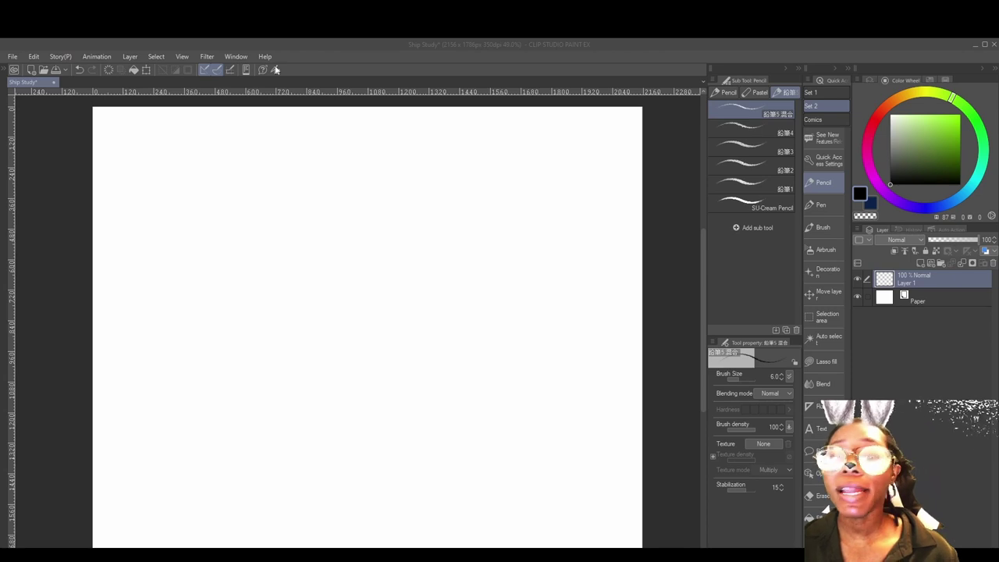
{"action": "scroll", "coordinate": [620, 289], "scroll_direction": "down", "scroll_amount": 1}
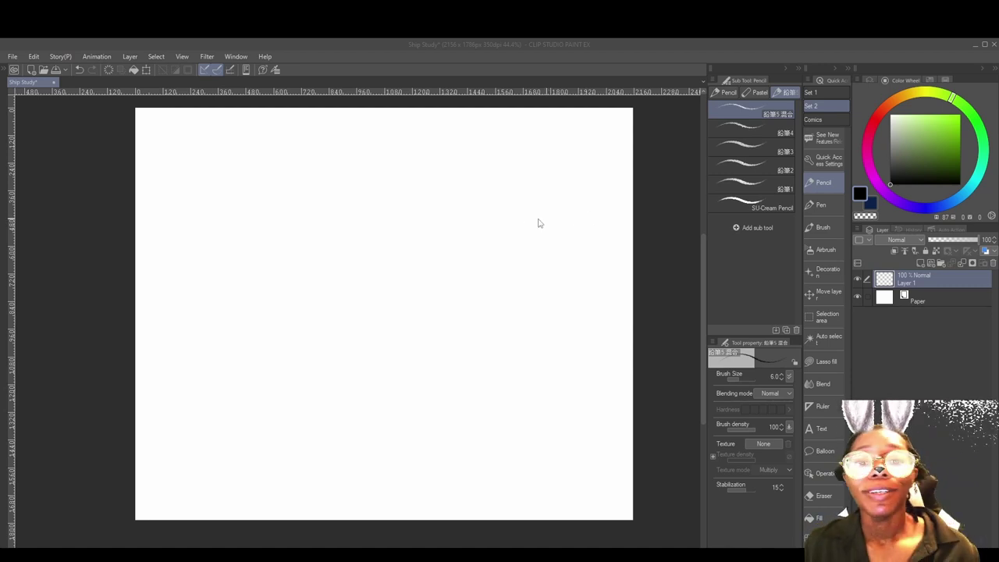
{"action": "scroll", "coordinate": [515, 229], "scroll_direction": "up", "scroll_amount": 1}
{"action": "scroll", "coordinate": [520, 227], "scroll_direction": "down", "scroll_amount": 2}
{"action": "scroll", "coordinate": [538, 201], "scroll_direction": "up", "scroll_amount": 1}
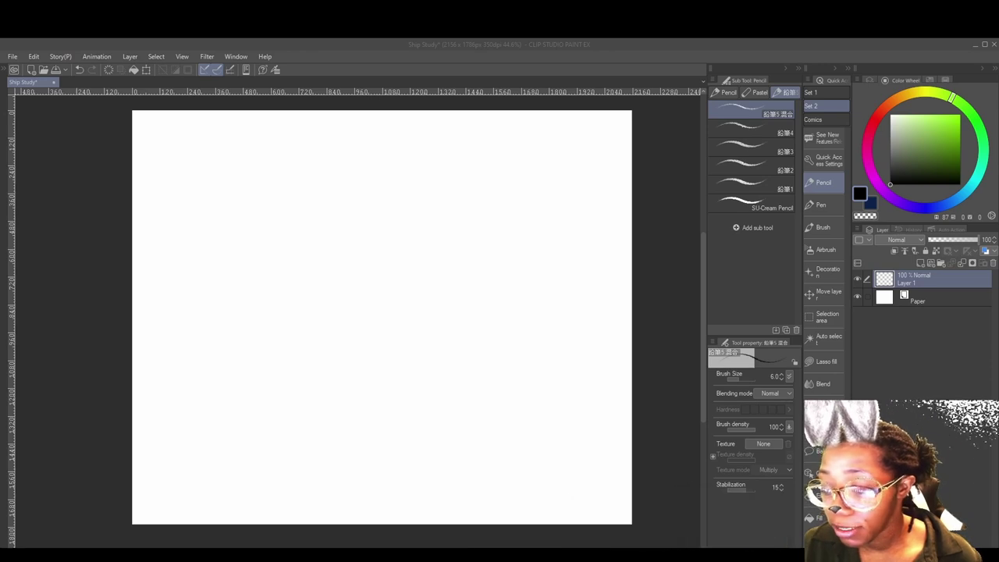
- Bring up the reference image board and arrange the three cruise ship photos on it
{"action": "left_click", "coordinate": [710, 525]}
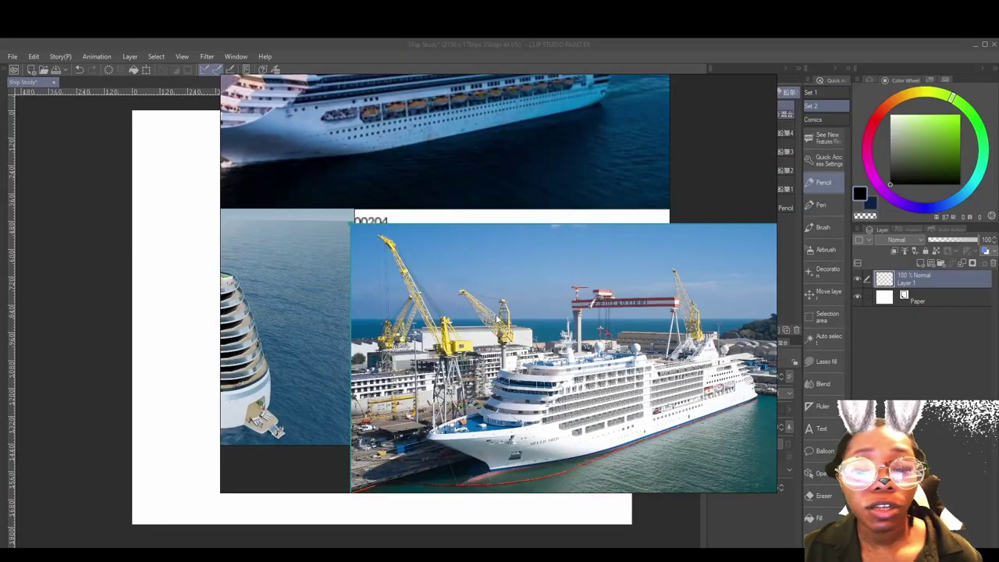
{"action": "scroll", "coordinate": [497, 316], "scroll_direction": "down", "scroll_amount": 5}
{"action": "scroll", "coordinate": [469, 303], "scroll_direction": "up", "scroll_amount": 3}
{"action": "left_click_drag", "start_coordinate": [352, 341], "coordinate": [371, 358]}
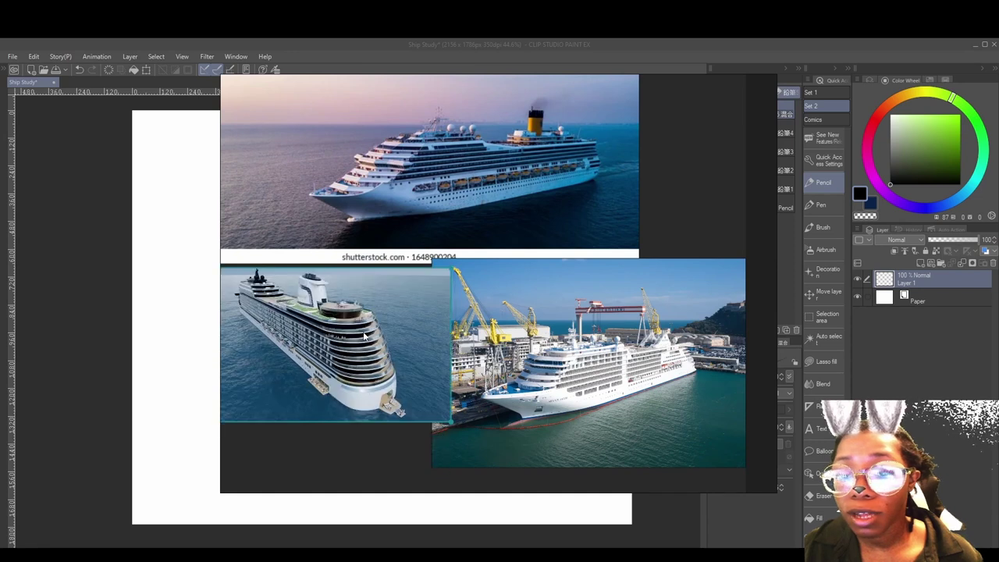
{"action": "scroll", "coordinate": [468, 277], "scroll_direction": "down", "scroll_amount": 3}
{"action": "scroll", "coordinate": [472, 258], "scroll_direction": "up", "scroll_amount": 5}
{"action": "left_click_drag", "start_coordinate": [471, 241], "coordinate": [510, 210]}
{"action": "scroll", "coordinate": [515, 225], "scroll_direction": "down", "scroll_amount": 2}
{"action": "mouse_move", "coordinate": [489, 360]}
{"action": "left_mouse_down"}
{"action": "mouse_move", "coordinate": [492, 372]}
{"action": "mouse_move", "coordinate": [512, 355]}
{"action": "mouse_move", "coordinate": [477, 357]}
{"action": "mouse_move", "coordinate": [483, 348]}
{"action": "left_mouse_up"}
{"action": "left_click", "coordinate": [360, 374]}
{"action": "left_click_drag", "start_coordinate": [359, 375], "coordinate": [375, 353]}
- Compare the viewing angles of the three cruise ship photos, bringing each one to the front in turn
{"action": "left_click", "coordinate": [405, 233]}
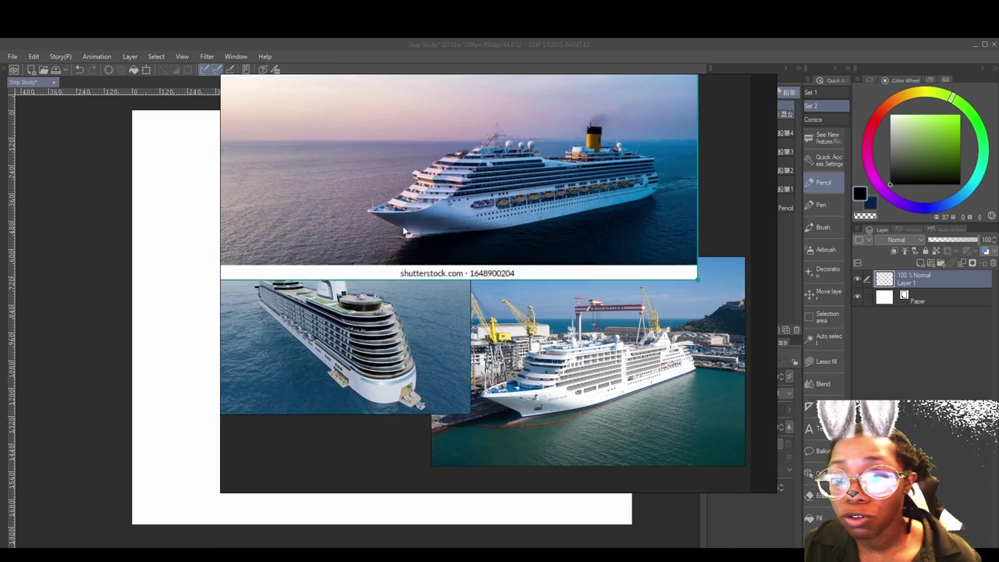
{"action": "left_click", "coordinate": [610, 373]}
{"action": "left_click", "coordinate": [419, 196]}
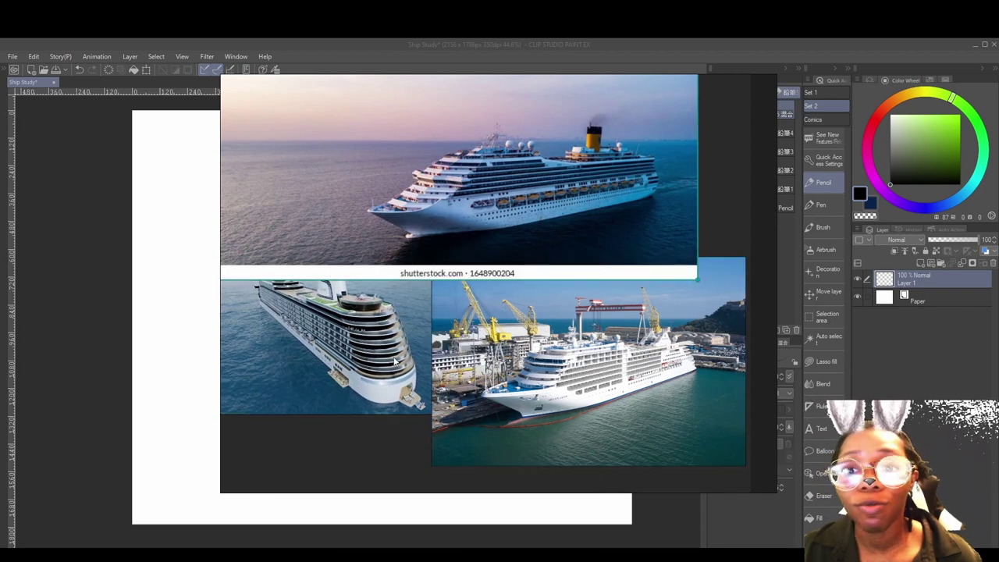
{"action": "left_click", "coordinate": [505, 359]}
{"action": "left_click", "coordinate": [439, 166]}
{"action": "left_click", "coordinate": [356, 317]}
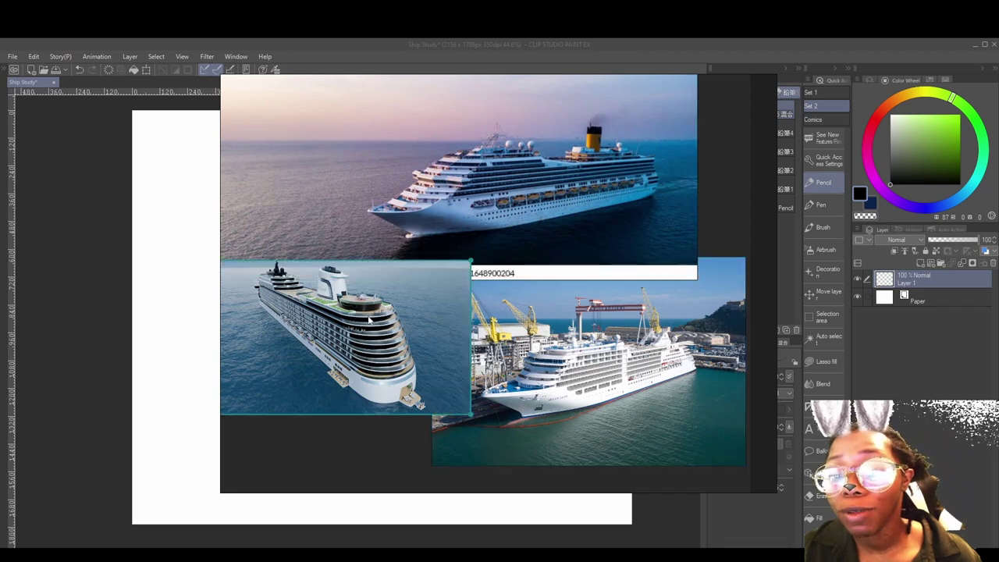
{"action": "left_click", "coordinate": [589, 335]}
{"action": "left_click", "coordinate": [537, 225]}
{"action": "left_click", "coordinate": [399, 338]}
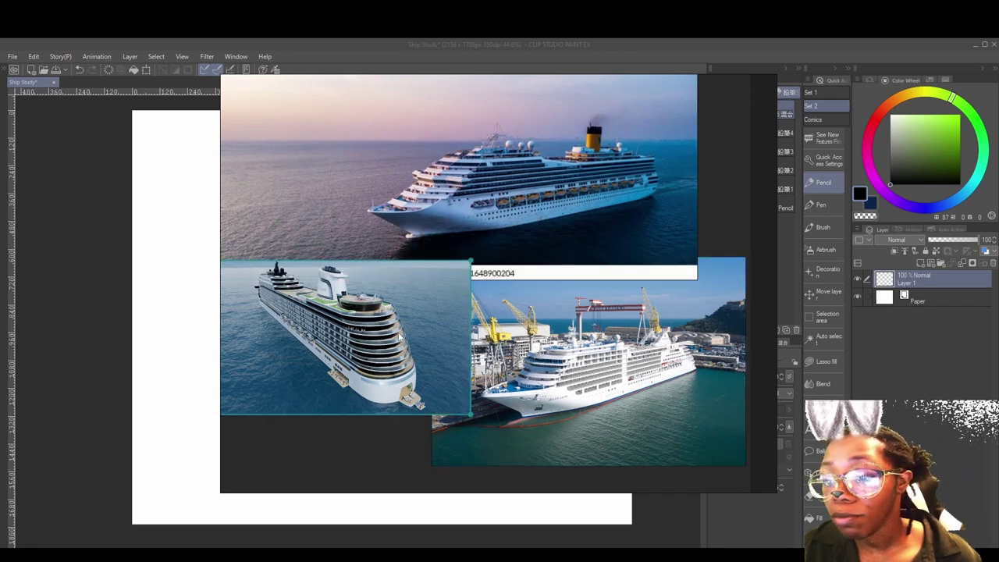
- Move the yellow-funnel cruise ship photo lower on the board and examine its overall form and stepped bow decks up close
{"action": "left_click_drag", "start_coordinate": [555, 176], "coordinate": [563, 293]}
{"action": "left_click_drag", "start_coordinate": [516, 252], "coordinate": [517, 238]}
{"action": "scroll", "coordinate": [567, 260], "scroll_direction": "up", "scroll_amount": 3}
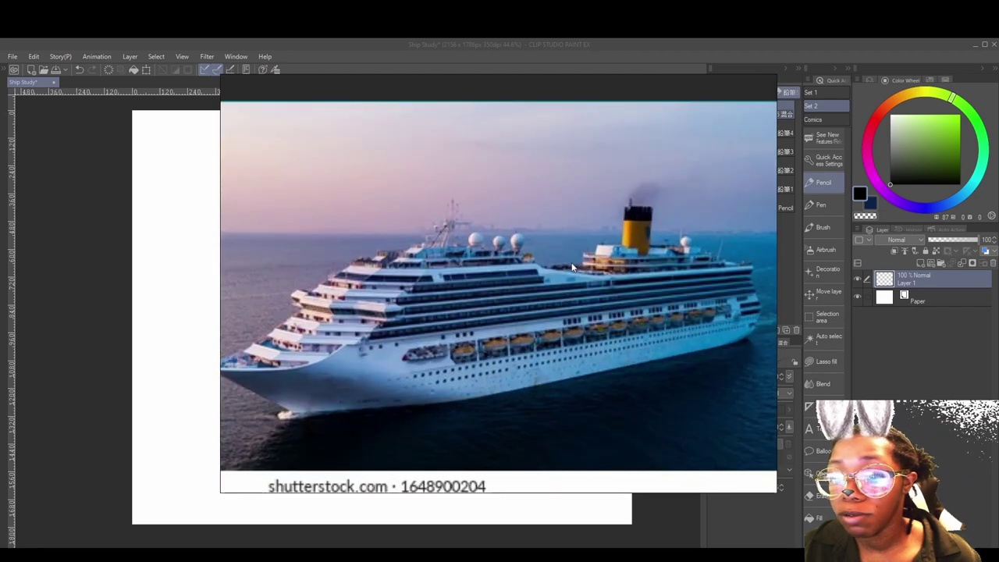
{"action": "scroll", "coordinate": [568, 265], "scroll_direction": "down", "scroll_amount": 2}
{"action": "scroll", "coordinate": [568, 274], "scroll_direction": "down", "scroll_amount": 1}
{"action": "scroll", "coordinate": [565, 270], "scroll_direction": "up", "scroll_amount": 1}
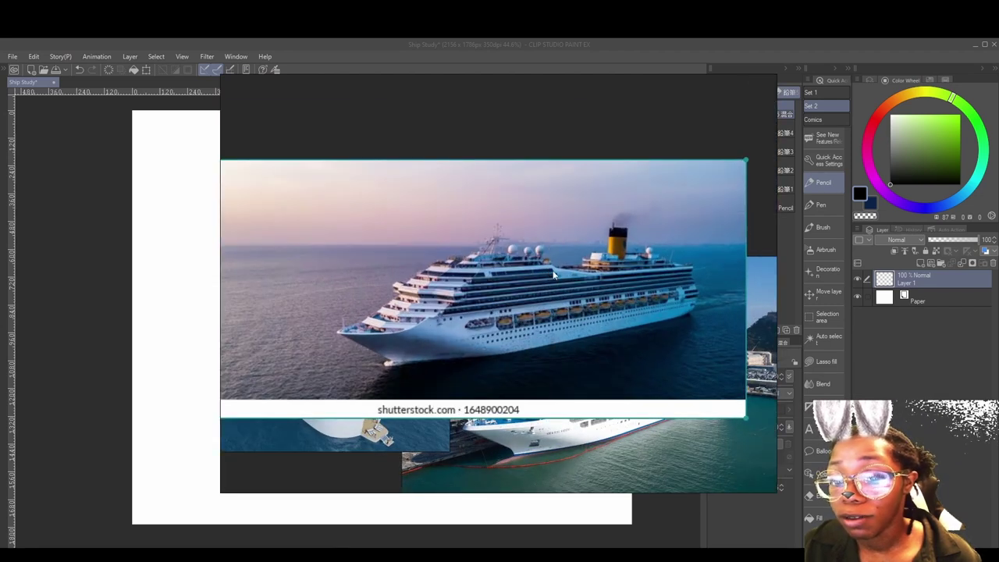
{"action": "scroll", "coordinate": [550, 277], "scroll_direction": "up", "scroll_amount": 1}
{"action": "scroll", "coordinate": [532, 287], "scroll_direction": "up", "scroll_amount": 1}
{"action": "scroll", "coordinate": [462, 329], "scroll_direction": "down", "scroll_amount": 1}
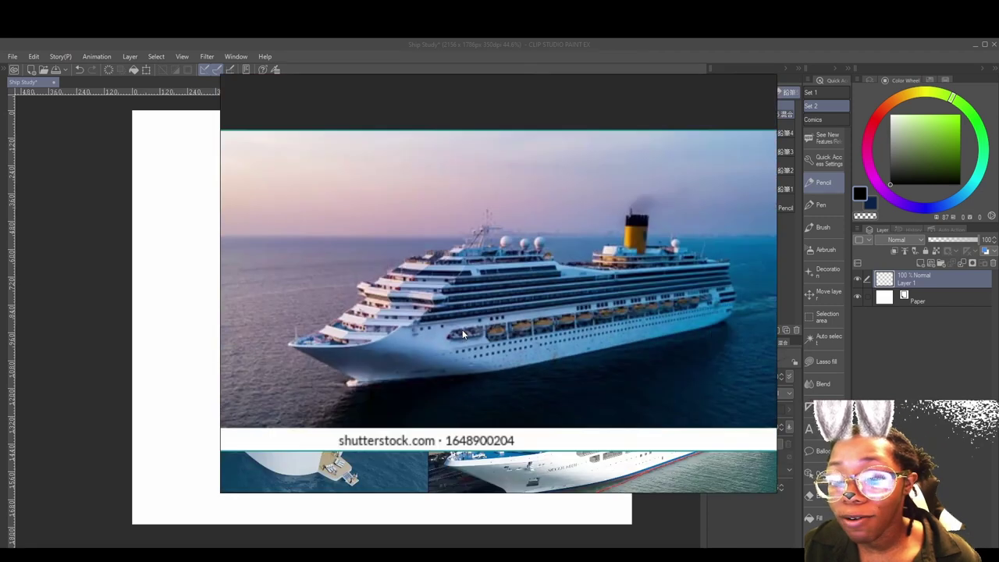
{"action": "scroll", "coordinate": [373, 328], "scroll_direction": "up", "scroll_amount": 1}
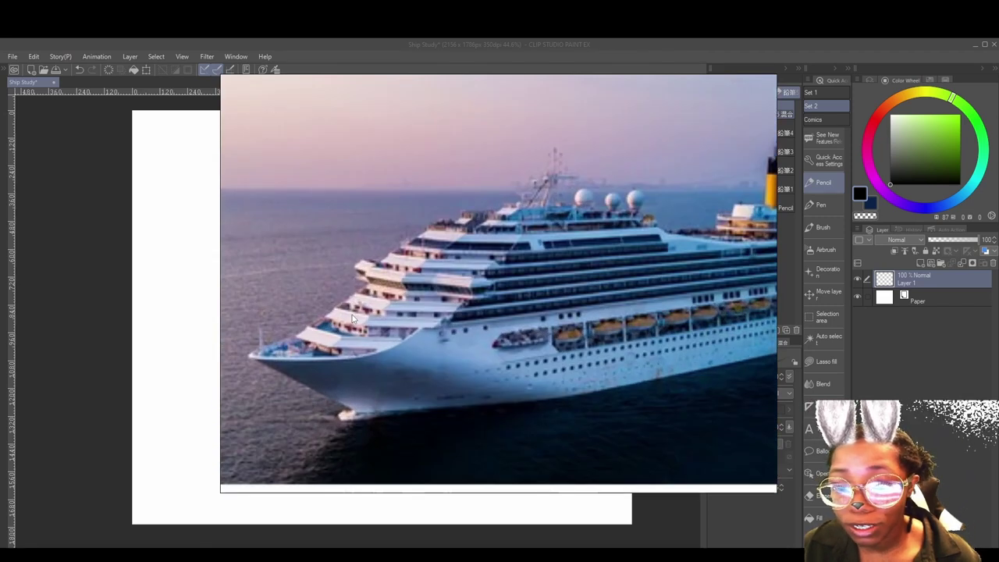
{"action": "scroll", "coordinate": [343, 316], "scroll_direction": "up", "scroll_amount": 4}
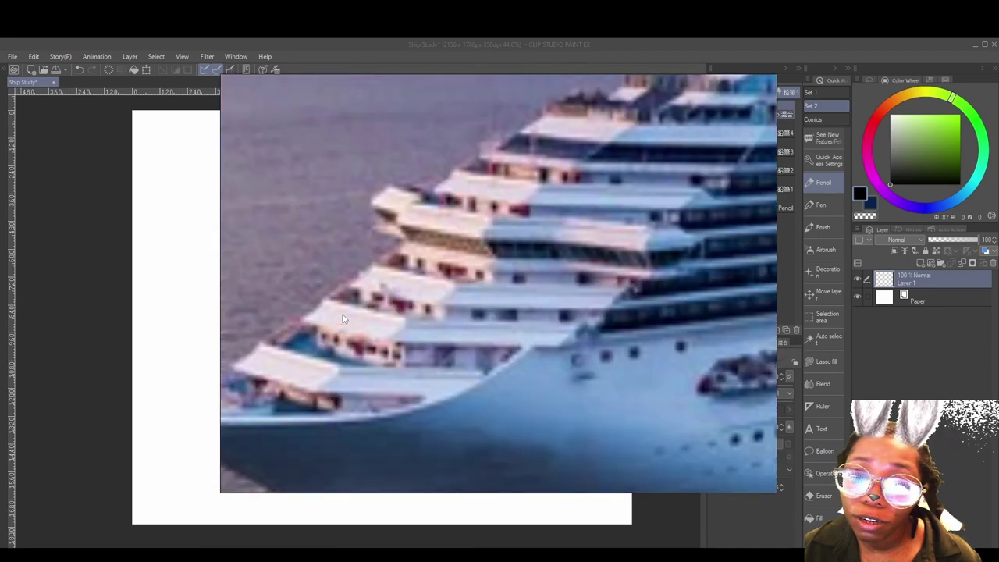
{"action": "scroll", "coordinate": [344, 313], "scroll_direction": "up", "scroll_amount": 3}
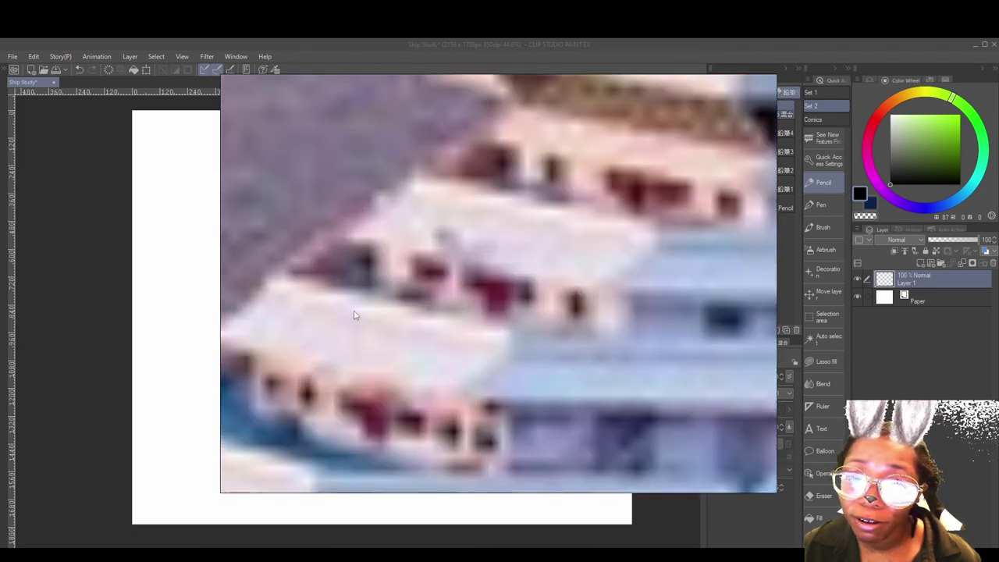
{"action": "scroll", "coordinate": [352, 308], "scroll_direction": "down", "scroll_amount": 4}
{"action": "scroll", "coordinate": [355, 300], "scroll_direction": "down", "scroll_amount": 5}
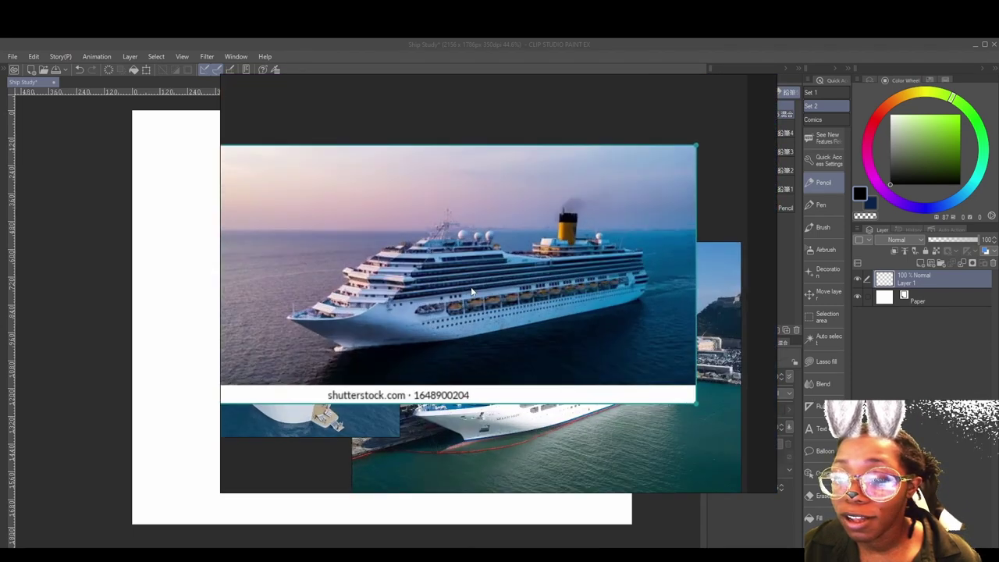
{"action": "scroll", "coordinate": [470, 291], "scroll_direction": "up", "scroll_amount": 2}
{"action": "scroll", "coordinate": [471, 291], "scroll_direction": "down", "scroll_amount": 1}
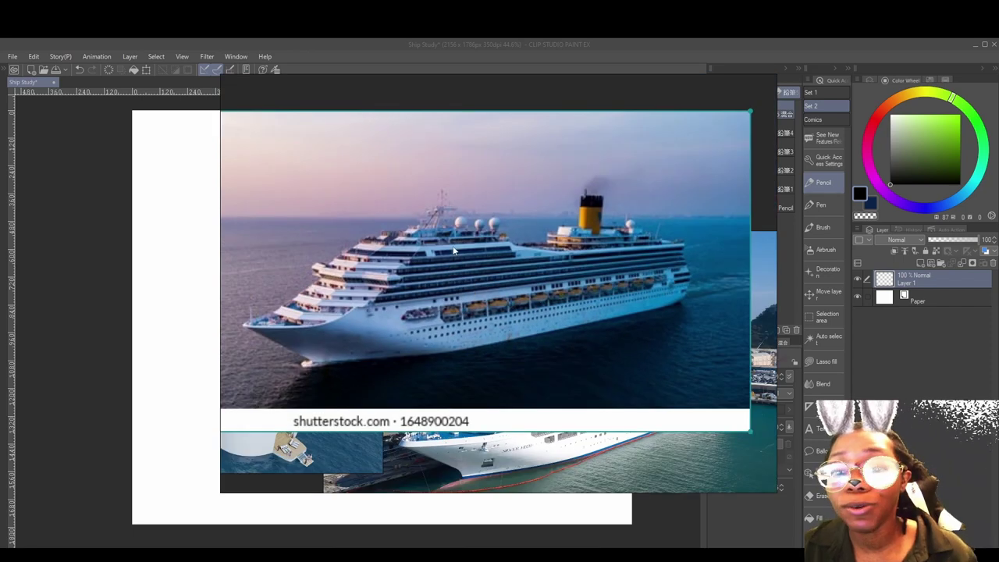
- Copy the yellow-funnel ship photo from the reference board and paste it into the Ship Study canvas
{"action": "right_click", "coordinate": [449, 171]}
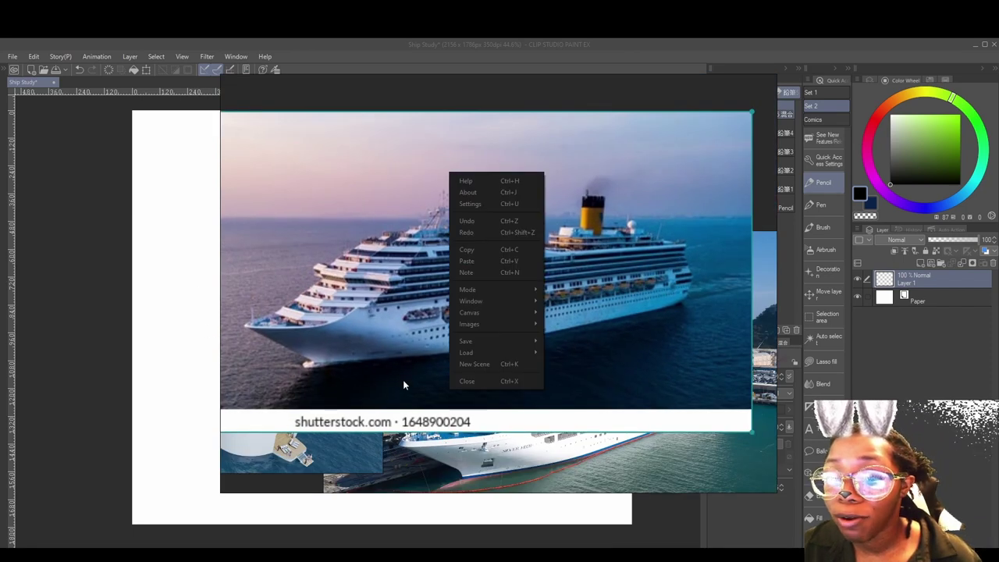
{"action": "left_click", "coordinate": [481, 250]}
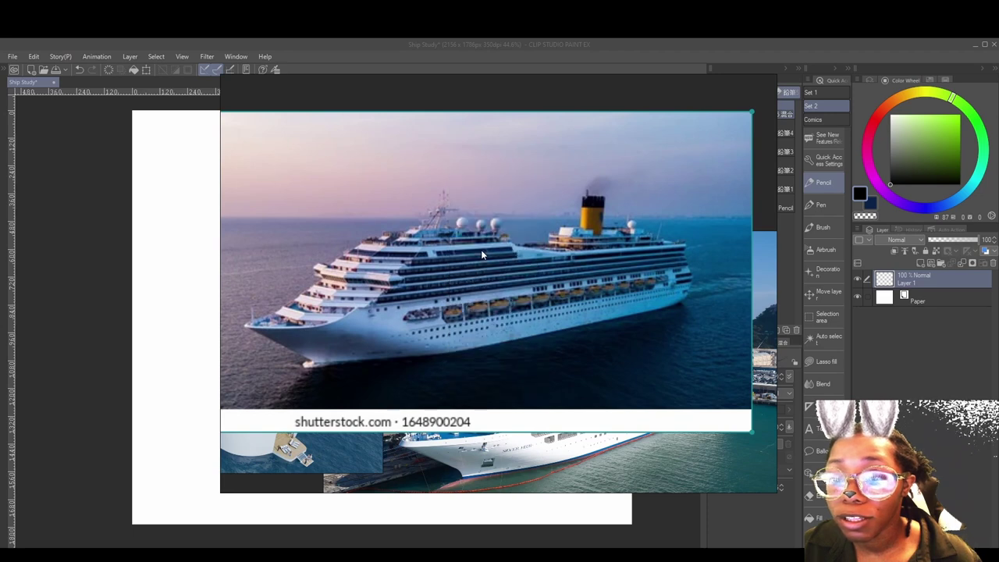
{"action": "left_click", "coordinate": [104, 199]}
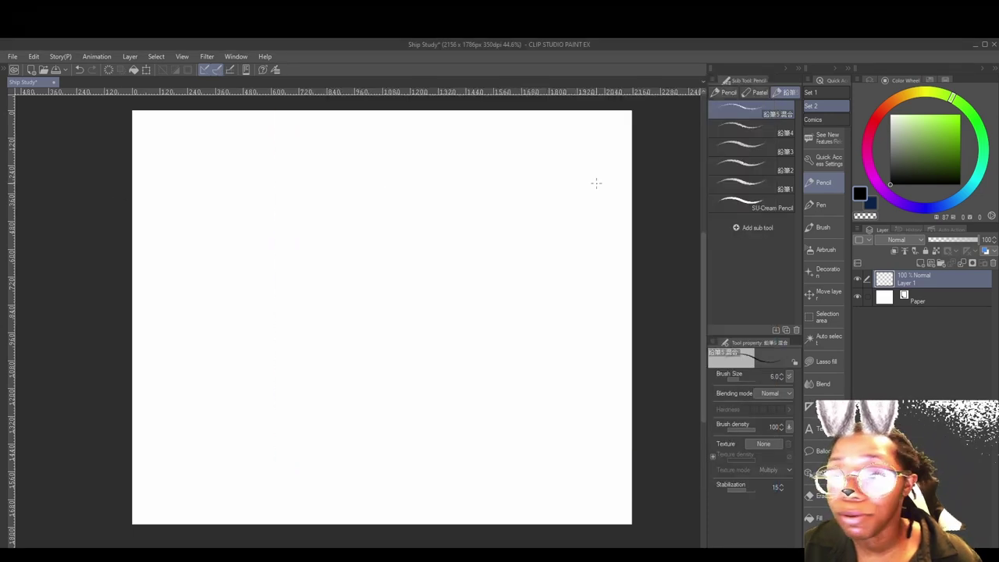
{"action": "scroll", "coordinate": [526, 237], "scroll_direction": "down", "scroll_amount": 1}
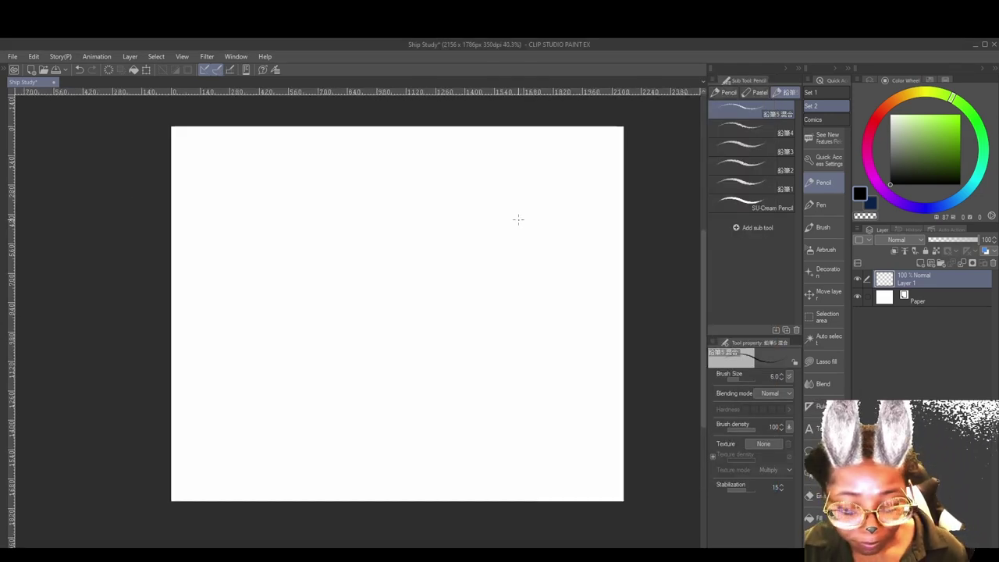
{"action": "key", "text": "ctrl+v"}
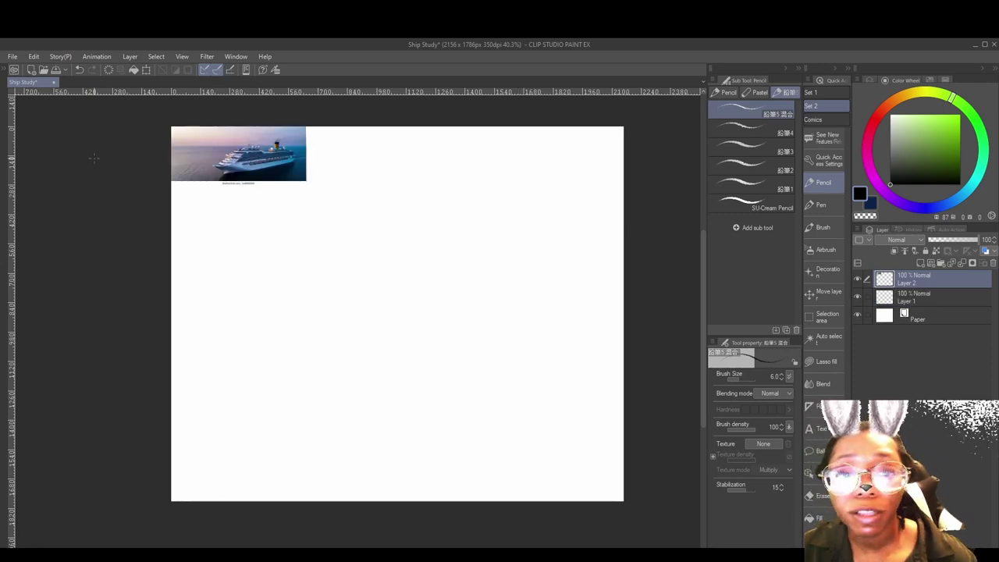
- Scale the pasted ship photo proportionally to about 526% and position it so the ship spans the canvas width
{"action": "left_click", "coordinate": [148, 69]}
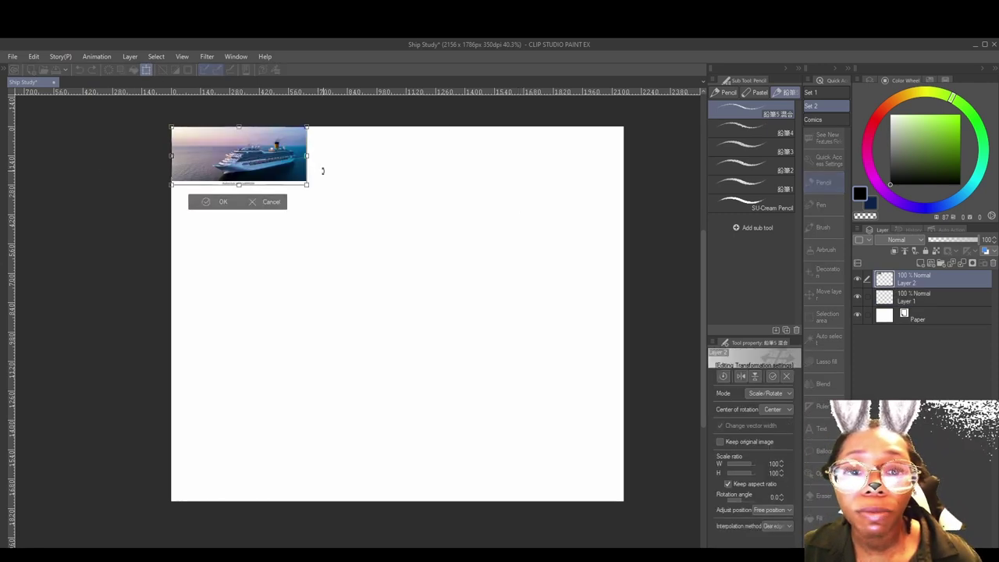
{"action": "left_click_drag", "start_coordinate": [294, 184], "coordinate": [451, 269]}
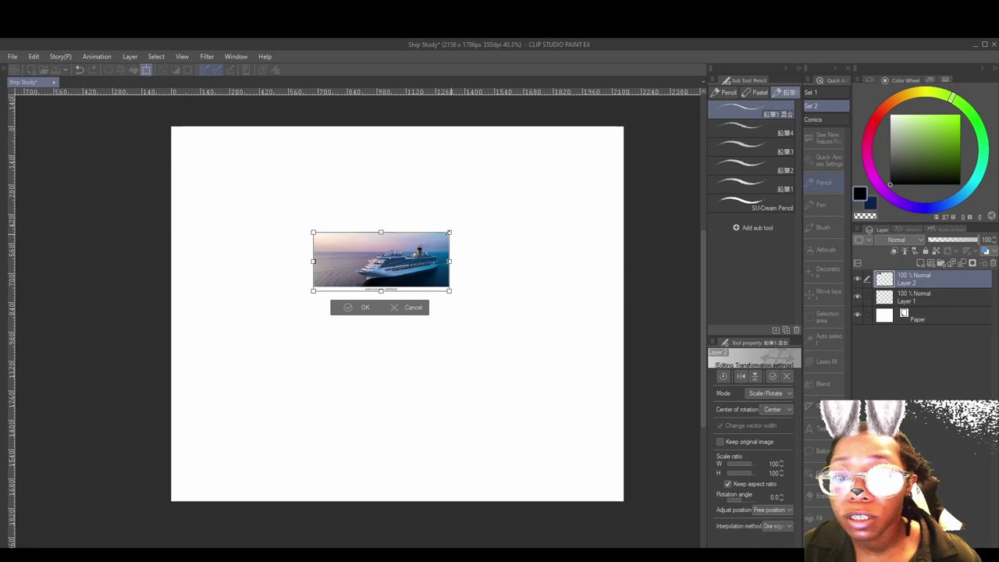
{"action": "left_click_drag", "start_coordinate": [449, 232], "coordinate": [511, 191]}
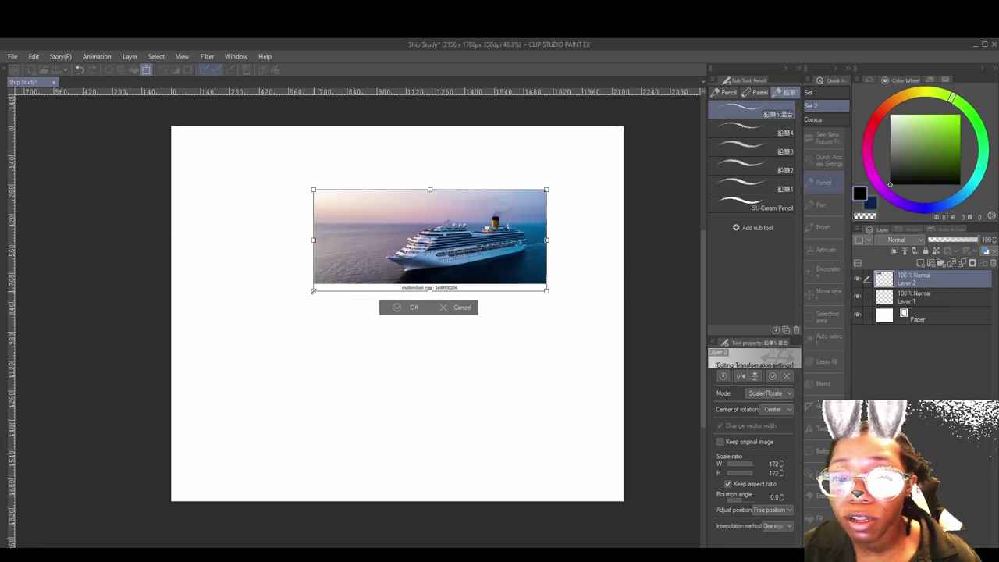
{"action": "left_click_drag", "start_coordinate": [304, 294], "coordinate": [193, 344]}
{"action": "key", "text": "ctrl+z"}
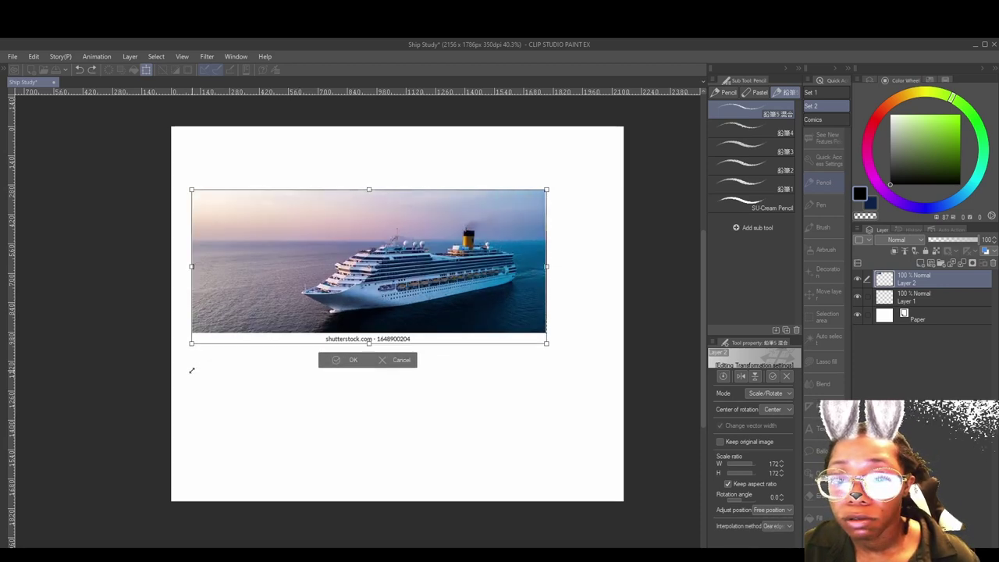
{"action": "left_click_drag", "start_coordinate": [548, 190], "coordinate": [624, 153]}
{"action": "left_click_drag", "start_coordinate": [564, 227], "coordinate": [533, 257]}
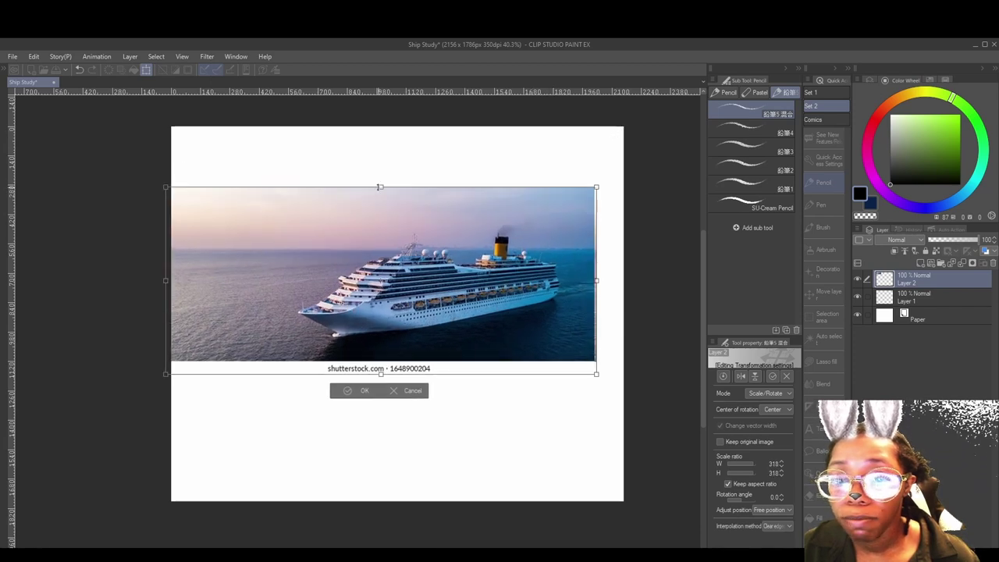
{"action": "left_click_drag", "start_coordinate": [379, 187], "coordinate": [368, 148]}
{"action": "left_click_drag", "start_coordinate": [70, 390], "coordinate": [14, 445]}
{"action": "left_click_drag", "start_coordinate": [429, 301], "coordinate": [460, 281]}
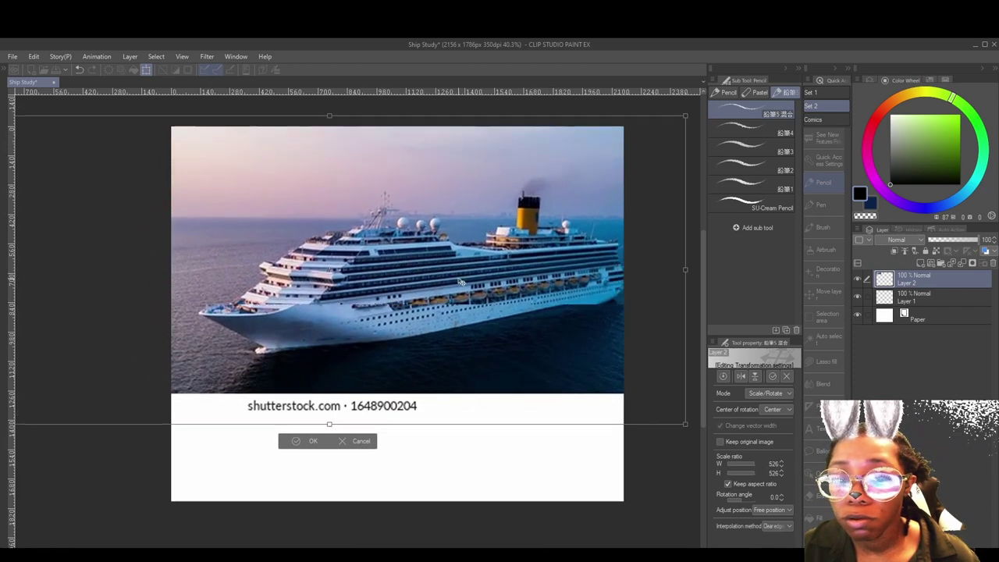
{"action": "left_click", "coordinate": [305, 441]}
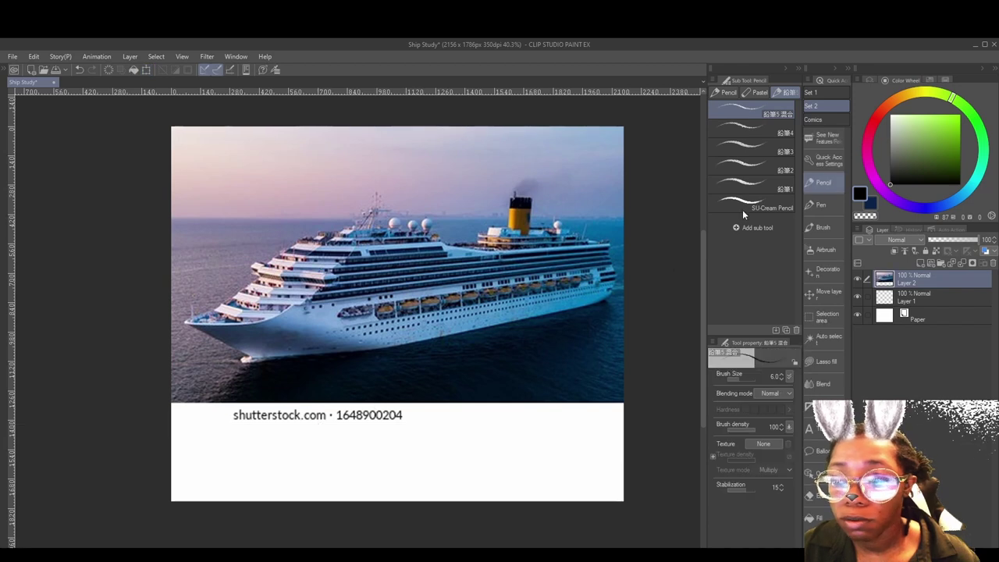
- Add a new layer above the ship photo and set its layer color to red
{"action": "left_click", "coordinate": [918, 264]}
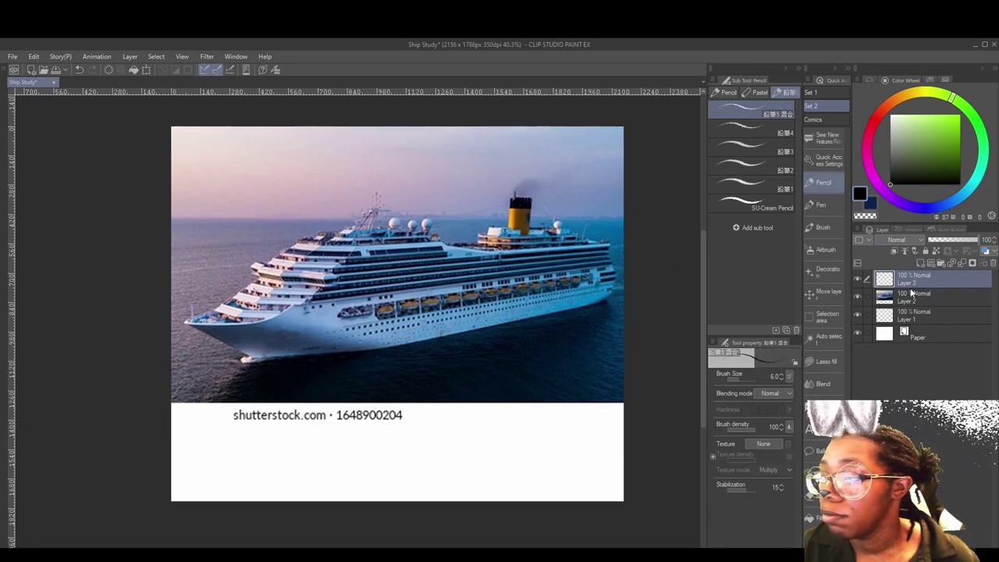
{"action": "left_click", "coordinate": [985, 250]}
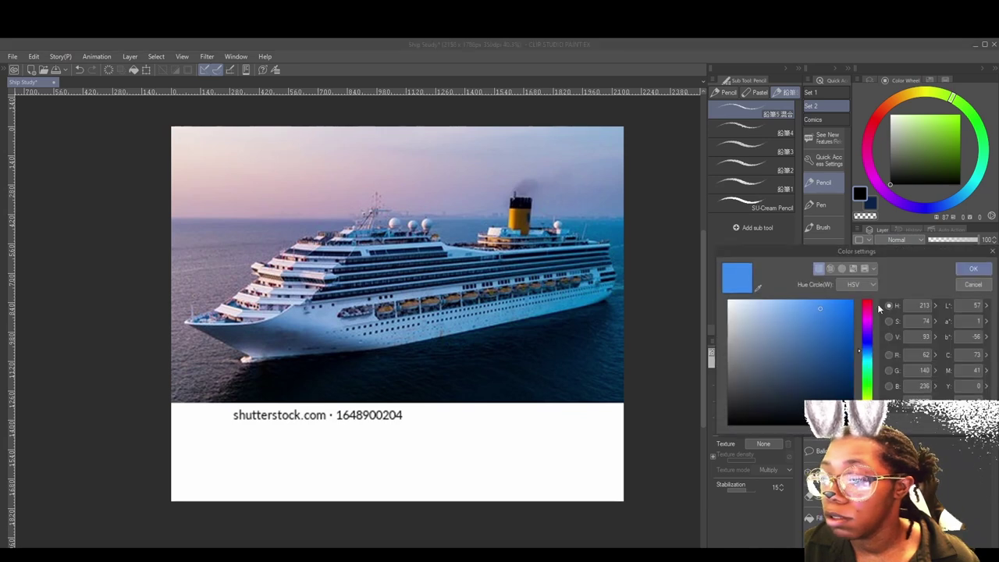
{"action": "left_click", "coordinate": [863, 303]}
{"action": "left_click", "coordinate": [972, 269]}
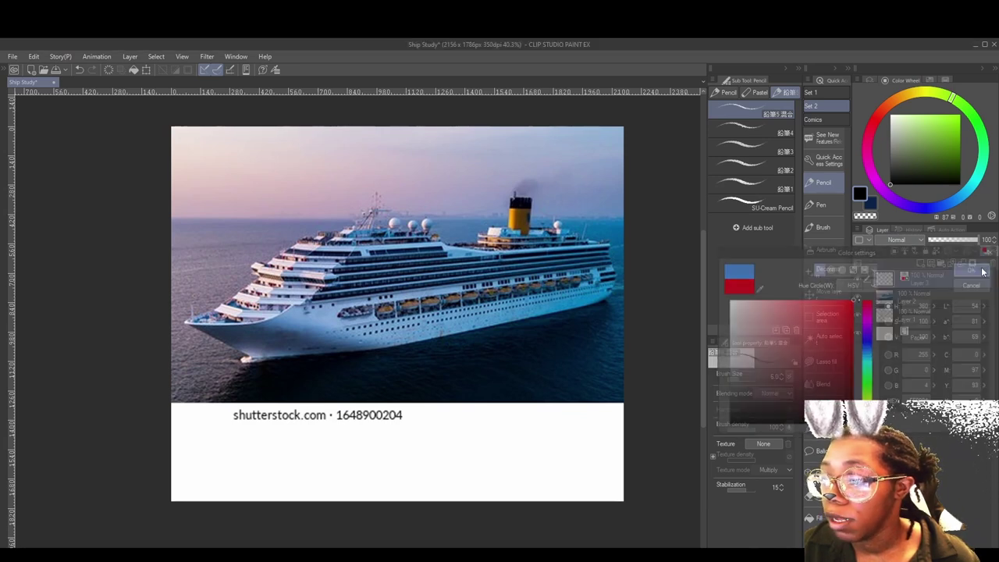
- Lower the ship photo layer's opacity to 59% and make the red-colored layer above it active again
{"action": "scroll", "coordinate": [402, 288], "scroll_direction": "up", "scroll_amount": 3}
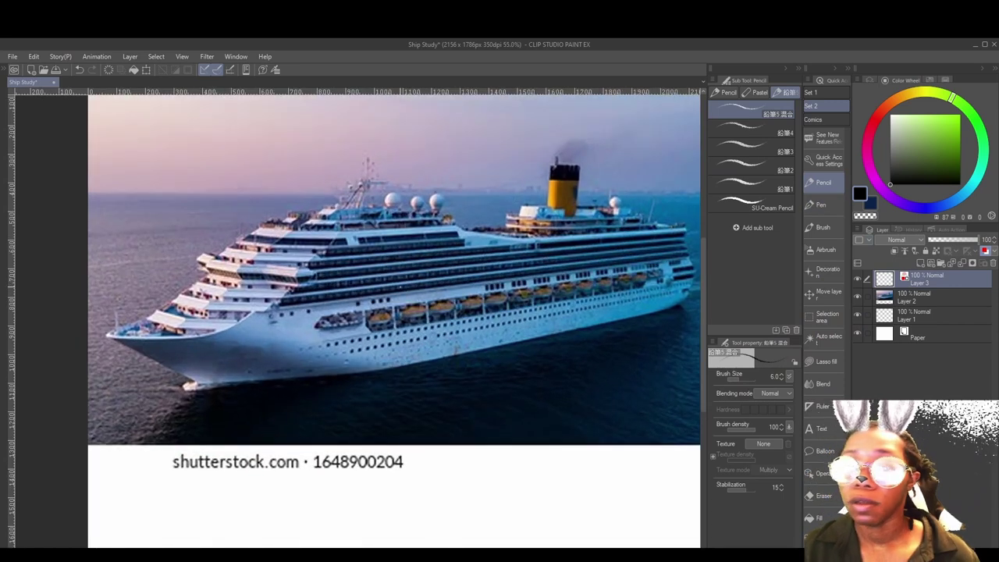
{"action": "scroll", "coordinate": [394, 293], "scroll_direction": "down", "scroll_amount": 5}
{"action": "scroll", "coordinate": [490, 294], "scroll_direction": "up", "scroll_amount": 1}
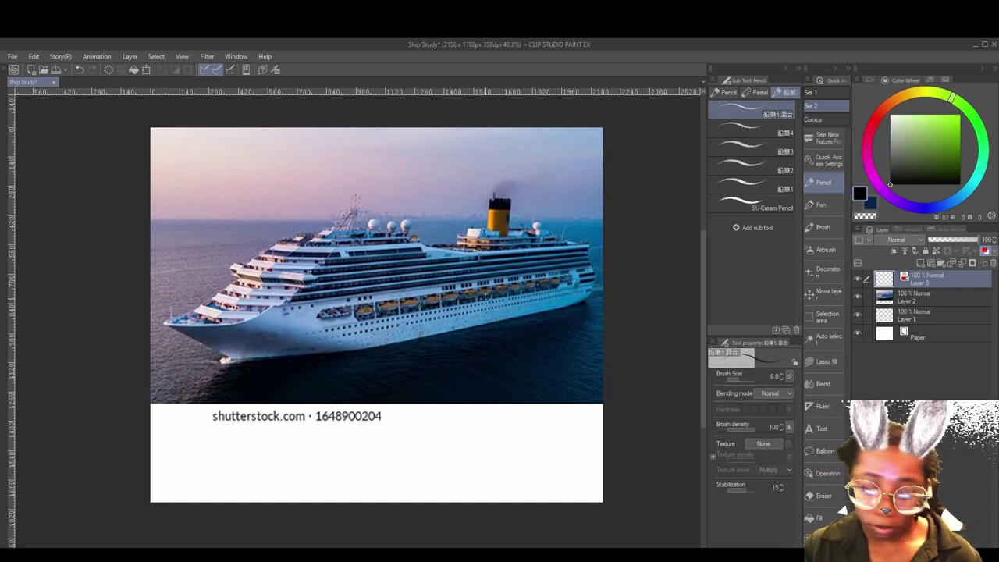
{"action": "scroll", "coordinate": [489, 294], "scroll_direction": "up", "scroll_amount": 1}
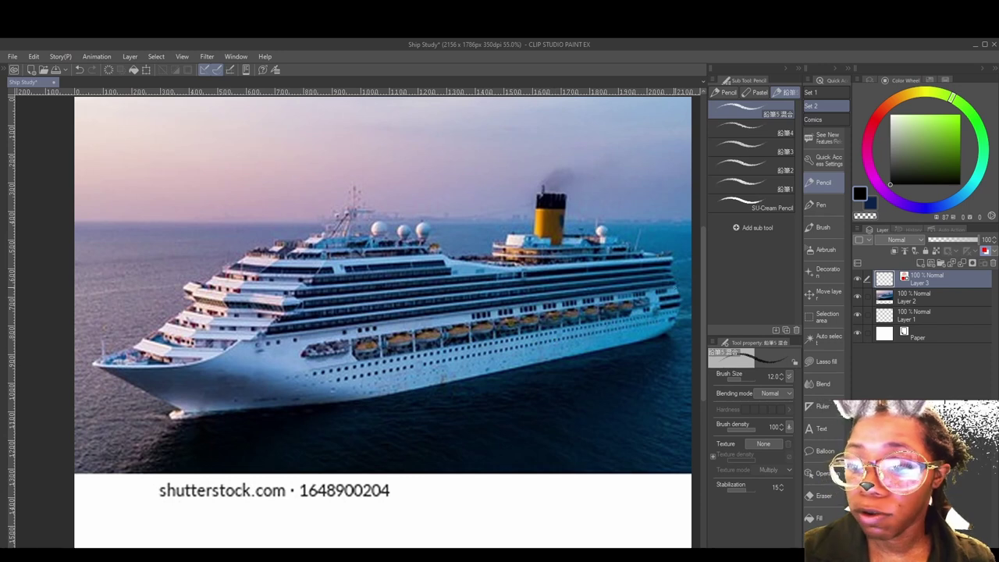
{"action": "left_click", "coordinate": [926, 298]}
{"action": "left_click", "coordinate": [957, 240]}
{"action": "left_click", "coordinate": [919, 279]}
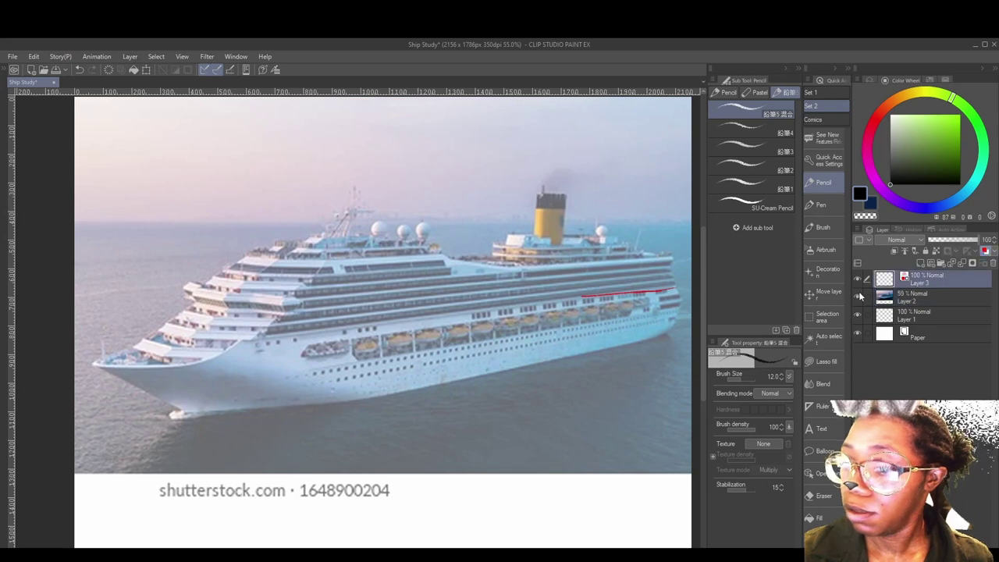
- Outline the ship's hull in red over the photo, from bow to stern along the deck line and waterline
{"action": "mouse_move", "coordinate": [584, 298]}
{"action": "left_mouse_down"}
{"action": "mouse_move", "coordinate": [258, 339]}
{"action": "mouse_move", "coordinate": [269, 341]}
{"action": "mouse_move", "coordinate": [179, 372]}
{"action": "mouse_move", "coordinate": [306, 382]}
{"action": "left_mouse_up"}
{"action": "mouse_move", "coordinate": [248, 342]}
{"action": "left_mouse_down"}
{"action": "mouse_move", "coordinate": [326, 404]}
{"action": "mouse_move", "coordinate": [500, 377]}
{"action": "mouse_move", "coordinate": [644, 341]}
{"action": "mouse_move", "coordinate": [676, 329]}
{"action": "left_mouse_up"}
{"action": "left_click_drag", "start_coordinate": [674, 287], "coordinate": [676, 326]}
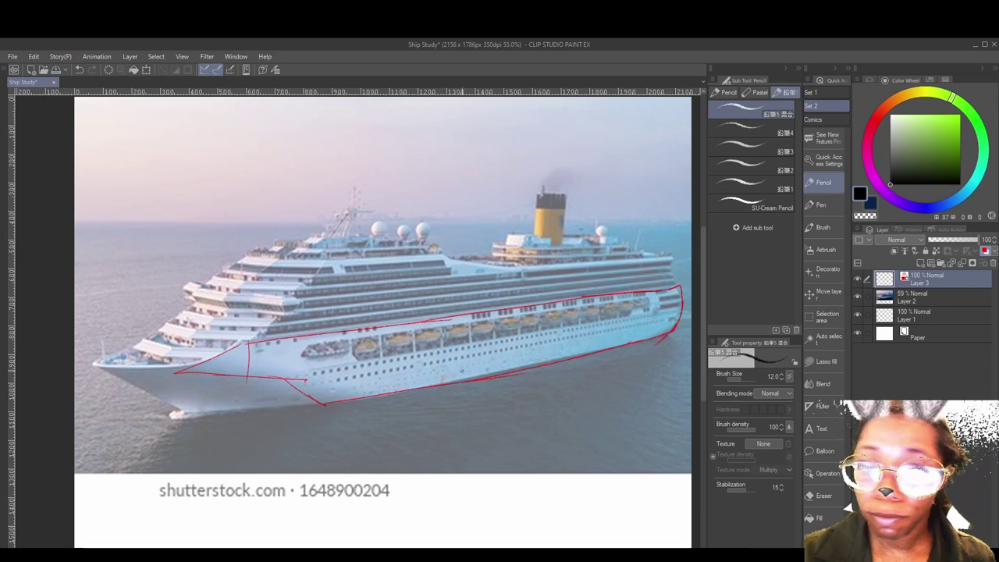
{"action": "mouse_move", "coordinate": [183, 373]}
{"action": "left_mouse_down"}
{"action": "mouse_move", "coordinate": [242, 341]}
{"action": "mouse_move", "coordinate": [251, 373]}
{"action": "mouse_move", "coordinate": [206, 360]}
{"action": "mouse_move", "coordinate": [94, 367]}
{"action": "mouse_move", "coordinate": [186, 415]}
{"action": "mouse_move", "coordinate": [257, 378]}
{"action": "mouse_move", "coordinate": [200, 409]}
{"action": "mouse_move", "coordinate": [325, 403]}
{"action": "mouse_move", "coordinate": [235, 412]}
{"action": "left_mouse_up"}
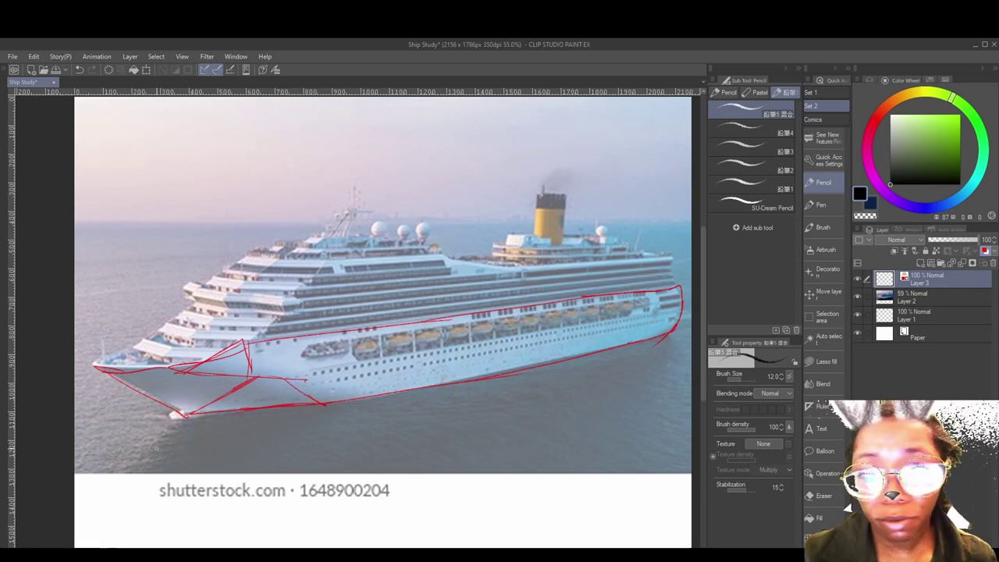
{"action": "mouse_move", "coordinate": [324, 390]}
{"action": "left_mouse_down"}
{"action": "mouse_move", "coordinate": [260, 388]}
{"action": "mouse_move", "coordinate": [172, 380]}
{"action": "mouse_move", "coordinate": [241, 371]}
{"action": "mouse_move", "coordinate": [199, 404]}
{"action": "mouse_move", "coordinate": [302, 388]}
{"action": "left_mouse_up"}
{"action": "mouse_move", "coordinate": [240, 343]}
{"action": "left_mouse_down"}
{"action": "mouse_move", "coordinate": [162, 371]}
{"action": "mouse_move", "coordinate": [92, 368]}
{"action": "mouse_move", "coordinate": [165, 411]}
{"action": "mouse_move", "coordinate": [496, 383]}
{"action": "mouse_move", "coordinate": [634, 350]}
{"action": "left_mouse_up"}
{"action": "left_click_drag", "start_coordinate": [686, 289], "coordinate": [623, 299]}
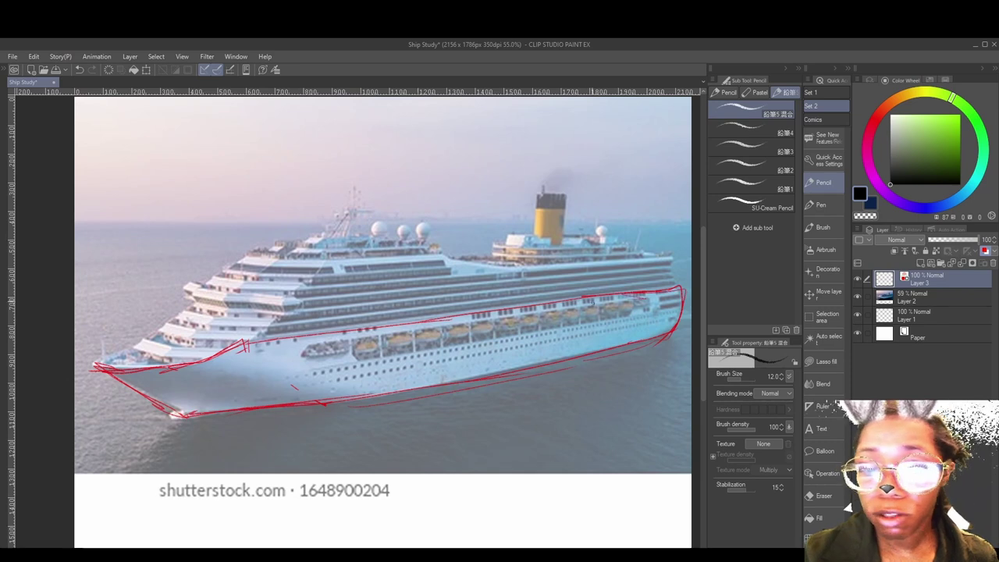
- Outline the long upper superstructure block and the rear top deck in red above the hull
{"action": "left_click_drag", "start_coordinate": [310, 275], "coordinate": [243, 343]}
{"action": "mouse_move", "coordinate": [309, 276]}
{"action": "left_mouse_down"}
{"action": "mouse_move", "coordinate": [452, 260]}
{"action": "mouse_move", "coordinate": [517, 271]}
{"action": "mouse_move", "coordinate": [654, 258]}
{"action": "mouse_move", "coordinate": [679, 270]}
{"action": "mouse_move", "coordinate": [680, 295]}
{"action": "left_mouse_up"}
{"action": "mouse_move", "coordinate": [531, 273]}
{"action": "left_mouse_down"}
{"action": "mouse_move", "coordinate": [272, 294]}
{"action": "mouse_move", "coordinate": [527, 273]}
{"action": "mouse_move", "coordinate": [282, 294]}
{"action": "mouse_move", "coordinate": [240, 353]}
{"action": "mouse_move", "coordinate": [590, 301]}
{"action": "mouse_move", "coordinate": [679, 276]}
{"action": "mouse_move", "coordinate": [621, 244]}
{"action": "mouse_move", "coordinate": [473, 256]}
{"action": "left_mouse_up"}
{"action": "mouse_move", "coordinate": [508, 253]}
{"action": "left_mouse_down"}
{"action": "mouse_move", "coordinate": [451, 259]}
{"action": "mouse_move", "coordinate": [561, 271]}
{"action": "mouse_move", "coordinate": [673, 261]}
{"action": "left_mouse_up"}
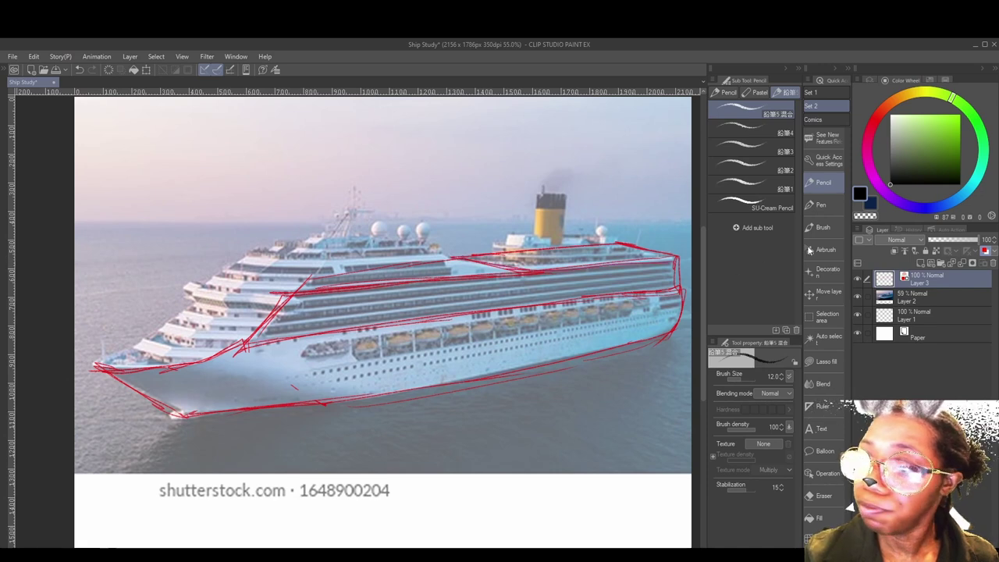
- Add a new layer above the red outline and trace the rear top deck in black
{"action": "left_click", "coordinate": [930, 263]}
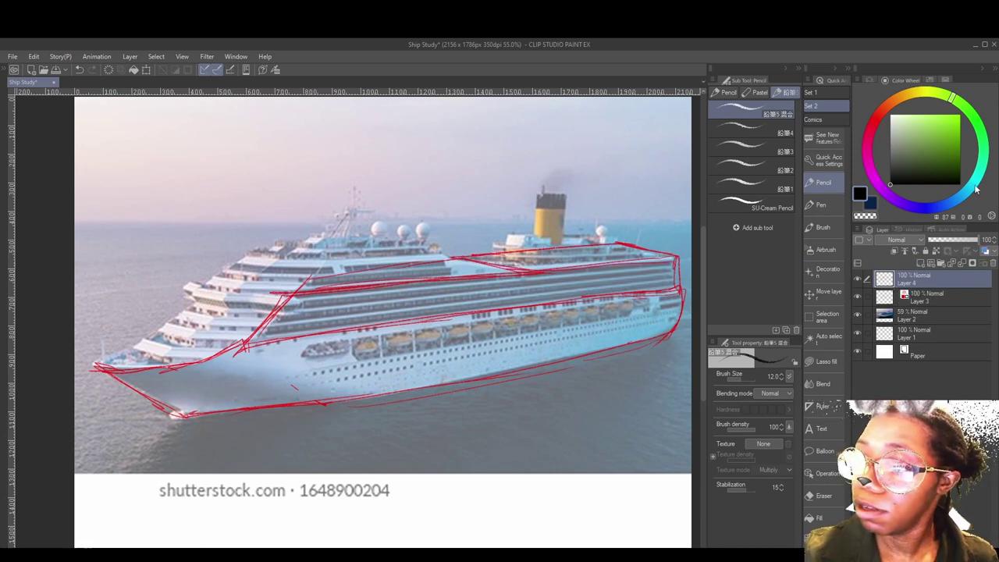
{"action": "left_click", "coordinate": [973, 186]}
{"action": "mouse_move", "coordinate": [616, 242]}
{"action": "left_mouse_down"}
{"action": "mouse_move", "coordinate": [455, 256]}
{"action": "mouse_move", "coordinate": [512, 266]}
{"action": "mouse_move", "coordinate": [671, 255]}
{"action": "mouse_move", "coordinate": [598, 240]}
{"action": "left_mouse_up"}
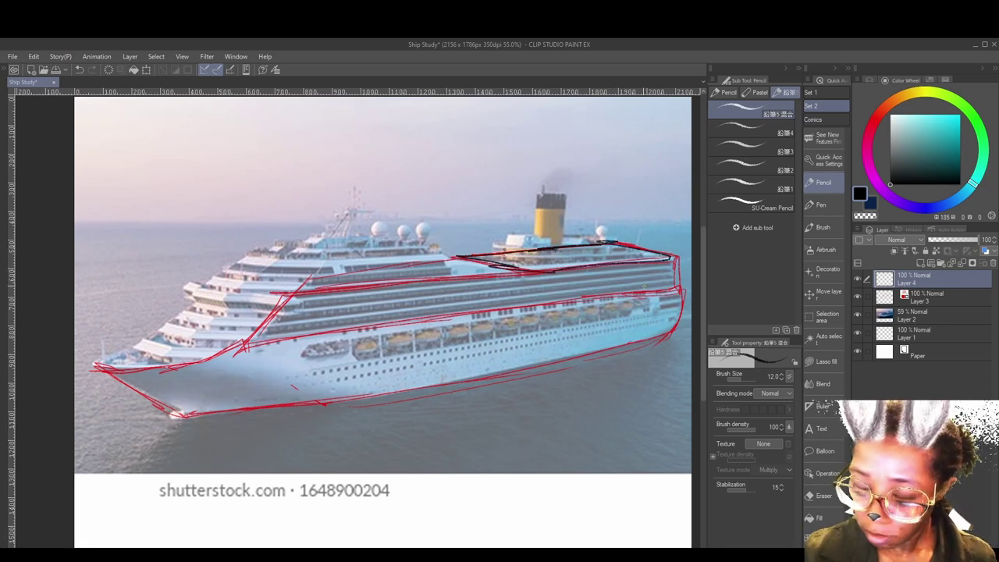
- Choose a bright cyan and outline the long side face of the superstructure between the top deck and hull
{"action": "left_click", "coordinate": [955, 155]}
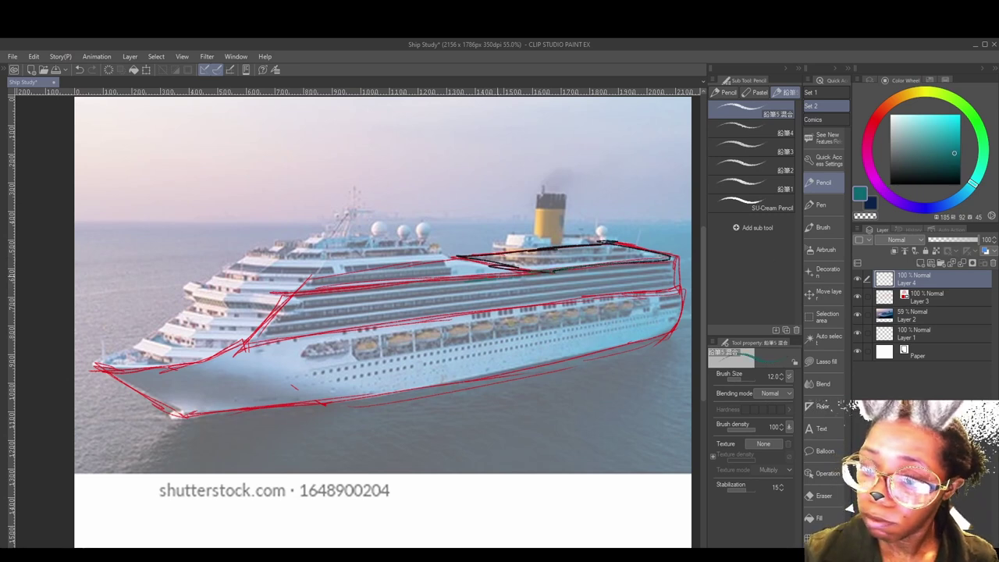
{"action": "left_click", "coordinate": [952, 123]}
{"action": "left_click", "coordinate": [955, 119]}
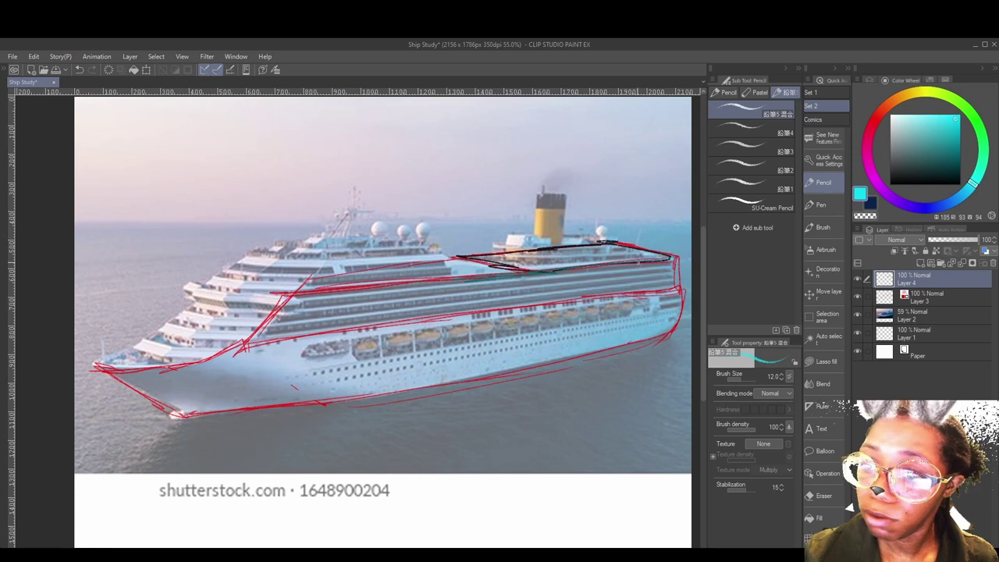
{"action": "left_click_drag", "start_coordinate": [671, 258], "coordinate": [310, 282]}
{"action": "left_click_drag", "start_coordinate": [510, 273], "coordinate": [334, 284]}
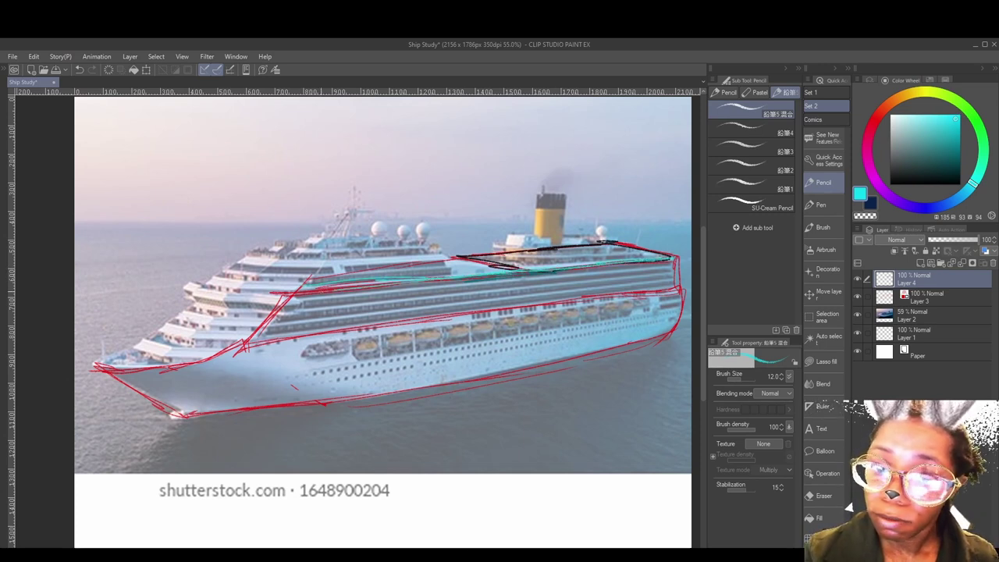
{"action": "mouse_move", "coordinate": [284, 309]}
{"action": "left_mouse_down"}
{"action": "mouse_move", "coordinate": [247, 343]}
{"action": "mouse_move", "coordinate": [666, 292]}
{"action": "left_mouse_up"}
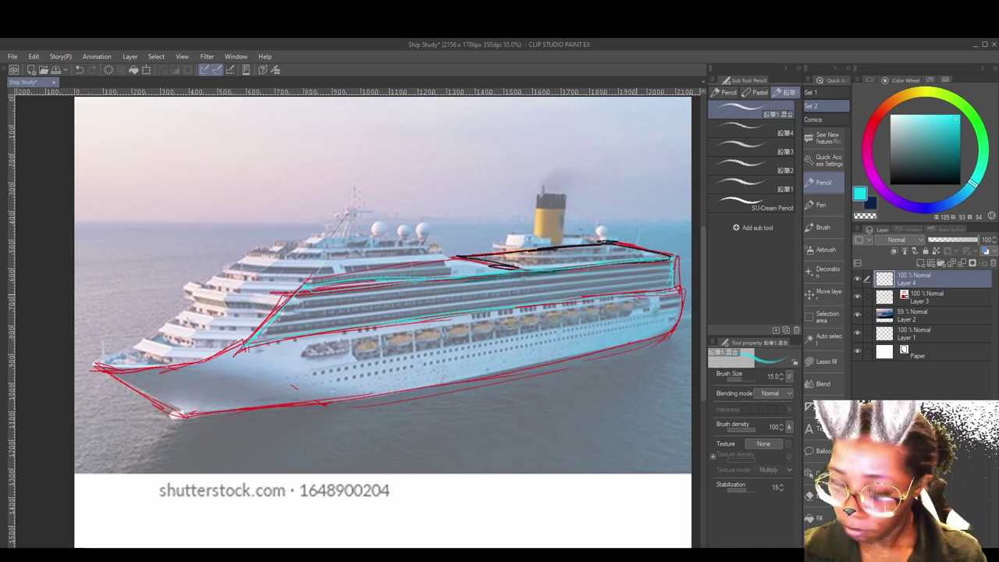
- Enlarge the pencil to size 50 and shade the superstructure's side face cyan and the rear top deck black
{"action": "key", "text": "bracketright"}
{"action": "key", "text": "bracketright"}
{"action": "key", "text": "bracketright"}
{"action": "key", "text": "bracketright"}
{"action": "key", "text": "bracketright"}
{"action": "mouse_move", "coordinate": [632, 275]}
{"action": "left_mouse_down"}
{"action": "mouse_move", "coordinate": [474, 295]}
{"action": "mouse_move", "coordinate": [262, 342]}
{"action": "mouse_move", "coordinate": [277, 312]}
{"action": "left_mouse_up"}
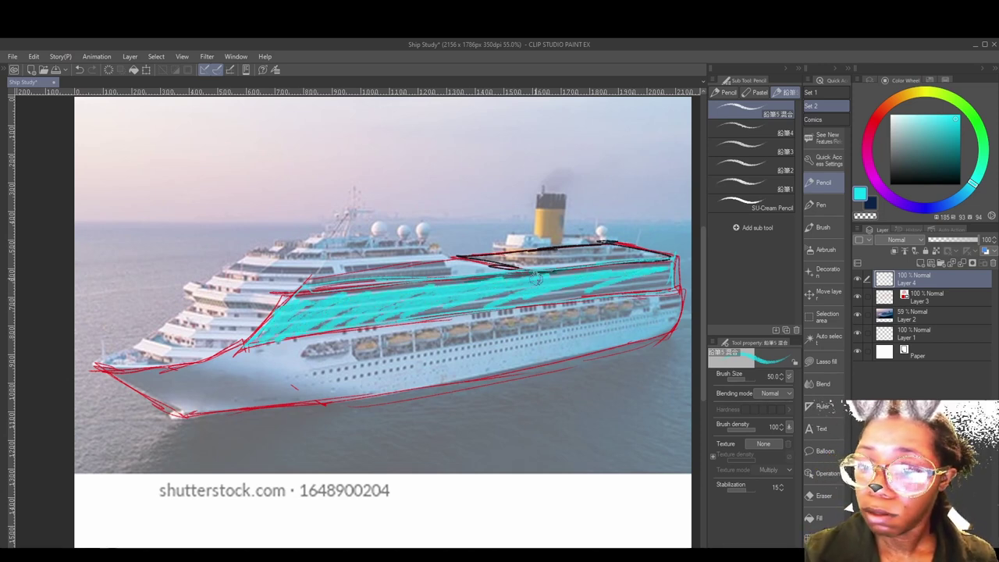
{"action": "mouse_move", "coordinate": [536, 278]}
{"action": "left_mouse_down"}
{"action": "mouse_move", "coordinate": [350, 297]}
{"action": "mouse_move", "coordinate": [559, 269]}
{"action": "mouse_move", "coordinate": [665, 278]}
{"action": "mouse_move", "coordinate": [333, 321]}
{"action": "mouse_move", "coordinate": [590, 290]}
{"action": "mouse_move", "coordinate": [376, 317]}
{"action": "mouse_move", "coordinate": [614, 246]}
{"action": "mouse_move", "coordinate": [587, 238]}
{"action": "mouse_move", "coordinate": [460, 256]}
{"action": "mouse_move", "coordinate": [575, 263]}
{"action": "mouse_move", "coordinate": [607, 248]}
{"action": "mouse_move", "coordinate": [535, 252]}
{"action": "mouse_move", "coordinate": [609, 246]}
{"action": "mouse_move", "coordinate": [565, 267]}
{"action": "mouse_move", "coordinate": [481, 256]}
{"action": "mouse_move", "coordinate": [539, 265]}
{"action": "left_mouse_up"}
{"action": "left_click", "coordinate": [890, 185]}
- Choose a saturated red, trace the hull outline thickly and hatch the whole hull side with diagonal strokes
{"action": "left_click", "coordinate": [874, 125]}
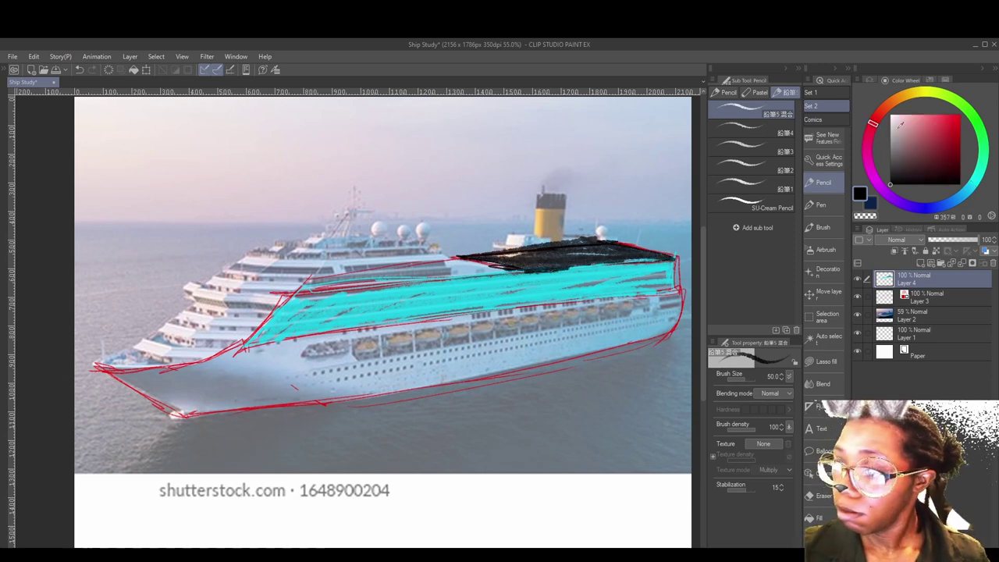
{"action": "left_click", "coordinate": [960, 117]}
{"action": "mouse_move", "coordinate": [672, 298]}
{"action": "left_mouse_down"}
{"action": "mouse_move", "coordinate": [666, 337]}
{"action": "mouse_move", "coordinate": [673, 298]}
{"action": "mouse_move", "coordinate": [100, 365]}
{"action": "mouse_move", "coordinate": [182, 416]}
{"action": "mouse_move", "coordinate": [602, 343]}
{"action": "mouse_move", "coordinate": [456, 366]}
{"action": "left_mouse_up"}
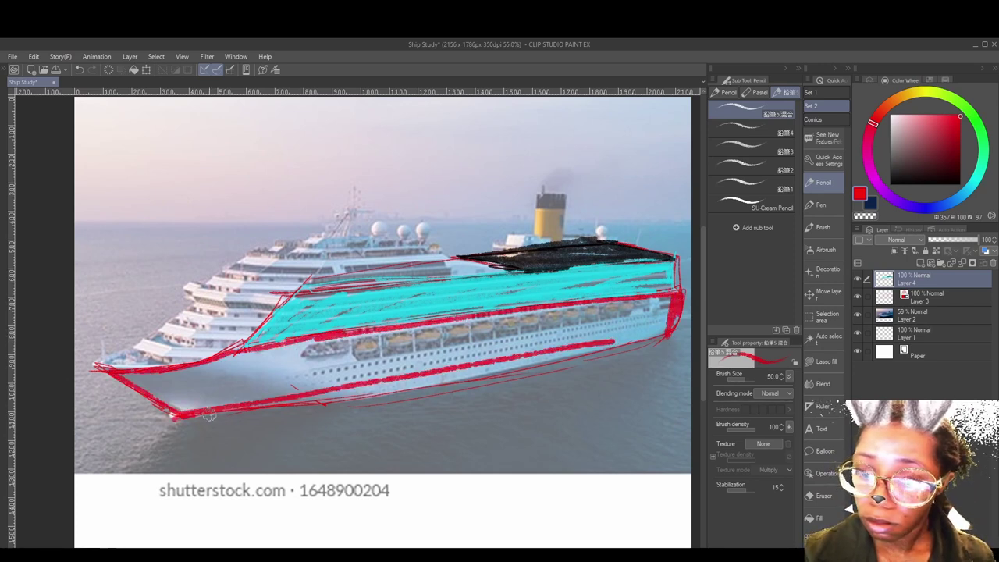
{"action": "mouse_move", "coordinate": [209, 414]}
{"action": "left_mouse_down"}
{"action": "mouse_move", "coordinate": [432, 379]}
{"action": "mouse_move", "coordinate": [297, 394]}
{"action": "left_mouse_up"}
{"action": "left_click_drag", "start_coordinate": [383, 384], "coordinate": [612, 343]}
{"action": "mouse_move", "coordinate": [324, 398]}
{"action": "left_mouse_down"}
{"action": "mouse_move", "coordinate": [655, 340]}
{"action": "mouse_move", "coordinate": [671, 293]}
{"action": "mouse_move", "coordinate": [635, 340]}
{"action": "mouse_move", "coordinate": [555, 366]}
{"action": "mouse_move", "coordinate": [584, 307]}
{"action": "mouse_move", "coordinate": [441, 367]}
{"action": "mouse_move", "coordinate": [274, 394]}
{"action": "mouse_move", "coordinate": [181, 394]}
{"action": "mouse_move", "coordinate": [173, 379]}
{"action": "mouse_move", "coordinate": [135, 371]}
{"action": "left_mouse_up"}
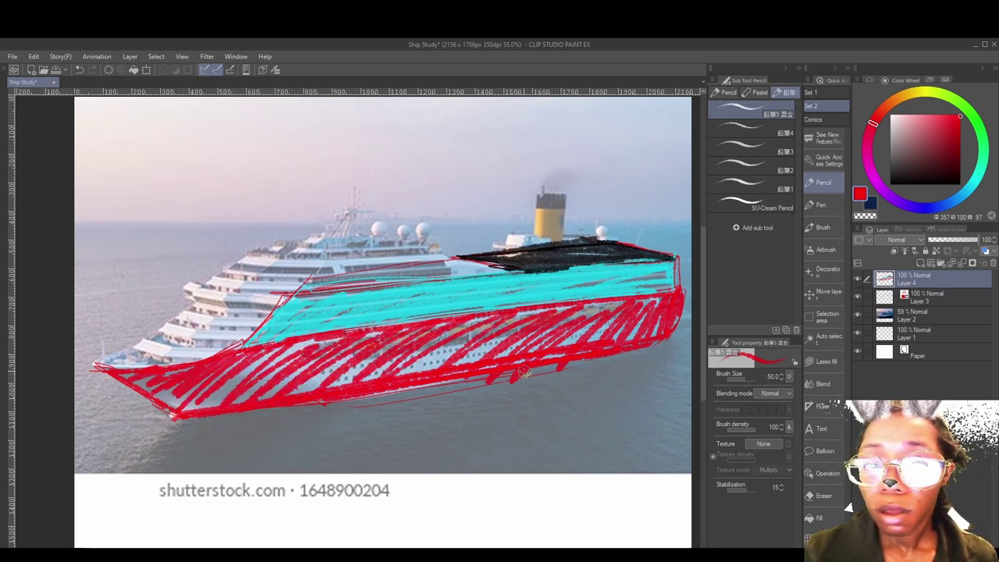
- With the pencil at size 25, shade the bow deck yellow and the sloped front of the superstructure purple
{"action": "left_click", "coordinate": [930, 95]}
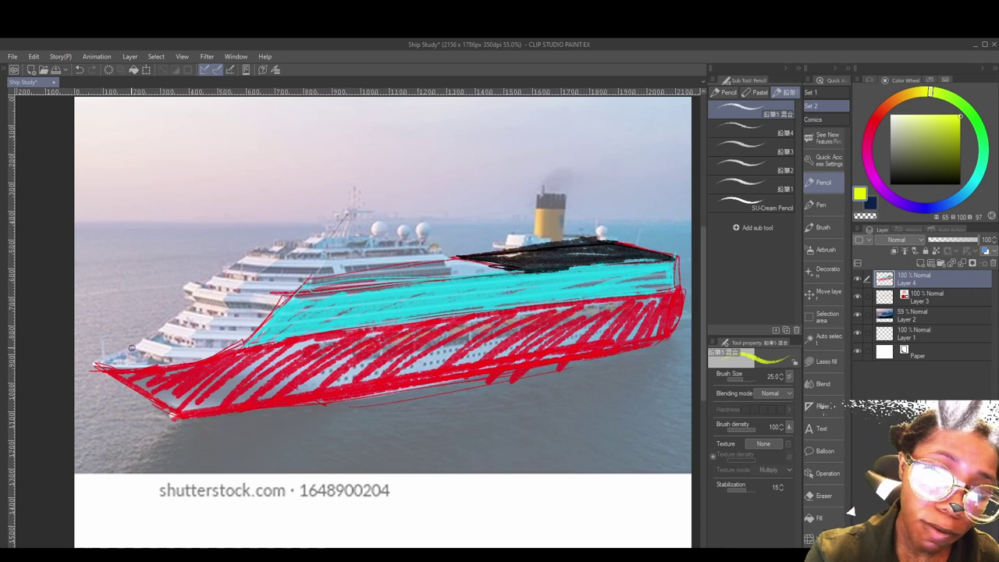
{"action": "mouse_move", "coordinate": [131, 348]}
{"action": "left_mouse_down"}
{"action": "mouse_move", "coordinate": [209, 355]}
{"action": "mouse_move", "coordinate": [101, 364]}
{"action": "mouse_move", "coordinate": [139, 348]}
{"action": "mouse_move", "coordinate": [96, 367]}
{"action": "mouse_move", "coordinate": [198, 359]}
{"action": "mouse_move", "coordinate": [117, 360]}
{"action": "left_mouse_up"}
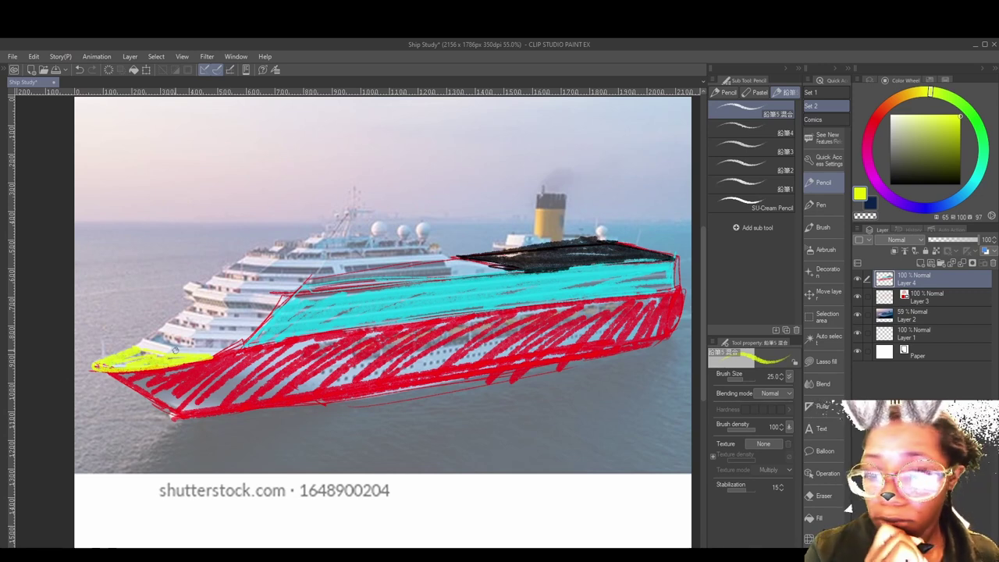
{"action": "left_click", "coordinate": [892, 200]}
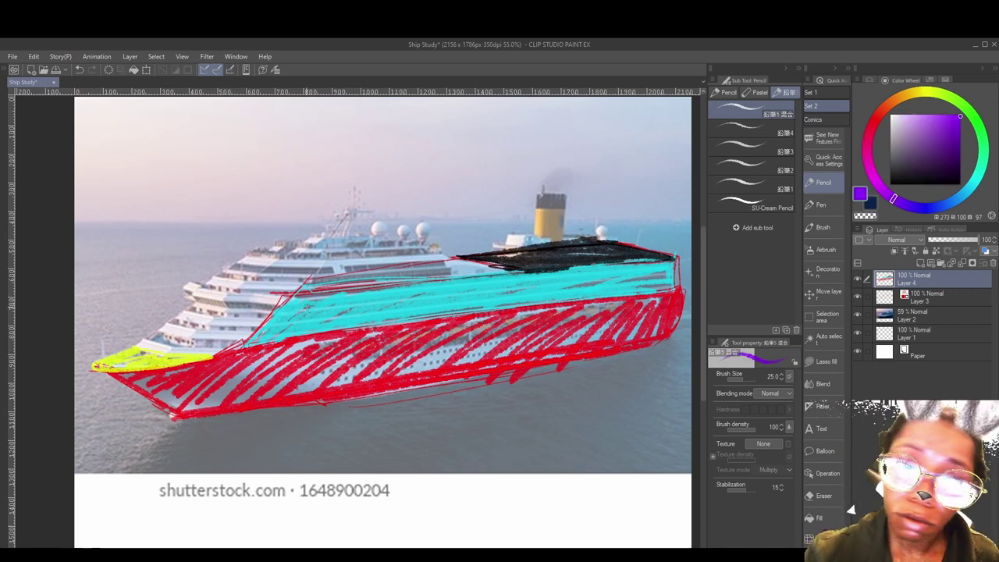
{"action": "mouse_move", "coordinate": [246, 252]}
{"action": "left_mouse_down"}
{"action": "mouse_move", "coordinate": [141, 340]}
{"action": "mouse_move", "coordinate": [210, 351]}
{"action": "mouse_move", "coordinate": [248, 331]}
{"action": "mouse_move", "coordinate": [334, 253]}
{"action": "mouse_move", "coordinate": [243, 248]}
{"action": "mouse_move", "coordinate": [199, 293]}
{"action": "mouse_move", "coordinate": [234, 320]}
{"action": "mouse_move", "coordinate": [265, 281]}
{"action": "mouse_move", "coordinate": [309, 275]}
{"action": "mouse_move", "coordinate": [187, 327]}
{"action": "mouse_move", "coordinate": [266, 261]}
{"action": "mouse_move", "coordinate": [195, 309]}
{"action": "mouse_move", "coordinate": [234, 297]}
{"action": "left_mouse_up"}
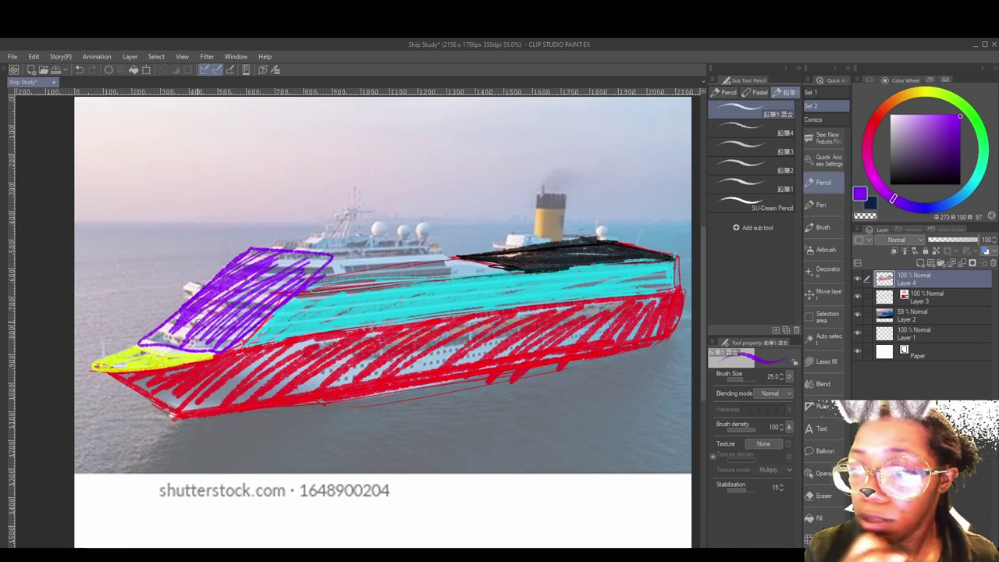
- Shade the forward roof of the superstructure orange, between the purple front and the black rear deck
{"action": "left_click", "coordinate": [894, 102]}
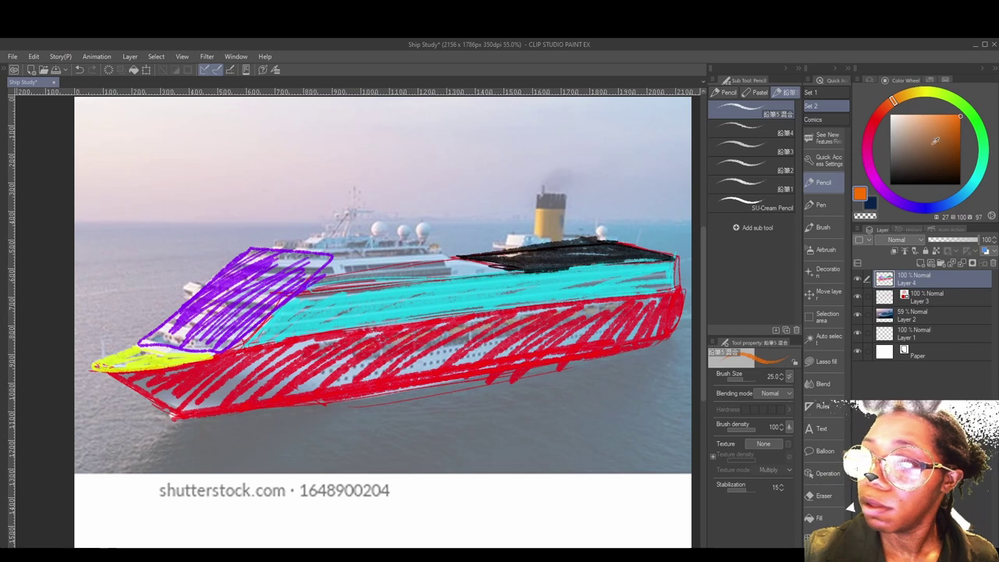
{"action": "mouse_move", "coordinate": [250, 247]}
{"action": "left_mouse_down"}
{"action": "mouse_move", "coordinate": [456, 227]}
{"action": "mouse_move", "coordinate": [419, 236]}
{"action": "mouse_move", "coordinate": [501, 271]}
{"action": "mouse_move", "coordinate": [302, 290]}
{"action": "mouse_move", "coordinate": [334, 258]}
{"action": "mouse_move", "coordinate": [254, 246]}
{"action": "mouse_move", "coordinate": [322, 243]}
{"action": "mouse_move", "coordinate": [279, 248]}
{"action": "mouse_move", "coordinate": [324, 245]}
{"action": "mouse_move", "coordinate": [327, 261]}
{"action": "mouse_move", "coordinate": [386, 263]}
{"action": "mouse_move", "coordinate": [365, 269]}
{"action": "mouse_move", "coordinate": [382, 277]}
{"action": "mouse_move", "coordinate": [345, 290]}
{"action": "mouse_move", "coordinate": [408, 279]}
{"action": "mouse_move", "coordinate": [419, 264]}
{"action": "mouse_move", "coordinate": [461, 251]}
{"action": "mouse_move", "coordinate": [394, 261]}
{"action": "left_mouse_up"}
- Scale the ship photo layer proportionally to 59% and place it in the upper part of the canvas
{"action": "left_click_drag", "start_coordinate": [515, 441], "coordinate": [486, 387]}
{"action": "left_click_drag", "start_coordinate": [536, 451], "coordinate": [549, 380]}
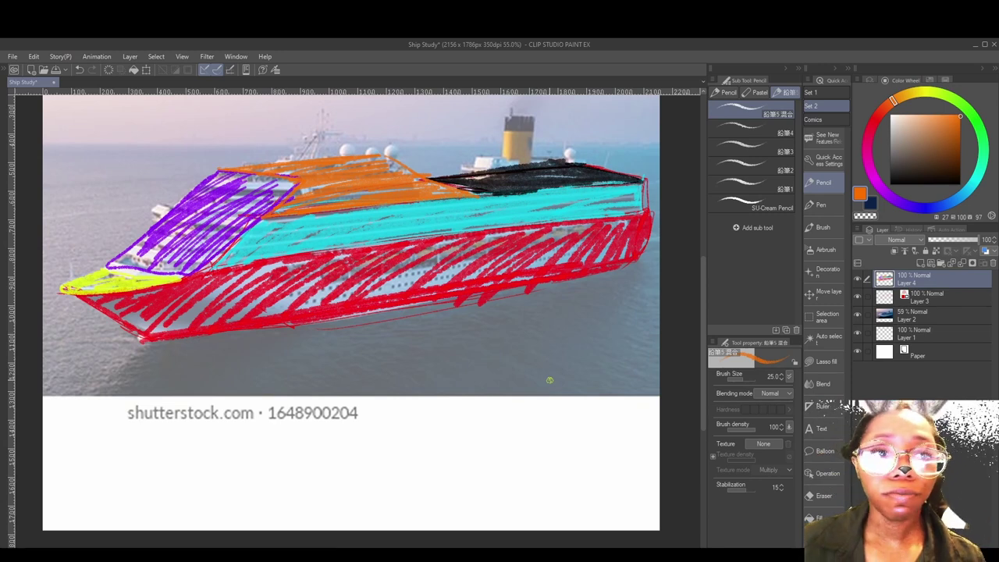
{"action": "scroll", "coordinate": [549, 380], "scroll_direction": "down", "scroll_amount": 3}
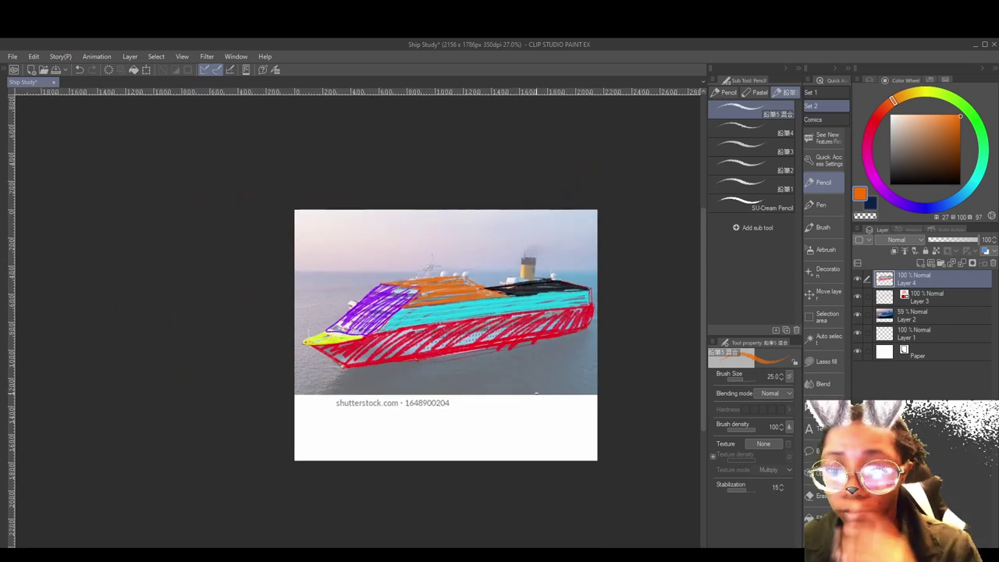
{"action": "scroll", "coordinate": [537, 388], "scroll_direction": "down", "scroll_amount": 1}
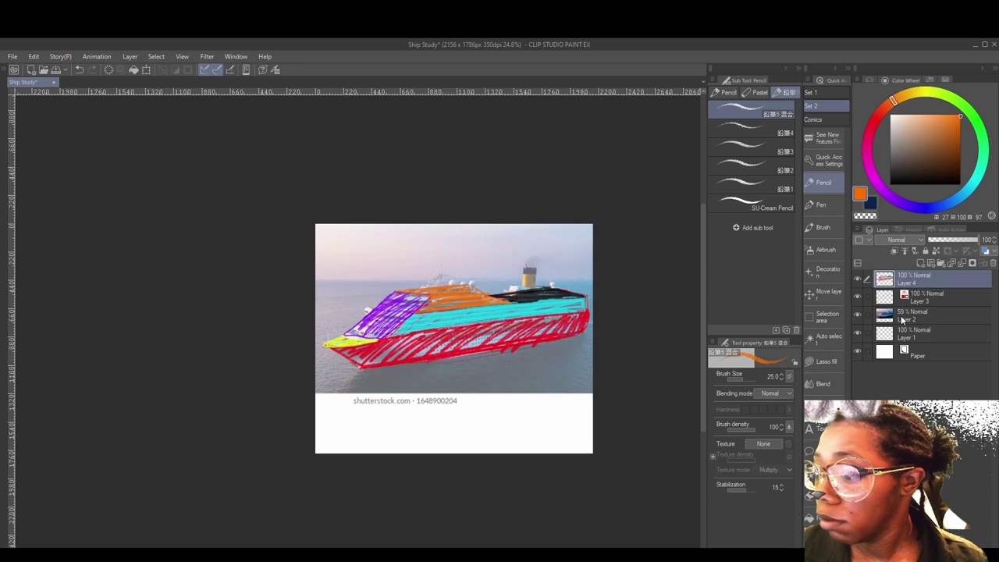
{"action": "left_click", "coordinate": [905, 314]}
{"action": "left_click", "coordinate": [147, 70]}
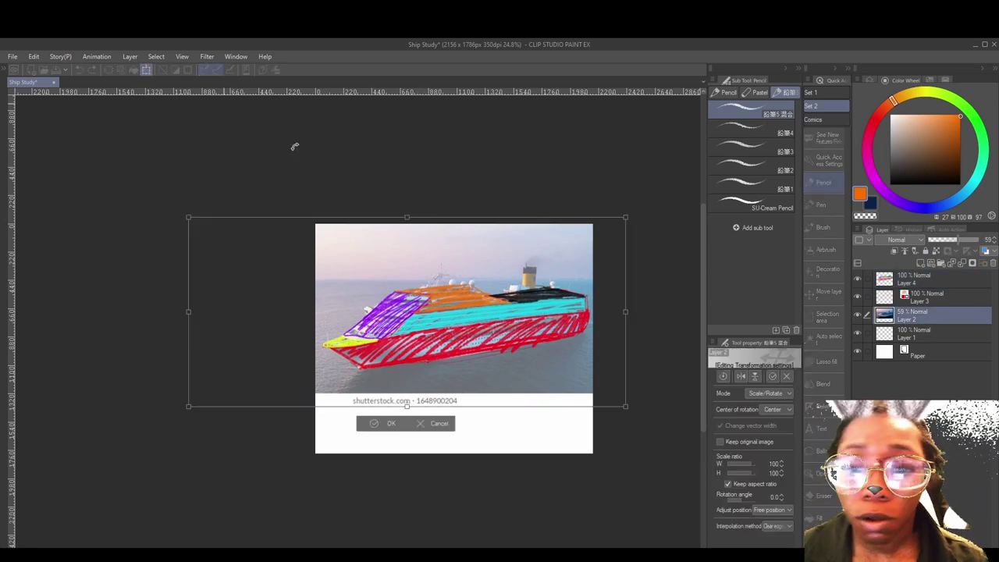
{"action": "left_click_drag", "start_coordinate": [417, 218], "coordinate": [473, 246]}
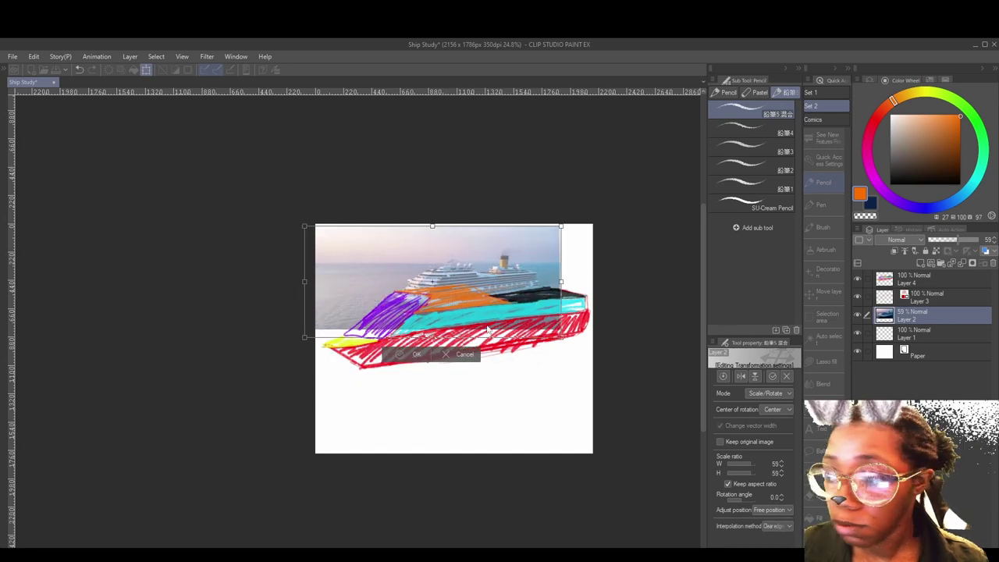
{"action": "key", "text": "Return"}
{"action": "left_click", "coordinate": [924, 277]}
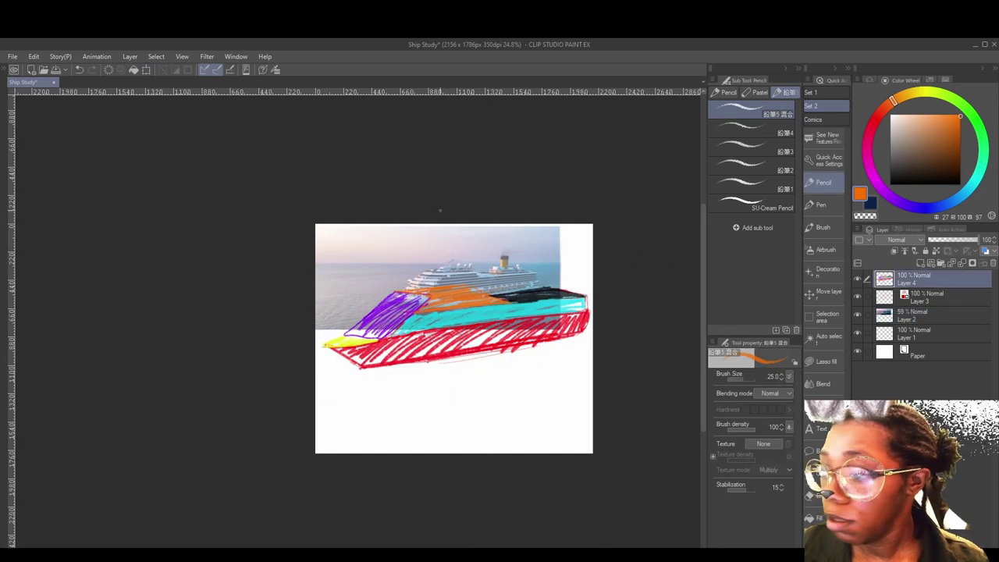
{"action": "left_click", "coordinate": [146, 70]}
{"action": "left_click_drag", "start_coordinate": [441, 317], "coordinate": [434, 379]}
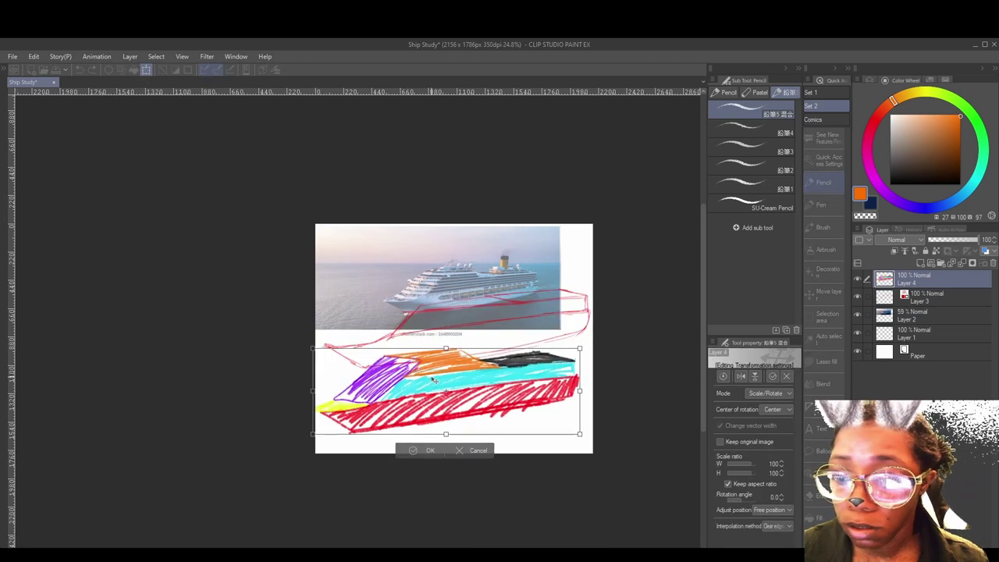
{"action": "left_click", "coordinate": [78, 69]}
- Apply the pending transformation and merge the color-shaded layer into the red outline layer below it
{"action": "left_click", "coordinate": [923, 277]}
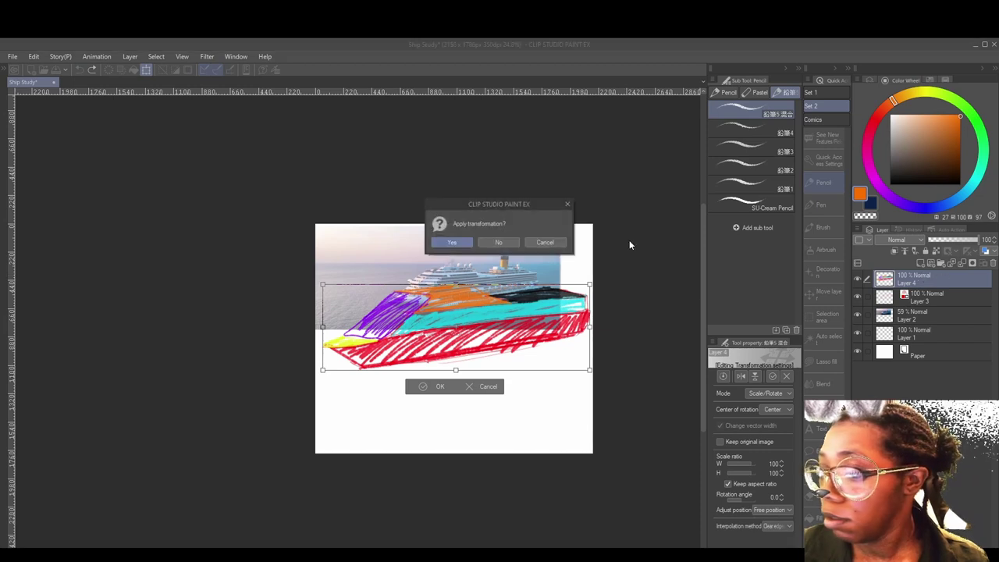
{"action": "left_click", "coordinate": [449, 243]}
{"action": "left_click", "coordinate": [962, 264]}
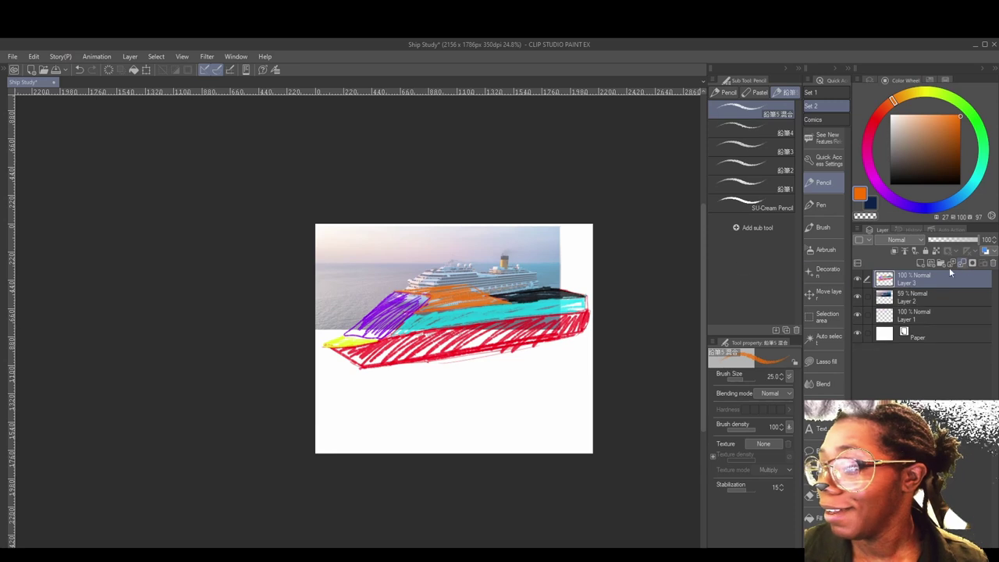
- Move the merged ship drawing beneath the photo and scale it proportionally to 64%
{"action": "left_click", "coordinate": [148, 70]}
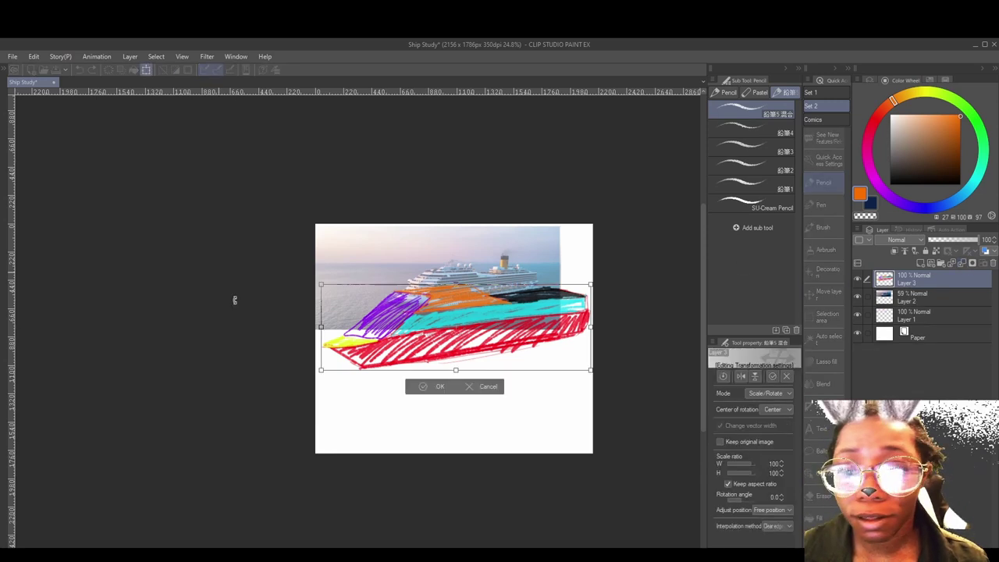
{"action": "left_click_drag", "start_coordinate": [477, 343], "coordinate": [476, 398]}
{"action": "mouse_move", "coordinate": [589, 383]}
{"action": "left_mouse_down"}
{"action": "mouse_move", "coordinate": [546, 396]}
{"action": "mouse_move", "coordinate": [512, 388]}
{"action": "left_mouse_up"}
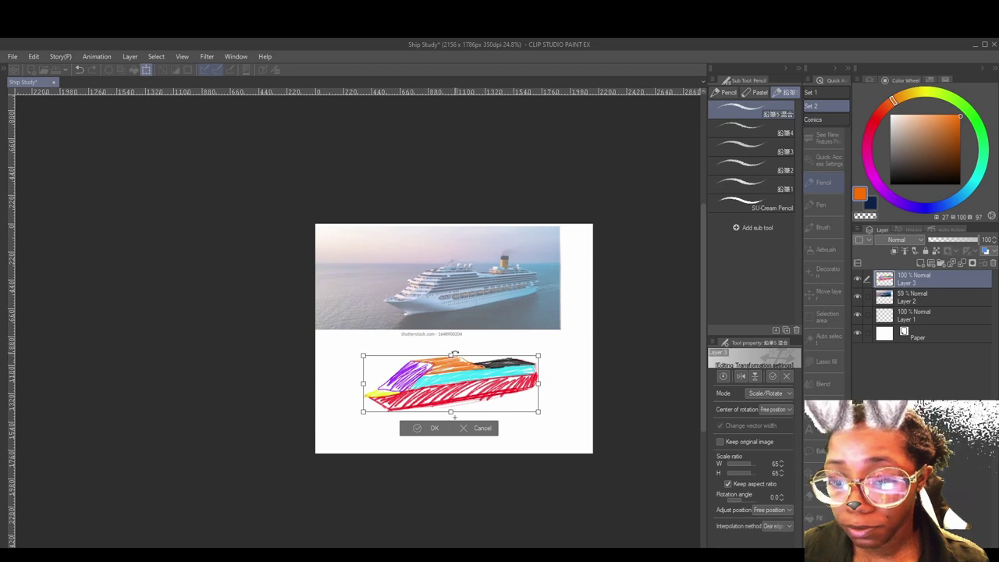
{"action": "mouse_move", "coordinate": [450, 355]}
{"action": "left_mouse_down"}
{"action": "mouse_move", "coordinate": [472, 371]}
{"action": "mouse_move", "coordinate": [460, 367]}
{"action": "left_mouse_up"}
- Examine the ship photo up close and compare its structure with the color-blocked drawing below it
{"action": "scroll", "coordinate": [517, 384], "scroll_direction": "up", "scroll_amount": 1}
{"action": "scroll", "coordinate": [506, 375], "scroll_direction": "up", "scroll_amount": 1}
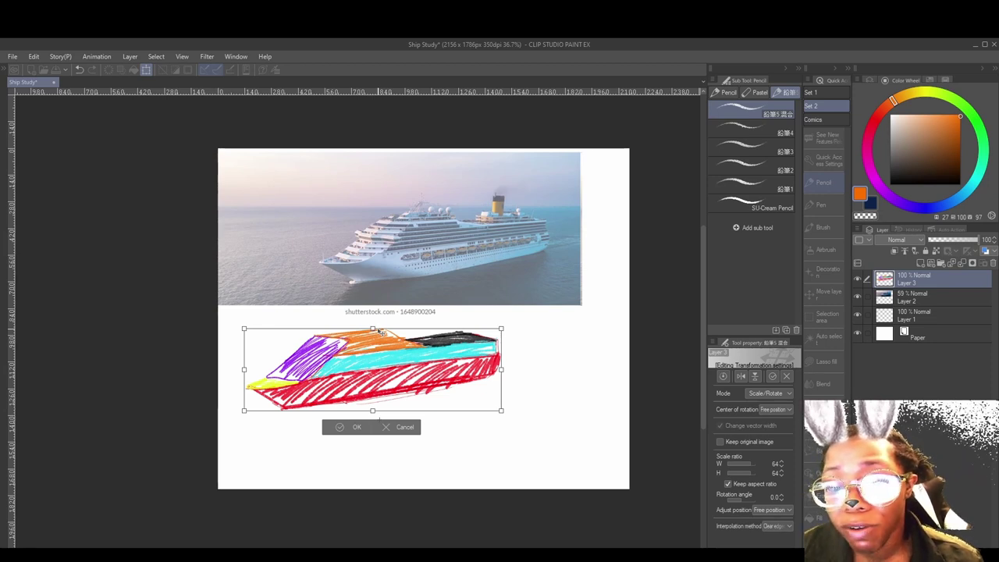
{"action": "scroll", "coordinate": [380, 332], "scroll_direction": "up", "scroll_amount": 5}
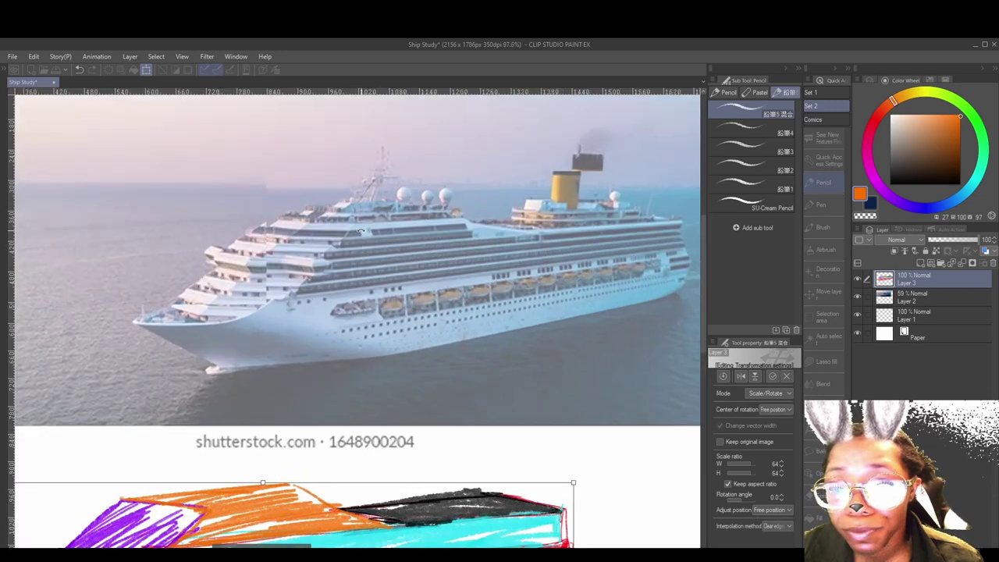
{"action": "scroll", "coordinate": [356, 247], "scroll_direction": "up", "scroll_amount": 1}
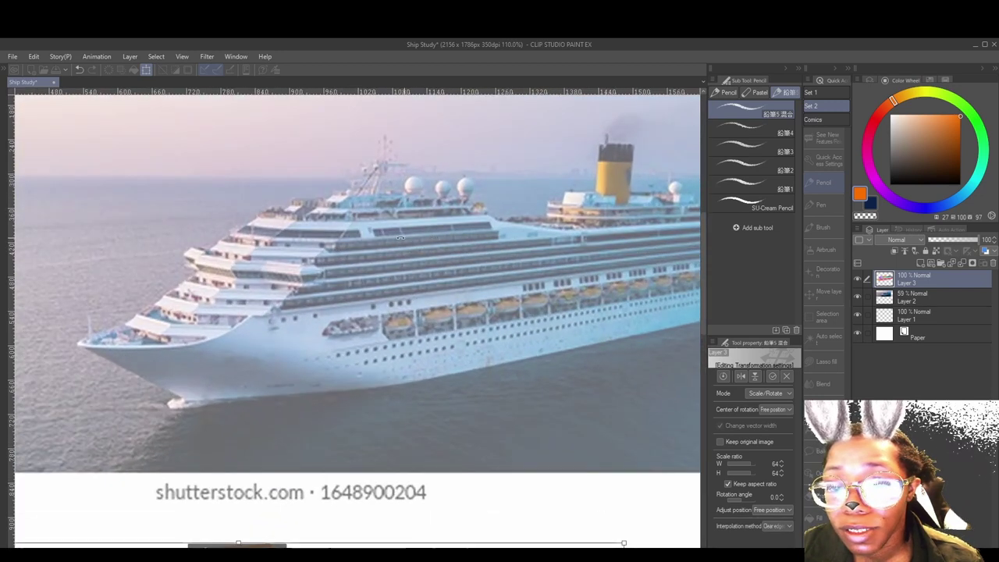
{"action": "scroll", "coordinate": [377, 236], "scroll_direction": "down", "scroll_amount": 1}
{"action": "scroll", "coordinate": [378, 236], "scroll_direction": "down", "scroll_amount": 2}
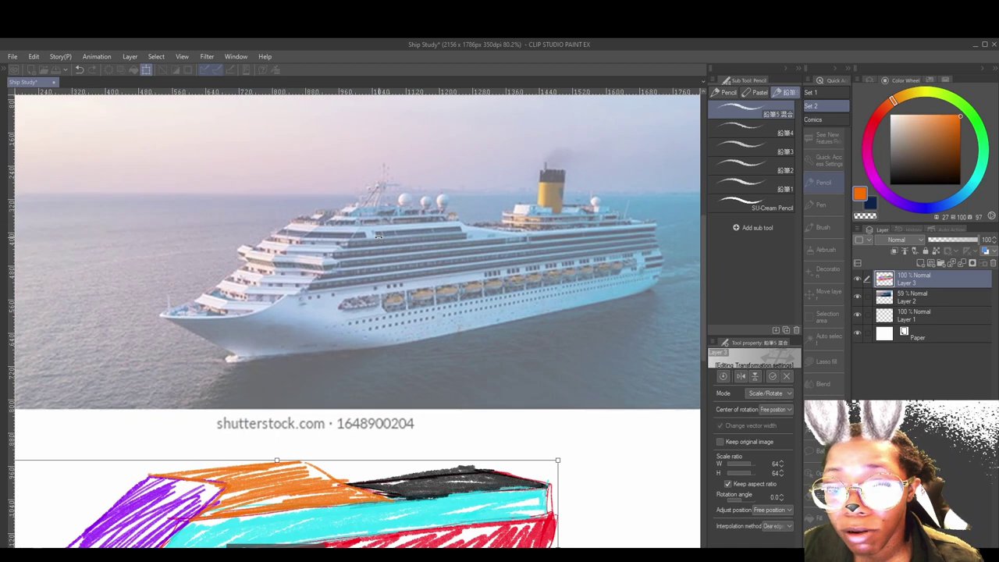
{"action": "scroll", "coordinate": [378, 236], "scroll_direction": "down", "scroll_amount": 5}
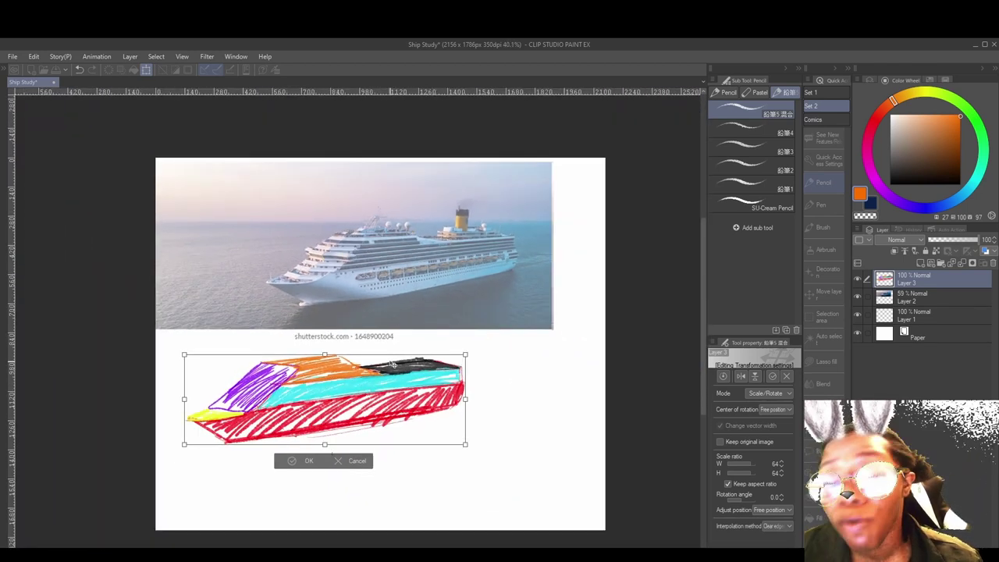
- Try to move the scaled ship drawing up against the photo's lower edge and apply the transformation
{"action": "mouse_move", "coordinate": [394, 365]}
{"action": "left_mouse_down"}
{"action": "mouse_move", "coordinate": [406, 361]}
{"action": "mouse_move", "coordinate": [368, 340]}
{"action": "mouse_move", "coordinate": [364, 316]}
{"action": "mouse_move", "coordinate": [365, 326]}
{"action": "left_mouse_up"}
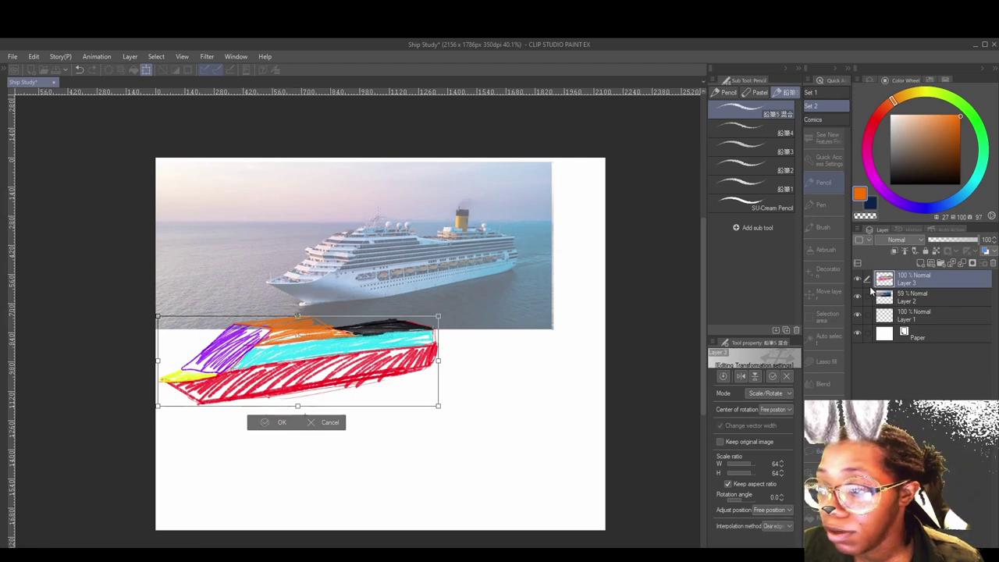
{"action": "left_click", "coordinate": [958, 295]}
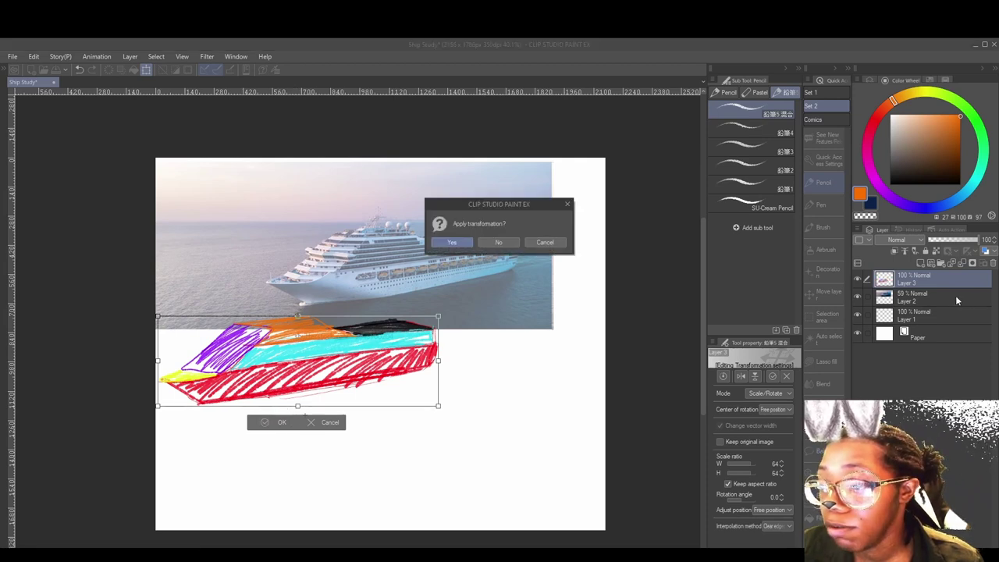
{"action": "left_click", "coordinate": [459, 247]}
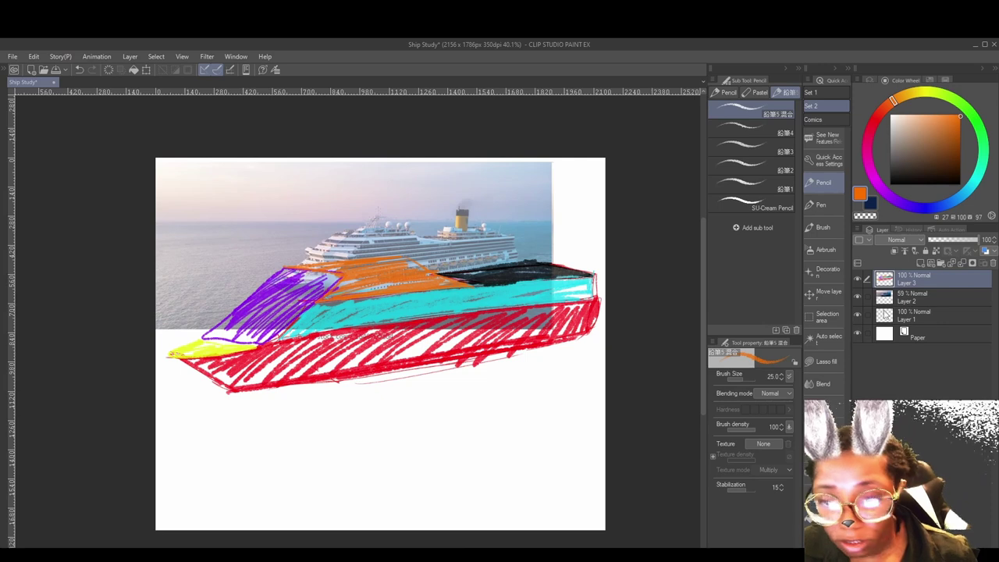
- Step back and forward through the edit history to the merged full-size drawing over the scaled photo
{"action": "key", "text": "ctrl+shift+n"}
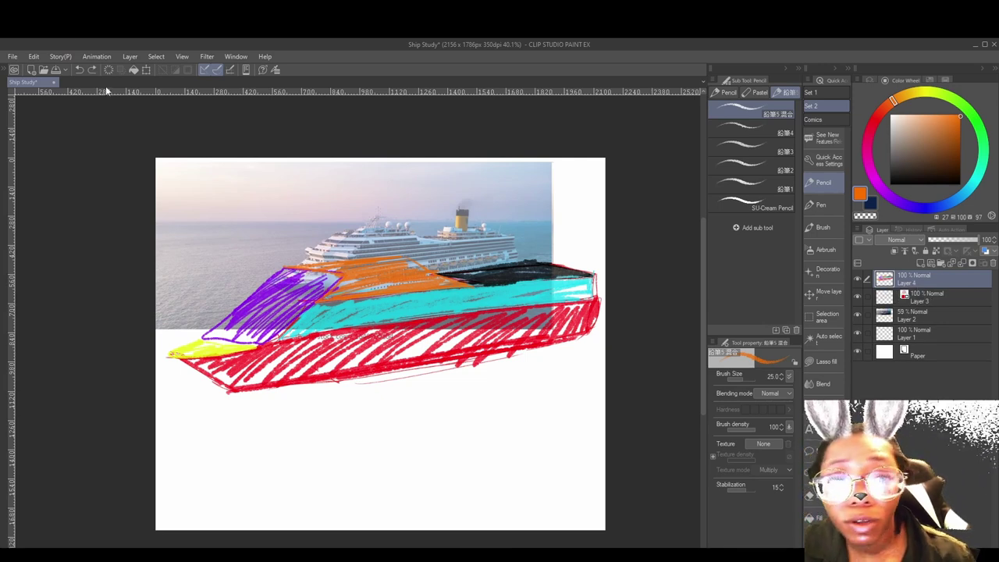
{"action": "left_click", "coordinate": [80, 69]}
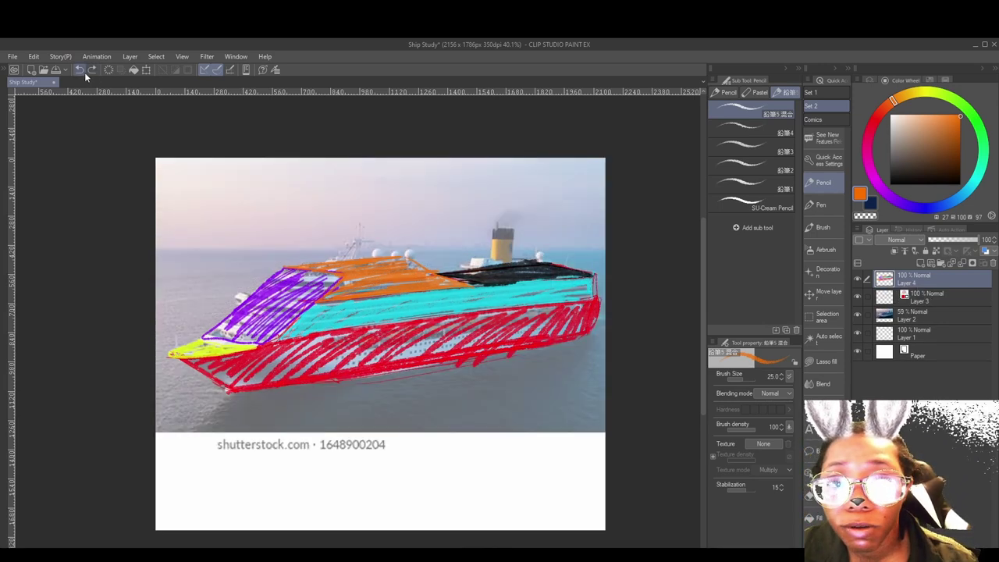
{"action": "left_click", "coordinate": [92, 71]}
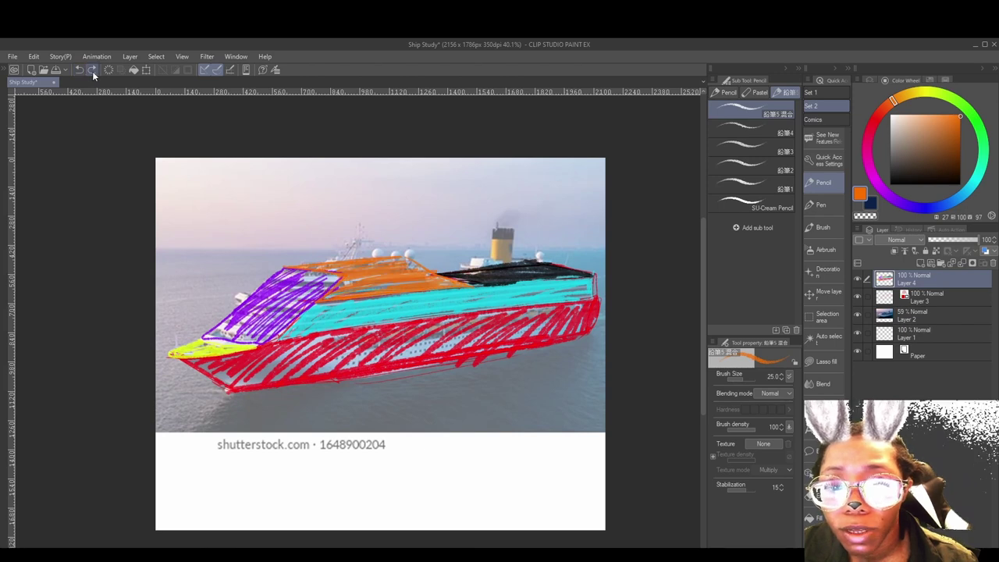
{"action": "left_click", "coordinate": [92, 71]}
{"action": "left_click", "coordinate": [93, 71]}
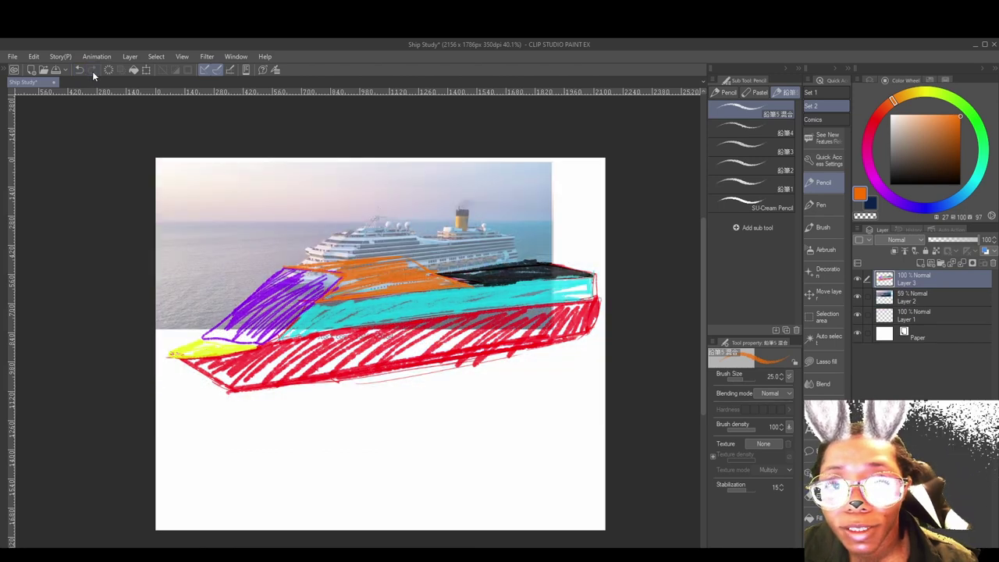
- Delete the ship photo layer, Layer 2, leaving the color-blocked drawing on the canvas
{"action": "left_click", "coordinate": [937, 299]}
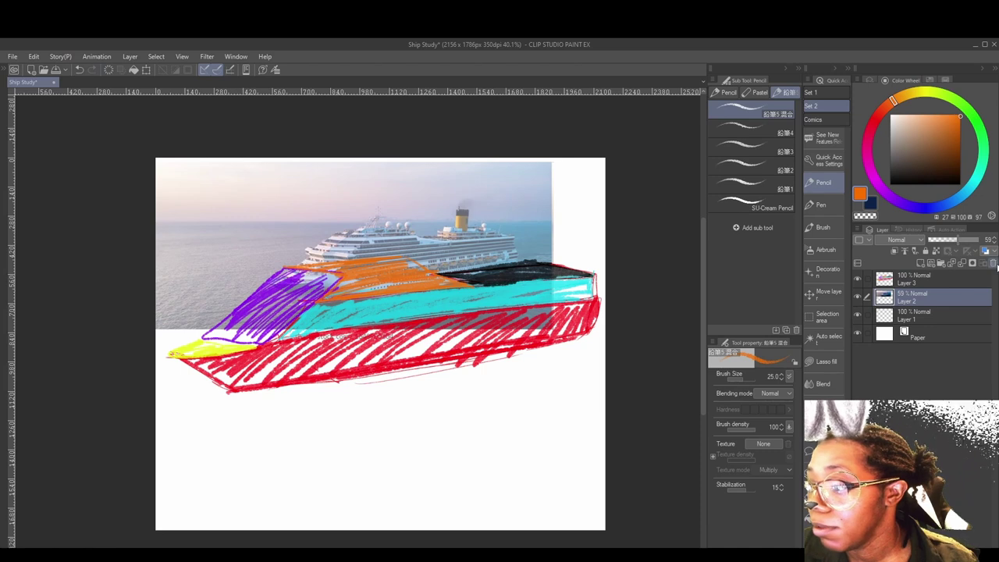
{"action": "left_click", "coordinate": [992, 264]}
{"action": "left_click", "coordinate": [505, 243]}
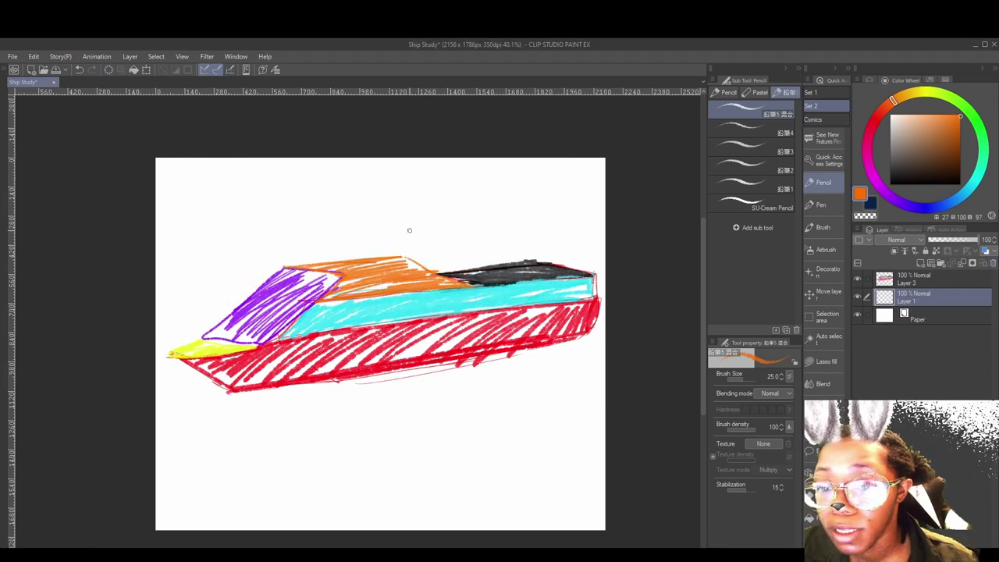
- Scale the color-blocked ship on Layer 3 proportionally to 53% and place it in the canvas's upper-left corner
{"action": "left_click", "coordinate": [147, 70]}
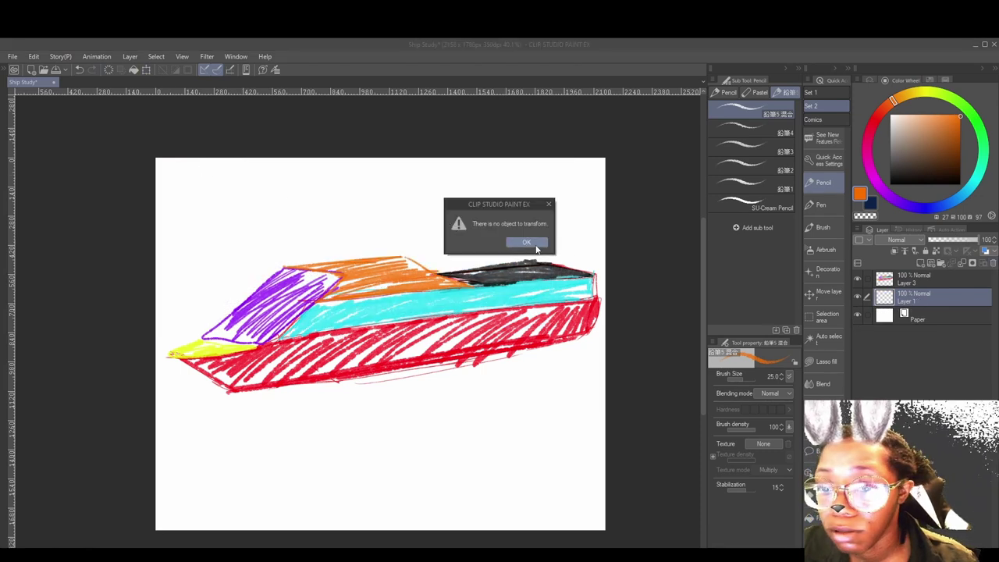
{"action": "left_click", "coordinate": [523, 238]}
{"action": "key", "text": "alt+bracketright"}
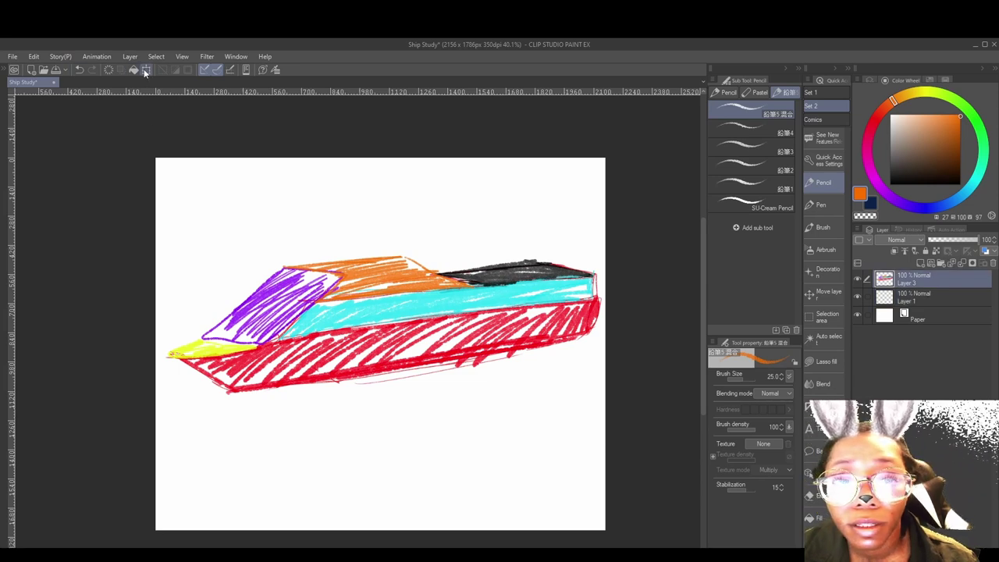
{"action": "left_click", "coordinate": [144, 70]}
{"action": "left_click_drag", "start_coordinate": [383, 256], "coordinate": [383, 321]}
{"action": "mouse_move", "coordinate": [397, 351]}
{"action": "left_mouse_down"}
{"action": "mouse_move", "coordinate": [361, 291]}
{"action": "mouse_move", "coordinate": [281, 237]}
{"action": "mouse_move", "coordinate": [290, 209]}
{"action": "left_mouse_up"}
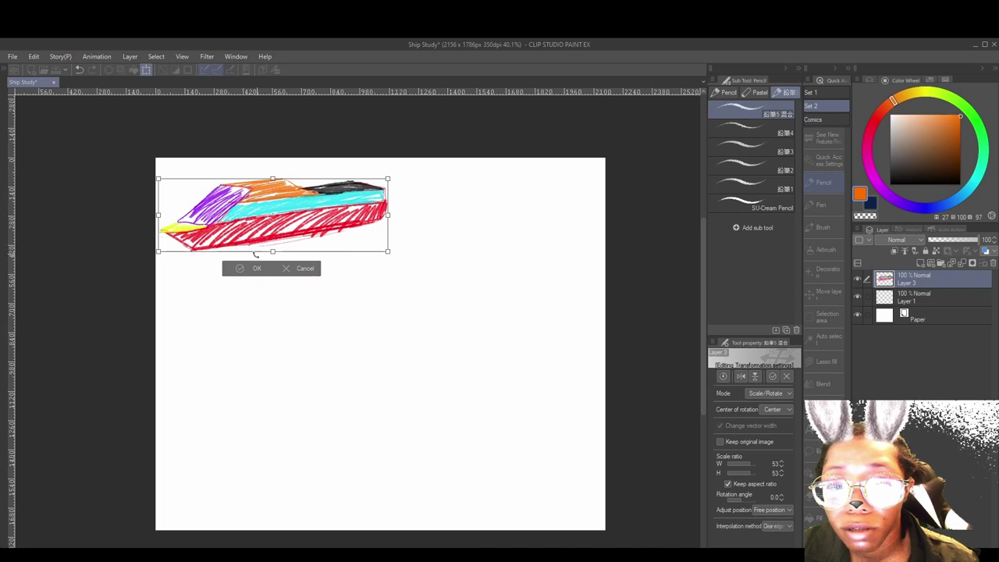
{"action": "left_click", "coordinate": [248, 268]}
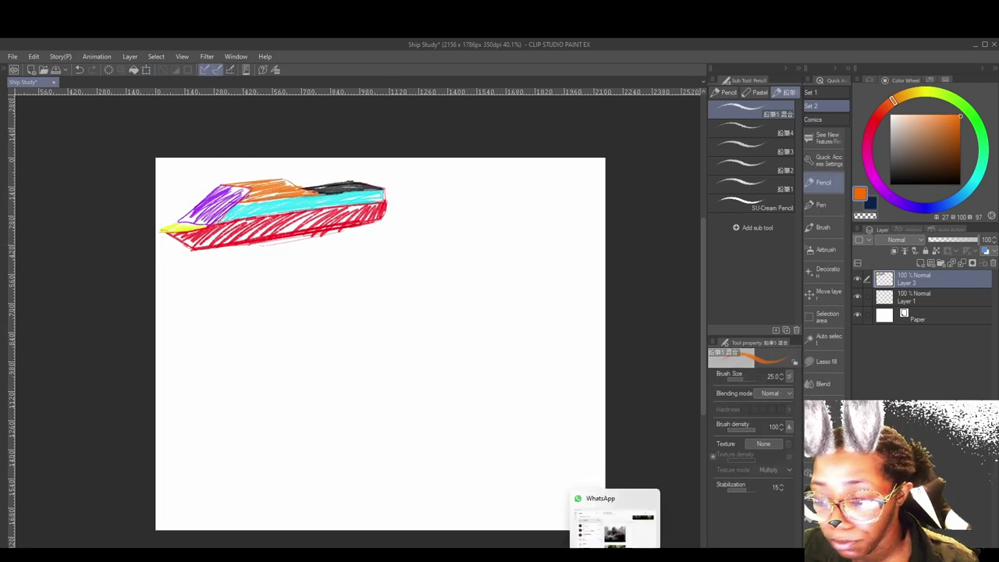
- Bring up the ship reference images, move their window off the canvas area, and return to Clip Studio Paint
{"action": "left_click", "coordinate": [706, 556]}
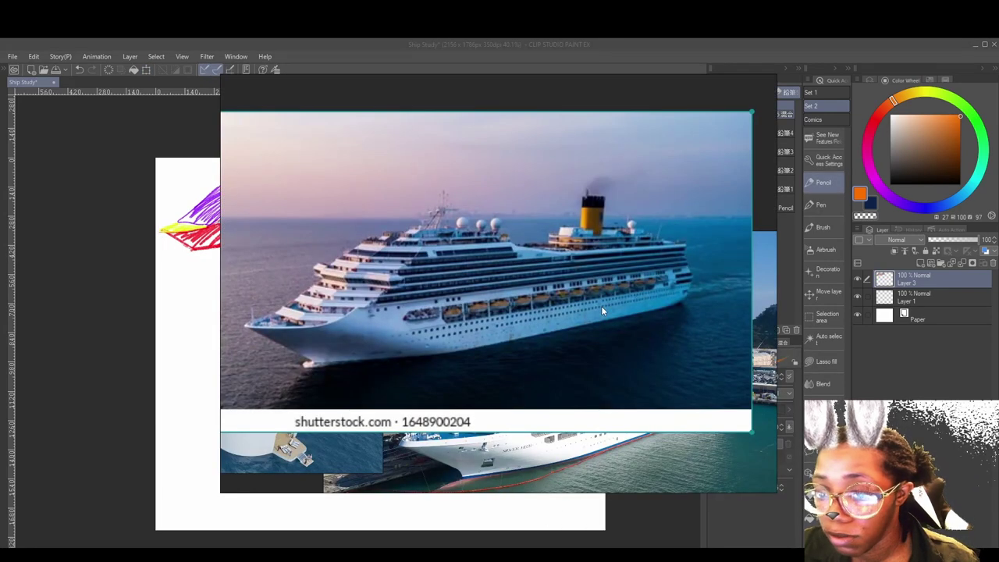
{"action": "left_click_drag", "start_coordinate": [601, 308], "coordinate": [701, 0]}
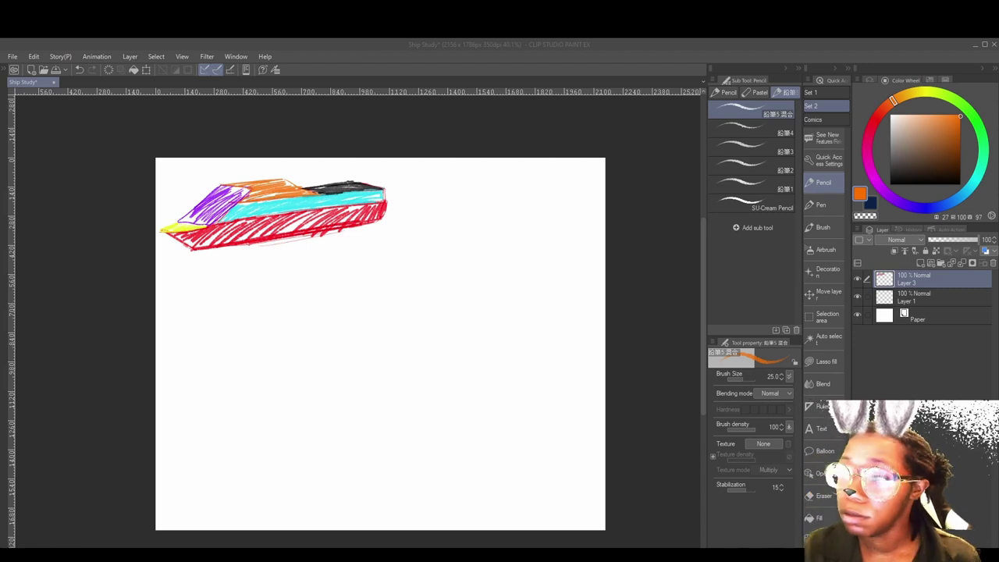
{"action": "left_click", "coordinate": [777, 116]}
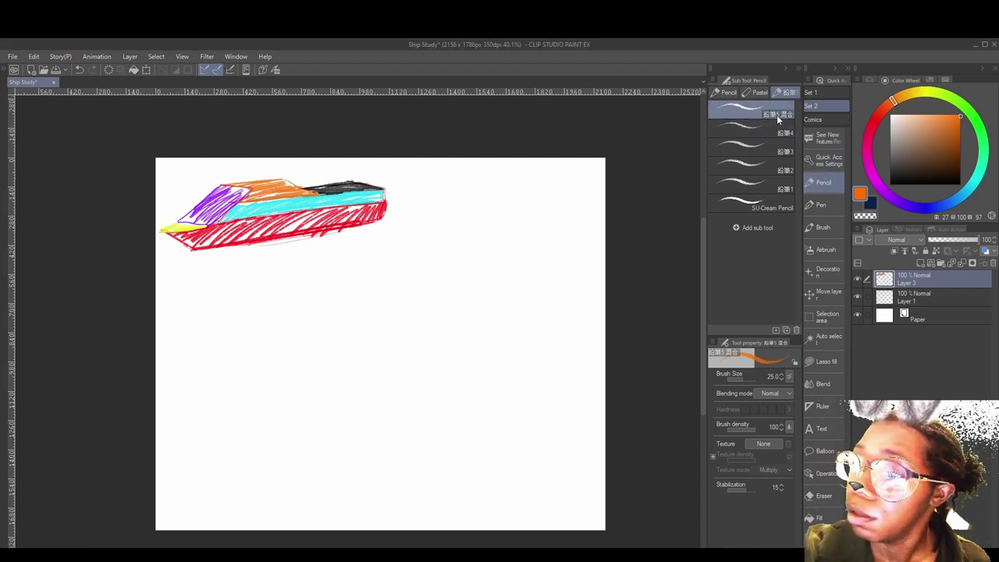
- On Layer 1, sketch a new hull's long top edge and stern corner in black with pencil size 15
{"action": "left_click_drag", "start_coordinate": [914, 151], "coordinate": [890, 184]}
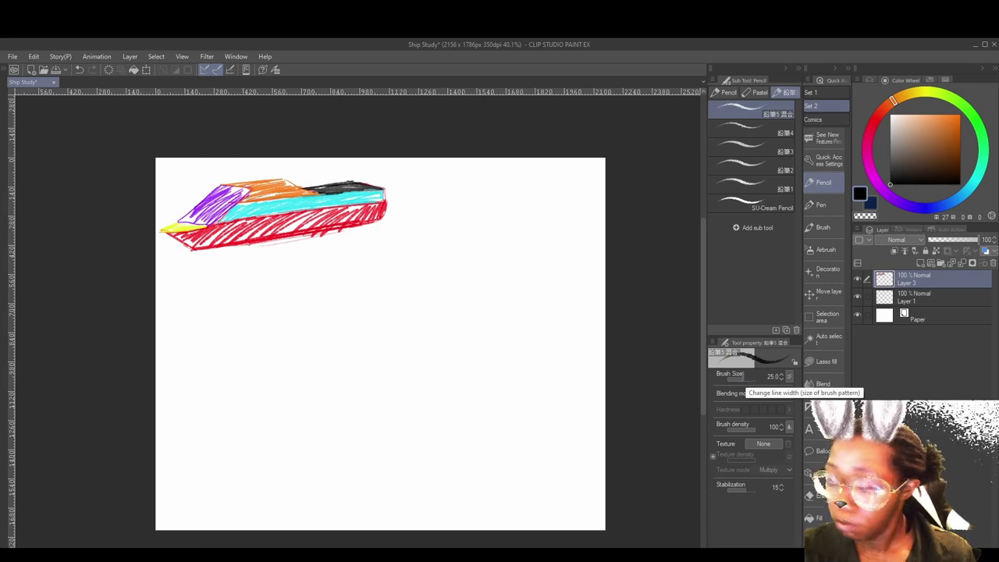
{"action": "left_click", "coordinate": [890, 301]}
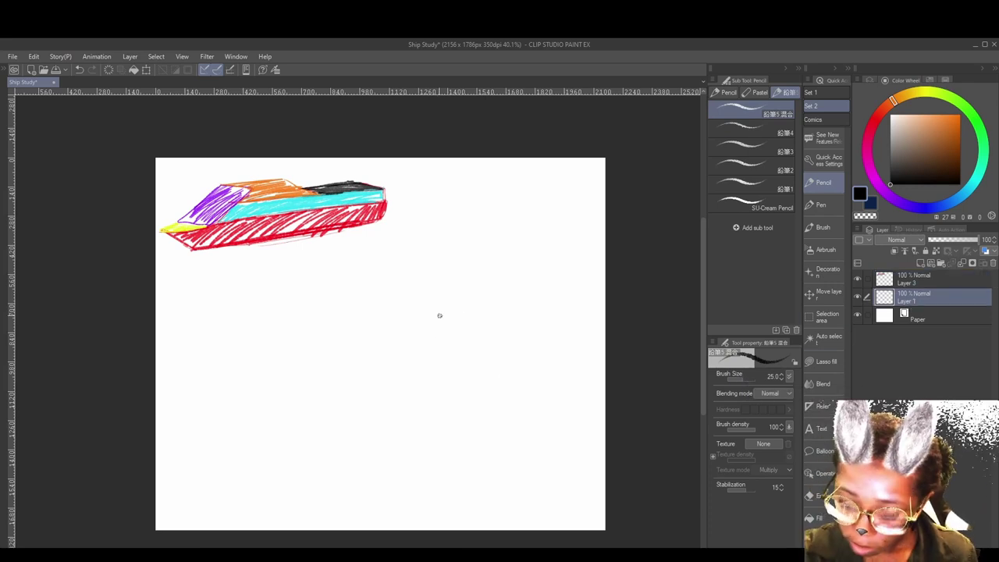
{"action": "key", "text": "bracketleft"}
{"action": "key", "text": "bracketleft"}
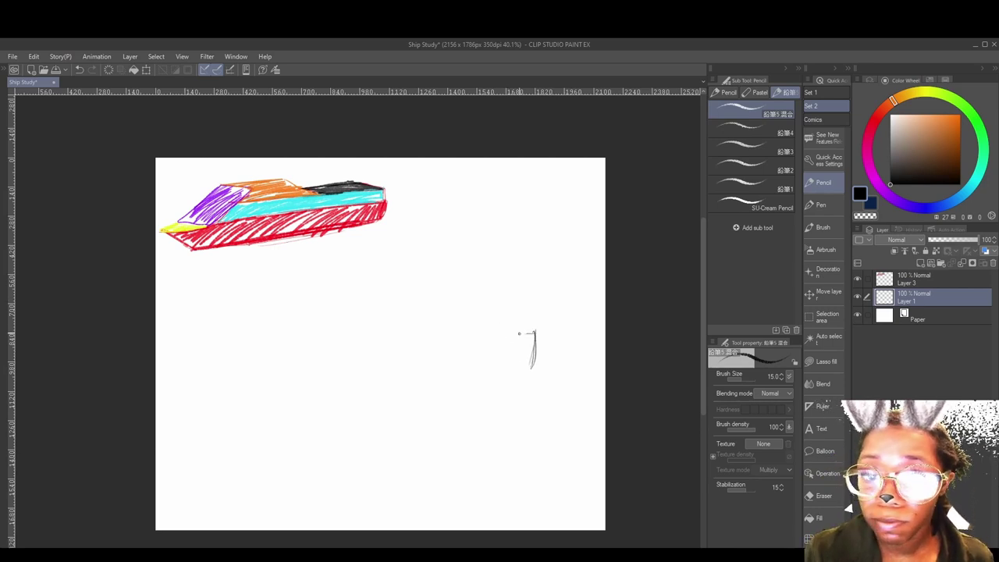
{"action": "left_click_drag", "start_coordinate": [519, 333], "coordinate": [355, 334]}
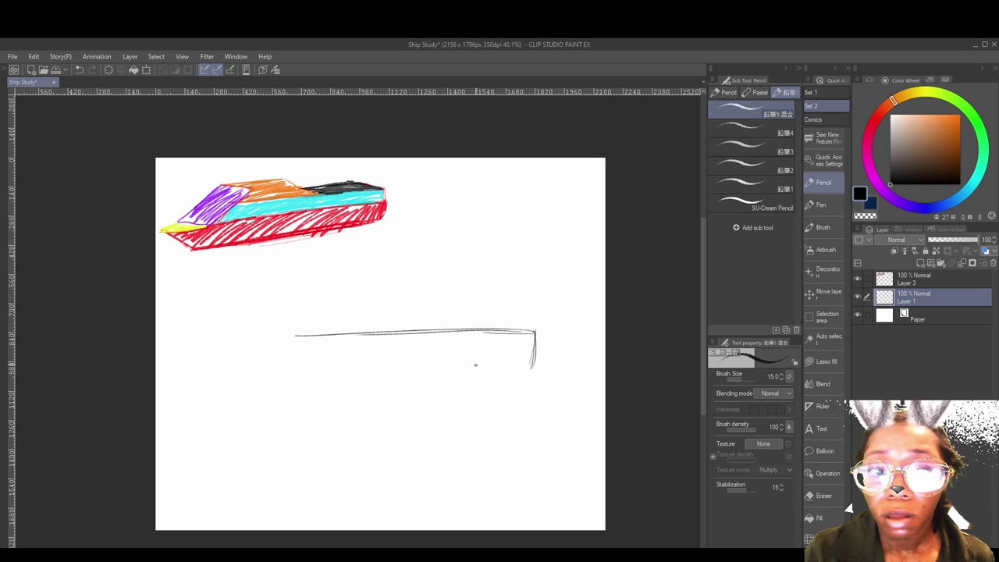
{"action": "left_click_drag", "start_coordinate": [305, 334], "coordinate": [277, 335]}
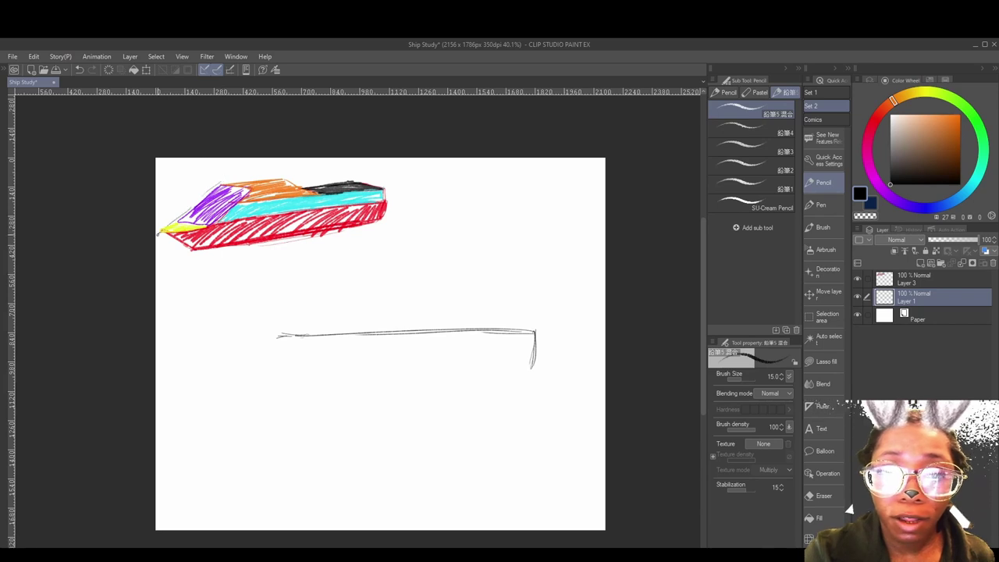
- Outline the color-blocked ship's silhouette and complete the new hull with a longer deck line, slanted bow, bottom edge and stern
{"action": "mouse_move", "coordinate": [195, 259]}
{"action": "left_mouse_down"}
{"action": "mouse_move", "coordinate": [392, 230]}
{"action": "mouse_move", "coordinate": [386, 181]}
{"action": "mouse_move", "coordinate": [196, 184]}
{"action": "left_mouse_up"}
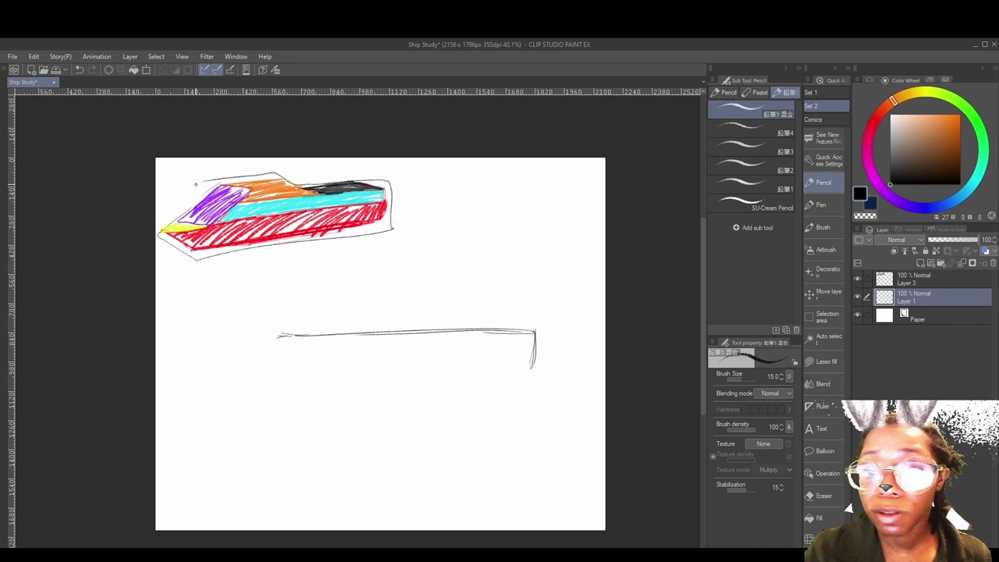
{"action": "left_click_drag", "start_coordinate": [288, 334], "coordinate": [561, 327]}
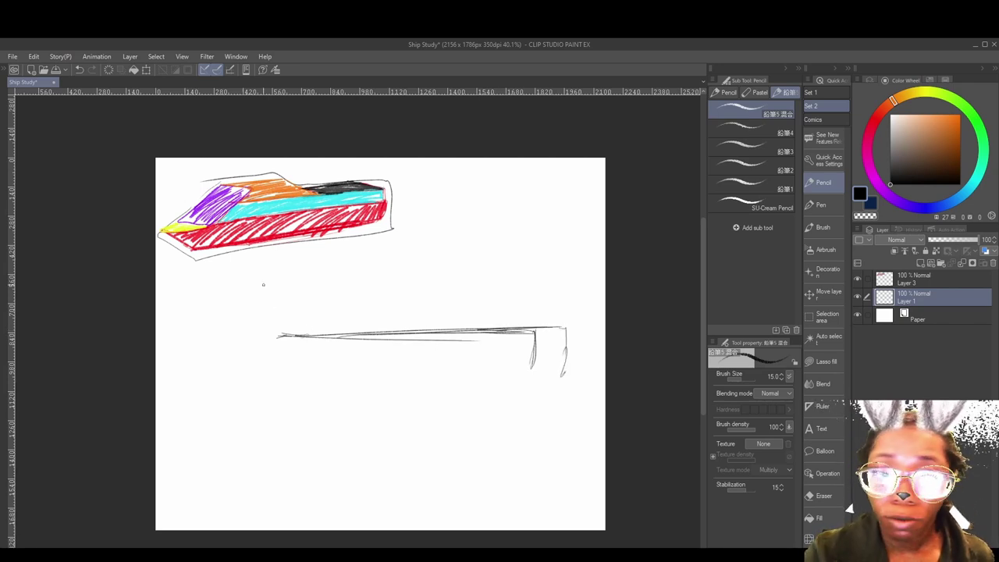
{"action": "mouse_move", "coordinate": [276, 338]}
{"action": "left_mouse_down"}
{"action": "mouse_move", "coordinate": [261, 335]}
{"action": "mouse_move", "coordinate": [257, 362]}
{"action": "mouse_move", "coordinate": [271, 381]}
{"action": "mouse_move", "coordinate": [242, 362]}
{"action": "left_mouse_up"}
{"action": "left_click_drag", "start_coordinate": [272, 394], "coordinate": [542, 390]}
{"action": "left_click_drag", "start_coordinate": [410, 388], "coordinate": [565, 376]}
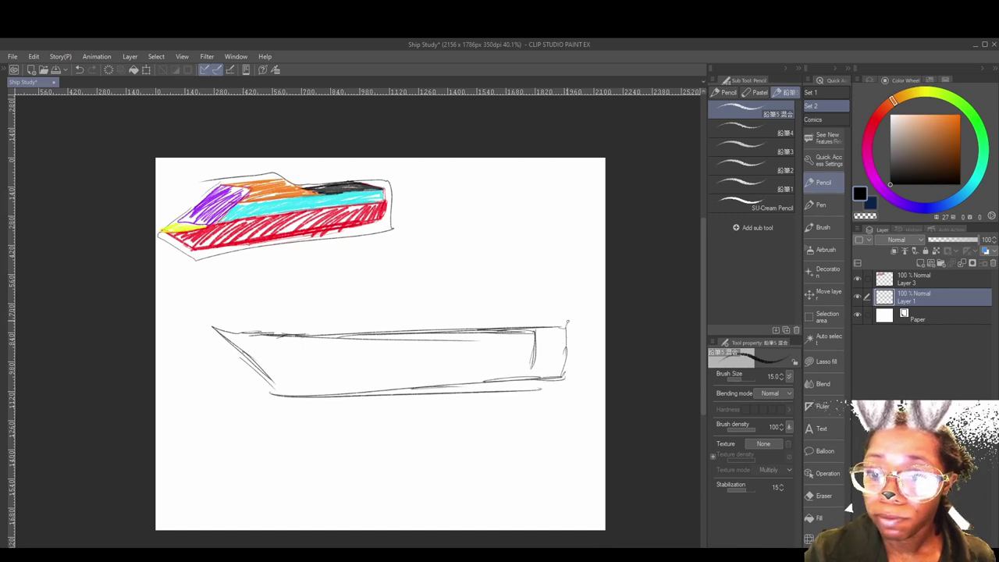
{"action": "left_click_drag", "start_coordinate": [567, 322], "coordinate": [568, 375]}
{"action": "mouse_move", "coordinate": [262, 335]}
{"action": "left_mouse_down"}
{"action": "mouse_move", "coordinate": [205, 324]}
{"action": "mouse_move", "coordinate": [272, 385]}
{"action": "left_mouse_up"}
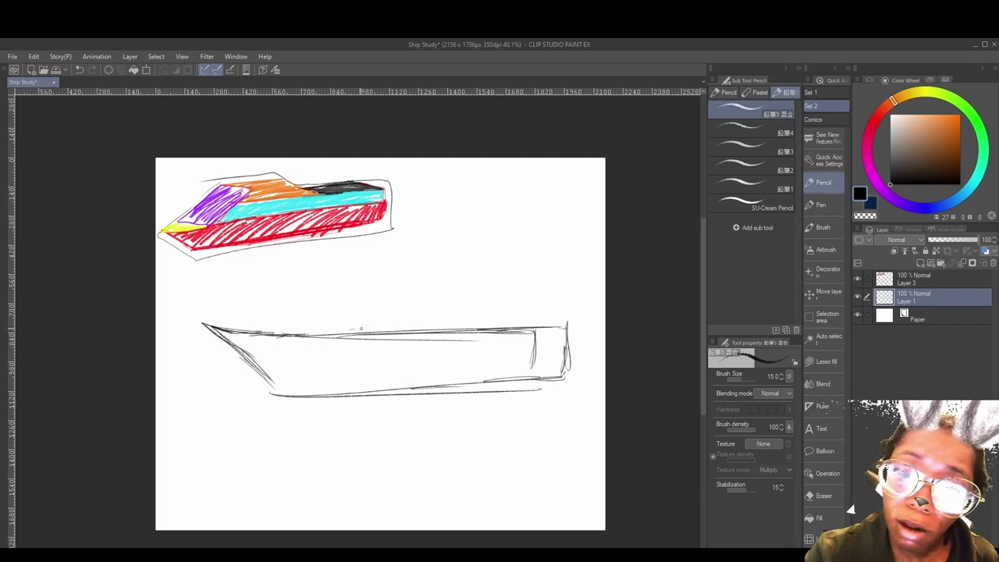
{"action": "left_click", "coordinate": [147, 68]}
{"action": "mouse_move", "coordinate": [505, 356]}
{"action": "left_mouse_down"}
{"action": "mouse_move", "coordinate": [504, 374]}
{"action": "mouse_move", "coordinate": [510, 356]}
{"action": "left_mouse_up"}
{"action": "left_click", "coordinate": [382, 418]}
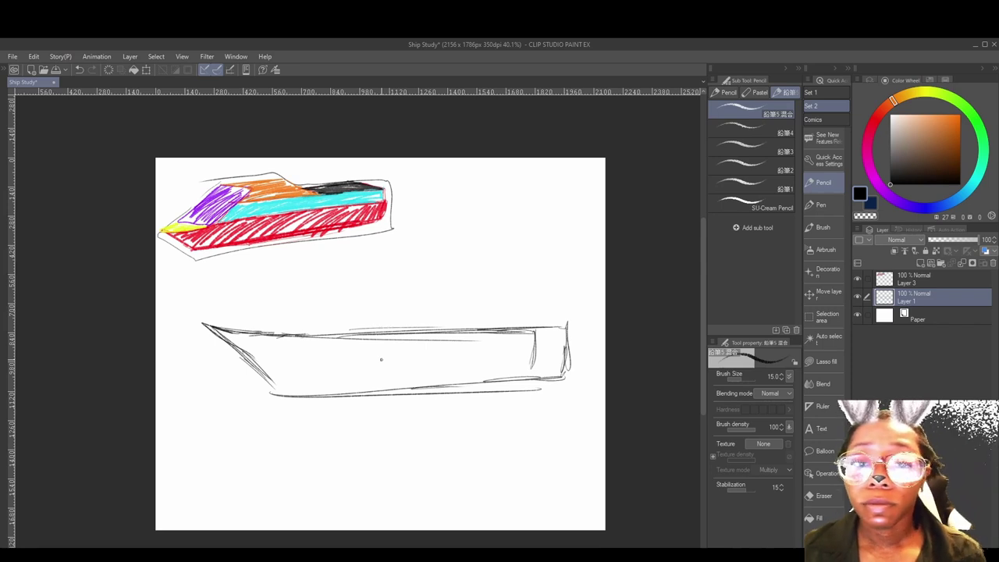
- Remove the outline around the color-blocked ship, scale the hull sketch to 85%, and move it toward the canvas's lower right
{"action": "mouse_move", "coordinate": [390, 197]}
{"action": "left_mouse_down"}
{"action": "mouse_move", "coordinate": [388, 227]}
{"action": "mouse_move", "coordinate": [353, 237]}
{"action": "mouse_move", "coordinate": [196, 252]}
{"action": "mouse_move", "coordinate": [161, 234]}
{"action": "mouse_move", "coordinate": [241, 170]}
{"action": "mouse_move", "coordinate": [193, 190]}
{"action": "mouse_move", "coordinate": [377, 183]}
{"action": "mouse_move", "coordinate": [357, 199]}
{"action": "left_mouse_up"}
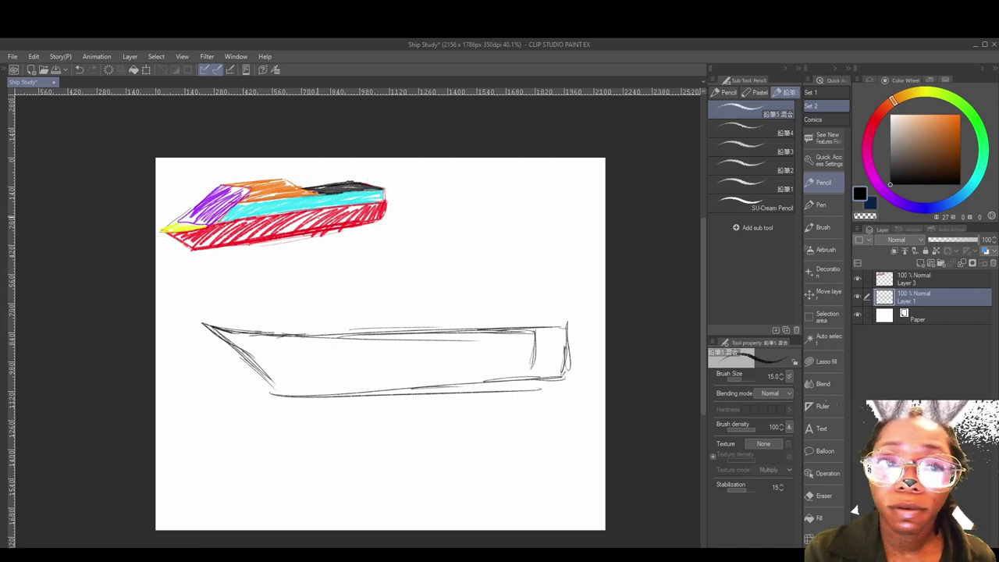
{"action": "left_click", "coordinate": [146, 70]}
{"action": "left_click_drag", "start_coordinate": [563, 211], "coordinate": [529, 226]}
{"action": "left_click_drag", "start_coordinate": [464, 365], "coordinate": [497, 404]}
{"action": "left_click_drag", "start_coordinate": [563, 266], "coordinate": [542, 275]}
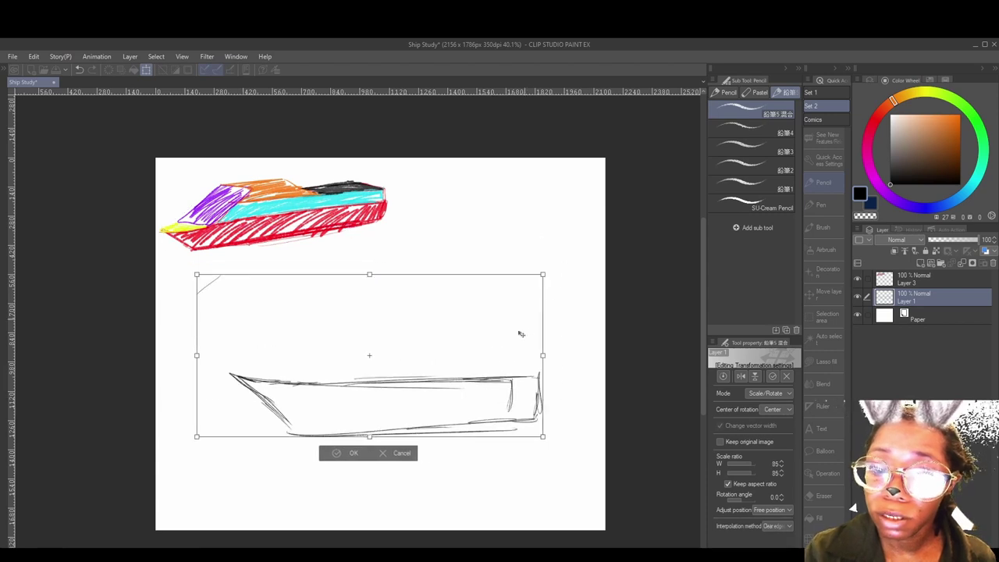
{"action": "left_click_drag", "start_coordinate": [495, 394], "coordinate": [526, 401]}
{"action": "left_click", "coordinate": [371, 454]}
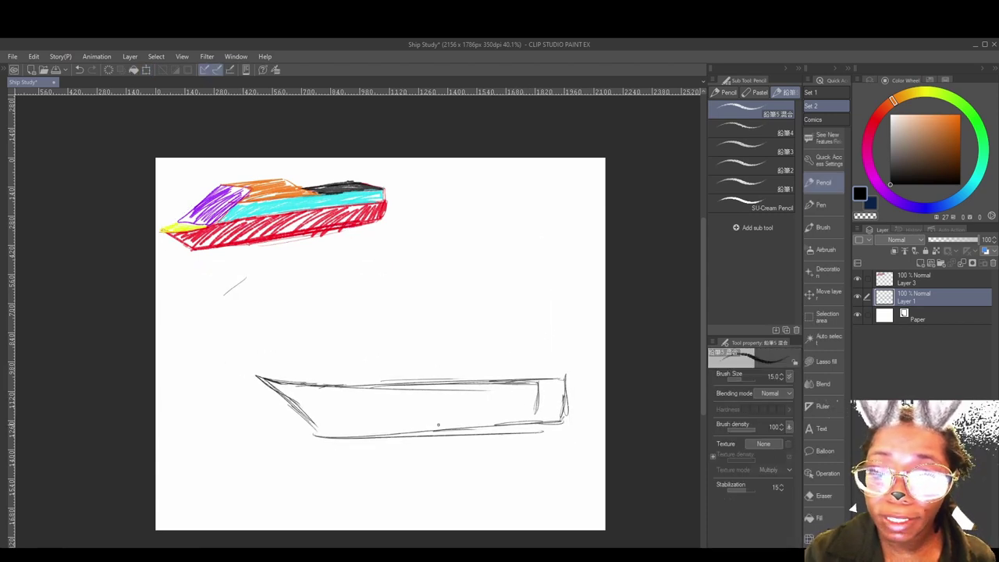
- Reinforce the bow and sketch the pointed foredeck, the slanted front of the superstructure and the deck line behind it
{"action": "left_click_drag", "start_coordinate": [259, 381], "coordinate": [323, 434]}
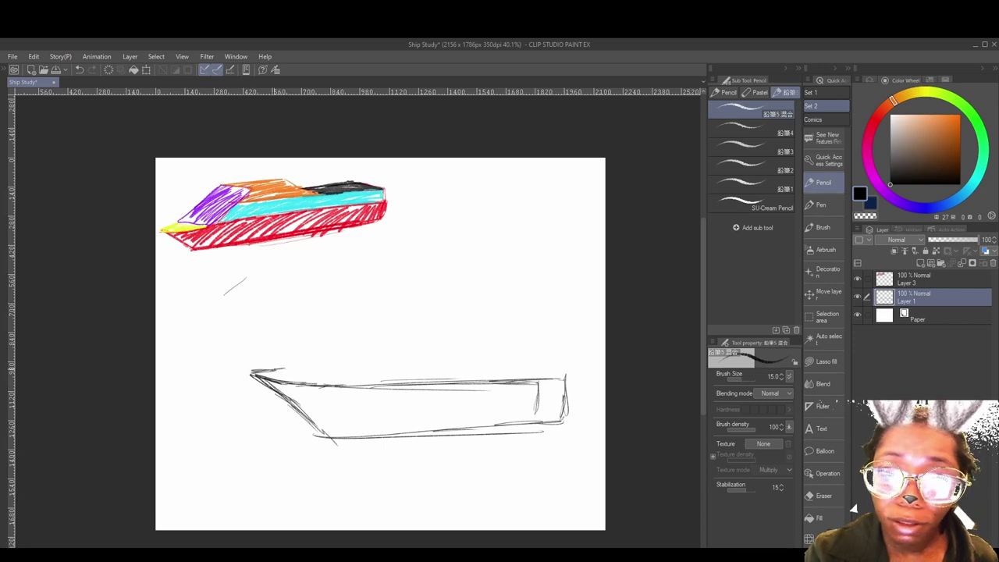
{"action": "mouse_move", "coordinate": [332, 376]}
{"action": "left_mouse_down"}
{"action": "mouse_move", "coordinate": [321, 345]}
{"action": "mouse_move", "coordinate": [304, 364]}
{"action": "mouse_move", "coordinate": [356, 323]}
{"action": "mouse_move", "coordinate": [390, 315]}
{"action": "mouse_move", "coordinate": [363, 313]}
{"action": "mouse_move", "coordinate": [378, 342]}
{"action": "mouse_move", "coordinate": [340, 383]}
{"action": "left_mouse_up"}
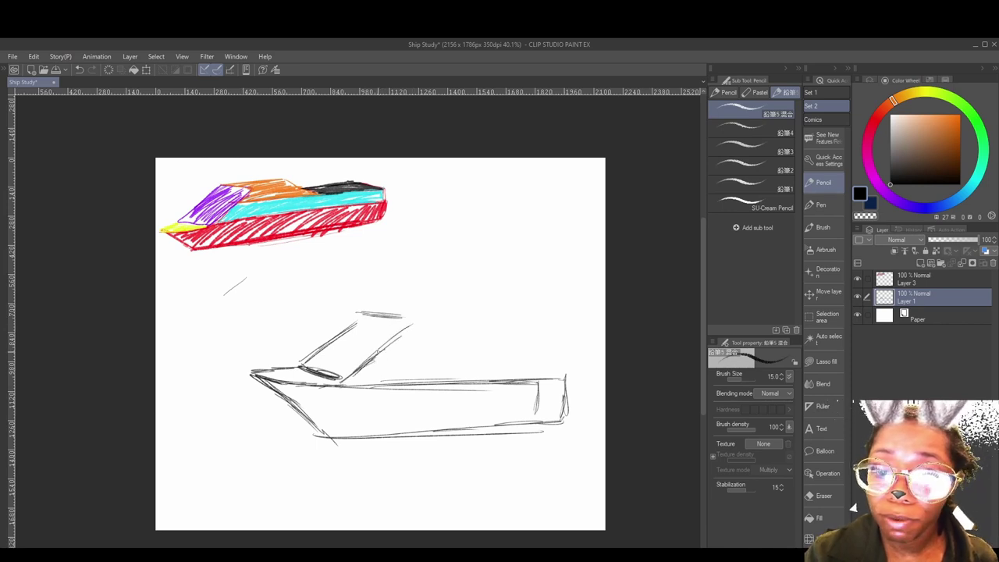
{"action": "left_click_drag", "start_coordinate": [376, 351], "coordinate": [494, 350]}
{"action": "left_click_drag", "start_coordinate": [360, 360], "coordinate": [409, 355]}
- Strengthen and extend the hull lines past the stern, and sketch the upper block's roof, sloping rear edge and base
{"action": "mouse_move", "coordinate": [328, 442]}
{"action": "left_mouse_down"}
{"action": "mouse_move", "coordinate": [545, 414]}
{"action": "mouse_move", "coordinate": [585, 418]}
{"action": "left_mouse_up"}
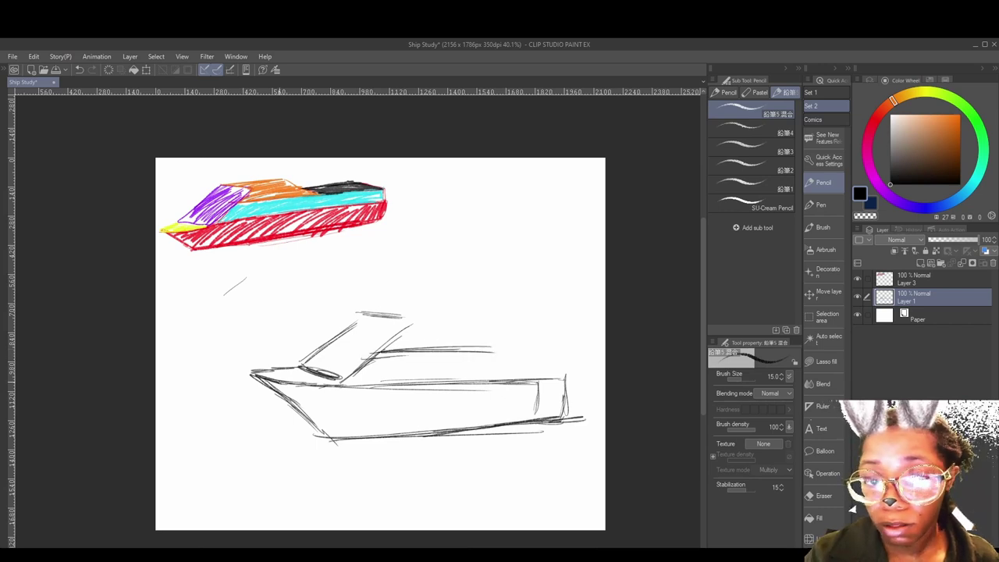
{"action": "mouse_move", "coordinate": [269, 382]}
{"action": "left_mouse_down"}
{"action": "mouse_move", "coordinate": [597, 382]}
{"action": "mouse_move", "coordinate": [581, 426]}
{"action": "left_mouse_up"}
{"action": "left_click_drag", "start_coordinate": [413, 318], "coordinate": [358, 363]}
{"action": "left_click_drag", "start_coordinate": [359, 315], "coordinate": [446, 309]}
{"action": "left_click_drag", "start_coordinate": [454, 310], "coordinate": [523, 349]}
{"action": "left_click_drag", "start_coordinate": [521, 348], "coordinate": [351, 355]}
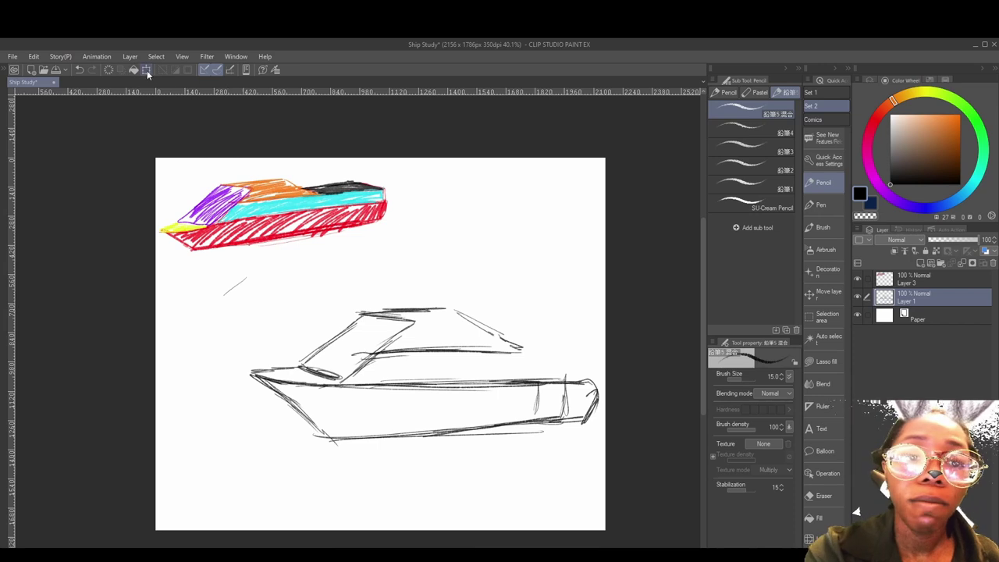
- Scale the black ship sketch proportionally to 82% and place it below the color-blocked ship
{"action": "left_click", "coordinate": [147, 70]}
{"action": "left_click_drag", "start_coordinate": [538, 442], "coordinate": [482, 442]}
{"action": "left_click_drag", "start_coordinate": [537, 282], "coordinate": [480, 298]}
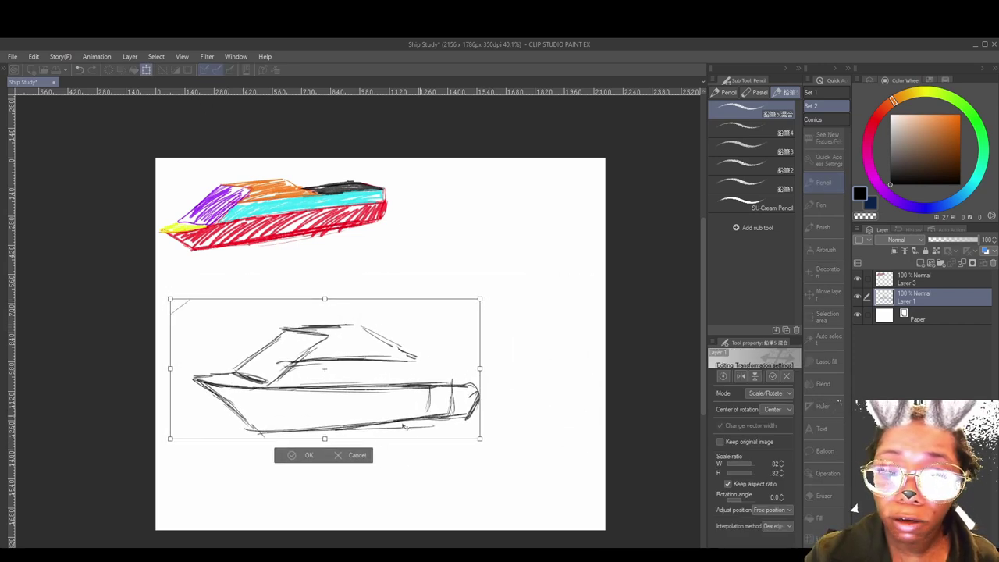
{"action": "left_click", "coordinate": [297, 460]}
{"action": "scroll", "coordinate": [424, 340], "scroll_direction": "up", "scroll_amount": 3}
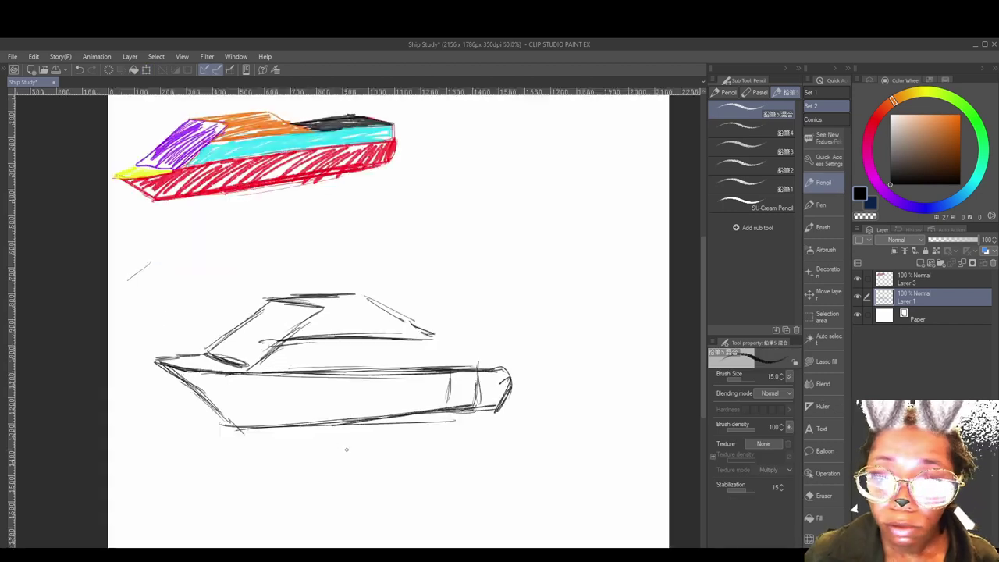
- Lengthen the hull with a new stern edge, and sketch the middle block's top line and the start of the rear upper block's roof
{"action": "mouse_move", "coordinate": [226, 372]}
{"action": "left_mouse_down"}
{"action": "mouse_move", "coordinate": [527, 369]}
{"action": "mouse_move", "coordinate": [552, 390]}
{"action": "left_mouse_up"}
{"action": "mouse_move", "coordinate": [428, 405]}
{"action": "left_mouse_down"}
{"action": "mouse_move", "coordinate": [563, 401]}
{"action": "mouse_move", "coordinate": [552, 445]}
{"action": "left_mouse_up"}
{"action": "left_click_drag", "start_coordinate": [474, 452], "coordinate": [557, 449]}
{"action": "left_click_drag", "start_coordinate": [362, 465], "coordinate": [492, 450]}
{"action": "left_click_drag", "start_coordinate": [461, 429], "coordinate": [455, 439]}
{"action": "left_click_drag", "start_coordinate": [552, 377], "coordinate": [553, 401]}
{"action": "left_click_drag", "start_coordinate": [489, 405], "coordinate": [499, 436]}
{"action": "left_click_drag", "start_coordinate": [387, 381], "coordinate": [514, 375]}
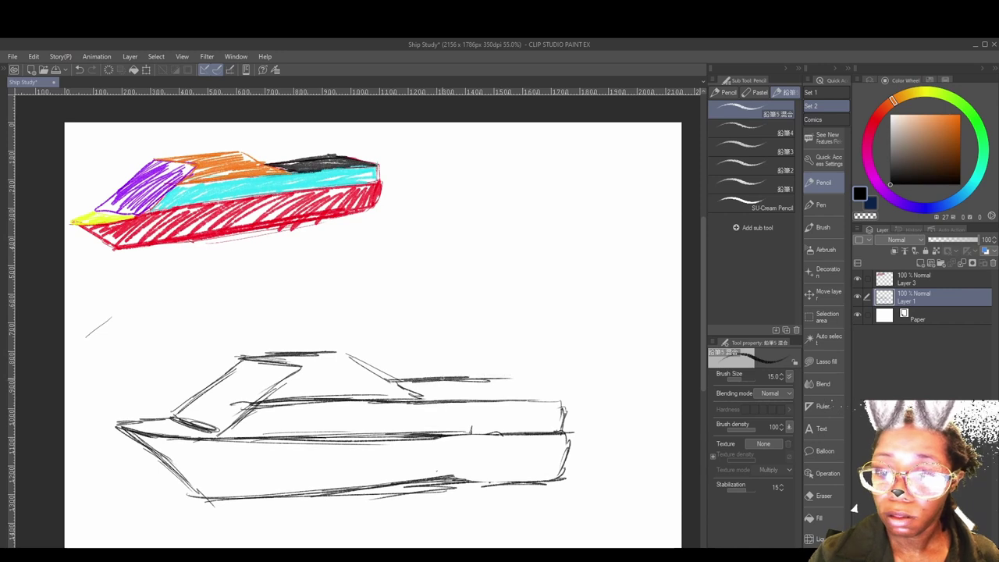
- Finish the rear upper block with a sloping rear edge and a firmer base line, and darken the vertical stern edges
{"action": "mouse_move", "coordinate": [422, 379]}
{"action": "left_mouse_down"}
{"action": "mouse_move", "coordinate": [568, 398]}
{"action": "mouse_move", "coordinate": [570, 440]}
{"action": "left_mouse_up"}
{"action": "left_click_drag", "start_coordinate": [538, 392], "coordinate": [572, 405]}
{"action": "mouse_move", "coordinate": [446, 402]}
{"action": "left_mouse_down"}
{"action": "mouse_move", "coordinate": [570, 435]}
{"action": "mouse_move", "coordinate": [565, 460]}
{"action": "left_mouse_up"}
{"action": "left_click_drag", "start_coordinate": [421, 445], "coordinate": [514, 408]}
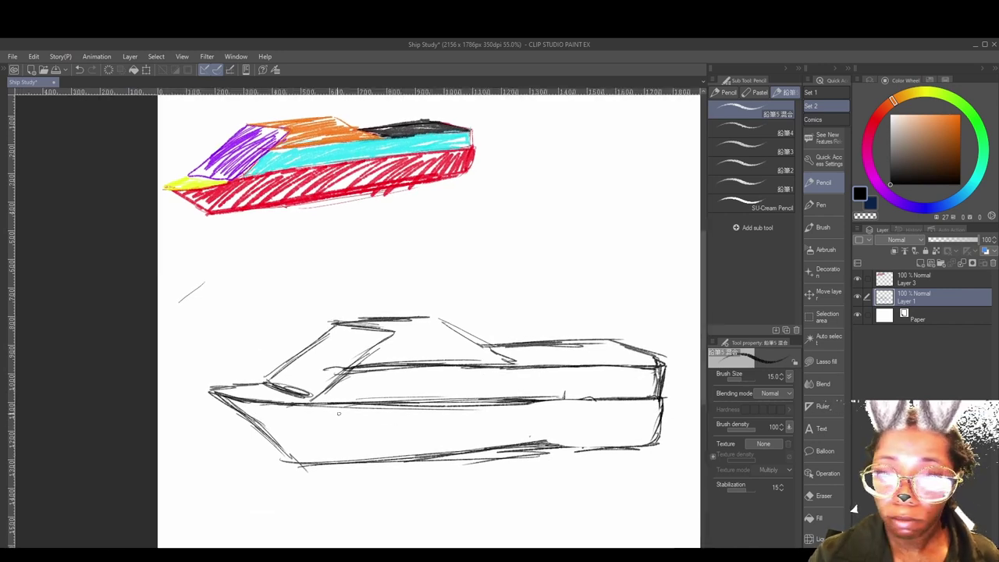
- Darken the bow tip, its underside edge and the front part of the deck line
{"action": "left_click_drag", "start_coordinate": [222, 394], "coordinate": [272, 406]}
{"action": "mouse_move", "coordinate": [211, 390]}
{"action": "left_mouse_down"}
{"action": "mouse_move", "coordinate": [277, 450]}
{"action": "mouse_move", "coordinate": [235, 448]}
{"action": "mouse_move", "coordinate": [362, 451]}
{"action": "left_mouse_up"}
{"action": "left_click_drag", "start_coordinate": [180, 395], "coordinate": [459, 402]}
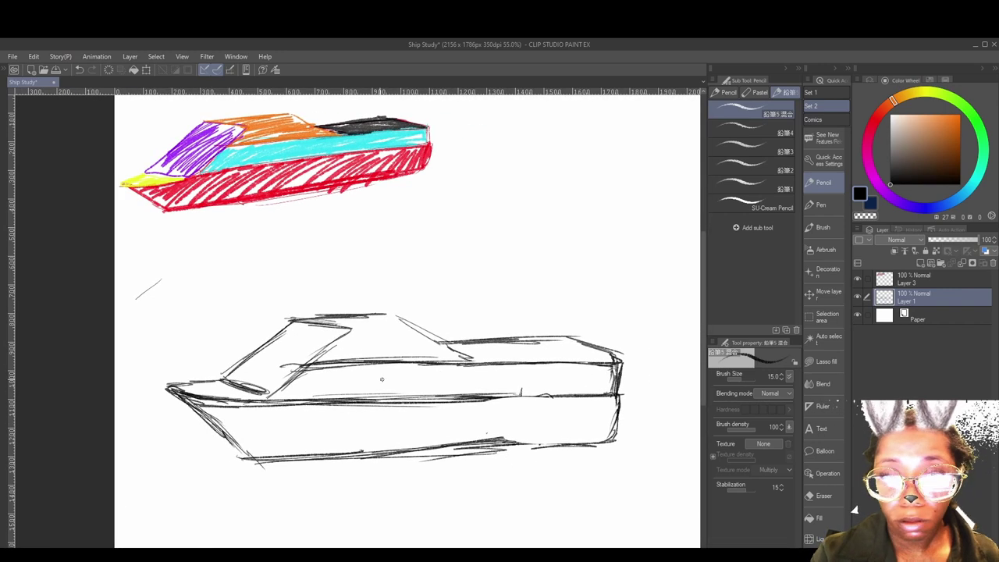
- Redraw the superstructure's lower front edge, roof and rear slope, and bring the rear block's top line forward to meet it
{"action": "left_click_drag", "start_coordinate": [307, 363], "coordinate": [267, 401]}
{"action": "mouse_move", "coordinate": [300, 319]}
{"action": "left_mouse_down"}
{"action": "mouse_move", "coordinate": [386, 316]}
{"action": "mouse_move", "coordinate": [482, 367]}
{"action": "left_mouse_up"}
{"action": "left_click_drag", "start_coordinate": [409, 344], "coordinate": [541, 339]}
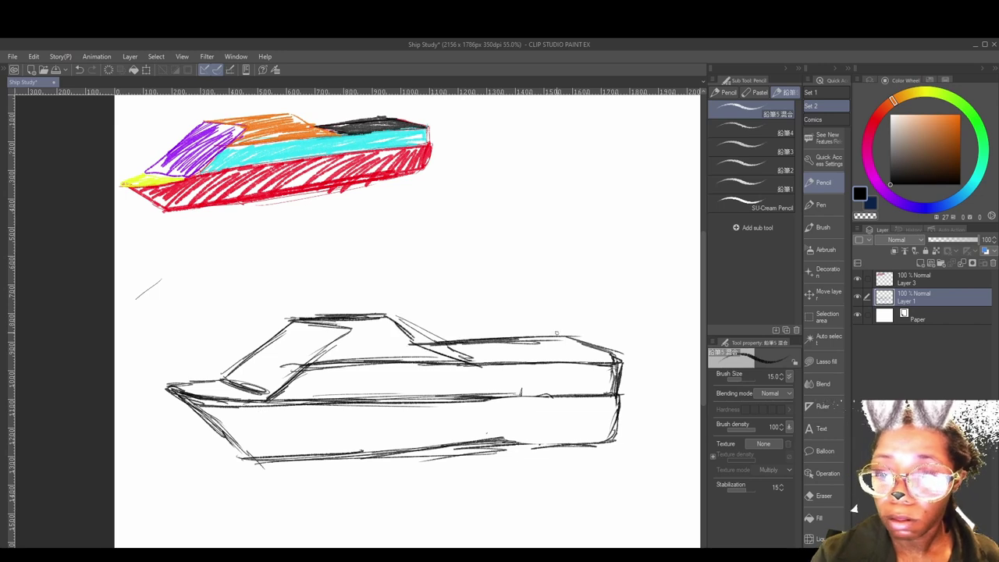
{"action": "left_click_drag", "start_coordinate": [452, 350], "coordinate": [490, 367]}
{"action": "left_click_drag", "start_coordinate": [404, 320], "coordinate": [460, 348]}
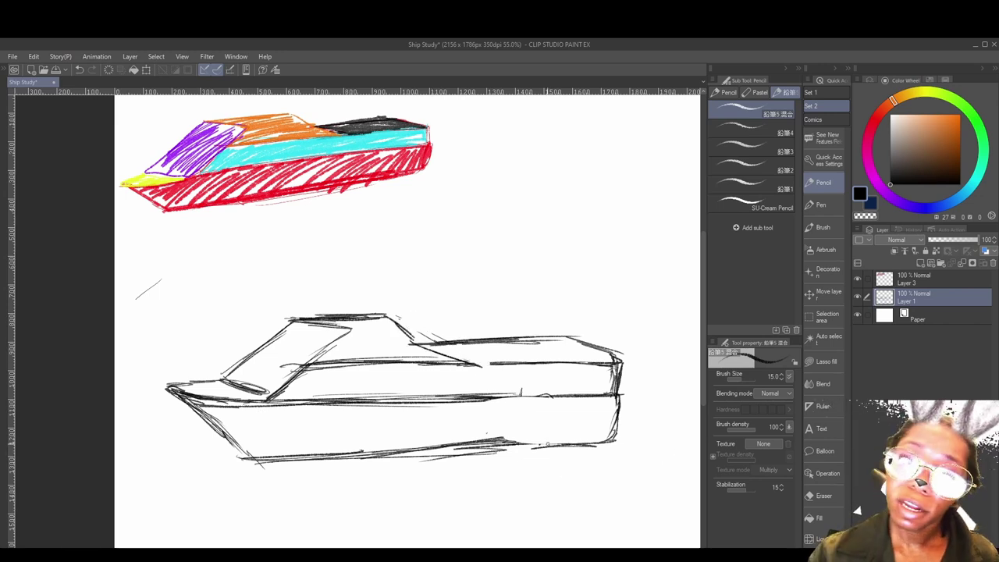
- Strengthen the deck line toward the stern and the hull's bottom edge at the rear
{"action": "left_click_drag", "start_coordinate": [439, 402], "coordinate": [573, 398]}
{"action": "left_click_drag", "start_coordinate": [503, 397], "coordinate": [592, 395]}
{"action": "mouse_move", "coordinate": [543, 460]}
{"action": "left_mouse_down"}
{"action": "mouse_move", "coordinate": [553, 484]}
{"action": "mouse_move", "coordinate": [548, 452]}
{"action": "mouse_move", "coordinate": [472, 462]}
{"action": "left_mouse_up"}
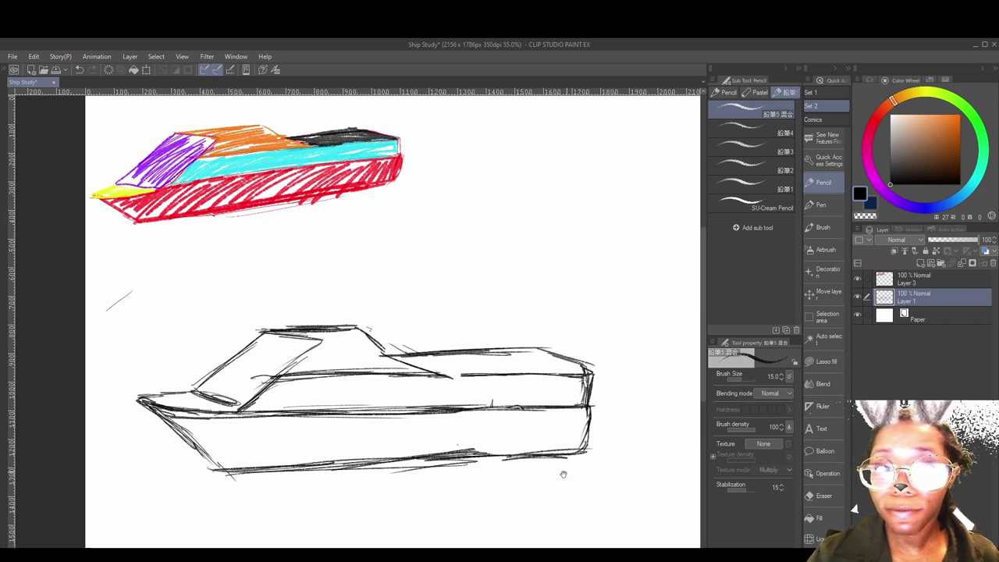
{"action": "left_click_drag", "start_coordinate": [562, 473], "coordinate": [584, 454]}
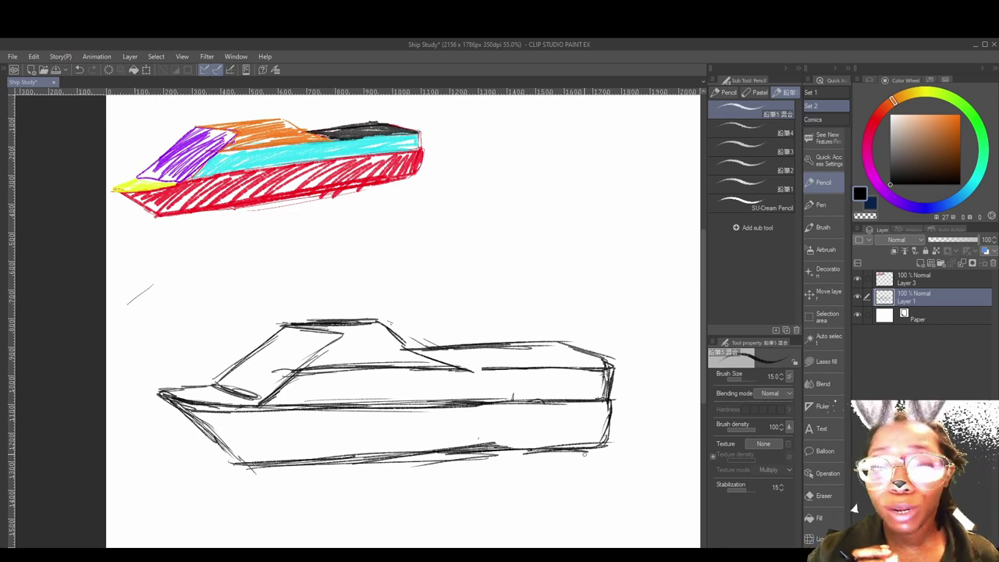
- Fade the rough sketch layer to 35% opacity and set up a new layer above it for inking with the G-pen
{"action": "left_click", "coordinate": [956, 241]}
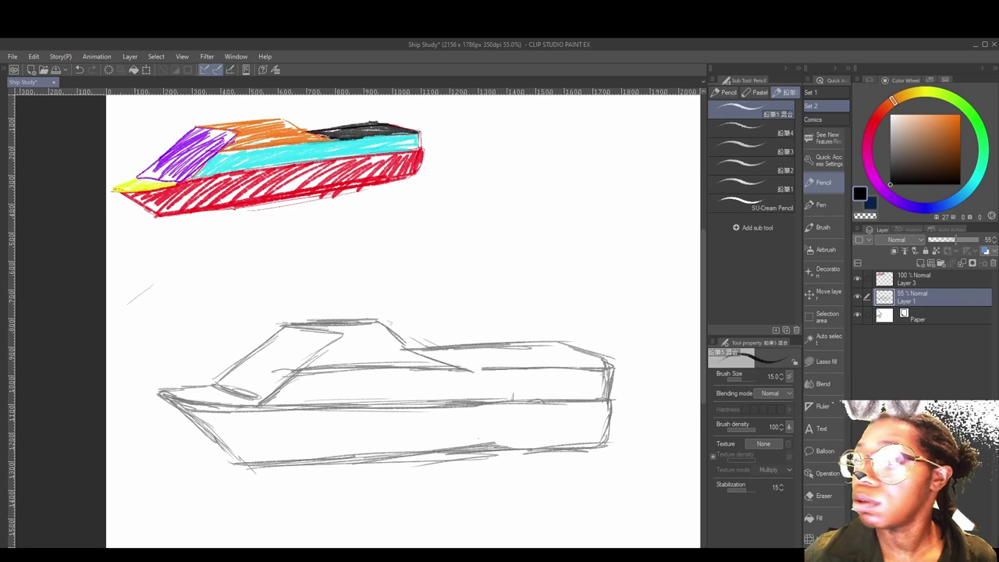
{"action": "left_click", "coordinate": [920, 263]}
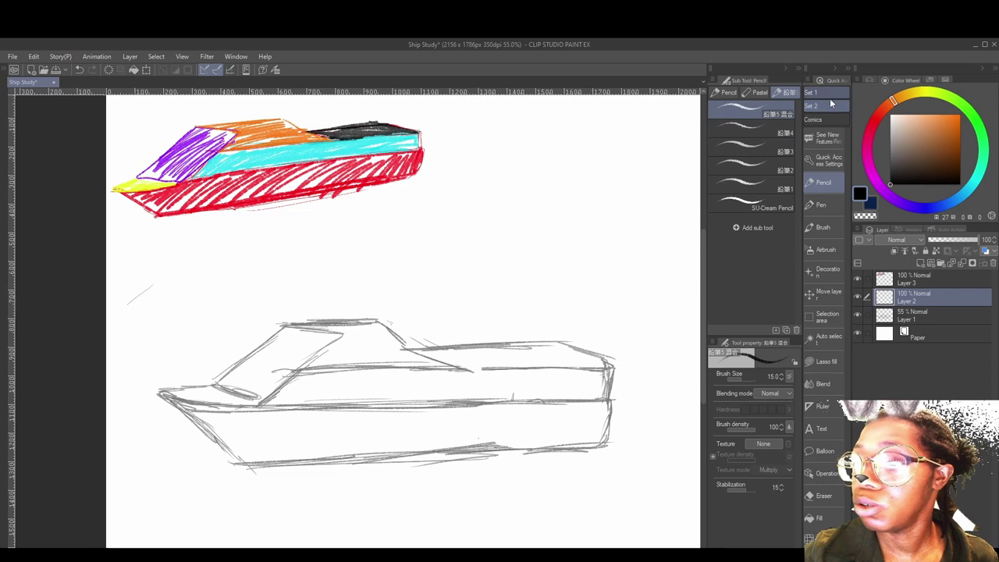
{"action": "left_click", "coordinate": [824, 210]}
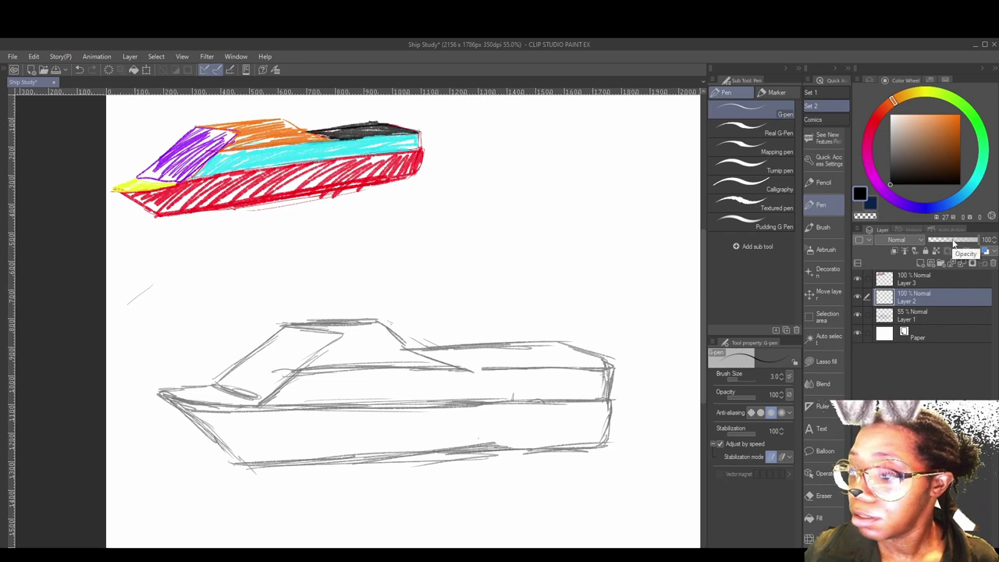
{"action": "left_click_drag", "start_coordinate": [953, 240], "coordinate": [943, 241]}
- Ink clean straight outlines of the upper block and the rear upper block over the faded sketch
{"action": "scroll", "coordinate": [441, 351], "scroll_direction": "up", "scroll_amount": 1}
{"action": "left_click_drag", "start_coordinate": [306, 296], "coordinate": [328, 319]}
{"action": "left_click", "coordinate": [273, 343]}
{"action": "mouse_move", "coordinate": [385, 337]}
{"action": "left_mouse_down"}
{"action": "mouse_move", "coordinate": [605, 364]}
{"action": "mouse_move", "coordinate": [671, 394]}
{"action": "mouse_move", "coordinate": [431, 397]}
{"action": "mouse_move", "coordinate": [343, 356]}
{"action": "left_mouse_up"}
{"action": "left_click", "coordinate": [273, 342], "text": "shift"}
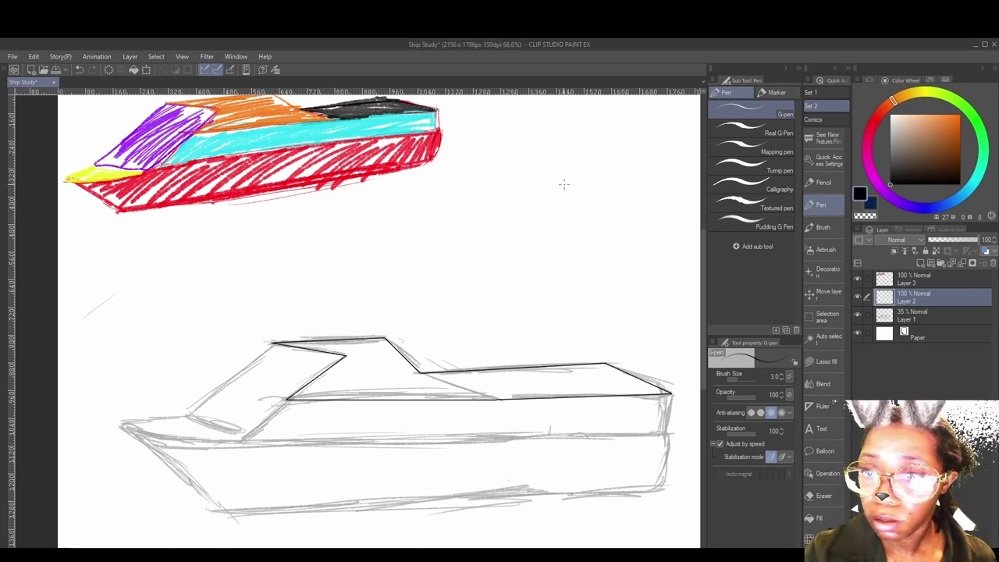
- Ink the pointed foredeck and the slanted front face of the superstructure, joining it to the upper block's corner
{"action": "left_click_drag", "start_coordinate": [364, 418], "coordinate": [445, 387]}
{"action": "mouse_move", "coordinate": [356, 312]}
{"action": "left_mouse_down"}
{"action": "mouse_move", "coordinate": [270, 384]}
{"action": "mouse_move", "coordinate": [205, 395]}
{"action": "mouse_move", "coordinate": [327, 406]}
{"action": "mouse_move", "coordinate": [272, 384]}
{"action": "left_mouse_up"}
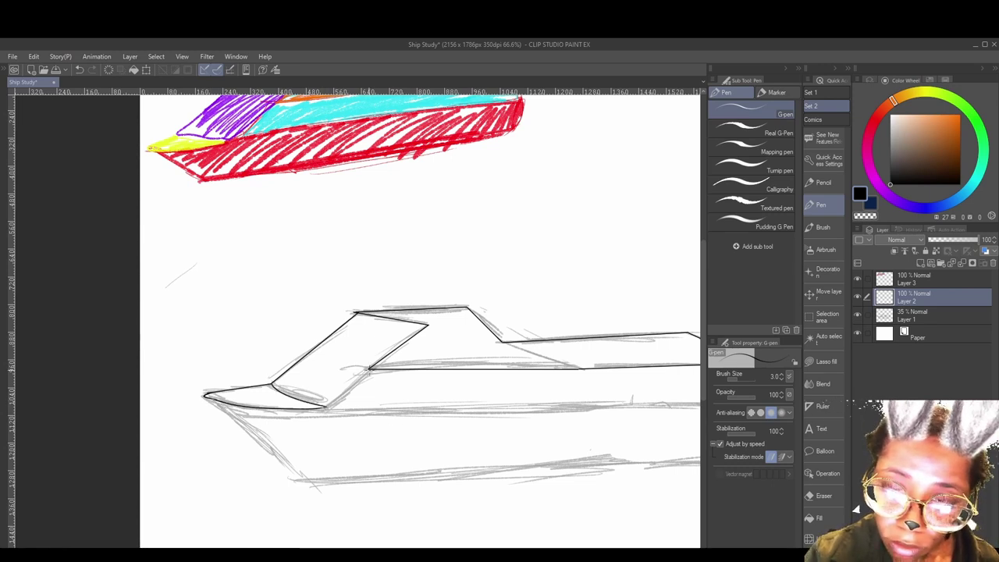
{"action": "left_click_drag", "start_coordinate": [327, 405], "coordinate": [369, 369]}
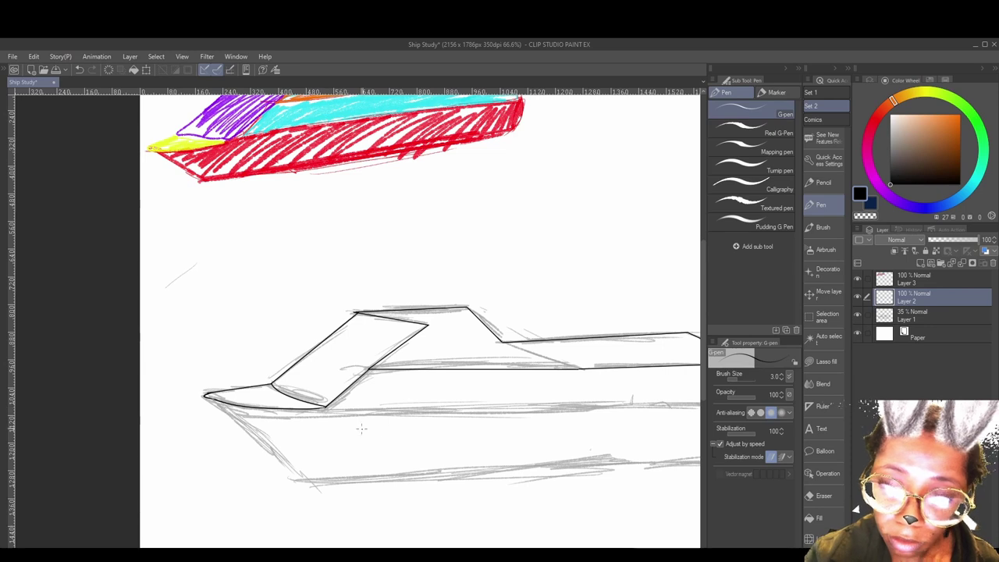
{"action": "key", "text": "alt"}
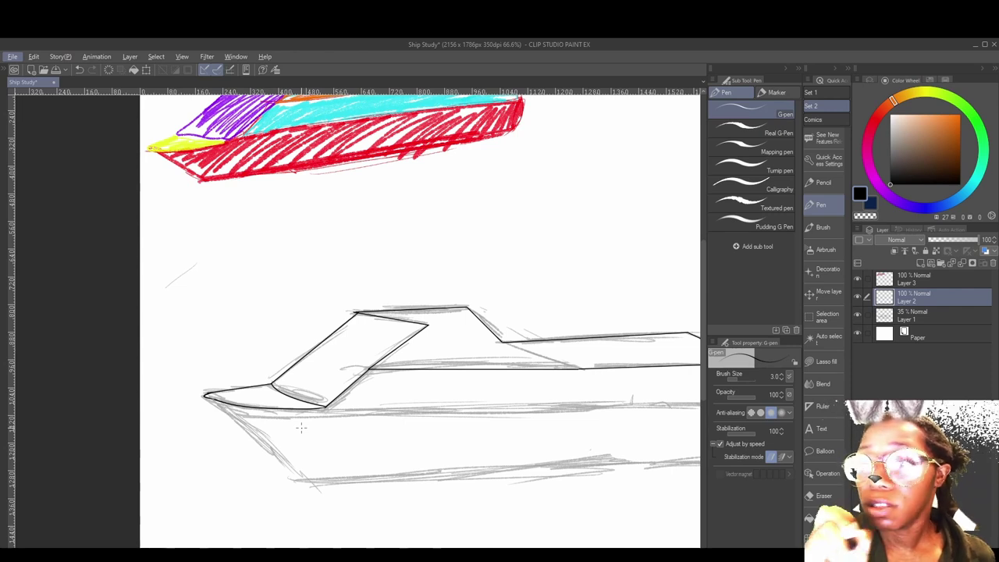
{"action": "mouse_move", "coordinate": [421, 440]}
{"action": "left_mouse_down"}
{"action": "mouse_move", "coordinate": [385, 408]}
{"action": "mouse_move", "coordinate": [395, 424]}
{"action": "mouse_move", "coordinate": [400, 415]}
{"action": "left_mouse_up"}
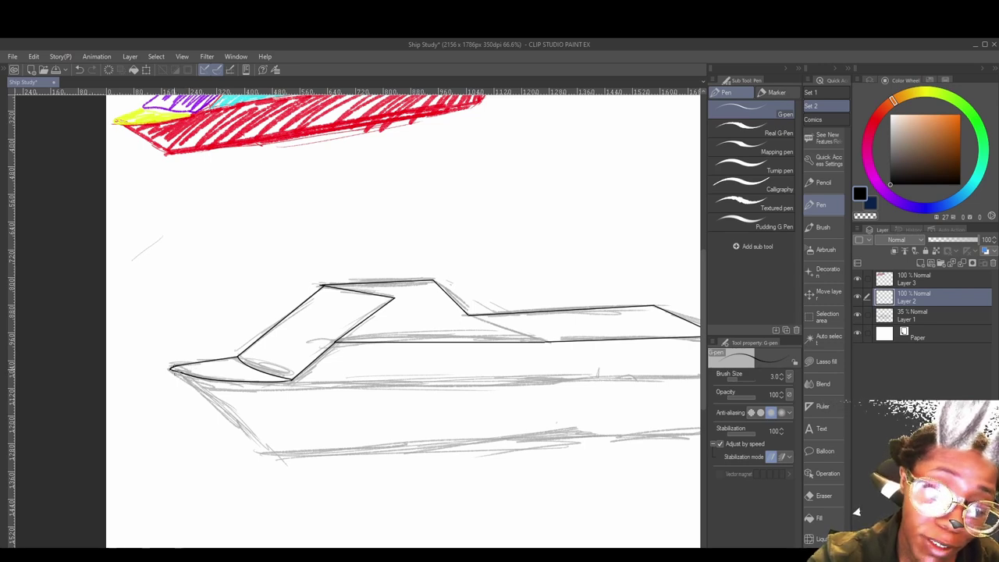
- Ink the hull's slanted bow, long straight bottom edge and slightly curved stern
{"action": "left_click_drag", "start_coordinate": [176, 371], "coordinate": [272, 454]}
{"action": "left_click", "coordinate": [686, 433], "text": "shift"}
{"action": "left_click_drag", "start_coordinate": [659, 440], "coordinate": [524, 448]}
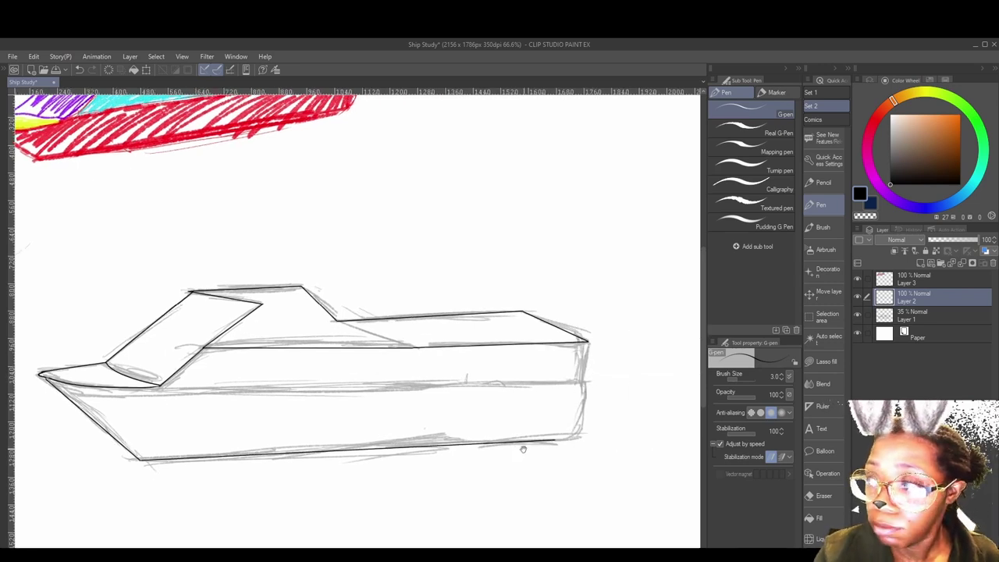
{"action": "mouse_move", "coordinate": [580, 386]}
{"action": "left_mouse_down"}
{"action": "mouse_move", "coordinate": [568, 438]}
{"action": "mouse_move", "coordinate": [552, 449]}
{"action": "left_mouse_up"}
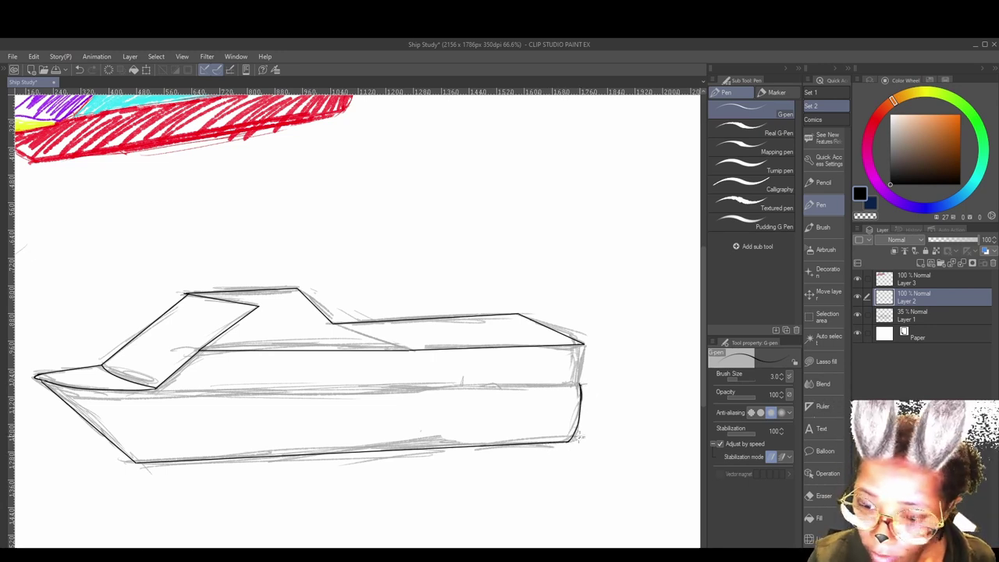
- Ink the deck line, the middle block's stern edge and the upper block's rear slope, then hide the rough sketch layer
{"action": "left_click", "coordinate": [156, 388]}
{"action": "left_click", "coordinate": [581, 384], "text": "shift"}
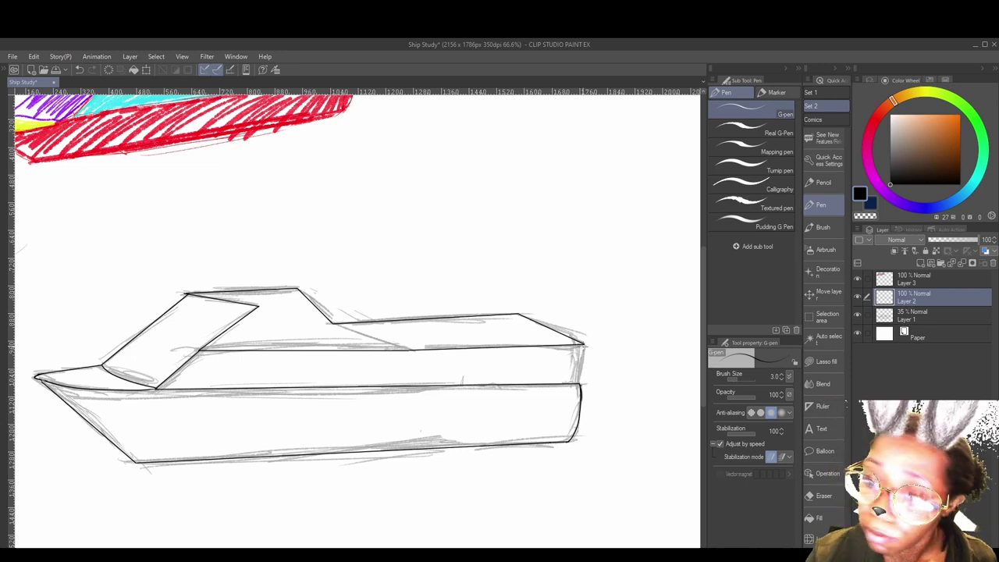
{"action": "left_click_drag", "start_coordinate": [582, 346], "coordinate": [580, 384]}
{"action": "mouse_move", "coordinate": [484, 466]}
{"action": "left_mouse_down"}
{"action": "mouse_move", "coordinate": [597, 478]}
{"action": "mouse_move", "coordinate": [568, 514]}
{"action": "left_mouse_up"}
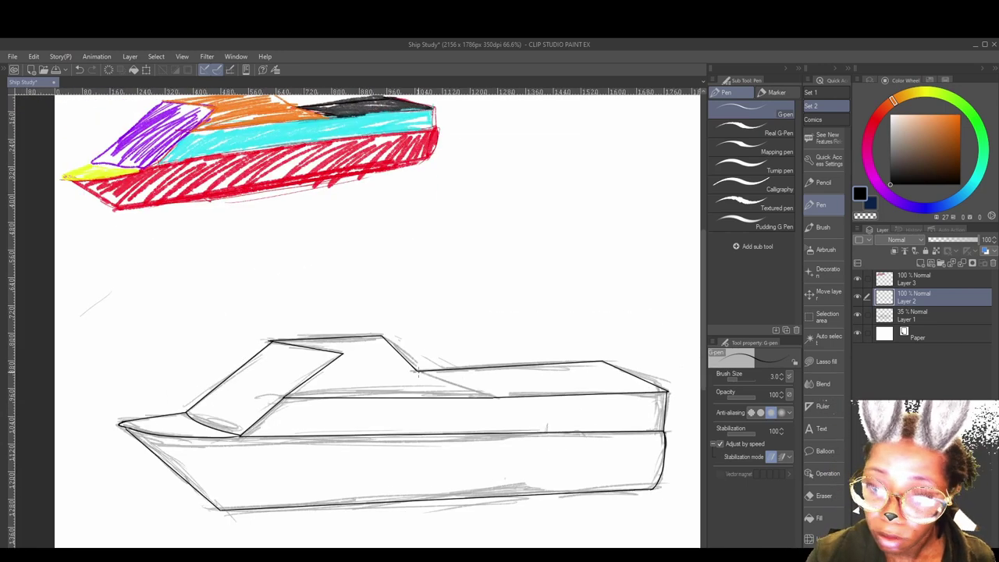
{"action": "left_click_drag", "start_coordinate": [418, 371], "coordinate": [494, 397]}
{"action": "left_click", "coordinate": [857, 314]}
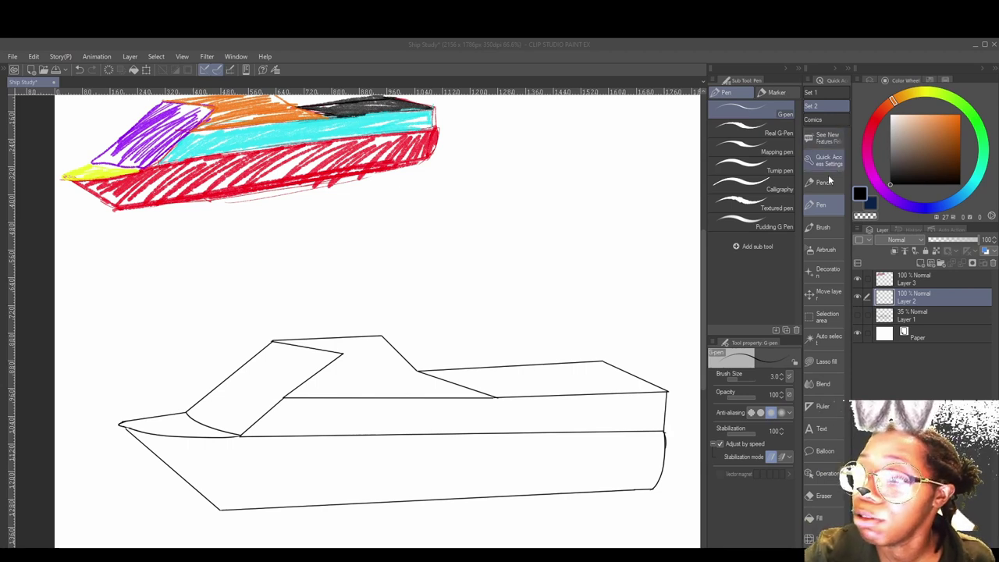
- Draw a black pencil arrow pointing at the ship's slanted front block
{"action": "left_click", "coordinate": [829, 185]}
{"action": "mouse_move", "coordinate": [586, 278]}
{"action": "left_mouse_down"}
{"action": "mouse_move", "coordinate": [582, 318]}
{"action": "mouse_move", "coordinate": [523, 357]}
{"action": "left_mouse_up"}
{"action": "left_click", "coordinate": [79, 69]}
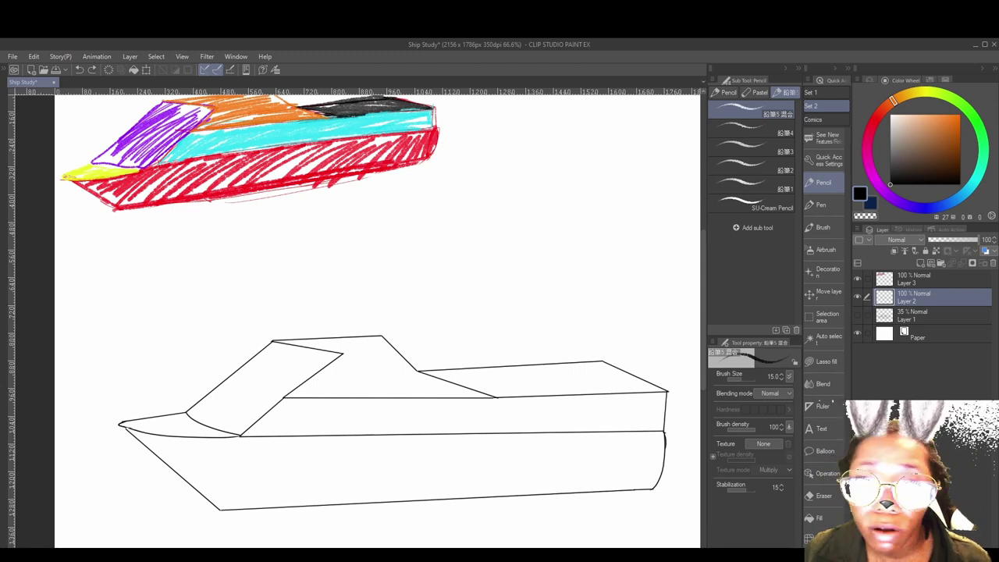
{"action": "mouse_move", "coordinate": [182, 306]}
{"action": "left_mouse_down"}
{"action": "mouse_move", "coordinate": [204, 344]}
{"action": "mouse_move", "coordinate": [227, 352]}
{"action": "left_mouse_up"}
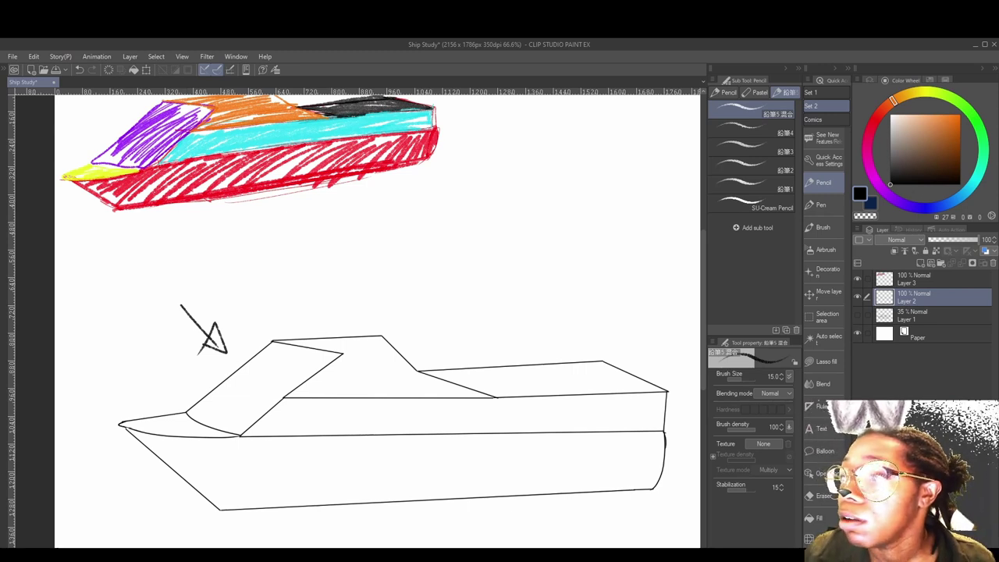
- Bring up the cruise ship reference photo and examine the stepped decks at the front of its superstructure
{"action": "key", "text": "alt+Tab"}
{"action": "left_click_drag", "start_coordinate": [570, 274], "coordinate": [497, 365]}
{"action": "scroll", "coordinate": [300, 377], "scroll_direction": "up", "scroll_amount": 3}
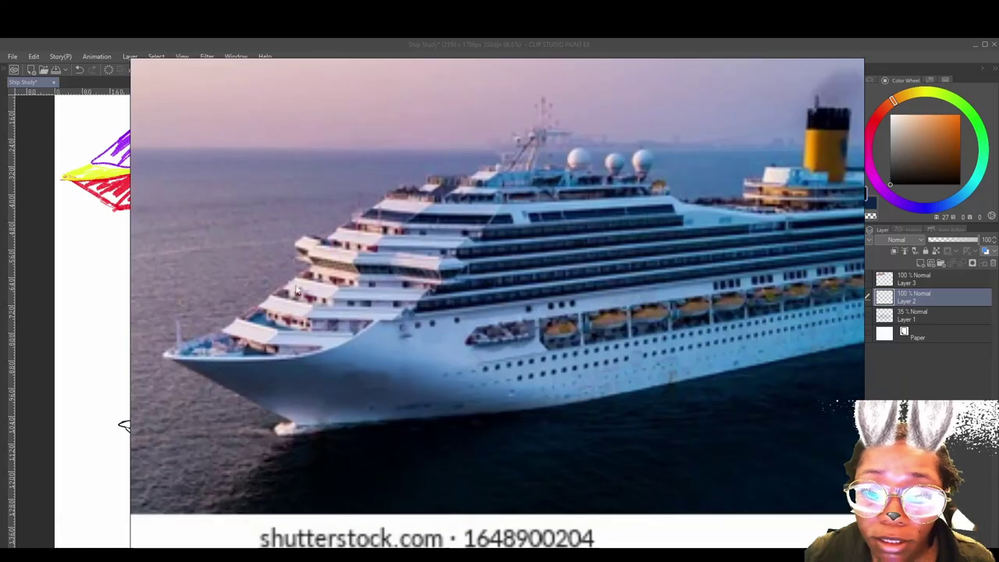
{"action": "scroll", "coordinate": [315, 263], "scroll_direction": "up", "scroll_amount": 1}
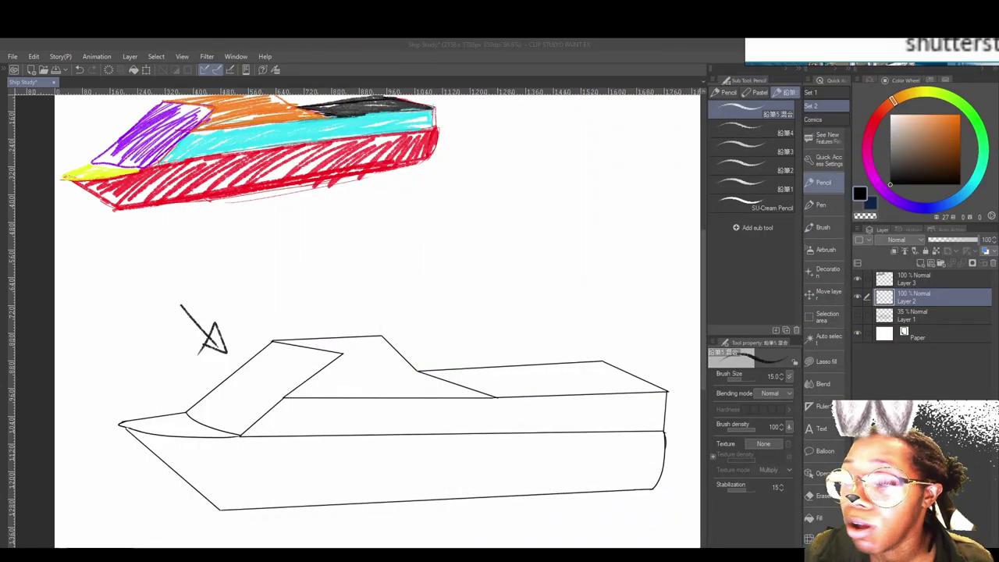
- Reduce the pencil's brush size to 7 and undo the arrow beside the front block
{"action": "scroll", "coordinate": [546, 400], "scroll_direction": "down", "scroll_amount": 2}
{"action": "scroll", "coordinate": [290, 364], "scroll_direction": "up", "scroll_amount": 3}
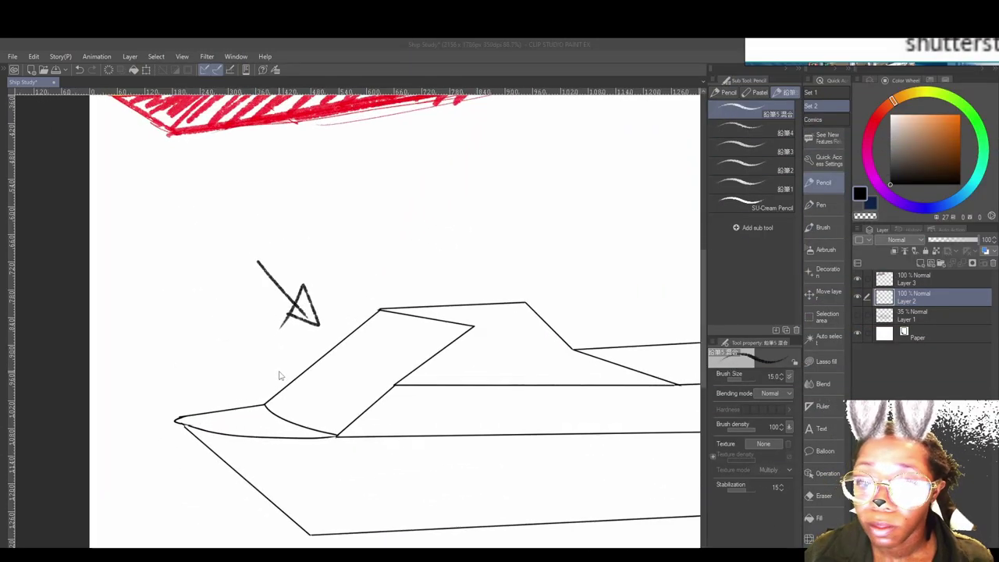
{"action": "key", "text": "bracketleft"}
{"action": "key", "text": "bracketleft"}
{"action": "key", "text": "bracketleft"}
{"action": "key", "text": "bracketleft"}
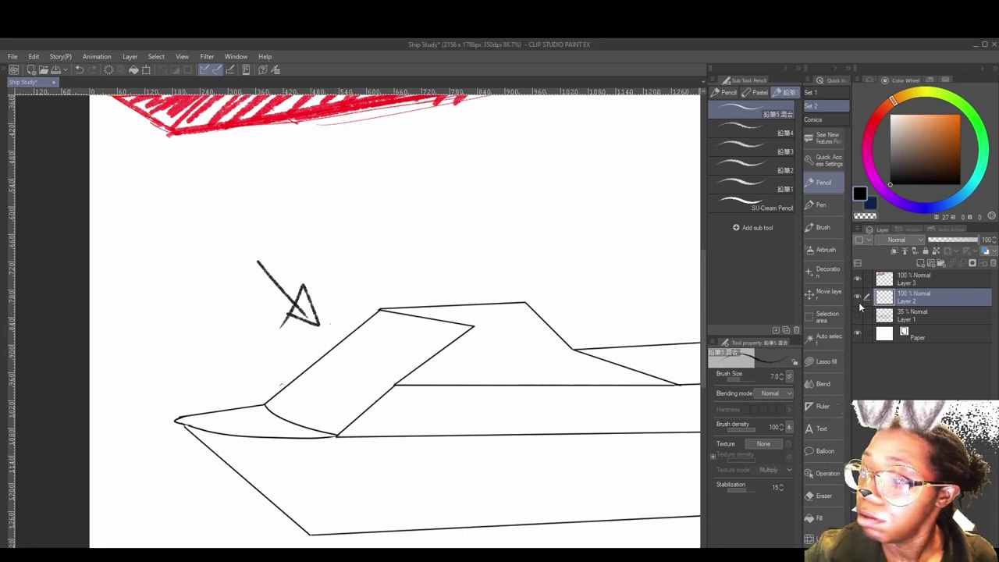
{"action": "key", "text": "ctrl+z"}
{"action": "key", "text": "ctrl+z"}
{"action": "key", "text": "ctrl+z"}
- Add a new layer above the inked line art and choose a bright blue drawing color
{"action": "left_click", "coordinate": [920, 263]}
{"action": "left_click", "coordinate": [954, 199]}
{"action": "left_click", "coordinate": [960, 123]}
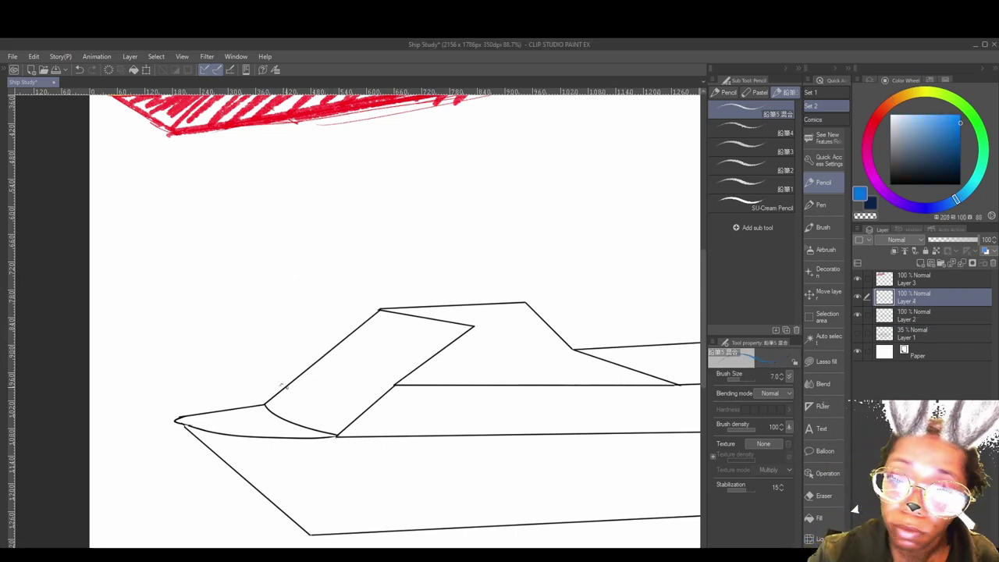
- Try sketching a blue deck tier across the lower part of the slanted front block
{"action": "mouse_move", "coordinate": [276, 387]}
{"action": "left_mouse_down"}
{"action": "mouse_move", "coordinate": [305, 413]}
{"action": "mouse_move", "coordinate": [372, 404]}
{"action": "left_mouse_up"}
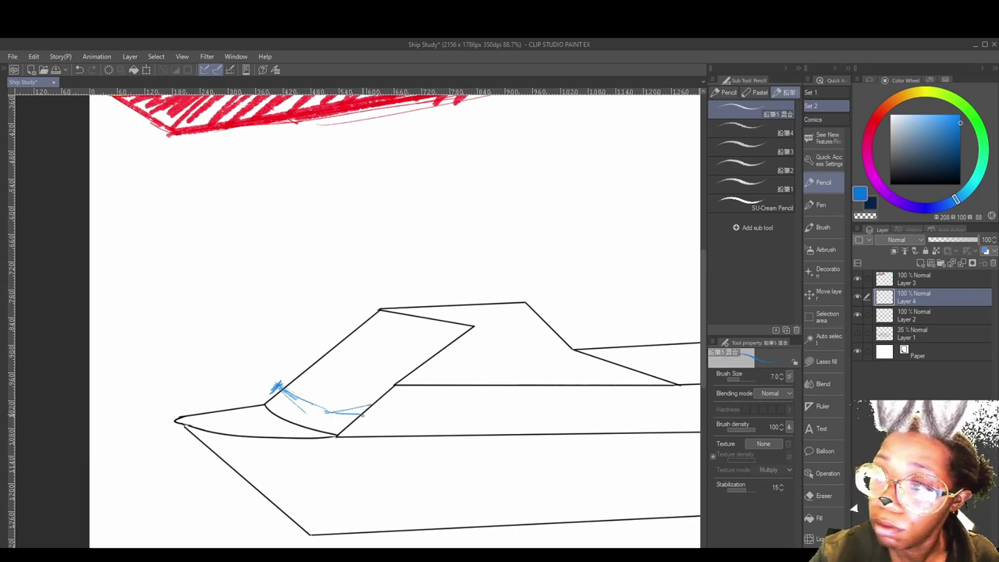
{"action": "mouse_move", "coordinate": [368, 404]}
{"action": "left_mouse_down"}
{"action": "mouse_move", "coordinate": [341, 417]}
{"action": "mouse_move", "coordinate": [297, 386]}
{"action": "left_mouse_up"}
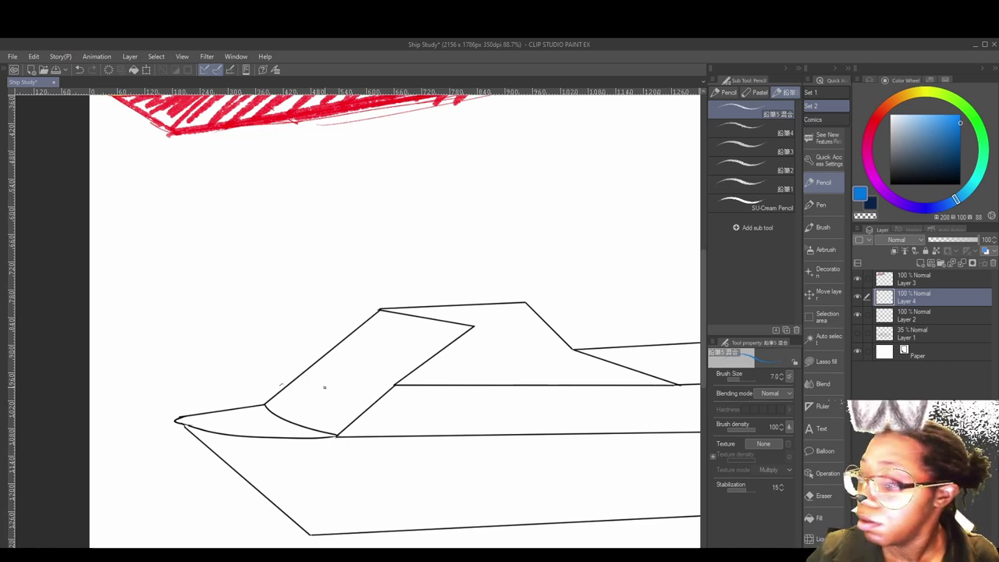
{"action": "key", "text": "ctrl+minus"}
{"action": "key", "text": "ctrl+minus"}
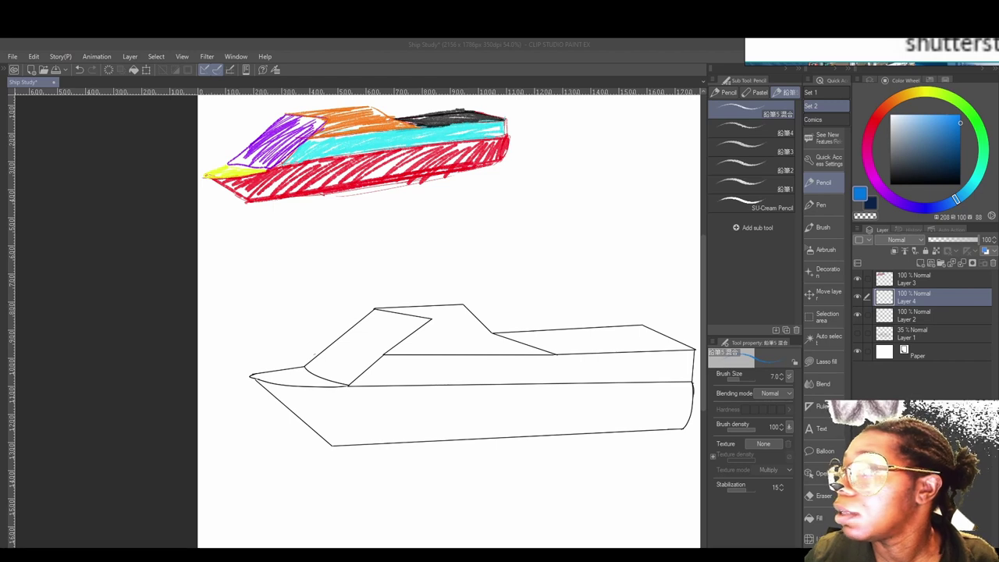
- Paste the cruise ship reference photo into the drawing, directly above the hidden rough sketch layer
{"action": "scroll", "coordinate": [312, 202], "scroll_direction": "down", "scroll_amount": 2}
{"action": "scroll", "coordinate": [407, 197], "scroll_direction": "up", "scroll_amount": 2}
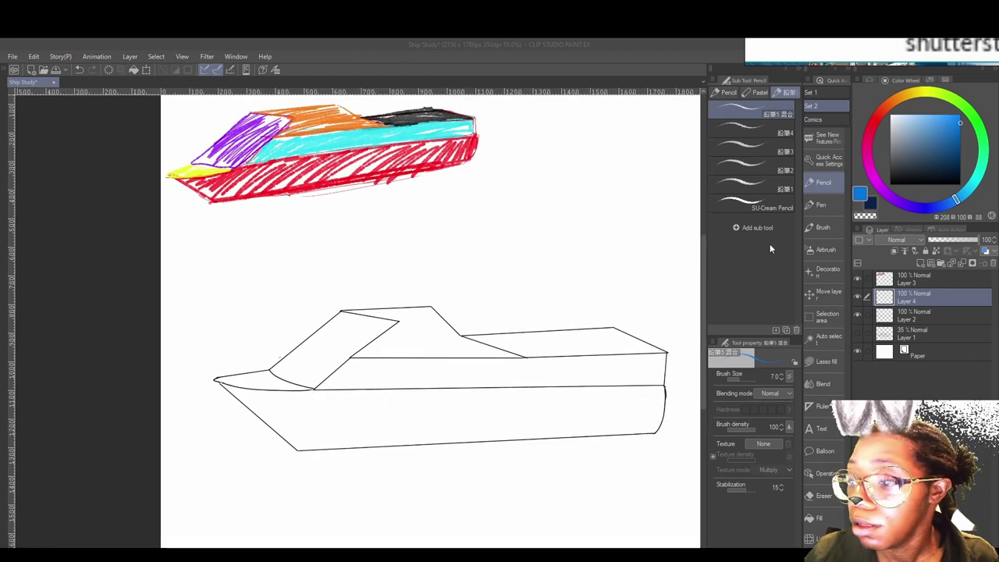
{"action": "left_click", "coordinate": [921, 334]}
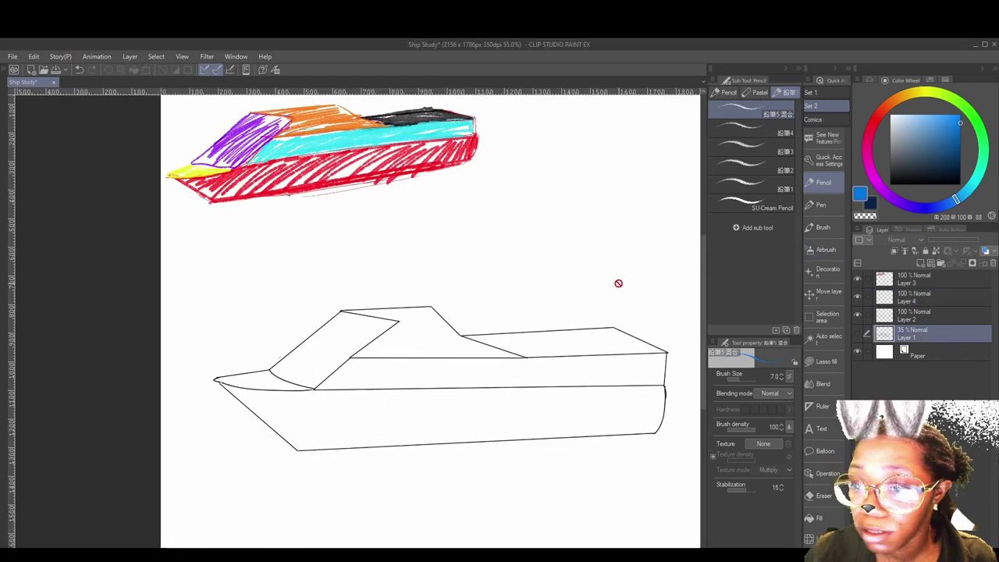
{"action": "key", "text": "ctrl+v"}
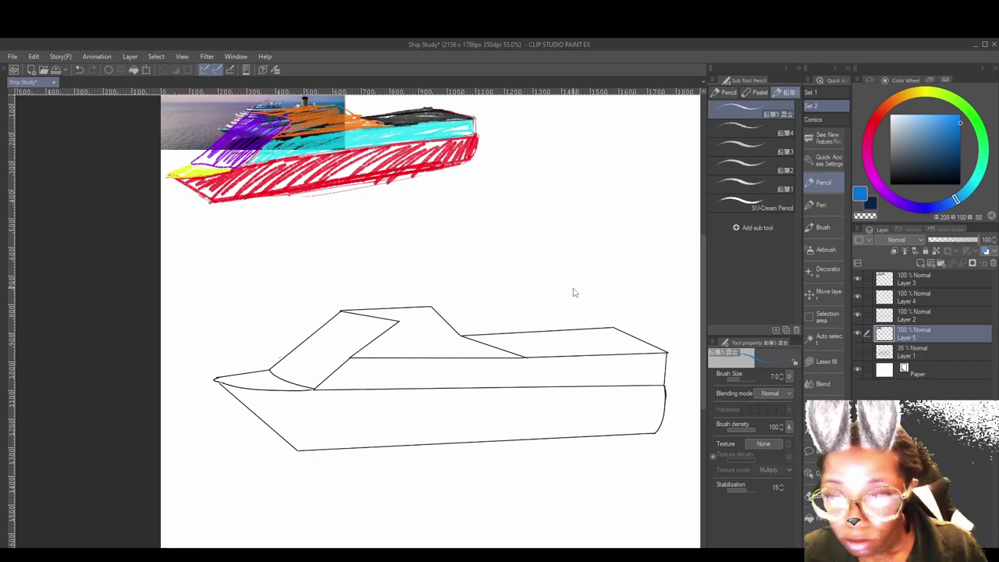
- Enlarge the pasted photo proportionally and position it across the canvas, behind the color-blocked ship and above most of the inked ship
{"action": "scroll", "coordinate": [436, 251], "scroll_direction": "down", "scroll_amount": 1}
{"action": "left_click", "coordinate": [146, 70]}
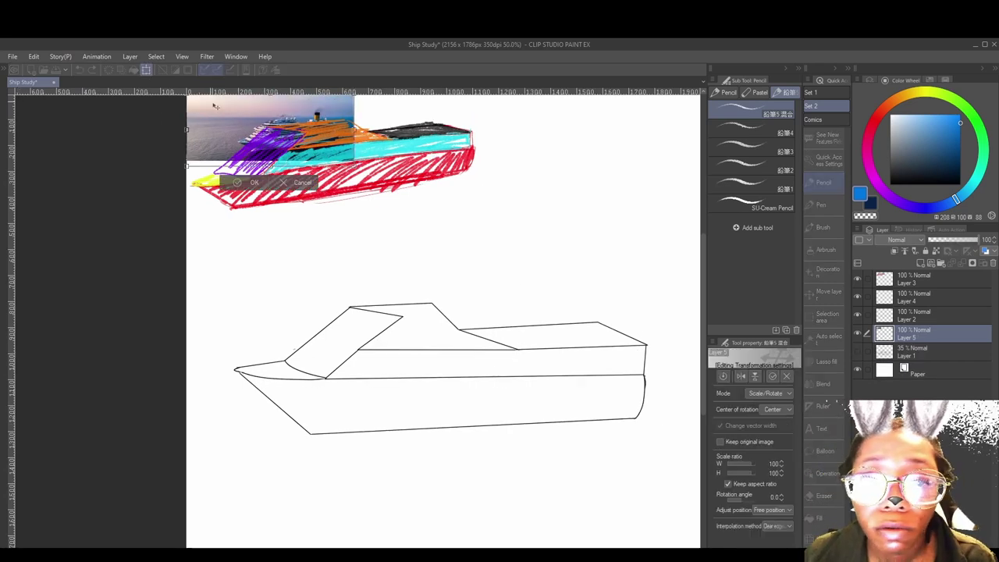
{"action": "left_click_drag", "start_coordinate": [214, 105], "coordinate": [269, 257]}
{"action": "left_click_drag", "start_coordinate": [407, 247], "coordinate": [834, 64]}
{"action": "left_click_drag", "start_coordinate": [587, 202], "coordinate": [477, 247]}
{"action": "left_click_drag", "start_coordinate": [435, 307], "coordinate": [432, 288]}
{"action": "left_click", "coordinate": [383, 365]}
{"action": "scroll", "coordinate": [437, 243], "scroll_direction": "up", "scroll_amount": 4}
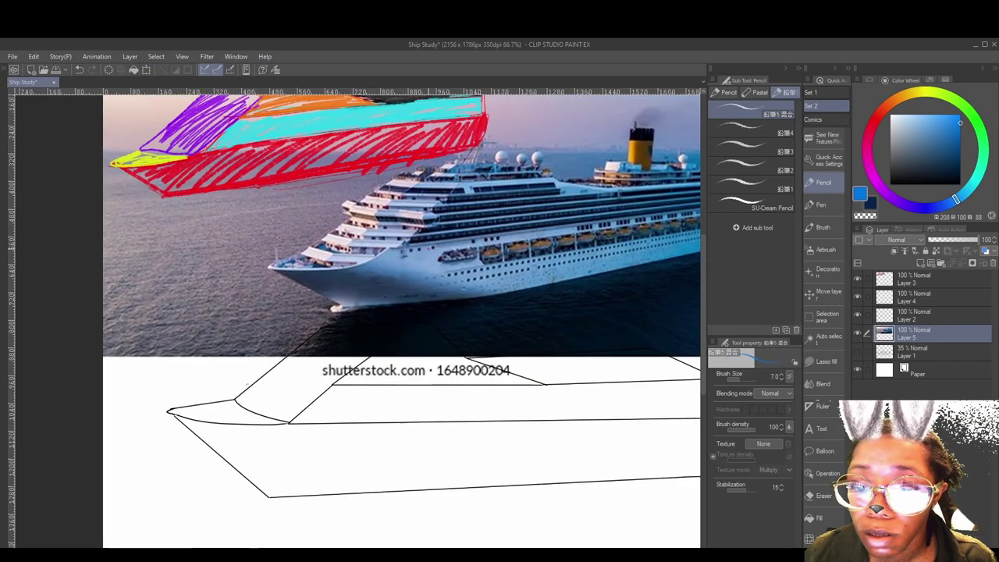
- Add a layer above the photo, outline the photographed ship's foredeck structure in red, and draw an arrow at its rising hull edge
{"action": "scroll", "coordinate": [356, 230], "scroll_direction": "up", "scroll_amount": 1}
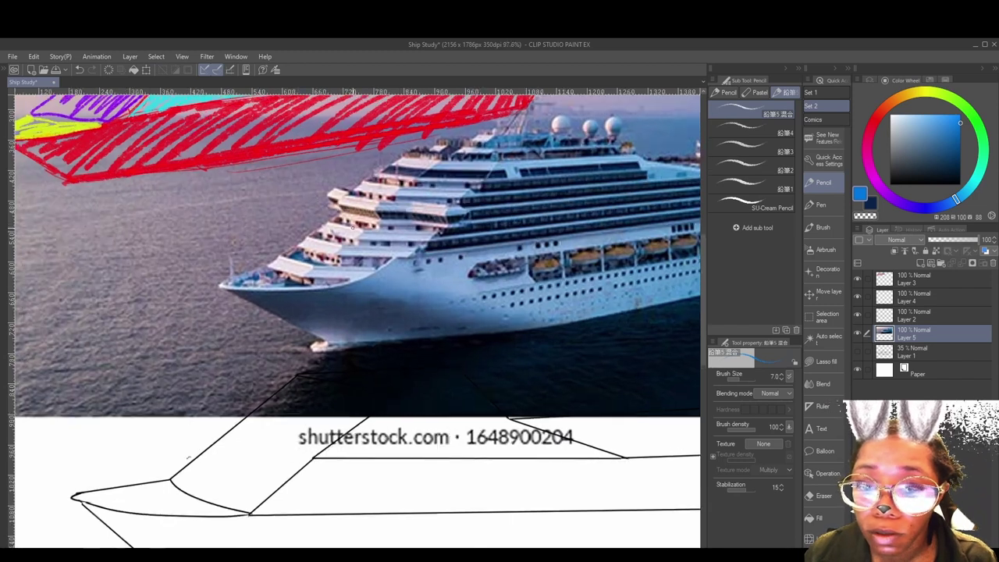
{"action": "left_click", "coordinate": [923, 263]}
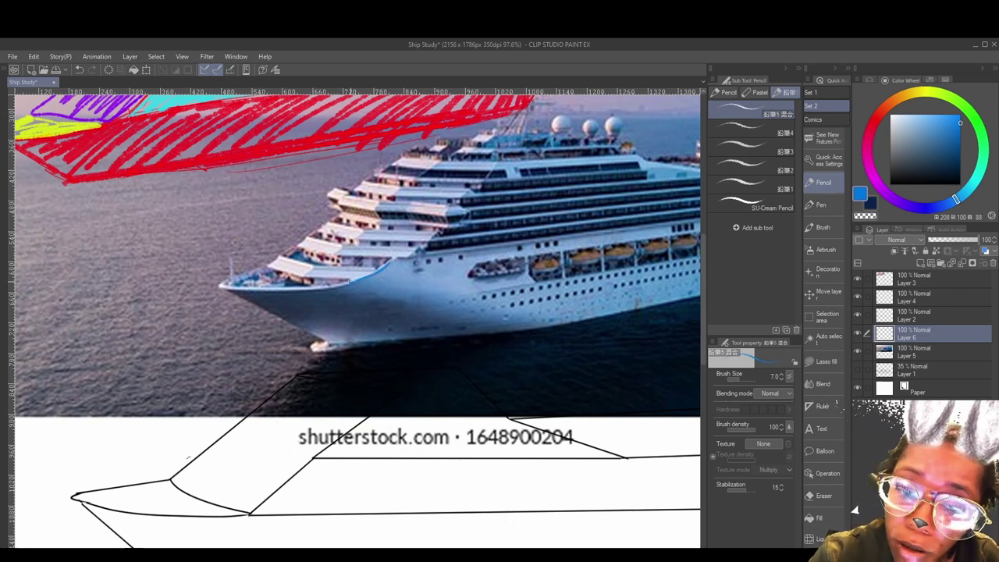
{"action": "left_click", "coordinate": [874, 121]}
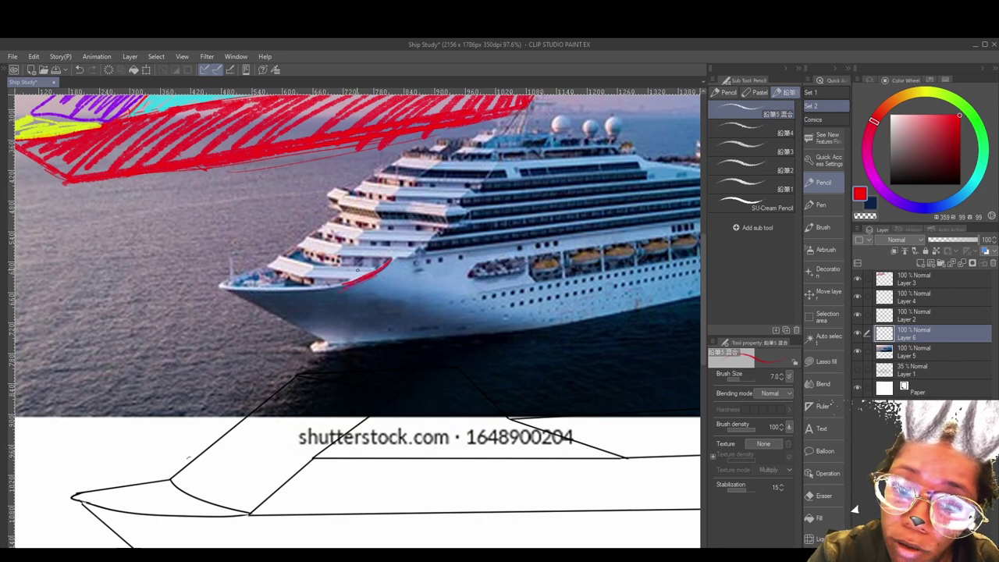
{"action": "mouse_move", "coordinate": [338, 279]}
{"action": "left_mouse_down"}
{"action": "mouse_move", "coordinate": [316, 277]}
{"action": "mouse_move", "coordinate": [297, 248]}
{"action": "mouse_move", "coordinate": [263, 268]}
{"action": "left_mouse_up"}
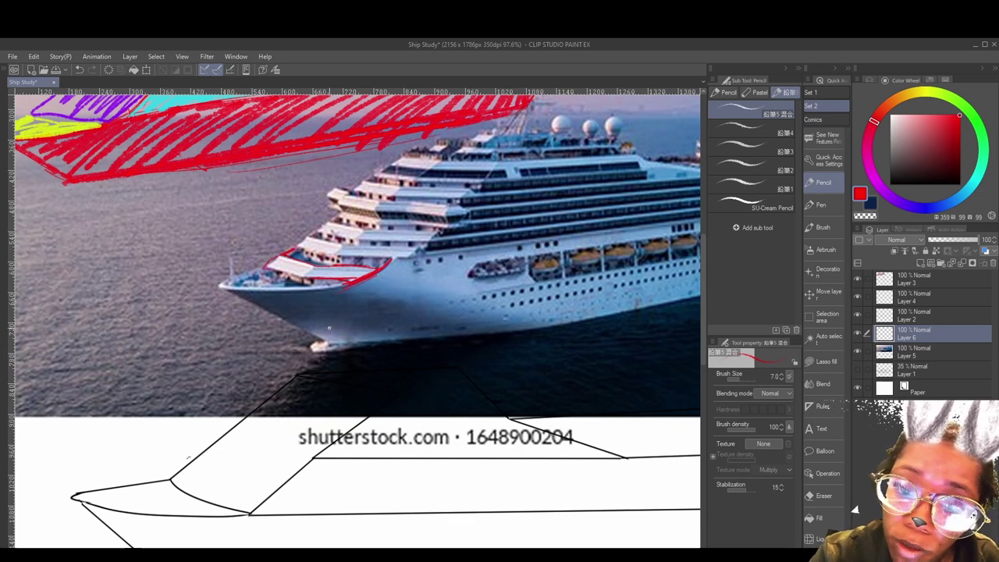
{"action": "mouse_move", "coordinate": [378, 278]}
{"action": "left_mouse_down"}
{"action": "mouse_move", "coordinate": [402, 282]}
{"action": "mouse_move", "coordinate": [386, 296]}
{"action": "left_mouse_up"}
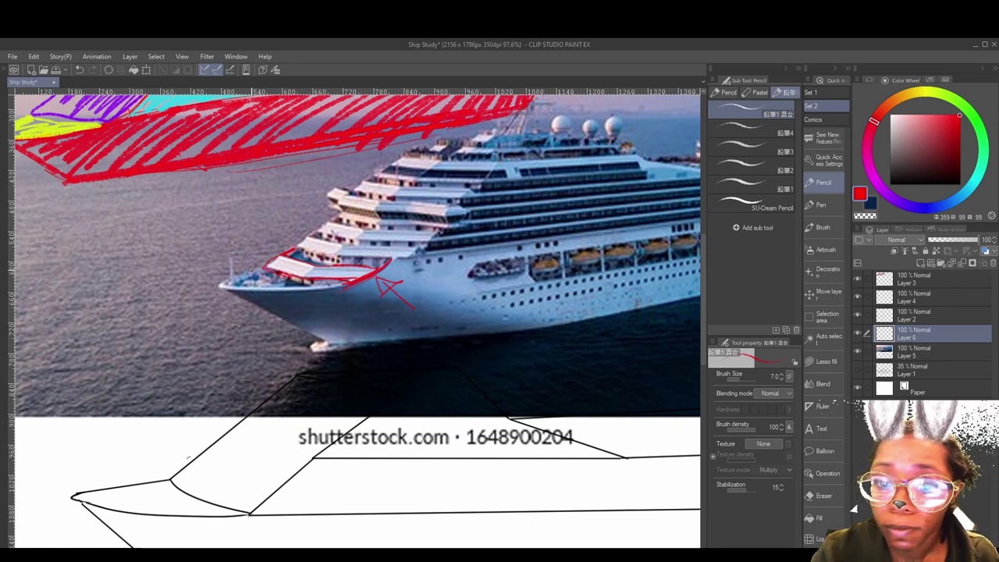
- Move the inked ship line art on Layer 2 down until it sits clear below the reference photo
{"action": "left_click_drag", "start_coordinate": [429, 413], "coordinate": [443, 310]}
{"action": "left_click_drag", "start_coordinate": [575, 436], "coordinate": [572, 380]}
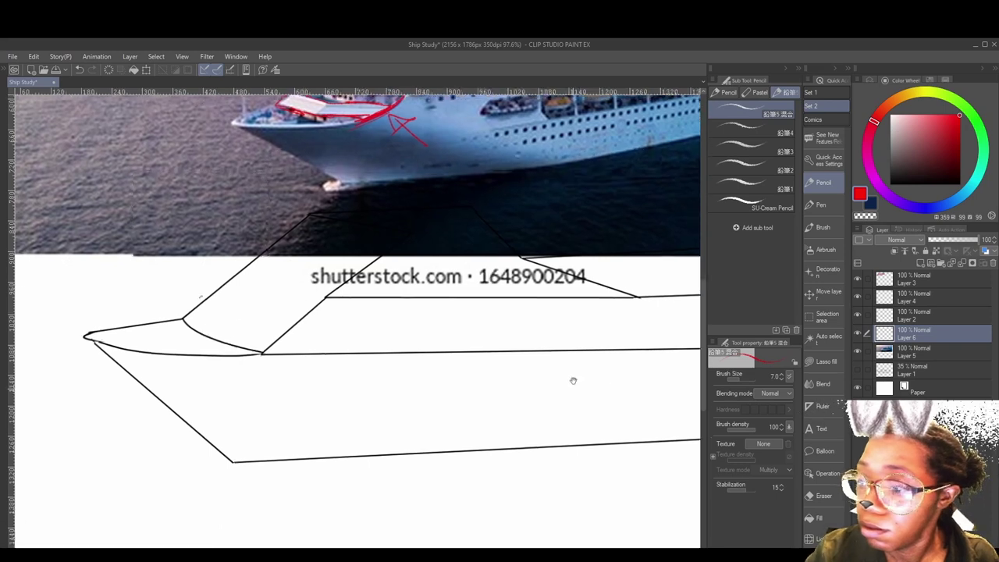
{"action": "scroll", "coordinate": [573, 380], "scroll_direction": "down", "scroll_amount": 1}
{"action": "left_click", "coordinate": [858, 314]}
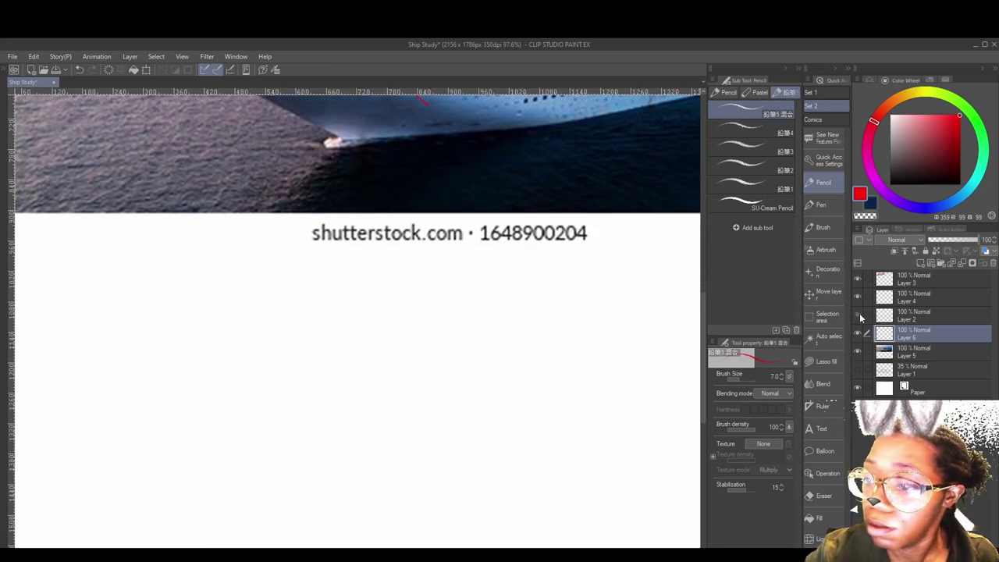
{"action": "left_click", "coordinate": [857, 314]}
{"action": "left_click", "coordinate": [913, 314]}
{"action": "mouse_move", "coordinate": [554, 455]}
{"action": "left_mouse_down"}
{"action": "mouse_move", "coordinate": [483, 401]}
{"action": "mouse_move", "coordinate": [499, 424]}
{"action": "mouse_move", "coordinate": [448, 517]}
{"action": "left_mouse_up"}
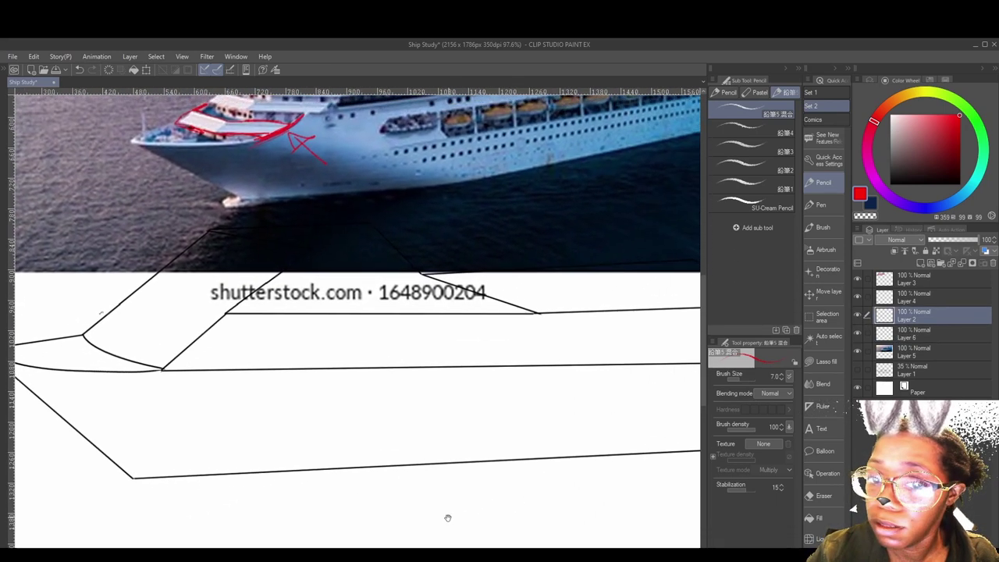
{"action": "left_click", "coordinate": [828, 291]}
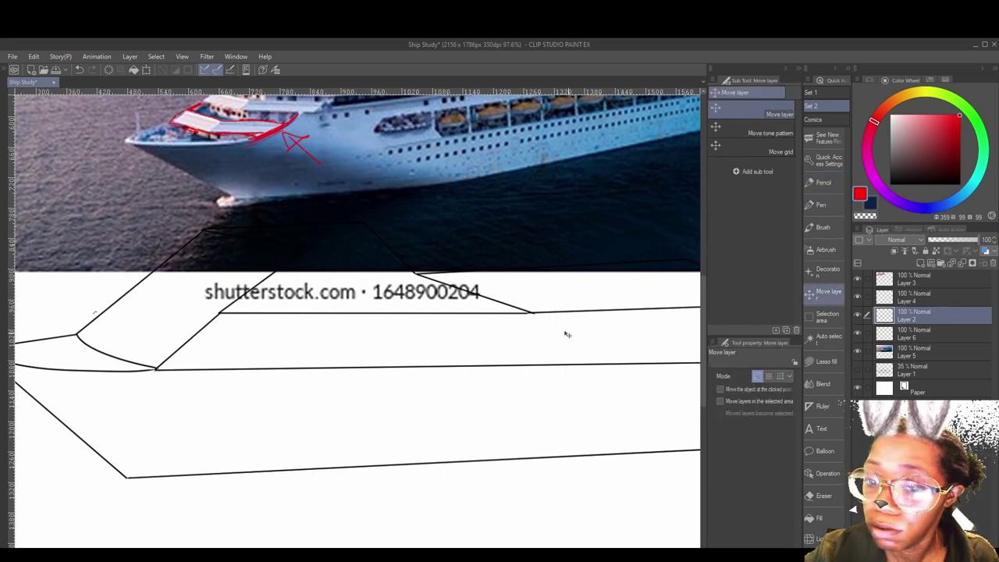
{"action": "mouse_move", "coordinate": [564, 333]}
{"action": "left_mouse_down"}
{"action": "mouse_move", "coordinate": [525, 452]}
{"action": "mouse_move", "coordinate": [497, 464]}
{"action": "mouse_move", "coordinate": [542, 383]}
{"action": "mouse_move", "coordinate": [555, 417]}
{"action": "mouse_move", "coordinate": [486, 461]}
{"action": "mouse_move", "coordinate": [484, 510]}
{"action": "mouse_move", "coordinate": [500, 513]}
{"action": "mouse_move", "coordinate": [481, 488]}
{"action": "left_mouse_up"}
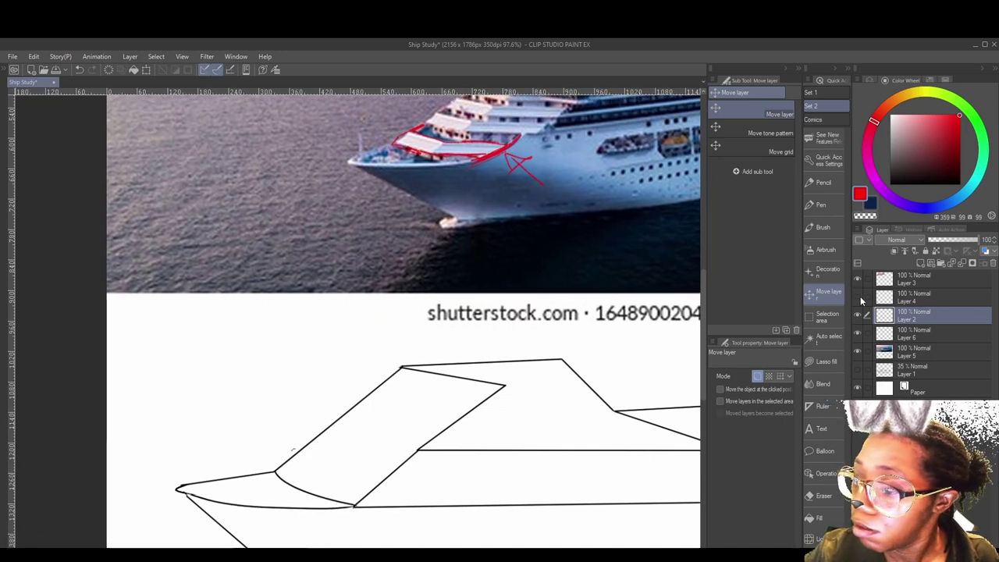
- On Layer 4, use the G-pen in bright blue to mark the raised hull edge behind the foredeck on the photo
{"action": "left_click", "coordinate": [912, 297]}
{"action": "left_click_drag", "start_coordinate": [397, 476], "coordinate": [414, 462]}
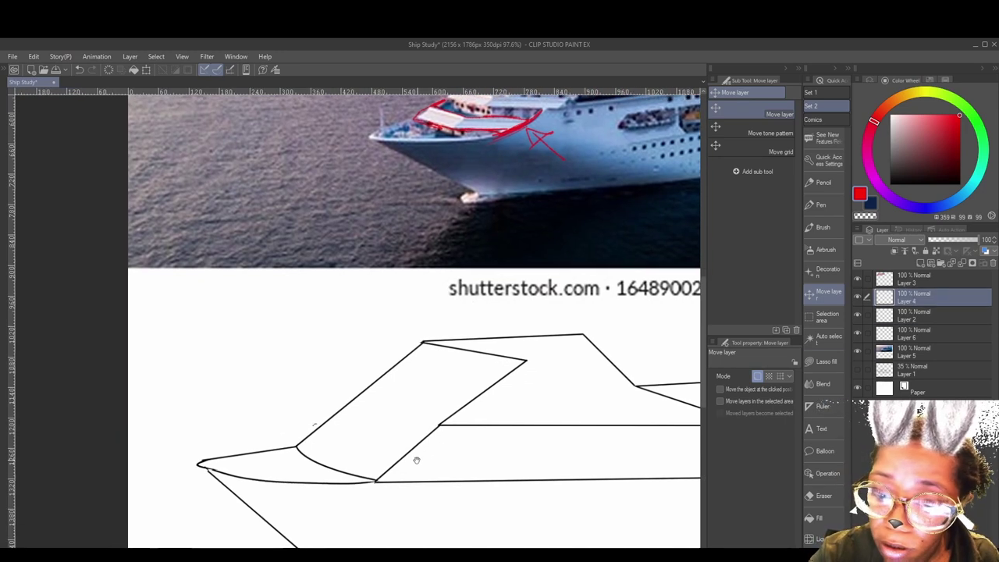
{"action": "left_click_drag", "start_coordinate": [930, 164], "coordinate": [889, 185]}
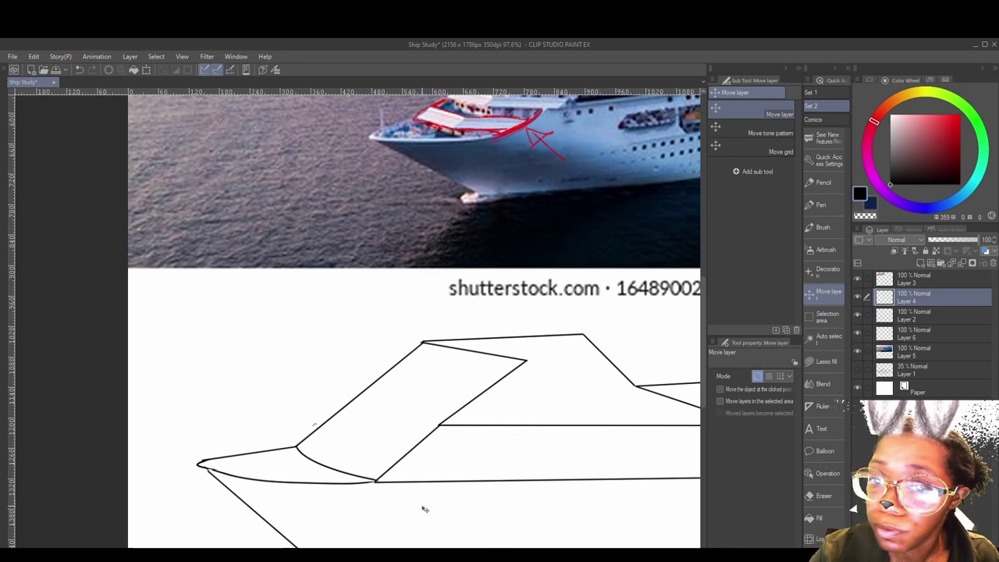
{"action": "left_click_drag", "start_coordinate": [946, 200], "coordinate": [934, 207]}
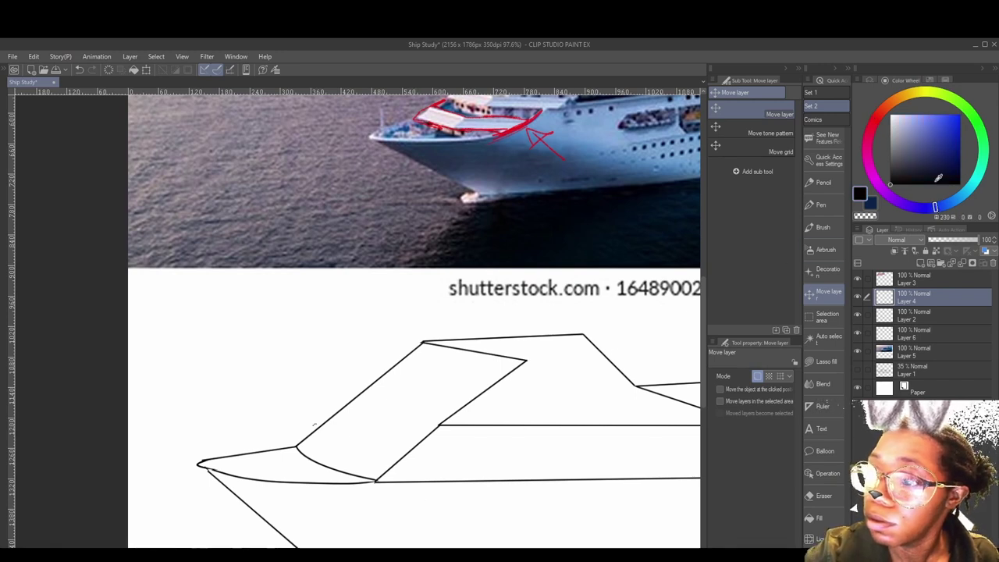
{"action": "left_click", "coordinate": [962, 122]}
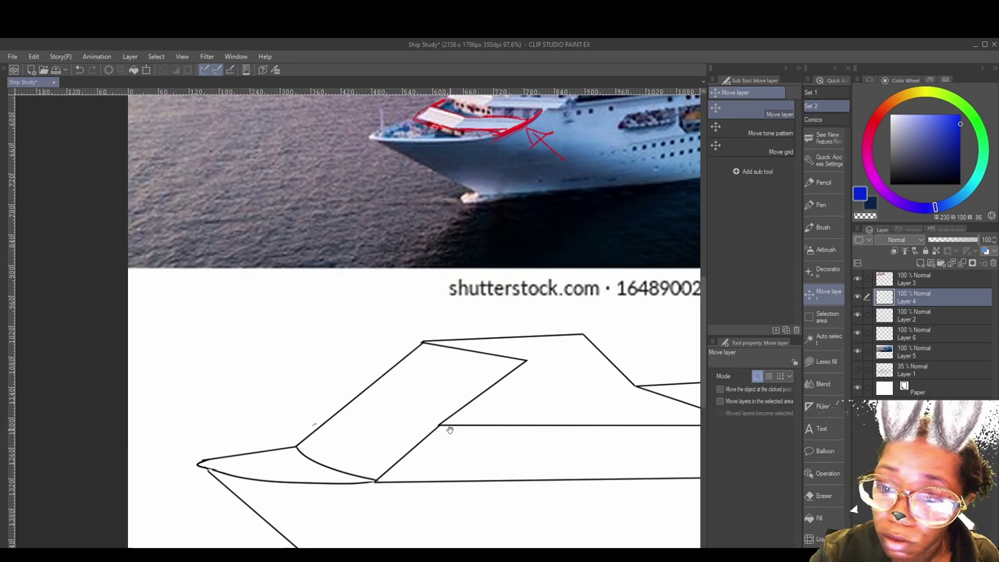
{"action": "left_click_drag", "start_coordinate": [449, 430], "coordinate": [372, 438]}
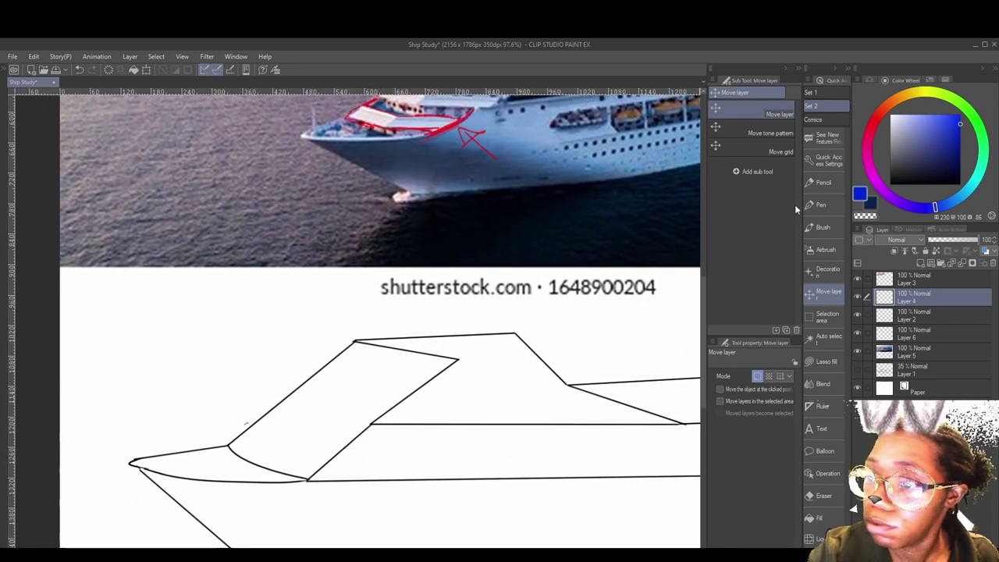
{"action": "left_click", "coordinate": [819, 205]}
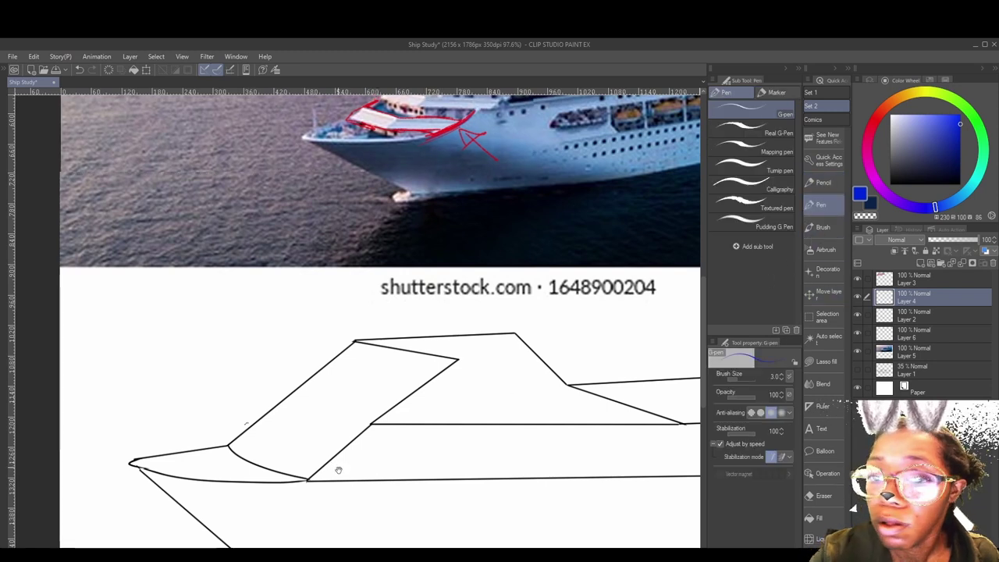
{"action": "left_click_drag", "start_coordinate": [338, 469], "coordinate": [344, 500]}
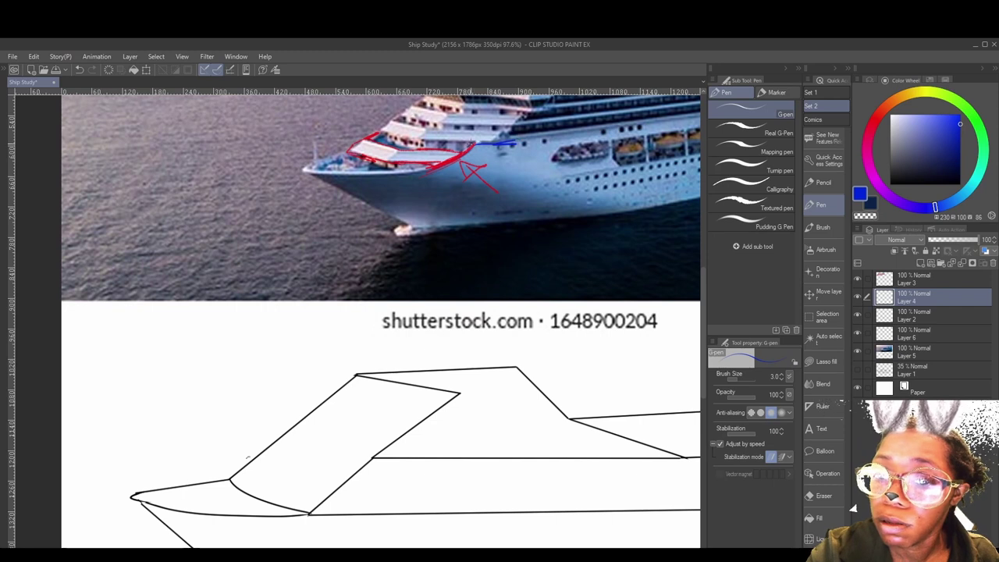
{"action": "left_click_drag", "start_coordinate": [515, 144], "coordinate": [551, 137]}
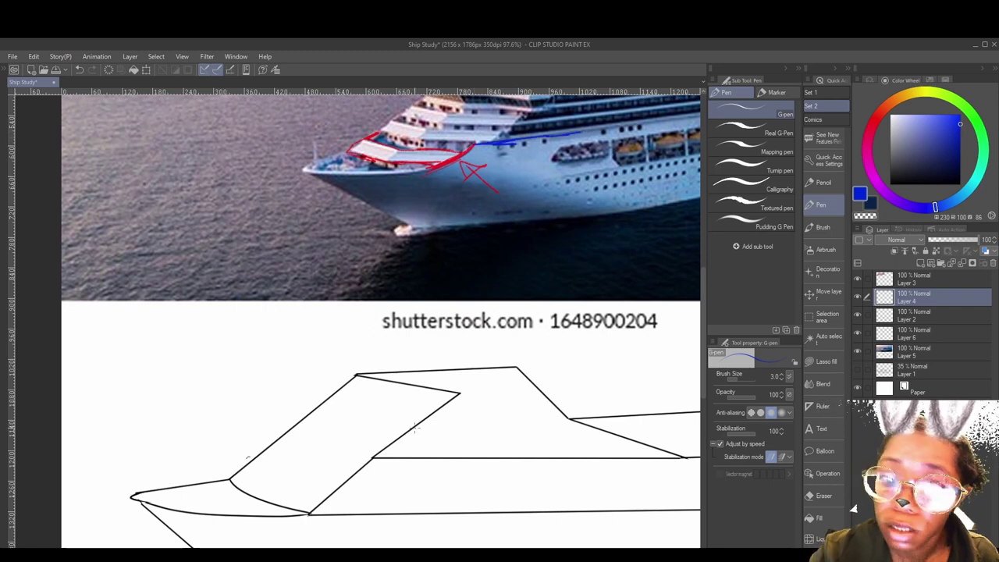
- Set the brush size to 7 and draw a blue curve along the inked bow's deck edge, rising up the slanted front block
{"action": "left_click_drag", "start_coordinate": [373, 473], "coordinate": [385, 452]}
{"action": "key", "text": "bracketright"}
{"action": "key", "text": "bracketright"}
{"action": "key", "text": "bracketright"}
{"action": "key", "text": "bracketright"}
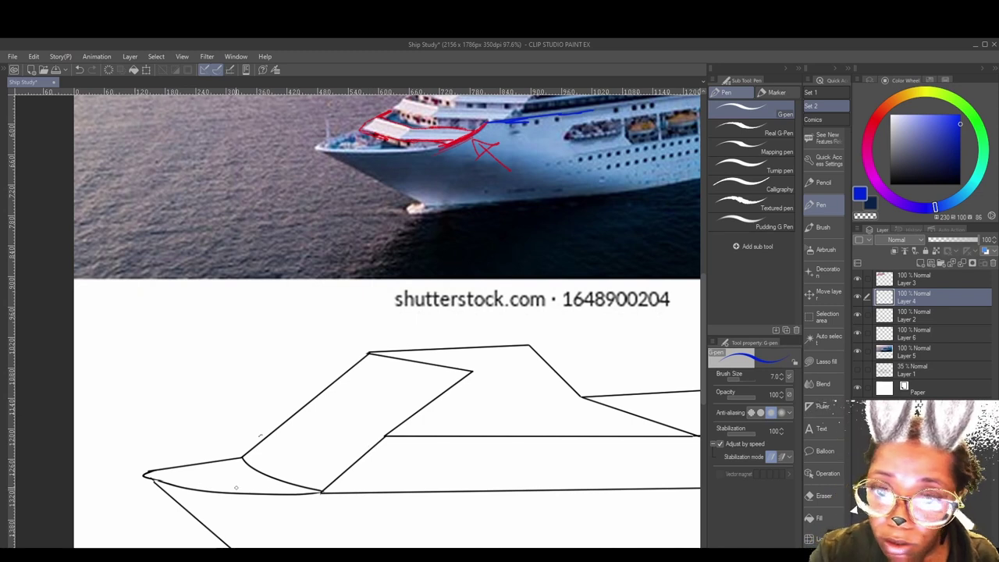
{"action": "left_click_drag", "start_coordinate": [273, 492], "coordinate": [317, 492]}
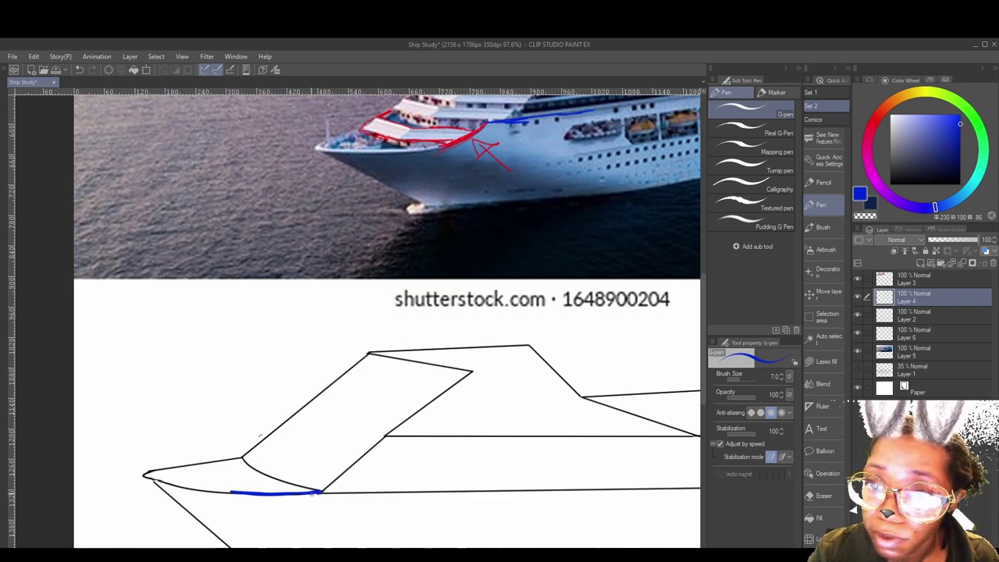
{"action": "left_click_drag", "start_coordinate": [317, 492], "coordinate": [345, 470]}
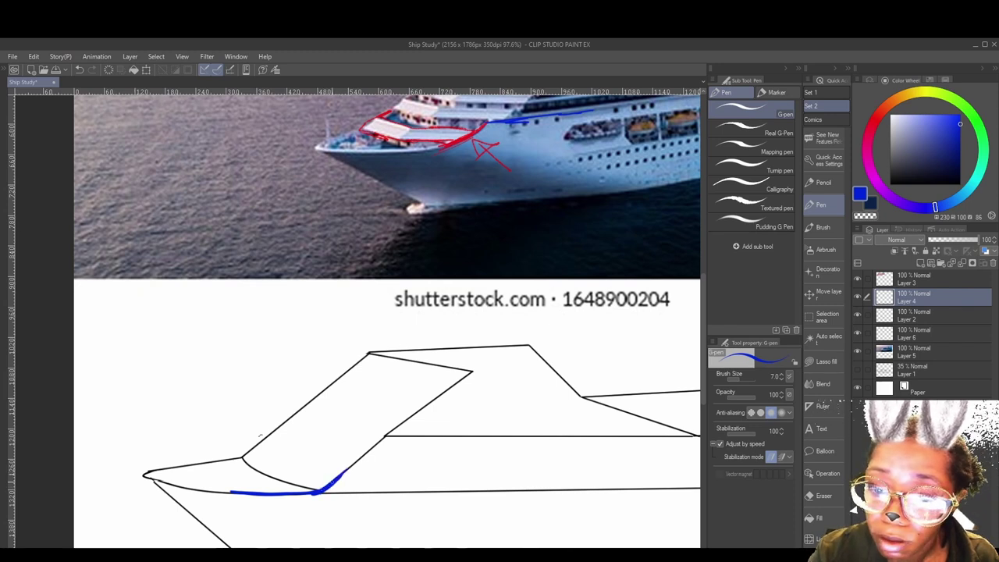
- Extend the blue curve with a short horizontal guide line running from the slanted front block toward the stern
{"action": "mouse_move", "coordinate": [423, 457]}
{"action": "left_mouse_down"}
{"action": "mouse_move", "coordinate": [379, 437]}
{"action": "mouse_move", "coordinate": [276, 437]}
{"action": "left_mouse_up"}
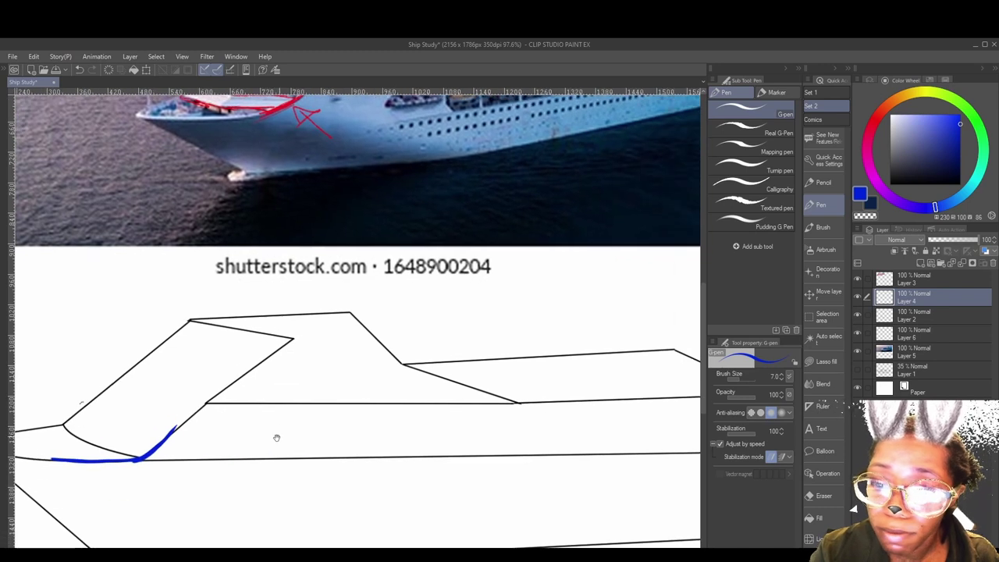
{"action": "left_click_drag", "start_coordinate": [242, 402], "coordinate": [286, 463]}
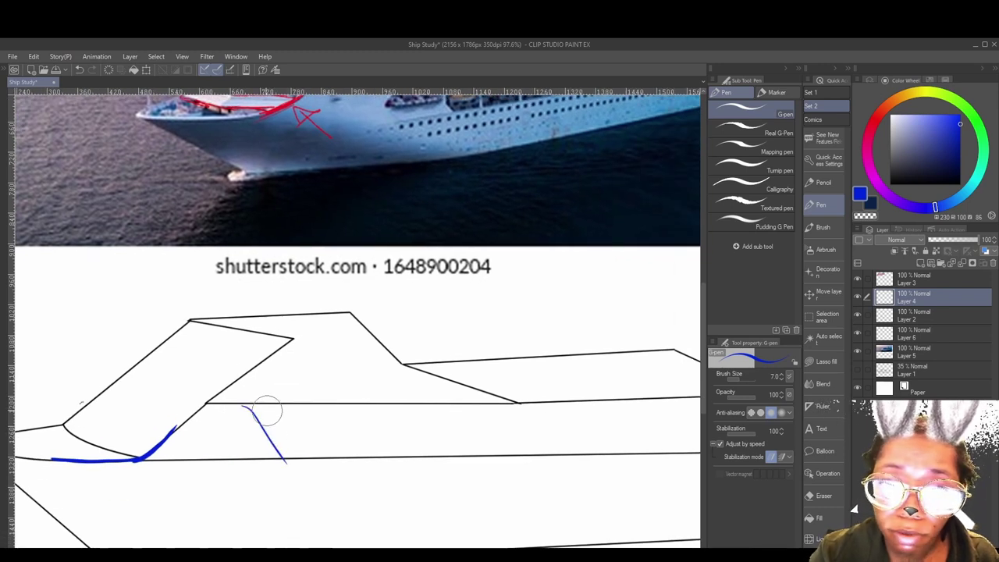
{"action": "key", "text": "ctrl+z"}
{"action": "mouse_move", "coordinate": [245, 399]}
{"action": "left_mouse_down"}
{"action": "mouse_move", "coordinate": [287, 438]}
{"action": "mouse_move", "coordinate": [305, 436]}
{"action": "mouse_move", "coordinate": [221, 540]}
{"action": "mouse_move", "coordinate": [190, 506]}
{"action": "mouse_move", "coordinate": [134, 497]}
{"action": "mouse_move", "coordinate": [126, 486]}
{"action": "mouse_move", "coordinate": [135, 480]}
{"action": "mouse_move", "coordinate": [130, 494]}
{"action": "mouse_move", "coordinate": [316, 483]}
{"action": "left_mouse_up"}
{"action": "left_click_drag", "start_coordinate": [378, 481], "coordinate": [546, 412]}
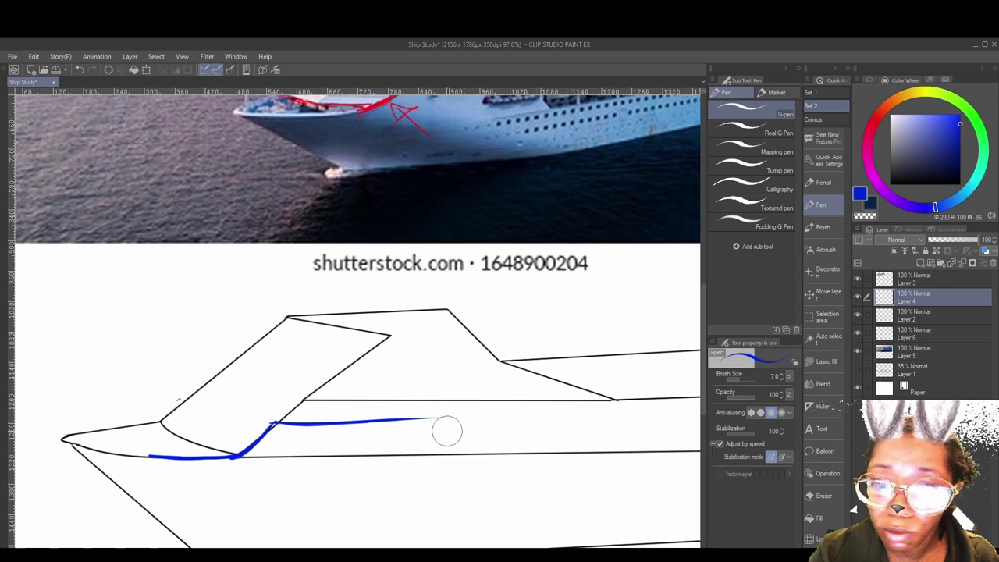
{"action": "mouse_move", "coordinate": [462, 422]}
{"action": "left_mouse_down"}
{"action": "mouse_move", "coordinate": [270, 428]}
{"action": "mouse_move", "coordinate": [371, 446]}
{"action": "mouse_move", "coordinate": [337, 452]}
{"action": "mouse_move", "coordinate": [391, 449]}
{"action": "left_mouse_up"}
{"action": "left_click_drag", "start_coordinate": [457, 459], "coordinate": [384, 444]}
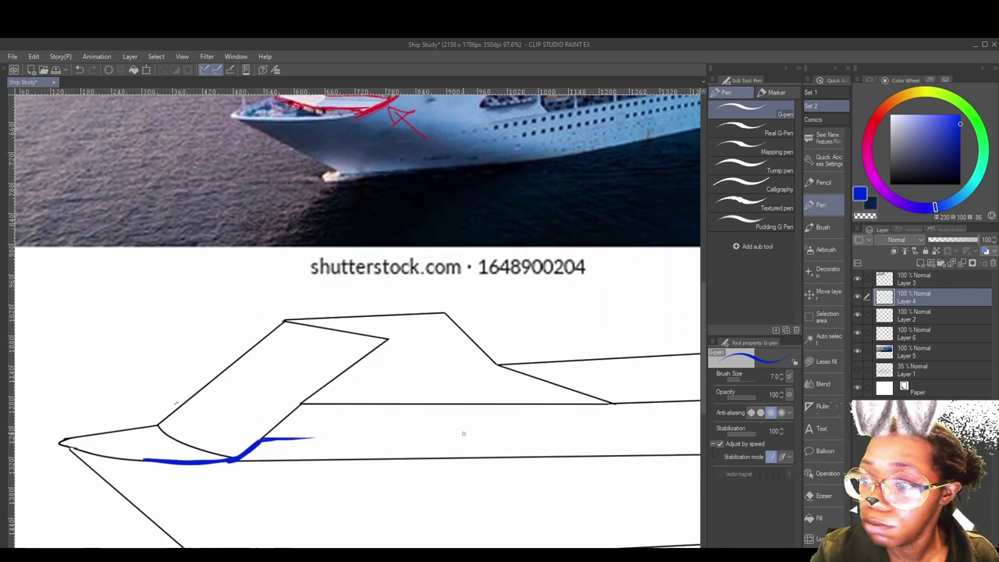
- On Layer 2, erase the inked horizontal deck line running from the slanted front block toward the stern
{"action": "left_click", "coordinate": [899, 320]}
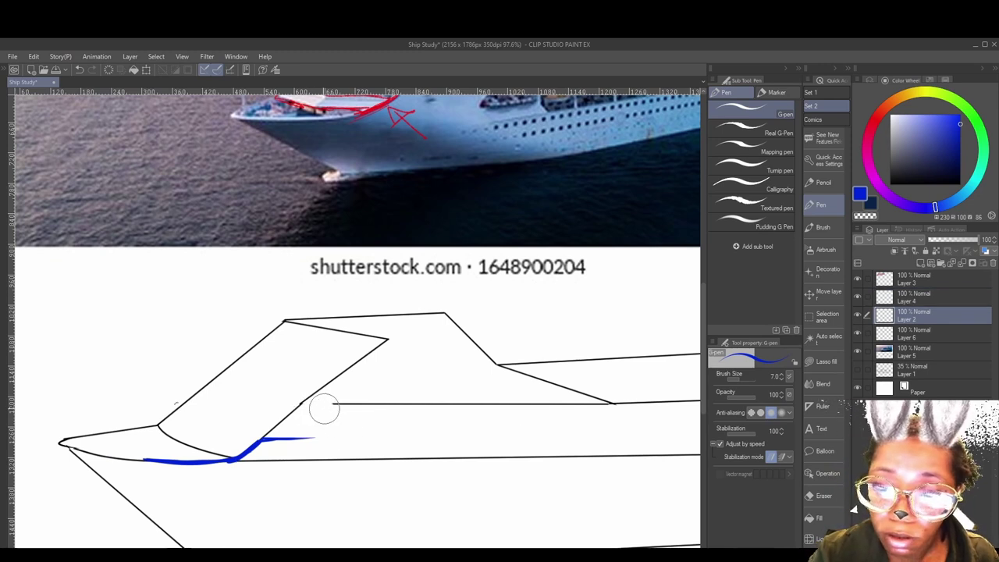
{"action": "mouse_move", "coordinate": [323, 406]}
{"action": "left_mouse_down"}
{"action": "mouse_move", "coordinate": [603, 413]}
{"action": "mouse_move", "coordinate": [432, 415]}
{"action": "mouse_move", "coordinate": [667, 397]}
{"action": "mouse_move", "coordinate": [497, 409]}
{"action": "mouse_move", "coordinate": [607, 410]}
{"action": "mouse_move", "coordinate": [487, 503]}
{"action": "mouse_move", "coordinate": [531, 388]}
{"action": "mouse_move", "coordinate": [232, 480]}
{"action": "mouse_move", "coordinate": [538, 284]}
{"action": "left_mouse_up"}
{"action": "left_click_drag", "start_coordinate": [435, 422], "coordinate": [492, 423]}
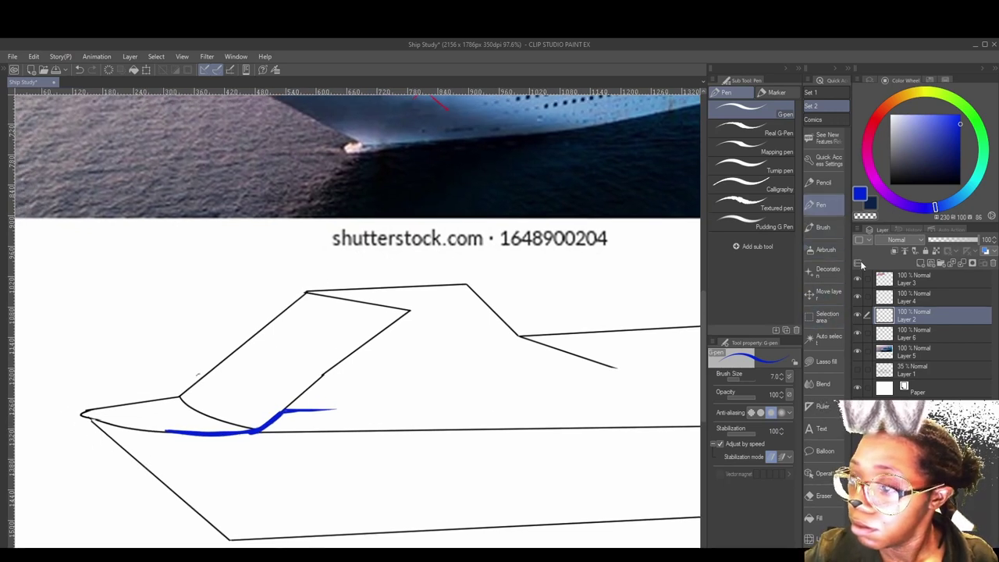
- Ink a straight black line at size 4 from the blue guide to the stern and close the gap in the stern's edge
{"action": "left_click", "coordinate": [902, 176]}
{"action": "left_click", "coordinate": [889, 185]}
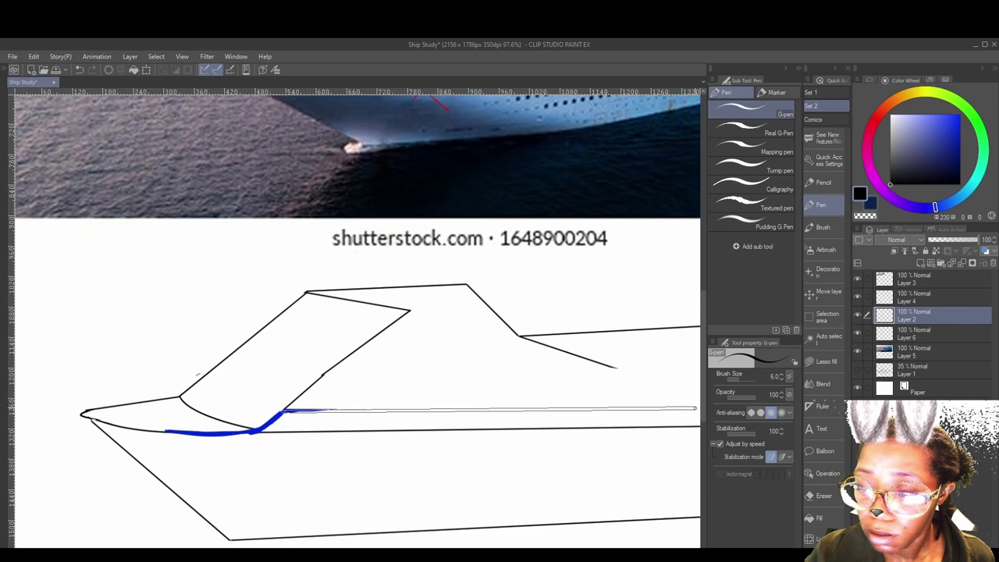
{"action": "left_click", "coordinate": [702, 412], "text": "shift"}
{"action": "key", "text": "ctrl+z"}
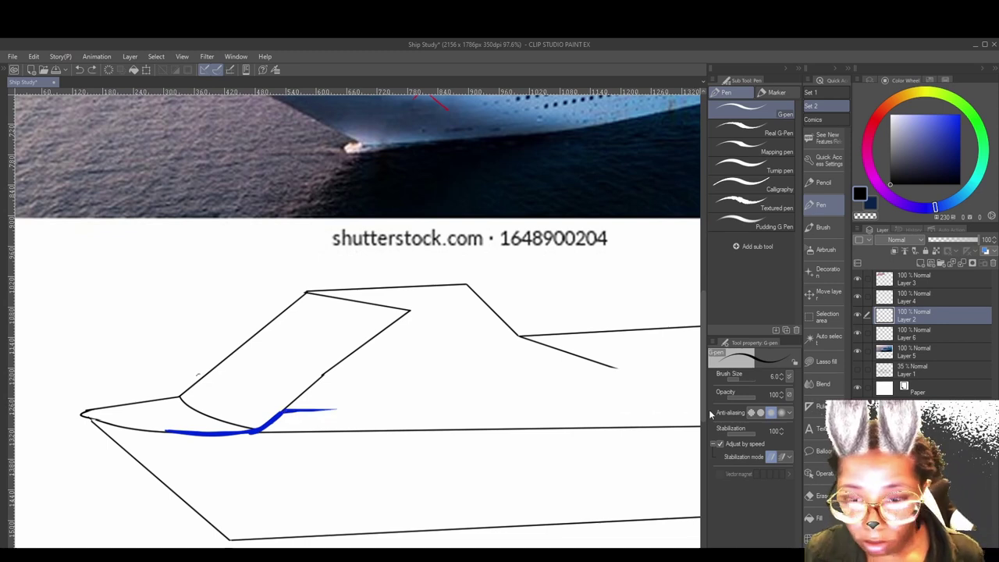
{"action": "scroll", "coordinate": [552, 458], "scroll_direction": "down", "scroll_amount": 5}
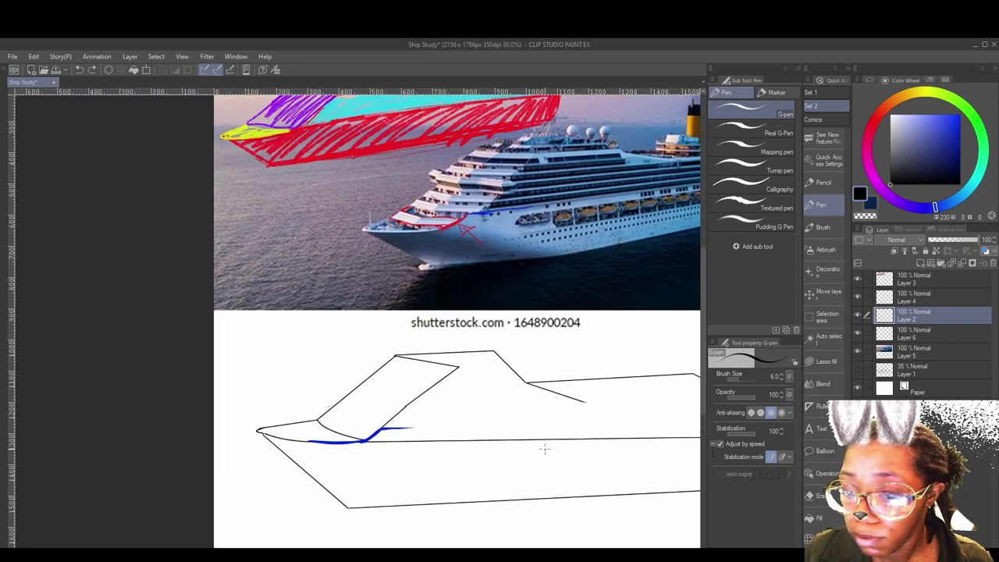
{"action": "scroll", "coordinate": [559, 430], "scroll_direction": "up", "scroll_amount": 4}
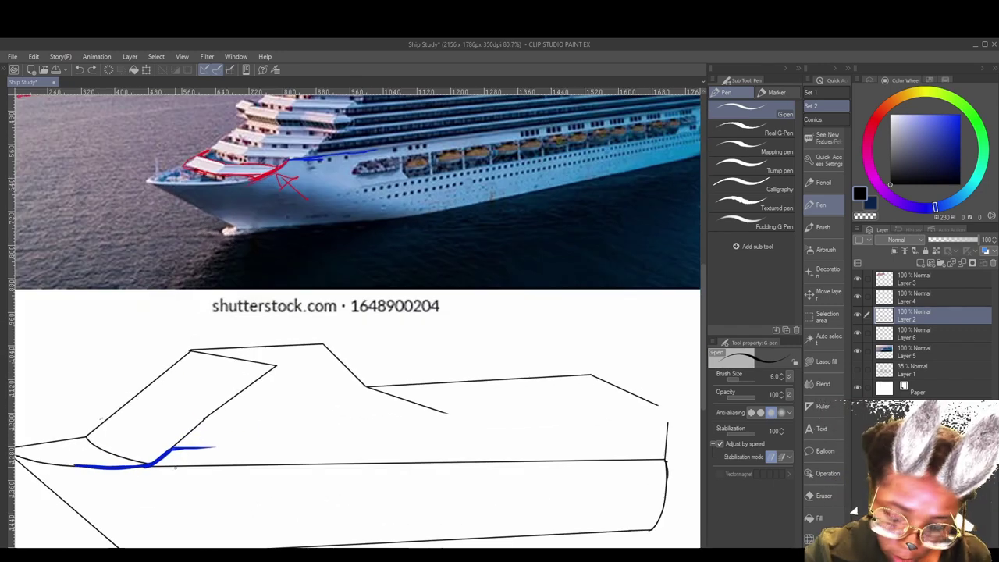
{"action": "key", "text": "bracketleft"}
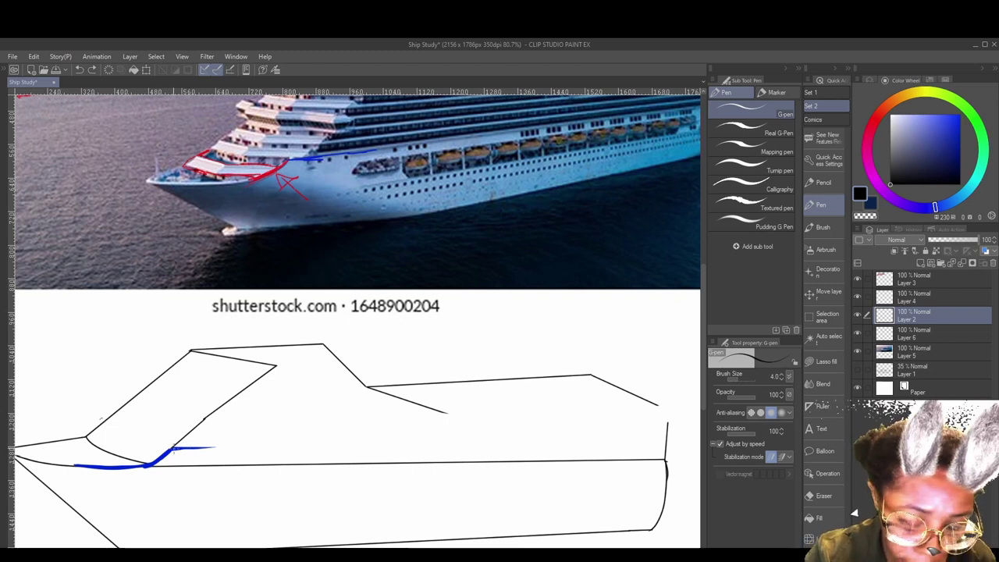
{"action": "mouse_move", "coordinate": [214, 447]}
{"action": "left_mouse_down"}
{"action": "mouse_move", "coordinate": [275, 438]}
{"action": "mouse_move", "coordinate": [663, 446]}
{"action": "left_mouse_up"}
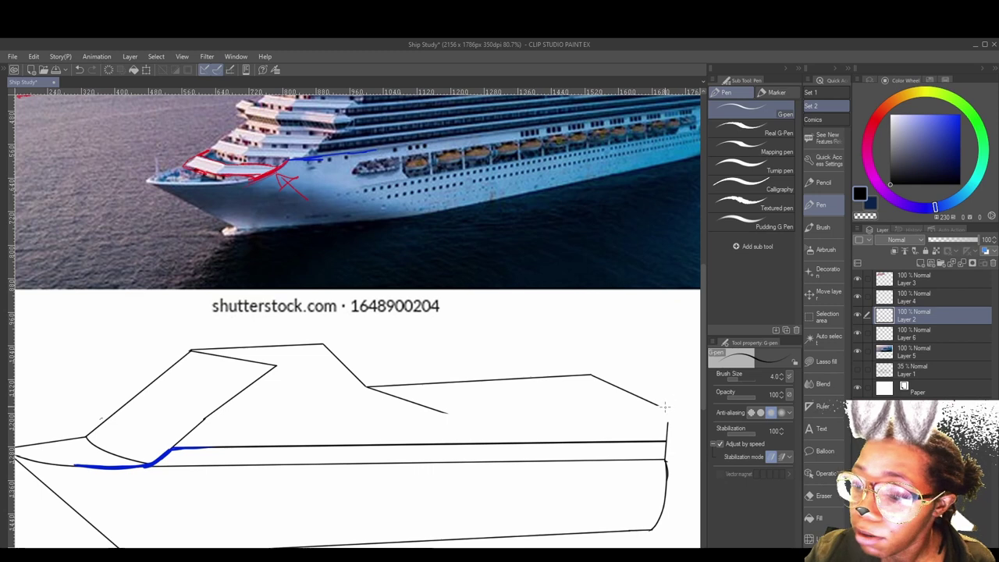
{"action": "left_click_drag", "start_coordinate": [658, 405], "coordinate": [667, 426]}
- Erase the old inked hull line running from the bow to the stern below the new straight line
{"action": "left_click_drag", "start_coordinate": [394, 487], "coordinate": [361, 476]}
{"action": "scroll", "coordinate": [426, 455], "scroll_direction": "down", "scroll_amount": 2}
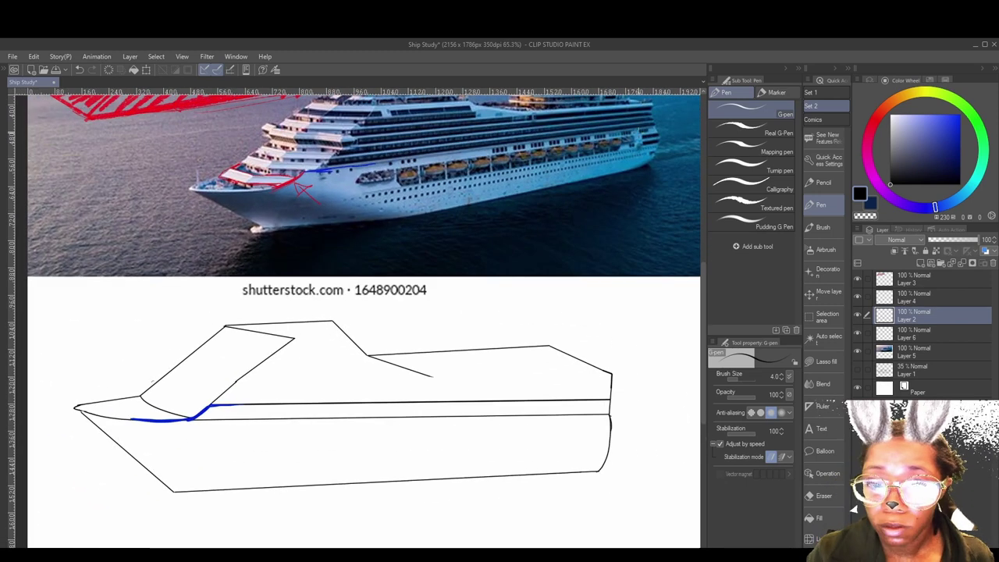
{"action": "mouse_move", "coordinate": [287, 431]}
{"action": "left_mouse_down"}
{"action": "mouse_move", "coordinate": [241, 476]}
{"action": "mouse_move", "coordinate": [257, 472]}
{"action": "left_mouse_up"}
{"action": "left_click_drag", "start_coordinate": [169, 468], "coordinate": [582, 460]}
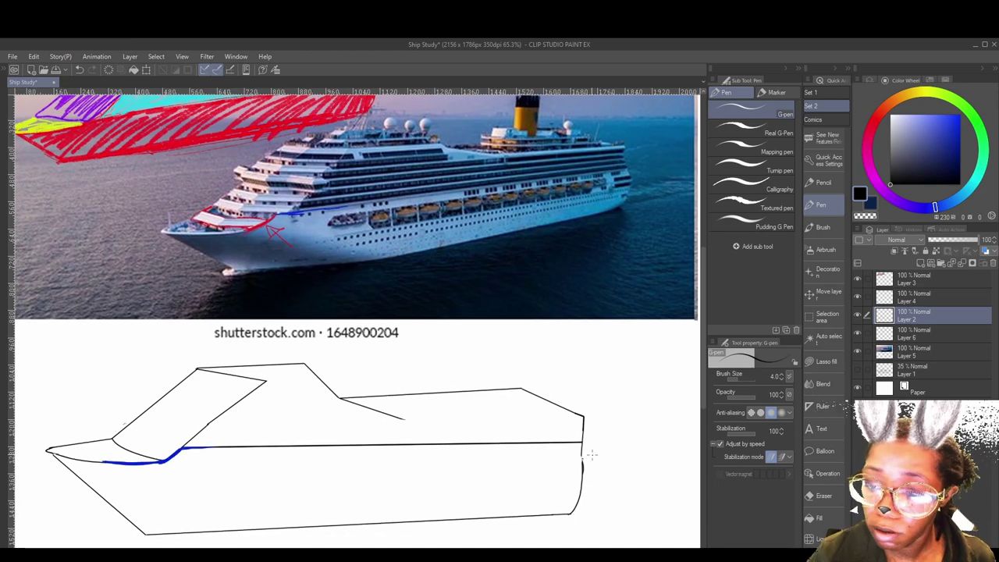
- Clear the blue guide curve from Layer 4 and switch to the red pencil
{"action": "left_click_drag", "start_coordinate": [459, 497], "coordinate": [428, 522]}
{"action": "mouse_move", "coordinate": [373, 446]}
{"action": "left_mouse_down"}
{"action": "mouse_move", "coordinate": [444, 468]}
{"action": "mouse_move", "coordinate": [429, 468]}
{"action": "left_mouse_up"}
{"action": "left_click_drag", "start_coordinate": [250, 521], "coordinate": [526, 495]}
{"action": "scroll", "coordinate": [525, 494], "scroll_direction": "down", "scroll_amount": 1}
{"action": "scroll", "coordinate": [437, 471], "scroll_direction": "up", "scroll_amount": 4}
{"action": "left_click", "coordinate": [858, 297]}
{"action": "left_click", "coordinate": [905, 296]}
{"action": "left_click", "coordinate": [857, 297]}
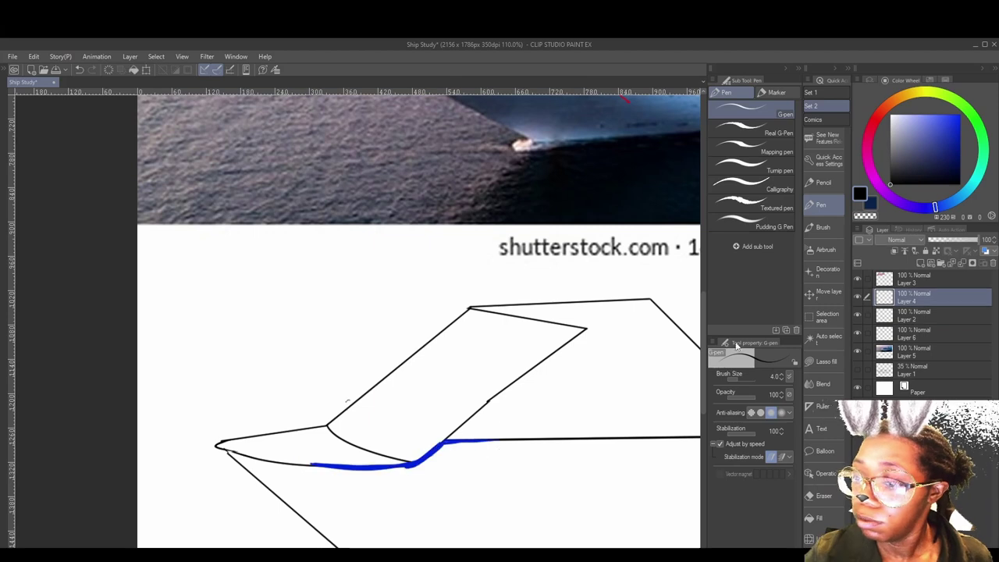
{"action": "key", "text": "Delete"}
{"action": "left_click", "coordinate": [824, 182]}
{"action": "mouse_move", "coordinate": [418, 437]}
{"action": "left_mouse_down"}
{"action": "mouse_move", "coordinate": [408, 464]}
{"action": "mouse_move", "coordinate": [339, 478]}
{"action": "left_mouse_up"}
{"action": "left_click_drag", "start_coordinate": [395, 451], "coordinate": [403, 442]}
{"action": "left_click_drag", "start_coordinate": [282, 470], "coordinate": [300, 456]}
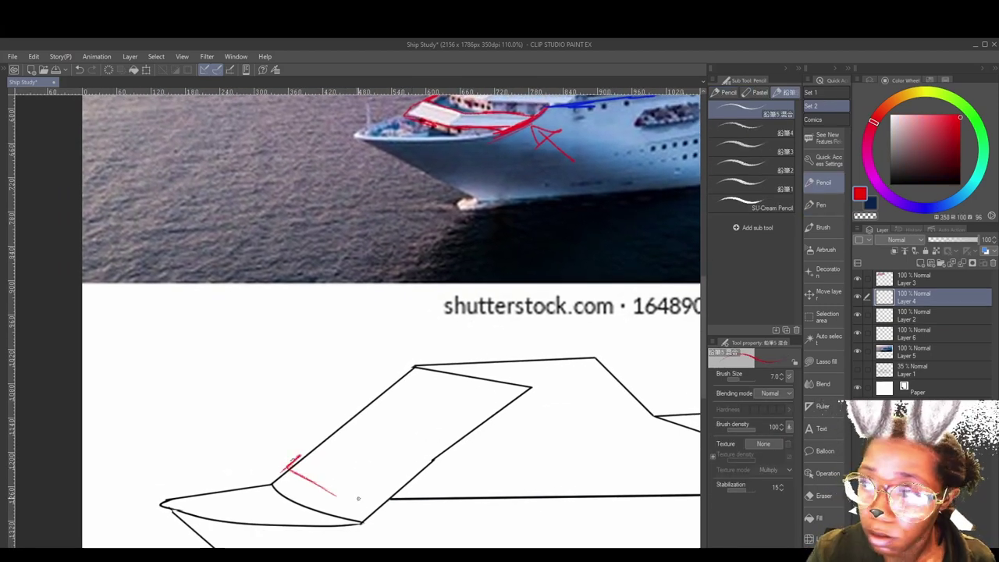
{"action": "left_click_drag", "start_coordinate": [358, 498], "coordinate": [392, 497]}
{"action": "mouse_move", "coordinate": [286, 467]}
{"action": "left_mouse_down"}
{"action": "mouse_move", "coordinate": [271, 482]}
{"action": "mouse_move", "coordinate": [308, 501]}
{"action": "left_mouse_up"}
{"action": "mouse_move", "coordinate": [292, 463]}
{"action": "left_mouse_down"}
{"action": "mouse_move", "coordinate": [334, 428]}
{"action": "mouse_move", "coordinate": [307, 446]}
{"action": "left_mouse_up"}
{"action": "mouse_move", "coordinate": [312, 451]}
{"action": "left_mouse_down"}
{"action": "mouse_move", "coordinate": [390, 479]}
{"action": "mouse_move", "coordinate": [382, 482]}
{"action": "mouse_move", "coordinate": [421, 480]}
{"action": "left_mouse_up"}
{"action": "key", "text": "Delete"}
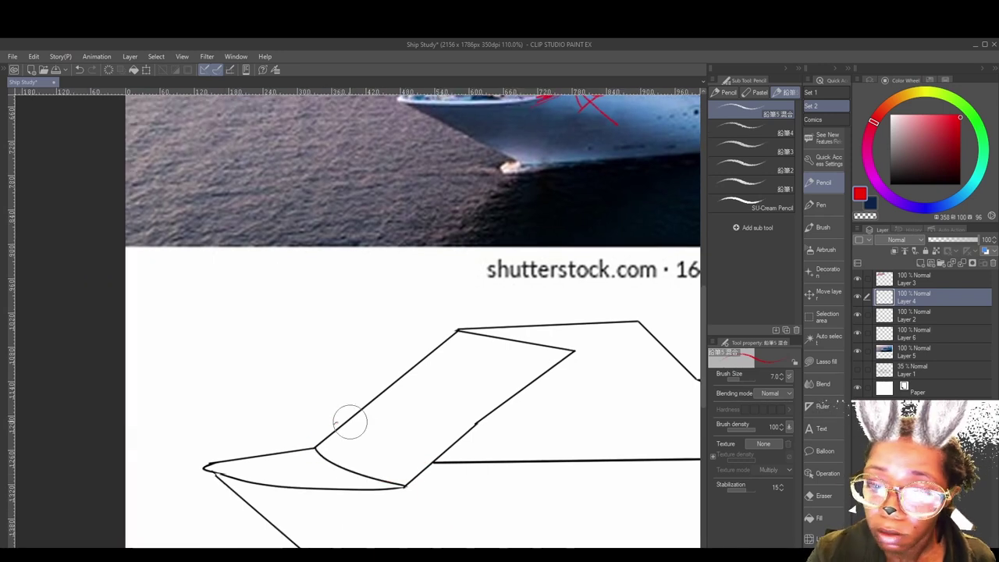
- On Layer 4, sketch a folded band in red pencil above the bow, with a front panel and angled panels on each side
{"action": "left_click_drag", "start_coordinate": [350, 422], "coordinate": [410, 437]}
{"action": "left_click_drag", "start_coordinate": [338, 315], "coordinate": [348, 365]}
{"action": "left_click_drag", "start_coordinate": [294, 334], "coordinate": [374, 384]}
{"action": "mouse_move", "coordinate": [390, 382]}
{"action": "left_mouse_down"}
{"action": "mouse_move", "coordinate": [470, 375]}
{"action": "mouse_move", "coordinate": [421, 377]}
{"action": "left_mouse_up"}
{"action": "mouse_move", "coordinate": [475, 373]}
{"action": "left_mouse_down"}
{"action": "mouse_move", "coordinate": [451, 392]}
{"action": "mouse_move", "coordinate": [451, 411]}
{"action": "left_mouse_up"}
{"action": "left_click_drag", "start_coordinate": [437, 406], "coordinate": [348, 412]}
{"action": "mouse_move", "coordinate": [348, 412]}
{"action": "left_mouse_down"}
{"action": "mouse_move", "coordinate": [378, 380]}
{"action": "mouse_move", "coordinate": [463, 395]}
{"action": "left_mouse_up"}
{"action": "mouse_move", "coordinate": [372, 382]}
{"action": "left_mouse_down"}
{"action": "mouse_move", "coordinate": [482, 378]}
{"action": "mouse_move", "coordinate": [461, 412]}
{"action": "left_mouse_up"}
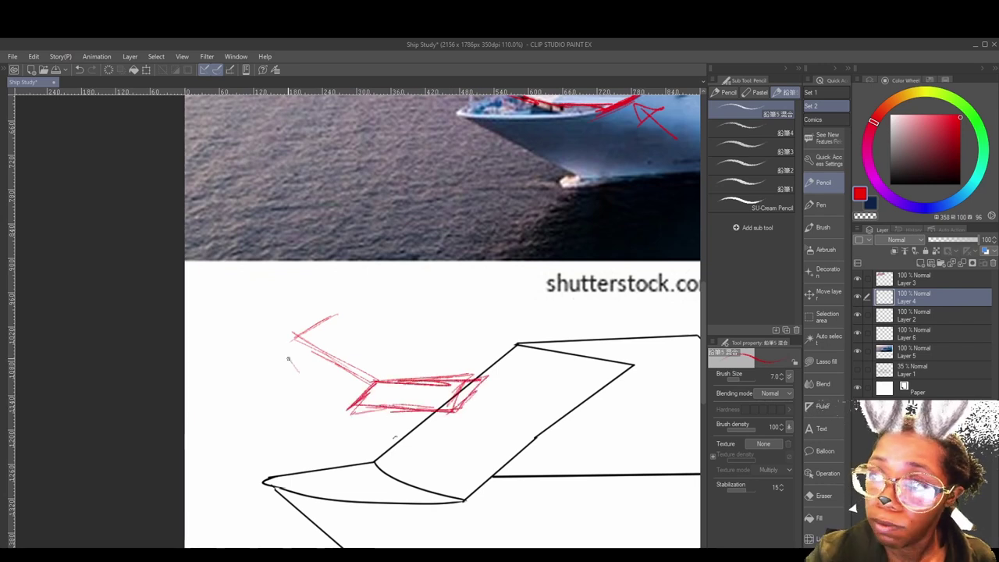
{"action": "left_click_drag", "start_coordinate": [288, 358], "coordinate": [349, 410]}
{"action": "mouse_move", "coordinate": [270, 357]}
{"action": "left_mouse_down"}
{"action": "mouse_move", "coordinate": [327, 392]}
{"action": "mouse_move", "coordinate": [302, 328]}
{"action": "mouse_move", "coordinate": [344, 314]}
{"action": "left_mouse_up"}
{"action": "mouse_move", "coordinate": [293, 334]}
{"action": "left_mouse_down"}
{"action": "mouse_move", "coordinate": [340, 315]}
{"action": "mouse_move", "coordinate": [333, 330]}
{"action": "left_mouse_up"}
{"action": "left_click_drag", "start_coordinate": [334, 328], "coordinate": [298, 307]}
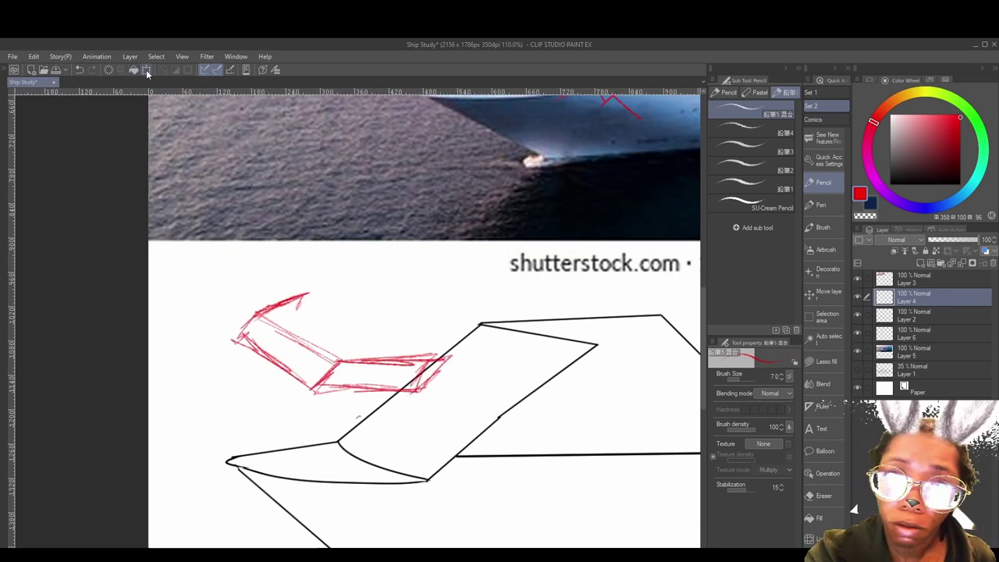
- Scale the red band sketch to about 73% and place it over the base of the slanted front block
{"action": "left_click", "coordinate": [146, 70]}
{"action": "mouse_move", "coordinate": [375, 343]}
{"action": "left_mouse_down"}
{"action": "mouse_move", "coordinate": [372, 430]}
{"action": "mouse_move", "coordinate": [455, 447]}
{"action": "left_mouse_up"}
{"action": "mouse_move", "coordinate": [454, 447]}
{"action": "left_mouse_down"}
{"action": "mouse_move", "coordinate": [362, 452]}
{"action": "mouse_move", "coordinate": [369, 434]}
{"action": "left_mouse_up"}
{"action": "left_click_drag", "start_coordinate": [472, 489], "coordinate": [472, 394]}
{"action": "left_click_drag", "start_coordinate": [470, 342], "coordinate": [421, 437]}
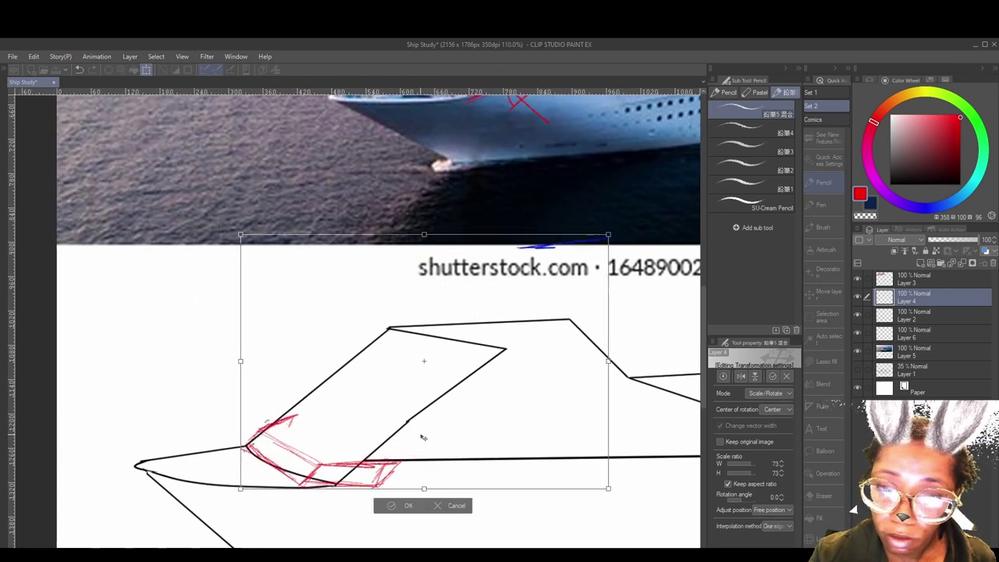
{"action": "left_click_drag", "start_coordinate": [546, 494], "coordinate": [555, 487]}
{"action": "left_click_drag", "start_coordinate": [422, 437], "coordinate": [408, 424]}
{"action": "key", "text": "Return"}
- Trim the placed band's side and sketch further stepped tiers above it up the slanted block
{"action": "mouse_move", "coordinate": [379, 454]}
{"action": "left_mouse_down"}
{"action": "mouse_move", "coordinate": [357, 478]}
{"action": "mouse_move", "coordinate": [364, 454]}
{"action": "left_mouse_up"}
{"action": "left_click_drag", "start_coordinate": [363, 457], "coordinate": [348, 460]}
{"action": "mouse_move", "coordinate": [295, 393]}
{"action": "left_mouse_down"}
{"action": "mouse_move", "coordinate": [328, 425]}
{"action": "mouse_move", "coordinate": [346, 413]}
{"action": "mouse_move", "coordinate": [359, 441]}
{"action": "mouse_move", "coordinate": [447, 441]}
{"action": "mouse_move", "coordinate": [329, 445]}
{"action": "mouse_move", "coordinate": [409, 419]}
{"action": "mouse_move", "coordinate": [397, 448]}
{"action": "left_mouse_up"}
{"action": "left_click_drag", "start_coordinate": [424, 422], "coordinate": [361, 422]}
{"action": "key", "text": "ctrl+z"}
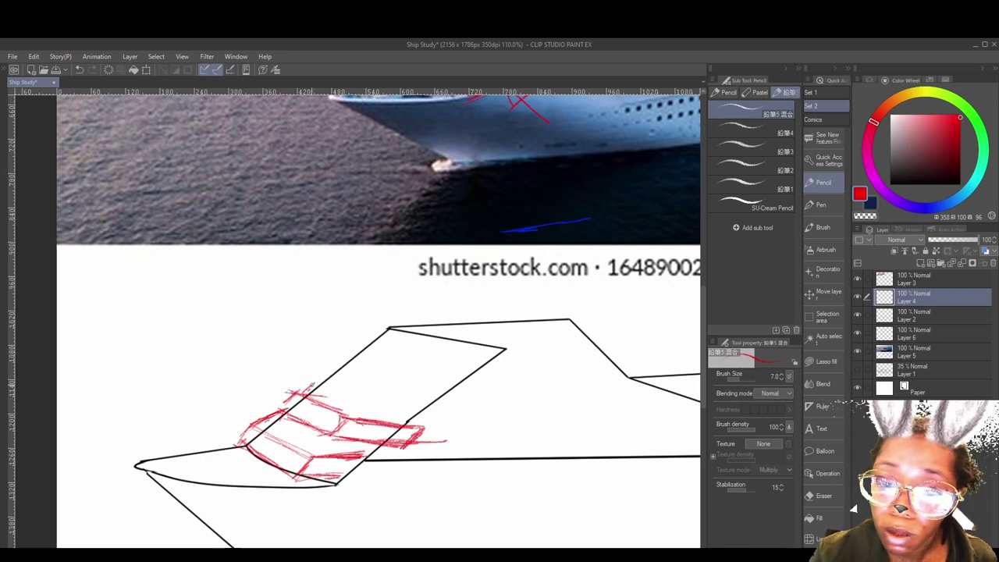
{"action": "left_click_drag", "start_coordinate": [326, 368], "coordinate": [387, 386]}
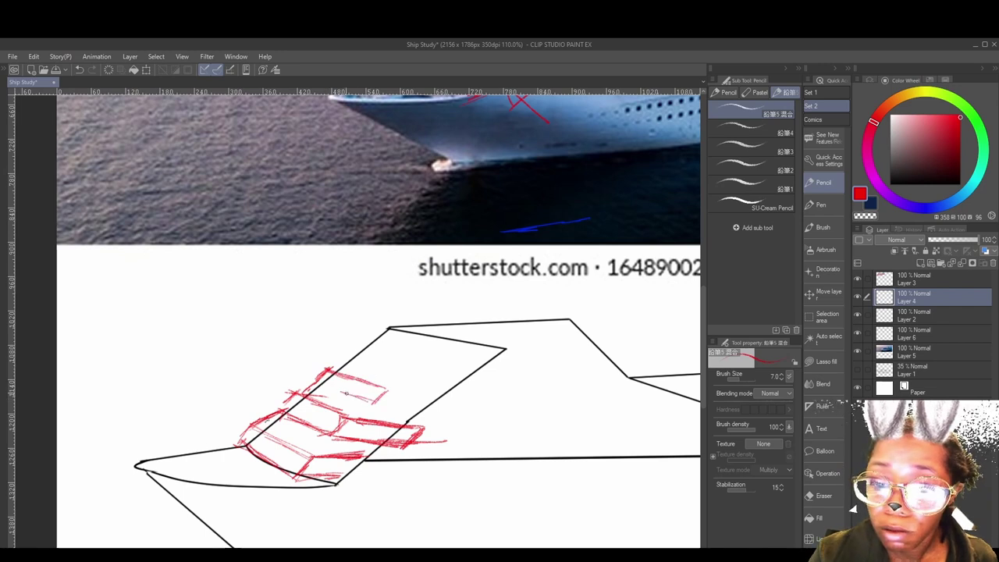
{"action": "left_click_drag", "start_coordinate": [313, 389], "coordinate": [331, 369]}
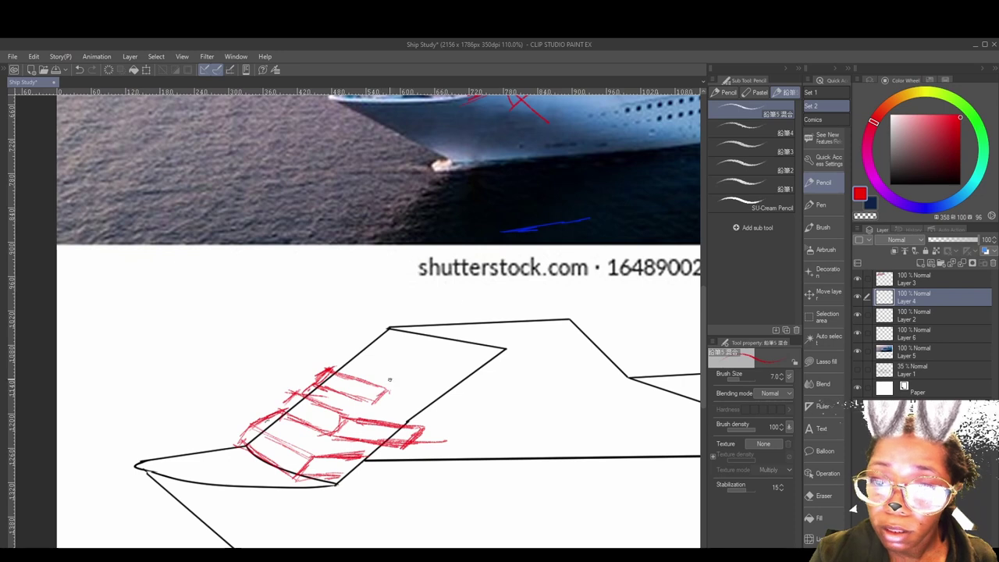
- Mark the slanted edge of the stacked front decks in red on the reference photo
{"action": "left_click_drag", "start_coordinate": [489, 226], "coordinate": [423, 446]}
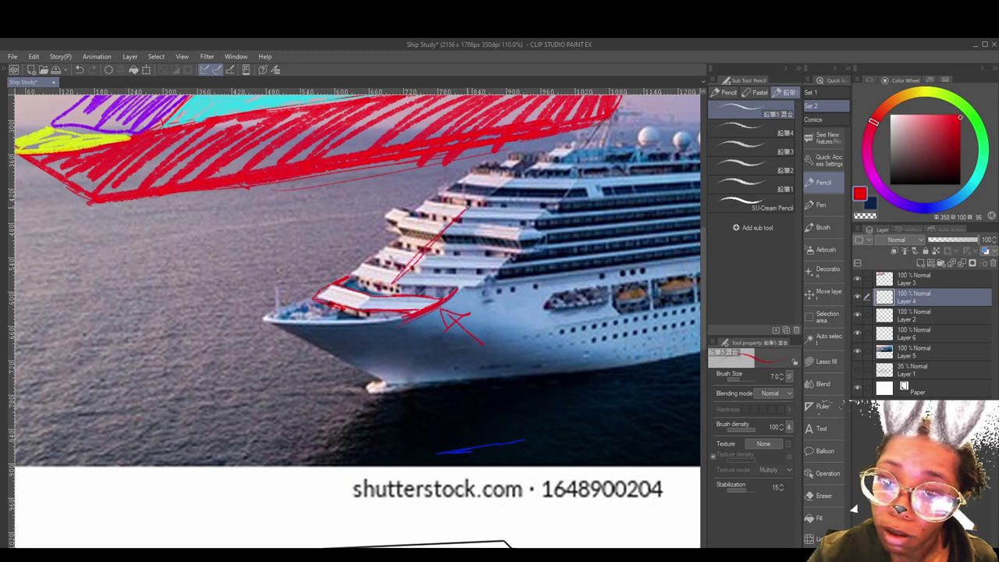
{"action": "mouse_move", "coordinate": [466, 208]}
{"action": "left_mouse_down"}
{"action": "mouse_move", "coordinate": [362, 311]}
{"action": "mouse_move", "coordinate": [462, 209]}
{"action": "mouse_move", "coordinate": [382, 245]}
{"action": "mouse_move", "coordinate": [323, 301]}
{"action": "mouse_move", "coordinate": [361, 308]}
{"action": "left_mouse_up"}
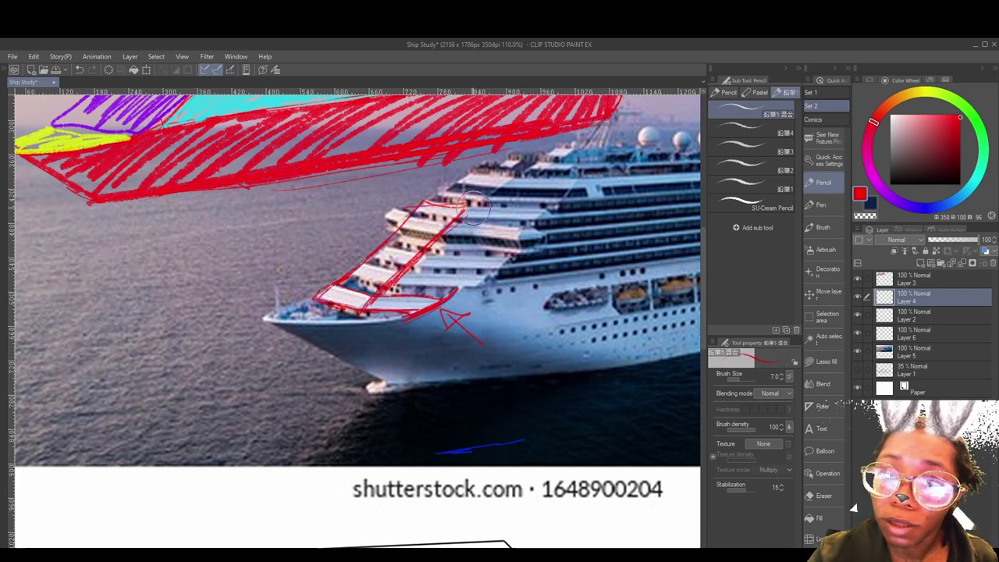
{"action": "left_click_drag", "start_coordinate": [468, 208], "coordinate": [360, 252]}
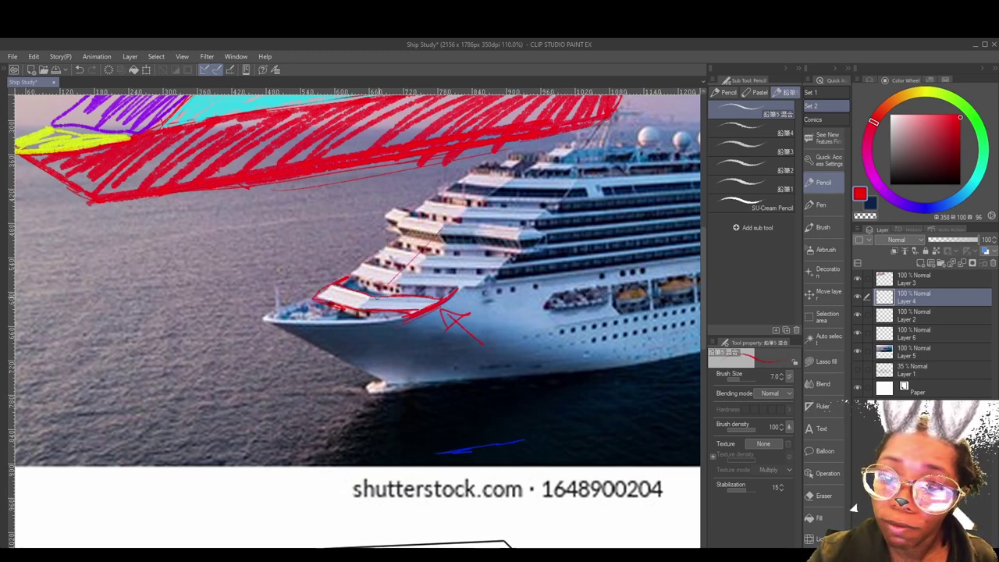
{"action": "left_click_drag", "start_coordinate": [429, 245], "coordinate": [376, 299]}
{"action": "mouse_move", "coordinate": [394, 415]}
{"action": "left_mouse_down"}
{"action": "mouse_move", "coordinate": [407, 381]}
{"action": "mouse_move", "coordinate": [444, 270]}
{"action": "mouse_move", "coordinate": [454, 174]}
{"action": "left_mouse_up"}
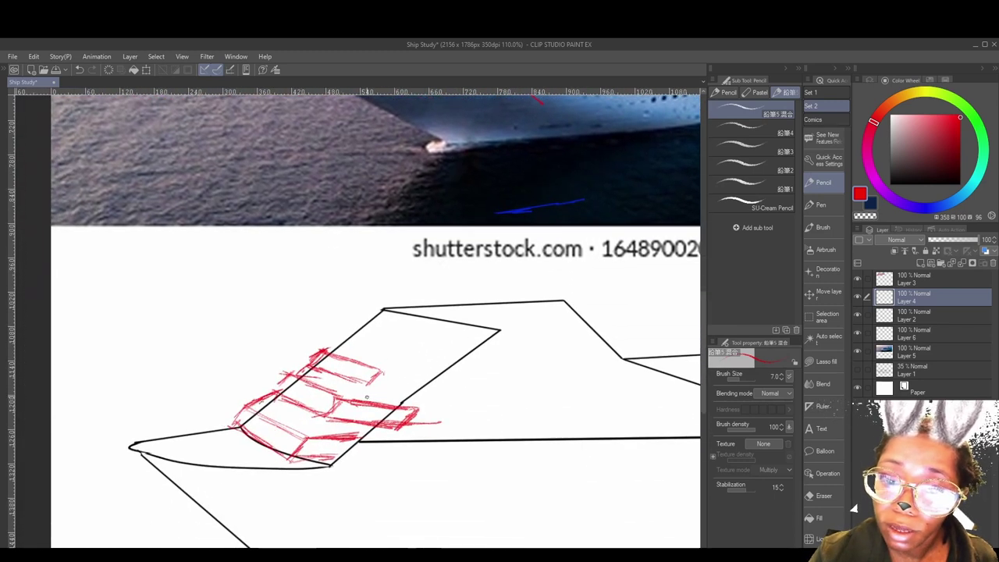
- Outline the slanted front face on the photo and sketch the same face up to the top corner of the drawn block
{"action": "left_click_drag", "start_coordinate": [298, 447], "coordinate": [381, 361]}
{"action": "mouse_move", "coordinate": [353, 398]}
{"action": "left_mouse_down"}
{"action": "mouse_move", "coordinate": [392, 354]}
{"action": "mouse_move", "coordinate": [312, 480]}
{"action": "mouse_move", "coordinate": [300, 511]}
{"action": "mouse_move", "coordinate": [351, 447]}
{"action": "mouse_move", "coordinate": [314, 522]}
{"action": "left_mouse_up"}
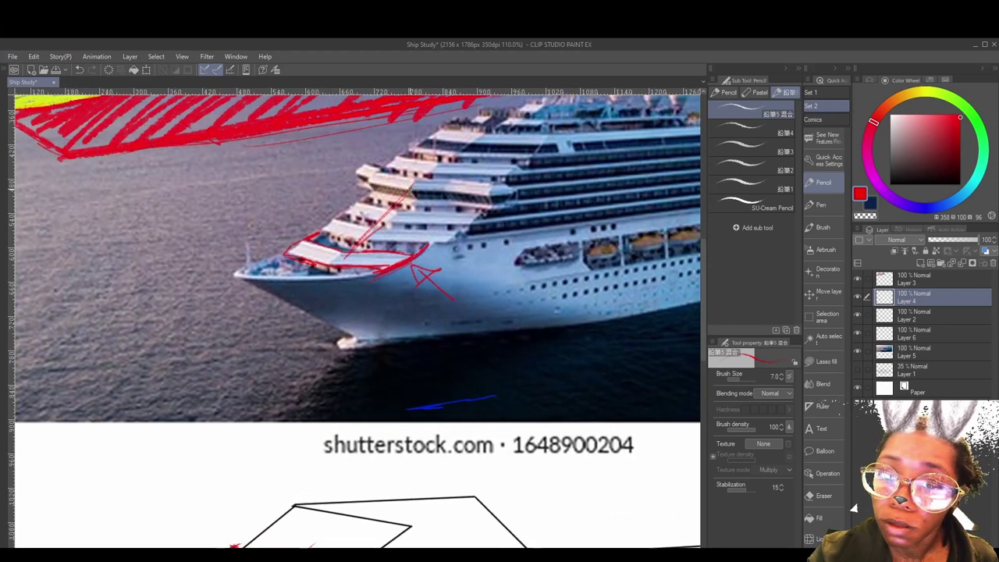
{"action": "mouse_move", "coordinate": [409, 190]}
{"action": "left_mouse_down"}
{"action": "mouse_move", "coordinate": [452, 154]}
{"action": "mouse_move", "coordinate": [412, 150]}
{"action": "mouse_move", "coordinate": [351, 201]}
{"action": "left_mouse_up"}
{"action": "left_click_drag", "start_coordinate": [396, 445], "coordinate": [424, 277]}
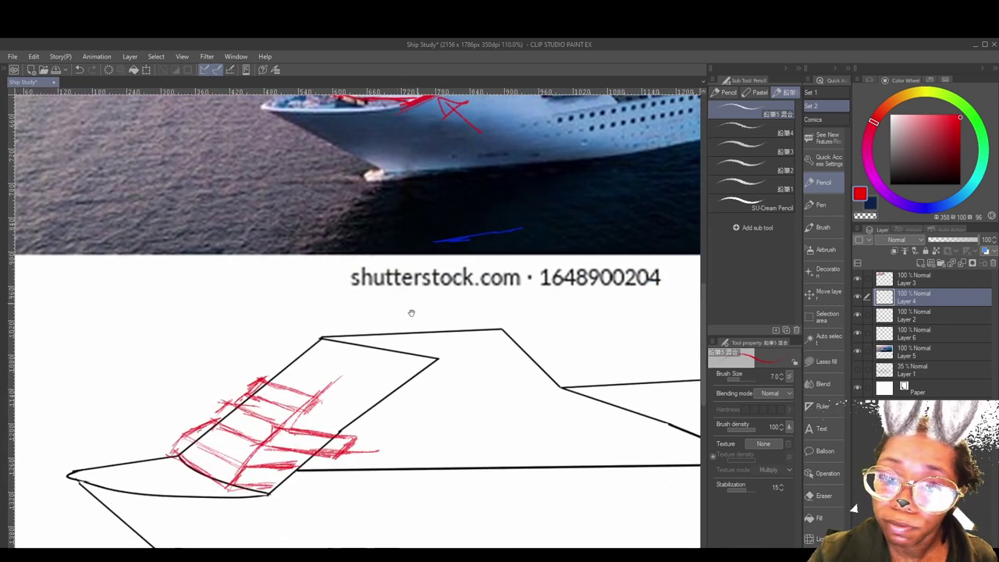
{"action": "left_click_drag", "start_coordinate": [315, 396], "coordinate": [364, 345]}
{"action": "left_click_drag", "start_coordinate": [364, 345], "coordinate": [346, 342]}
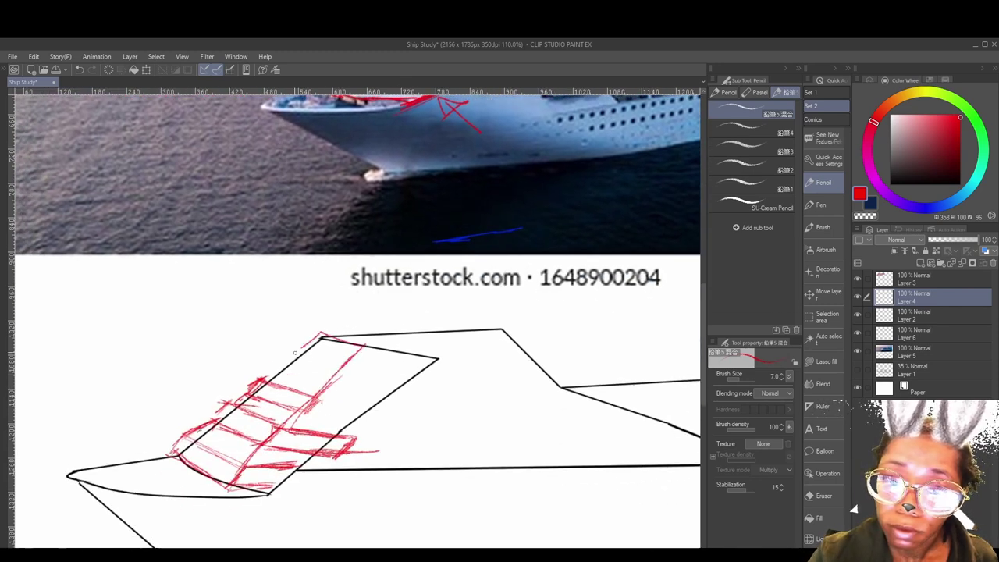
- Number the front deck tiers on the reference photo in red, from 1 at the lowest tier upward
{"action": "left_click_drag", "start_coordinate": [362, 419], "coordinate": [437, 463]}
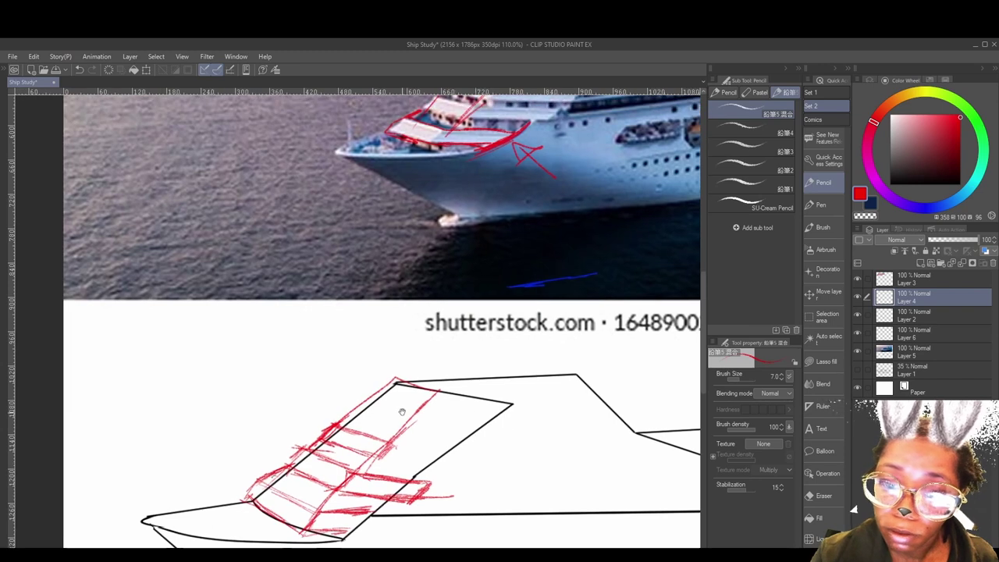
{"action": "left_click_drag", "start_coordinate": [398, 409], "coordinate": [335, 522]}
{"action": "left_click_drag", "start_coordinate": [415, 301], "coordinate": [365, 385]}
{"action": "left_click_drag", "start_coordinate": [313, 329], "coordinate": [311, 340]}
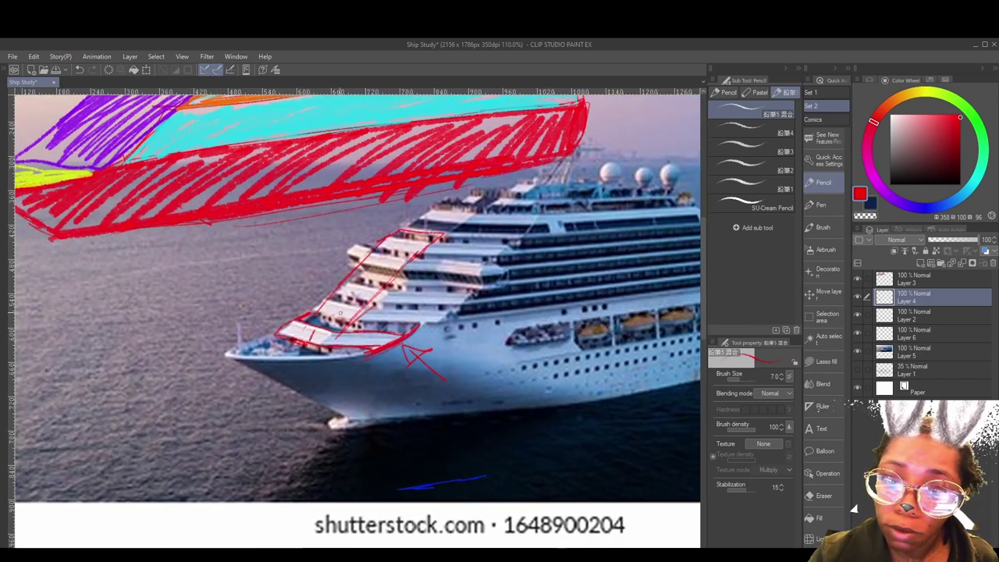
{"action": "mouse_move", "coordinate": [335, 305]}
{"action": "left_mouse_down"}
{"action": "mouse_move", "coordinate": [344, 313]}
{"action": "mouse_move", "coordinate": [362, 298]}
{"action": "left_mouse_up"}
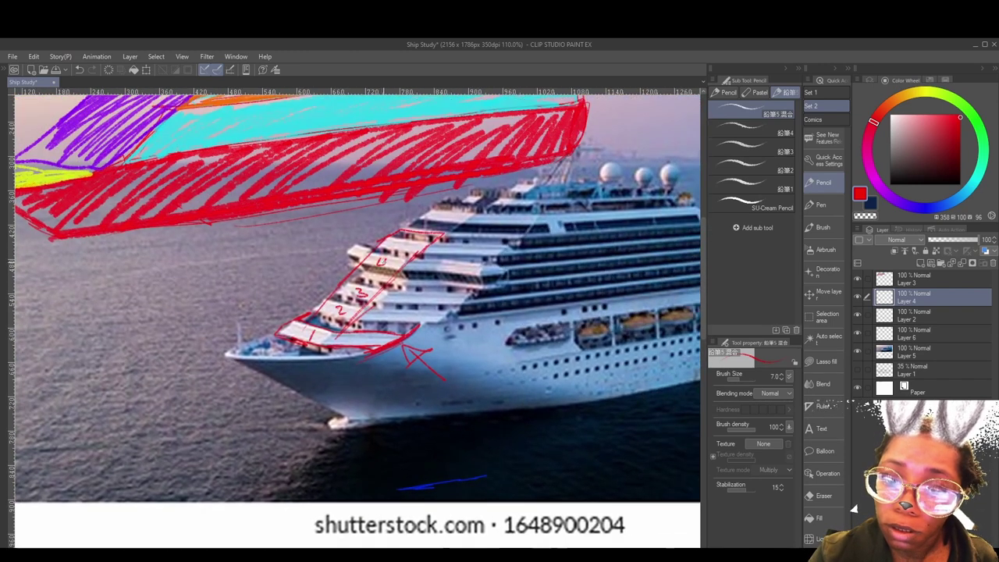
{"action": "mouse_move", "coordinate": [383, 260]}
{"action": "left_mouse_down"}
{"action": "mouse_move", "coordinate": [381, 271]}
{"action": "mouse_move", "coordinate": [398, 254]}
{"action": "left_mouse_up"}
- Sketch another side band on the upper tier, extending from the slanted front face toward the stern
{"action": "mouse_move", "coordinate": [392, 481]}
{"action": "left_mouse_down"}
{"action": "mouse_move", "coordinate": [464, 267]}
{"action": "mouse_move", "coordinate": [465, 215]}
{"action": "left_mouse_up"}
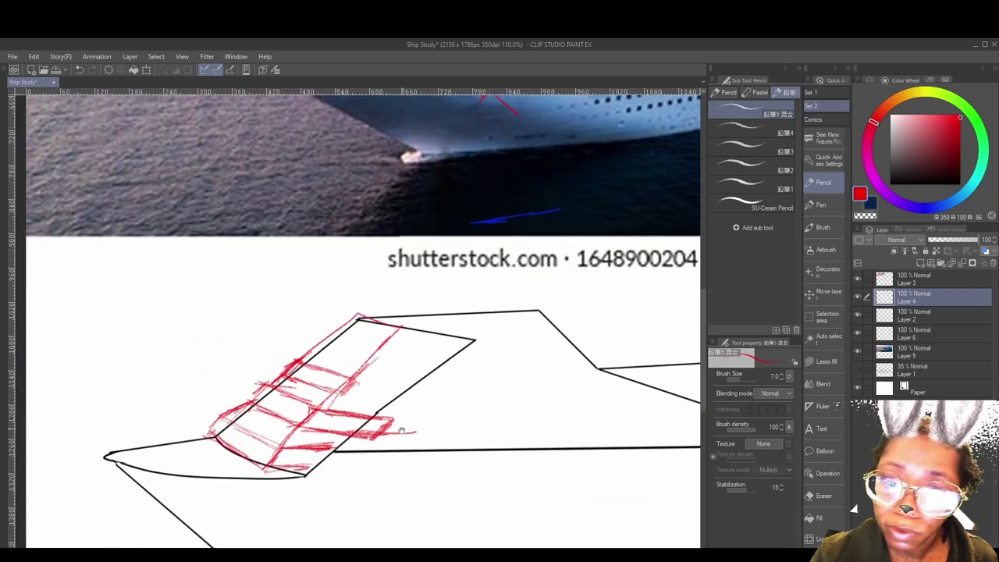
{"action": "left_click_drag", "start_coordinate": [417, 370], "coordinate": [345, 520]}
{"action": "mouse_move", "coordinate": [358, 473]}
{"action": "left_mouse_down"}
{"action": "mouse_move", "coordinate": [383, 313]}
{"action": "mouse_move", "coordinate": [390, 380]}
{"action": "mouse_move", "coordinate": [323, 521]}
{"action": "mouse_move", "coordinate": [319, 412]}
{"action": "mouse_move", "coordinate": [340, 402]}
{"action": "mouse_move", "coordinate": [402, 423]}
{"action": "left_mouse_up"}
{"action": "left_click_drag", "start_coordinate": [331, 428], "coordinate": [398, 437]}
{"action": "left_click_drag", "start_coordinate": [446, 467], "coordinate": [455, 431]}
{"action": "left_click_drag", "start_coordinate": [299, 469], "coordinate": [334, 428]}
- On Layer 2, replace the slanted block's pointed lower corner with a smooth inked curve joining the bow edge to the deck line
{"action": "left_click", "coordinate": [858, 315]}
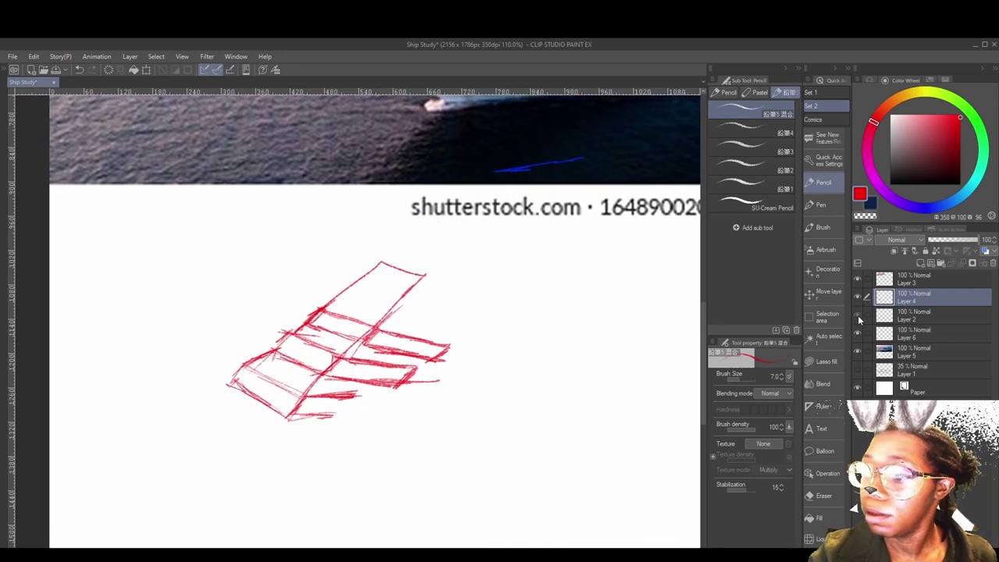
{"action": "left_click", "coordinate": [858, 315]}
{"action": "left_click", "coordinate": [913, 315]}
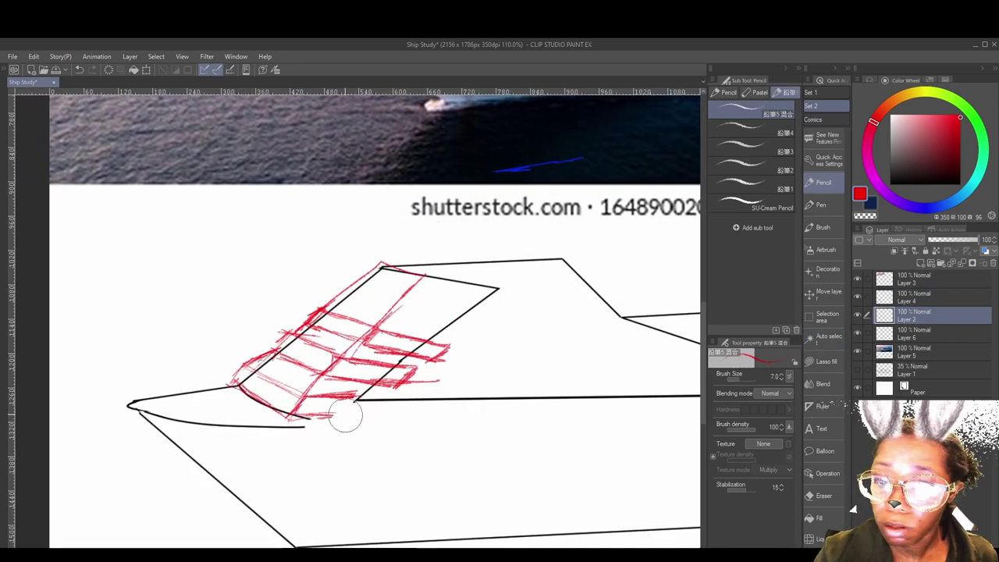
{"action": "left_click", "coordinate": [821, 205]}
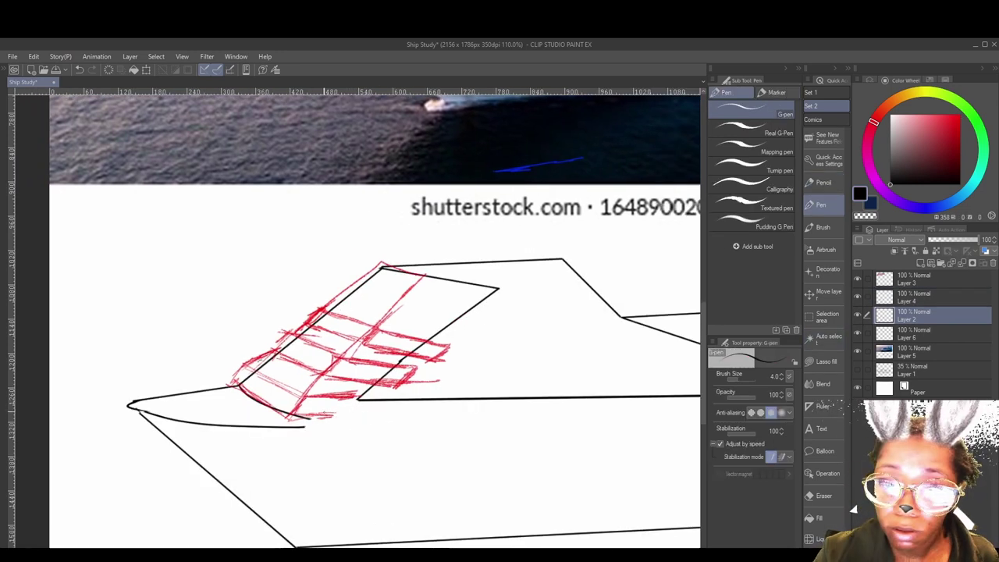
{"action": "mouse_move", "coordinate": [290, 427]}
{"action": "left_mouse_down"}
{"action": "mouse_move", "coordinate": [366, 392]}
{"action": "mouse_move", "coordinate": [323, 420]}
{"action": "left_mouse_up"}
{"action": "mouse_move", "coordinate": [302, 425]}
{"action": "left_mouse_down"}
{"action": "mouse_move", "coordinate": [349, 416]}
{"action": "mouse_move", "coordinate": [360, 397]}
{"action": "left_mouse_up"}
{"action": "left_click_drag", "start_coordinate": [336, 416], "coordinate": [372, 385]}
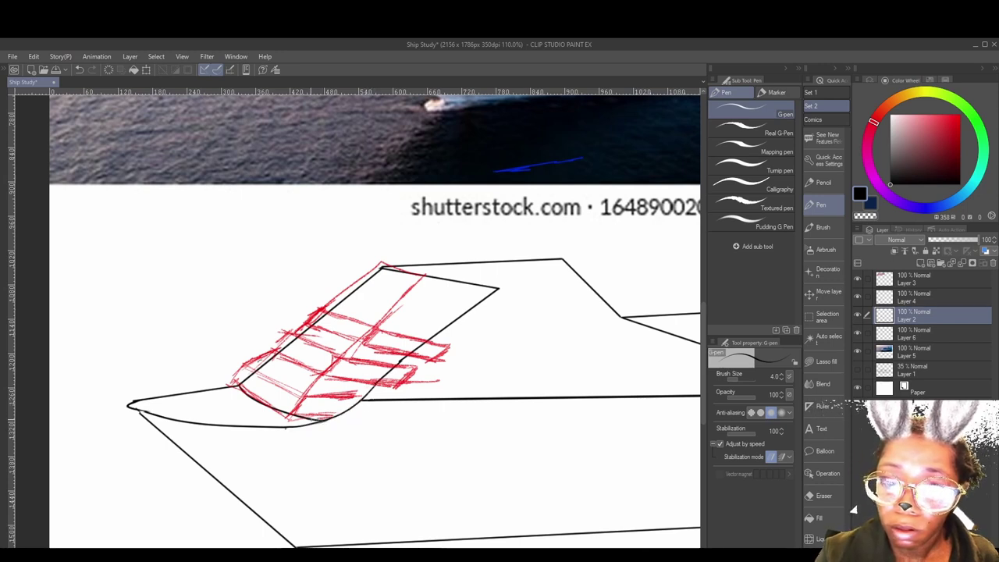
- On Layer 4, erase the rough red middle and upper tiers from the slanted block
{"action": "left_click_drag", "start_coordinate": [456, 459], "coordinate": [463, 478]}
{"action": "left_click", "coordinate": [901, 279]}
{"action": "left_click", "coordinate": [857, 278]}
{"action": "left_click", "coordinate": [858, 279]}
{"action": "left_click", "coordinate": [905, 296]}
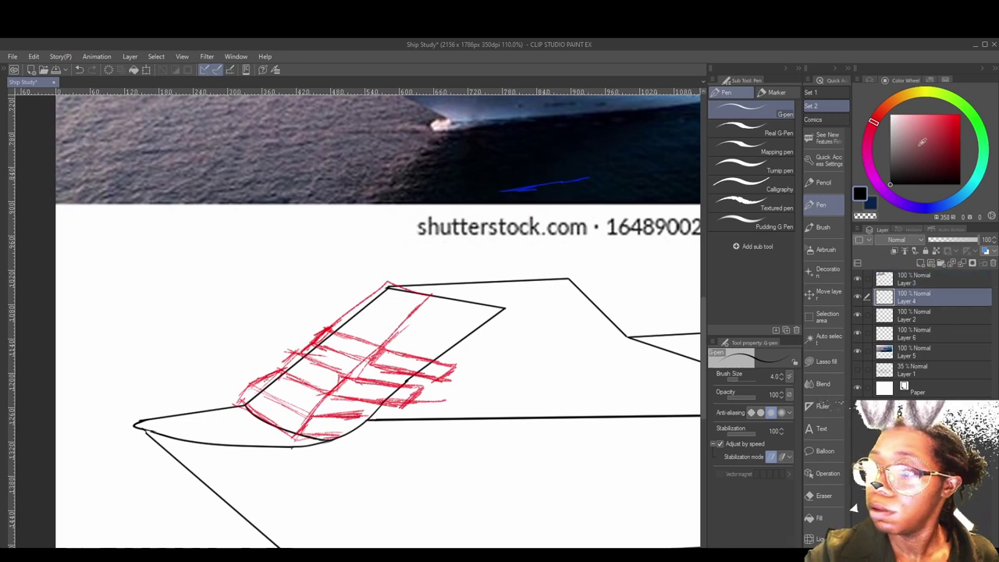
{"action": "key", "text": "p"}
{"action": "mouse_move", "coordinate": [442, 380]}
{"action": "left_mouse_down"}
{"action": "mouse_move", "coordinate": [407, 443]}
{"action": "mouse_move", "coordinate": [416, 451]}
{"action": "left_mouse_up"}
{"action": "left_click_drag", "start_coordinate": [346, 522], "coordinate": [368, 484]}
{"action": "left_click_drag", "start_coordinate": [412, 434], "coordinate": [285, 395]}
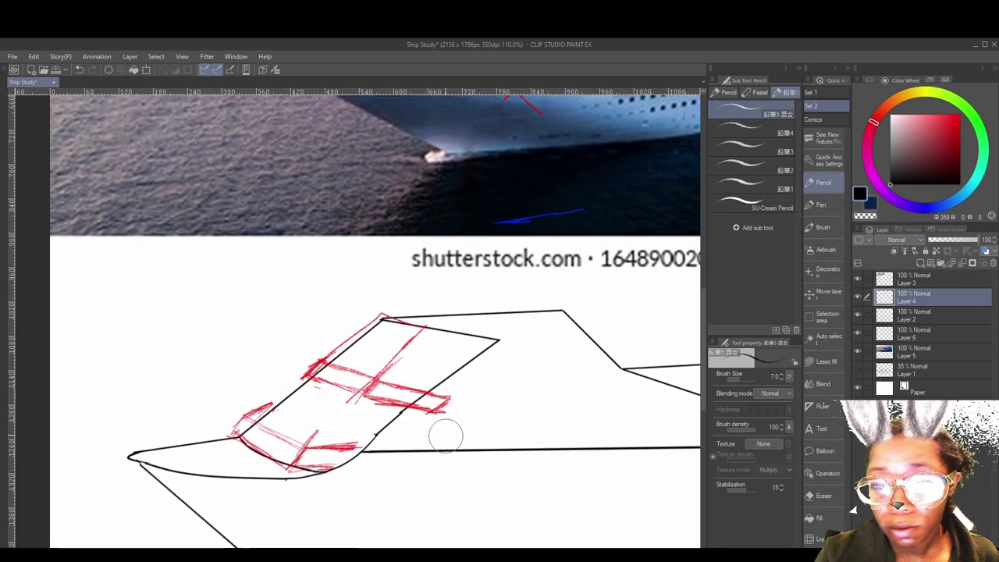
{"action": "left_click_drag", "start_coordinate": [446, 408], "coordinate": [306, 367]}
{"action": "mouse_move", "coordinate": [280, 434]}
{"action": "left_mouse_down"}
{"action": "mouse_move", "coordinate": [302, 372]}
{"action": "mouse_move", "coordinate": [348, 409]}
{"action": "left_mouse_up"}
- Pick up the red of the sketch and redraw the middle tier across the slanted block
{"action": "left_click", "coordinate": [287, 385], "text": "alt"}
{"action": "left_click_drag", "start_coordinate": [295, 371], "coordinate": [365, 393]}
{"action": "mouse_move", "coordinate": [316, 353]}
{"action": "left_mouse_down"}
{"action": "mouse_move", "coordinate": [387, 379]}
{"action": "mouse_move", "coordinate": [312, 369]}
{"action": "left_mouse_up"}
- Sketch an overhanging tier near the top of the slanted block, with a box-ended wing extending toward the stern
{"action": "left_click_drag", "start_coordinate": [360, 316], "coordinate": [348, 333]}
{"action": "mouse_move", "coordinate": [355, 318]}
{"action": "left_mouse_down"}
{"action": "mouse_move", "coordinate": [398, 329]}
{"action": "mouse_move", "coordinate": [401, 348]}
{"action": "left_mouse_up"}
{"action": "mouse_move", "coordinate": [351, 330]}
{"action": "left_mouse_down"}
{"action": "mouse_move", "coordinate": [491, 348]}
{"action": "mouse_move", "coordinate": [491, 362]}
{"action": "mouse_move", "coordinate": [510, 369]}
{"action": "left_mouse_up"}
{"action": "mouse_move", "coordinate": [347, 334]}
{"action": "left_mouse_down"}
{"action": "mouse_move", "coordinate": [356, 348]}
{"action": "mouse_move", "coordinate": [399, 362]}
{"action": "mouse_move", "coordinate": [429, 354]}
{"action": "left_mouse_up"}
{"action": "mouse_move", "coordinate": [431, 342]}
{"action": "left_mouse_down"}
{"action": "mouse_move", "coordinate": [432, 357]}
{"action": "mouse_move", "coordinate": [465, 372]}
{"action": "mouse_move", "coordinate": [493, 379]}
{"action": "mouse_move", "coordinate": [501, 369]}
{"action": "left_mouse_up"}
{"action": "mouse_move", "coordinate": [496, 363]}
{"action": "left_mouse_down"}
{"action": "mouse_move", "coordinate": [475, 360]}
{"action": "mouse_move", "coordinate": [506, 364]}
{"action": "mouse_move", "coordinate": [485, 382]}
{"action": "left_mouse_up"}
{"action": "left_click_drag", "start_coordinate": [504, 351], "coordinate": [507, 379]}
{"action": "left_click_drag", "start_coordinate": [442, 333], "coordinate": [504, 352]}
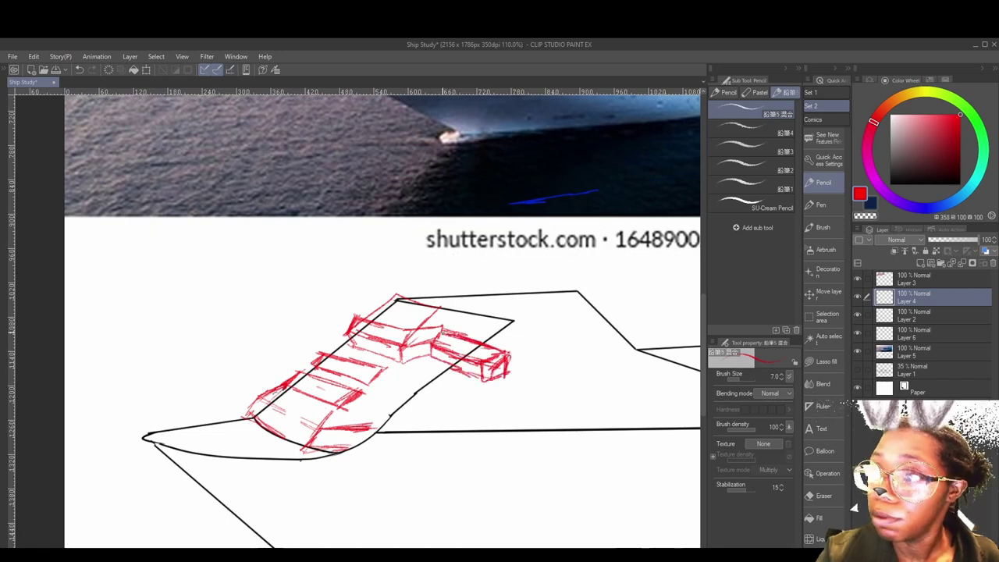
- Sketch the top deck band from the block's upper front corner along the side to the sloping rear edge
{"action": "mouse_move", "coordinate": [374, 314]}
{"action": "left_mouse_down"}
{"action": "mouse_move", "coordinate": [397, 296]}
{"action": "mouse_move", "coordinate": [505, 311]}
{"action": "left_mouse_up"}
{"action": "mouse_move", "coordinate": [484, 307]}
{"action": "left_mouse_down"}
{"action": "mouse_move", "coordinate": [397, 322]}
{"action": "mouse_move", "coordinate": [511, 323]}
{"action": "left_mouse_up"}
{"action": "mouse_move", "coordinate": [511, 322]}
{"action": "left_mouse_down"}
{"action": "mouse_move", "coordinate": [445, 313]}
{"action": "mouse_move", "coordinate": [472, 343]}
{"action": "mouse_move", "coordinate": [362, 343]}
{"action": "left_mouse_up"}
{"action": "left_click_drag", "start_coordinate": [355, 321], "coordinate": [361, 342]}
{"action": "left_click_drag", "start_coordinate": [345, 356], "coordinate": [459, 390]}
{"action": "left_click_drag", "start_coordinate": [471, 376], "coordinate": [343, 344]}
{"action": "left_click_drag", "start_coordinate": [375, 447], "coordinate": [448, 395]}
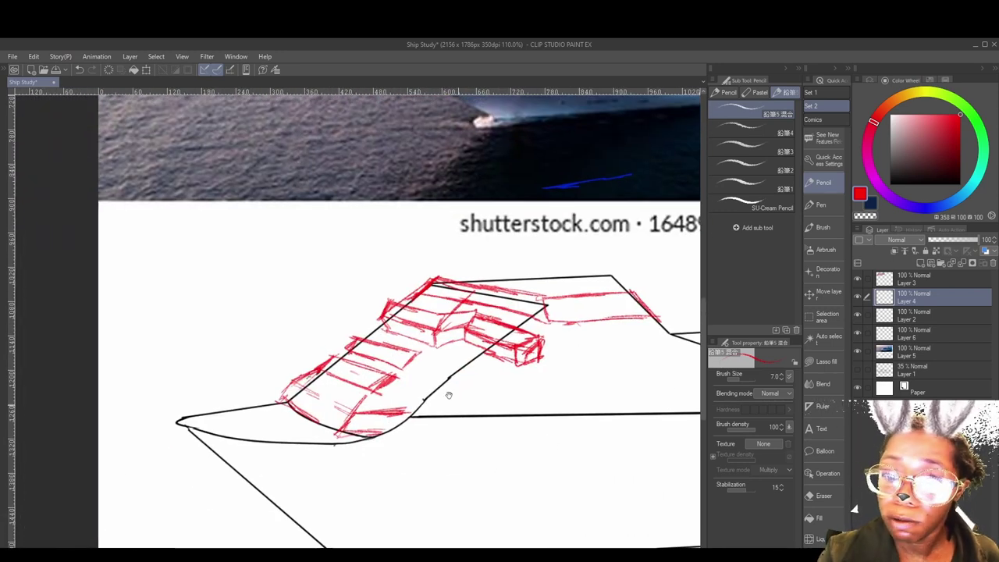
- Add red side panels to the middle tiers, extending from the slanted front face toward the stern
{"action": "left_click_drag", "start_coordinate": [415, 355], "coordinate": [477, 358]}
{"action": "mouse_move", "coordinate": [481, 358]}
{"action": "left_mouse_down"}
{"action": "mouse_move", "coordinate": [473, 374]}
{"action": "mouse_move", "coordinate": [402, 369]}
{"action": "left_mouse_up"}
{"action": "mouse_move", "coordinate": [394, 377]}
{"action": "left_mouse_down"}
{"action": "mouse_move", "coordinate": [396, 346]}
{"action": "mouse_move", "coordinate": [473, 350]}
{"action": "mouse_move", "coordinate": [461, 370]}
{"action": "left_mouse_up"}
{"action": "left_click_drag", "start_coordinate": [460, 370], "coordinate": [392, 362]}
{"action": "left_click_drag", "start_coordinate": [388, 402], "coordinate": [403, 396]}
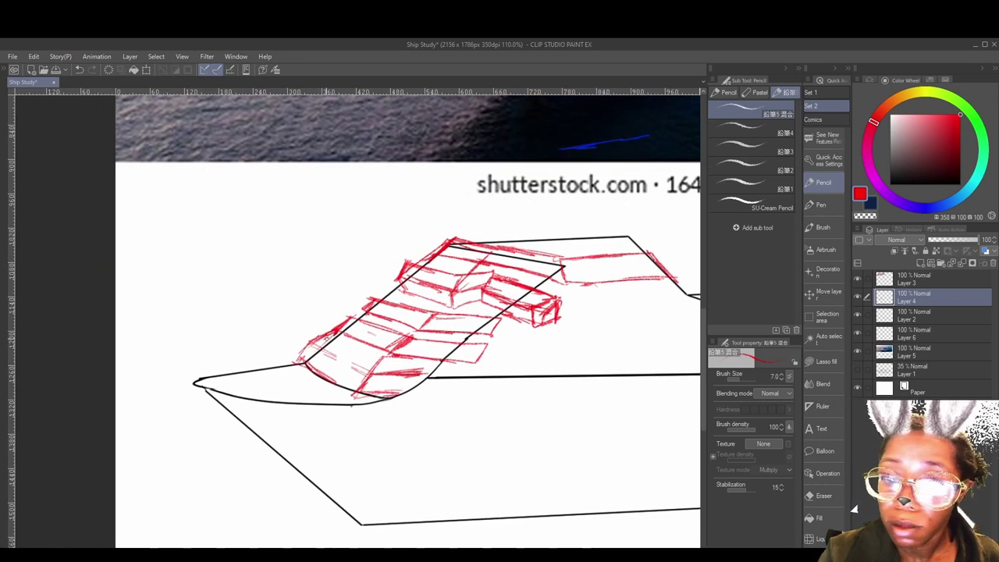
- Reinforce the lowest tier's edges and curved base, and sketch a mast and small deck shapes on the bow
{"action": "left_click_drag", "start_coordinate": [358, 345], "coordinate": [305, 369]}
{"action": "mouse_move", "coordinate": [371, 366]}
{"action": "left_mouse_down"}
{"action": "mouse_move", "coordinate": [348, 390]}
{"action": "mouse_move", "coordinate": [407, 390]}
{"action": "left_mouse_up"}
{"action": "mouse_move", "coordinate": [371, 382]}
{"action": "left_mouse_down"}
{"action": "mouse_move", "coordinate": [426, 376]}
{"action": "mouse_move", "coordinate": [435, 365]}
{"action": "left_mouse_up"}
{"action": "mouse_move", "coordinate": [344, 411]}
{"action": "left_mouse_down"}
{"action": "mouse_move", "coordinate": [406, 395]}
{"action": "mouse_move", "coordinate": [437, 370]}
{"action": "left_mouse_up"}
{"action": "mouse_move", "coordinate": [443, 426]}
{"action": "left_mouse_down"}
{"action": "mouse_move", "coordinate": [437, 432]}
{"action": "mouse_move", "coordinate": [441, 420]}
{"action": "left_mouse_up"}
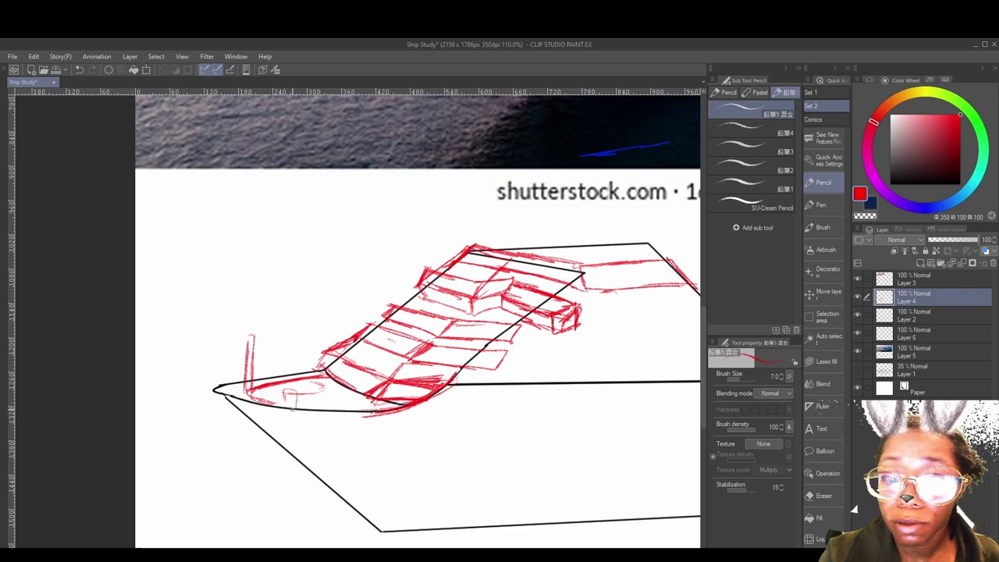
- Sketch diagonal contour lines from the bow deck down the hull and shade the area between them with hatching
{"action": "mouse_move", "coordinate": [439, 448]}
{"action": "left_mouse_down"}
{"action": "mouse_move", "coordinate": [350, 421]}
{"action": "mouse_move", "coordinate": [350, 400]}
{"action": "left_mouse_up"}
{"action": "left_click_drag", "start_coordinate": [253, 369], "coordinate": [331, 411]}
{"action": "left_click_drag", "start_coordinate": [265, 373], "coordinate": [350, 413]}
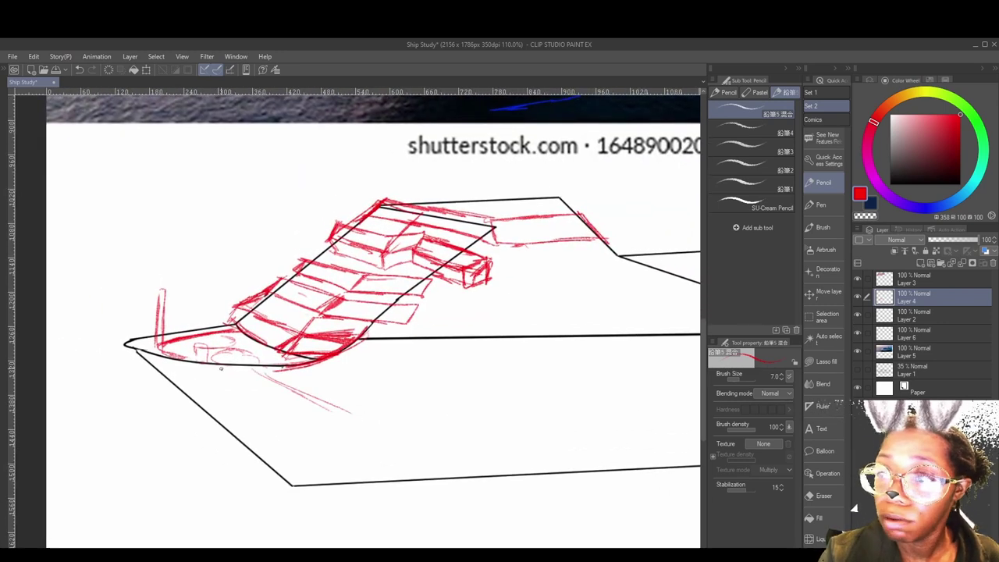
{"action": "left_click_drag", "start_coordinate": [148, 373], "coordinate": [181, 362]}
{"action": "left_click_drag", "start_coordinate": [192, 378], "coordinate": [242, 366]}
{"action": "left_click_drag", "start_coordinate": [212, 405], "coordinate": [255, 388]}
{"action": "left_click_drag", "start_coordinate": [220, 412], "coordinate": [259, 396]}
{"action": "left_click_drag", "start_coordinate": [236, 434], "coordinate": [306, 401]}
{"action": "left_click_drag", "start_coordinate": [297, 415], "coordinate": [371, 451]}
{"action": "left_click_drag", "start_coordinate": [262, 455], "coordinate": [337, 427]}
{"action": "left_click_drag", "start_coordinate": [234, 445], "coordinate": [308, 426]}
{"action": "left_click_drag", "start_coordinate": [246, 443], "coordinate": [314, 435]}
{"action": "left_click_drag", "start_coordinate": [256, 378], "coordinate": [326, 438]}
{"action": "left_click_drag", "start_coordinate": [451, 458], "coordinate": [326, 445]}
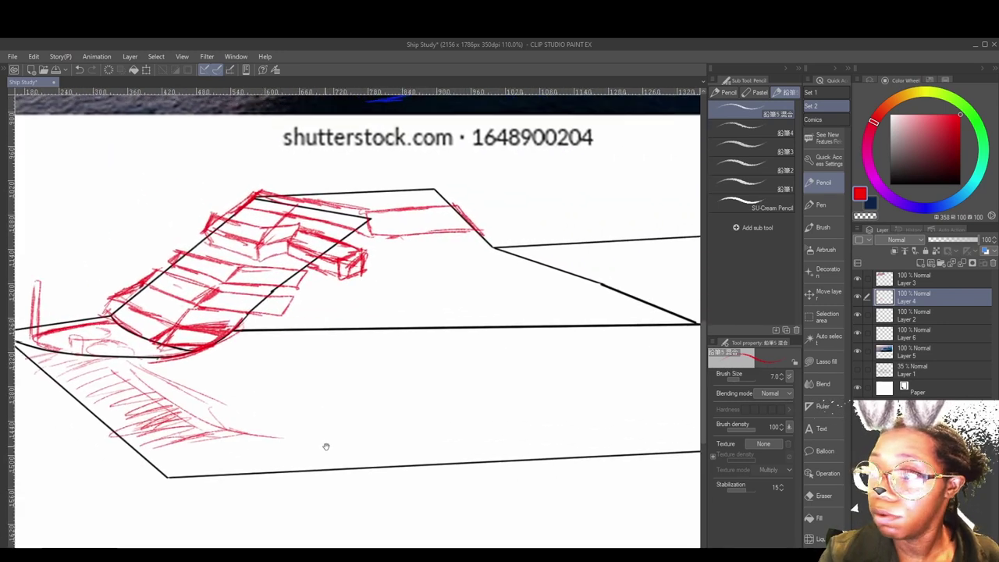
- Sketch the overhanging tier's opposite wing and add a row of small windows beneath the overhang
{"action": "mouse_move", "coordinate": [375, 347]}
{"action": "left_mouse_down"}
{"action": "mouse_move", "coordinate": [468, 470]}
{"action": "mouse_move", "coordinate": [490, 438]}
{"action": "left_mouse_up"}
{"action": "mouse_move", "coordinate": [499, 340]}
{"action": "left_mouse_down"}
{"action": "mouse_move", "coordinate": [562, 350]}
{"action": "mouse_move", "coordinate": [513, 392]}
{"action": "left_mouse_up"}
{"action": "left_click_drag", "start_coordinate": [310, 410], "coordinate": [340, 404]}
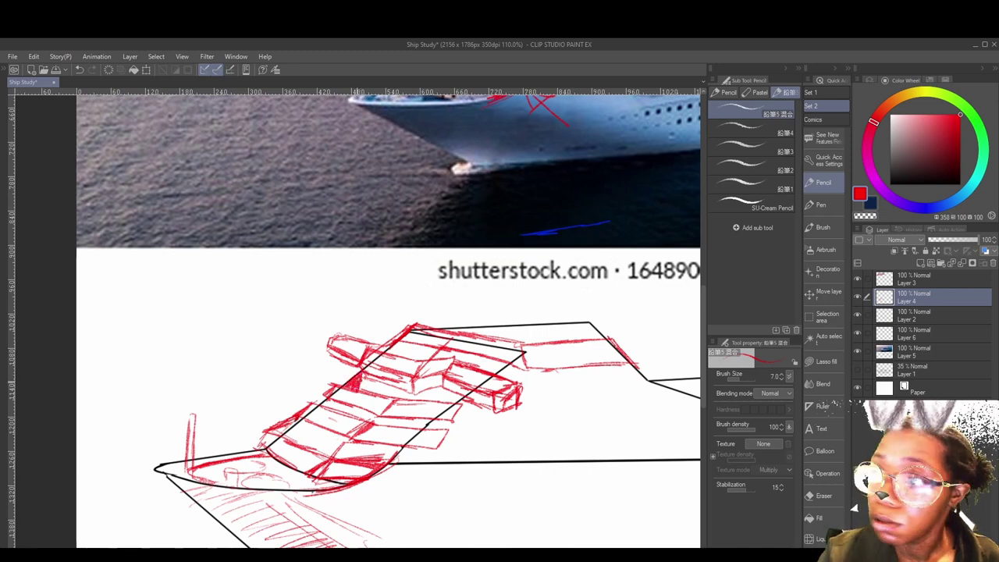
{"action": "left_click_drag", "start_coordinate": [360, 381], "coordinate": [400, 396]}
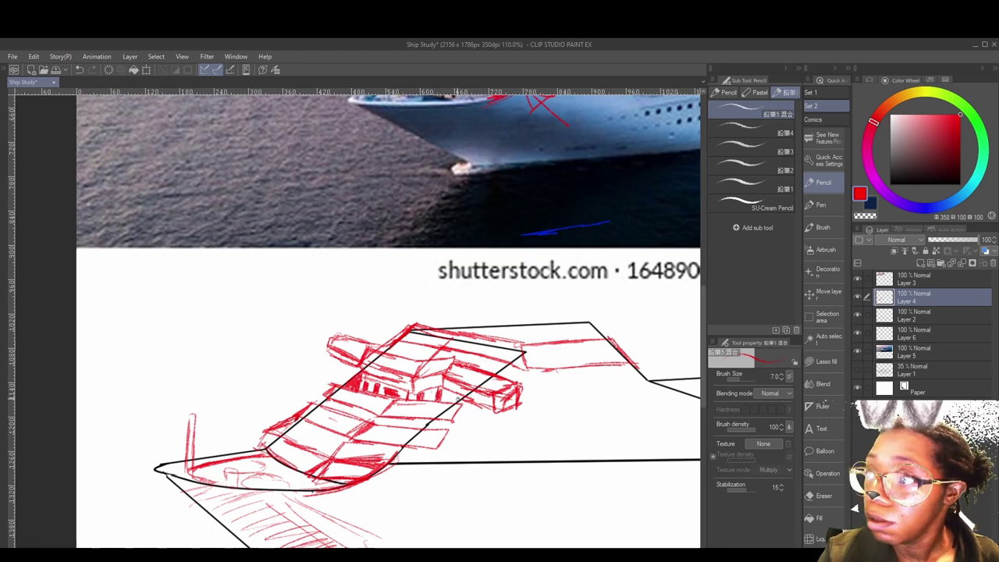
{"action": "mouse_move", "coordinate": [460, 390]}
{"action": "left_mouse_down"}
{"action": "mouse_move", "coordinate": [391, 371]}
{"action": "mouse_move", "coordinate": [420, 384]}
{"action": "left_mouse_up"}
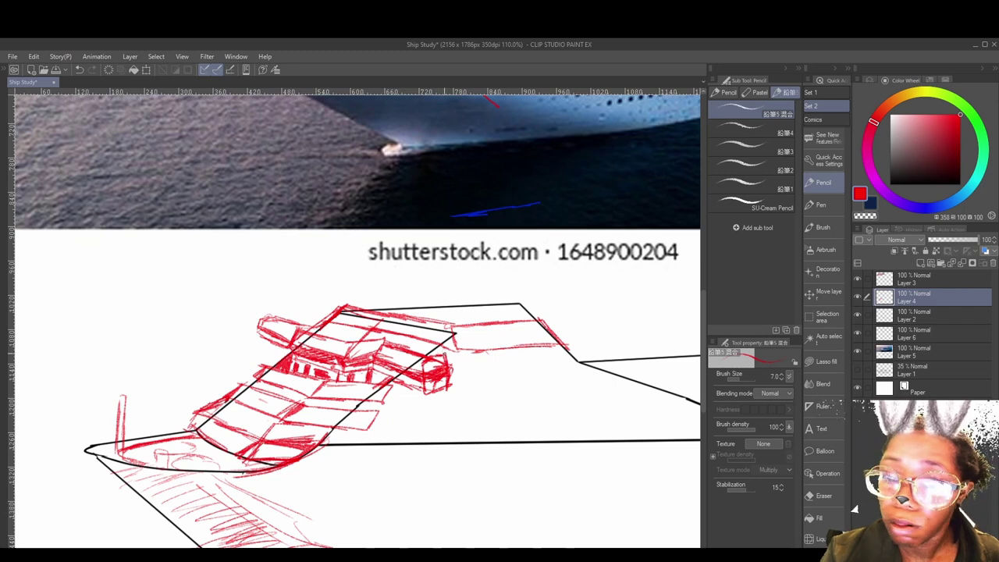
- Erase the red lines of the topmost tier and its side panels running toward the stern
{"action": "mouse_move", "coordinate": [450, 408]}
{"action": "left_mouse_down"}
{"action": "mouse_move", "coordinate": [429, 388]}
{"action": "mouse_move", "coordinate": [469, 385]}
{"action": "mouse_move", "coordinate": [351, 398]}
{"action": "mouse_move", "coordinate": [471, 456]}
{"action": "mouse_move", "coordinate": [429, 445]}
{"action": "mouse_move", "coordinate": [417, 475]}
{"action": "left_mouse_up"}
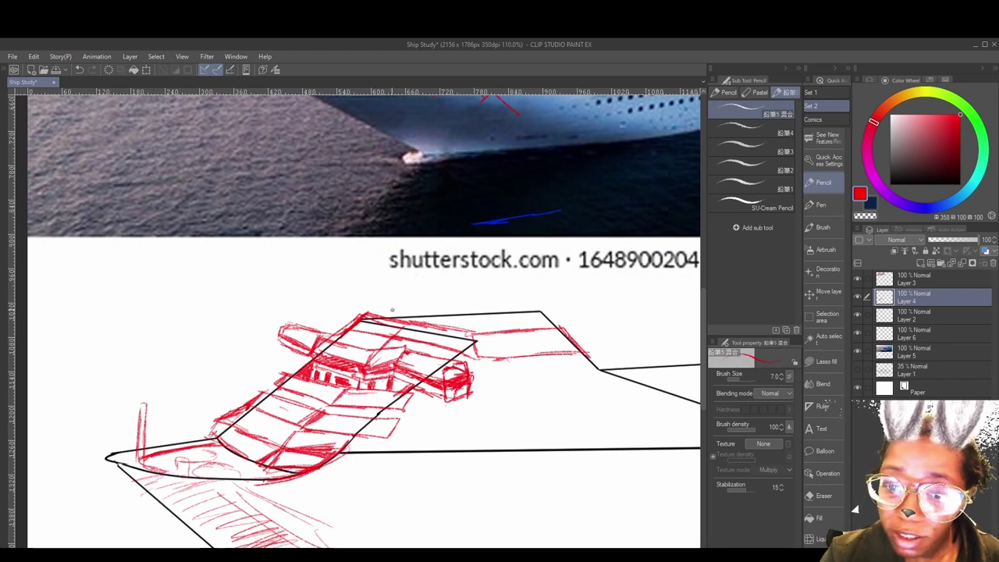
{"action": "left_click_drag", "start_coordinate": [457, 390], "coordinate": [414, 393]}
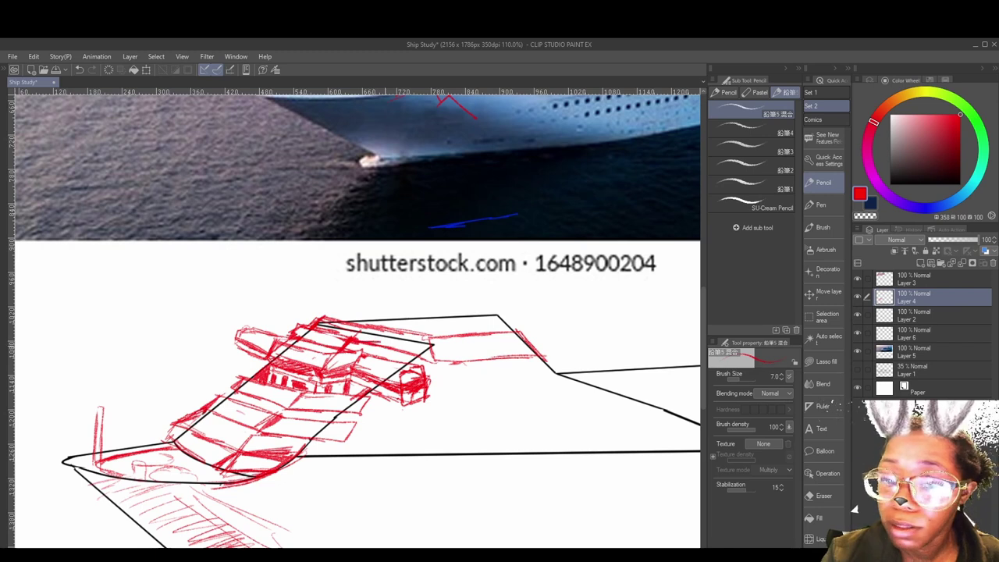
{"action": "left_click_drag", "start_coordinate": [376, 348], "coordinate": [432, 359]}
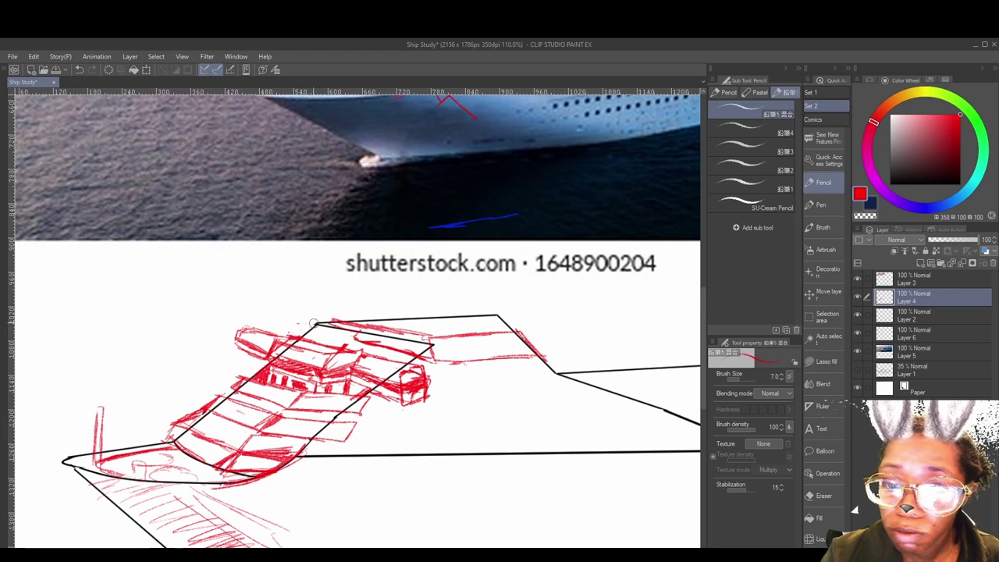
{"action": "mouse_move", "coordinate": [314, 323]}
{"action": "left_mouse_down"}
{"action": "mouse_move", "coordinate": [388, 329]}
{"action": "mouse_move", "coordinate": [405, 343]}
{"action": "mouse_move", "coordinate": [365, 341]}
{"action": "mouse_move", "coordinate": [436, 362]}
{"action": "mouse_move", "coordinate": [535, 350]}
{"action": "mouse_move", "coordinate": [432, 328]}
{"action": "mouse_move", "coordinate": [529, 331]}
{"action": "mouse_move", "coordinate": [480, 335]}
{"action": "left_mouse_up"}
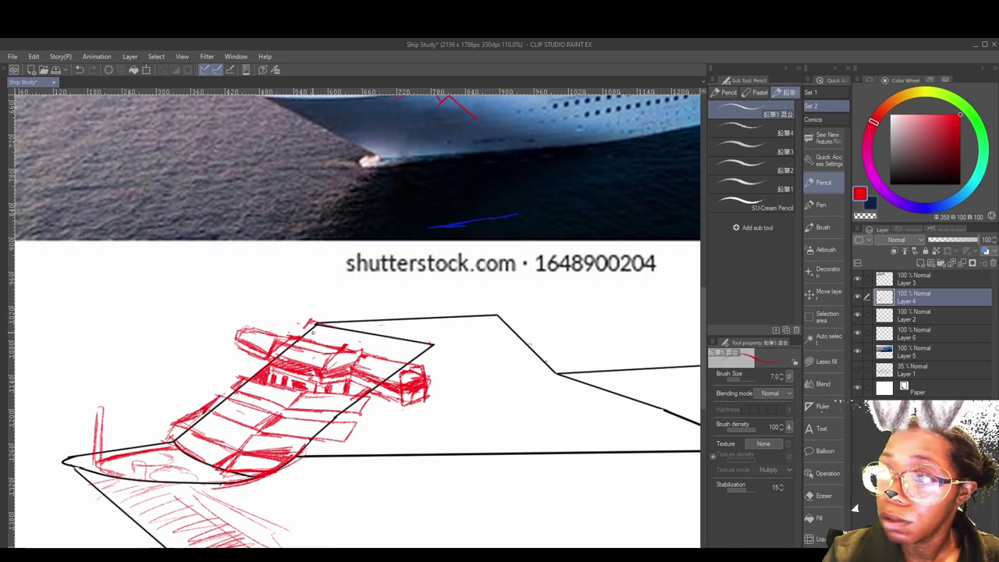
{"action": "mouse_move", "coordinate": [417, 420]}
{"action": "left_mouse_down"}
{"action": "mouse_move", "coordinate": [362, 410]}
{"action": "mouse_move", "coordinate": [397, 410]}
{"action": "left_mouse_up"}
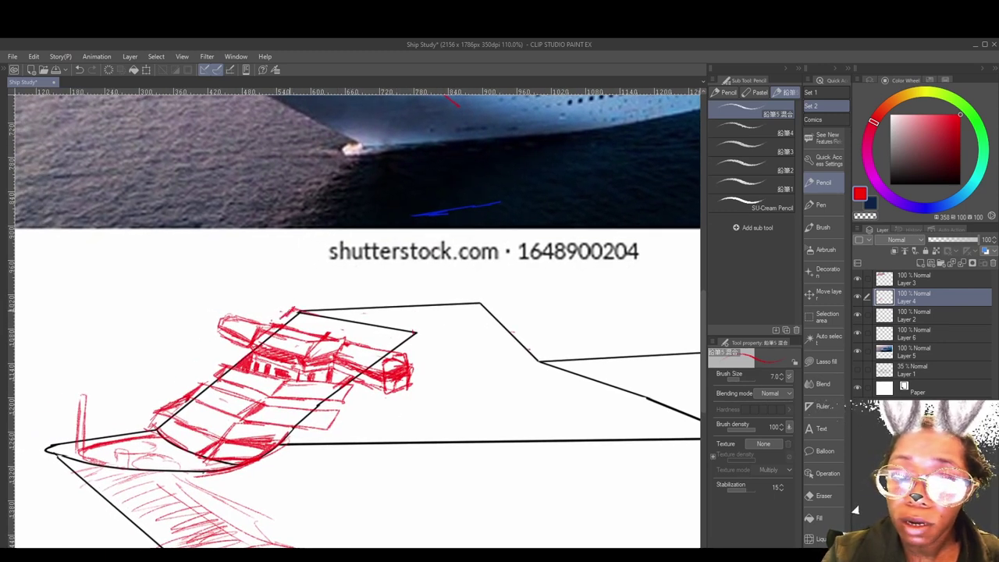
- Redraw the topmost tier's upper edge in red along the top of the slanted front face
{"action": "left_click_drag", "start_coordinate": [372, 383], "coordinate": [398, 412]}
{"action": "left_click_drag", "start_coordinate": [524, 437], "coordinate": [462, 284]}
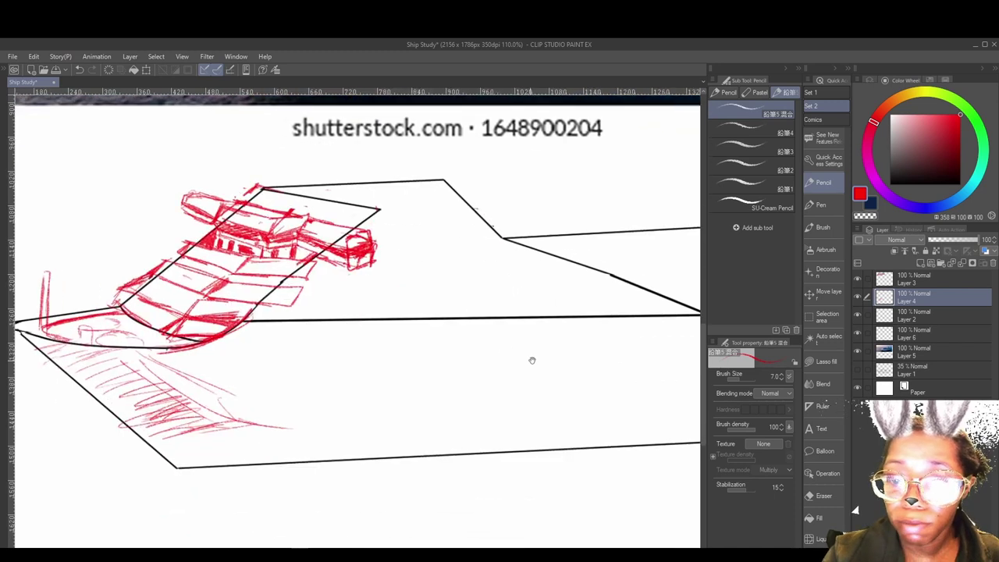
{"action": "left_click_drag", "start_coordinate": [488, 363], "coordinate": [495, 497]}
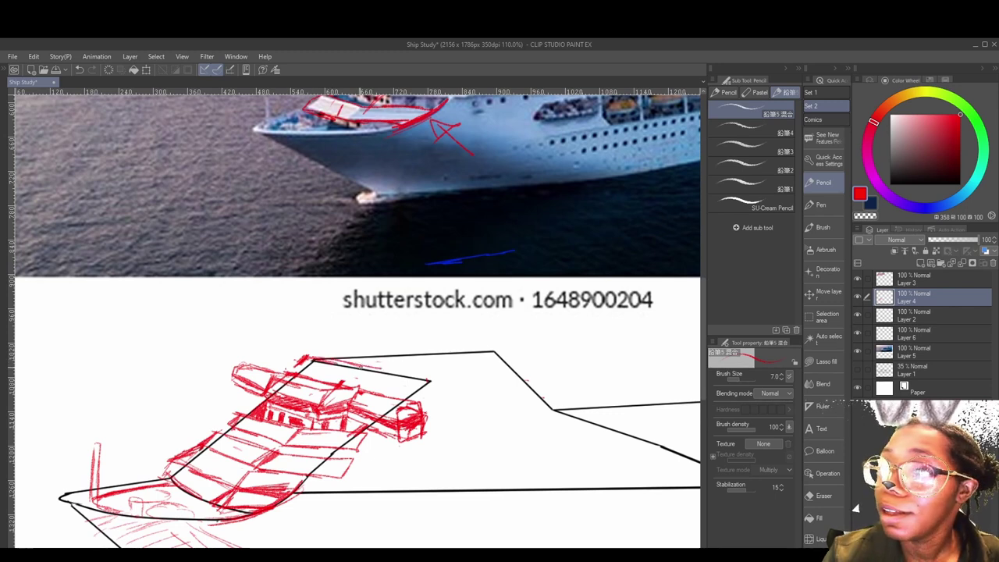
{"action": "left_click_drag", "start_coordinate": [351, 364], "coordinate": [395, 368]}
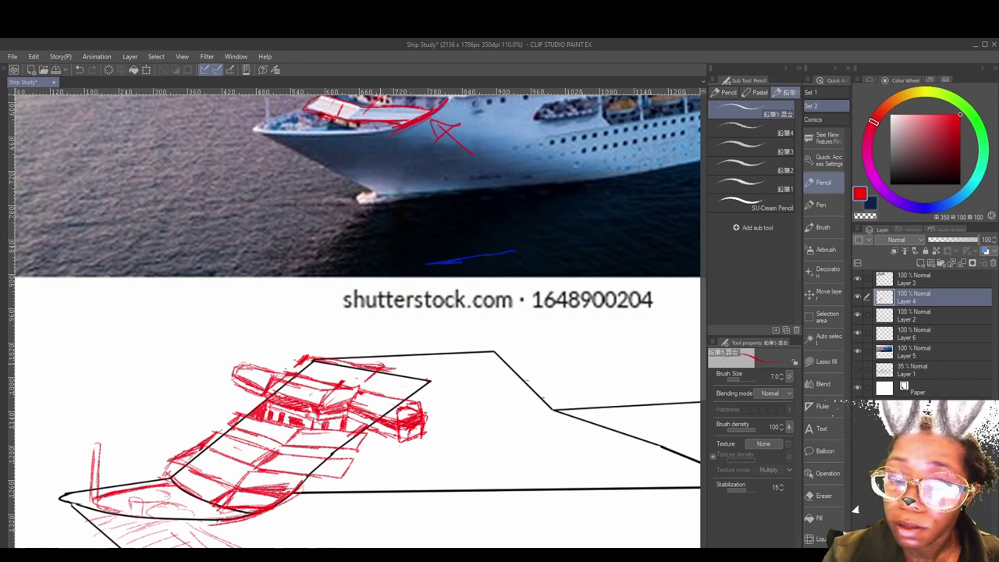
{"action": "mouse_move", "coordinate": [382, 366]}
{"action": "left_mouse_down"}
{"action": "mouse_move", "coordinate": [306, 355]}
{"action": "mouse_move", "coordinate": [369, 382]}
{"action": "left_mouse_up"}
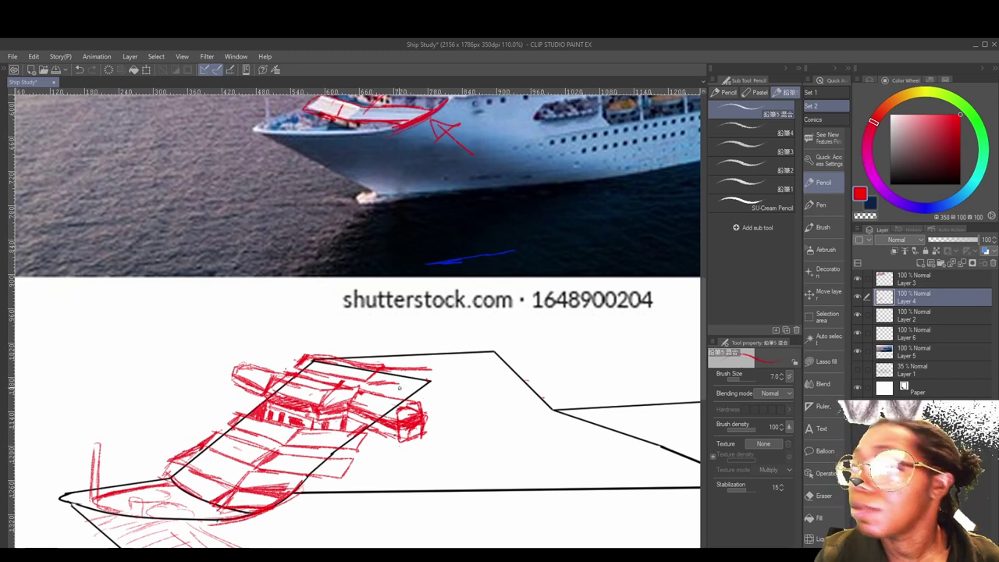
- Try to sketch a small angled side end on the topmost tier, using the cruise ship photo as reference
{"action": "left_click_drag", "start_coordinate": [469, 318], "coordinate": [376, 513]}
{"action": "mouse_move", "coordinate": [437, 221]}
{"action": "left_mouse_down"}
{"action": "mouse_move", "coordinate": [426, 233]}
{"action": "mouse_move", "coordinate": [443, 236]}
{"action": "mouse_move", "coordinate": [454, 213]}
{"action": "mouse_move", "coordinate": [450, 227]}
{"action": "left_mouse_up"}
{"action": "key", "text": "ctrl+z"}
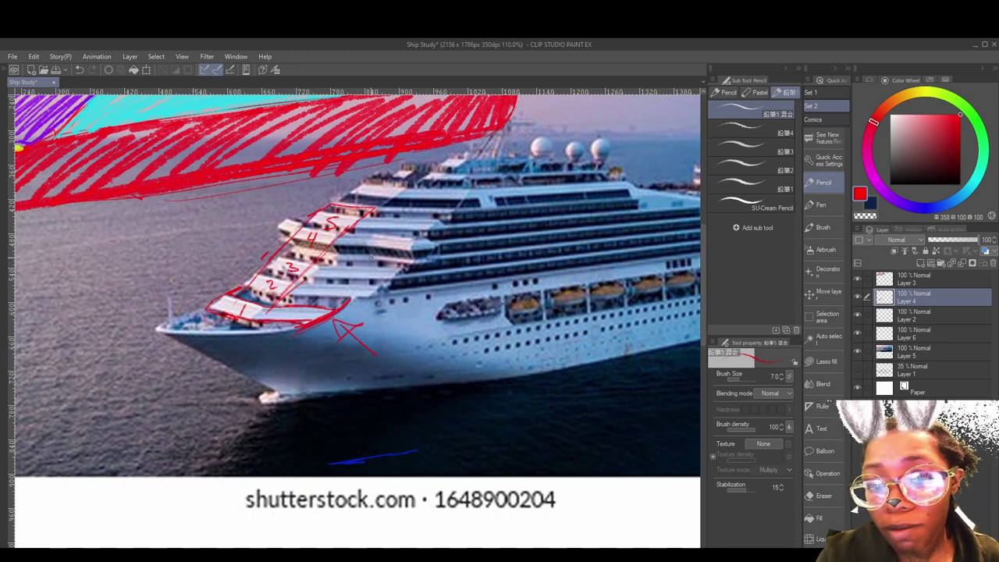
{"action": "mouse_move", "coordinate": [413, 461]}
{"action": "left_mouse_down"}
{"action": "mouse_move", "coordinate": [442, 341]}
{"action": "mouse_move", "coordinate": [478, 272]}
{"action": "left_mouse_up"}
{"action": "mouse_move", "coordinate": [392, 387]}
{"action": "left_mouse_down"}
{"action": "mouse_move", "coordinate": [361, 423]}
{"action": "mouse_move", "coordinate": [403, 427]}
{"action": "mouse_move", "coordinate": [408, 437]}
{"action": "mouse_move", "coordinate": [402, 426]}
{"action": "mouse_move", "coordinate": [379, 438]}
{"action": "left_mouse_up"}
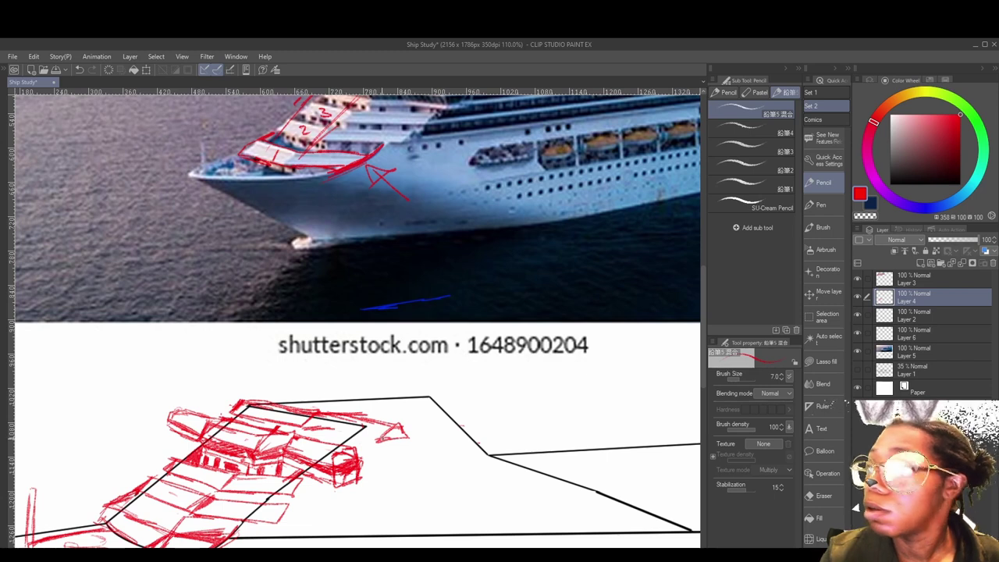
{"action": "mouse_move", "coordinate": [399, 427]}
{"action": "left_mouse_down"}
{"action": "mouse_move", "coordinate": [378, 437]}
{"action": "mouse_move", "coordinate": [339, 413]}
{"action": "mouse_move", "coordinate": [383, 425]}
{"action": "left_mouse_up"}
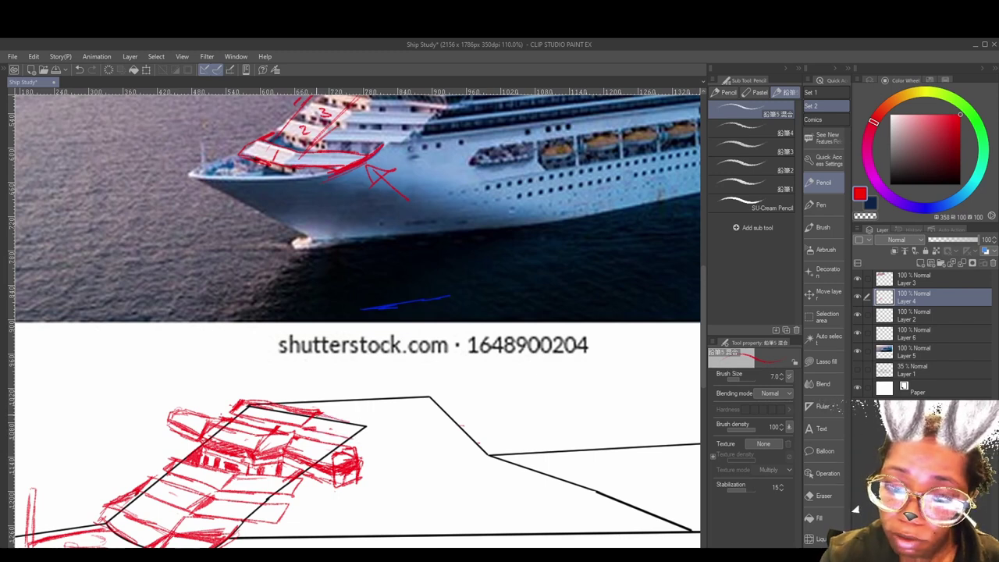
- Extend the topmost tier's upper edge to a small pointed side end and sketch a shaded narrow ledge above it
{"action": "mouse_move", "coordinate": [316, 414]}
{"action": "left_mouse_down"}
{"action": "mouse_move", "coordinate": [363, 425]}
{"action": "mouse_move", "coordinate": [376, 439]}
{"action": "mouse_move", "coordinate": [355, 440]}
{"action": "mouse_move", "coordinate": [347, 429]}
{"action": "left_mouse_up"}
{"action": "left_click_drag", "start_coordinate": [371, 464], "coordinate": [396, 448]}
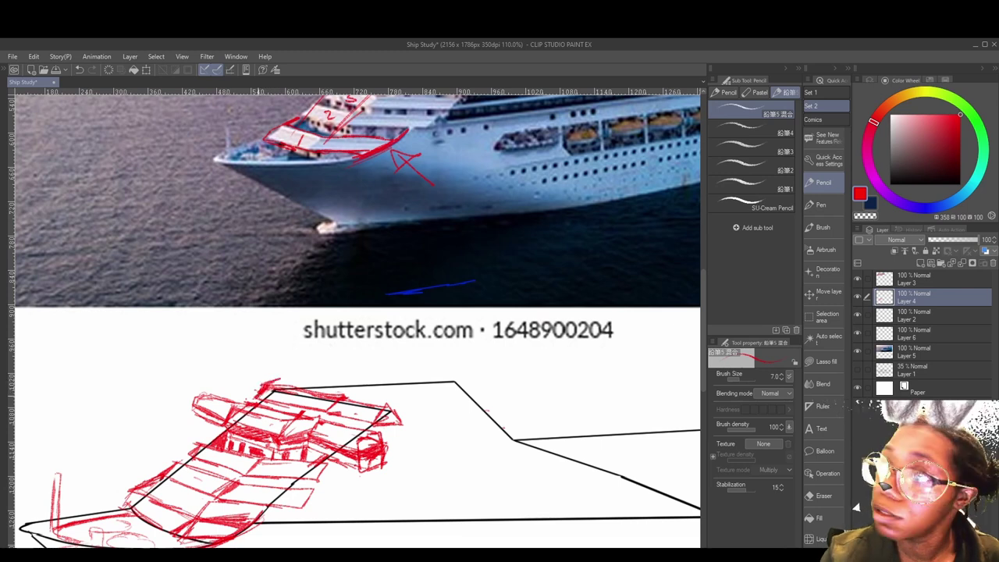
{"action": "mouse_move", "coordinate": [289, 369]}
{"action": "left_mouse_down"}
{"action": "mouse_move", "coordinate": [277, 376]}
{"action": "mouse_move", "coordinate": [316, 384]}
{"action": "mouse_move", "coordinate": [272, 380]}
{"action": "left_mouse_up"}
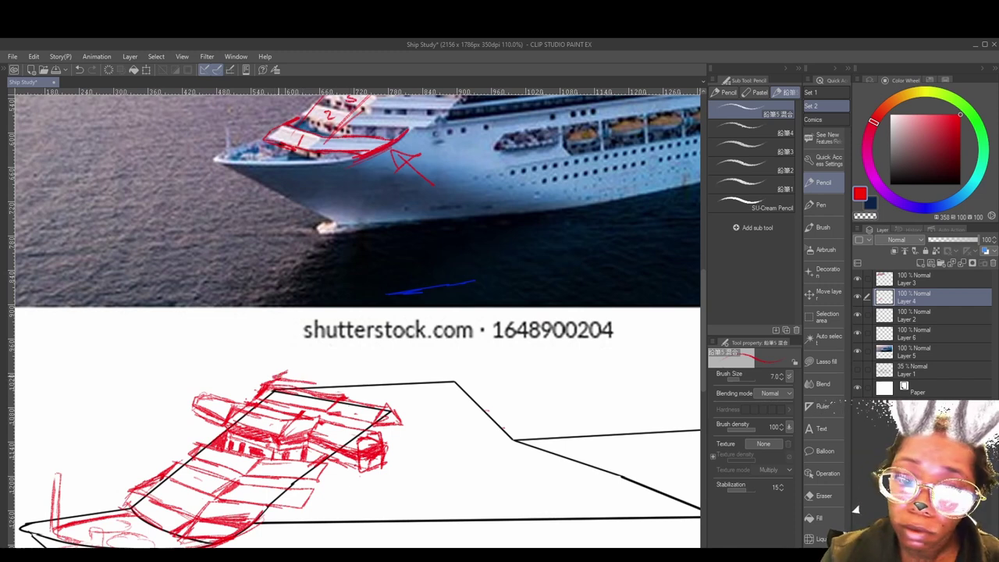
{"action": "left_click_drag", "start_coordinate": [277, 377], "coordinate": [330, 387]}
{"action": "left_click_drag", "start_coordinate": [397, 406], "coordinate": [307, 385]}
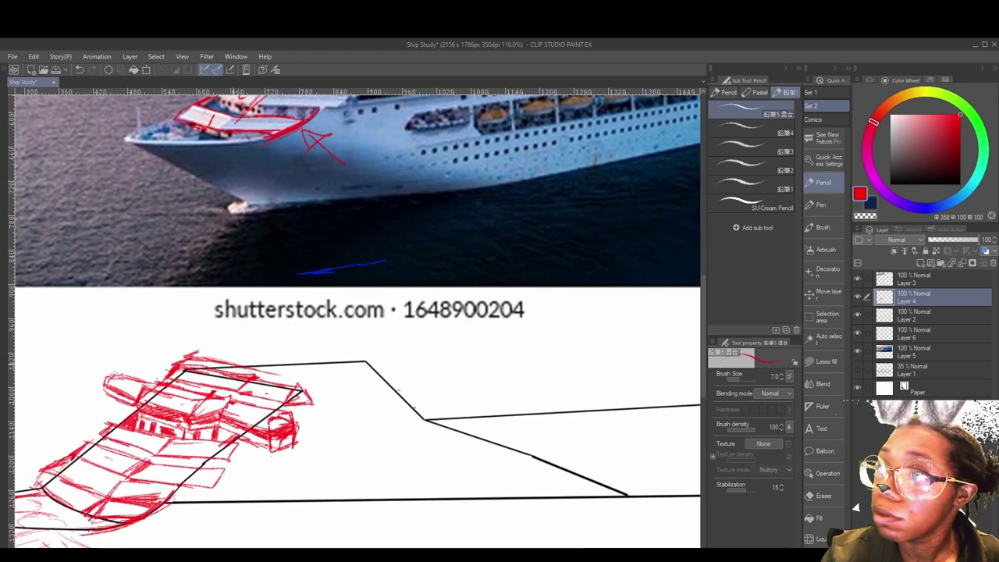
{"action": "left_click_drag", "start_coordinate": [250, 369], "coordinate": [329, 392]}
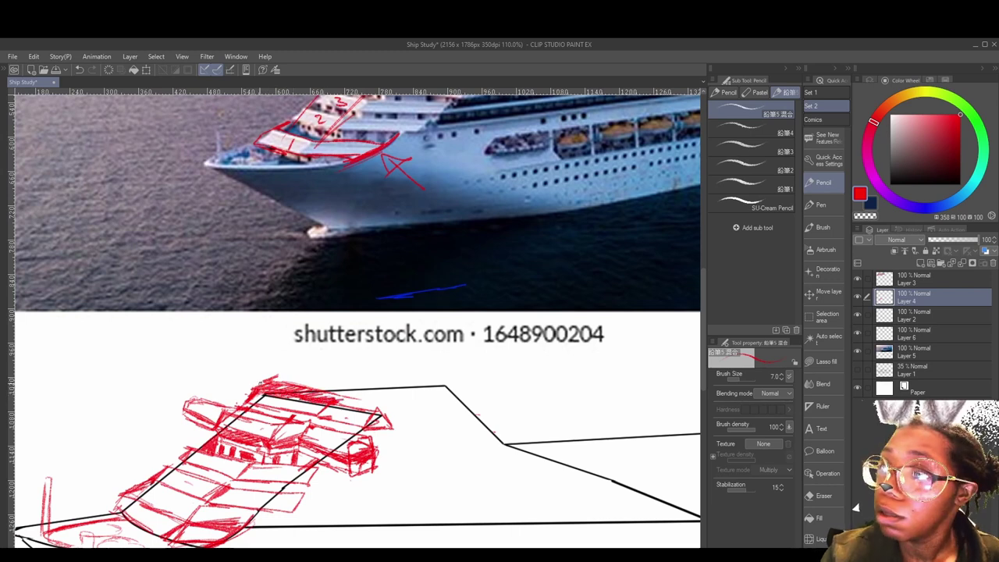
- Sketch an additional slanted red tier above the front face, with a long side panel and closing edge toward the stern
{"action": "mouse_move", "coordinate": [295, 358]}
{"action": "left_mouse_down"}
{"action": "mouse_move", "coordinate": [373, 365]}
{"action": "mouse_move", "coordinate": [334, 395]}
{"action": "mouse_move", "coordinate": [429, 365]}
{"action": "mouse_move", "coordinate": [383, 401]}
{"action": "left_mouse_up"}
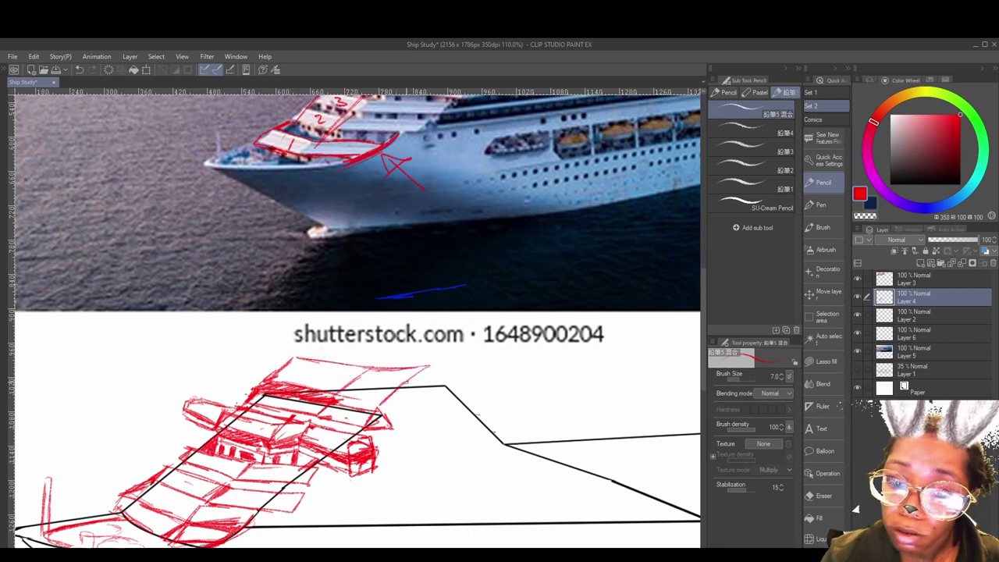
{"action": "mouse_move", "coordinate": [418, 373]}
{"action": "left_mouse_down"}
{"action": "mouse_move", "coordinate": [396, 391]}
{"action": "mouse_move", "coordinate": [362, 380]}
{"action": "mouse_move", "coordinate": [408, 377]}
{"action": "left_mouse_up"}
{"action": "left_click_drag", "start_coordinate": [360, 367], "coordinate": [409, 373]}
{"action": "left_click_drag", "start_coordinate": [305, 410], "coordinate": [467, 397]}
{"action": "left_click_drag", "start_coordinate": [348, 368], "coordinate": [399, 379]}
{"action": "left_click_drag", "start_coordinate": [381, 371], "coordinate": [430, 386]}
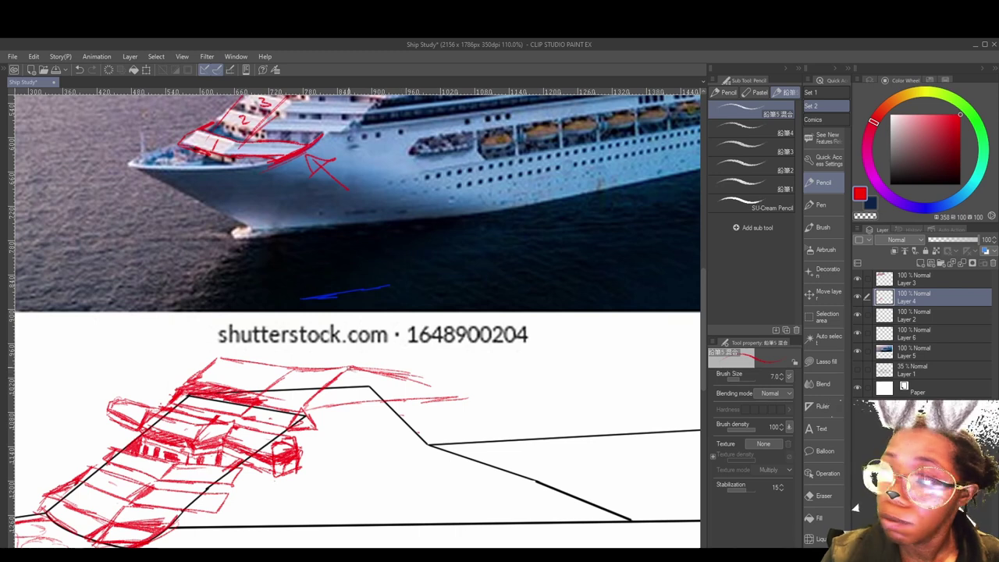
{"action": "mouse_move", "coordinate": [346, 368]}
{"action": "left_mouse_down"}
{"action": "mouse_move", "coordinate": [484, 363]}
{"action": "mouse_move", "coordinate": [503, 394]}
{"action": "mouse_move", "coordinate": [426, 403]}
{"action": "left_mouse_up"}
{"action": "mouse_move", "coordinate": [502, 426]}
{"action": "left_mouse_down"}
{"action": "mouse_move", "coordinate": [446, 367]}
{"action": "mouse_move", "coordinate": [458, 359]}
{"action": "left_mouse_up"}
{"action": "mouse_move", "coordinate": [501, 390]}
{"action": "left_mouse_down"}
{"action": "mouse_move", "coordinate": [390, 403]}
{"action": "mouse_move", "coordinate": [404, 400]}
{"action": "left_mouse_up"}
{"action": "mouse_move", "coordinate": [360, 370]}
{"action": "left_mouse_down"}
{"action": "mouse_move", "coordinate": [406, 435]}
{"action": "mouse_move", "coordinate": [635, 403]}
{"action": "mouse_move", "coordinate": [588, 431]}
{"action": "mouse_move", "coordinate": [591, 359]}
{"action": "mouse_move", "coordinate": [575, 455]}
{"action": "mouse_move", "coordinate": [551, 504]}
{"action": "mouse_move", "coordinate": [562, 414]}
{"action": "left_mouse_up"}
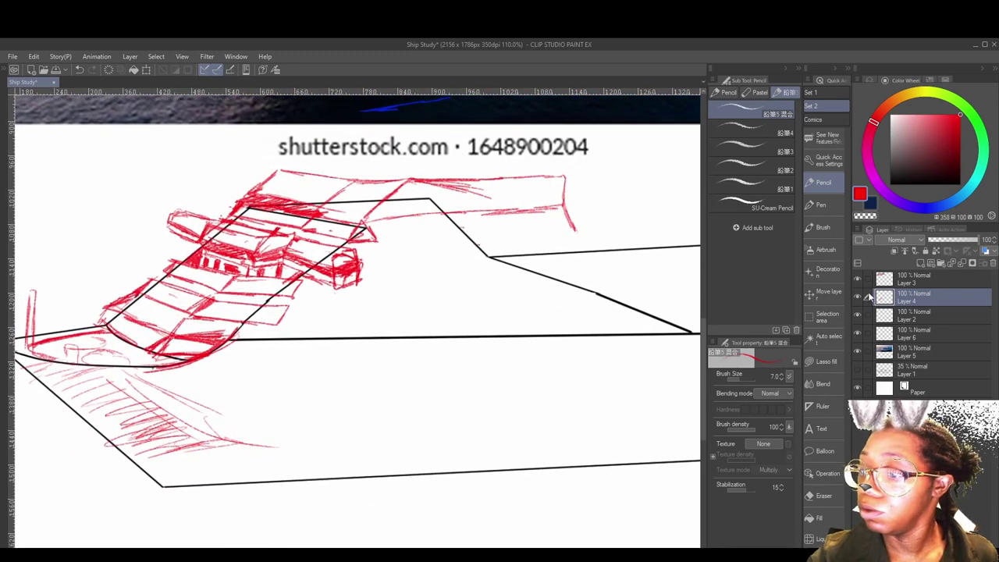
- Select Layer 4, Layer 2 and Layer 6 together and move their artwork down the canvas, away from the reference photo
{"action": "left_click", "coordinate": [869, 281]}
{"action": "left_click", "coordinate": [867, 279]}
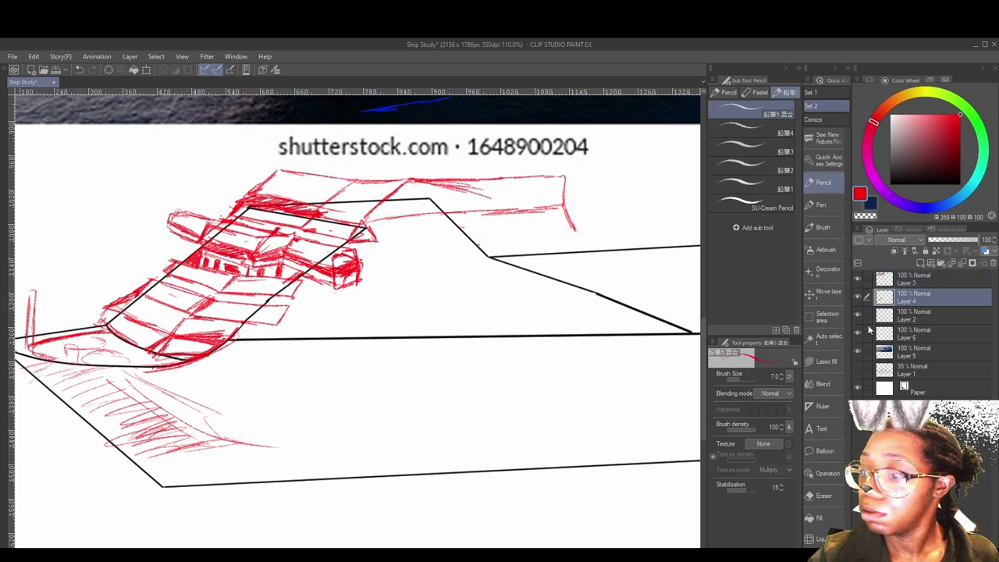
{"action": "left_click", "coordinate": [867, 314]}
{"action": "left_click", "coordinate": [868, 333]}
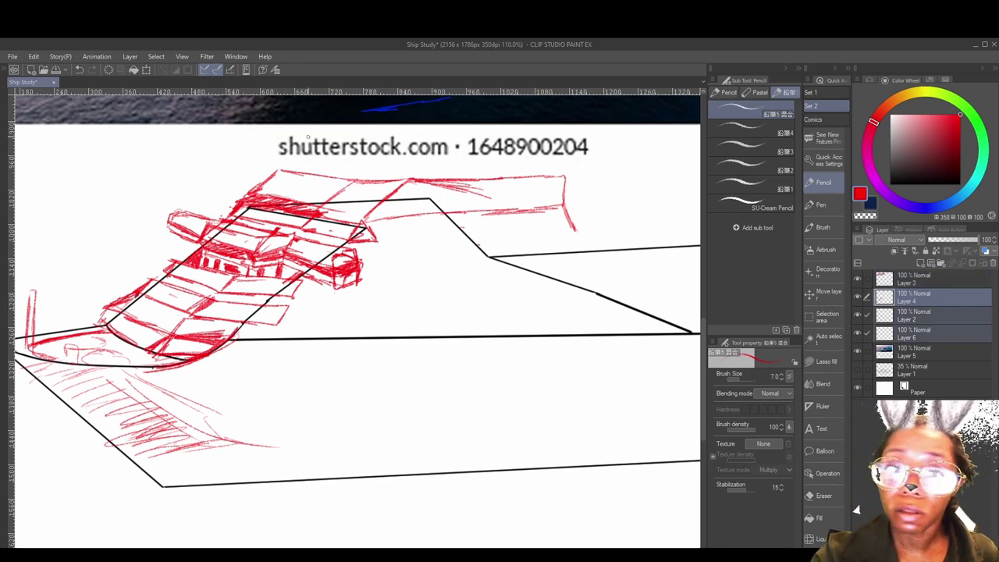
{"action": "key", "text": "ctrl+t"}
{"action": "left_click_drag", "start_coordinate": [463, 307], "coordinate": [468, 377]}
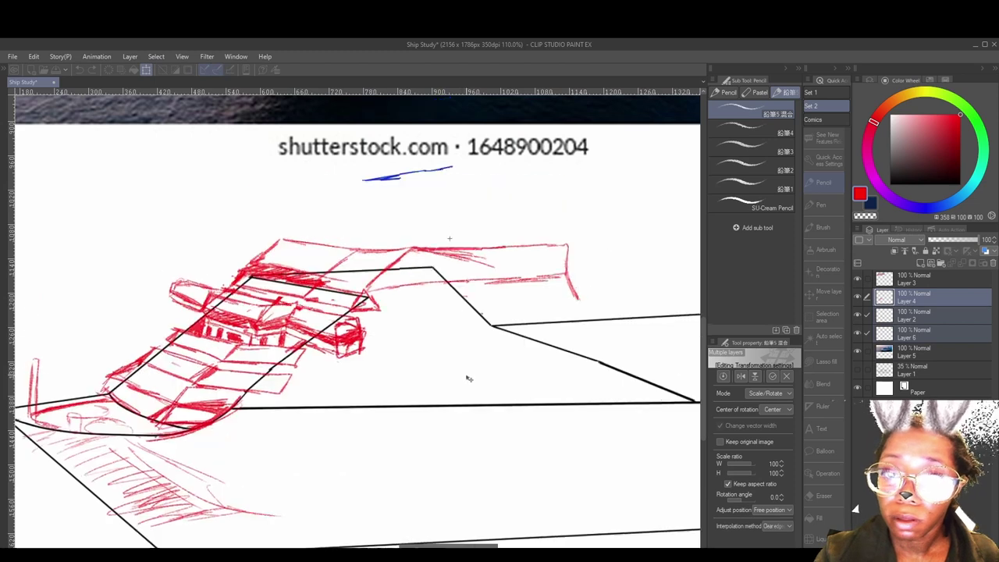
{"action": "left_click_drag", "start_coordinate": [455, 457], "coordinate": [466, 359]}
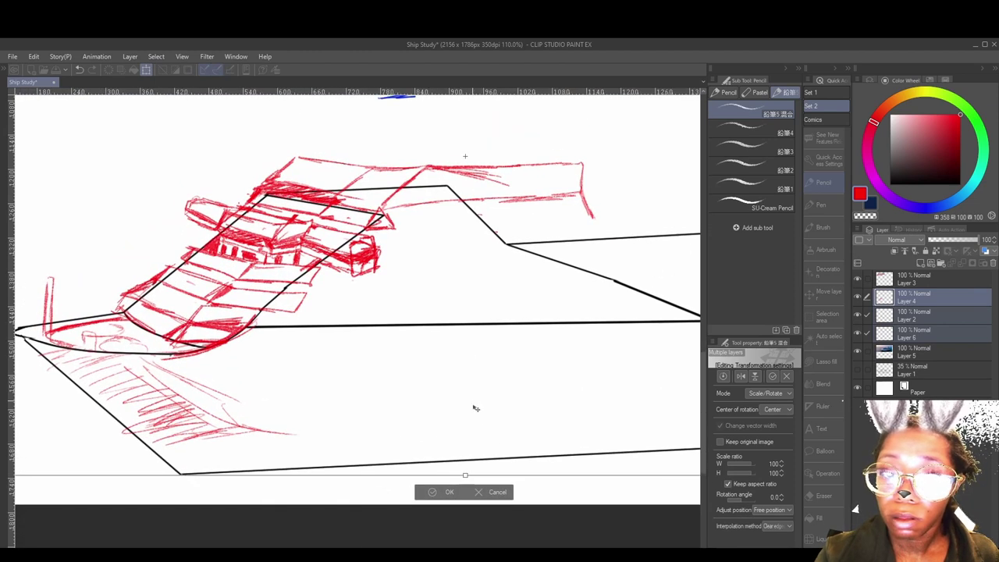
{"action": "left_click_drag", "start_coordinate": [485, 407], "coordinate": [492, 474]}
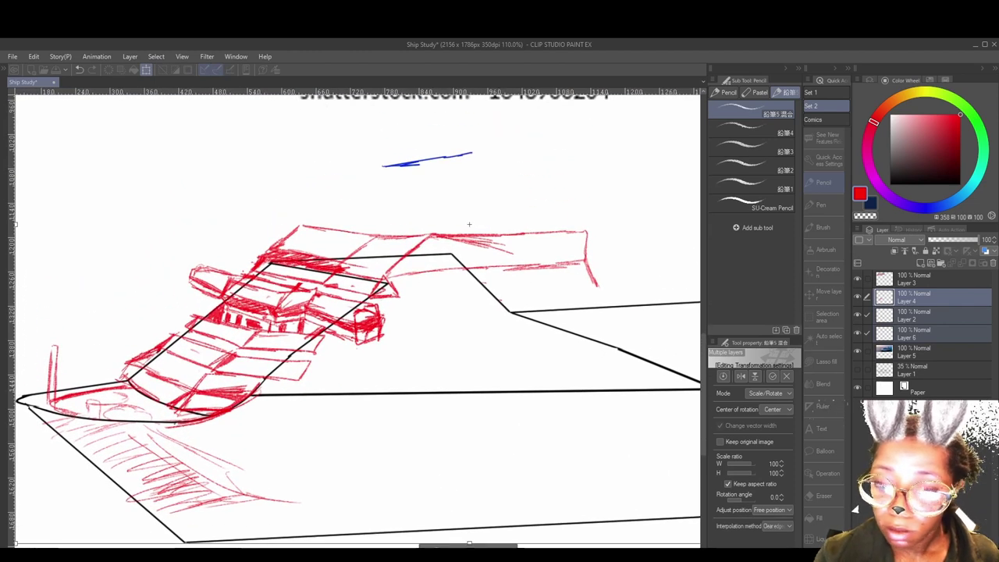
{"action": "key", "text": "Return"}
{"action": "left_click_drag", "start_coordinate": [441, 361], "coordinate": [434, 399]}
- Add a new raster layer directly above Layer 2
{"action": "left_click", "coordinate": [884, 333]}
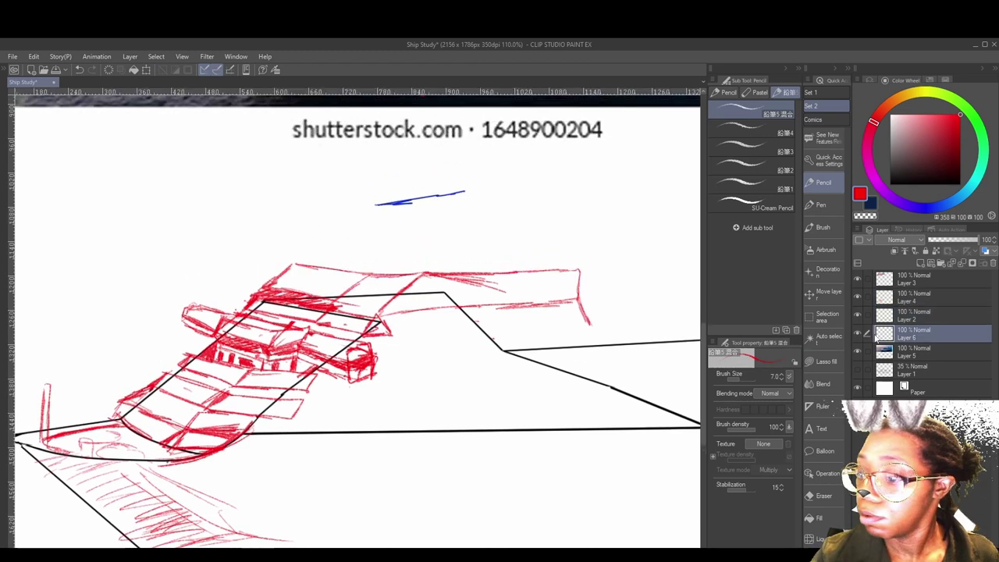
{"action": "left_click", "coordinate": [866, 315]}
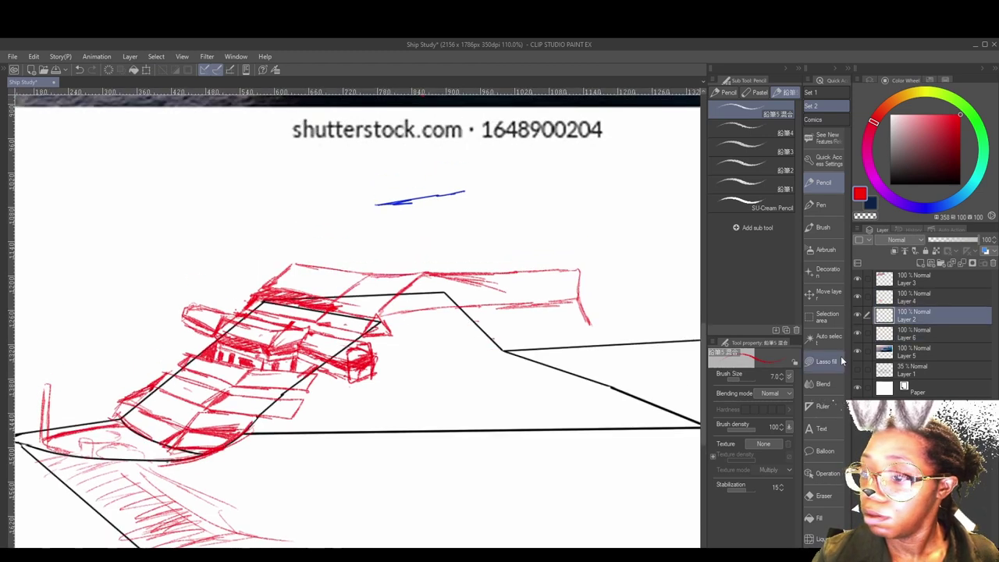
{"action": "left_click_drag", "start_coordinate": [433, 416], "coordinate": [413, 458]}
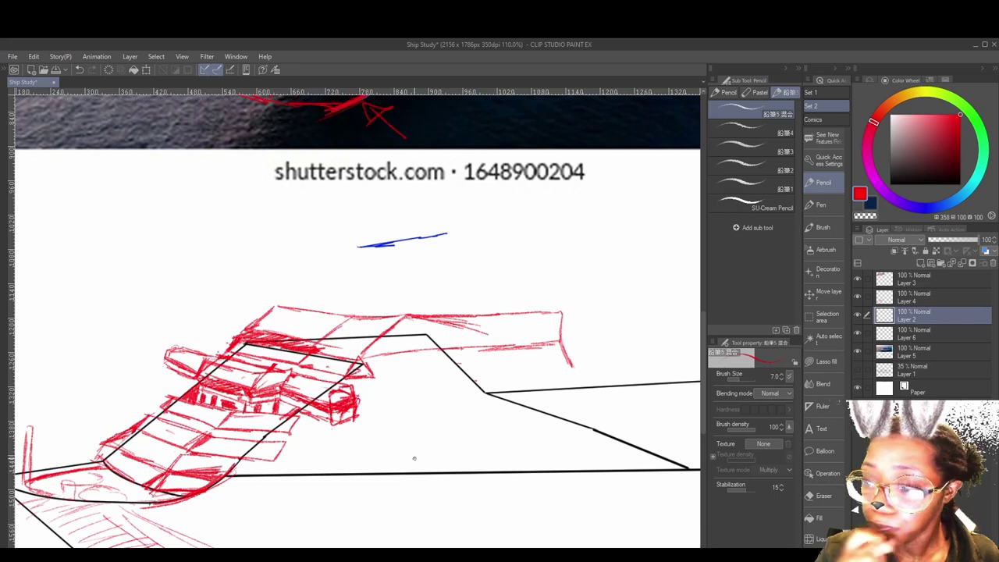
{"action": "left_click", "coordinate": [920, 262]}
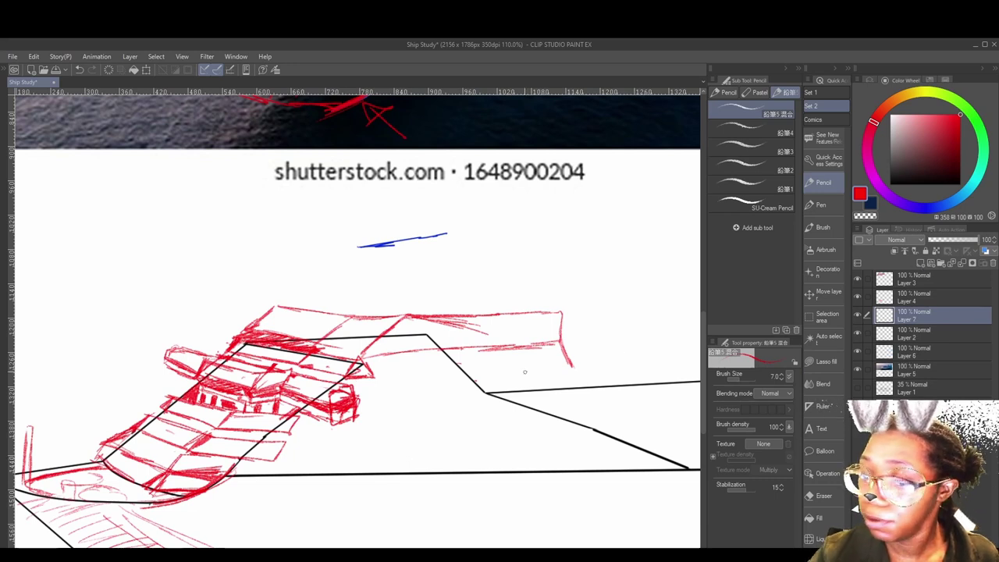
- Set the drawing colour to black with the G-pen, and lower Layer 4's opacity to 37% with Layer 7 kept active
{"action": "left_click_drag", "start_coordinate": [297, 423], "coordinate": [336, 430]}
{"action": "left_click", "coordinate": [913, 178]}
{"action": "left_click", "coordinate": [890, 185]}
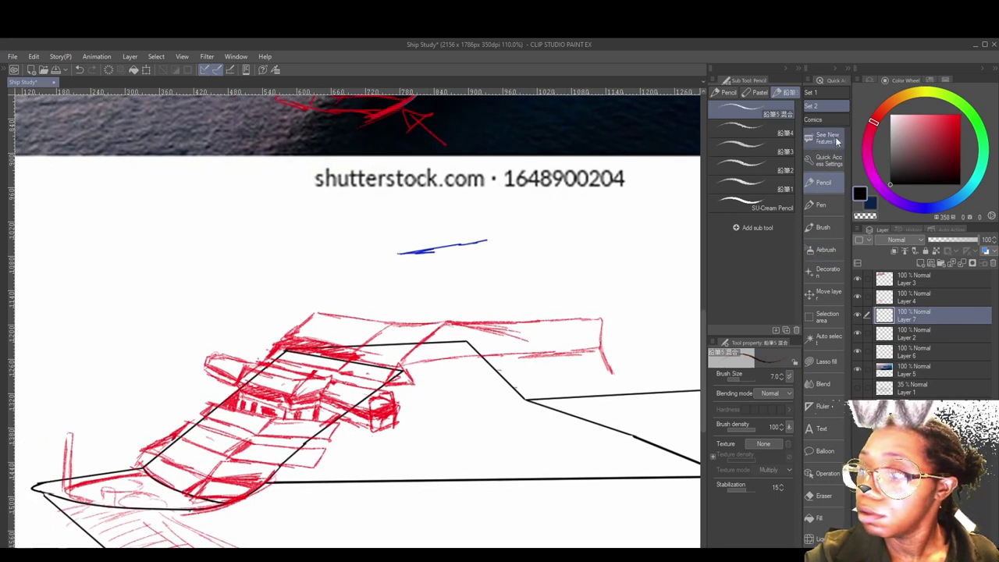
{"action": "left_click", "coordinate": [822, 209]}
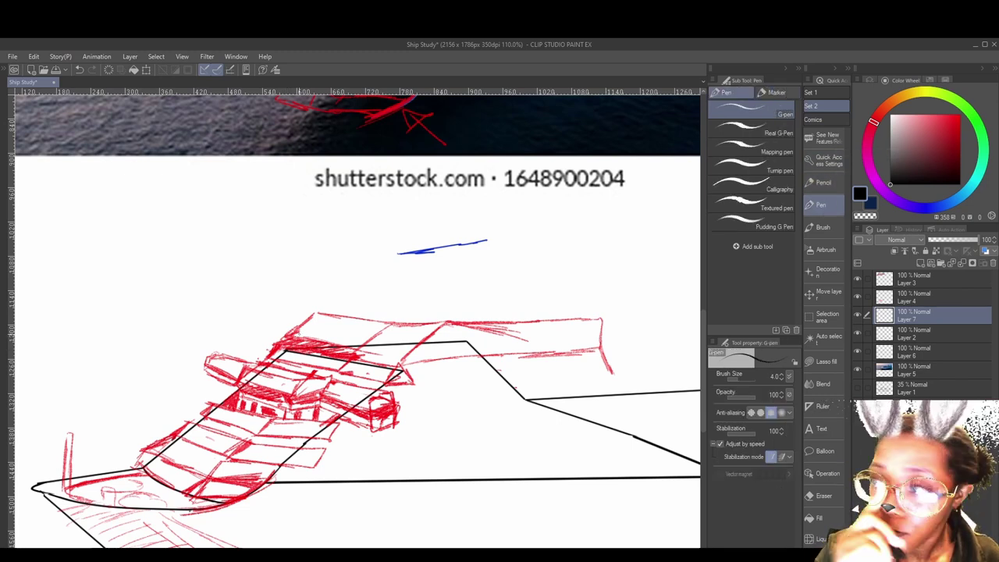
{"action": "left_click", "coordinate": [915, 316]}
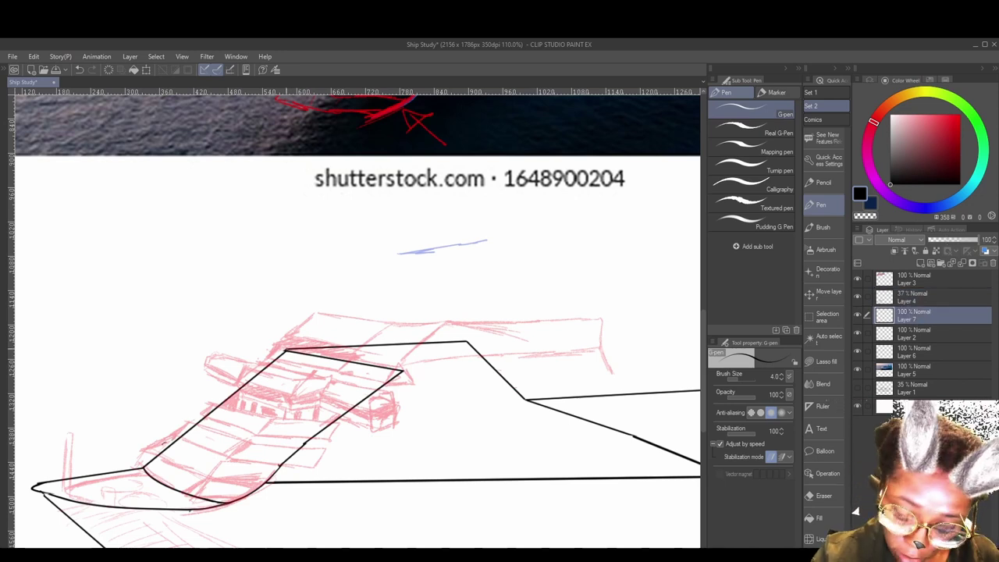
- Ink the added upper tier's outline with straight black lines on Layer 7, continuing along a raised deck line to the stern
{"action": "mouse_move", "coordinate": [283, 352]}
{"action": "left_mouse_down"}
{"action": "mouse_move", "coordinate": [322, 315]}
{"action": "mouse_move", "coordinate": [438, 329]}
{"action": "mouse_move", "coordinate": [602, 317]}
{"action": "mouse_move", "coordinate": [600, 357]}
{"action": "mouse_move", "coordinate": [614, 378]}
{"action": "mouse_move", "coordinate": [347, 397]}
{"action": "mouse_move", "coordinate": [428, 393]}
{"action": "mouse_move", "coordinate": [296, 391]}
{"action": "left_mouse_up"}
{"action": "left_click", "coordinate": [623, 379], "text": "shift"}
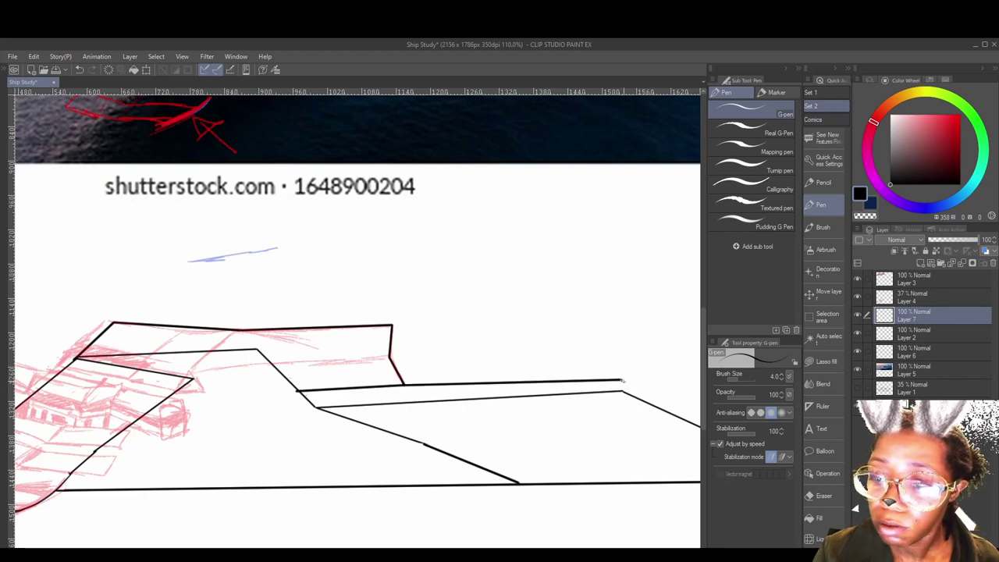
{"action": "left_click_drag", "start_coordinate": [629, 393], "coordinate": [482, 278]}
{"action": "left_click", "coordinate": [586, 304], "text": "shift"}
{"action": "left_click", "coordinate": [579, 367], "text": "shift"}
{"action": "mouse_move", "coordinate": [376, 419]}
{"action": "left_mouse_down"}
{"action": "mouse_move", "coordinate": [544, 455]}
{"action": "mouse_move", "coordinate": [575, 507]}
{"action": "left_mouse_up"}
{"action": "mouse_move", "coordinate": [535, 428]}
{"action": "left_mouse_down"}
{"action": "mouse_move", "coordinate": [511, 477]}
{"action": "mouse_move", "coordinate": [611, 492]}
{"action": "left_mouse_up"}
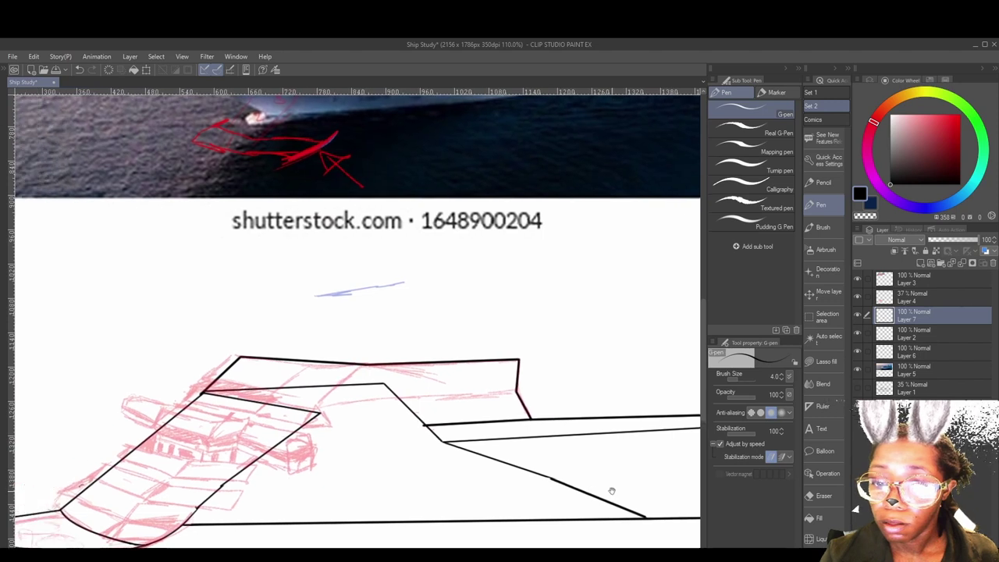
- Toggle Layer 7's visibility off and on to compare the new outline with the original block form
{"action": "left_click_drag", "start_coordinate": [486, 487], "coordinate": [548, 470]}
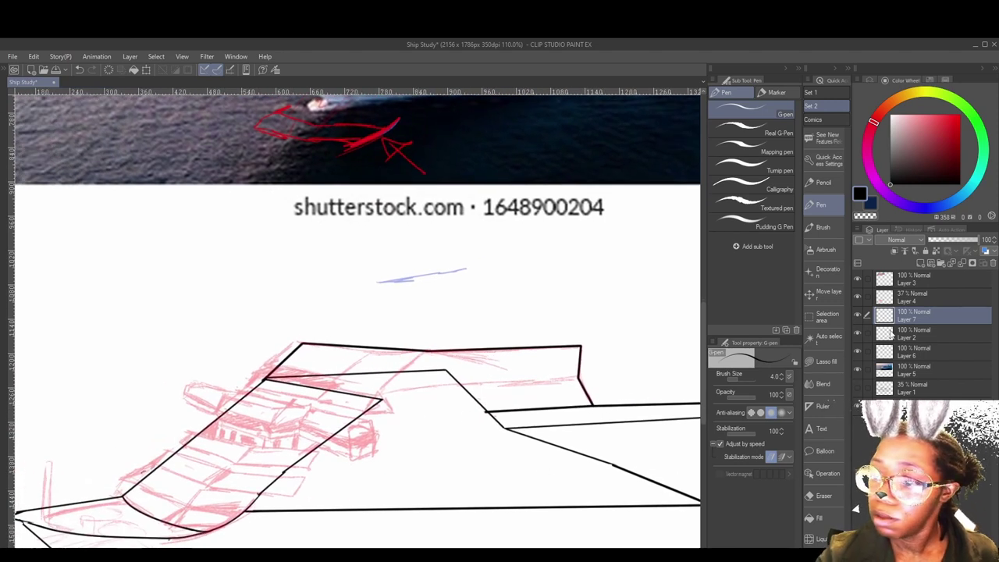
{"action": "left_click", "coordinate": [858, 315]}
{"action": "left_click", "coordinate": [857, 315]}
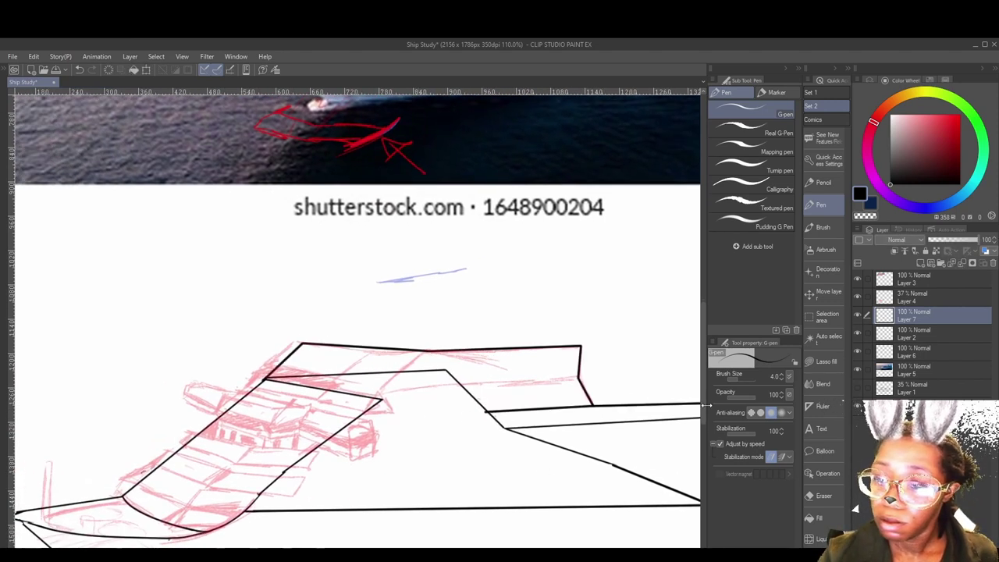
- Display Layer 2 in its blue layer colour to set the original block form apart from the new black outline
{"action": "left_click_drag", "start_coordinate": [492, 494], "coordinate": [444, 436]}
{"action": "left_click", "coordinate": [927, 334]}
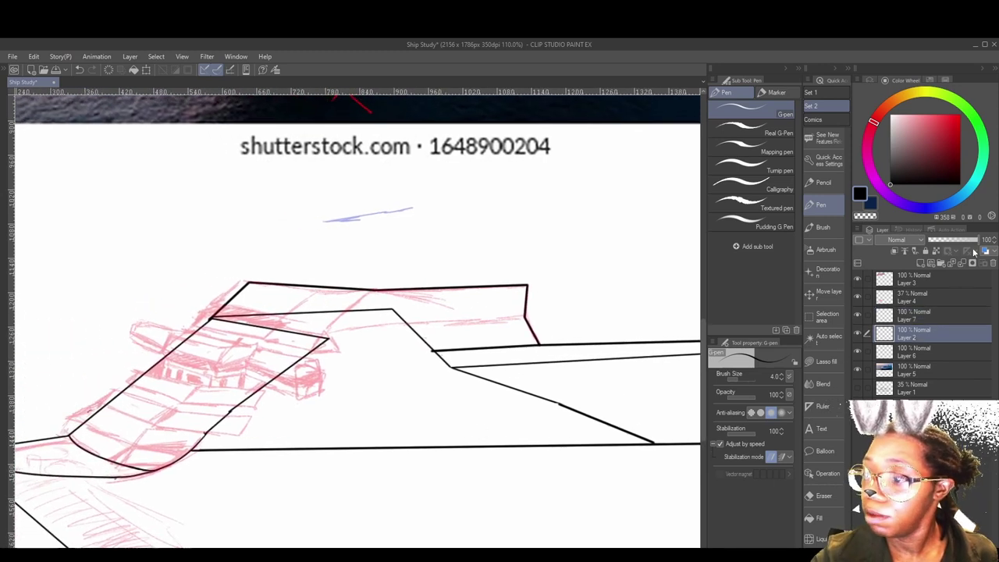
{"action": "left_click", "coordinate": [987, 264]}
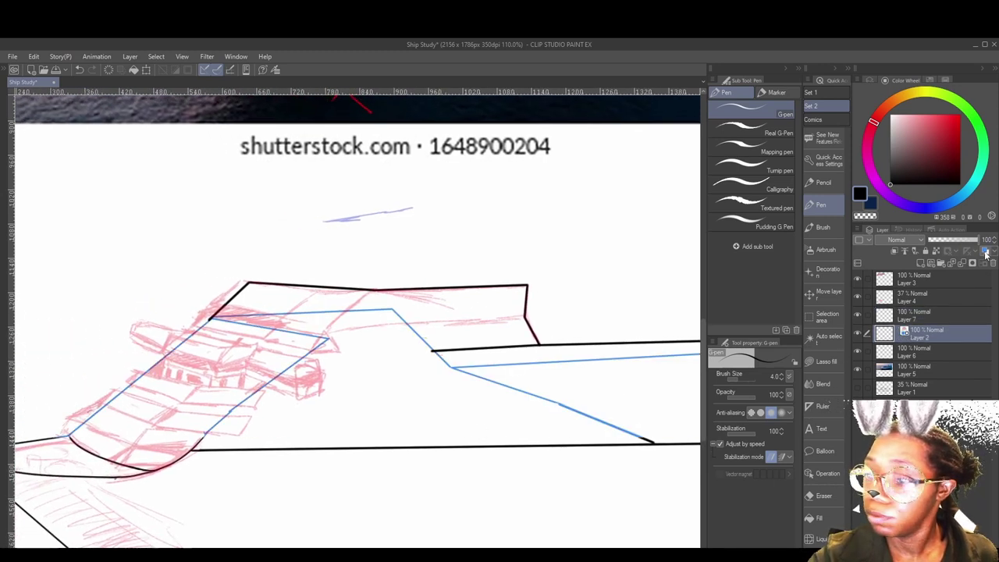
{"action": "left_click_drag", "start_coordinate": [441, 491], "coordinate": [393, 444]}
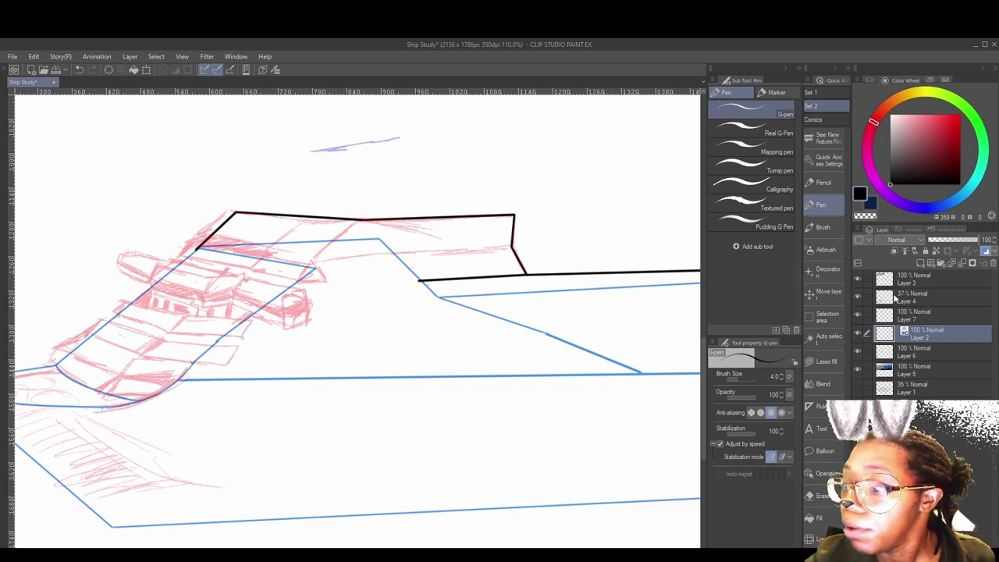
- Toggle the visibility of Layer 7 and Layer 4 to compare the inked outline, red sketch and blue block form
{"action": "left_click", "coordinate": [860, 314]}
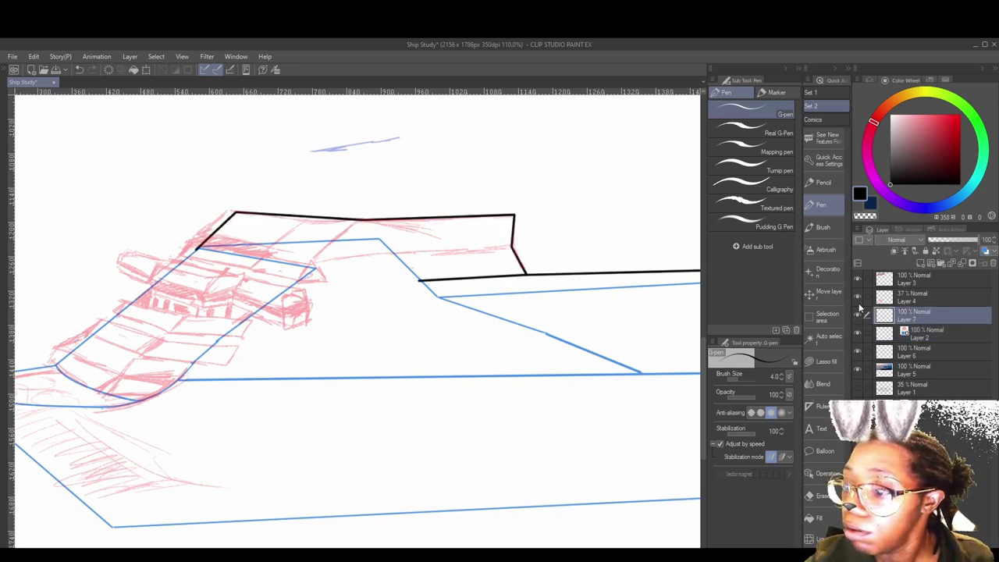
{"action": "left_click", "coordinate": [857, 315]}
{"action": "left_click", "coordinate": [858, 314]}
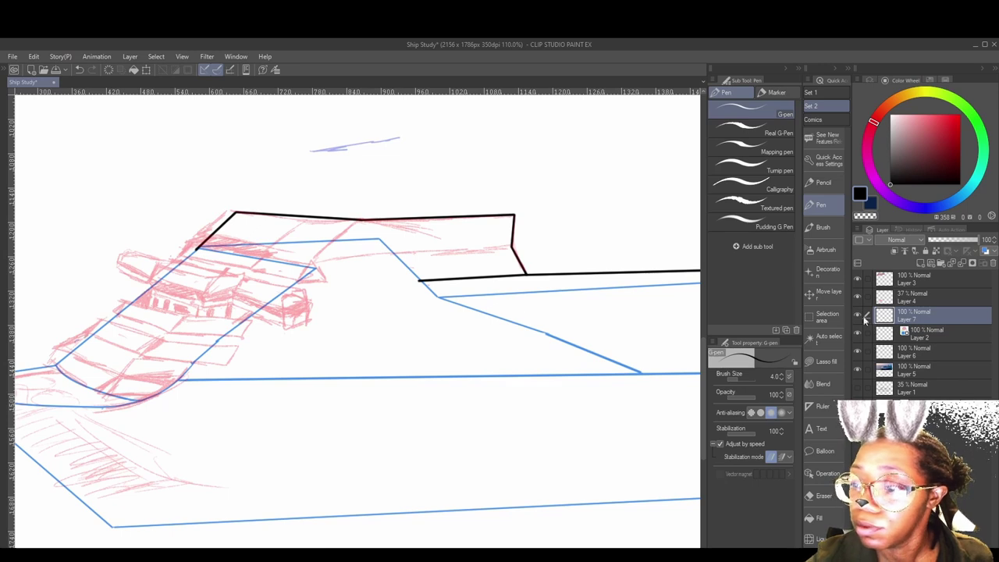
{"action": "left_click", "coordinate": [859, 312]}
{"action": "left_click", "coordinate": [859, 310]}
{"action": "left_click", "coordinate": [860, 297]}
{"action": "left_click", "coordinate": [860, 297]}
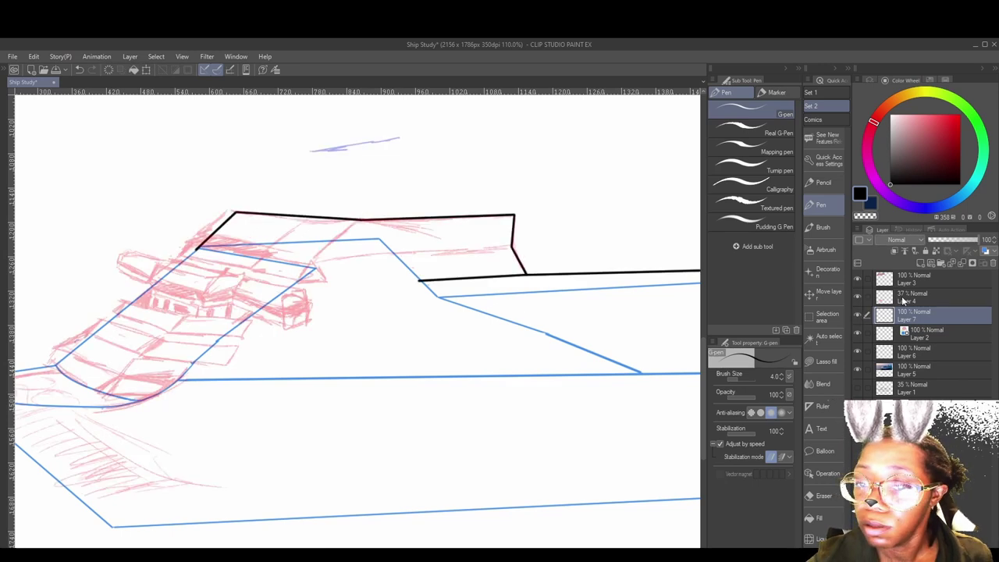
- Restore Layer 4, which holds the red deck sketch, to 100% opacity
{"action": "left_click", "coordinate": [902, 298]}
{"action": "left_click_drag", "start_coordinate": [952, 240], "coordinate": [992, 243]}
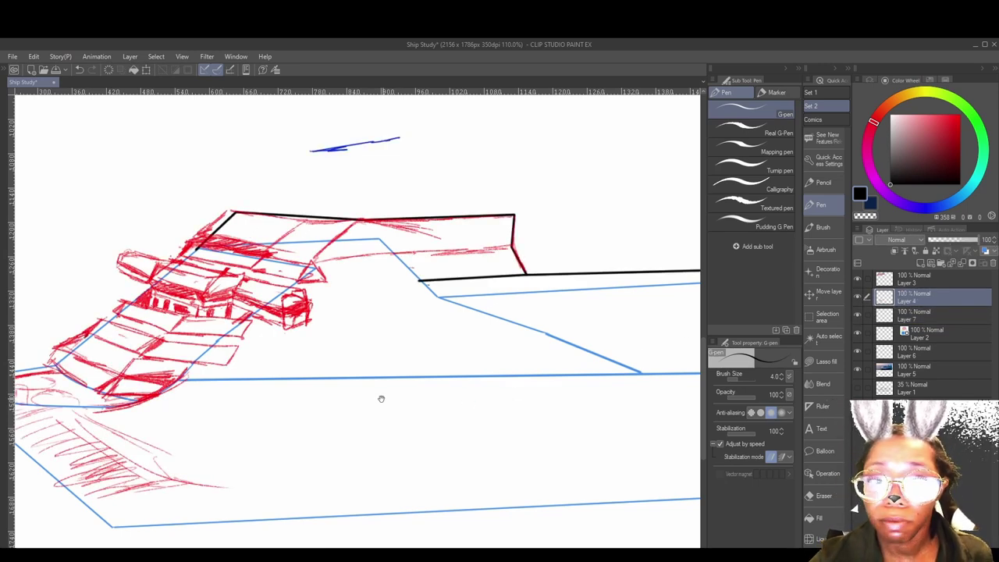
{"action": "left_click_drag", "start_coordinate": [380, 398], "coordinate": [459, 447]}
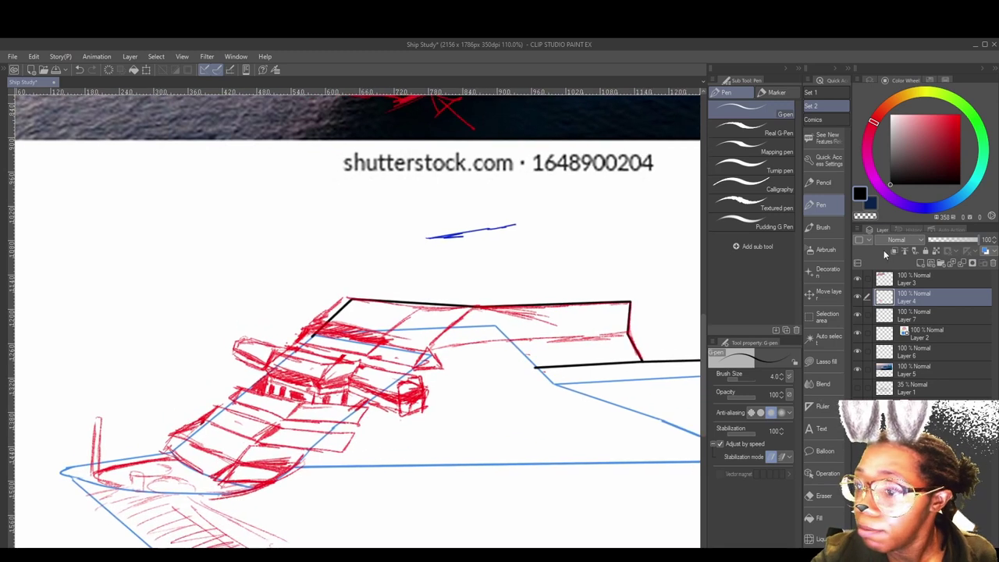
- Using the pencil in the sketch's red, hatch dark window bands across the front of the lower tiers on Layer 4
{"action": "left_click", "coordinate": [823, 182]}
{"action": "mouse_move", "coordinate": [362, 414]}
{"action": "left_mouse_down"}
{"action": "mouse_move", "coordinate": [475, 411]}
{"action": "mouse_move", "coordinate": [509, 390]}
{"action": "mouse_move", "coordinate": [466, 430]}
{"action": "left_mouse_up"}
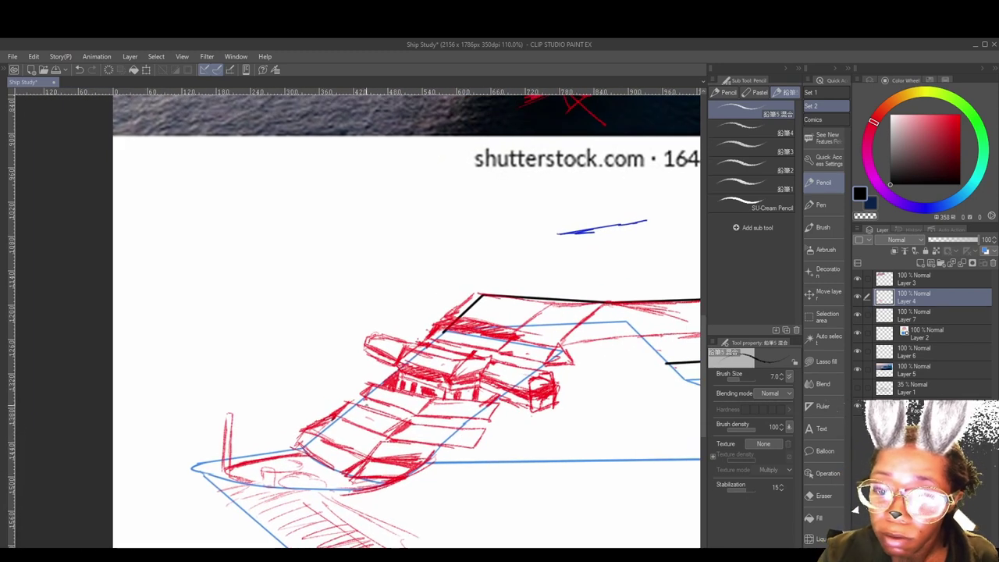
{"action": "left_click", "coordinate": [363, 401], "text": "alt"}
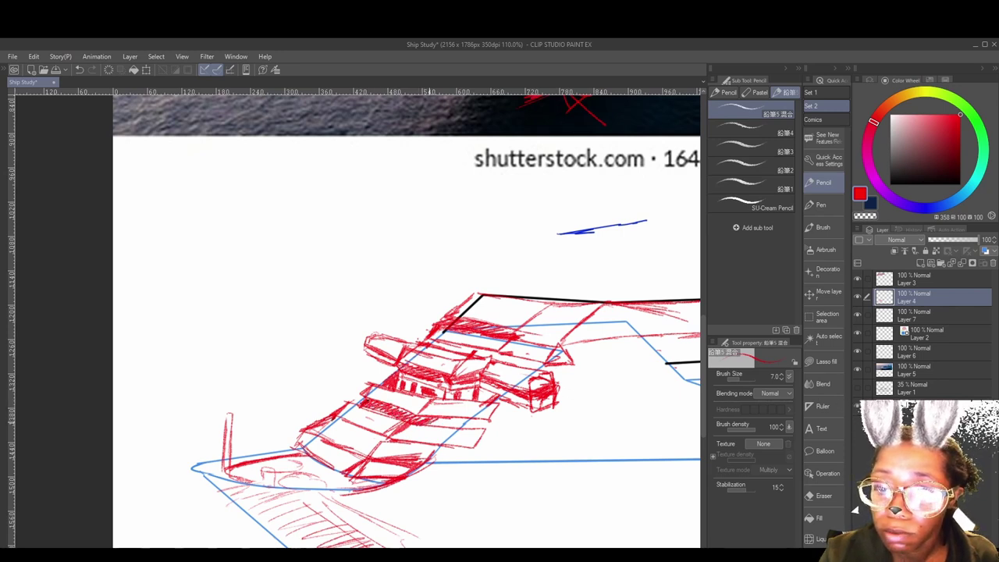
{"action": "left_click_drag", "start_coordinate": [430, 421], "coordinate": [449, 421]}
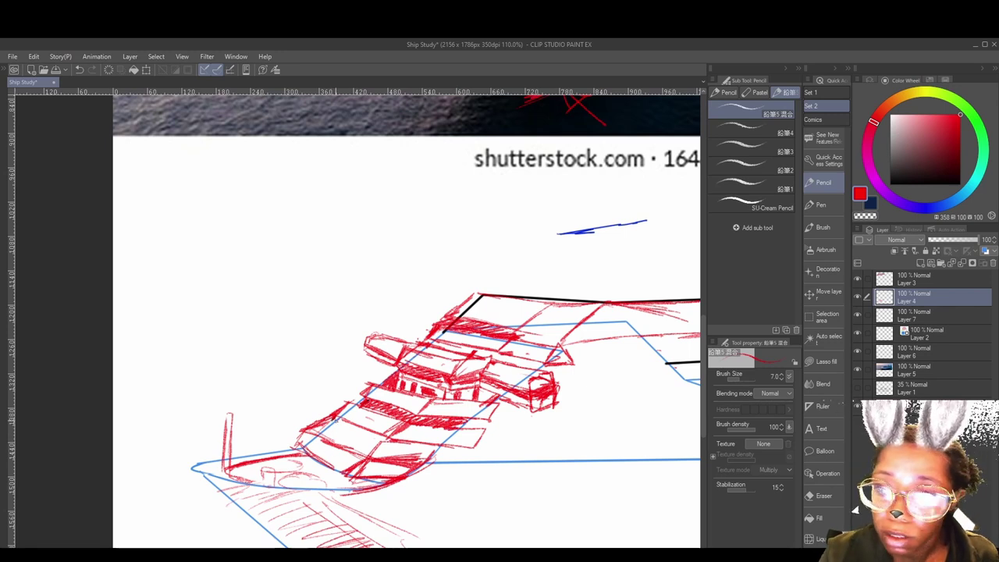
{"action": "mouse_move", "coordinate": [336, 418]}
{"action": "left_mouse_down"}
{"action": "mouse_move", "coordinate": [332, 432]}
{"action": "mouse_move", "coordinate": [366, 448]}
{"action": "left_mouse_up"}
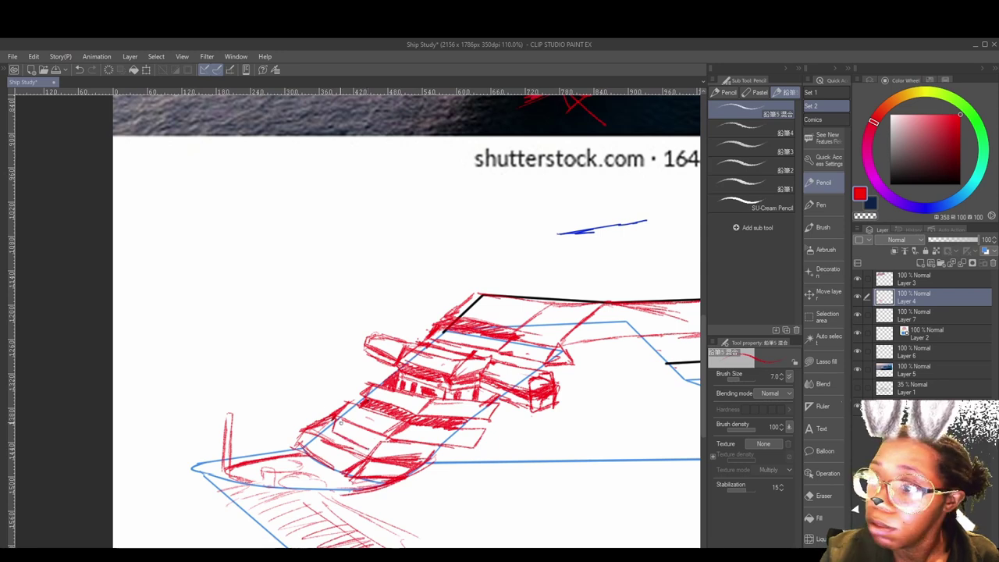
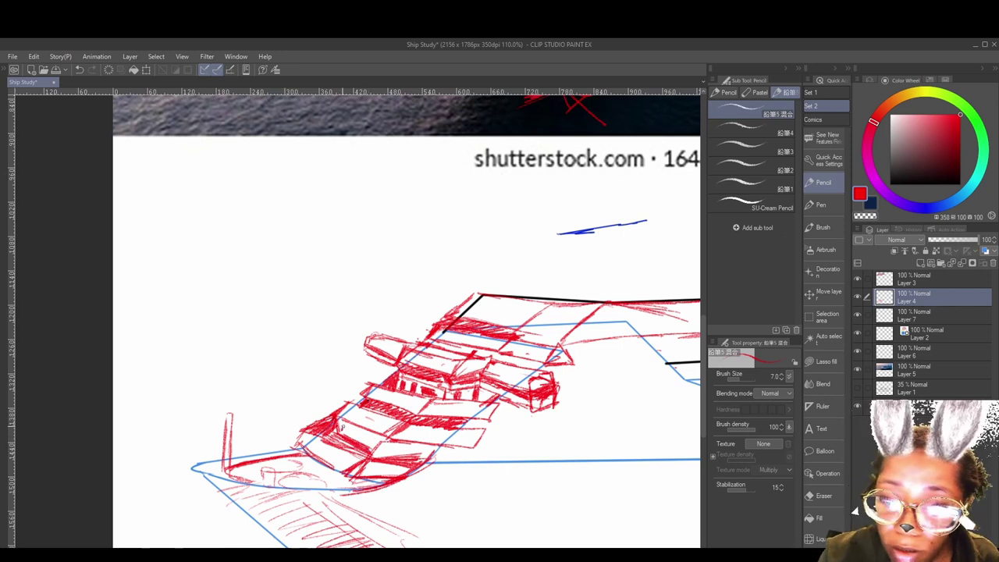
- Dot a row of small windows on the lower front tier, then darken the tier edges and add angular ends along their side
{"action": "left_click_drag", "start_coordinate": [344, 426], "coordinate": [347, 431]}
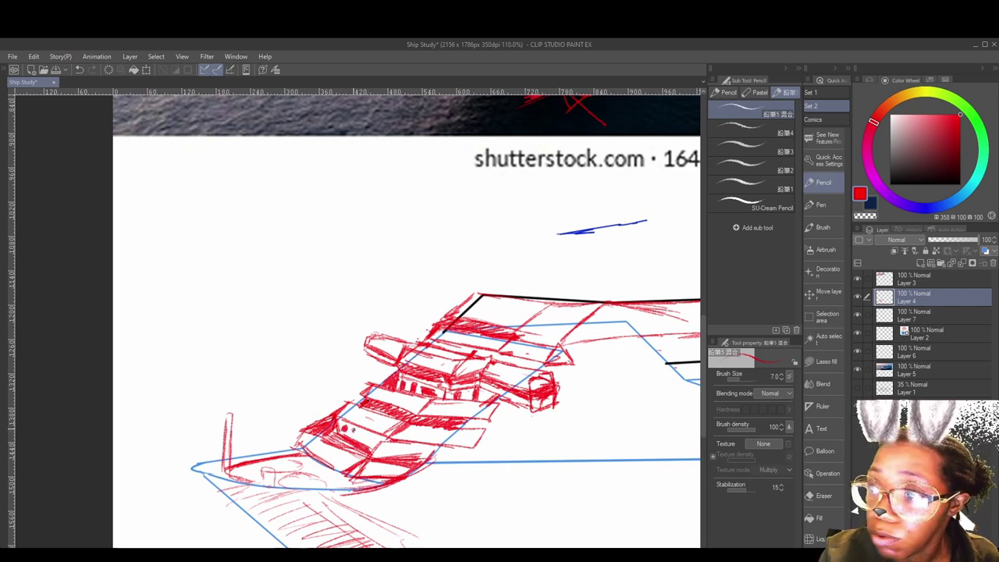
{"action": "left_click", "coordinate": [354, 432]}
{"action": "left_click", "coordinate": [360, 432]}
{"action": "left_click", "coordinate": [361, 434]}
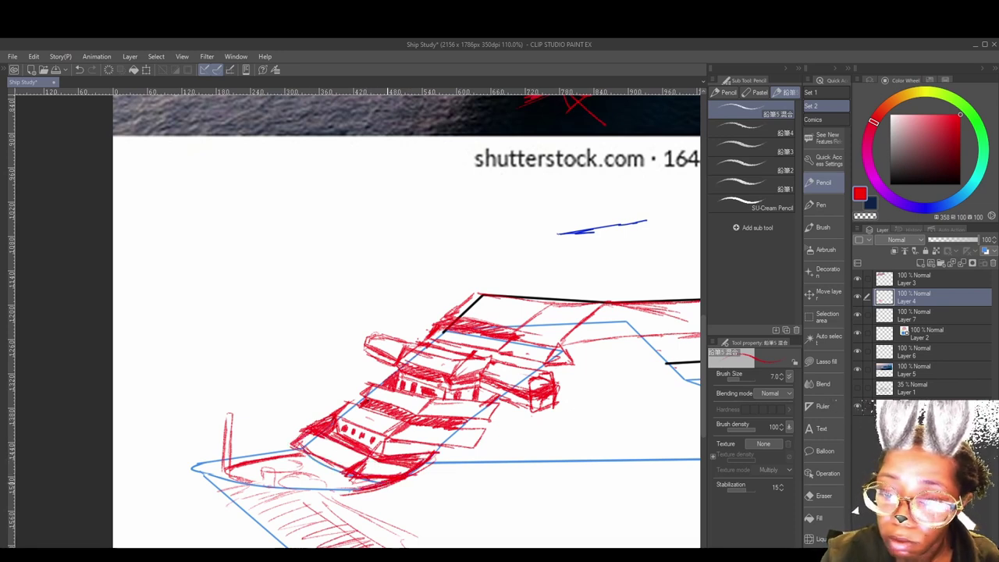
{"action": "mouse_move", "coordinate": [366, 436]}
{"action": "left_mouse_down"}
{"action": "mouse_move", "coordinate": [478, 449]}
{"action": "mouse_move", "coordinate": [487, 437]}
{"action": "mouse_move", "coordinate": [468, 454]}
{"action": "left_mouse_up"}
{"action": "mouse_move", "coordinate": [498, 407]}
{"action": "left_mouse_down"}
{"action": "mouse_move", "coordinate": [490, 426]}
{"action": "mouse_move", "coordinate": [421, 437]}
{"action": "left_mouse_up"}
{"action": "left_click_drag", "start_coordinate": [484, 426], "coordinate": [404, 437]}
{"action": "left_click_drag", "start_coordinate": [347, 403], "coordinate": [365, 396]}
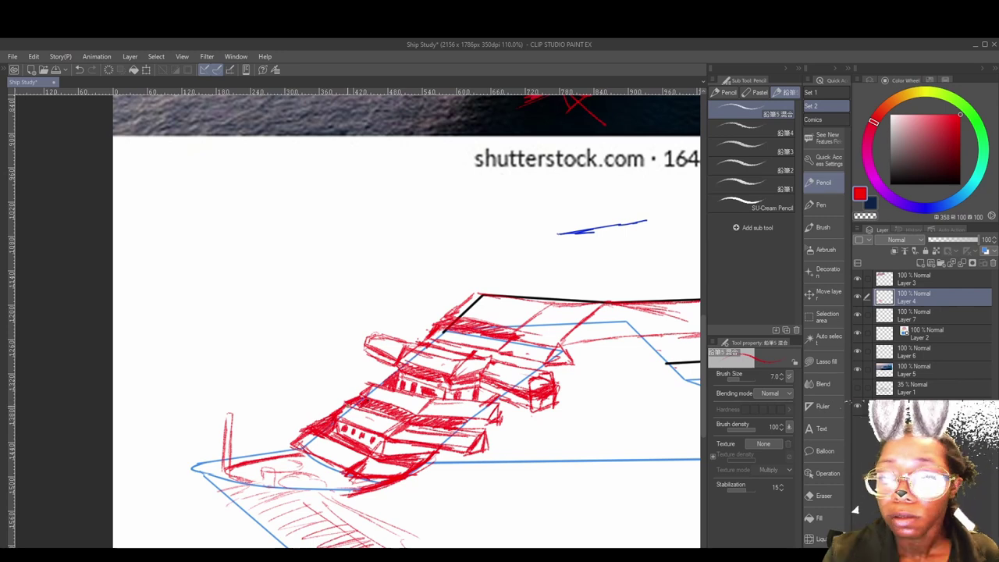
- Hatch window bands across the front of the added upper tier and back along its side
{"action": "mouse_move", "coordinate": [511, 529]}
{"action": "left_mouse_down"}
{"action": "mouse_move", "coordinate": [430, 463]}
{"action": "mouse_move", "coordinate": [376, 457]}
{"action": "mouse_move", "coordinate": [469, 536]}
{"action": "mouse_move", "coordinate": [453, 554]}
{"action": "left_mouse_up"}
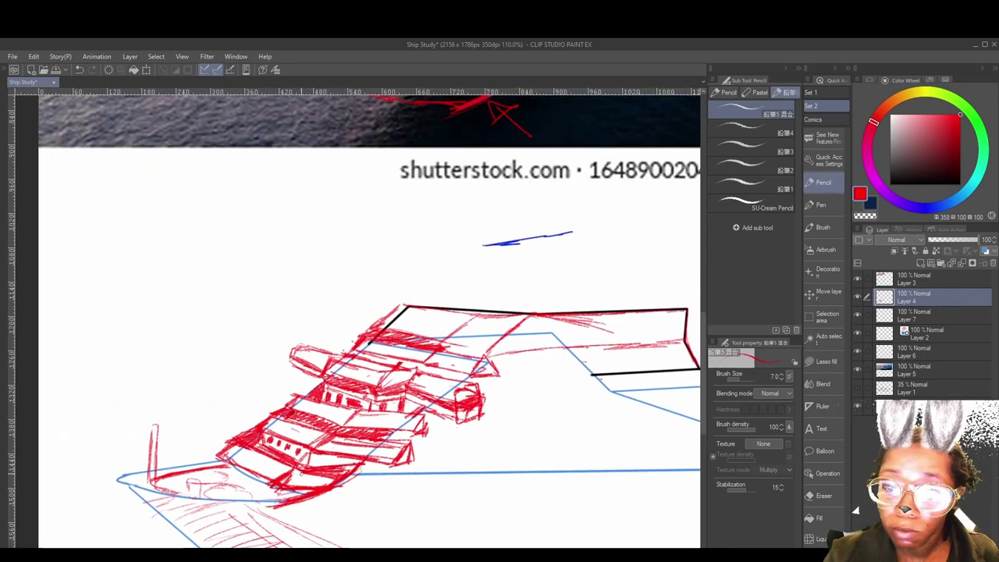
{"action": "left_click_drag", "start_coordinate": [406, 453], "coordinate": [364, 525]}
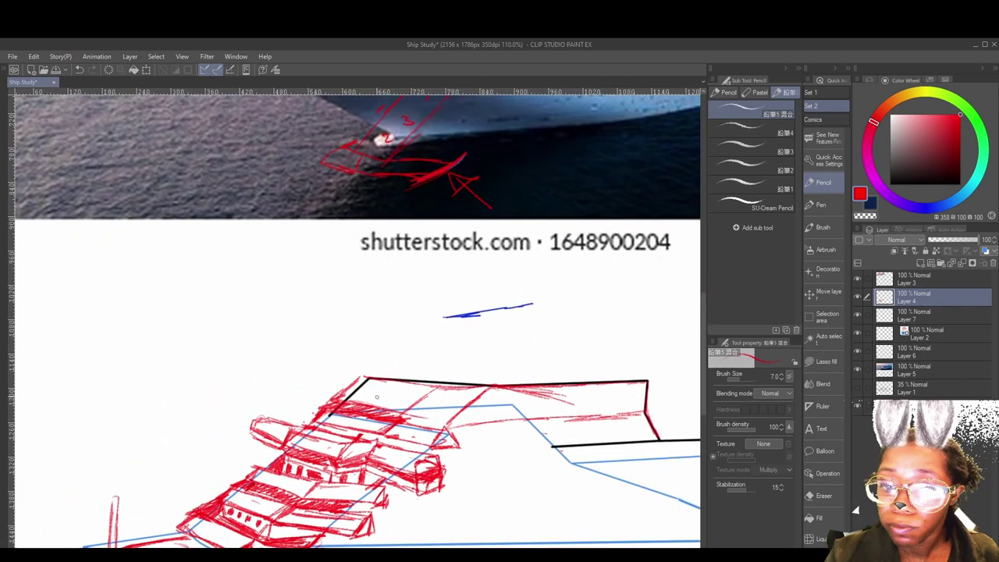
{"action": "mouse_move", "coordinate": [339, 408]}
{"action": "left_mouse_down"}
{"action": "mouse_move", "coordinate": [423, 386]}
{"action": "mouse_move", "coordinate": [389, 387]}
{"action": "mouse_move", "coordinate": [472, 398]}
{"action": "left_mouse_up"}
{"action": "left_click_drag", "start_coordinate": [401, 413], "coordinate": [493, 402]}
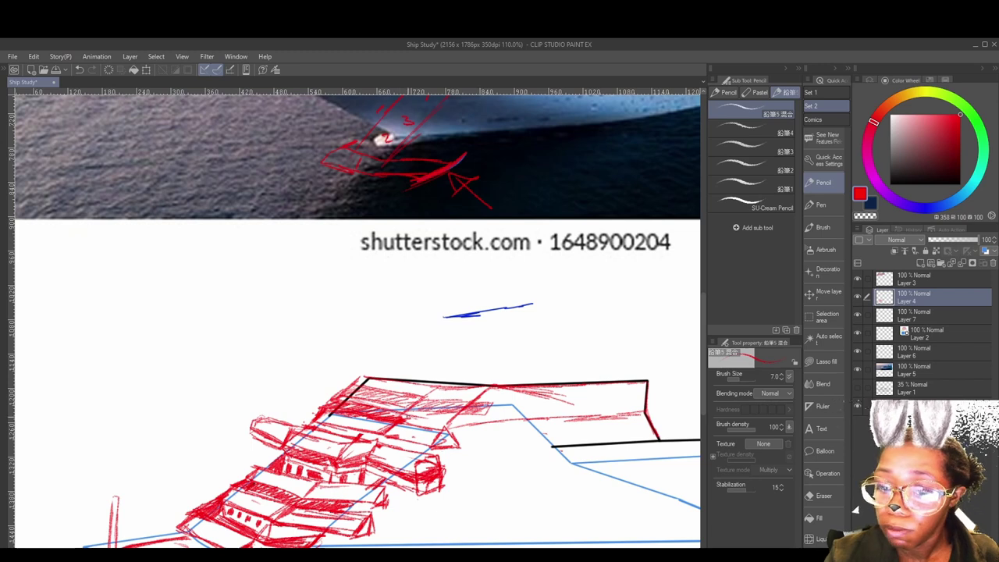
{"action": "mouse_move", "coordinate": [430, 393]}
{"action": "left_mouse_down"}
{"action": "mouse_move", "coordinate": [406, 421]}
{"action": "mouse_move", "coordinate": [485, 415]}
{"action": "mouse_move", "coordinate": [488, 401]}
{"action": "left_mouse_up"}
{"action": "mouse_move", "coordinate": [506, 412]}
{"action": "left_mouse_down"}
{"action": "mouse_move", "coordinate": [507, 403]}
{"action": "mouse_move", "coordinate": [568, 398]}
{"action": "mouse_move", "coordinate": [627, 397]}
{"action": "mouse_move", "coordinate": [634, 413]}
{"action": "mouse_move", "coordinate": [512, 406]}
{"action": "mouse_move", "coordinate": [630, 407]}
{"action": "left_mouse_up"}
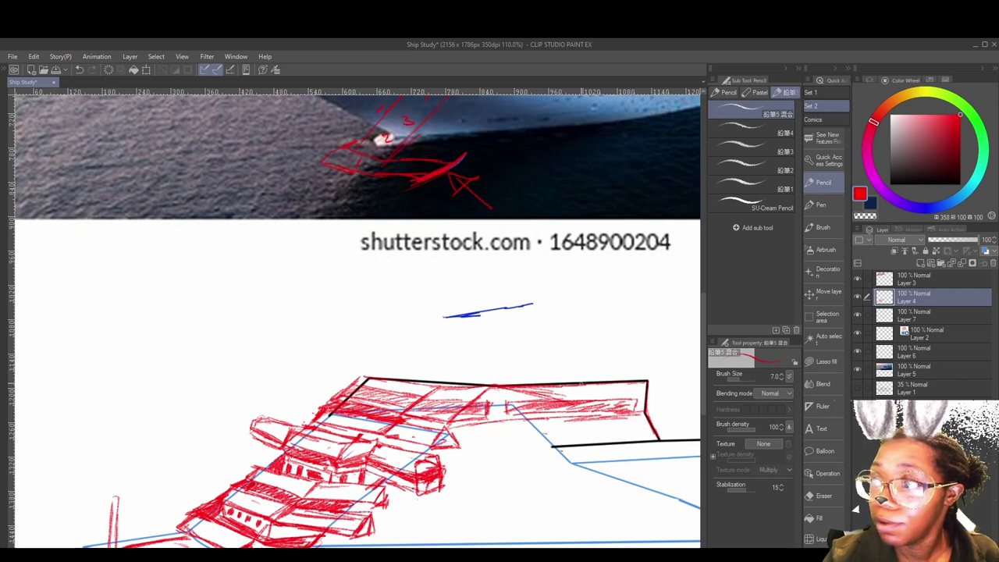
- Circle the top front deck in the reference photo and sketch a matching low tier above the upper tier's front
{"action": "left_click_drag", "start_coordinate": [563, 386], "coordinate": [508, 407]}
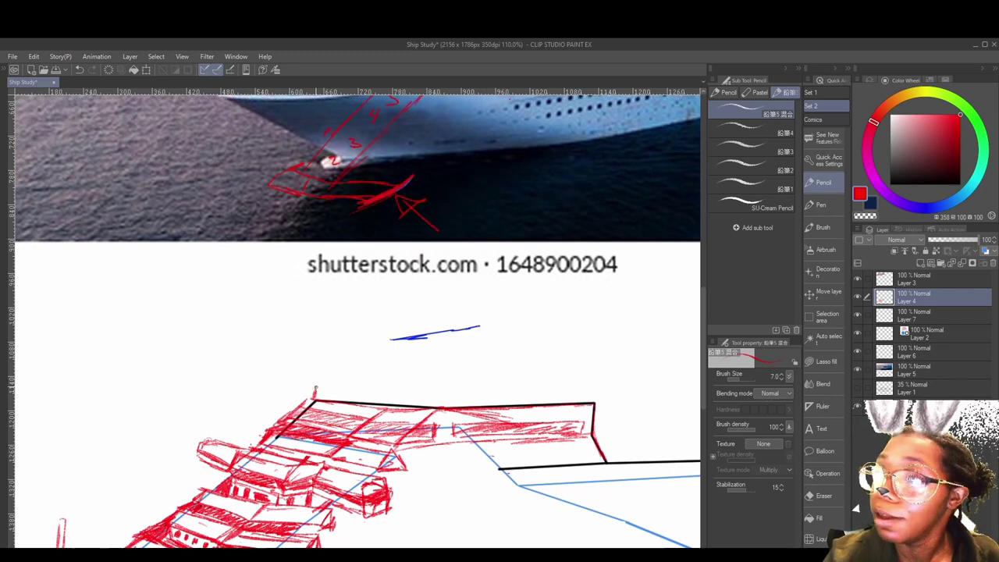
{"action": "left_click_drag", "start_coordinate": [321, 384], "coordinate": [433, 394]}
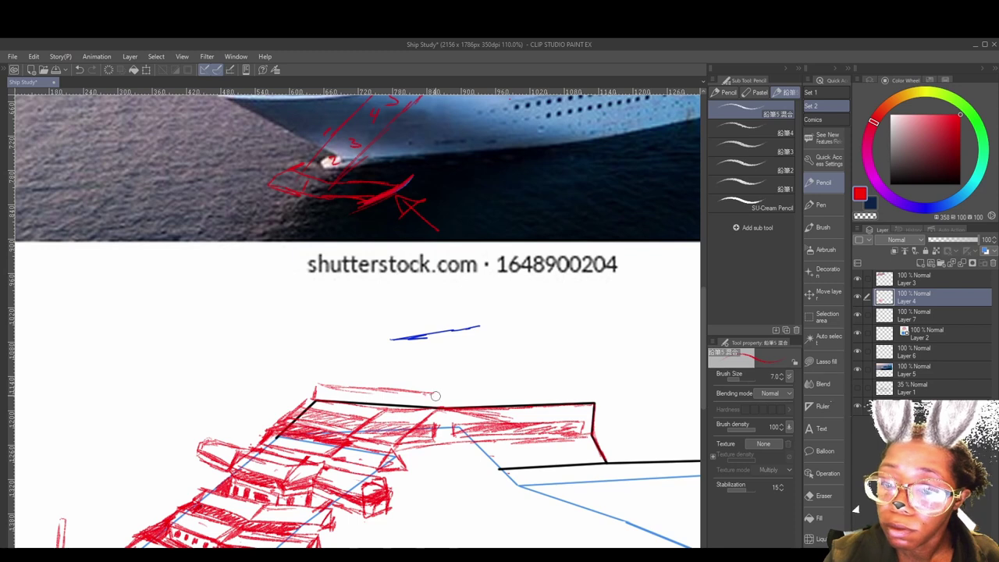
{"action": "mouse_move", "coordinate": [435, 394]}
{"action": "left_mouse_down"}
{"action": "mouse_move", "coordinate": [330, 386]}
{"action": "mouse_move", "coordinate": [419, 393]}
{"action": "left_mouse_up"}
{"action": "scroll", "coordinate": [420, 394], "scroll_direction": "up", "scroll_amount": 10}
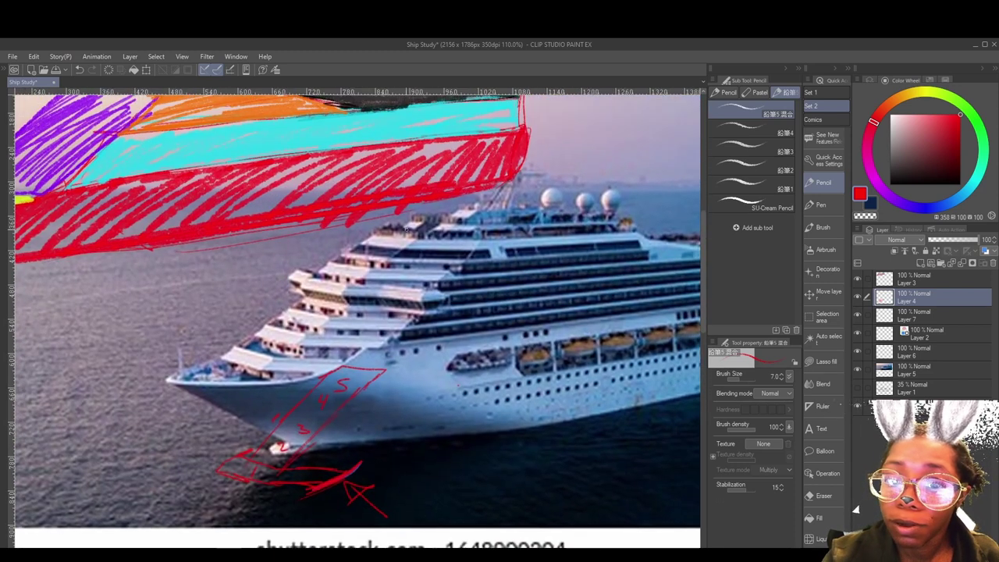
{"action": "scroll", "coordinate": [417, 482], "scroll_direction": "down", "scroll_amount": 5}
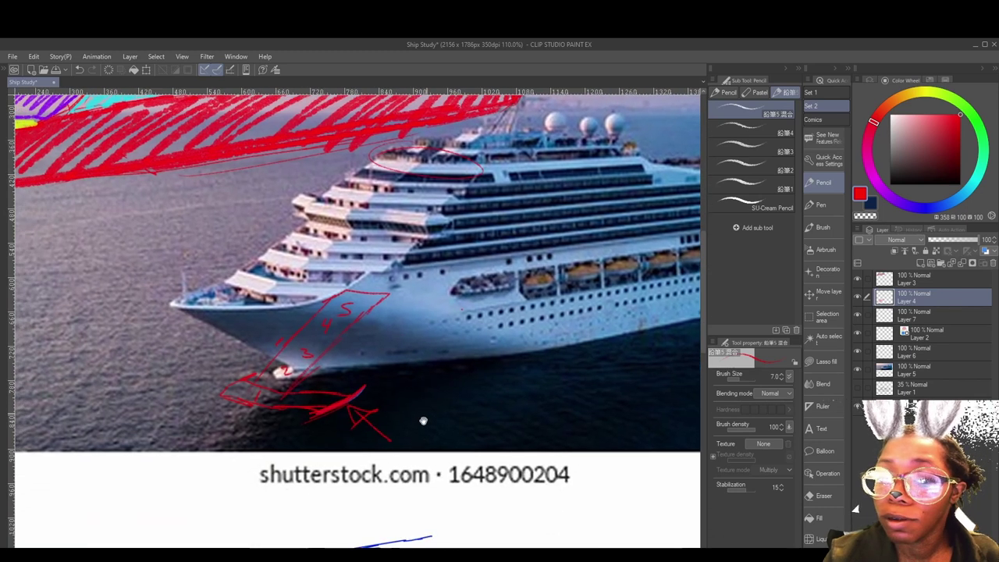
{"action": "scroll", "coordinate": [423, 421], "scroll_direction": "down", "scroll_amount": 12}
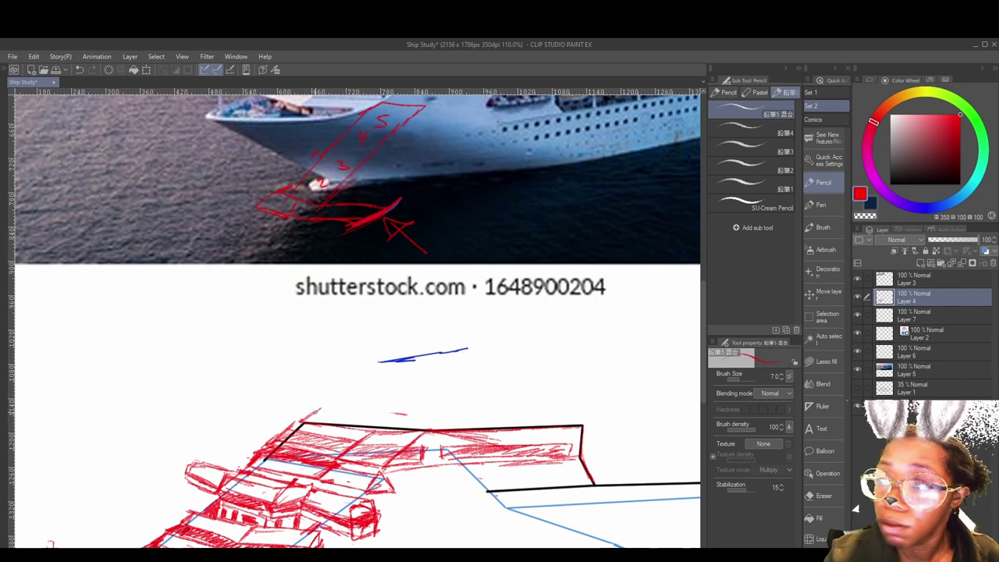
{"action": "left_click_drag", "start_coordinate": [326, 412], "coordinate": [437, 412]}
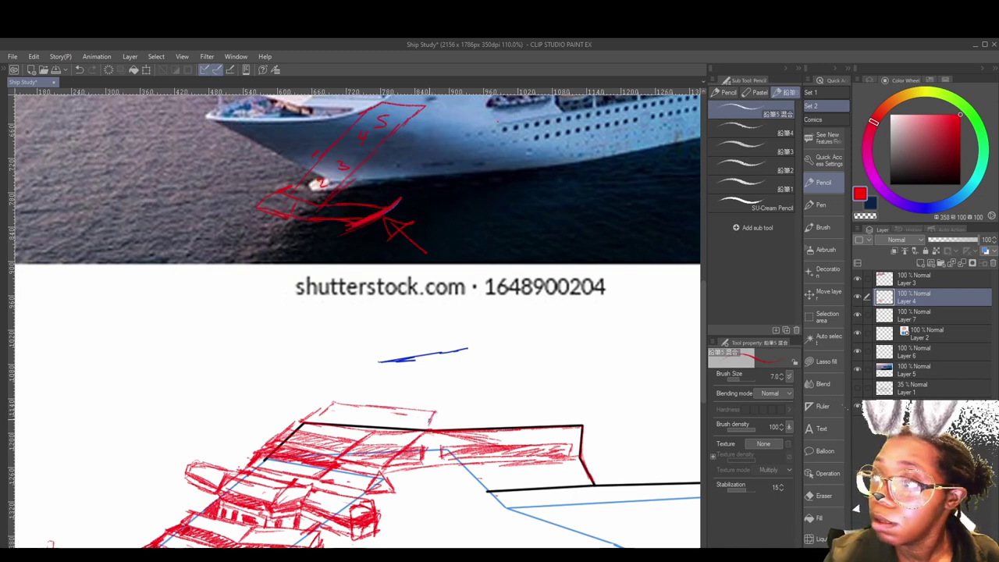
- Following the photo's top deck, shade the low tier's front slope and extend its top line back to the upper tier's rear corner
{"action": "scroll", "coordinate": [452, 358], "scroll_direction": "up", "scroll_amount": 6}
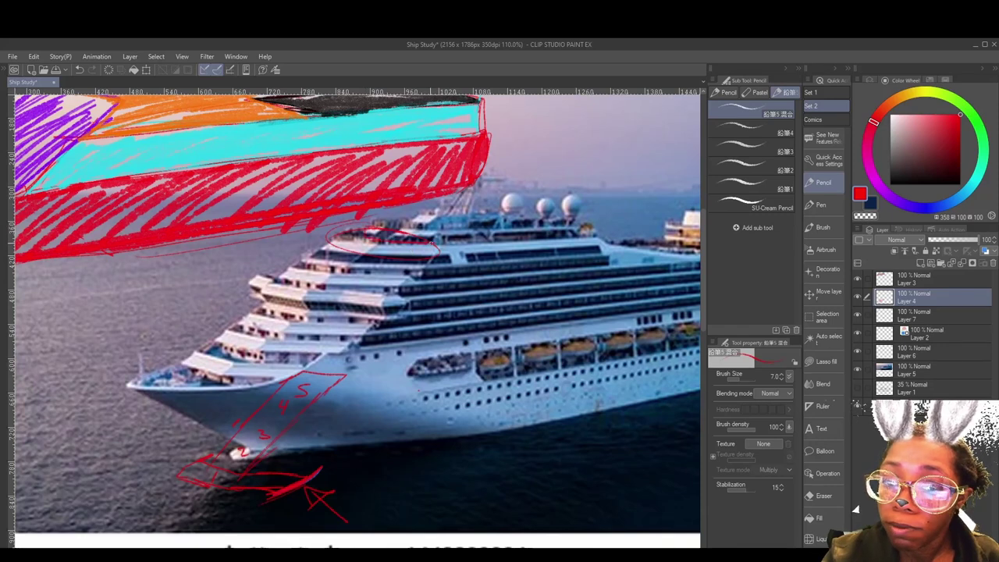
{"action": "left_click_drag", "start_coordinate": [430, 243], "coordinate": [485, 240]}
{"action": "left_click_drag", "start_coordinate": [563, 230], "coordinate": [368, 231]}
{"action": "left_click_drag", "start_coordinate": [448, 460], "coordinate": [440, 273]}
{"action": "mouse_move", "coordinate": [456, 494]}
{"action": "left_mouse_down"}
{"action": "mouse_move", "coordinate": [442, 458]}
{"action": "mouse_move", "coordinate": [488, 408]}
{"action": "left_mouse_up"}
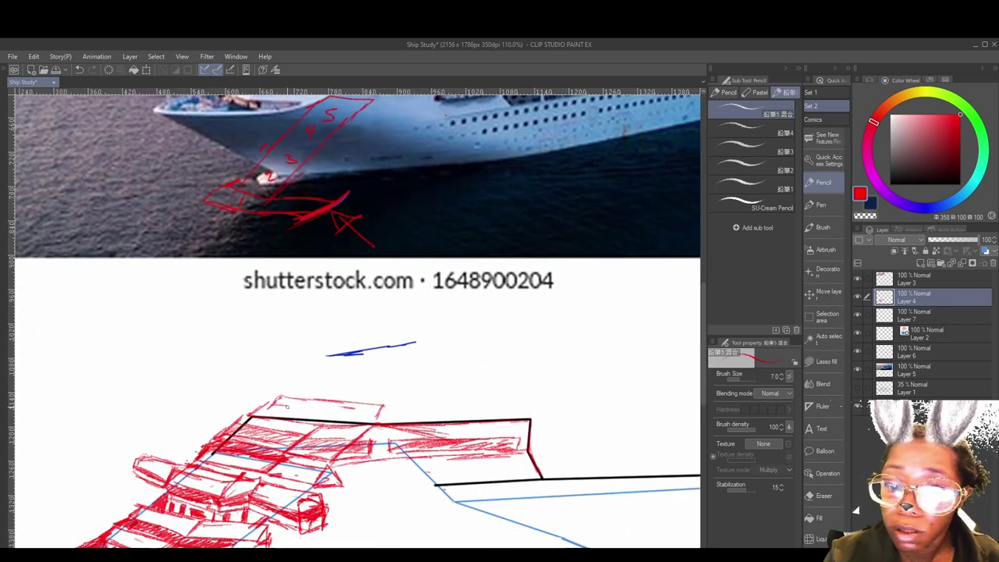
{"action": "mouse_move", "coordinate": [270, 407]}
{"action": "left_mouse_down"}
{"action": "mouse_move", "coordinate": [361, 414]}
{"action": "mouse_move", "coordinate": [261, 412]}
{"action": "left_mouse_up"}
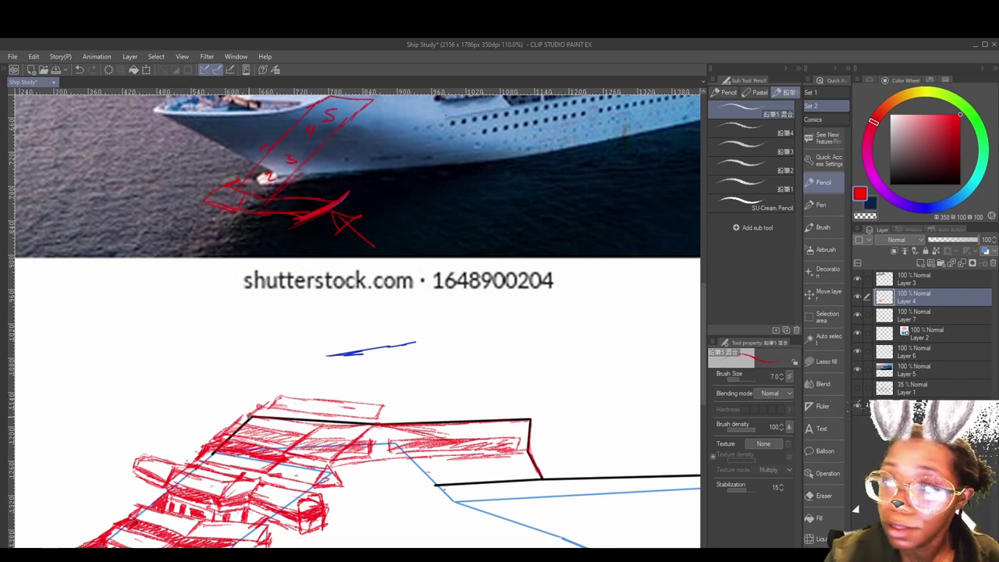
{"action": "mouse_move", "coordinate": [406, 429]}
{"action": "left_mouse_down"}
{"action": "mouse_move", "coordinate": [337, 444]}
{"action": "mouse_move", "coordinate": [321, 421]}
{"action": "mouse_move", "coordinate": [451, 420]}
{"action": "left_mouse_up"}
{"action": "mouse_move", "coordinate": [306, 418]}
{"action": "left_mouse_down"}
{"action": "mouse_move", "coordinate": [299, 434]}
{"action": "mouse_move", "coordinate": [347, 434]}
{"action": "left_mouse_up"}
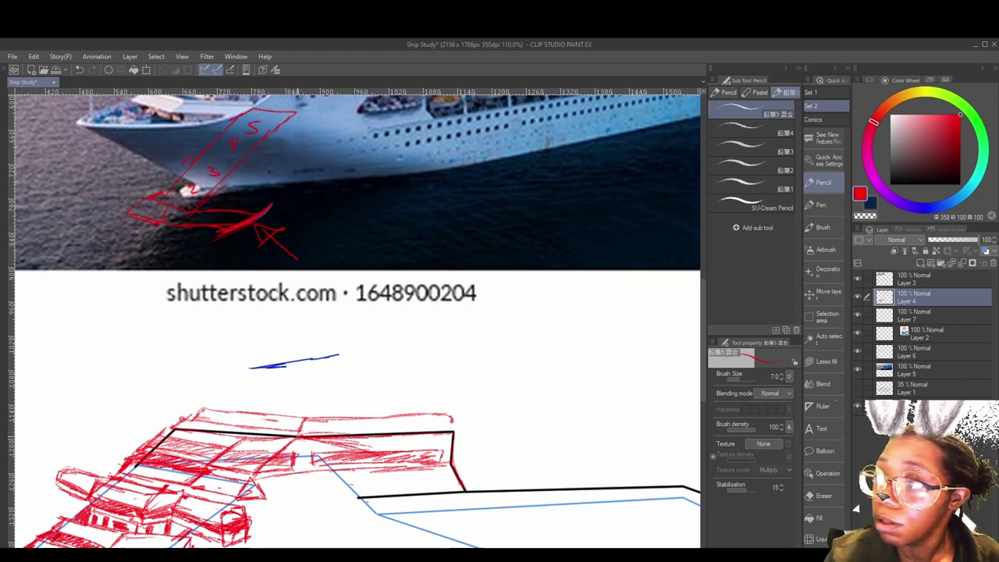
{"action": "left_click_drag", "start_coordinate": [442, 415], "coordinate": [460, 416]}
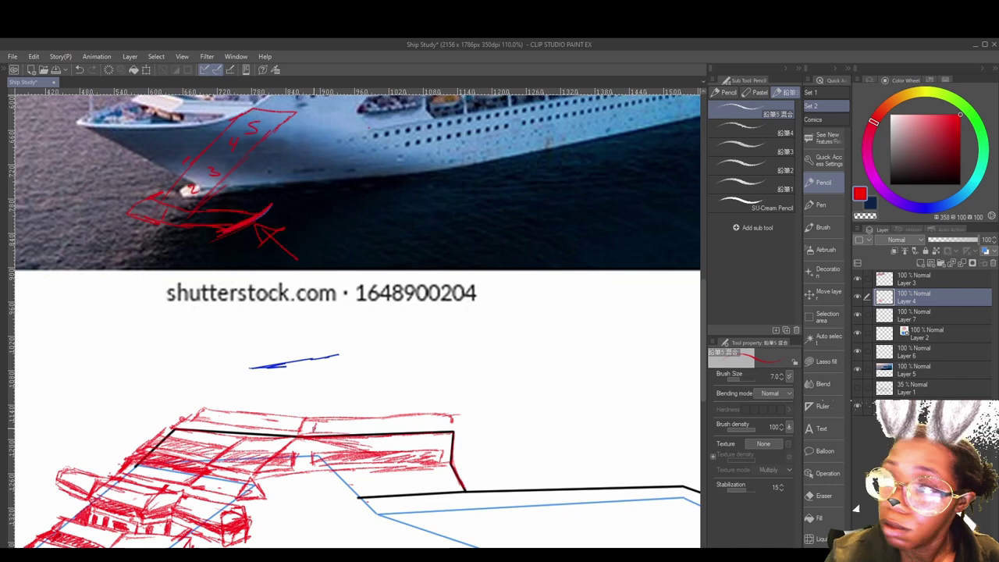
{"action": "mouse_move", "coordinate": [312, 432]}
{"action": "left_mouse_down"}
{"action": "mouse_move", "coordinate": [367, 422]}
{"action": "mouse_move", "coordinate": [367, 437]}
{"action": "mouse_move", "coordinate": [314, 430]}
{"action": "mouse_move", "coordinate": [368, 437]}
{"action": "mouse_move", "coordinate": [379, 420]}
{"action": "mouse_move", "coordinate": [399, 427]}
{"action": "left_mouse_up"}
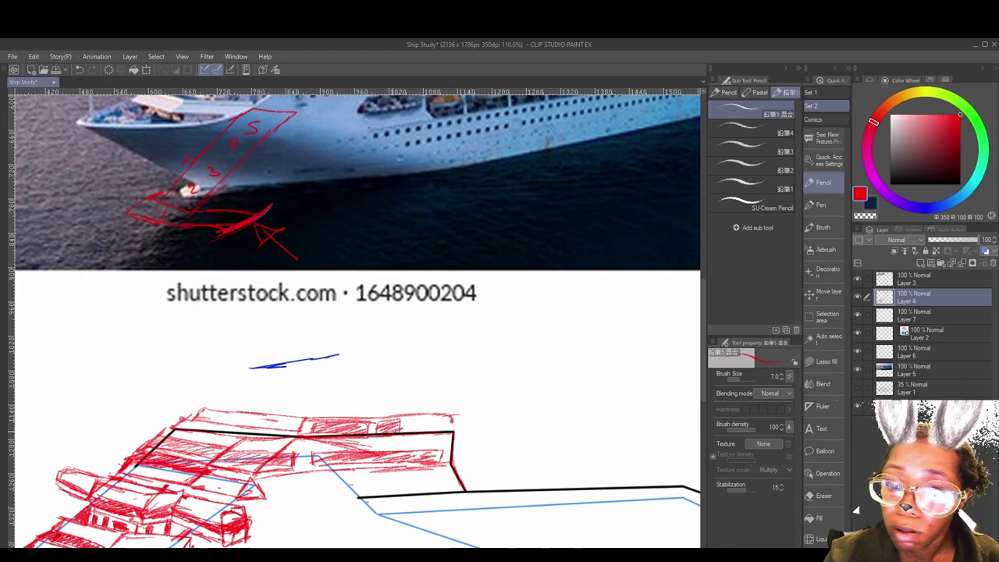
{"action": "key", "text": "ctrl+z"}
{"action": "key", "text": "ctrl+z"}
{"action": "key", "text": "ctrl+z"}
{"action": "key", "text": "ctrl+z"}
{"action": "key", "text": "ctrl+z"}
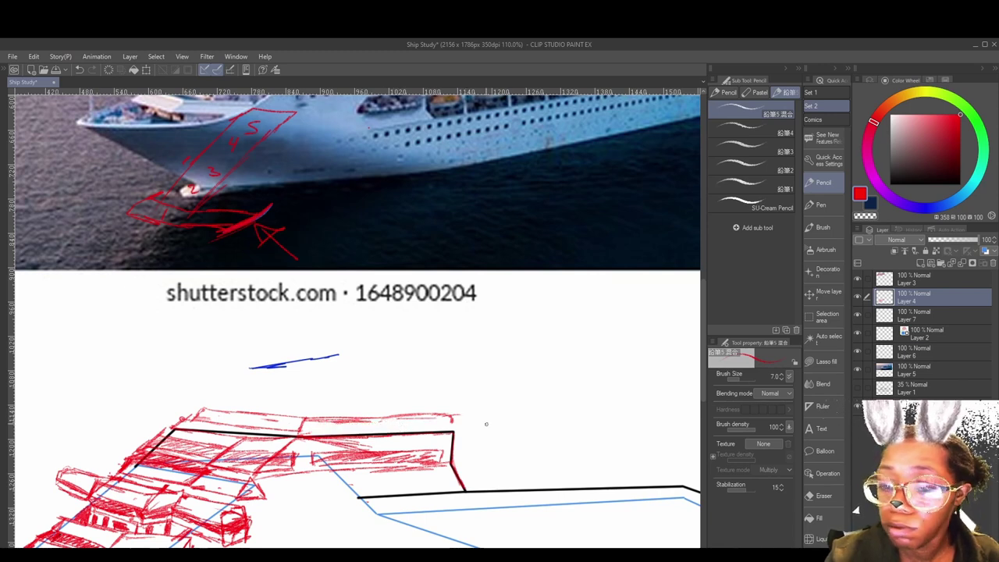
- Sketch and hatch divided window panels along the low top tier's side and close off its rear end
{"action": "left_click_drag", "start_coordinate": [440, 451], "coordinate": [512, 420]}
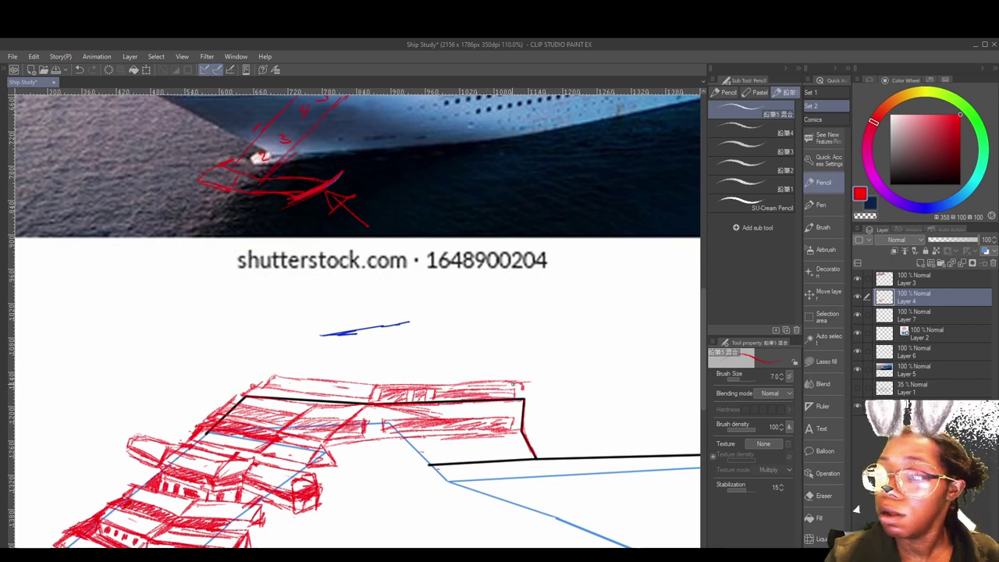
{"action": "scroll", "coordinate": [453, 351], "scroll_direction": "up", "scroll_amount": 1}
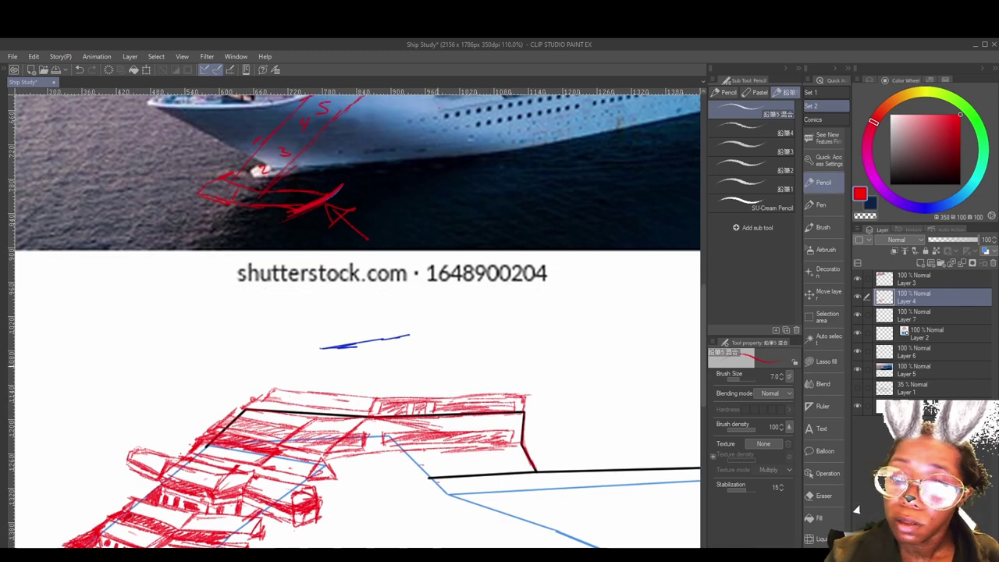
- Sketch three round radar domes on short stands along the rear half of the low top tier
{"action": "mouse_move", "coordinate": [440, 378]}
{"action": "left_mouse_down"}
{"action": "mouse_move", "coordinate": [429, 364]}
{"action": "mouse_move", "coordinate": [426, 375]}
{"action": "mouse_move", "coordinate": [448, 371]}
{"action": "mouse_move", "coordinate": [429, 387]}
{"action": "mouse_move", "coordinate": [459, 373]}
{"action": "mouse_move", "coordinate": [432, 373]}
{"action": "left_mouse_up"}
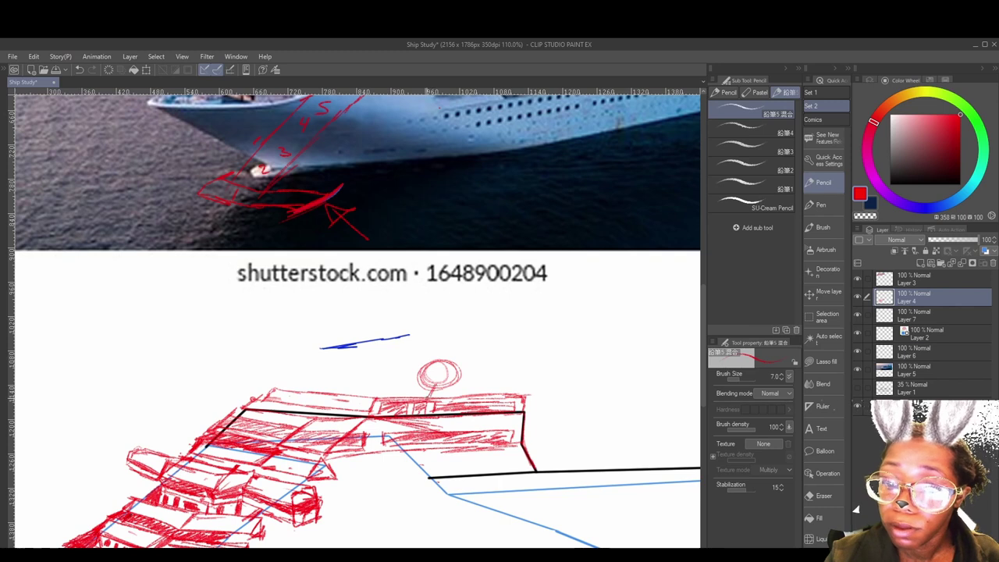
{"action": "mouse_move", "coordinate": [481, 361]}
{"action": "left_mouse_down"}
{"action": "mouse_move", "coordinate": [500, 378]}
{"action": "mouse_move", "coordinate": [468, 395]}
{"action": "mouse_move", "coordinate": [481, 394]}
{"action": "left_mouse_up"}
{"action": "mouse_move", "coordinate": [511, 363]}
{"action": "left_mouse_down"}
{"action": "mouse_move", "coordinate": [536, 360]}
{"action": "mouse_move", "coordinate": [504, 373]}
{"action": "mouse_move", "coordinate": [509, 352]}
{"action": "mouse_move", "coordinate": [530, 360]}
{"action": "mouse_move", "coordinate": [518, 390]}
{"action": "left_mouse_up"}
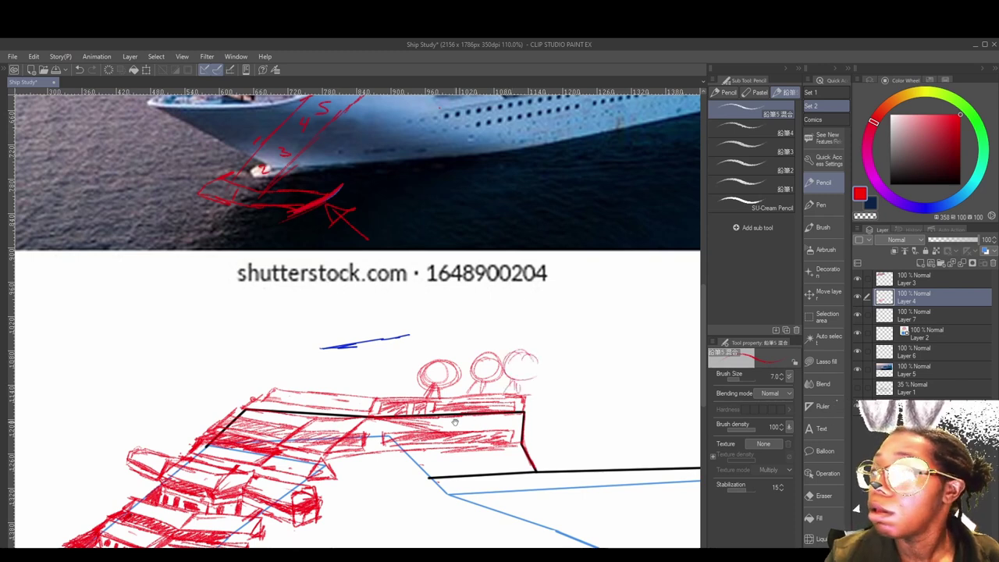
- Sketch a small deckhouse with a slanted strut ahead of the domes and a tall vertical mast behind it
{"action": "left_click_drag", "start_coordinate": [455, 423], "coordinate": [519, 426]}
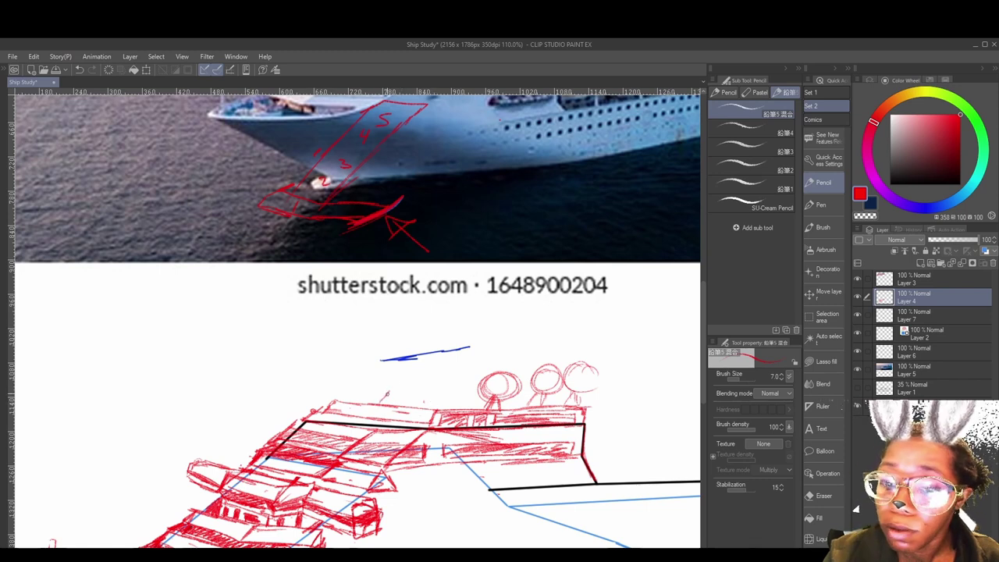
{"action": "mouse_move", "coordinate": [394, 387]}
{"action": "left_mouse_down"}
{"action": "mouse_move", "coordinate": [429, 389]}
{"action": "mouse_move", "coordinate": [437, 403]}
{"action": "mouse_move", "coordinate": [384, 397]}
{"action": "mouse_move", "coordinate": [388, 407]}
{"action": "mouse_move", "coordinate": [429, 407]}
{"action": "mouse_move", "coordinate": [430, 368]}
{"action": "mouse_move", "coordinate": [447, 357]}
{"action": "mouse_move", "coordinate": [375, 359]}
{"action": "mouse_move", "coordinate": [472, 346]}
{"action": "mouse_move", "coordinate": [436, 354]}
{"action": "left_mouse_up"}
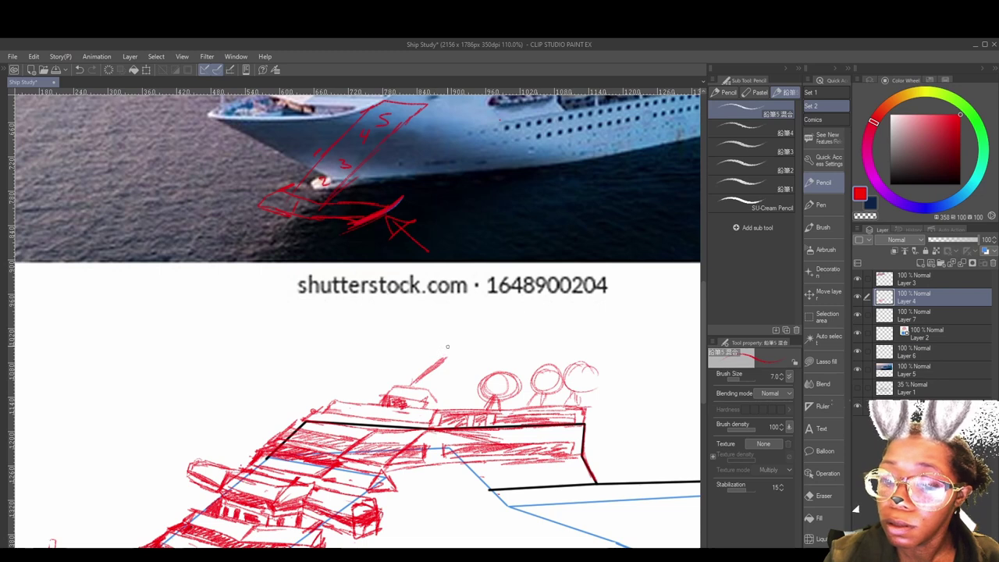
{"action": "left_click_drag", "start_coordinate": [447, 396], "coordinate": [405, 389]}
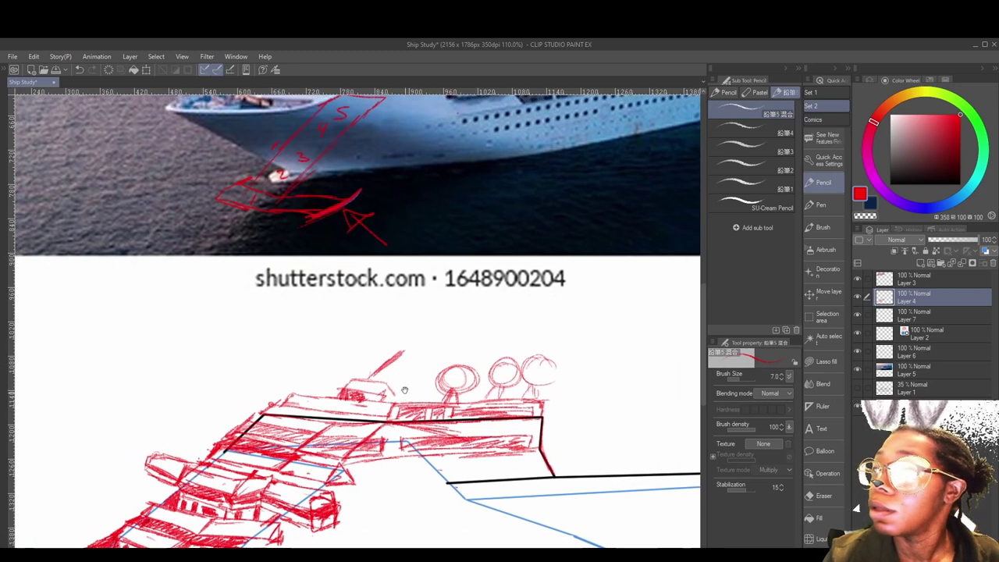
{"action": "mouse_move", "coordinate": [375, 334]}
{"action": "left_mouse_down"}
{"action": "mouse_move", "coordinate": [398, 345]}
{"action": "mouse_move", "coordinate": [368, 337]}
{"action": "mouse_move", "coordinate": [418, 329]}
{"action": "mouse_move", "coordinate": [394, 340]}
{"action": "mouse_move", "coordinate": [395, 357]}
{"action": "left_mouse_up"}
{"action": "left_click_drag", "start_coordinate": [398, 311], "coordinate": [401, 348]}
{"action": "left_click_drag", "start_coordinate": [406, 308], "coordinate": [402, 398]}
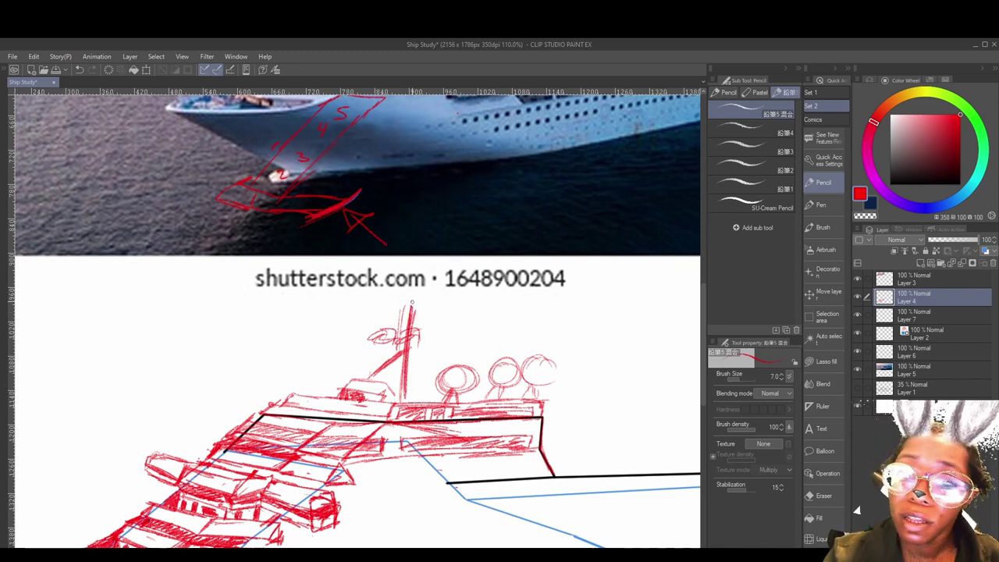
- Finish the mast with a pointed tip, crossbars ending in small ovals, and brace lines toward its base
{"action": "mouse_move", "coordinate": [412, 295]}
{"action": "left_mouse_down"}
{"action": "mouse_move", "coordinate": [407, 316]}
{"action": "mouse_move", "coordinate": [415, 282]}
{"action": "mouse_move", "coordinate": [401, 293]}
{"action": "mouse_move", "coordinate": [442, 312]}
{"action": "left_mouse_up"}
{"action": "mouse_move", "coordinate": [381, 304]}
{"action": "left_mouse_down"}
{"action": "mouse_move", "coordinate": [373, 309]}
{"action": "mouse_move", "coordinate": [430, 316]}
{"action": "left_mouse_up"}
{"action": "mouse_move", "coordinate": [377, 335]}
{"action": "left_mouse_down"}
{"action": "mouse_move", "coordinate": [465, 336]}
{"action": "mouse_move", "coordinate": [386, 336]}
{"action": "left_mouse_up"}
{"action": "mouse_move", "coordinate": [398, 335]}
{"action": "left_mouse_down"}
{"action": "mouse_move", "coordinate": [408, 381]}
{"action": "mouse_move", "coordinate": [425, 392]}
{"action": "left_mouse_up"}
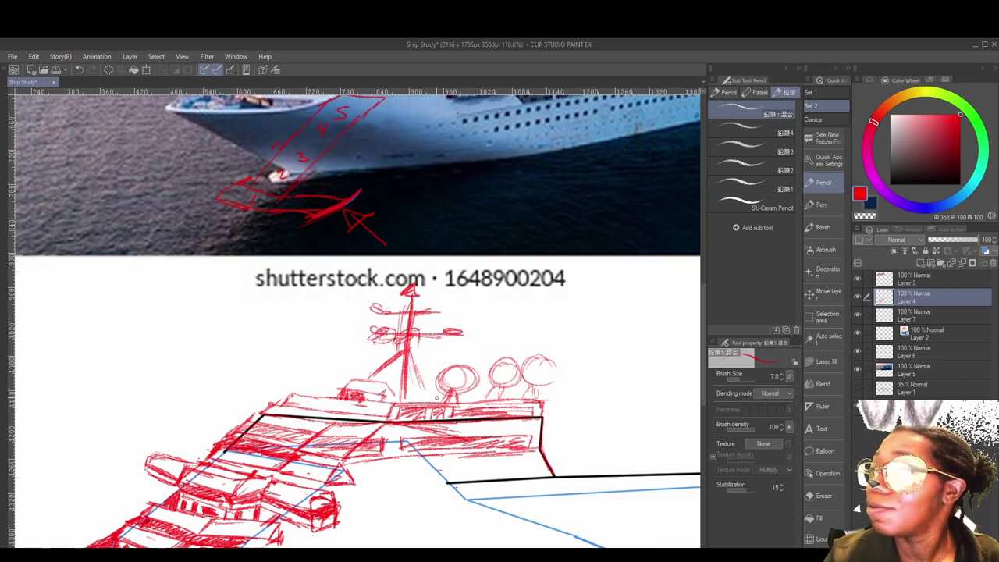
{"action": "left_click_drag", "start_coordinate": [351, 380], "coordinate": [394, 389]}
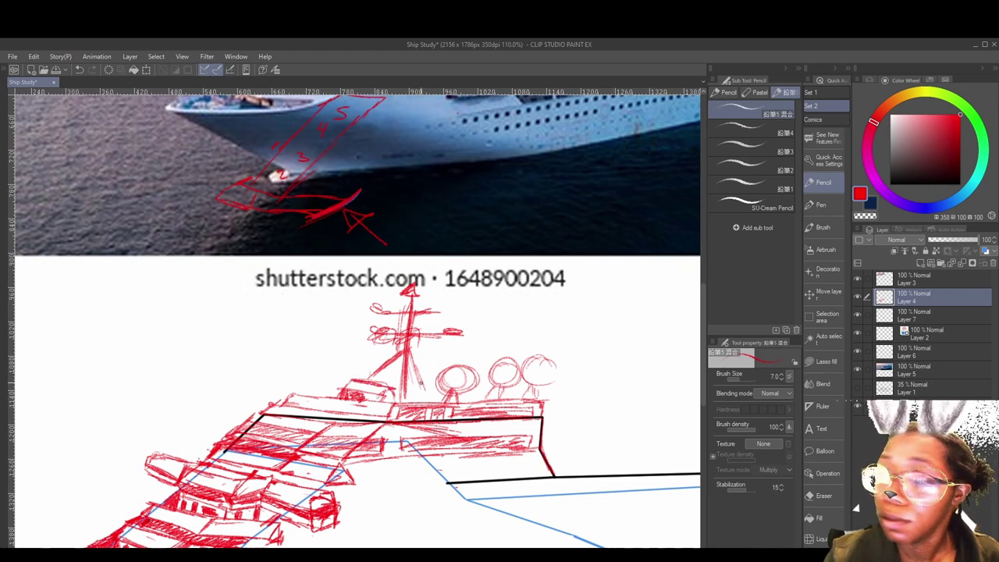
{"action": "left_click_drag", "start_coordinate": [410, 384], "coordinate": [437, 384]}
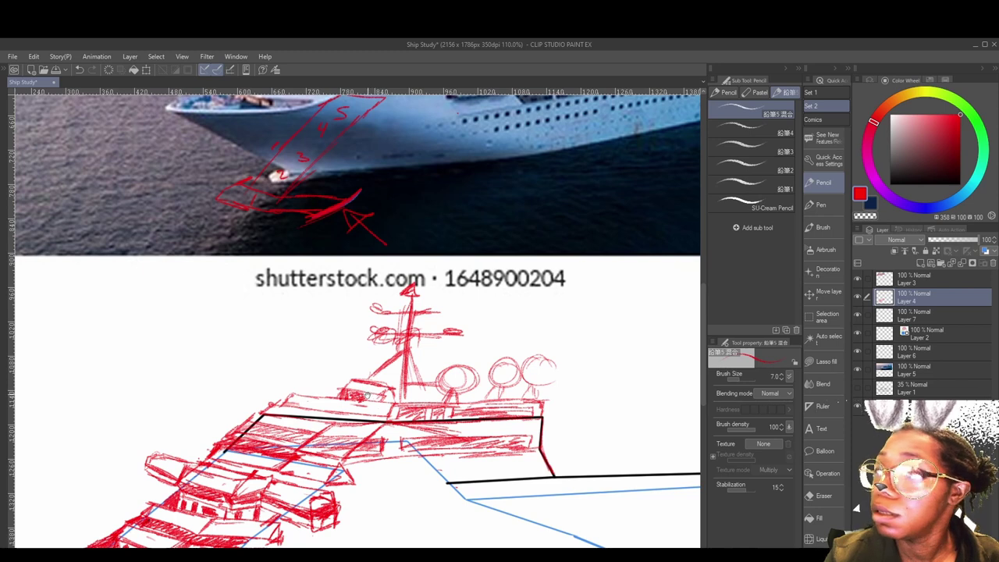
- Add a low sloped block in front of the small deckhouse and extend the support lines at the mast's base
{"action": "mouse_move", "coordinate": [367, 395]}
{"action": "left_mouse_down"}
{"action": "mouse_move", "coordinate": [453, 407]}
{"action": "mouse_move", "coordinate": [398, 384]}
{"action": "left_mouse_up"}
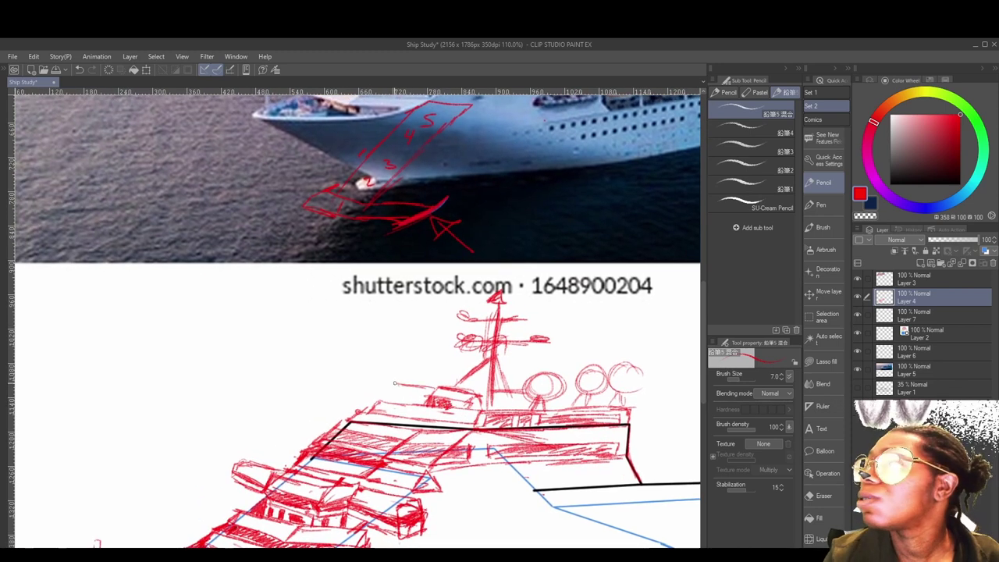
{"action": "mouse_move", "coordinate": [393, 383]}
{"action": "left_mouse_down"}
{"action": "mouse_move", "coordinate": [389, 393]}
{"action": "mouse_move", "coordinate": [430, 408]}
{"action": "mouse_move", "coordinate": [424, 383]}
{"action": "mouse_move", "coordinate": [440, 393]}
{"action": "mouse_move", "coordinate": [393, 386]}
{"action": "left_mouse_up"}
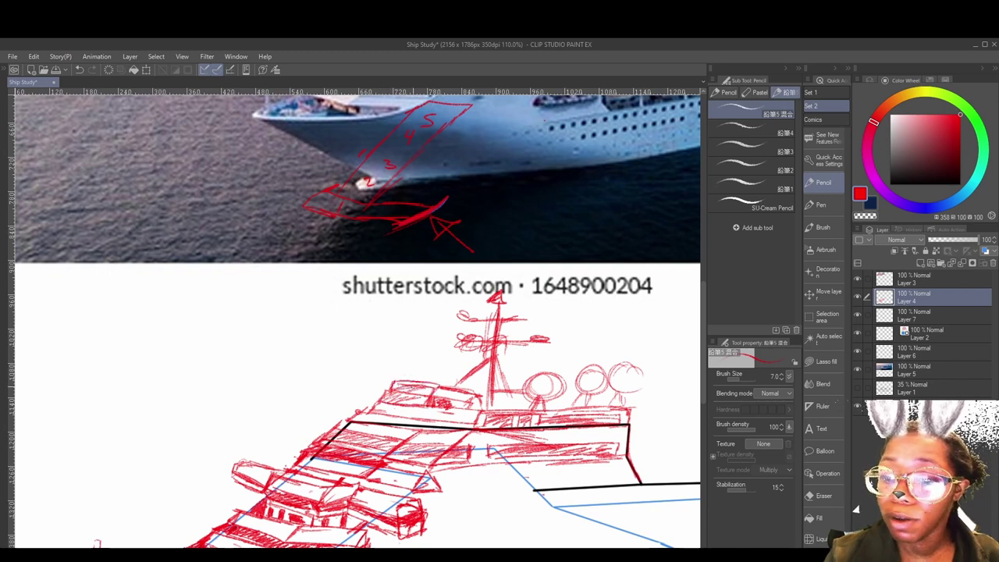
{"action": "left_click_drag", "start_coordinate": [553, 457], "coordinate": [404, 440]}
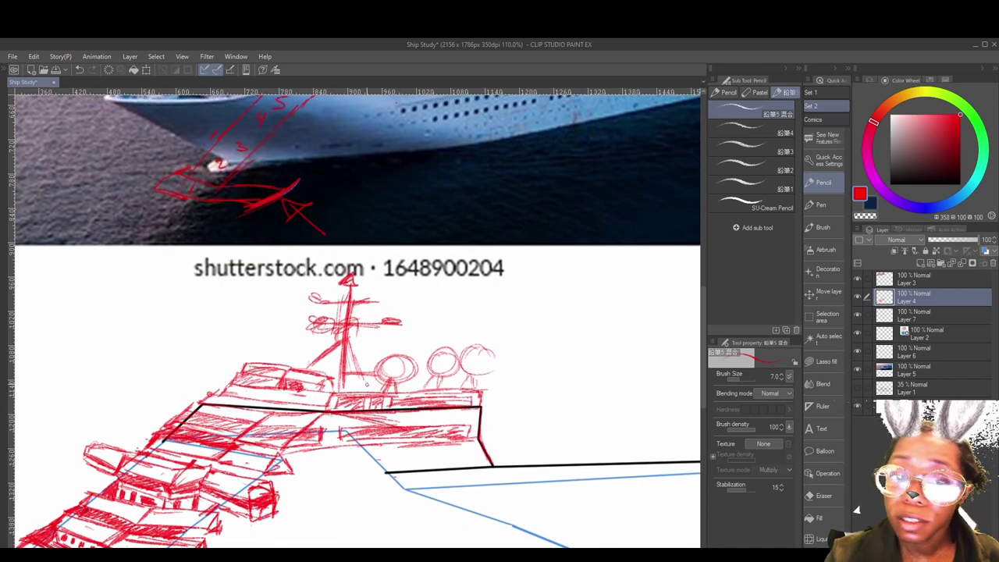
{"action": "mouse_move", "coordinate": [307, 367]}
{"action": "left_mouse_down"}
{"action": "mouse_move", "coordinate": [364, 373]}
{"action": "mouse_move", "coordinate": [367, 389]}
{"action": "left_mouse_up"}
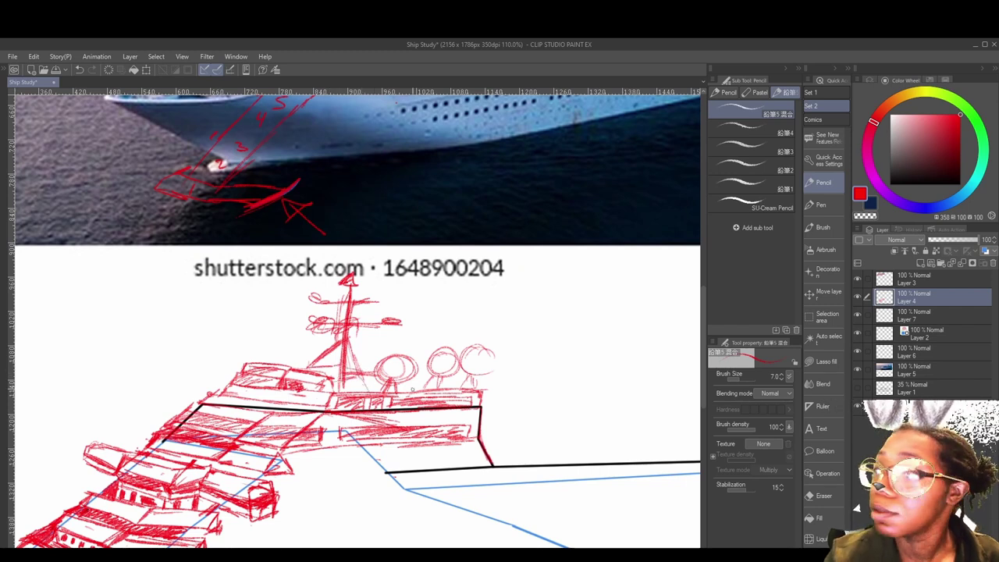
- Sketch and hatch a narrow band beneath the radar domes from the mast to the tier's rear end
{"action": "left_click_drag", "start_coordinate": [413, 410], "coordinate": [388, 402]}
{"action": "left_click_drag", "start_coordinate": [301, 368], "coordinate": [448, 366]}
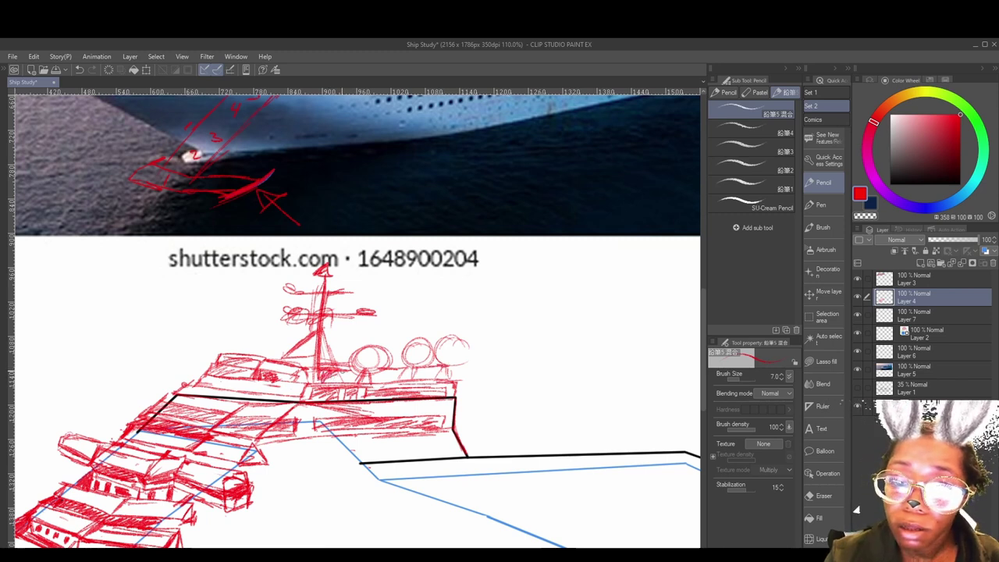
{"action": "mouse_move", "coordinate": [326, 373]}
{"action": "left_mouse_down"}
{"action": "mouse_move", "coordinate": [349, 382]}
{"action": "mouse_move", "coordinate": [442, 374]}
{"action": "mouse_move", "coordinate": [419, 367]}
{"action": "mouse_move", "coordinate": [449, 380]}
{"action": "left_mouse_up"}
{"action": "mouse_move", "coordinate": [495, 463]}
{"action": "left_mouse_down"}
{"action": "mouse_move", "coordinate": [398, 416]}
{"action": "mouse_move", "coordinate": [412, 440]}
{"action": "mouse_move", "coordinate": [454, 445]}
{"action": "mouse_move", "coordinate": [408, 416]}
{"action": "mouse_move", "coordinate": [432, 411]}
{"action": "mouse_move", "coordinate": [379, 383]}
{"action": "left_mouse_up"}
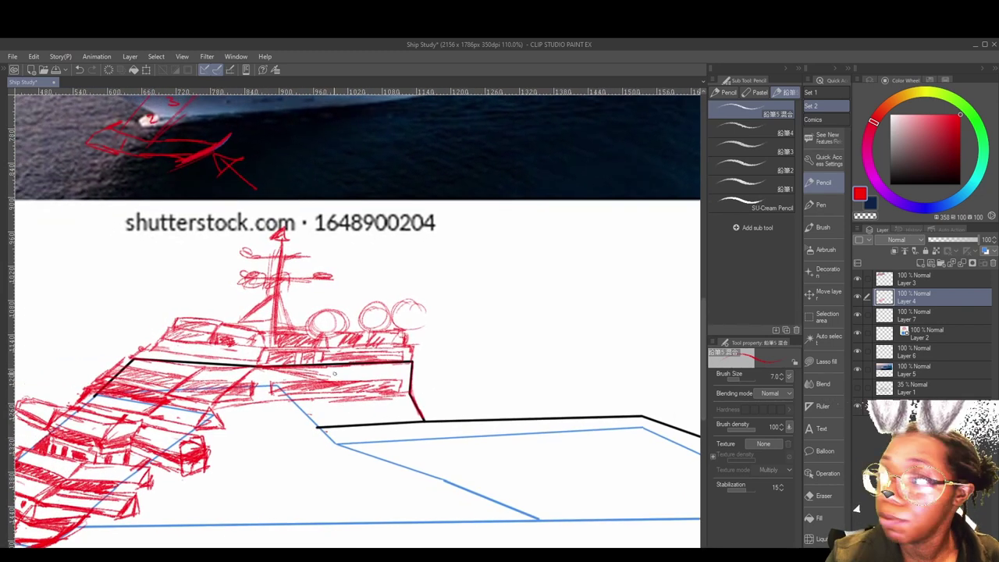
- Sketch a line sloping from the upper tier's rear corner down to the aft deck line and darken it
{"action": "mouse_move", "coordinate": [441, 415]}
{"action": "left_mouse_down"}
{"action": "mouse_move", "coordinate": [373, 398]}
{"action": "mouse_move", "coordinate": [333, 385]}
{"action": "left_mouse_up"}
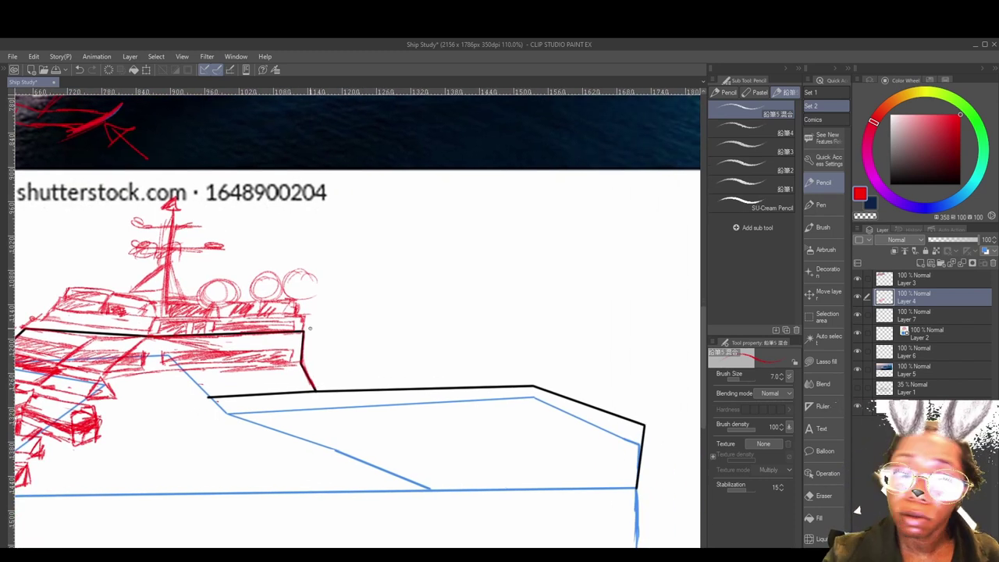
{"action": "mouse_move", "coordinate": [306, 332]}
{"action": "left_mouse_down"}
{"action": "mouse_move", "coordinate": [325, 364]}
{"action": "mouse_move", "coordinate": [326, 356]}
{"action": "mouse_move", "coordinate": [341, 368]}
{"action": "mouse_move", "coordinate": [406, 379]}
{"action": "left_mouse_up"}
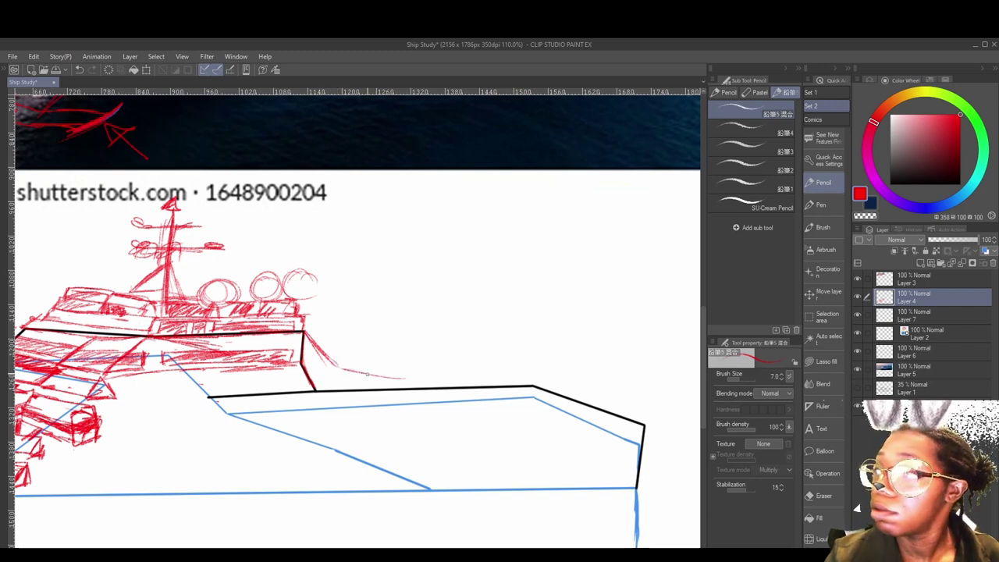
{"action": "mouse_move", "coordinate": [343, 367]}
{"action": "left_mouse_down"}
{"action": "mouse_move", "coordinate": [453, 390]}
{"action": "mouse_move", "coordinate": [429, 386]}
{"action": "left_mouse_up"}
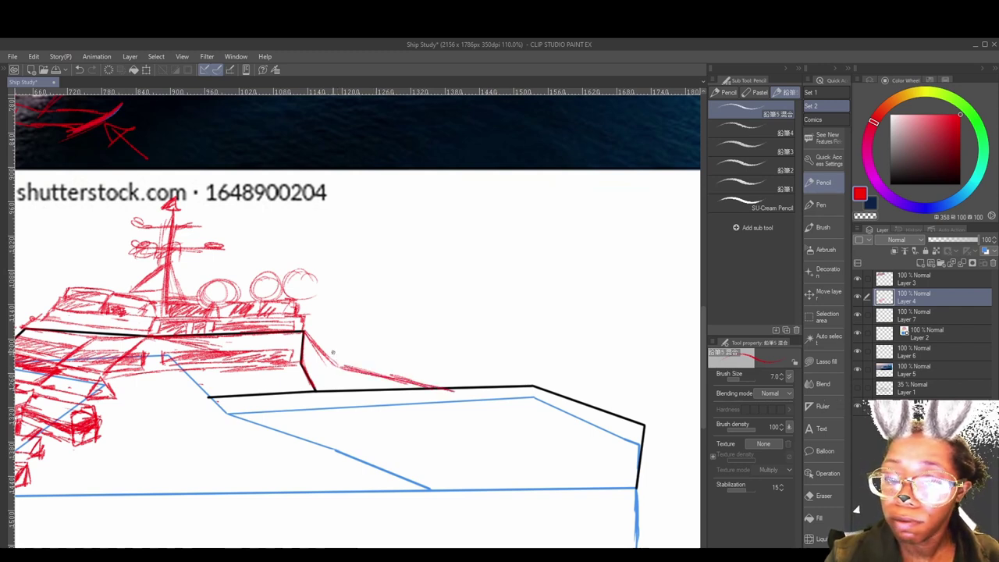
{"action": "mouse_move", "coordinate": [303, 330]}
{"action": "left_mouse_down"}
{"action": "mouse_move", "coordinate": [339, 371]}
{"action": "mouse_move", "coordinate": [449, 393]}
{"action": "left_mouse_up"}
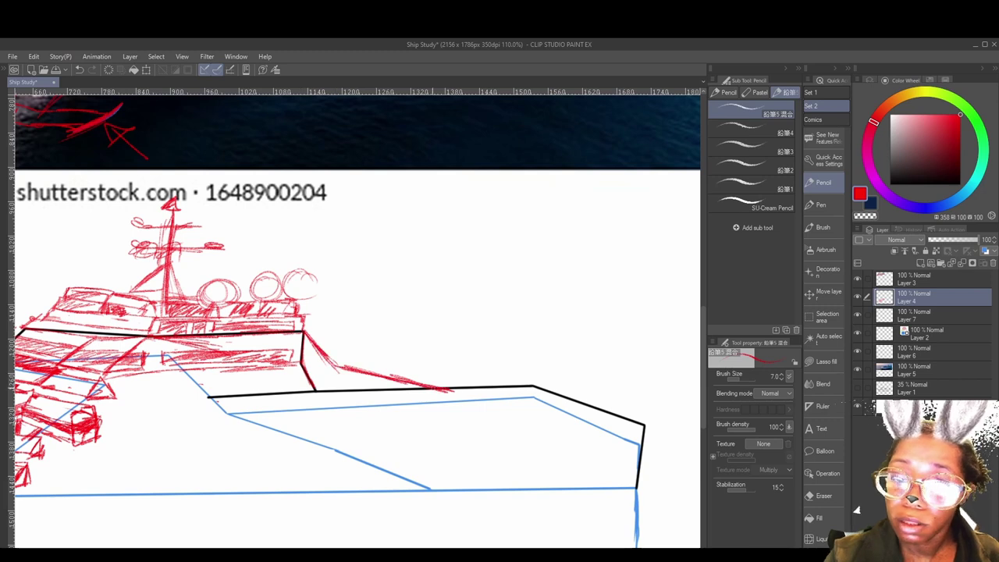
- Outline the aft upper deck around the funnel in the reference photo and compare it with the drawn ship
{"action": "mouse_move", "coordinate": [440, 464]}
{"action": "left_mouse_down"}
{"action": "mouse_move", "coordinate": [616, 452]}
{"action": "mouse_move", "coordinate": [557, 446]}
{"action": "left_mouse_up"}
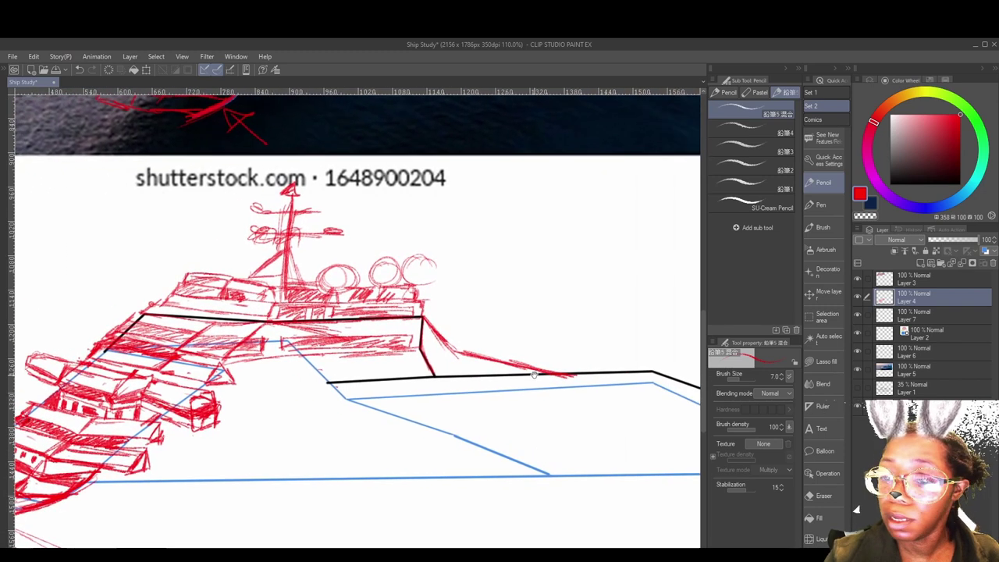
{"action": "left_click_drag", "start_coordinate": [549, 376], "coordinate": [326, 406]}
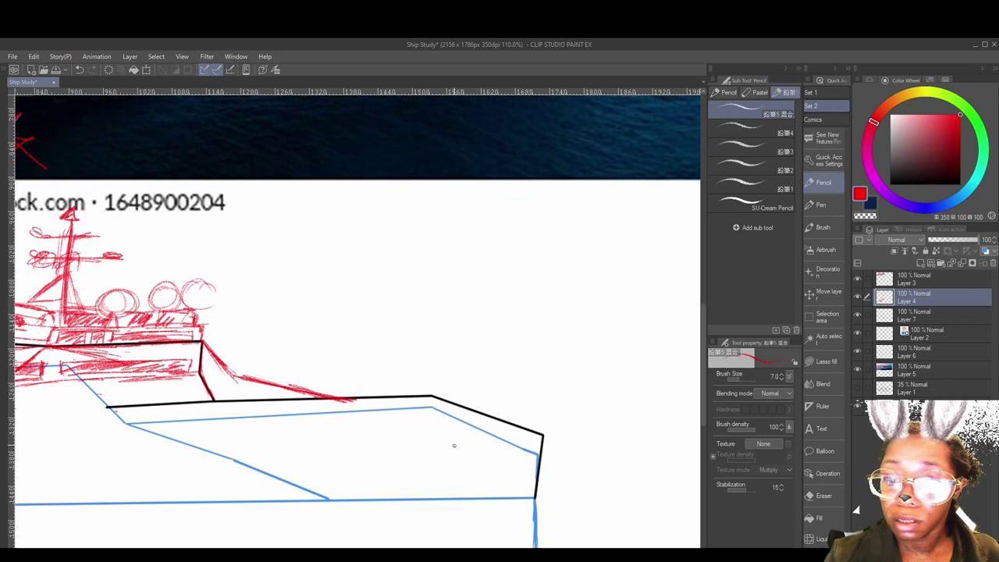
{"action": "left_click_drag", "start_coordinate": [465, 436], "coordinate": [458, 430]}
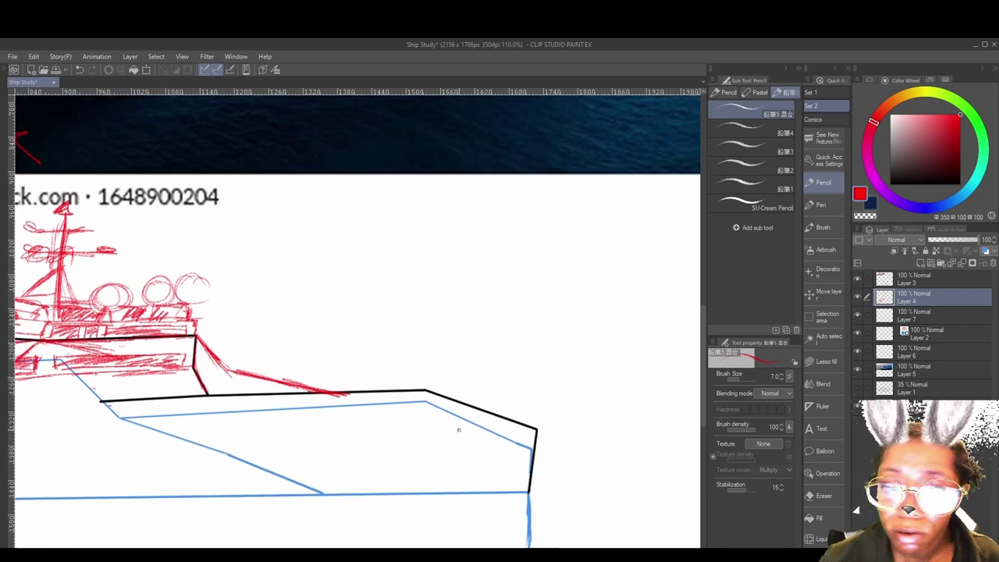
{"action": "scroll", "coordinate": [458, 429], "scroll_direction": "down", "scroll_amount": 4}
{"action": "scroll", "coordinate": [353, 395], "scroll_direction": "up", "scroll_amount": 2}
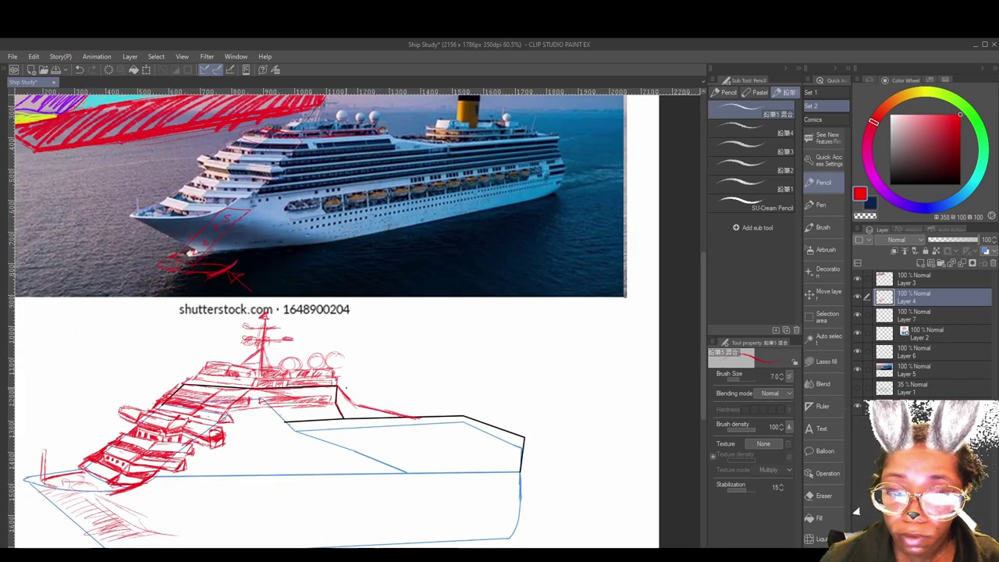
{"action": "scroll", "coordinate": [352, 396], "scroll_direction": "down", "scroll_amount": 2}
{"action": "left_click_drag", "start_coordinate": [402, 433], "coordinate": [474, 400]}
{"action": "scroll", "coordinate": [461, 405], "scroll_direction": "down", "scroll_amount": 1}
{"action": "scroll", "coordinate": [462, 404], "scroll_direction": "up", "scroll_amount": 1}
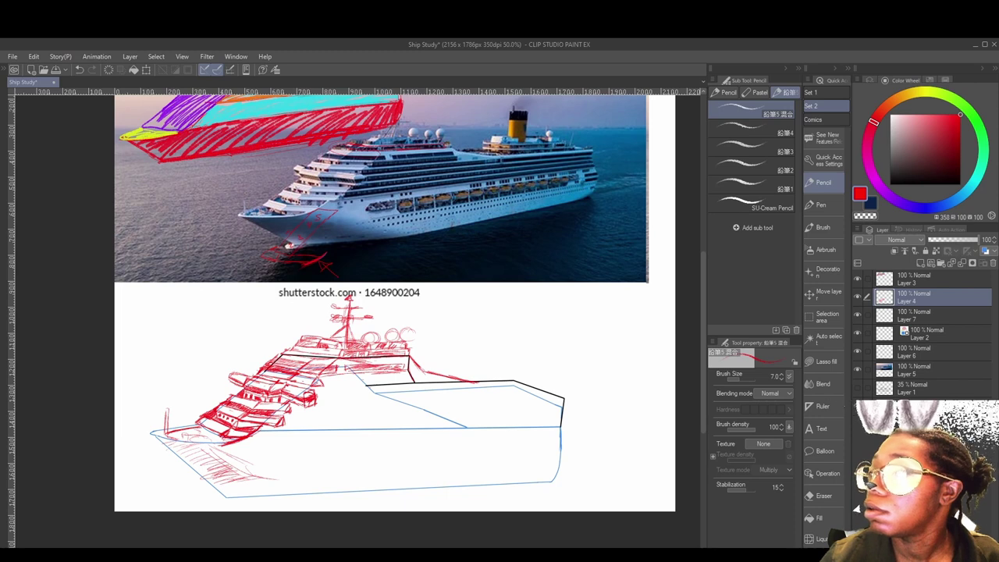
{"action": "scroll", "coordinate": [554, 191], "scroll_direction": "up", "scroll_amount": 2}
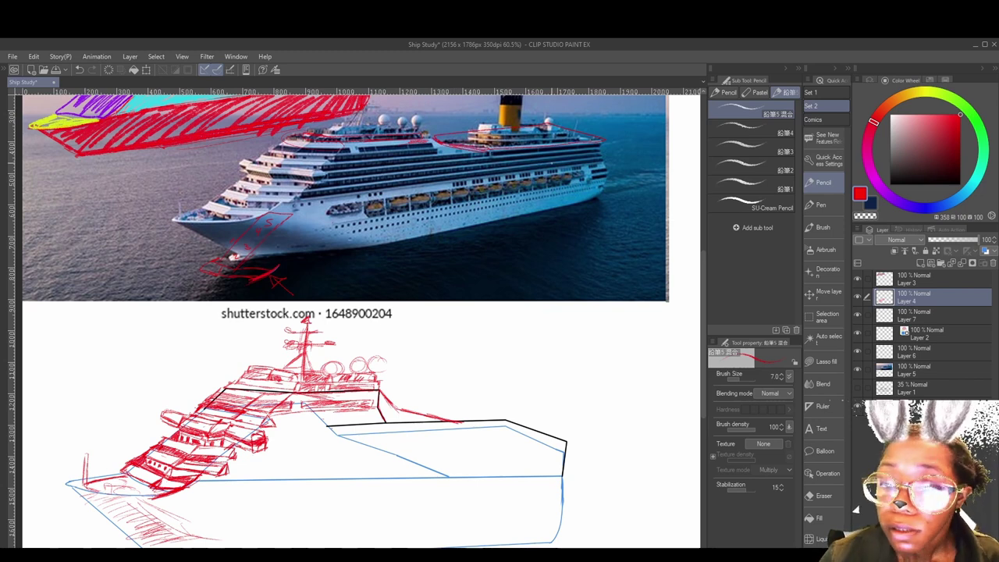
{"action": "scroll", "coordinate": [462, 430], "scroll_direction": "down", "scroll_amount": 2}
{"action": "scroll", "coordinate": [355, 447], "scroll_direction": "down", "scroll_amount": 2}
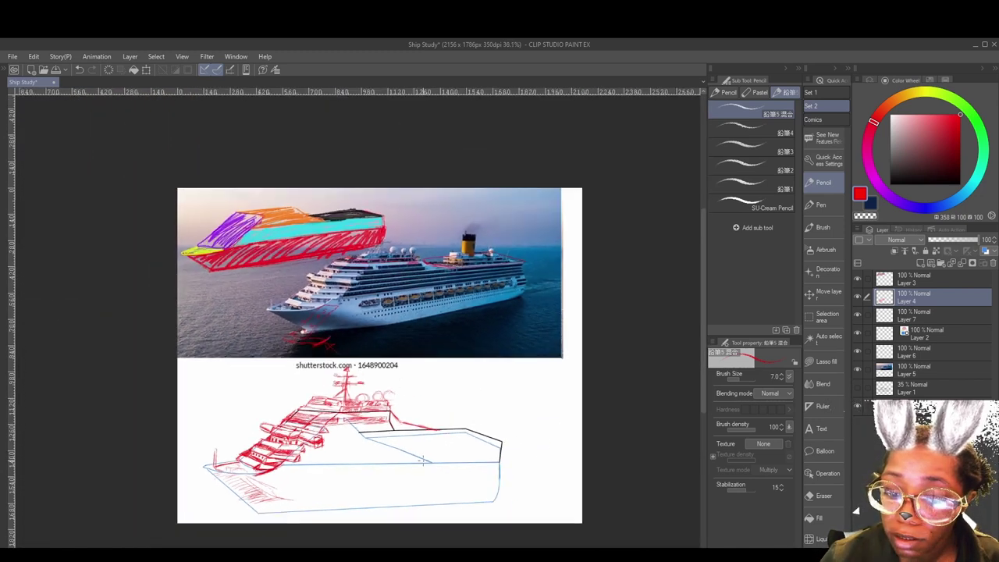
{"action": "scroll", "coordinate": [525, 443], "scroll_direction": "up", "scroll_amount": 3}
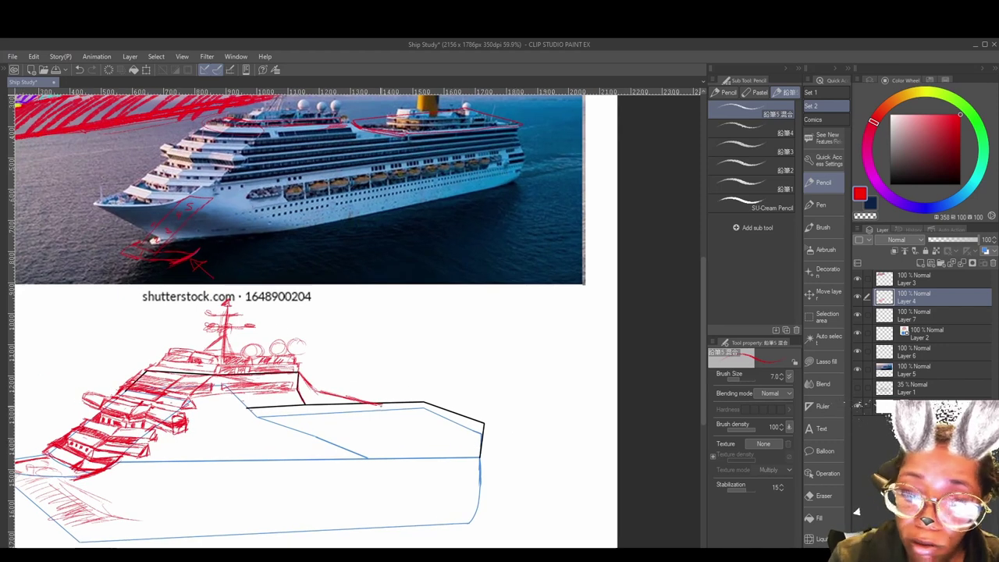
- On Layer 7, remove the black aft deck outline beyond the red slope and set up a black G-pen
{"action": "mouse_move", "coordinate": [374, 433]}
{"action": "left_mouse_down"}
{"action": "mouse_move", "coordinate": [410, 445]}
{"action": "mouse_move", "coordinate": [436, 430]}
{"action": "mouse_move", "coordinate": [391, 429]}
{"action": "left_mouse_up"}
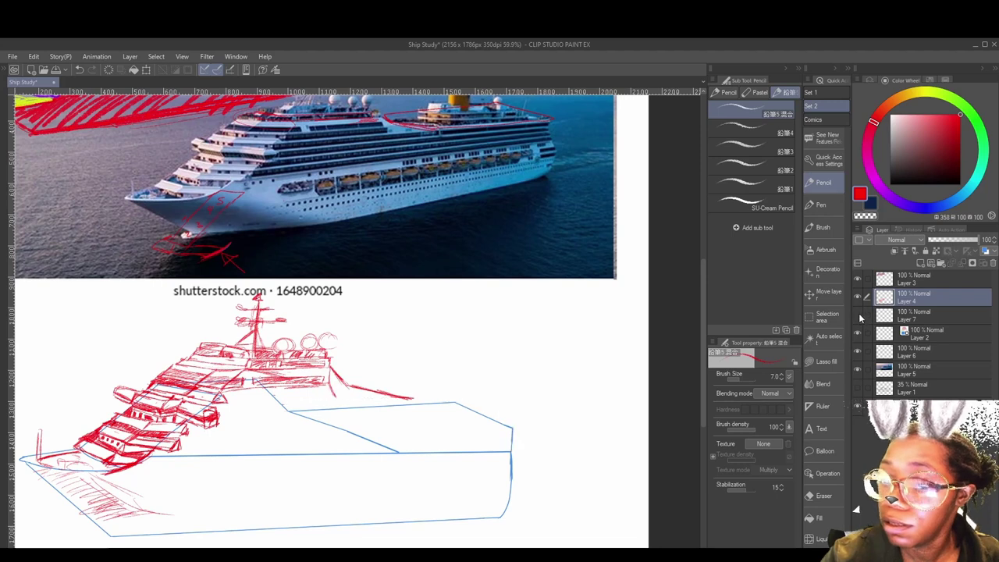
{"action": "left_click", "coordinate": [891, 317]}
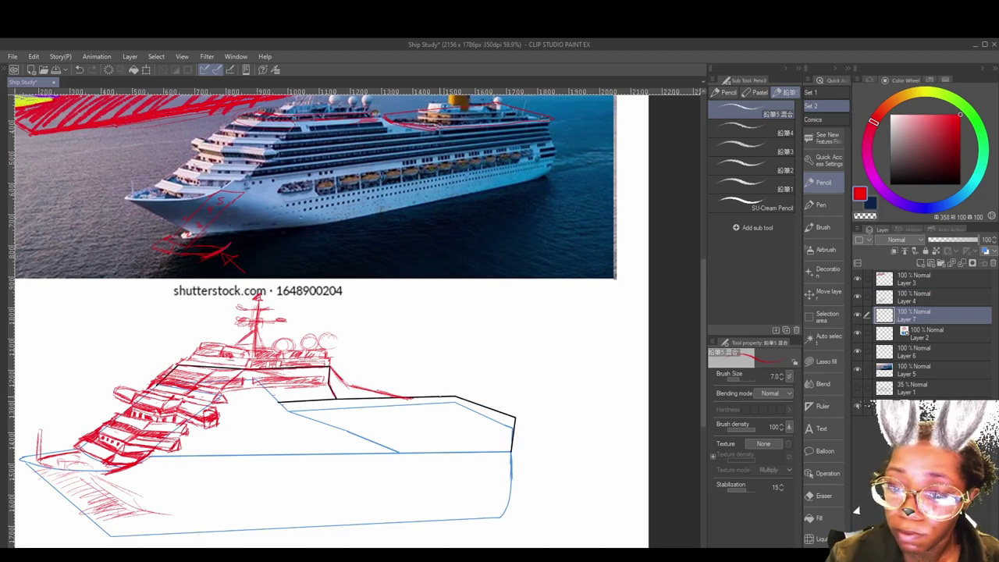
{"action": "mouse_move", "coordinate": [412, 398]}
{"action": "left_mouse_down"}
{"action": "mouse_move", "coordinate": [439, 398]}
{"action": "mouse_move", "coordinate": [504, 427]}
{"action": "left_mouse_up"}
{"action": "left_click", "coordinate": [890, 184]}
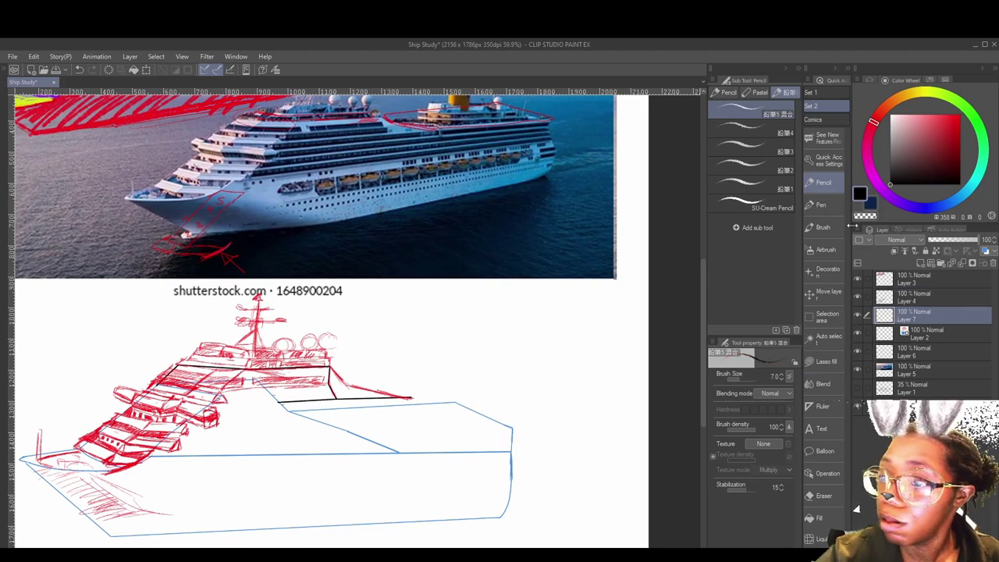
{"action": "left_click", "coordinate": [821, 204]}
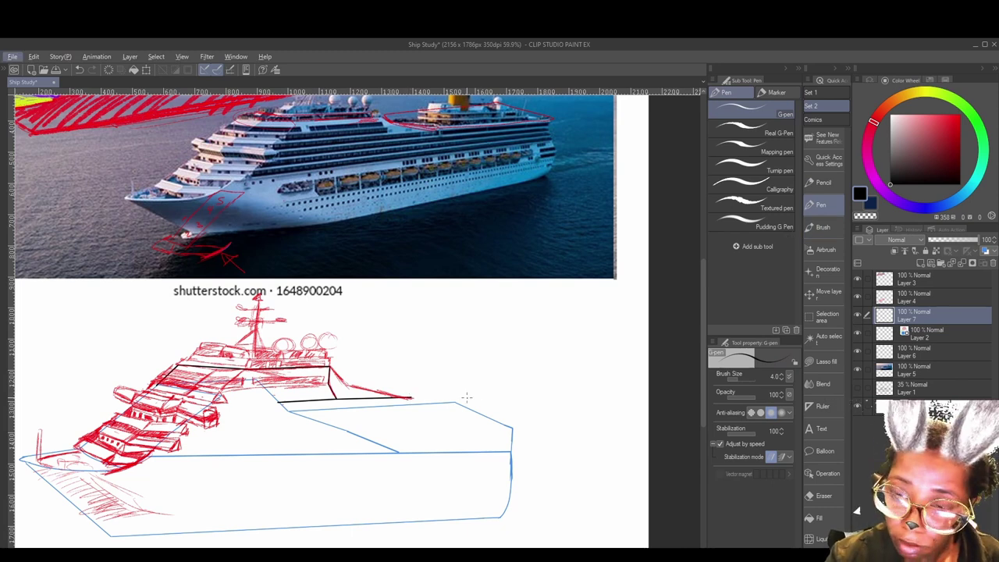
- Try to redraw the black aft deck outline farther back with straight segments and an angled rear corner
{"action": "left_click_drag", "start_coordinate": [412, 397], "coordinate": [568, 390]}
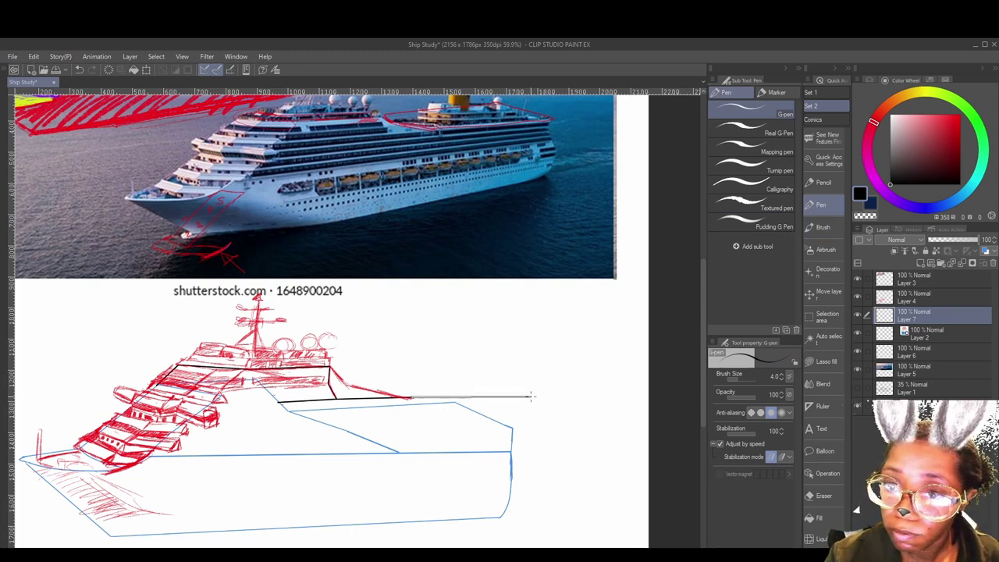
{"action": "left_click", "coordinate": [499, 392], "text": "shift"}
{"action": "left_click", "coordinate": [564, 415], "text": "shift"}
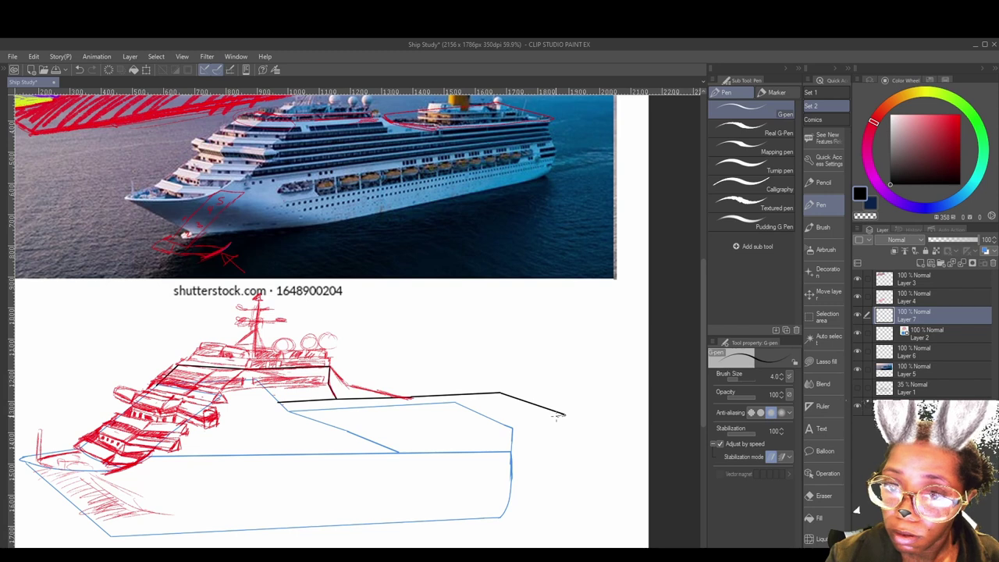
{"action": "left_click_drag", "start_coordinate": [559, 416], "coordinate": [419, 428]}
{"action": "key", "text": "ctrl+z"}
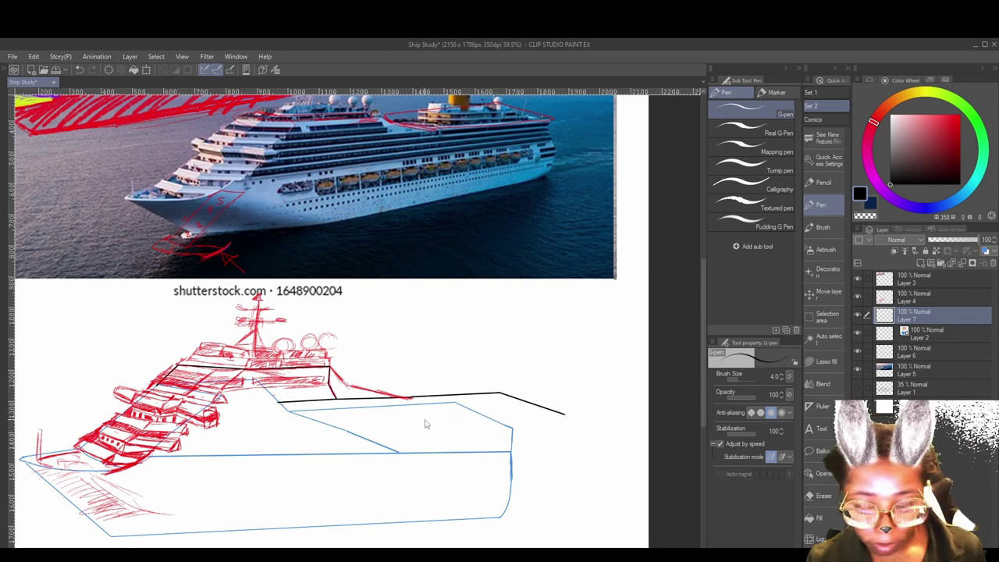
{"action": "key", "text": "ctrl+z"}
{"action": "key", "text": "ctrl+z"}
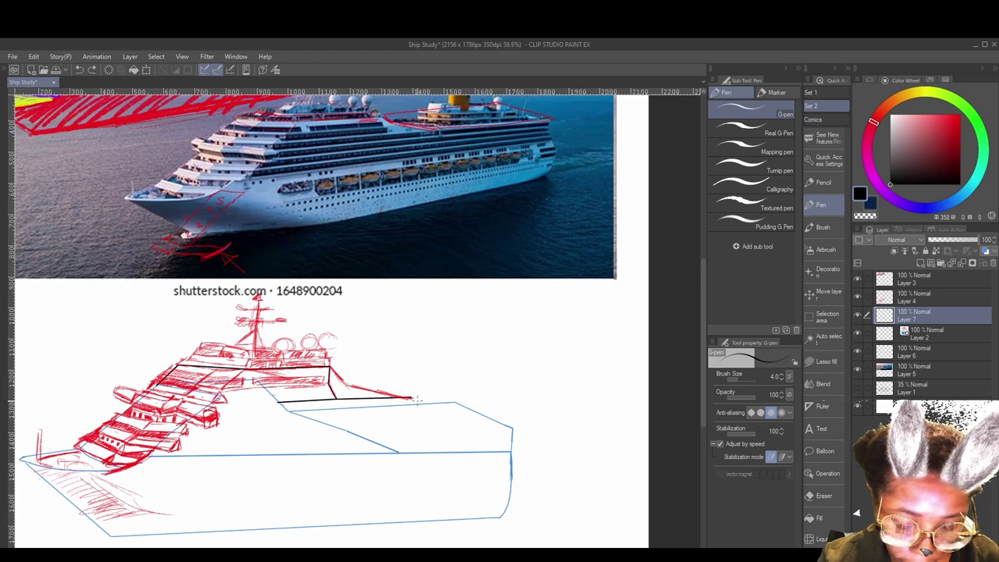
- Draw the aft deck's far edge as a straight black line from its back corner forward to the upper tier's red slope
{"action": "mouse_move", "coordinate": [412, 397]}
{"action": "left_mouse_down"}
{"action": "mouse_move", "coordinate": [581, 390]}
{"action": "mouse_move", "coordinate": [514, 361]}
{"action": "mouse_move", "coordinate": [341, 381]}
{"action": "left_mouse_up"}
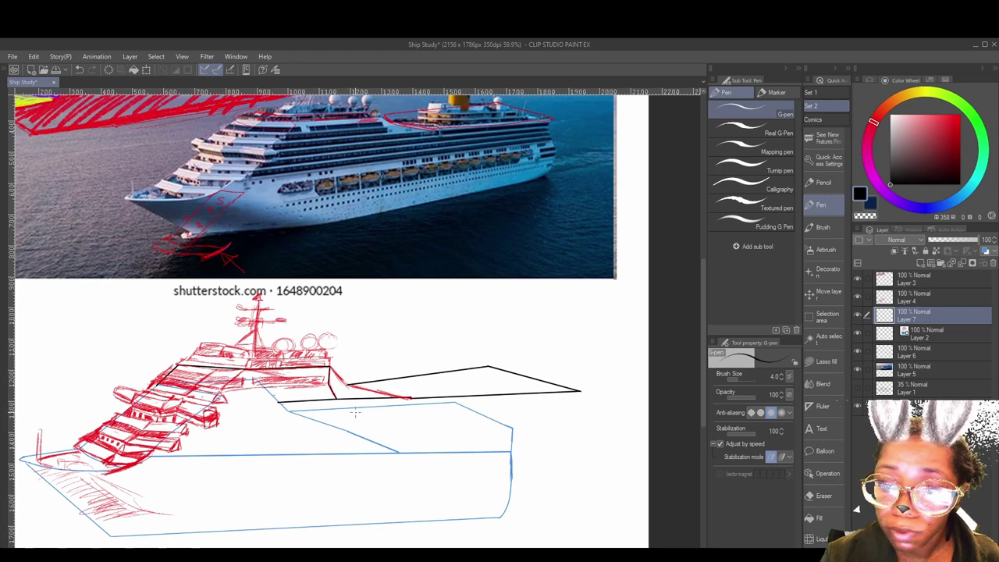
{"action": "left_click", "coordinate": [78, 70]}
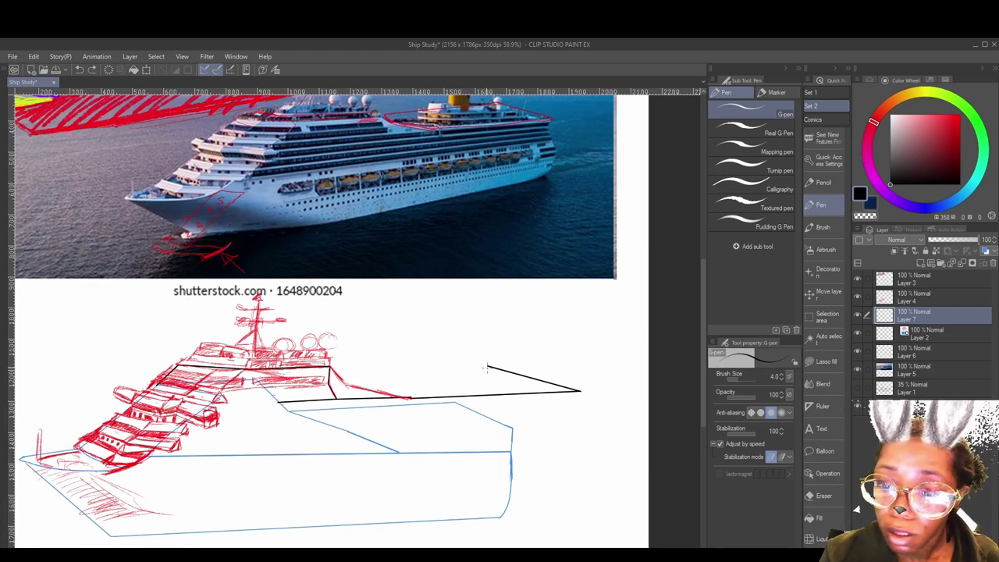
{"action": "left_click_drag", "start_coordinate": [487, 366], "coordinate": [343, 379]}
{"action": "left_click", "coordinate": [340, 378], "text": "shift"}
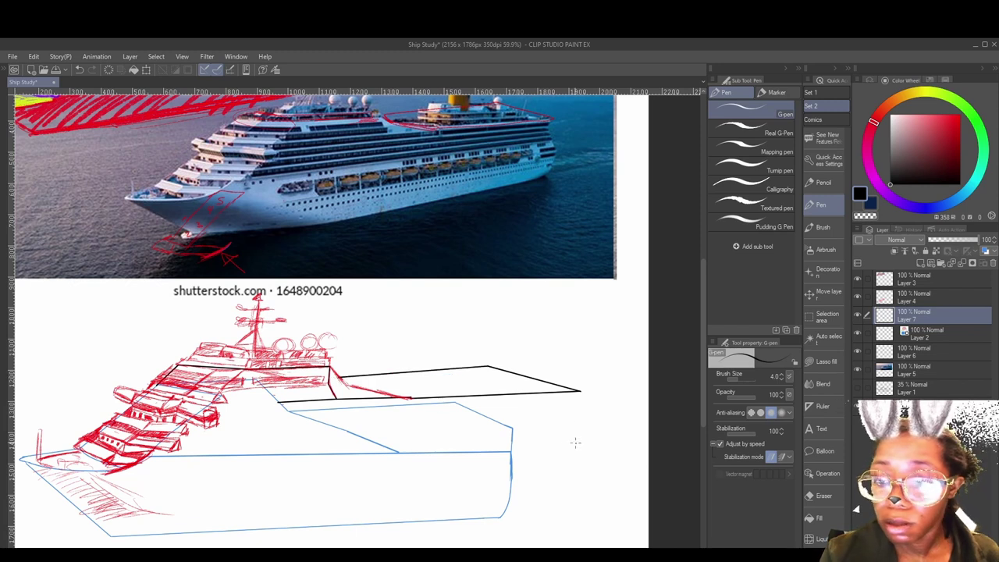
- Draw a short straight vertical edge down from the aft deck's rearmost corner
{"action": "left_click_drag", "start_coordinate": [552, 471], "coordinate": [535, 408]}
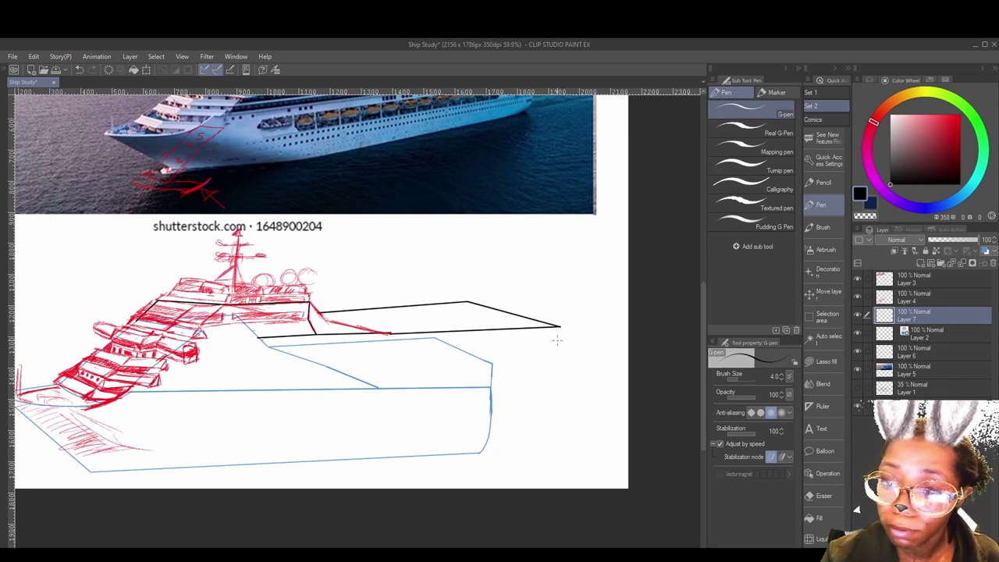
{"action": "left_click_drag", "start_coordinate": [559, 326], "coordinate": [558, 364]}
{"action": "left_click", "coordinate": [559, 363], "text": "shift"}
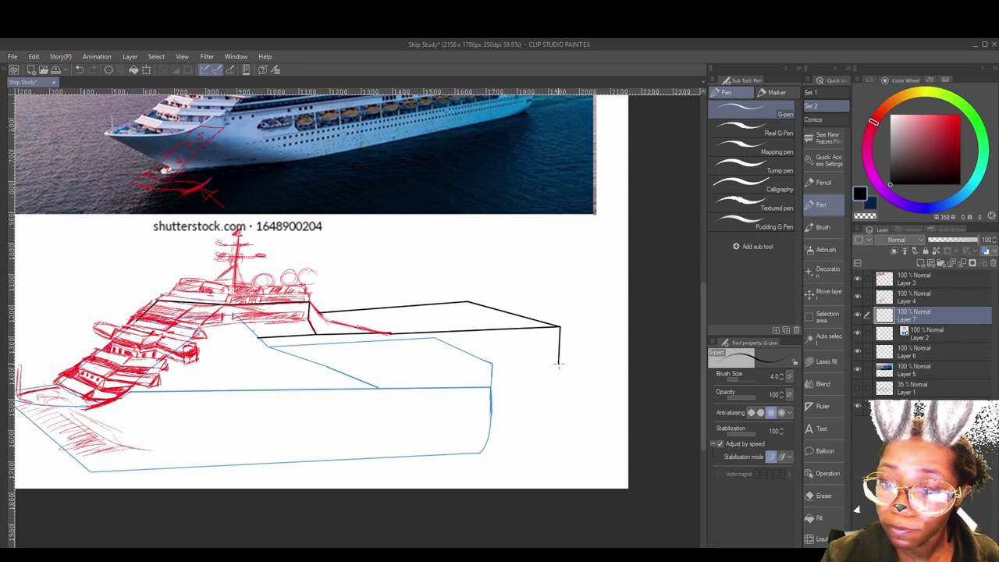
- Compare the extended aft deck outline and hull with the ship in the reference photo
{"action": "left_click_drag", "start_coordinate": [249, 464], "coordinate": [397, 440]}
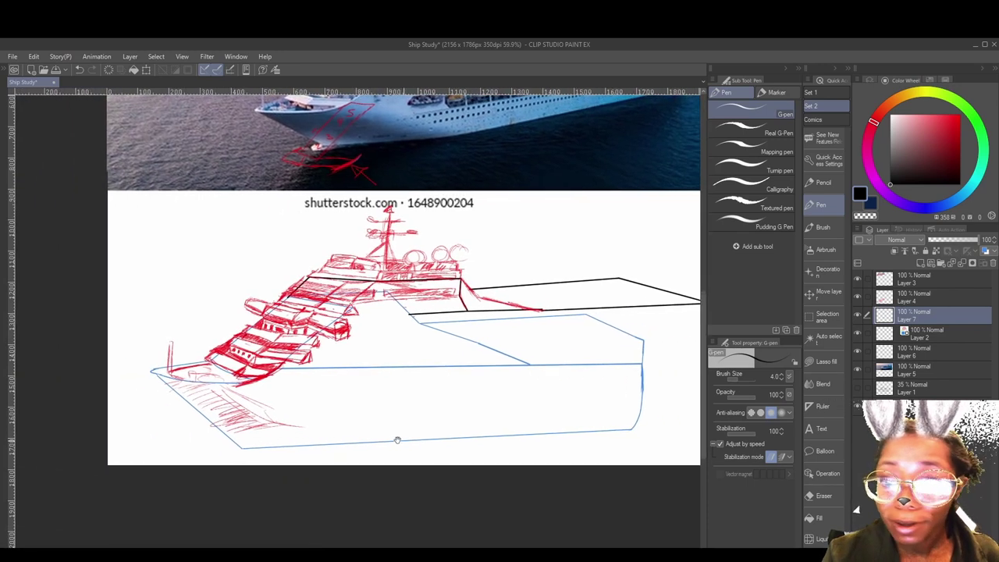
{"action": "left_click_drag", "start_coordinate": [490, 443], "coordinate": [390, 435]}
{"action": "left_click_drag", "start_coordinate": [452, 441], "coordinate": [439, 452]}
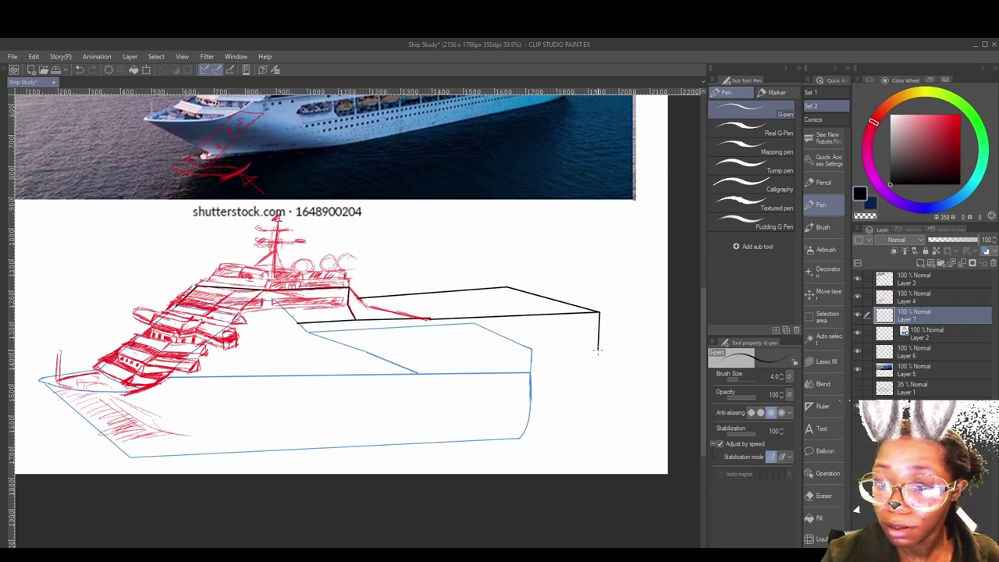
{"action": "mouse_move", "coordinate": [570, 374]}
{"action": "left_mouse_down"}
{"action": "mouse_move", "coordinate": [587, 383]}
{"action": "mouse_move", "coordinate": [569, 418]}
{"action": "mouse_move", "coordinate": [542, 421]}
{"action": "mouse_move", "coordinate": [537, 447]}
{"action": "left_mouse_up"}
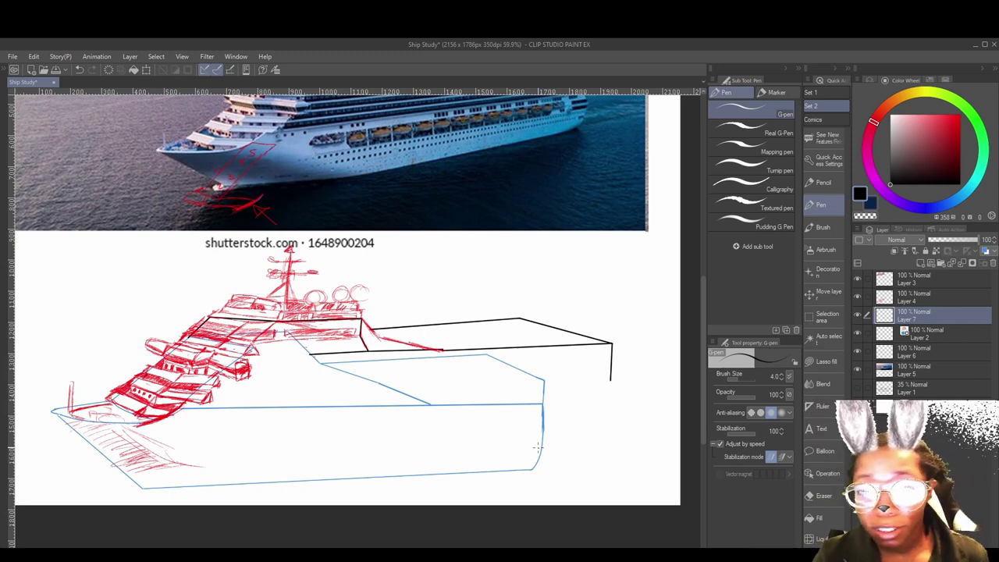
{"action": "scroll", "coordinate": [504, 335], "scroll_direction": "up", "scroll_amount": 3}
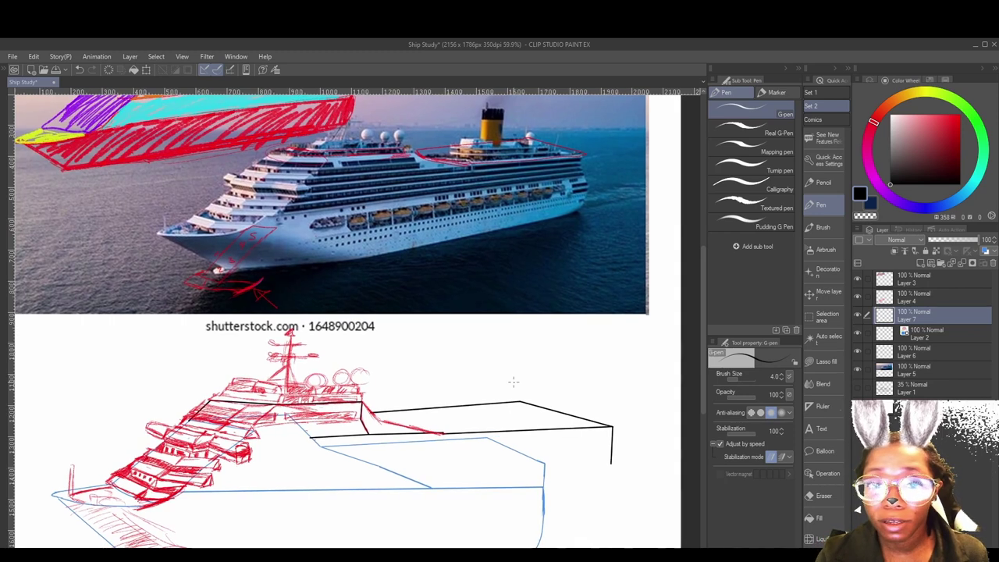
{"action": "left_click_drag", "start_coordinate": [512, 529], "coordinate": [543, 495]}
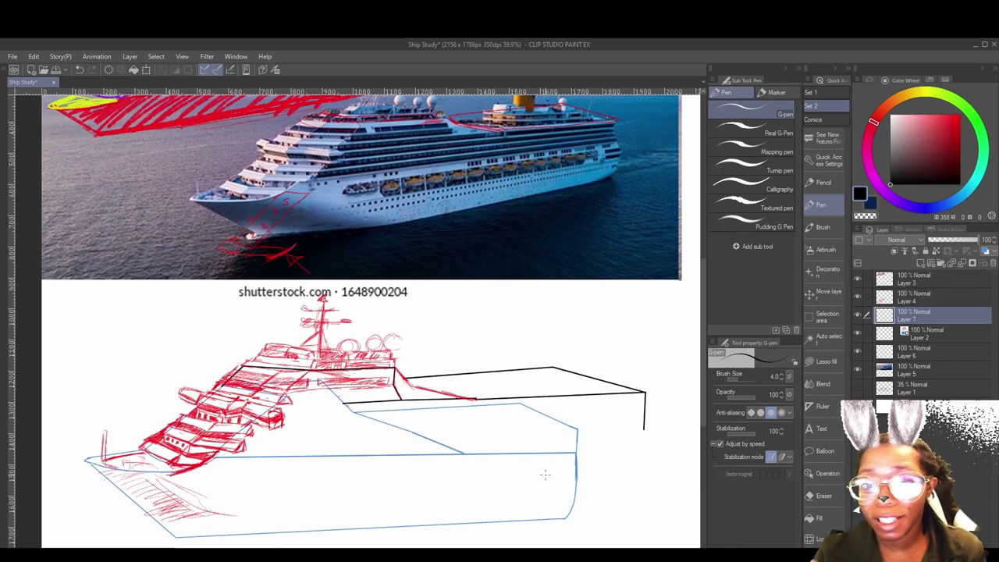
{"action": "mouse_move", "coordinate": [467, 511]}
{"action": "left_mouse_down"}
{"action": "mouse_move", "coordinate": [475, 507]}
{"action": "mouse_move", "coordinate": [459, 516]}
{"action": "left_mouse_up"}
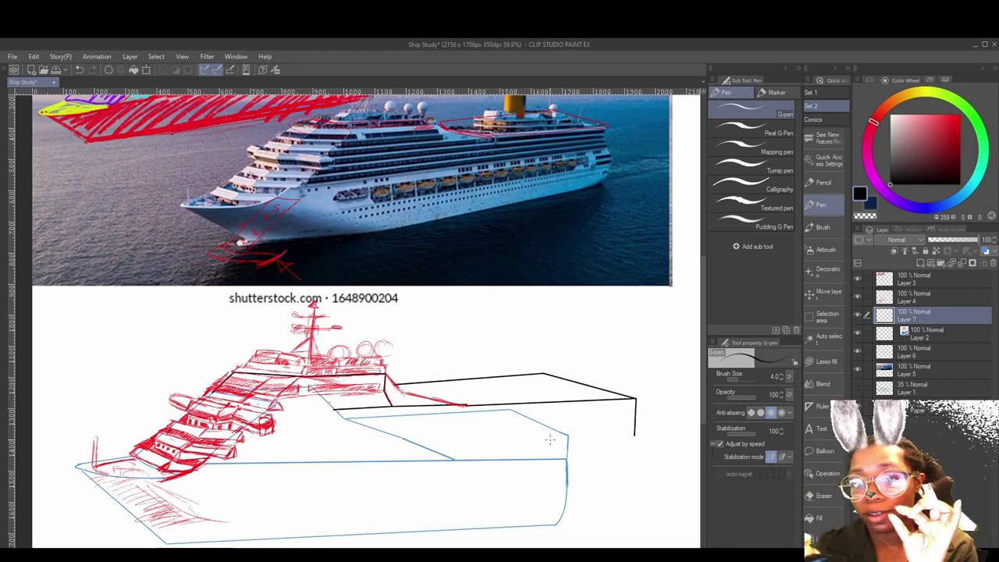
{"action": "left_click_drag", "start_coordinate": [626, 311], "coordinate": [503, 314]}
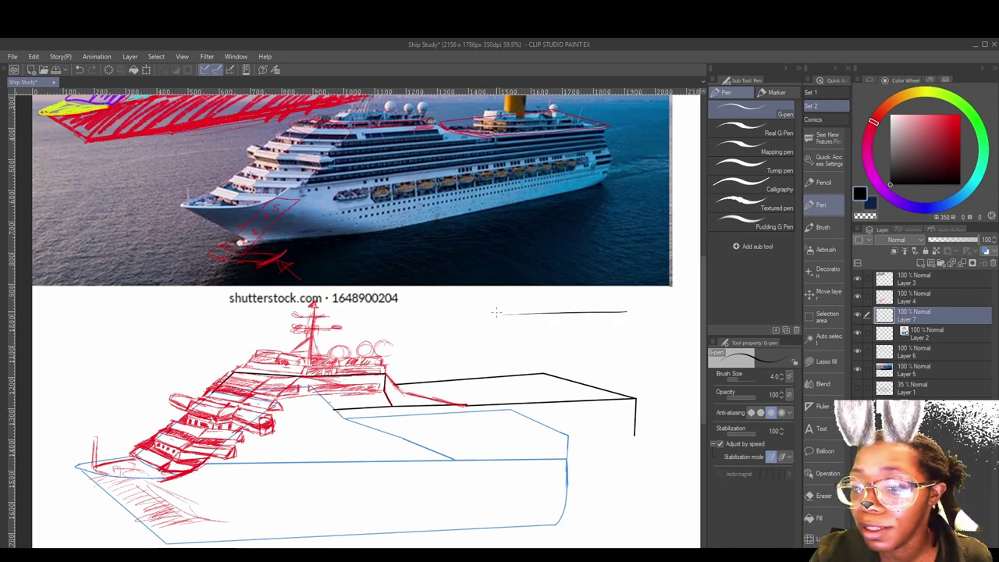
{"action": "left_click_drag", "start_coordinate": [632, 323], "coordinate": [530, 373]}
{"action": "left_click_drag", "start_coordinate": [504, 337], "coordinate": [511, 373]}
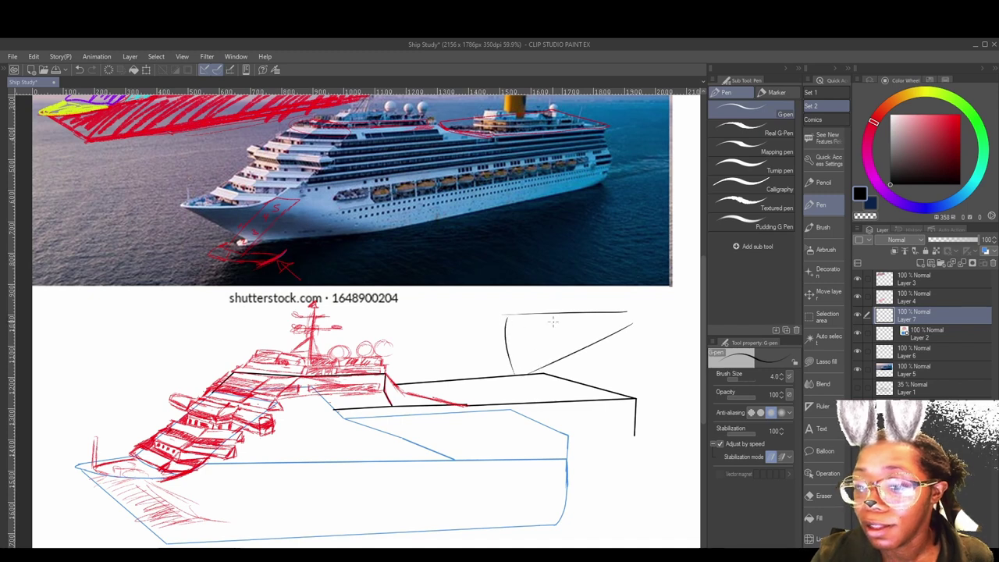
{"action": "mouse_move", "coordinate": [626, 313]}
{"action": "left_mouse_down"}
{"action": "mouse_move", "coordinate": [630, 334]}
{"action": "mouse_move", "coordinate": [685, 348]}
{"action": "left_mouse_up"}
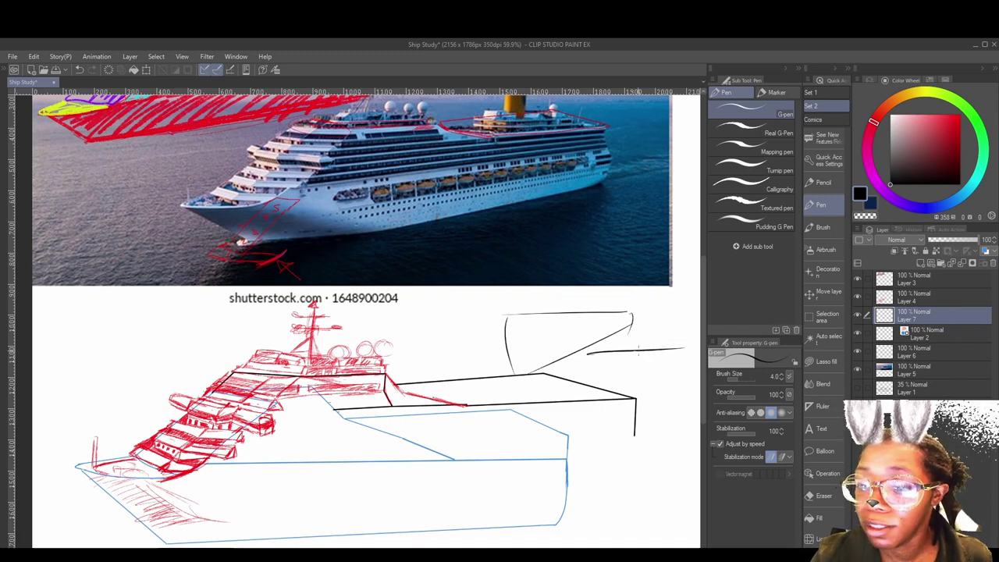
{"action": "mouse_move", "coordinate": [591, 351]}
{"action": "left_mouse_down"}
{"action": "mouse_move", "coordinate": [591, 381]}
{"action": "mouse_move", "coordinate": [684, 379]}
{"action": "left_mouse_up"}
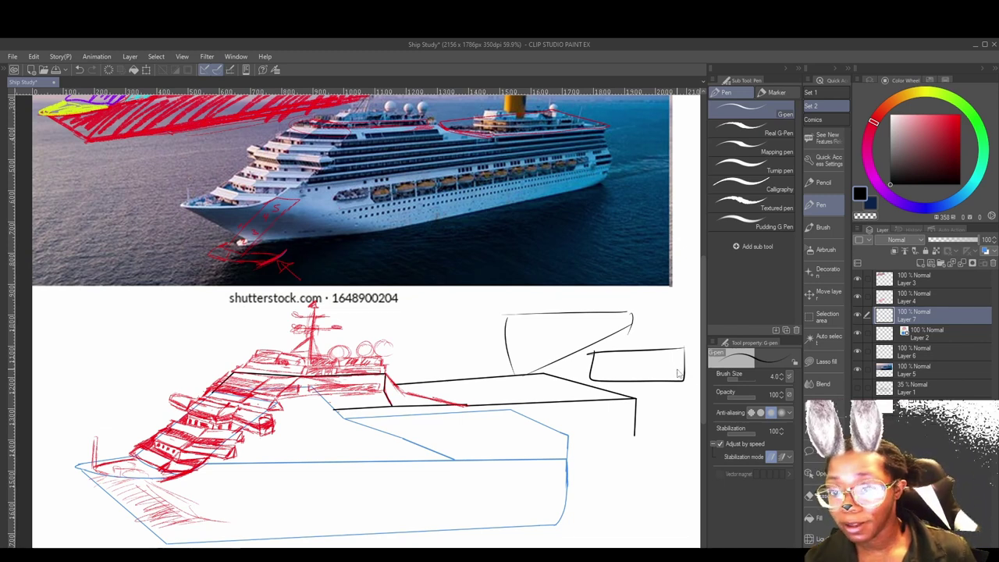
{"action": "key", "text": "ctrl+z"}
{"action": "key", "text": "ctrl+z"}
{"action": "key", "text": "ctrl+z"}
{"action": "key", "text": "ctrl+z"}
{"action": "key", "text": "ctrl+z"}
{"action": "key", "text": "ctrl+z"}
{"action": "key", "text": "ctrl+z"}
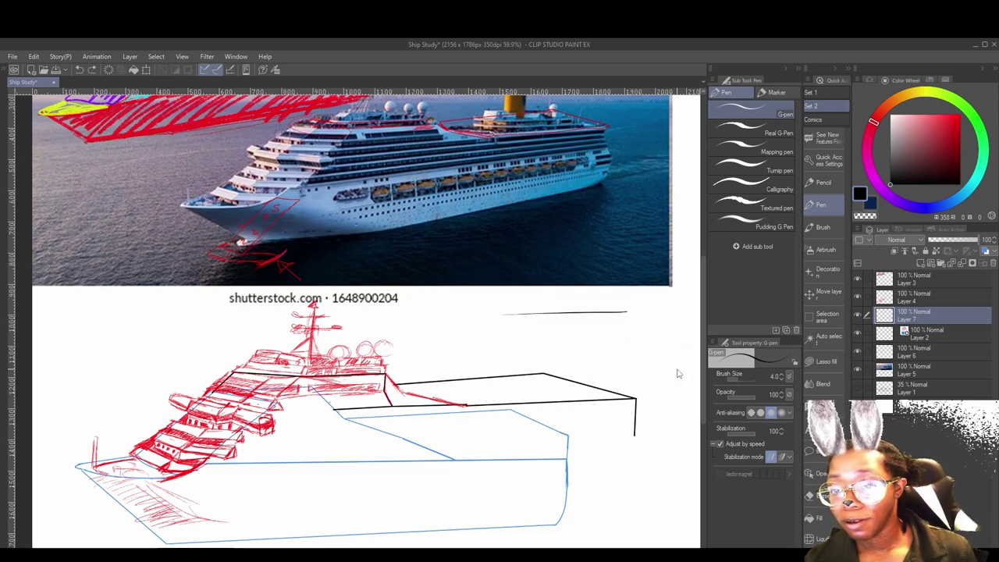
{"action": "key", "text": "ctrl+z"}
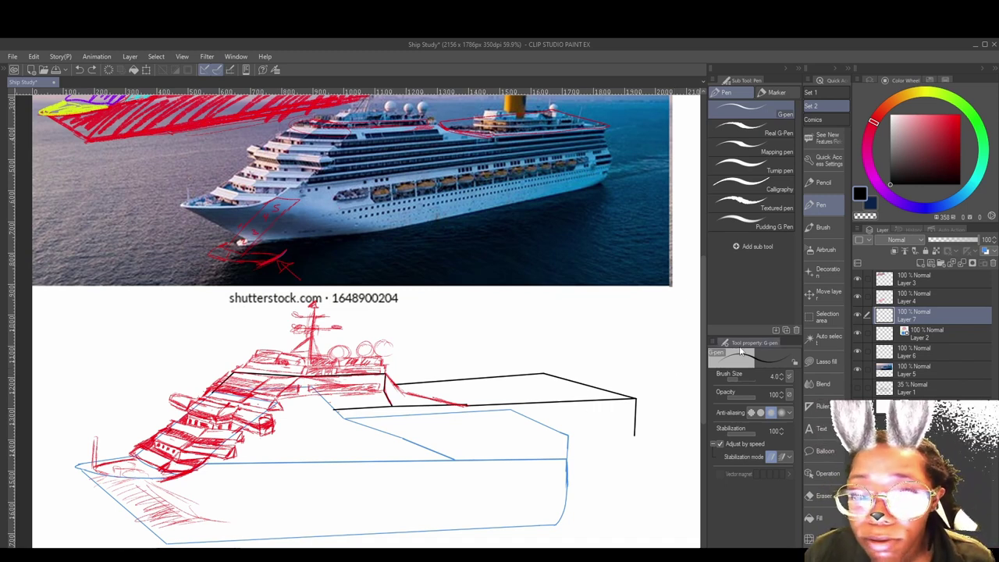
{"action": "scroll", "coordinate": [508, 353], "scroll_direction": "down", "scroll_amount": 1}
{"action": "scroll", "coordinate": [428, 357], "scroll_direction": "up", "scroll_amount": 1}
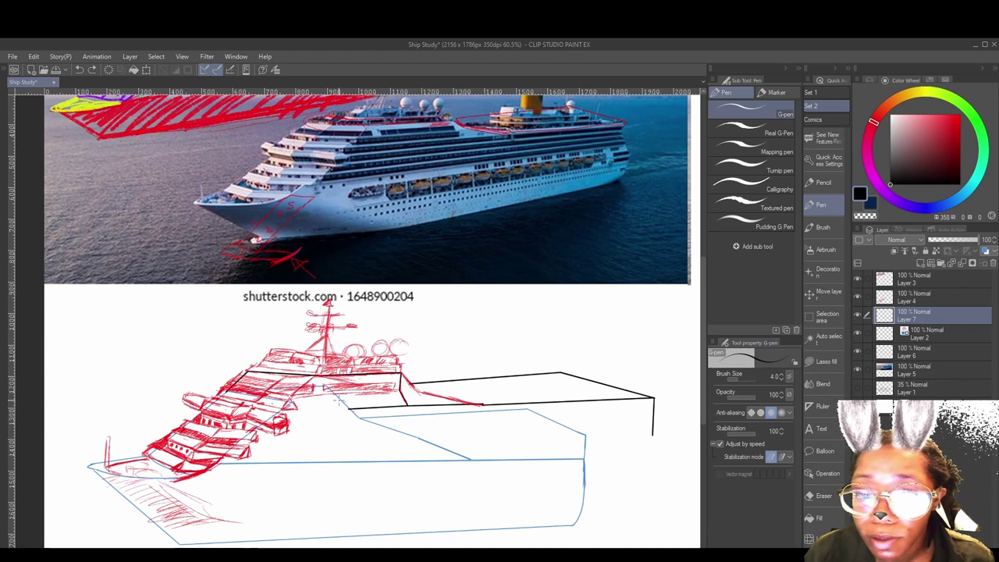
{"action": "scroll", "coordinate": [334, 400], "scroll_direction": "up", "scroll_amount": 1}
{"action": "scroll", "coordinate": [335, 400], "scroll_direction": "up", "scroll_amount": 2}
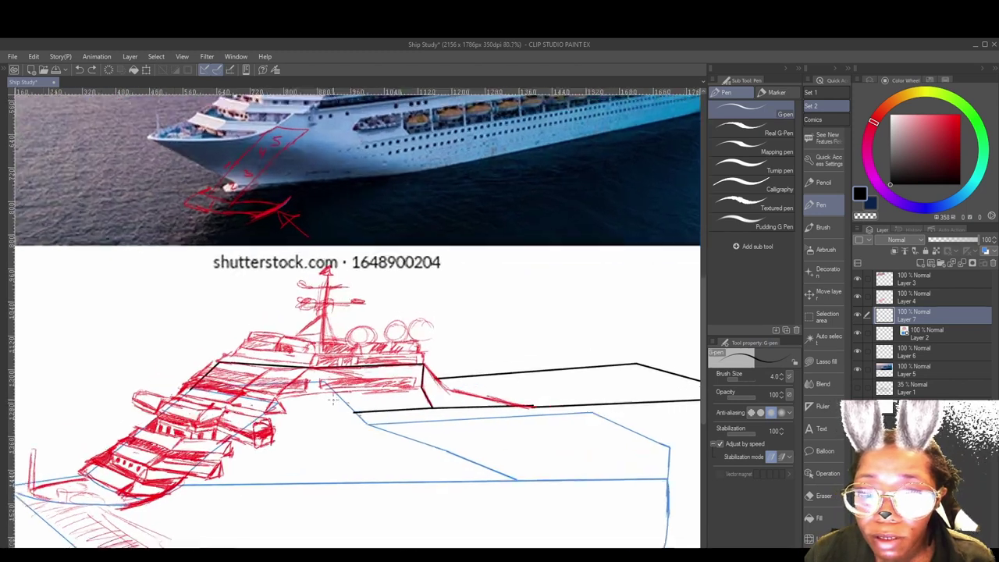
{"action": "scroll", "coordinate": [335, 400], "scroll_direction": "down", "scroll_amount": 2}
{"action": "scroll", "coordinate": [460, 354], "scroll_direction": "down", "scroll_amount": 1}
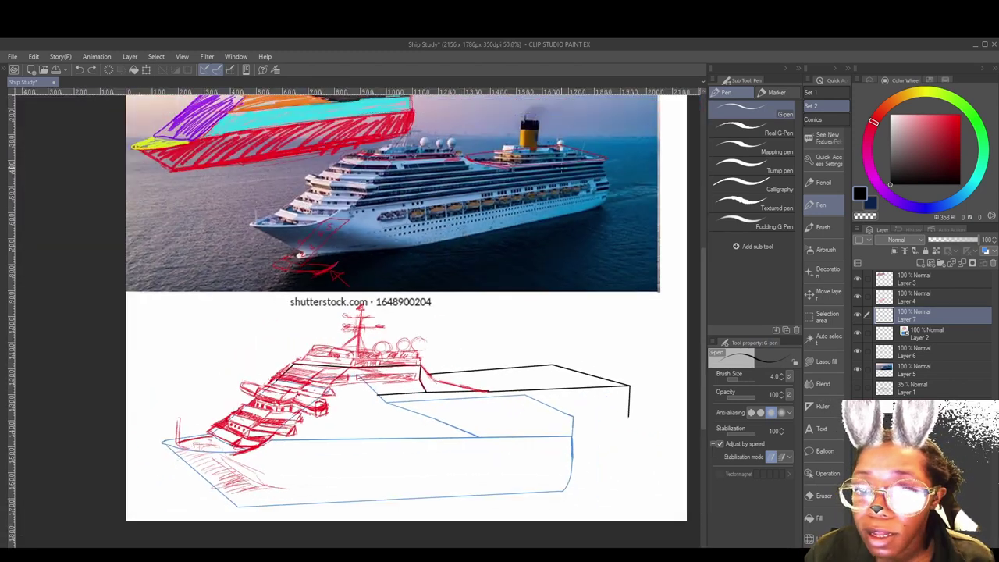
{"action": "scroll", "coordinate": [624, 148], "scroll_direction": "up", "scroll_amount": 1}
{"action": "scroll", "coordinate": [484, 320], "scroll_direction": "up", "scroll_amount": 1}
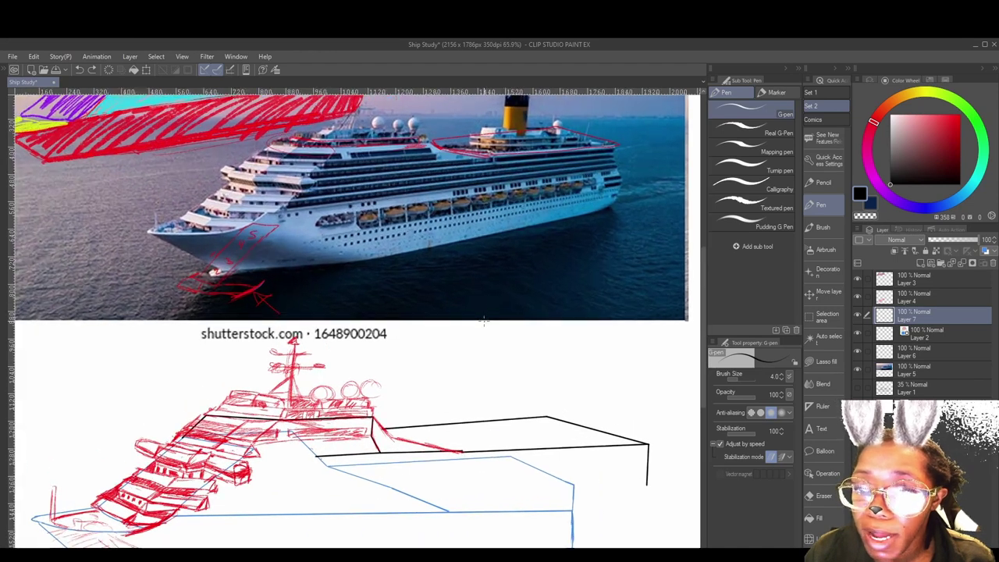
{"action": "key", "text": "alt+Tab"}
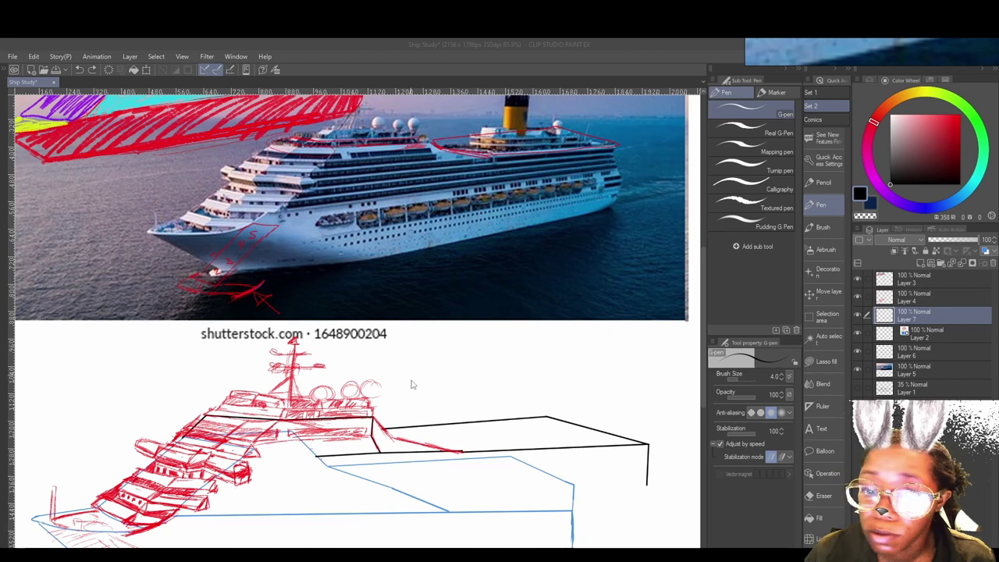
{"action": "scroll", "coordinate": [430, 414], "scroll_direction": "up", "scroll_amount": 2}
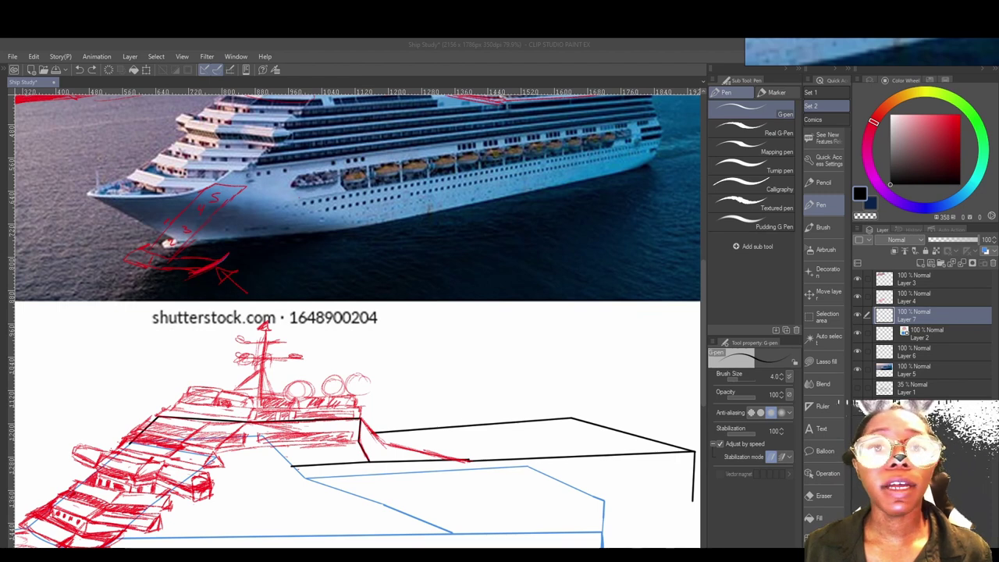
- Save the drawing as Ship Study in CLIP STUDIO FORMAT in the Raw Art Files folder
{"action": "left_click", "coordinate": [13, 56]}
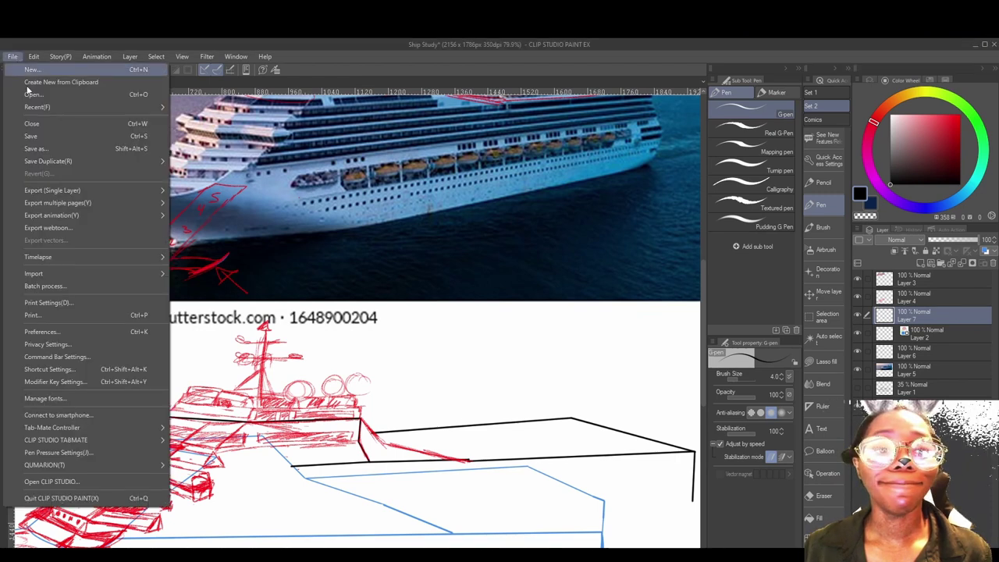
{"action": "left_click", "coordinate": [48, 135]}
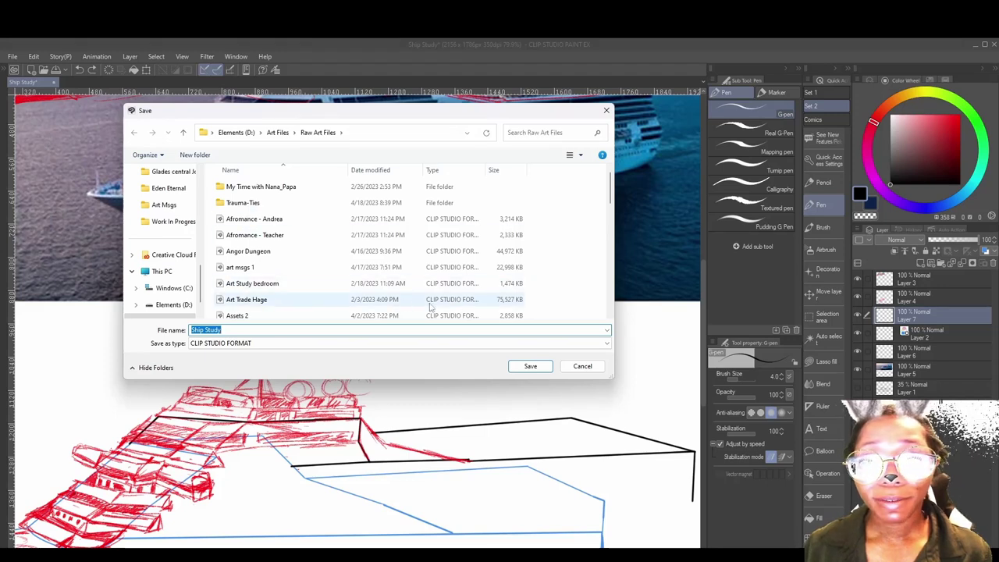
{"action": "left_click", "coordinate": [529, 366]}
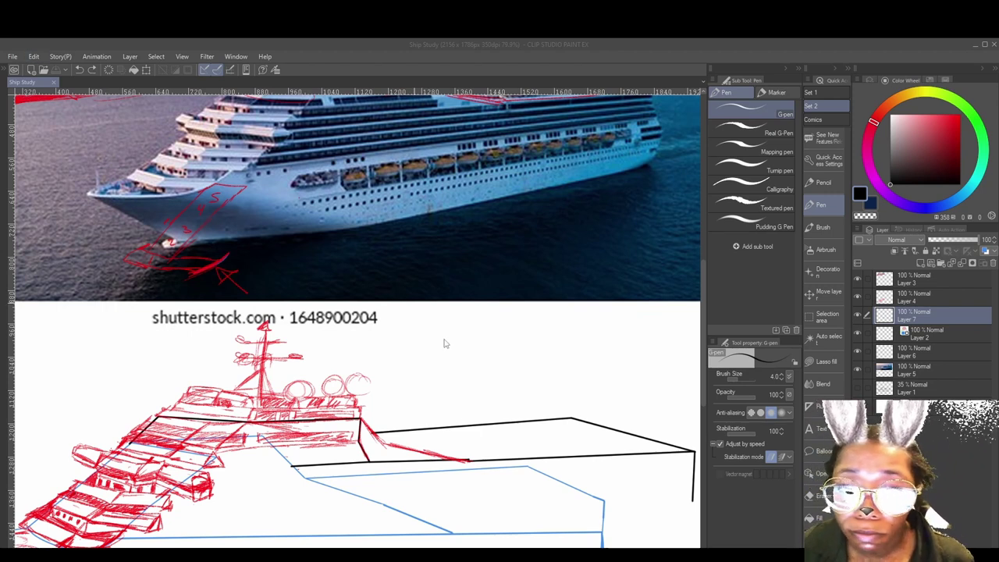
- On Layer 4, sketch over the slope behind the upper tier and add deck lines beneath that tier with a red size 7 pencil
{"action": "scroll", "coordinate": [444, 368], "scroll_direction": "down", "scroll_amount": 2}
{"action": "scroll", "coordinate": [395, 443], "scroll_direction": "up", "scroll_amount": 2}
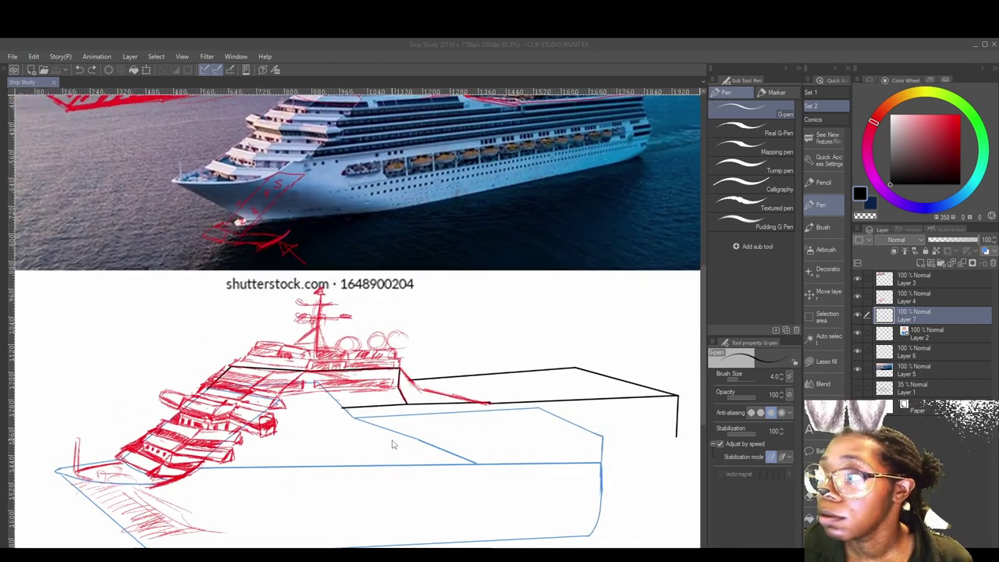
{"action": "scroll", "coordinate": [393, 444], "scroll_direction": "up", "scroll_amount": 1}
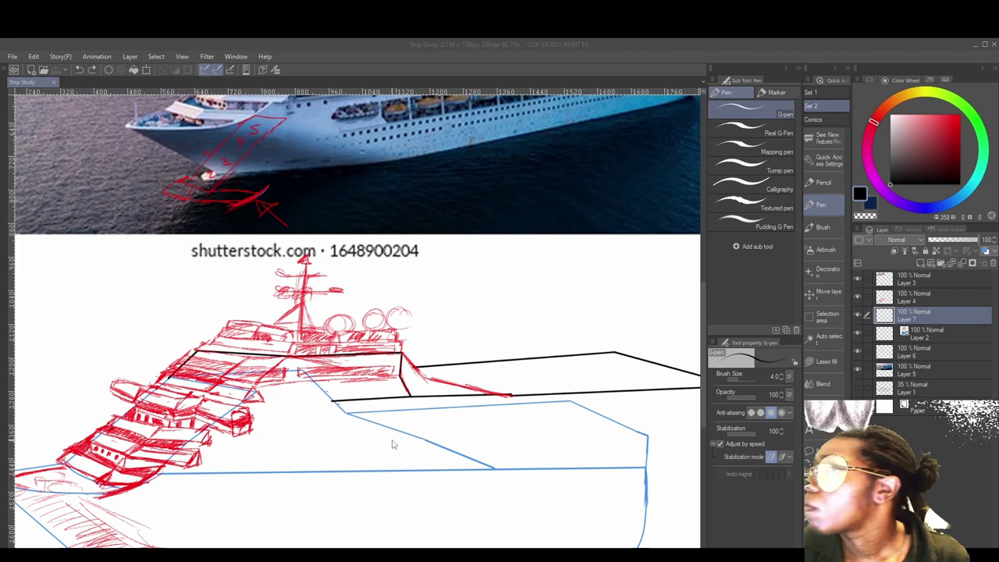
{"action": "scroll", "coordinate": [405, 440], "scroll_direction": "up", "scroll_amount": 1}
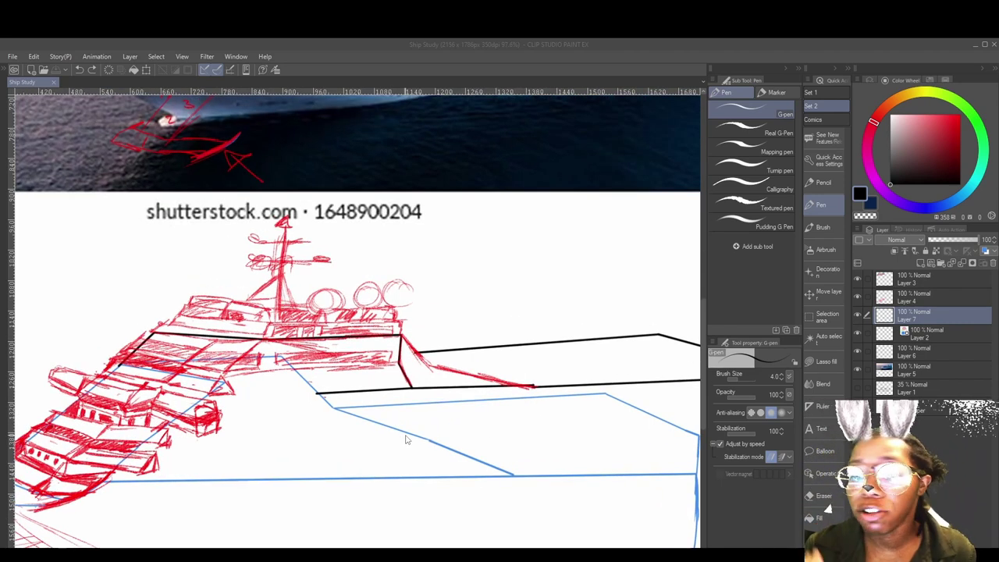
{"action": "left_click", "coordinate": [422, 365]}
{"action": "left_click_drag", "start_coordinate": [446, 424], "coordinate": [413, 507]}
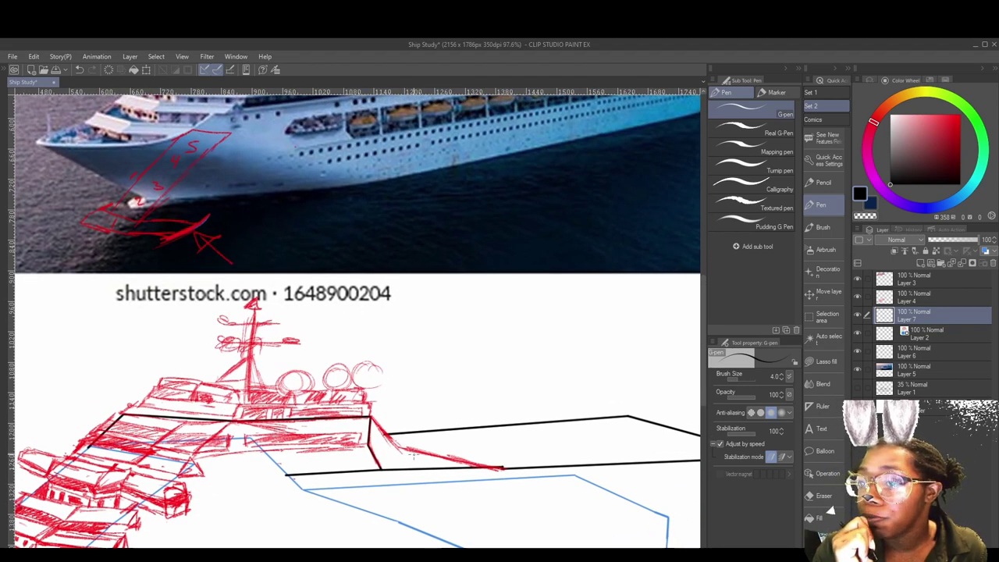
{"action": "left_click", "coordinate": [834, 184]}
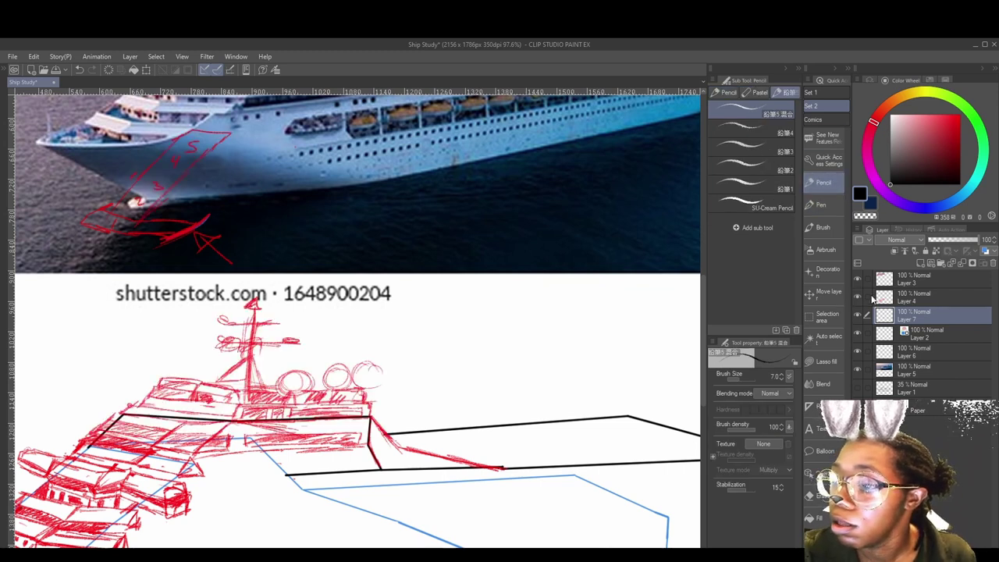
{"action": "left_click", "coordinate": [909, 299]}
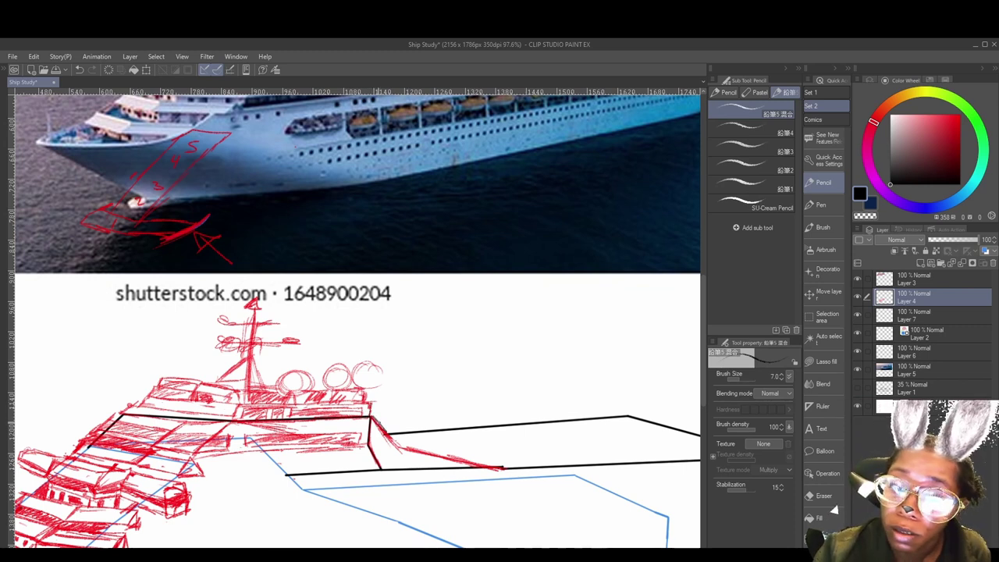
{"action": "left_click_drag", "start_coordinate": [905, 159], "coordinate": [960, 115]}
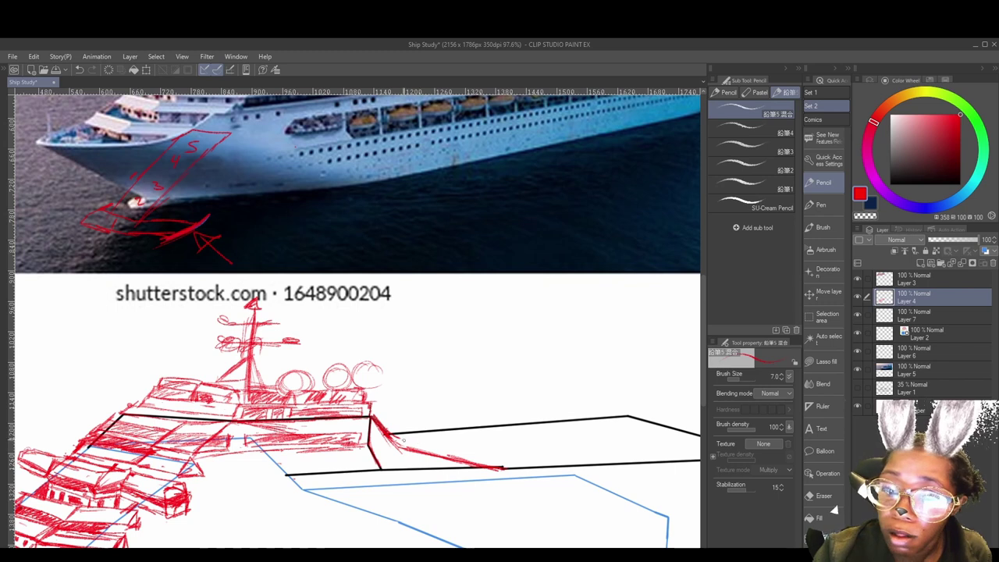
{"action": "left_click_drag", "start_coordinate": [404, 441], "coordinate": [510, 477]}
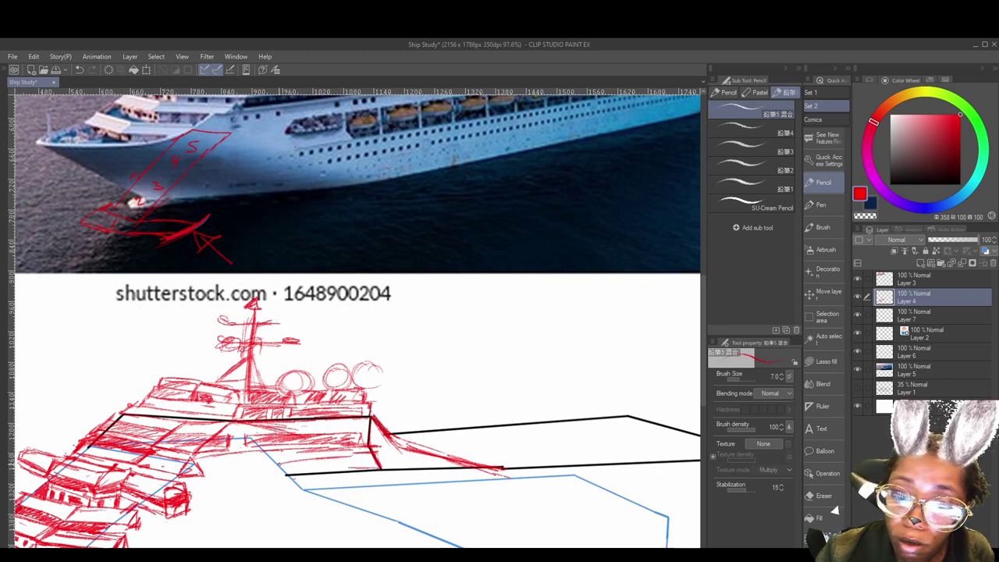
{"action": "mouse_move", "coordinate": [284, 479]}
{"action": "left_mouse_down"}
{"action": "mouse_move", "coordinate": [381, 462]}
{"action": "mouse_move", "coordinate": [370, 464]}
{"action": "left_mouse_up"}
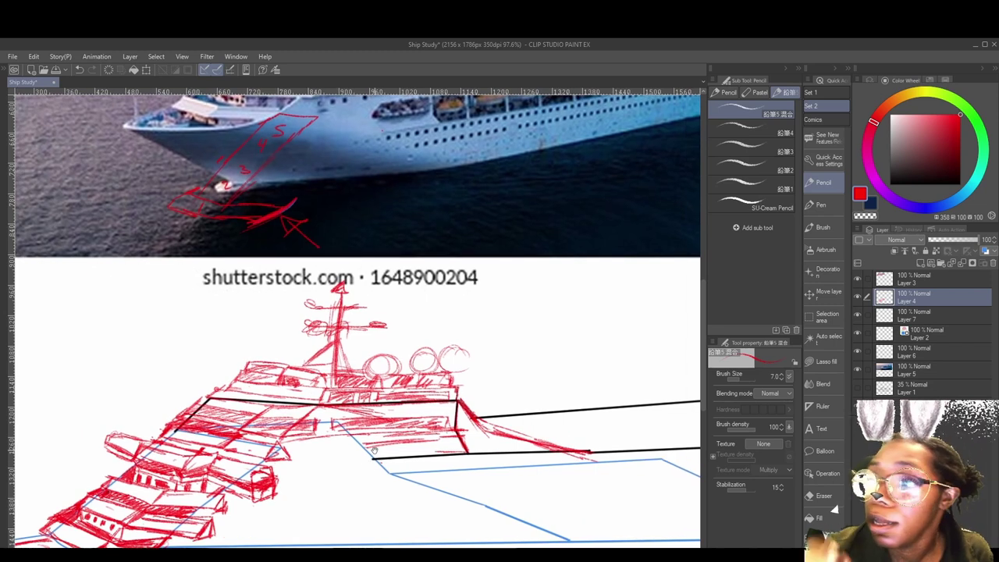
- Hatch the lower deck band on the side wall beneath the upper tier in red, following the reference photo
{"action": "left_click_drag", "start_coordinate": [481, 188], "coordinate": [465, 311]}
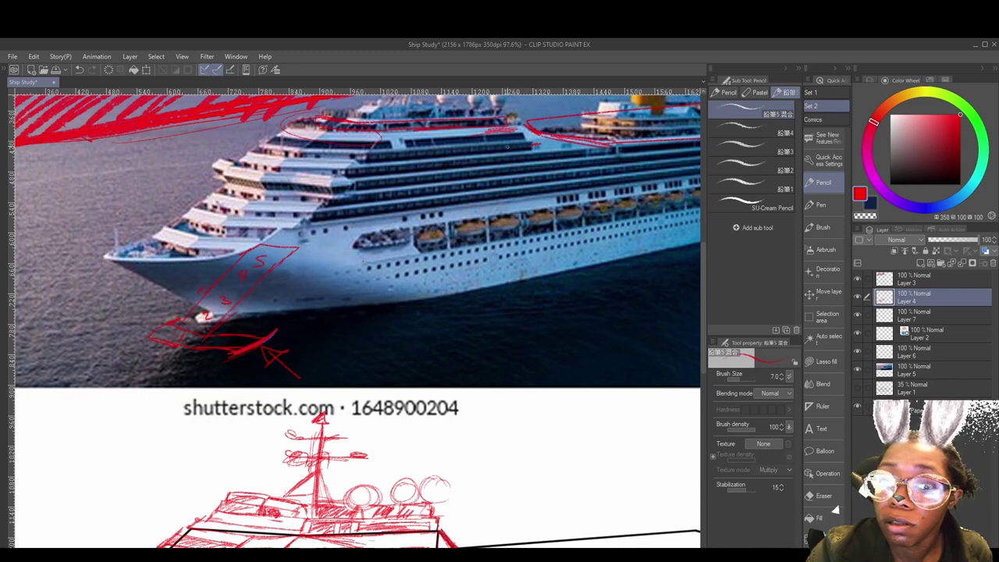
{"action": "left_click_drag", "start_coordinate": [463, 466], "coordinate": [499, 329]}
{"action": "mouse_move", "coordinate": [499, 445]}
{"action": "left_mouse_down"}
{"action": "mouse_move", "coordinate": [452, 561]}
{"action": "mouse_move", "coordinate": [476, 492]}
{"action": "mouse_move", "coordinate": [495, 506]}
{"action": "mouse_move", "coordinate": [474, 558]}
{"action": "mouse_move", "coordinate": [513, 487]}
{"action": "left_mouse_up"}
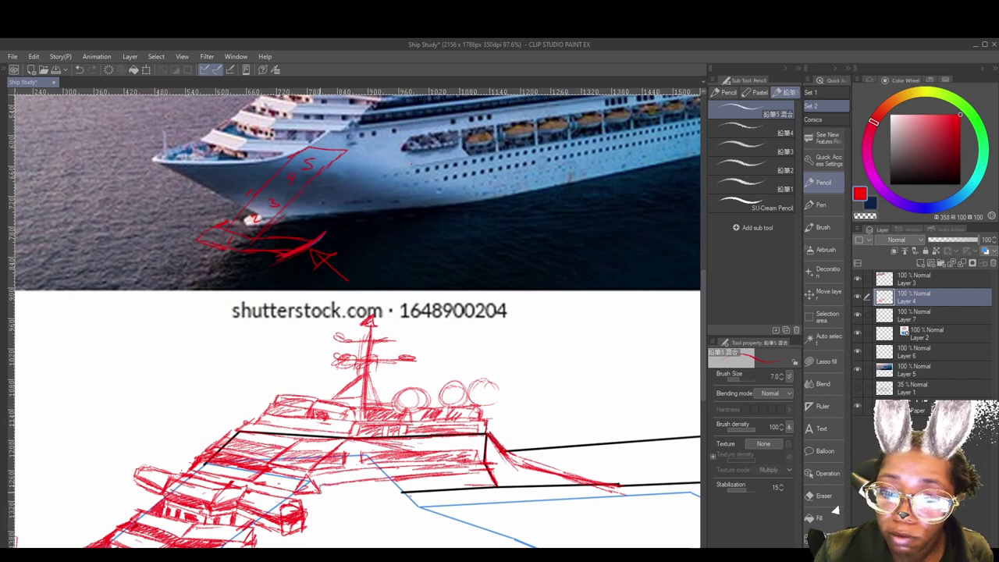
{"action": "mouse_move", "coordinate": [342, 496]}
{"action": "left_mouse_down"}
{"action": "mouse_move", "coordinate": [485, 484]}
{"action": "mouse_move", "coordinate": [355, 483]}
{"action": "mouse_move", "coordinate": [466, 479]}
{"action": "left_mouse_up"}
{"action": "left_click_drag", "start_coordinate": [572, 485], "coordinate": [456, 472]}
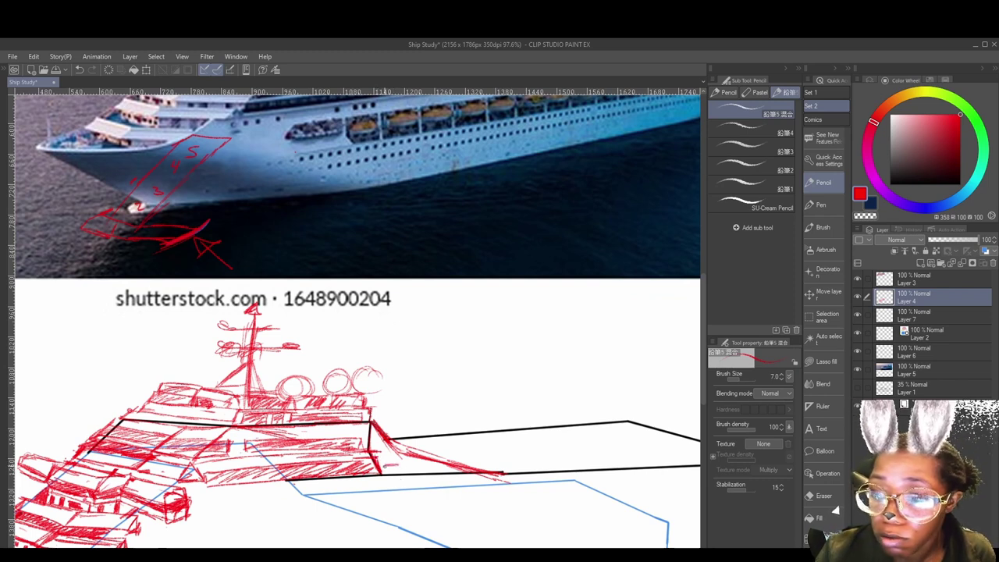
- Add small hatched windows at the base of the rear slope and outline another long deck strip beneath them
{"action": "mouse_move", "coordinate": [386, 468]}
{"action": "left_mouse_down"}
{"action": "mouse_move", "coordinate": [445, 465]}
{"action": "mouse_move", "coordinate": [417, 466]}
{"action": "mouse_move", "coordinate": [429, 468]}
{"action": "left_mouse_up"}
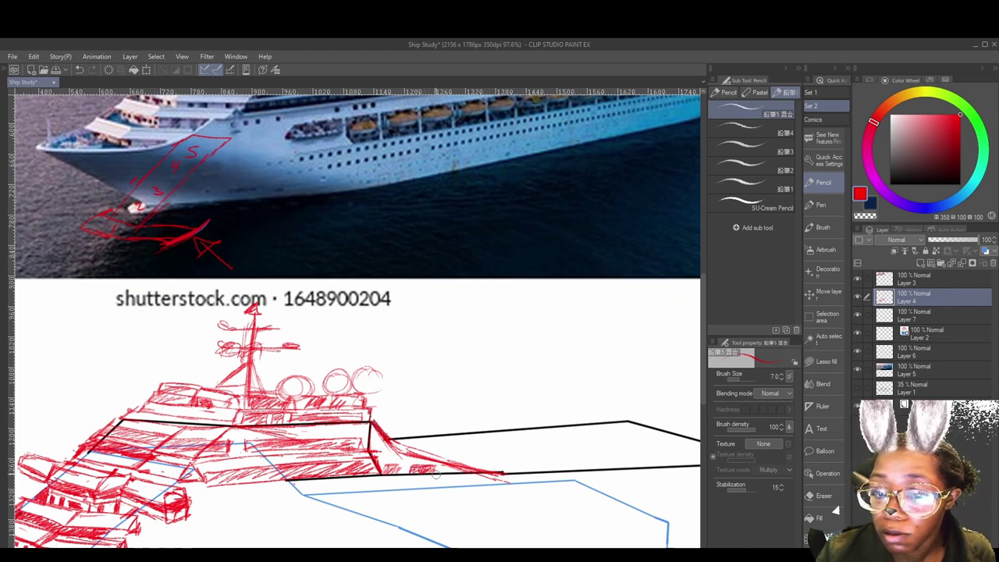
{"action": "mouse_move", "coordinate": [474, 467]}
{"action": "left_mouse_down"}
{"action": "mouse_move", "coordinate": [486, 423]}
{"action": "mouse_move", "coordinate": [511, 403]}
{"action": "left_mouse_up"}
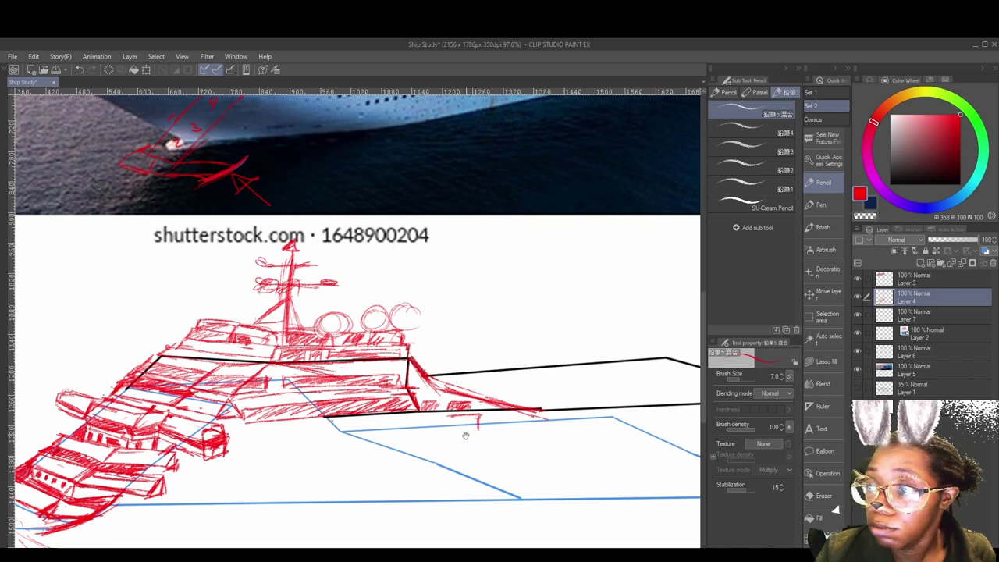
{"action": "left_click_drag", "start_coordinate": [531, 466], "coordinate": [584, 464]}
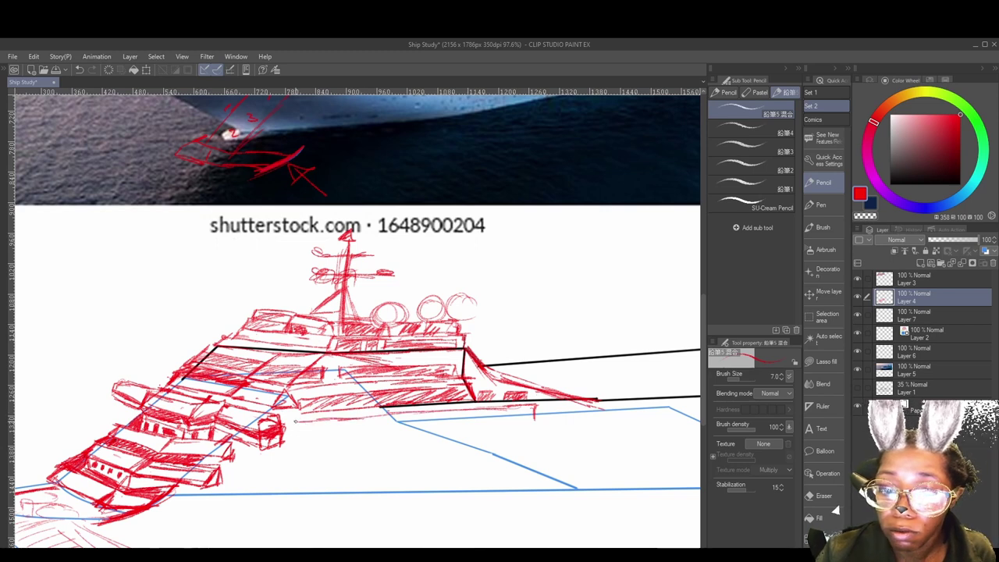
{"action": "left_click_drag", "start_coordinate": [314, 434], "coordinate": [526, 422]}
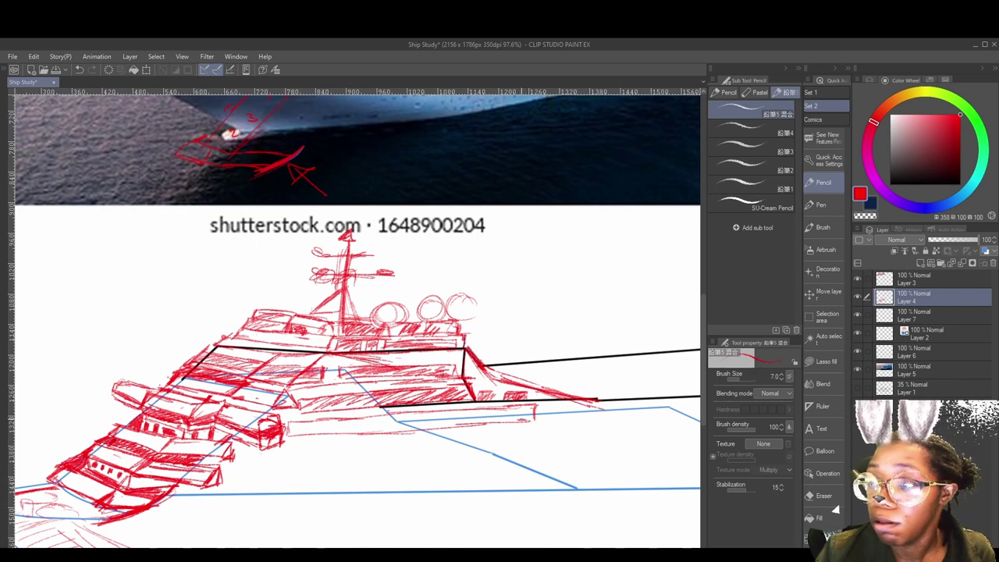
- Check the tiers against the reference photo and go over the front end of the lowest deck strip's lines
{"action": "left_click_drag", "start_coordinate": [535, 356], "coordinate": [488, 539]}
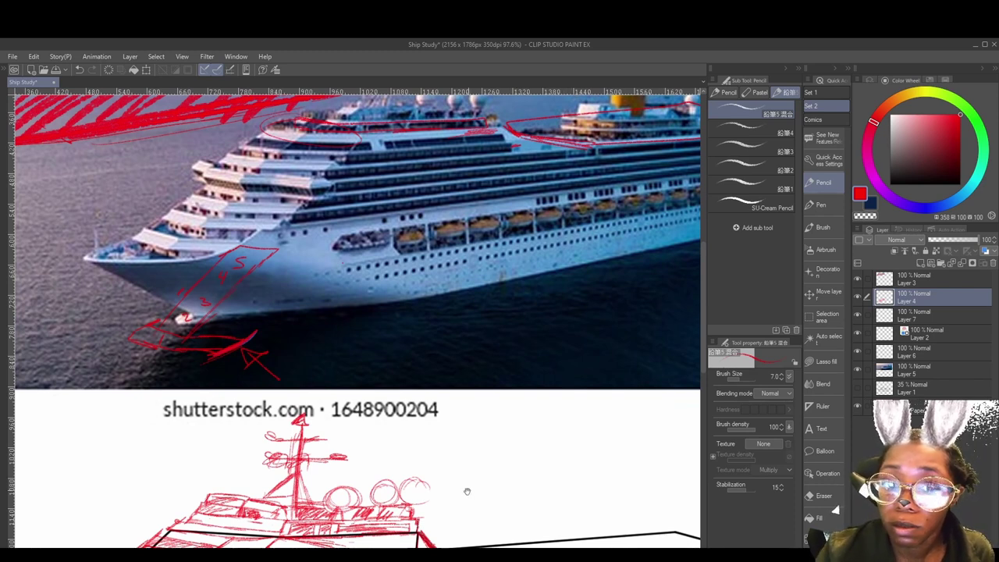
{"action": "left_click_drag", "start_coordinate": [466, 491], "coordinate": [462, 519]}
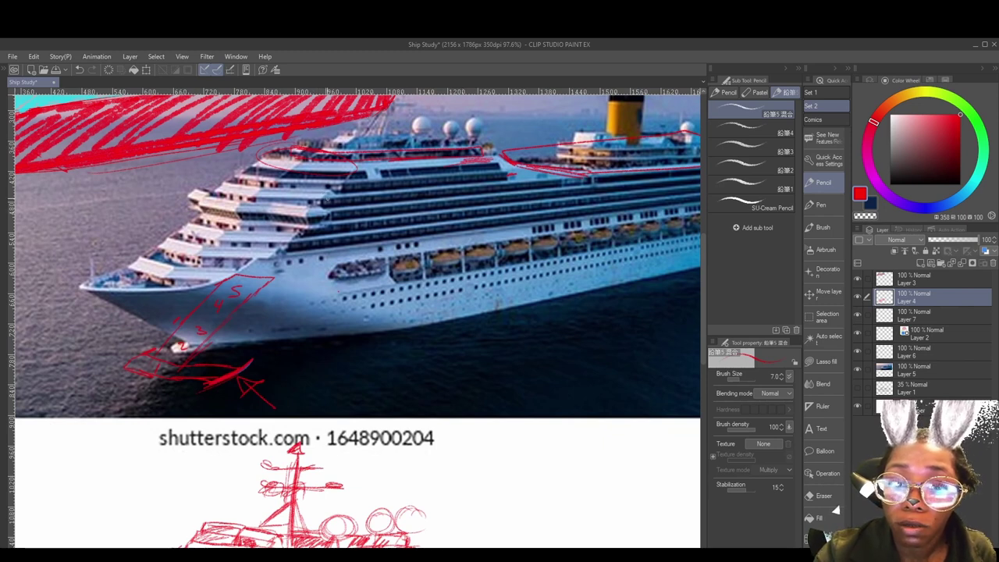
{"action": "mouse_move", "coordinate": [440, 461]}
{"action": "left_mouse_down"}
{"action": "mouse_move", "coordinate": [479, 338]}
{"action": "mouse_move", "coordinate": [477, 268]}
{"action": "left_mouse_up"}
{"action": "left_click_drag", "start_coordinate": [387, 439], "coordinate": [391, 463]}
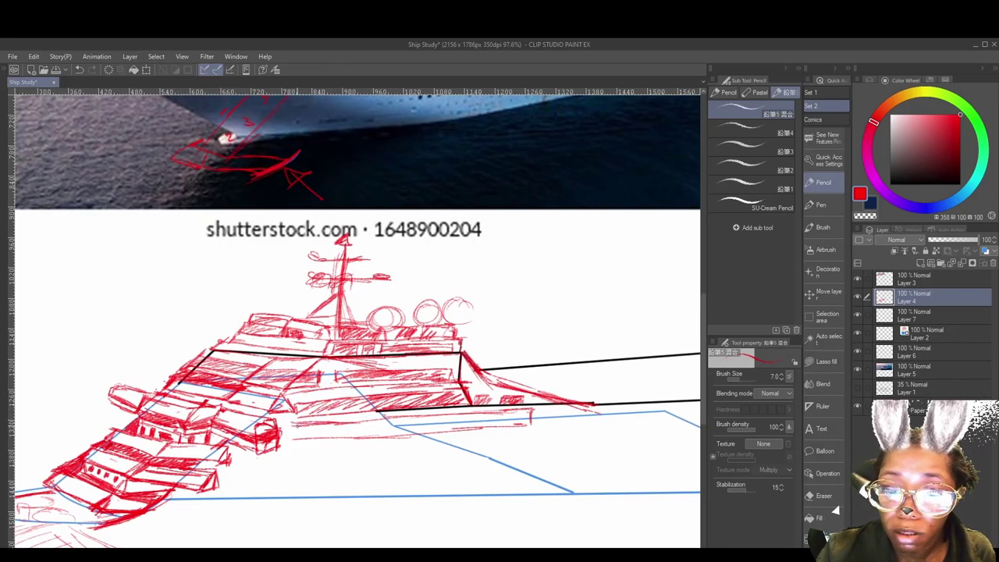
{"action": "left_click_drag", "start_coordinate": [287, 422], "coordinate": [360, 421]}
- Number the dark deck bands down the superstructure's side in the reference photo in red and compare them with the sketched tiers
{"action": "mouse_move", "coordinate": [287, 435]}
{"action": "left_mouse_down"}
{"action": "mouse_move", "coordinate": [511, 422]}
{"action": "mouse_move", "coordinate": [478, 414]}
{"action": "mouse_move", "coordinate": [309, 427]}
{"action": "mouse_move", "coordinate": [490, 423]}
{"action": "mouse_move", "coordinate": [453, 466]}
{"action": "mouse_move", "coordinate": [463, 466]}
{"action": "mouse_move", "coordinate": [437, 531]}
{"action": "left_mouse_up"}
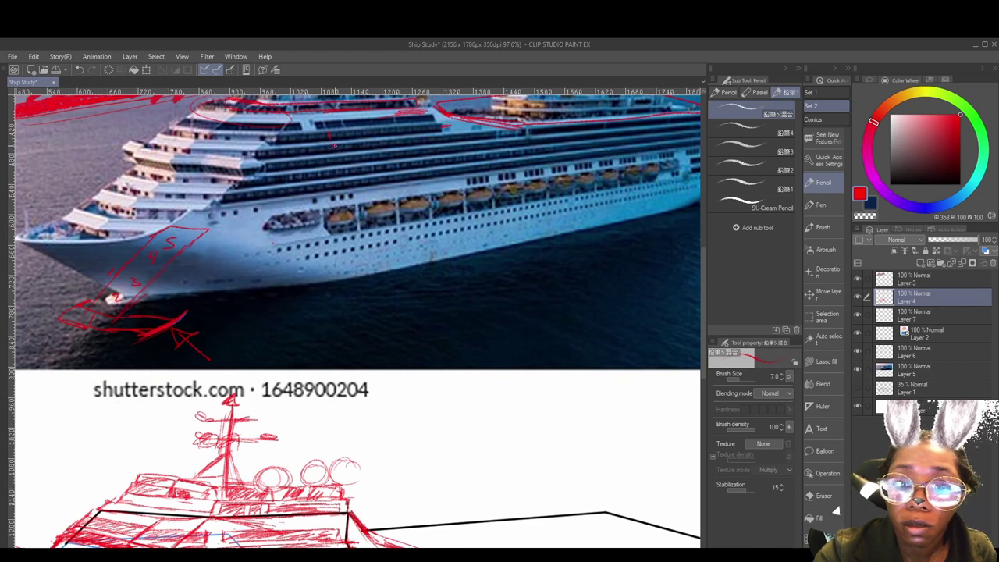
{"action": "mouse_move", "coordinate": [334, 145]}
{"action": "left_mouse_down"}
{"action": "mouse_move", "coordinate": [343, 150]}
{"action": "mouse_move", "coordinate": [337, 166]}
{"action": "left_mouse_up"}
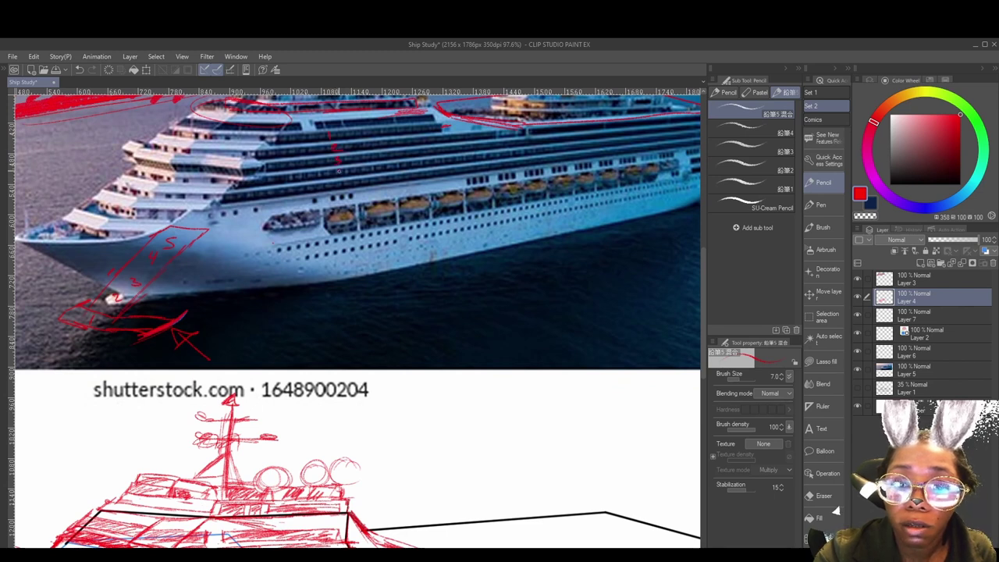
{"action": "left_click_drag", "start_coordinate": [383, 388], "coordinate": [491, 479]}
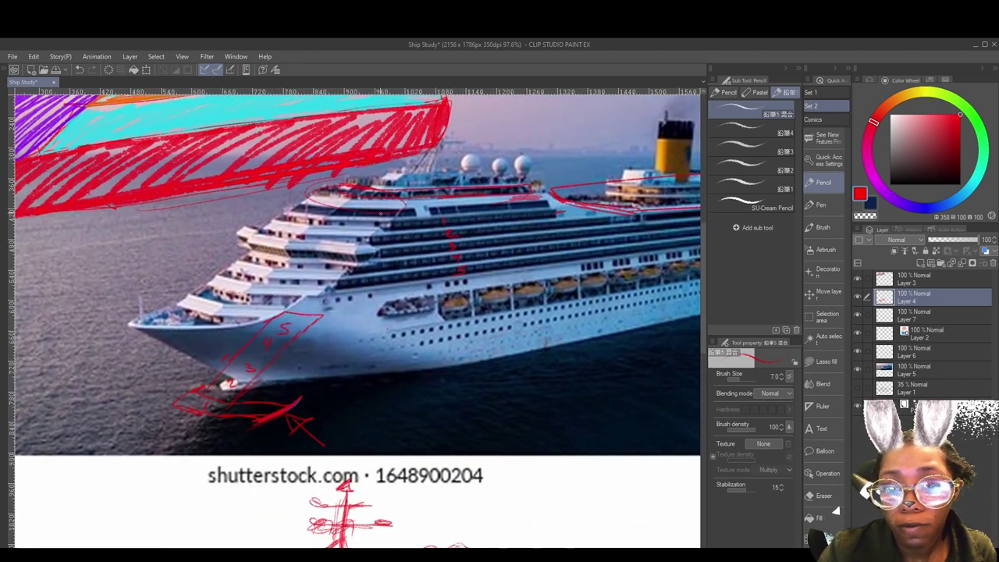
{"action": "left_click_drag", "start_coordinate": [505, 405], "coordinate": [450, 367]}
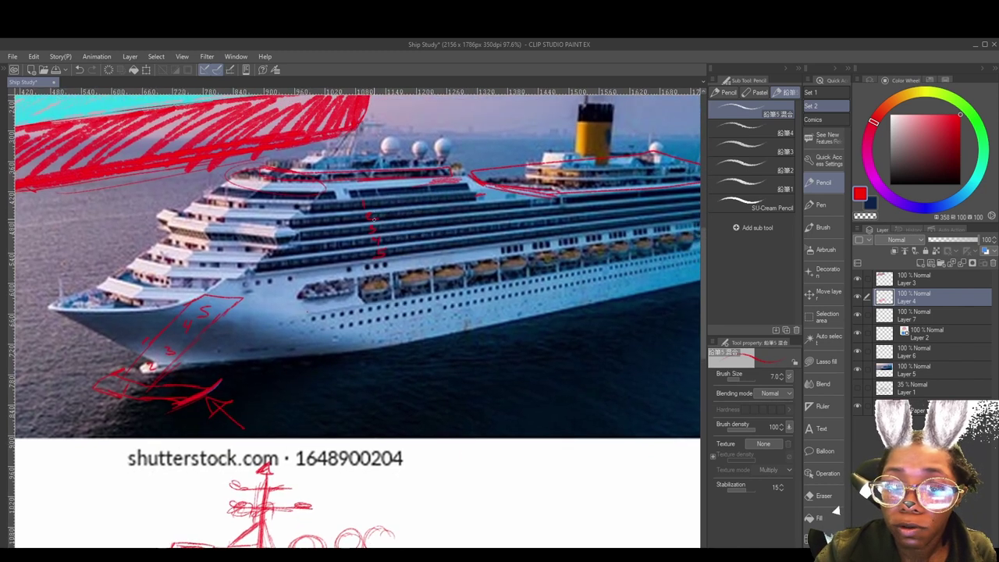
{"action": "left_click_drag", "start_coordinate": [392, 435], "coordinate": [429, 354]}
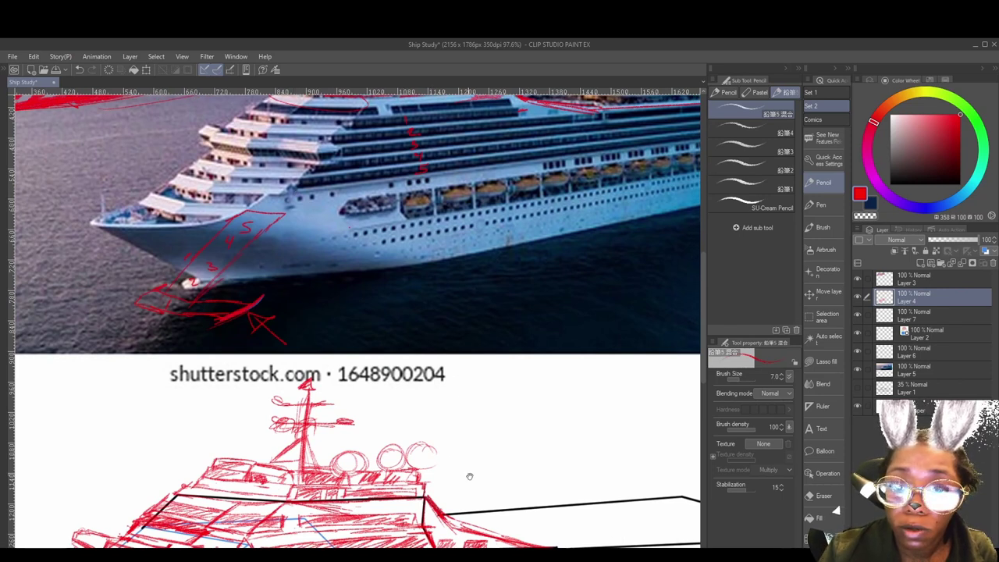
{"action": "left_click_drag", "start_coordinate": [469, 476], "coordinate": [504, 289]}
{"action": "left_click_drag", "start_coordinate": [266, 455], "coordinate": [273, 517]}
{"action": "left_click_drag", "start_coordinate": [302, 423], "coordinate": [279, 544]}
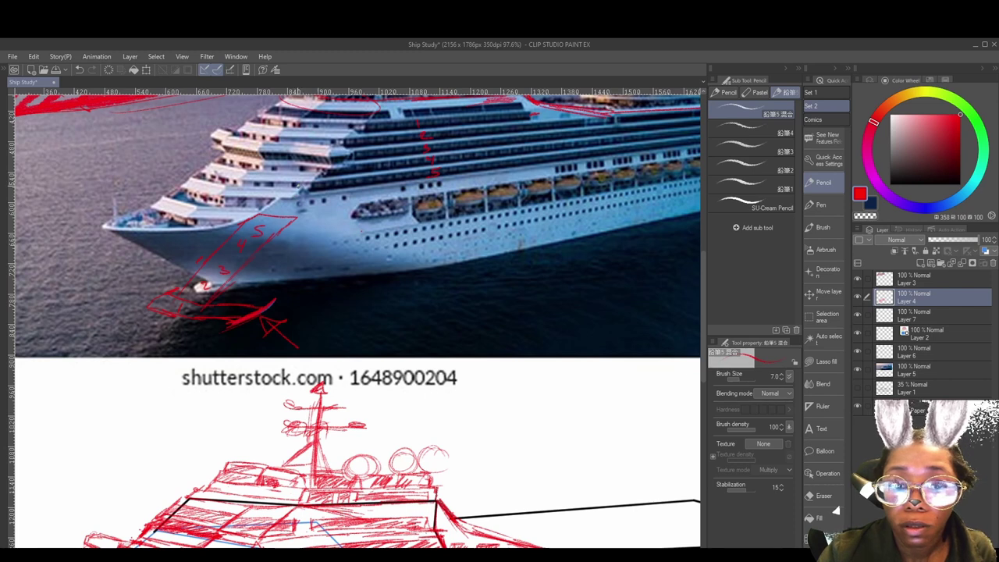
- Sketch a faint horizontal guideline from the lowest front balconies toward the stern in the red ship drawing
{"action": "left_click_drag", "start_coordinate": [287, 218], "coordinate": [295, 252]}
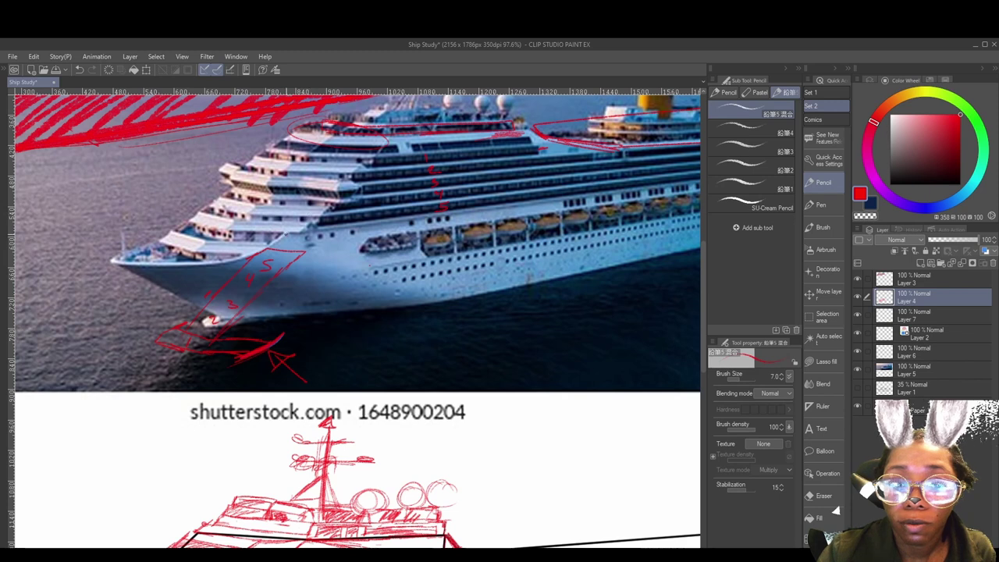
{"action": "left_click_drag", "start_coordinate": [455, 437], "coordinate": [479, 252]}
{"action": "mouse_move", "coordinate": [419, 467]}
{"action": "left_mouse_down"}
{"action": "mouse_move", "coordinate": [426, 441]}
{"action": "mouse_move", "coordinate": [446, 440]}
{"action": "left_mouse_up"}
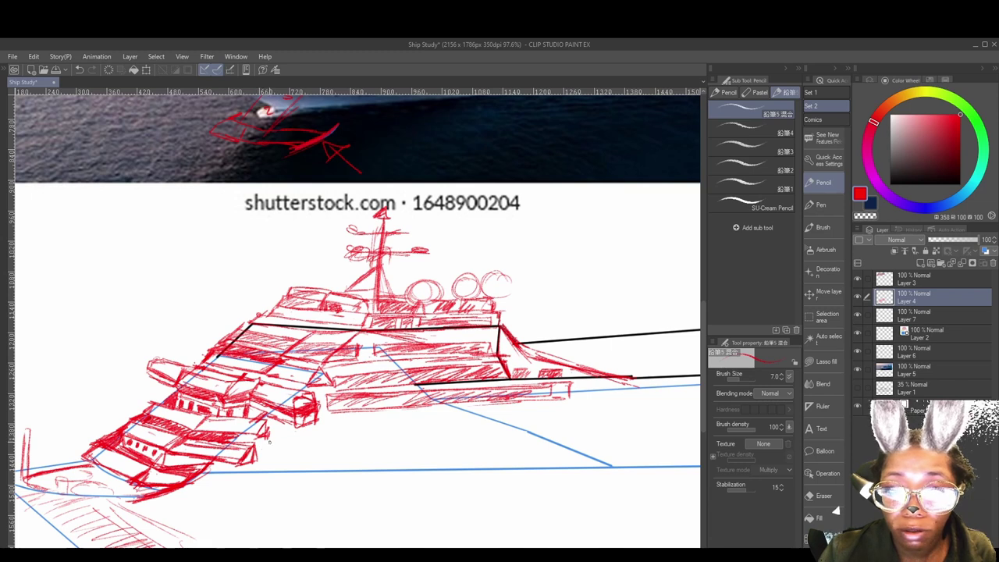
{"action": "left_click_drag", "start_coordinate": [333, 445], "coordinate": [360, 447]}
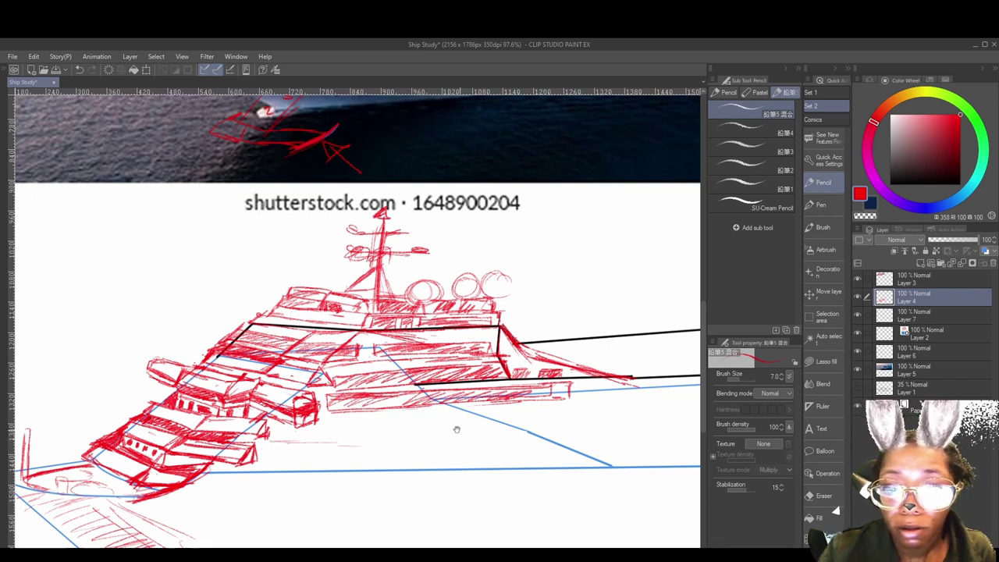
- Redraw and hatch the long side deck strip directly above the lower black perspective line
{"action": "mouse_move", "coordinate": [426, 394]}
{"action": "left_mouse_down"}
{"action": "mouse_move", "coordinate": [401, 423]}
{"action": "mouse_move", "coordinate": [368, 406]}
{"action": "mouse_move", "coordinate": [381, 438]}
{"action": "left_mouse_up"}
{"action": "left_click_drag", "start_coordinate": [331, 468], "coordinate": [350, 428]}
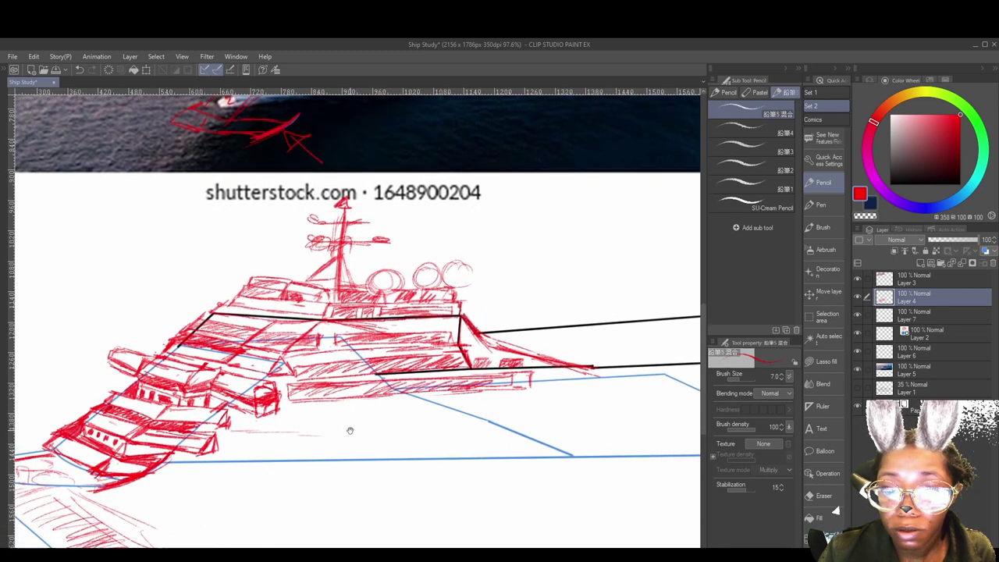
{"action": "left_click_drag", "start_coordinate": [367, 392], "coordinate": [351, 492]}
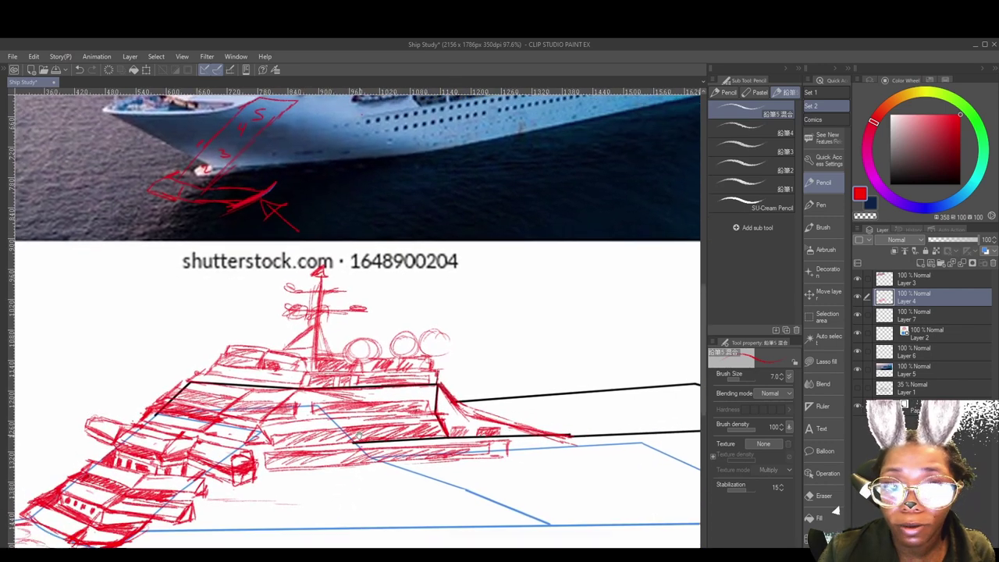
{"action": "mouse_move", "coordinate": [365, 417]}
{"action": "left_mouse_down"}
{"action": "mouse_move", "coordinate": [341, 512]}
{"action": "mouse_move", "coordinate": [369, 414]}
{"action": "left_mouse_up"}
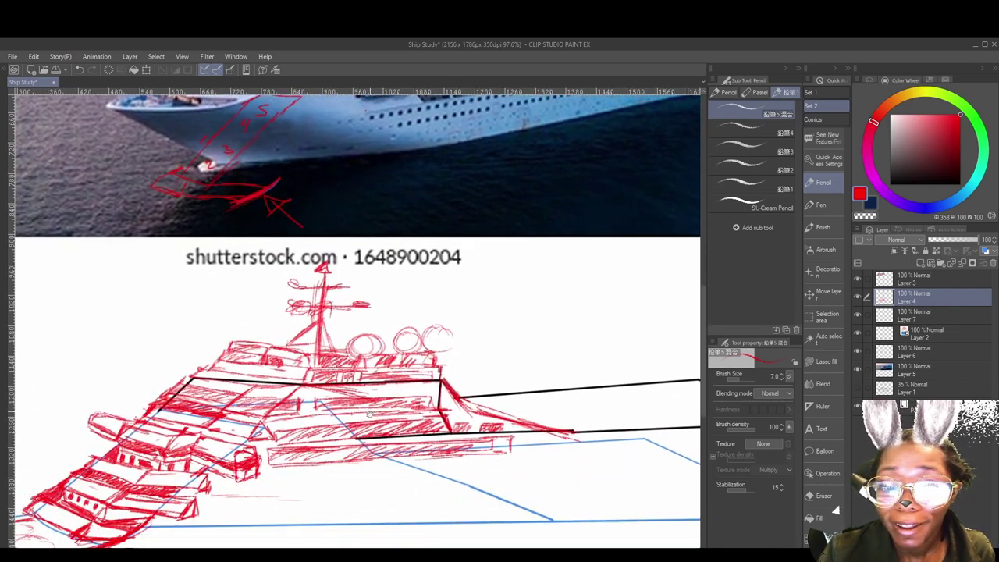
{"action": "left_click_drag", "start_coordinate": [355, 478], "coordinate": [367, 449]}
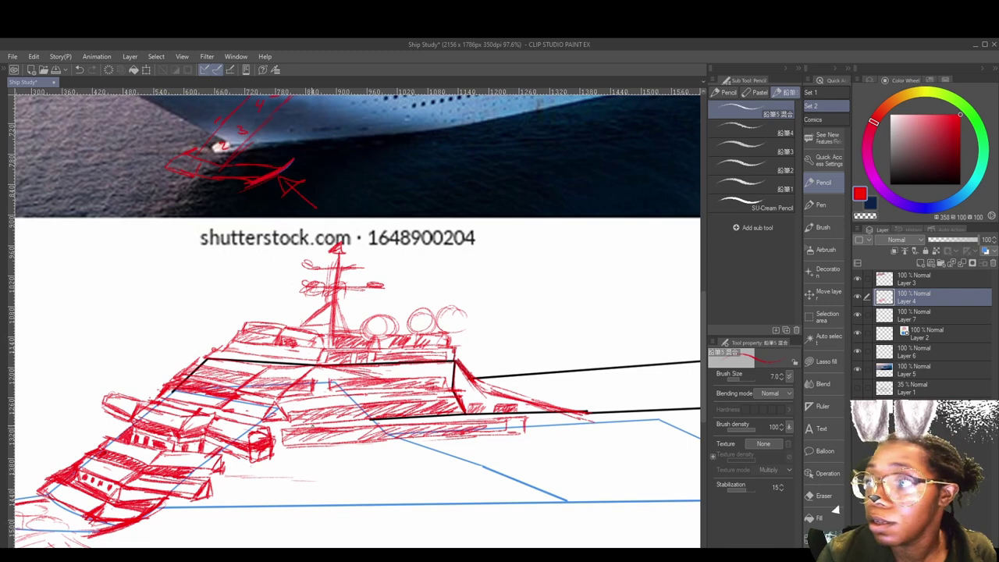
{"action": "mouse_move", "coordinate": [323, 429]}
{"action": "left_mouse_down"}
{"action": "mouse_move", "coordinate": [353, 421]}
{"action": "mouse_move", "coordinate": [377, 441]}
{"action": "mouse_move", "coordinate": [360, 450]}
{"action": "mouse_move", "coordinate": [345, 412]}
{"action": "left_mouse_up"}
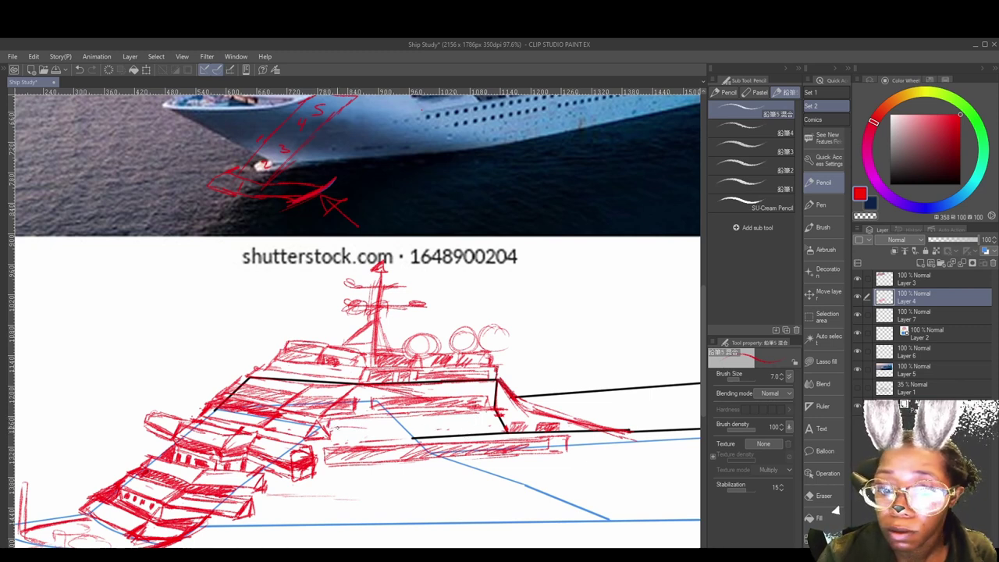
{"action": "mouse_move", "coordinate": [332, 421]}
{"action": "left_mouse_down"}
{"action": "mouse_move", "coordinate": [492, 416]}
{"action": "mouse_move", "coordinate": [329, 434]}
{"action": "mouse_move", "coordinate": [334, 419]}
{"action": "mouse_move", "coordinate": [486, 422]}
{"action": "mouse_move", "coordinate": [433, 427]}
{"action": "left_mouse_up"}
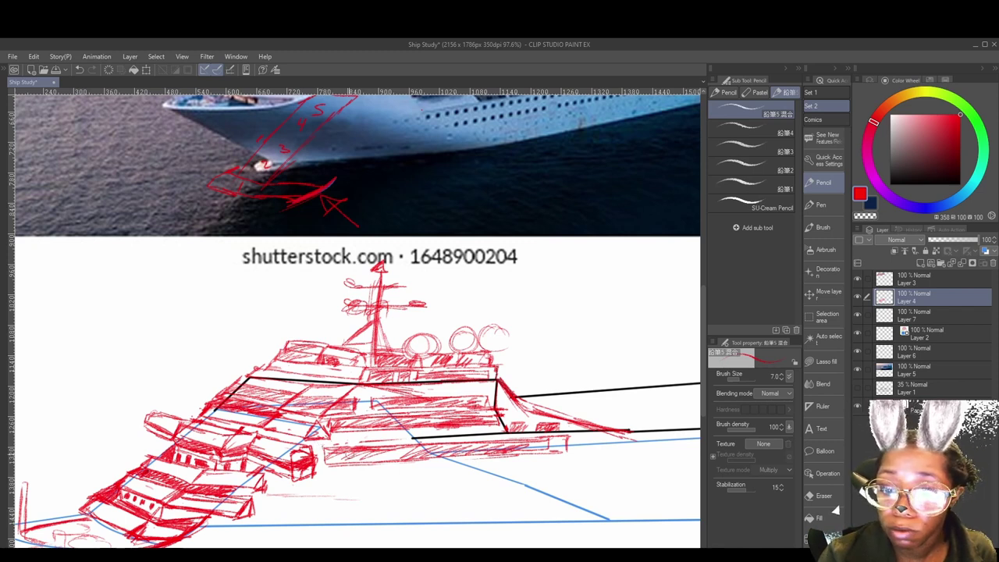
- Redraw the side deck band so it sits directly beneath the black perspective line, and fill it with diagonal hatching
{"action": "mouse_move", "coordinate": [347, 453]}
{"action": "left_mouse_down"}
{"action": "mouse_move", "coordinate": [327, 456]}
{"action": "mouse_move", "coordinate": [386, 461]}
{"action": "mouse_move", "coordinate": [427, 447]}
{"action": "mouse_move", "coordinate": [584, 455]}
{"action": "mouse_move", "coordinate": [465, 446]}
{"action": "mouse_move", "coordinate": [471, 456]}
{"action": "mouse_move", "coordinate": [338, 436]}
{"action": "left_mouse_up"}
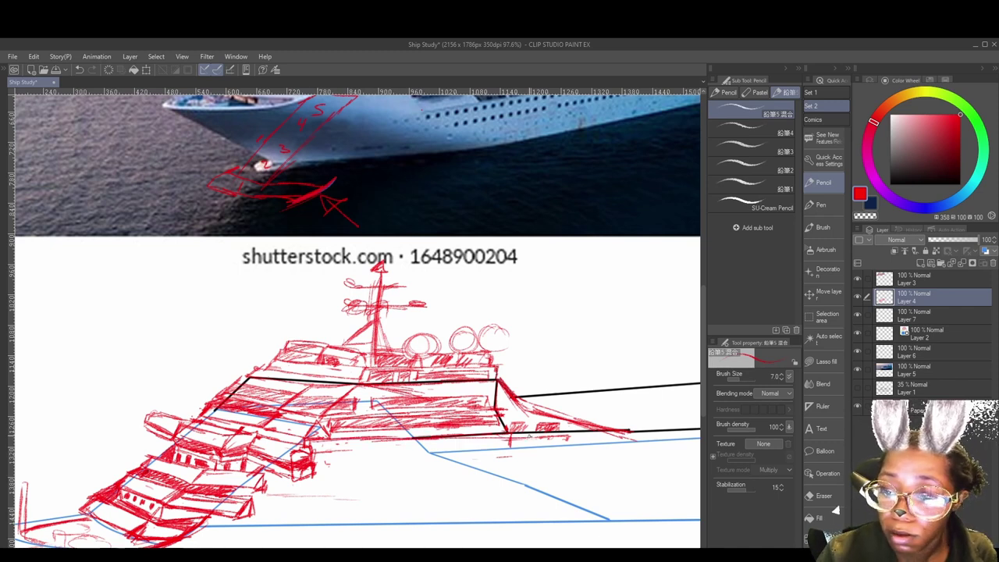
{"action": "mouse_move", "coordinate": [576, 433]}
{"action": "left_mouse_down"}
{"action": "mouse_move", "coordinate": [533, 435]}
{"action": "mouse_move", "coordinate": [560, 434]}
{"action": "left_mouse_up"}
{"action": "mouse_move", "coordinate": [579, 433]}
{"action": "left_mouse_down"}
{"action": "mouse_move", "coordinate": [579, 444]}
{"action": "mouse_move", "coordinate": [512, 453]}
{"action": "left_mouse_up"}
{"action": "mouse_move", "coordinate": [310, 454]}
{"action": "left_mouse_down"}
{"action": "mouse_move", "coordinate": [579, 451]}
{"action": "mouse_move", "coordinate": [320, 445]}
{"action": "mouse_move", "coordinate": [332, 454]}
{"action": "mouse_move", "coordinate": [521, 441]}
{"action": "mouse_move", "coordinate": [556, 443]}
{"action": "mouse_move", "coordinate": [559, 452]}
{"action": "left_mouse_up"}
- Sketch long horizontal lines for the next side deck below the hatched band, running from the bridge wing toward the stern
{"action": "left_click_drag", "start_coordinate": [441, 486], "coordinate": [476, 413]}
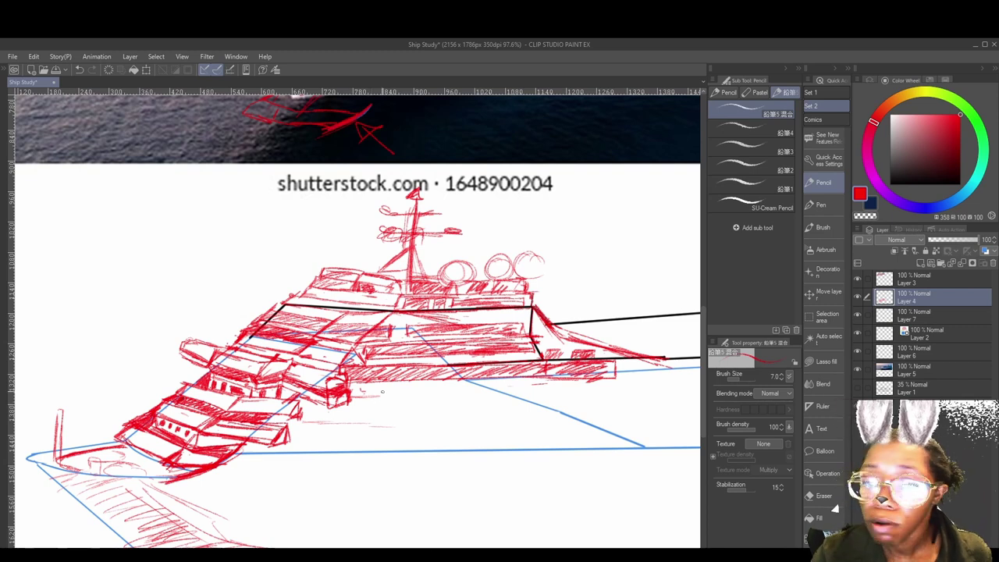
{"action": "left_click_drag", "start_coordinate": [349, 387], "coordinate": [459, 383]}
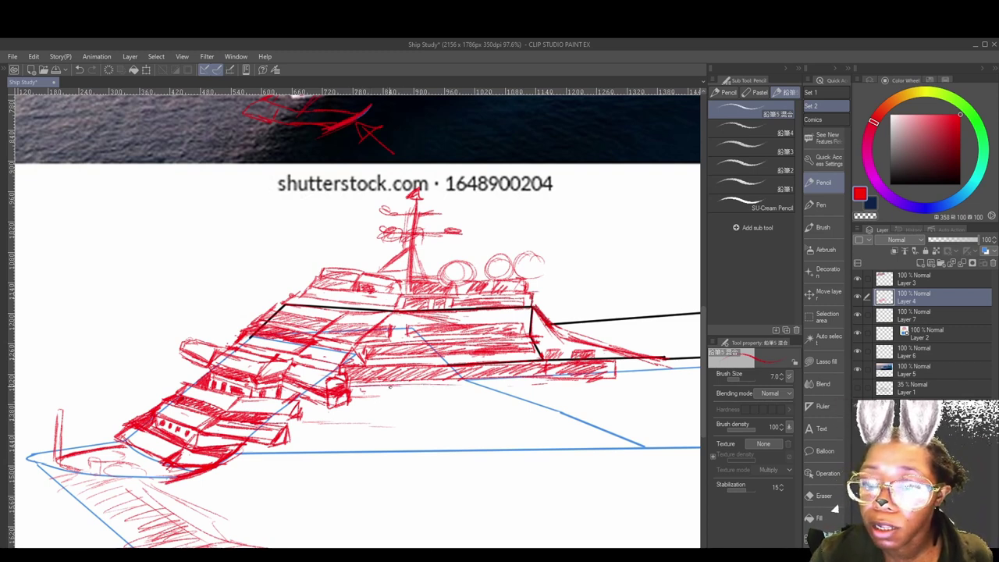
{"action": "left_click_drag", "start_coordinate": [390, 385], "coordinate": [640, 389]}
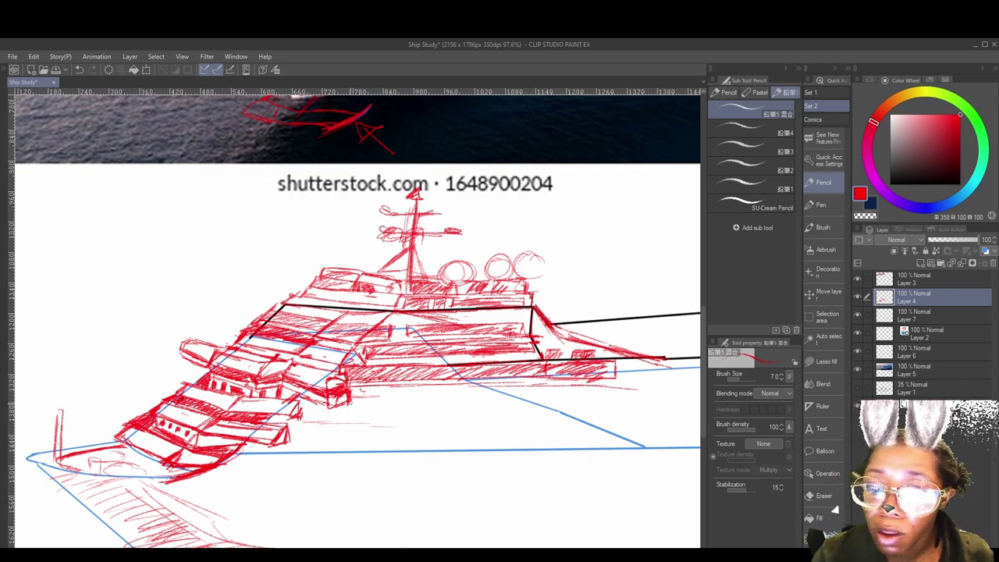
{"action": "left_click_drag", "start_coordinate": [347, 402], "coordinate": [552, 390]}
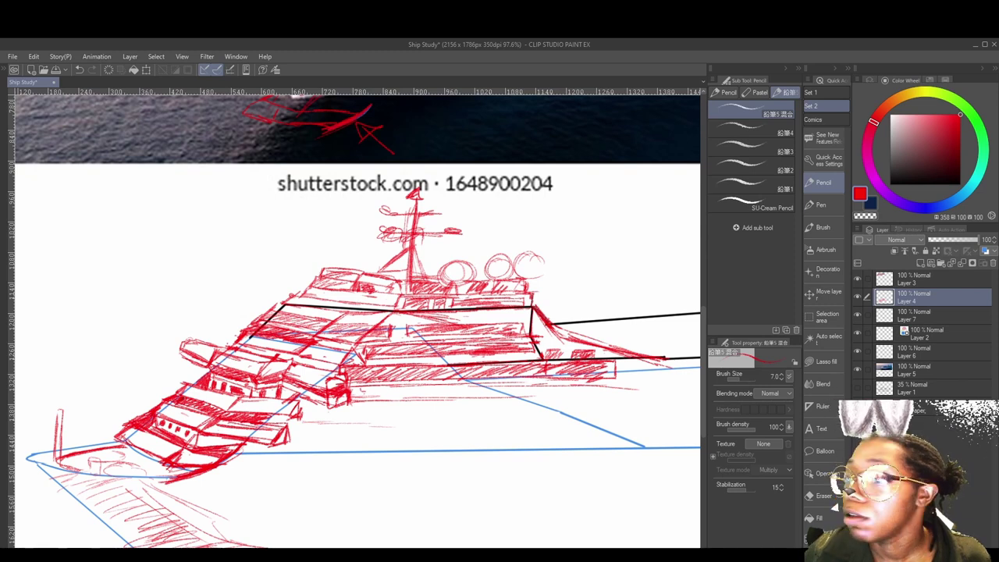
- Reinforce the new deck's edges, fill it with diagonal hatching, and draw another line beneath it
{"action": "scroll", "coordinate": [468, 402], "scroll_direction": "up", "scroll_amount": 3}
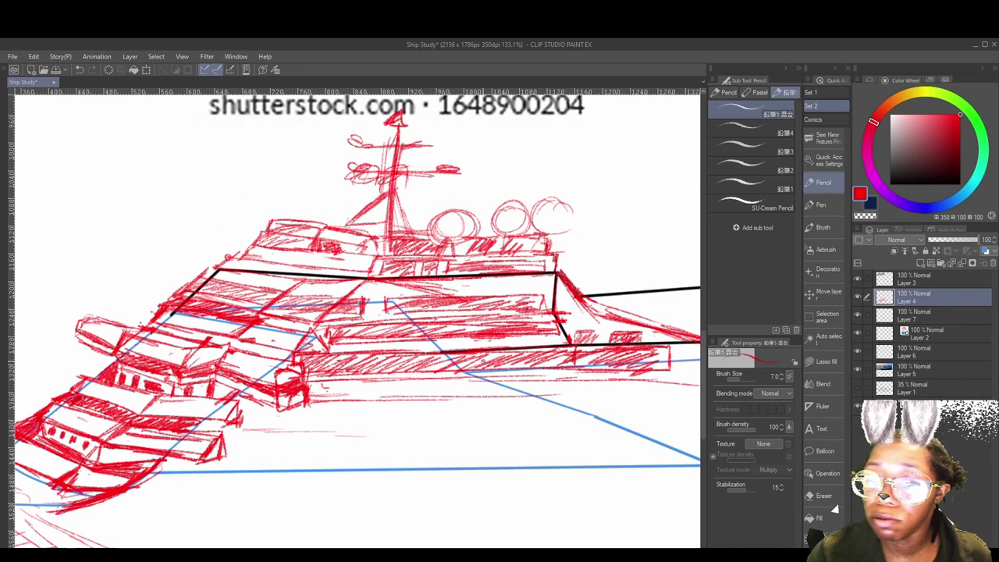
{"action": "left_click_drag", "start_coordinate": [312, 385], "coordinate": [500, 382]}
{"action": "left_click_drag", "start_coordinate": [423, 379], "coordinate": [671, 382]}
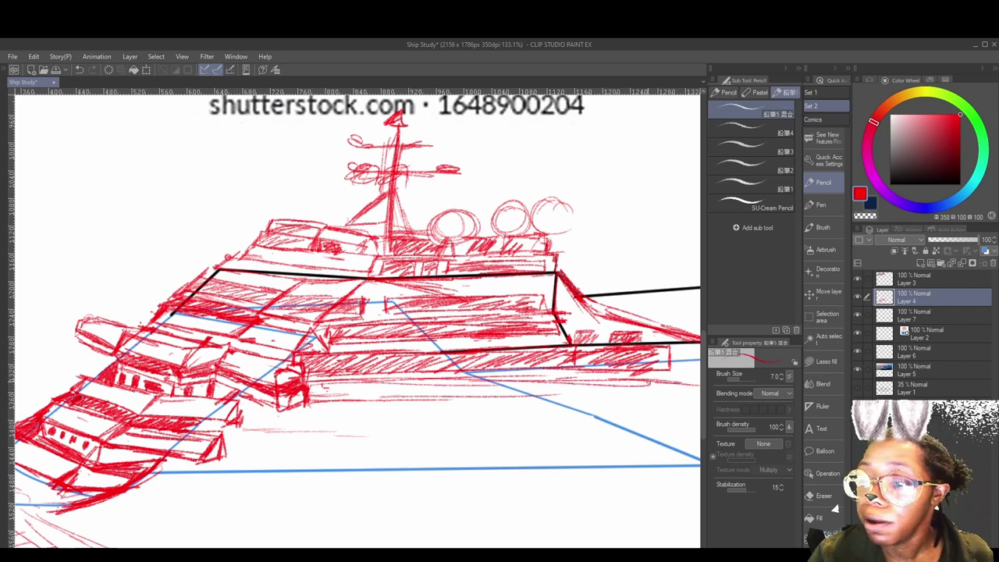
{"action": "mouse_move", "coordinate": [314, 400]}
{"action": "left_mouse_down"}
{"action": "mouse_move", "coordinate": [677, 396]}
{"action": "mouse_move", "coordinate": [319, 381]}
{"action": "mouse_move", "coordinate": [649, 393]}
{"action": "left_mouse_up"}
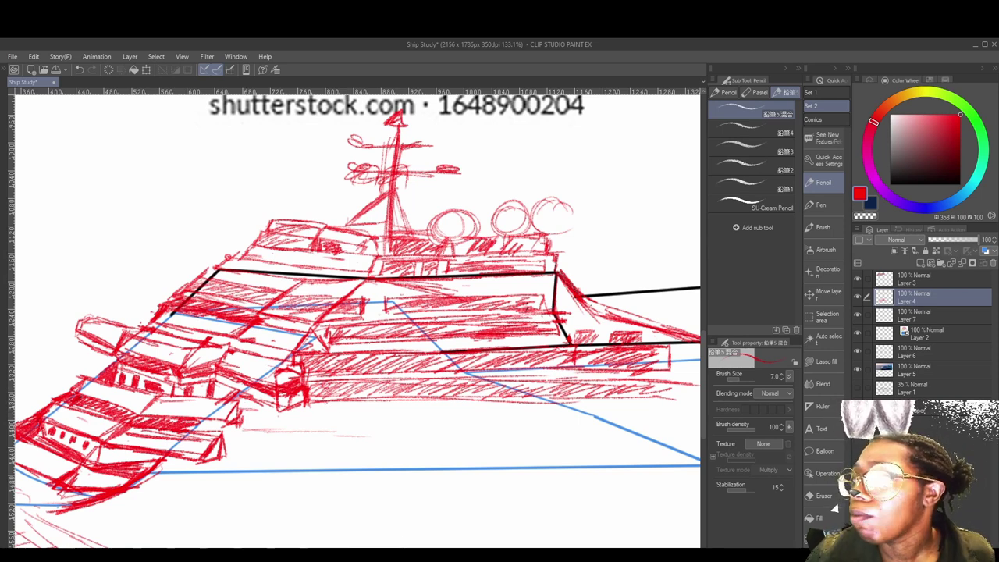
{"action": "left_click_drag", "start_coordinate": [311, 400], "coordinate": [668, 411]}
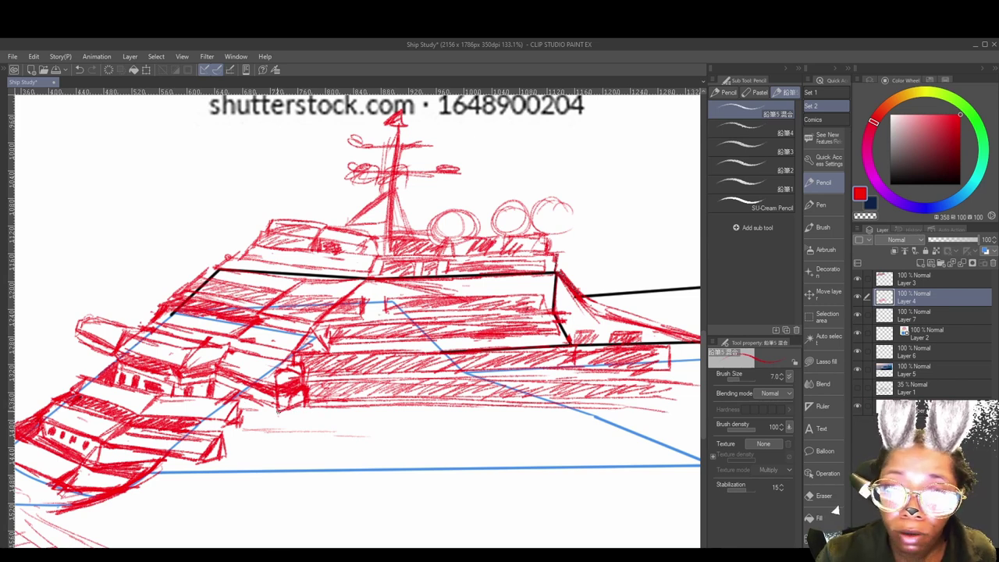
- Draw and hatch another side deck band from the lower front balconies toward the stern, with a line under it
{"action": "left_click_drag", "start_coordinate": [238, 417], "coordinate": [403, 420]}
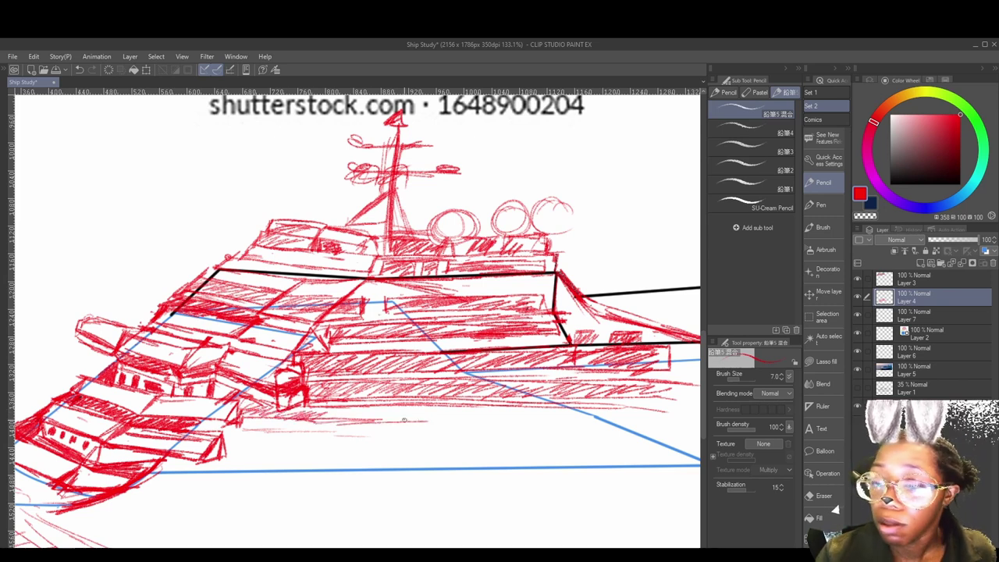
{"action": "left_click_drag", "start_coordinate": [267, 419], "coordinate": [690, 420]}
{"action": "left_click_drag", "start_coordinate": [326, 411], "coordinate": [674, 414]}
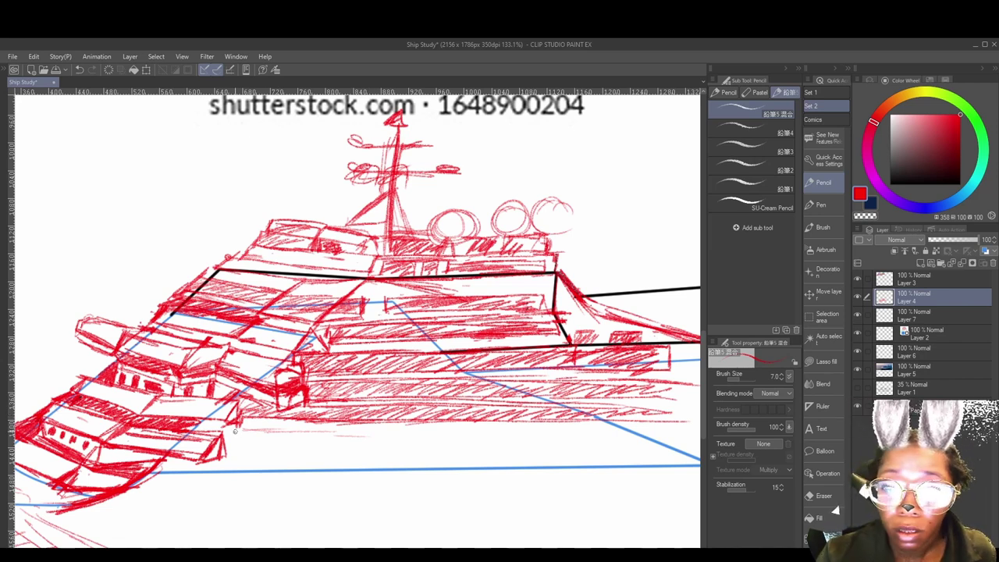
{"action": "left_click_drag", "start_coordinate": [234, 429], "coordinate": [676, 422]}
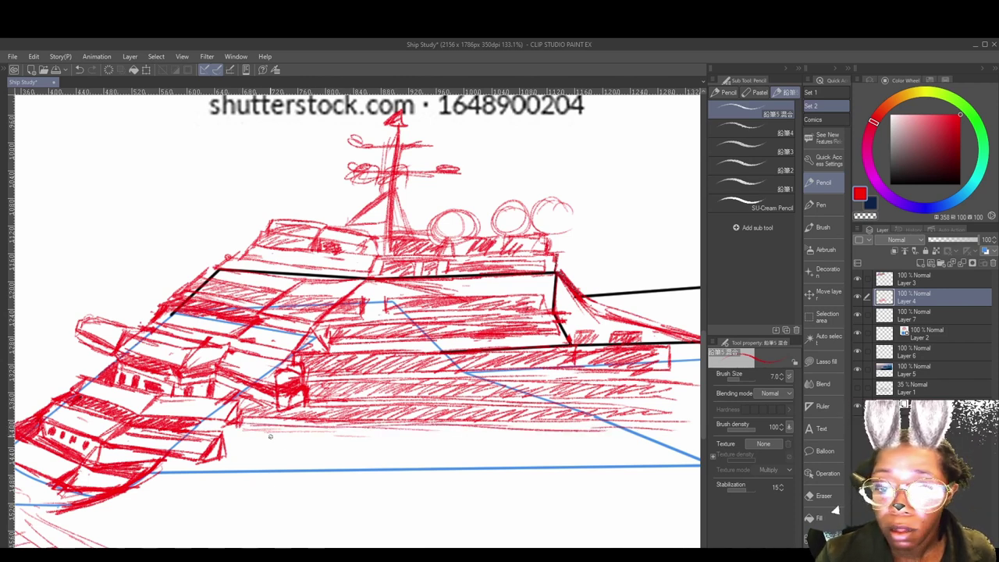
- Draw the long bottom edge of the lowest side deck from the lowest front balcony toward the stern
{"action": "left_click_drag", "start_coordinate": [374, 455], "coordinate": [381, 434]}
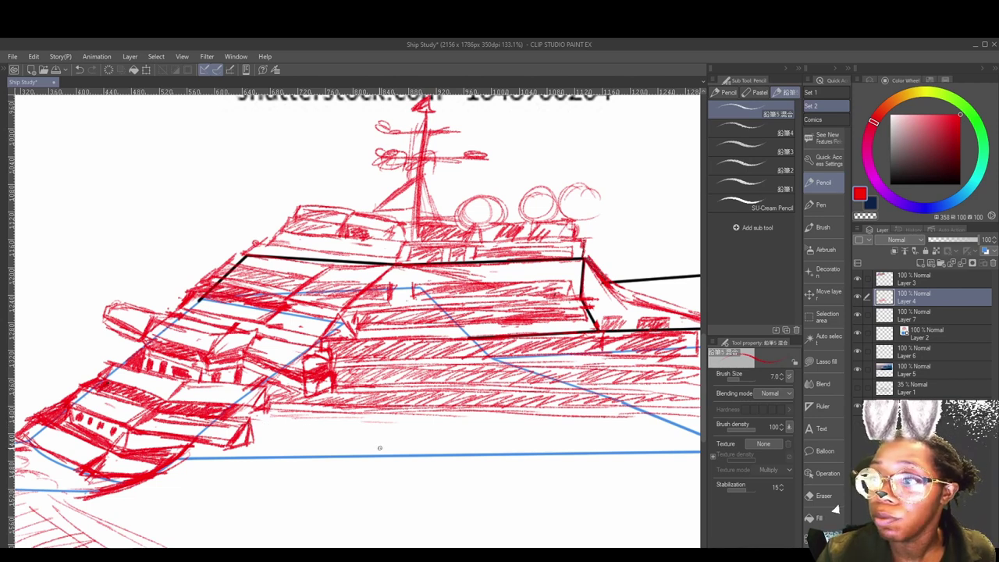
{"action": "left_click_drag", "start_coordinate": [362, 464], "coordinate": [396, 426]}
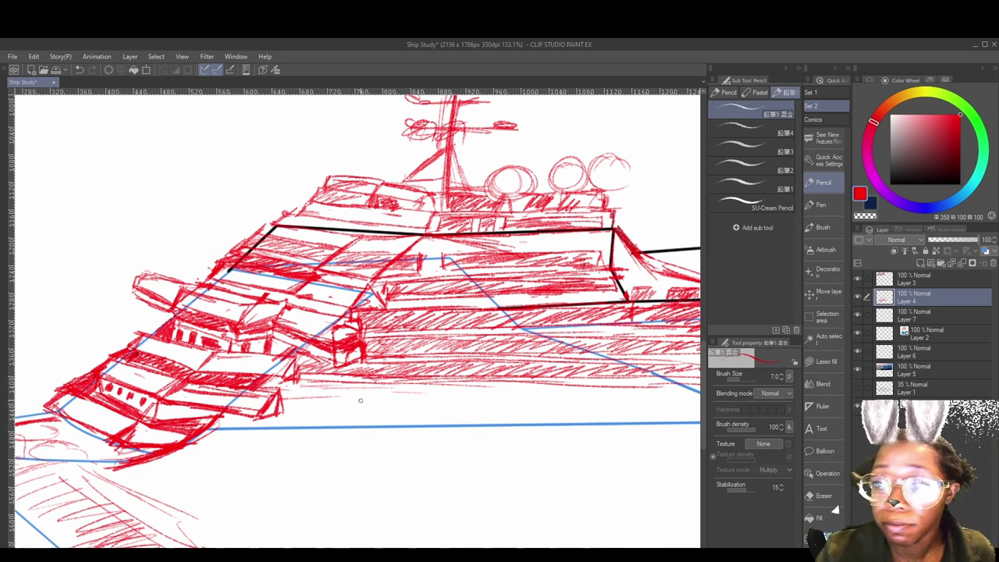
{"action": "mouse_move", "coordinate": [273, 400]}
{"action": "left_mouse_down"}
{"action": "mouse_move", "coordinate": [381, 403]}
{"action": "mouse_move", "coordinate": [307, 435]}
{"action": "mouse_move", "coordinate": [296, 454]}
{"action": "left_mouse_up"}
{"action": "left_click_drag", "start_coordinate": [202, 440], "coordinate": [282, 441]}
{"action": "left_click_drag", "start_coordinate": [233, 442], "coordinate": [377, 441]}
{"action": "mouse_move", "coordinate": [322, 440]}
{"action": "left_mouse_down"}
{"action": "mouse_move", "coordinate": [280, 440]}
{"action": "mouse_move", "coordinate": [417, 440]}
{"action": "left_mouse_up"}
{"action": "mouse_move", "coordinate": [375, 441]}
{"action": "left_mouse_down"}
{"action": "mouse_move", "coordinate": [333, 440]}
{"action": "mouse_move", "coordinate": [535, 438]}
{"action": "left_mouse_up"}
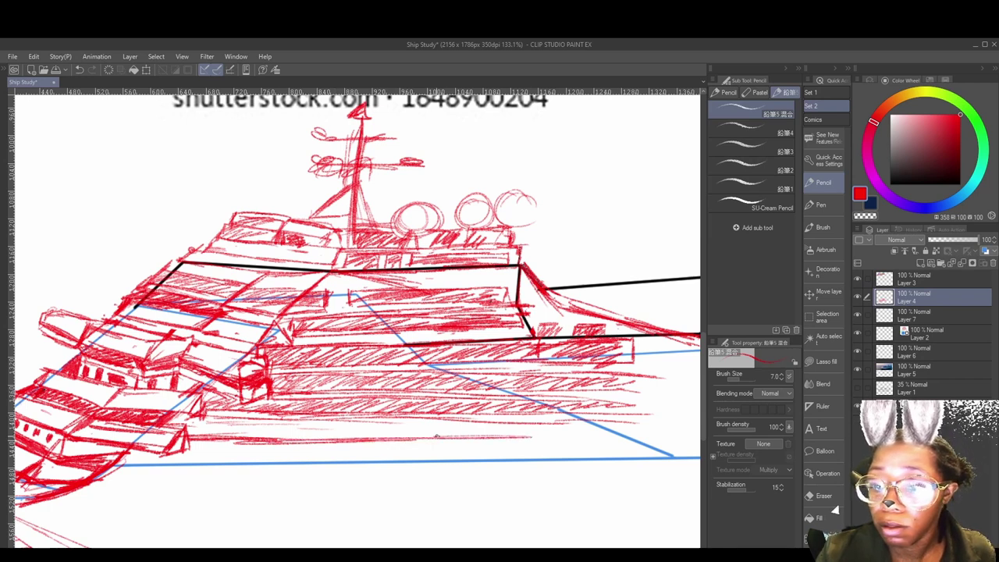
{"action": "mouse_move", "coordinate": [434, 437]}
{"action": "left_mouse_down"}
{"action": "mouse_move", "coordinate": [518, 427]}
{"action": "mouse_move", "coordinate": [548, 411]}
{"action": "mouse_move", "coordinate": [568, 427]}
{"action": "mouse_move", "coordinate": [231, 424]}
{"action": "mouse_move", "coordinate": [329, 428]}
{"action": "left_mouse_up"}
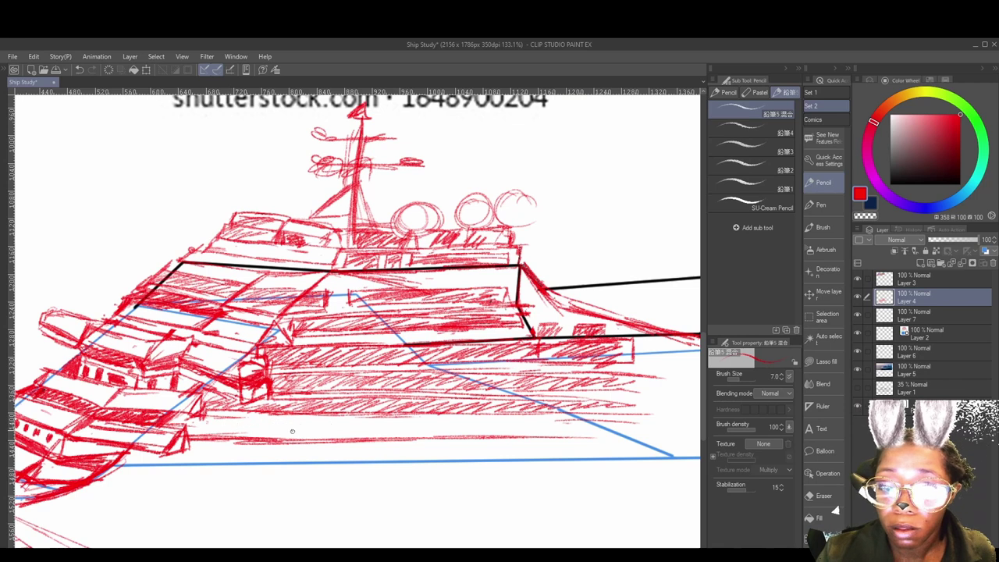
- Darken the top edge of the lowest side deck and fill the band with diagonal hatching
{"action": "mouse_move", "coordinate": [211, 426]}
{"action": "left_mouse_down"}
{"action": "mouse_move", "coordinate": [300, 416]}
{"action": "mouse_move", "coordinate": [209, 410]}
{"action": "mouse_move", "coordinate": [585, 415]}
{"action": "left_mouse_up"}
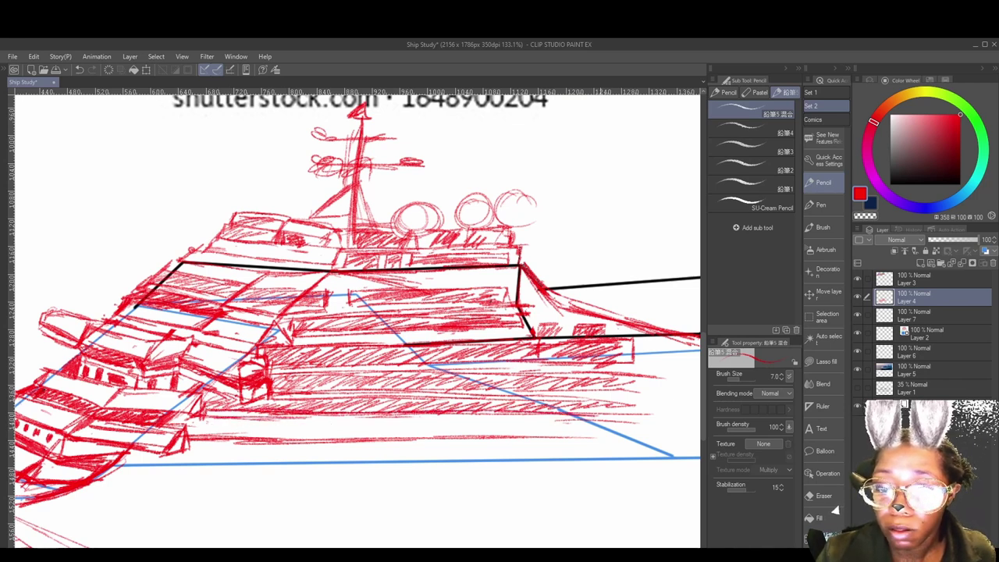
{"action": "left_click_drag", "start_coordinate": [253, 418], "coordinate": [479, 416]}
{"action": "left_click_drag", "start_coordinate": [338, 418], "coordinate": [626, 417]}
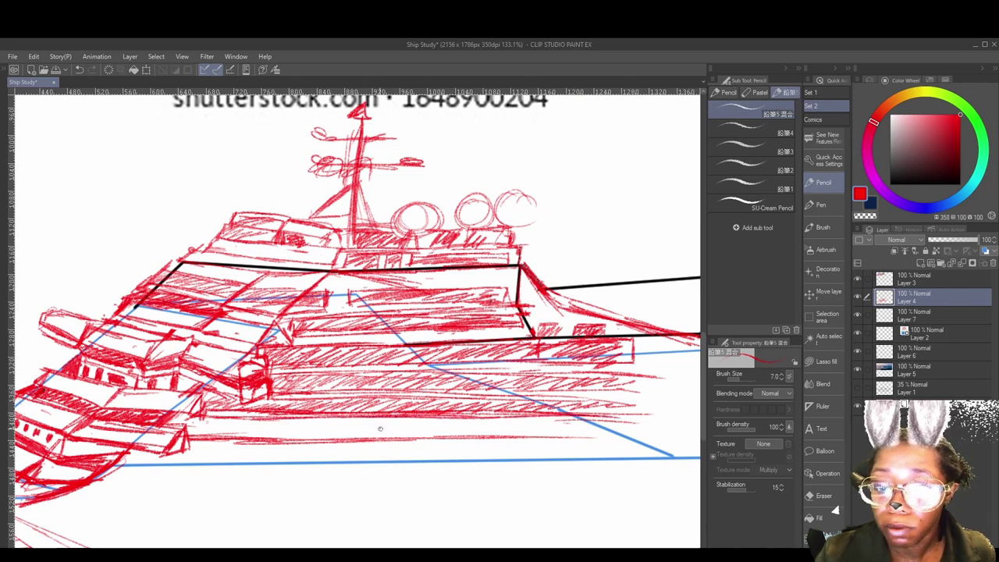
{"action": "mouse_move", "coordinate": [202, 422]}
{"action": "left_mouse_down"}
{"action": "mouse_move", "coordinate": [294, 421]}
{"action": "mouse_move", "coordinate": [306, 423]}
{"action": "mouse_move", "coordinate": [298, 439]}
{"action": "mouse_move", "coordinate": [334, 427]}
{"action": "mouse_move", "coordinate": [465, 419]}
{"action": "mouse_move", "coordinate": [600, 435]}
{"action": "left_mouse_up"}
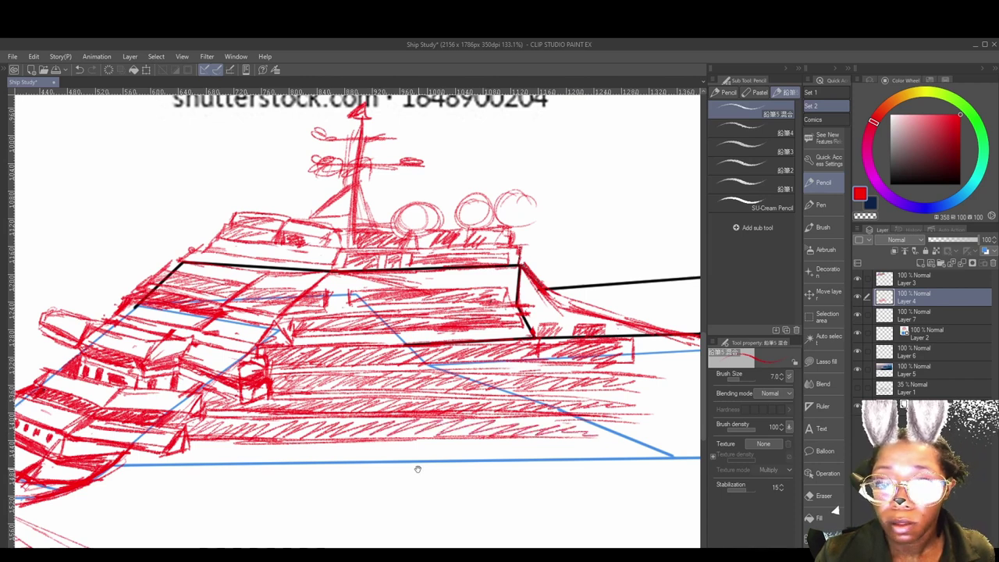
- Extend the lowest side deck band farther toward the stern with long horizontal strokes
{"action": "mouse_move", "coordinate": [416, 468]}
{"action": "left_mouse_down"}
{"action": "mouse_move", "coordinate": [551, 412]}
{"action": "mouse_move", "coordinate": [497, 414]}
{"action": "mouse_move", "coordinate": [538, 410]}
{"action": "left_mouse_up"}
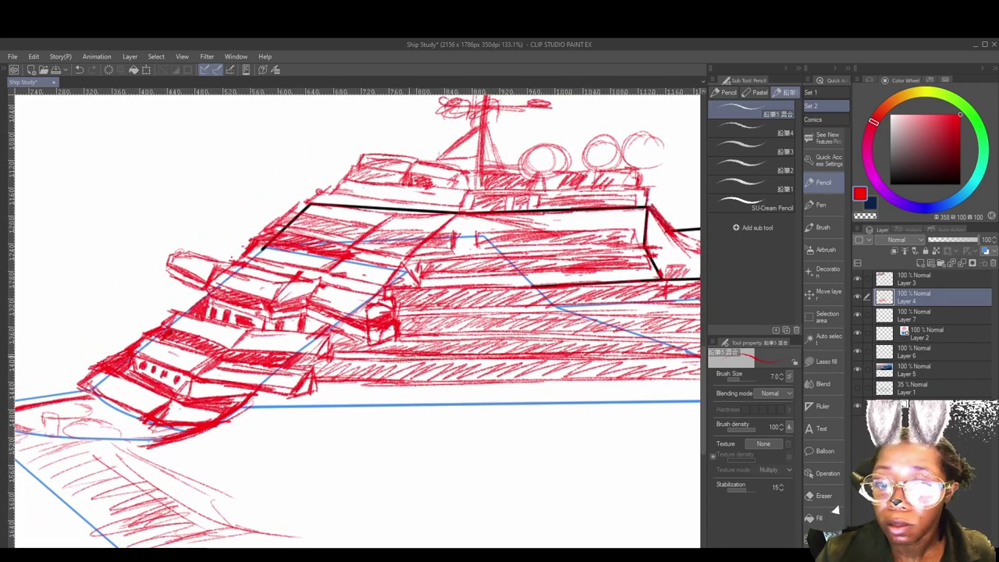
{"action": "mouse_move", "coordinate": [393, 355]}
{"action": "left_mouse_down"}
{"action": "mouse_move", "coordinate": [597, 356]}
{"action": "mouse_move", "coordinate": [629, 368]}
{"action": "mouse_move", "coordinate": [523, 364]}
{"action": "left_mouse_up"}
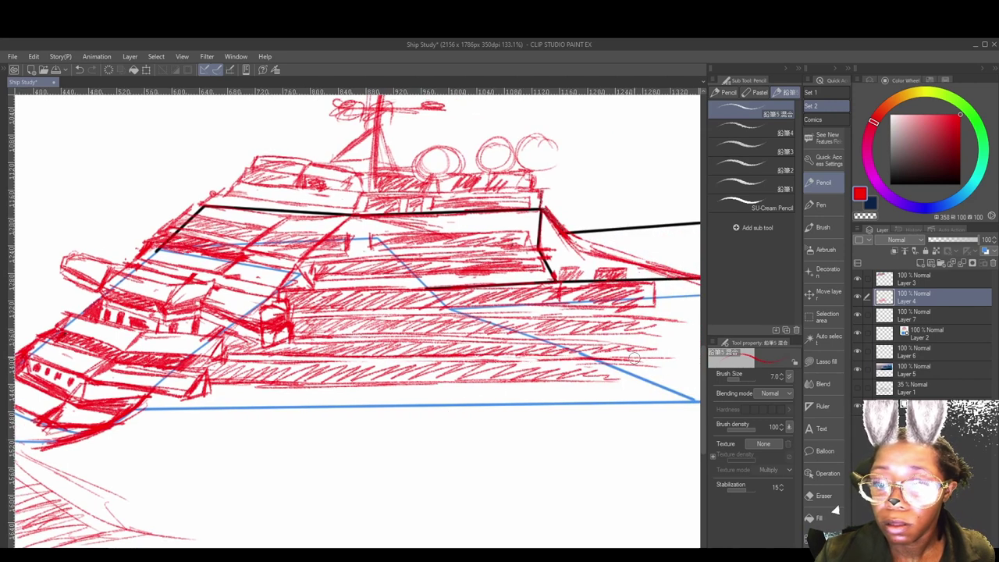
{"action": "left_click_drag", "start_coordinate": [348, 450], "coordinate": [400, 459]}
{"action": "left_click_drag", "start_coordinate": [381, 371], "coordinate": [604, 373]}
{"action": "left_click_drag", "start_coordinate": [531, 373], "coordinate": [702, 375]}
- Sketch a line under the lowest hatched deck, starting at the lowest front balcony, and touch up that corner
{"action": "left_click_drag", "start_coordinate": [376, 433], "coordinate": [475, 430]}
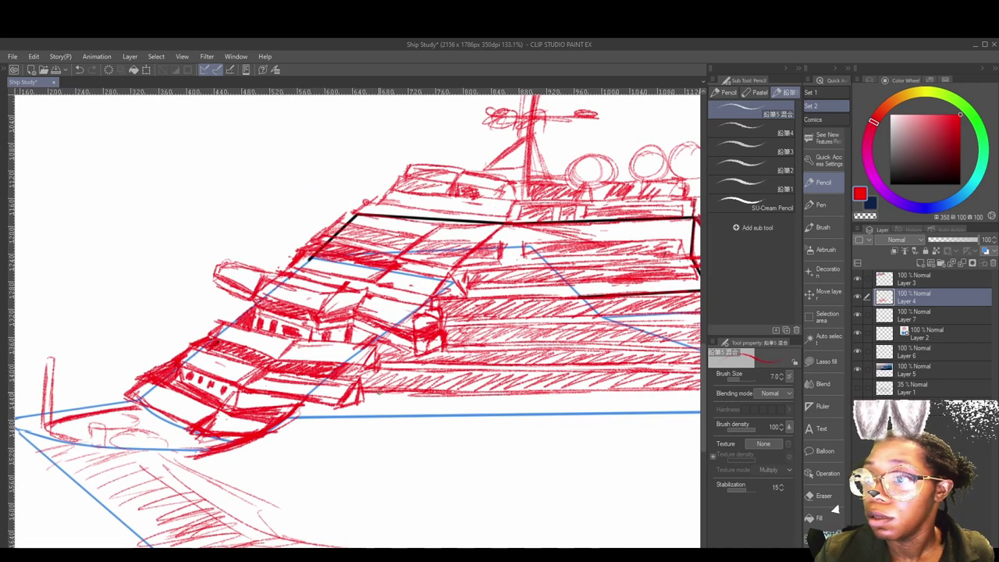
{"action": "mouse_move", "coordinate": [397, 450]}
{"action": "left_mouse_down"}
{"action": "mouse_move", "coordinate": [402, 440]}
{"action": "mouse_move", "coordinate": [346, 484]}
{"action": "mouse_move", "coordinate": [377, 471]}
{"action": "mouse_move", "coordinate": [357, 473]}
{"action": "left_mouse_up"}
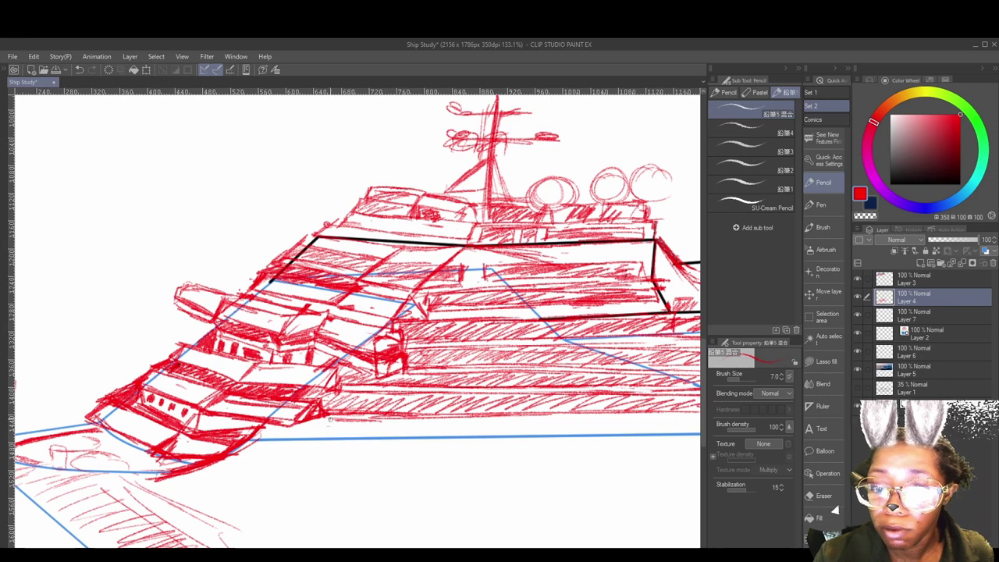
{"action": "left_click_drag", "start_coordinate": [330, 419], "coordinate": [517, 417]}
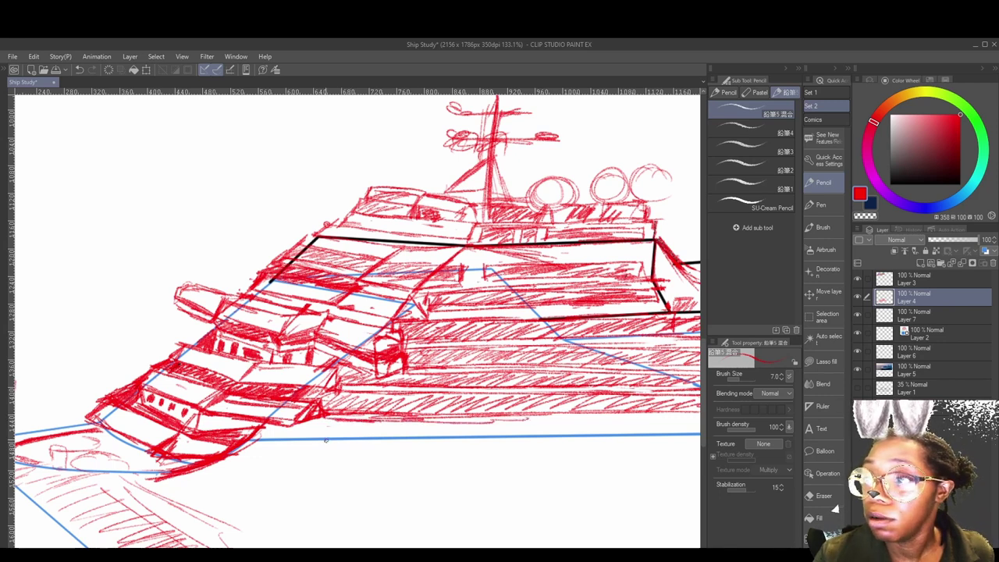
{"action": "left_click_drag", "start_coordinate": [328, 415], "coordinate": [302, 426]}
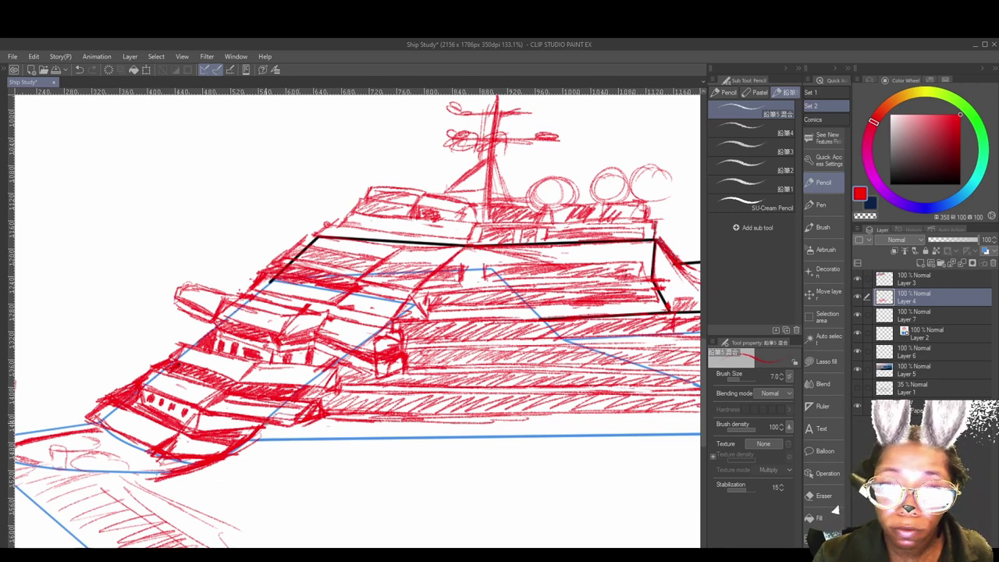
{"action": "left_click_drag", "start_coordinate": [278, 416], "coordinate": [244, 443]}
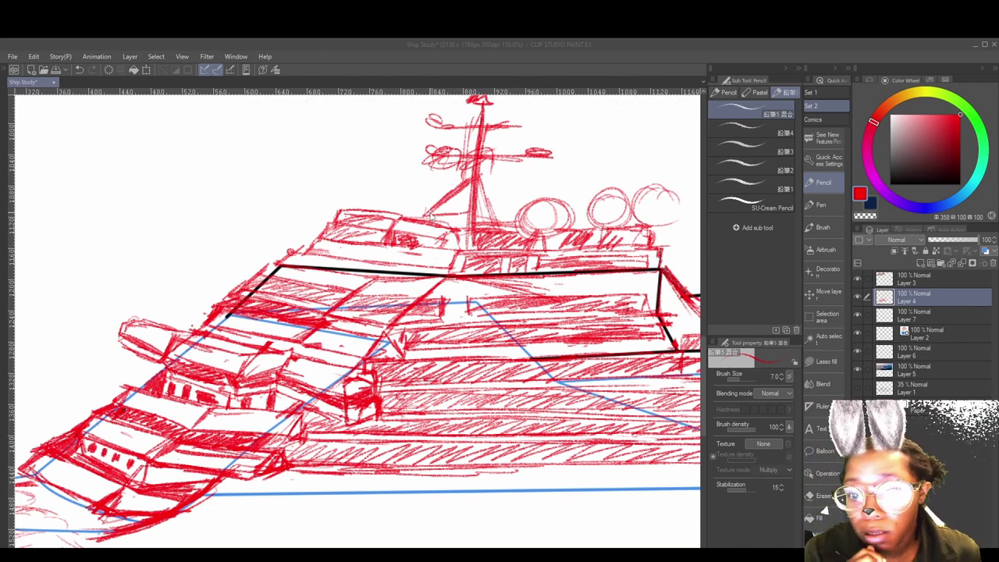
- Sketch vertical window strokes and shading on the side face of the lowest front balcony tier
{"action": "scroll", "coordinate": [330, 430], "scroll_direction": "down", "scroll_amount": 2}
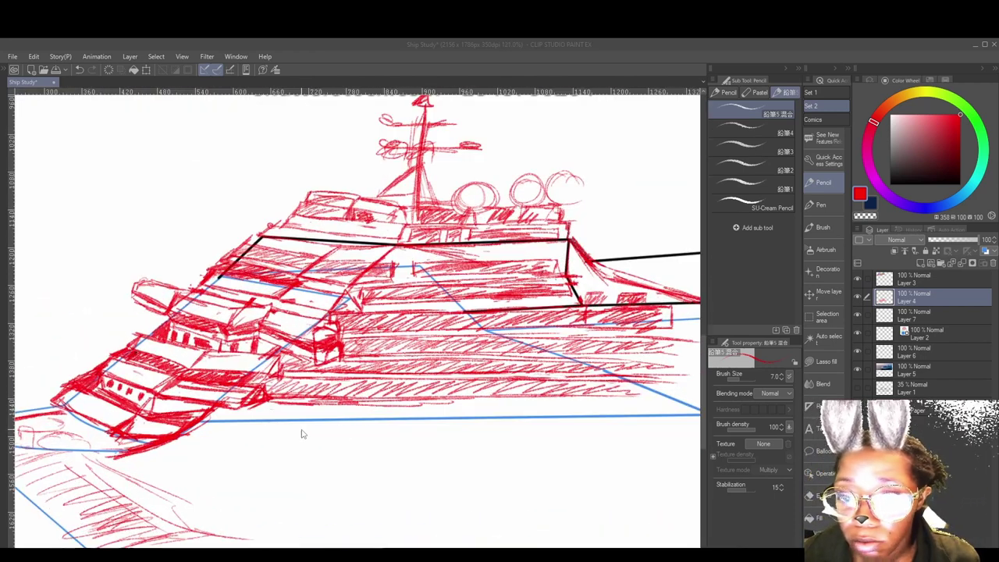
{"action": "scroll", "coordinate": [303, 434], "scroll_direction": "down", "scroll_amount": 2}
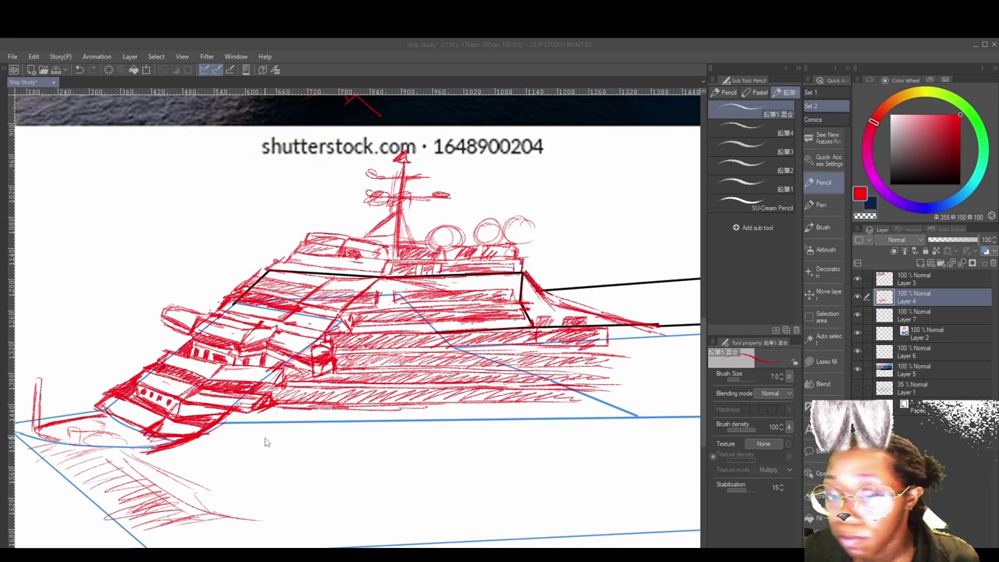
{"action": "scroll", "coordinate": [266, 443], "scroll_direction": "up", "scroll_amount": 2}
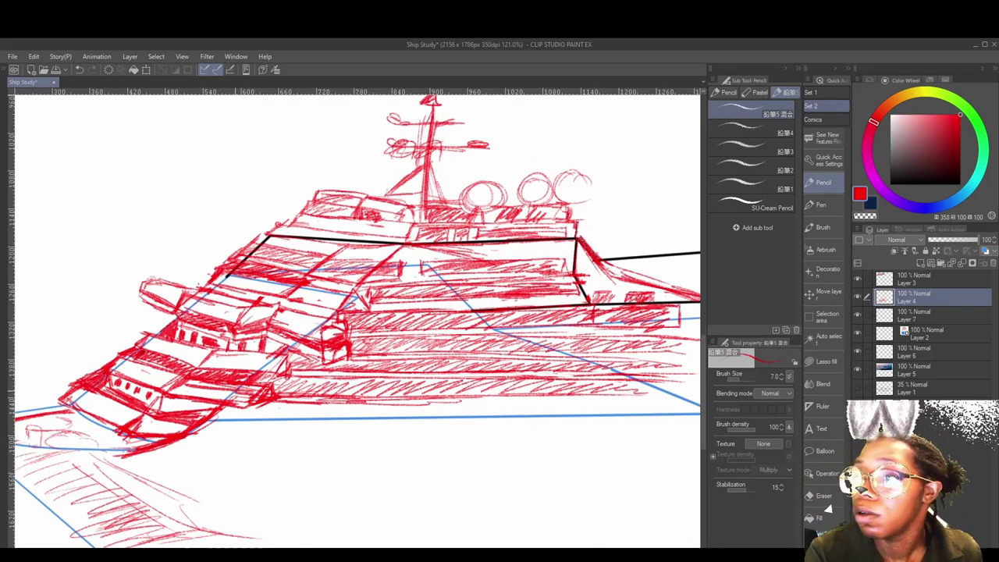
{"action": "mouse_move", "coordinate": [257, 401]}
{"action": "left_mouse_down"}
{"action": "mouse_move", "coordinate": [187, 393]}
{"action": "mouse_move", "coordinate": [243, 431]}
{"action": "mouse_move", "coordinate": [292, 399]}
{"action": "left_mouse_up"}
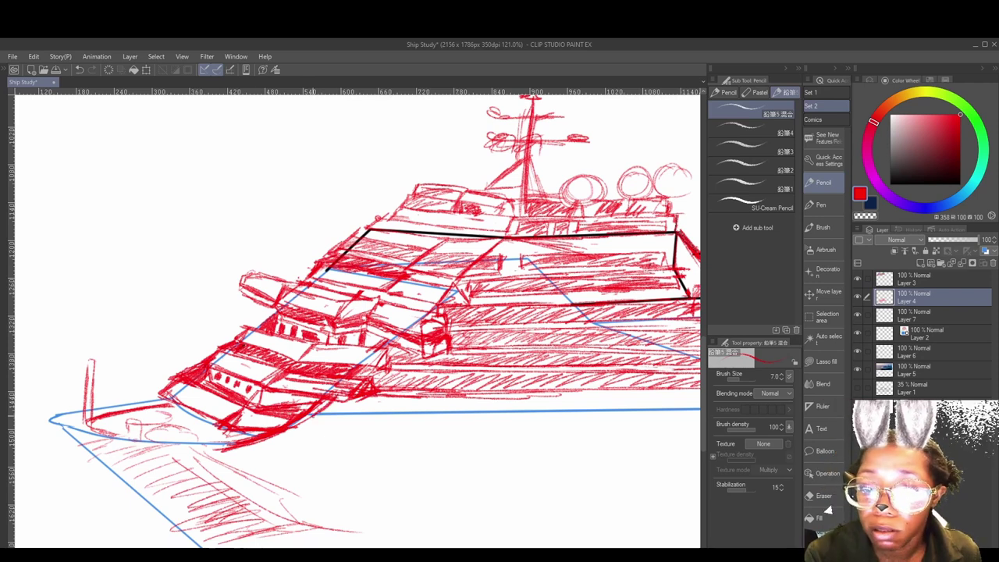
{"action": "mouse_move", "coordinate": [257, 413]}
{"action": "left_mouse_down"}
{"action": "mouse_move", "coordinate": [287, 426]}
{"action": "mouse_move", "coordinate": [331, 400]}
{"action": "left_mouse_up"}
{"action": "mouse_move", "coordinate": [264, 388]}
{"action": "left_mouse_down"}
{"action": "mouse_move", "coordinate": [261, 405]}
{"action": "mouse_move", "coordinate": [307, 414]}
{"action": "left_mouse_up"}
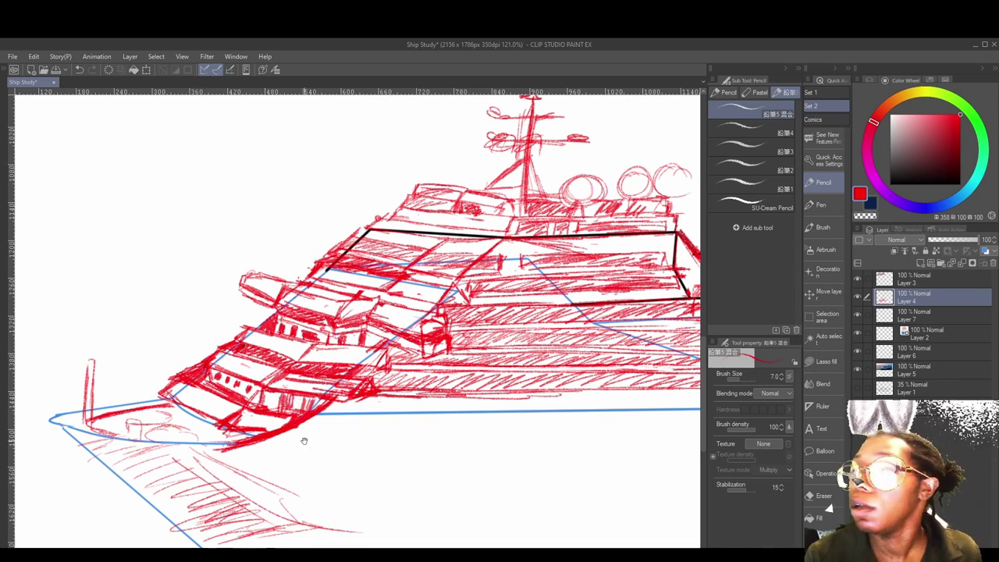
- Undo the last strokes, add small windows along the lowest front tier's curved face, and sketch a small box below the deck corner
{"action": "key", "text": "ctrl+z"}
{"action": "key", "text": "ctrl+z"}
{"action": "mouse_move", "coordinate": [167, 391]}
{"action": "left_mouse_down"}
{"action": "mouse_move", "coordinate": [257, 433]}
{"action": "mouse_move", "coordinate": [173, 412]}
{"action": "mouse_move", "coordinate": [240, 441]}
{"action": "mouse_move", "coordinate": [239, 428]}
{"action": "mouse_move", "coordinate": [185, 413]}
{"action": "mouse_move", "coordinate": [231, 435]}
{"action": "left_mouse_up"}
{"action": "left_click_drag", "start_coordinate": [240, 411], "coordinate": [250, 415]}
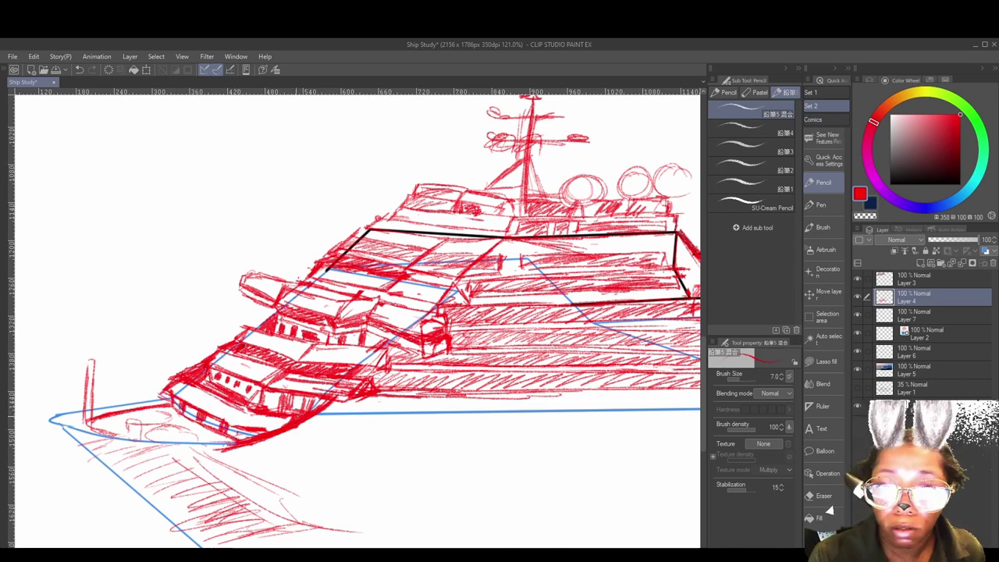
{"action": "left_click_drag", "start_coordinate": [644, 451], "coordinate": [566, 428]}
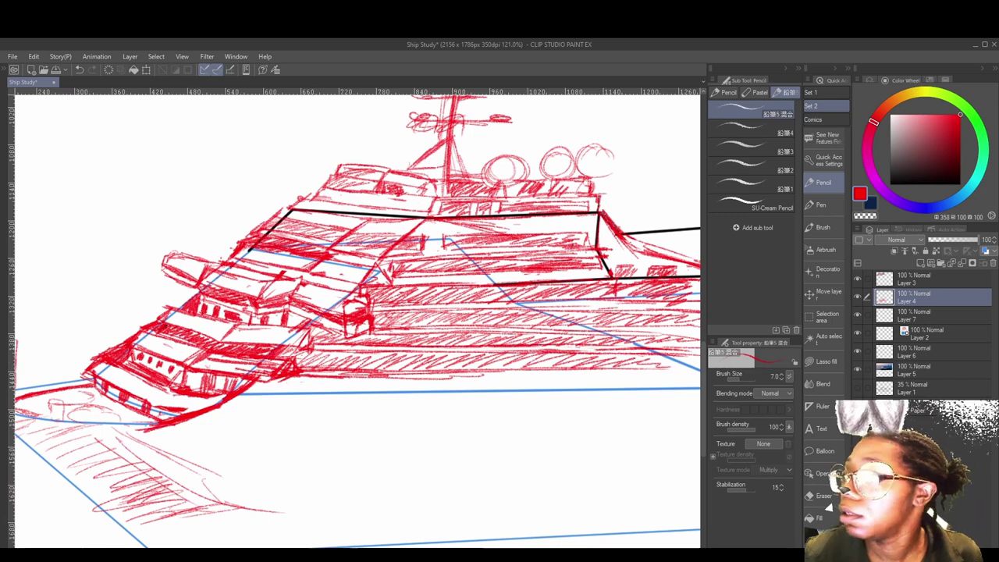
{"action": "mouse_move", "coordinate": [274, 391]}
{"action": "left_mouse_down"}
{"action": "mouse_move", "coordinate": [295, 388]}
{"action": "mouse_move", "coordinate": [276, 403]}
{"action": "mouse_move", "coordinate": [296, 395]}
{"action": "left_mouse_up"}
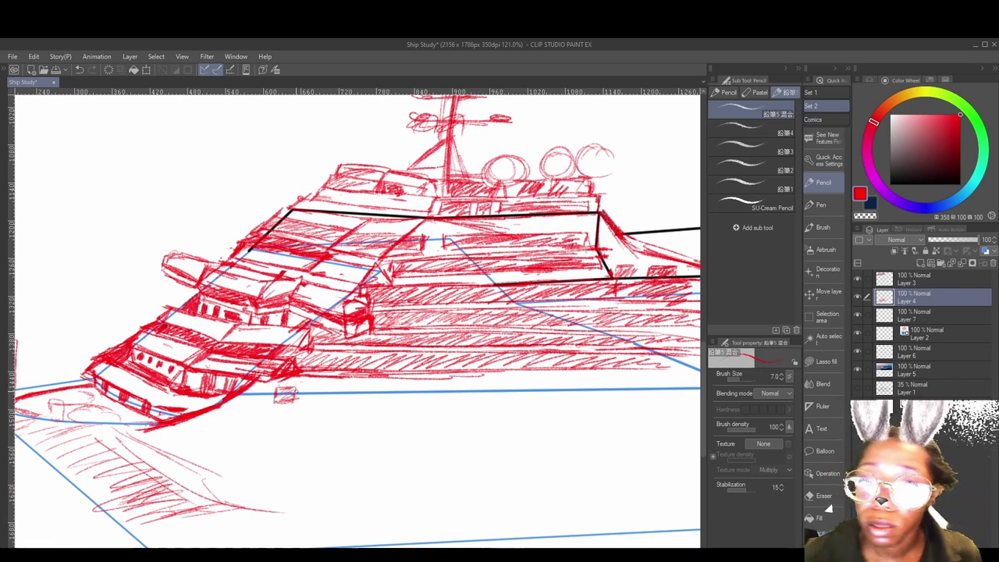
- On Layer 7, draw a black G-pen diagonal from the upper block's front edge down to the lowest front balcony
{"action": "scroll", "coordinate": [295, 393], "scroll_direction": "down", "scroll_amount": 5}
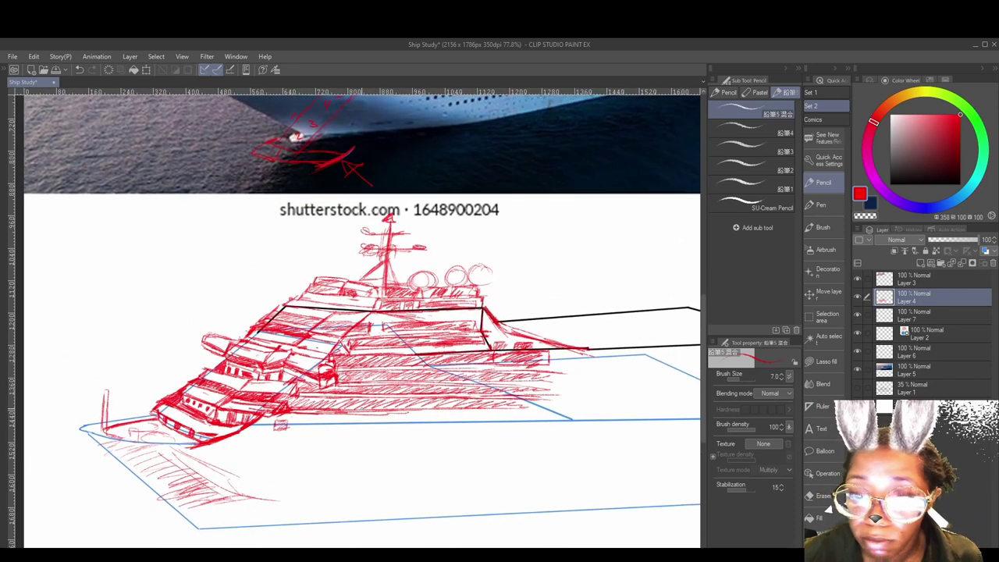
{"action": "left_click", "coordinate": [857, 314]}
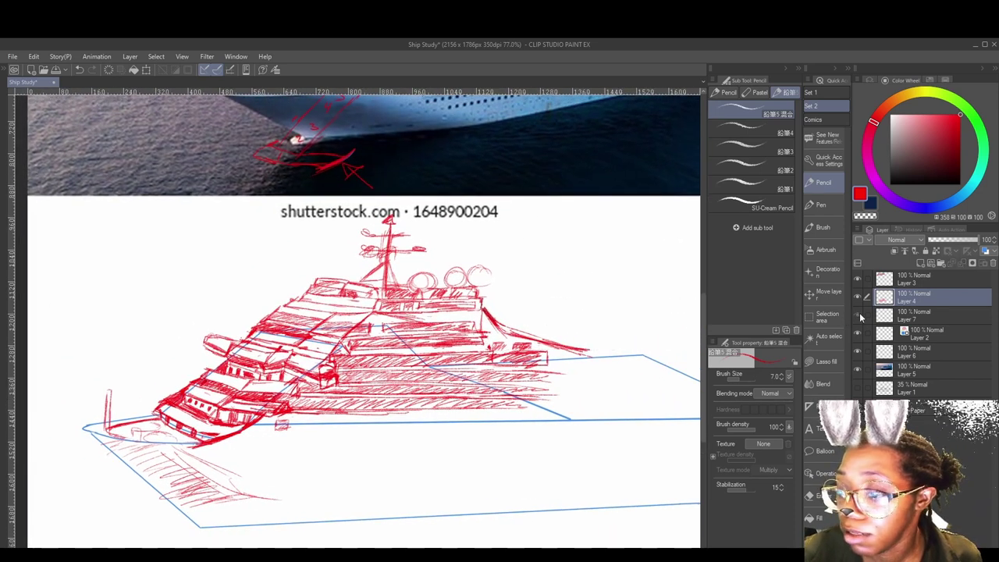
{"action": "left_click", "coordinate": [857, 314]}
{"action": "left_click", "coordinate": [858, 314]}
{"action": "left_click", "coordinate": [858, 315]}
{"action": "left_click", "coordinate": [889, 317]}
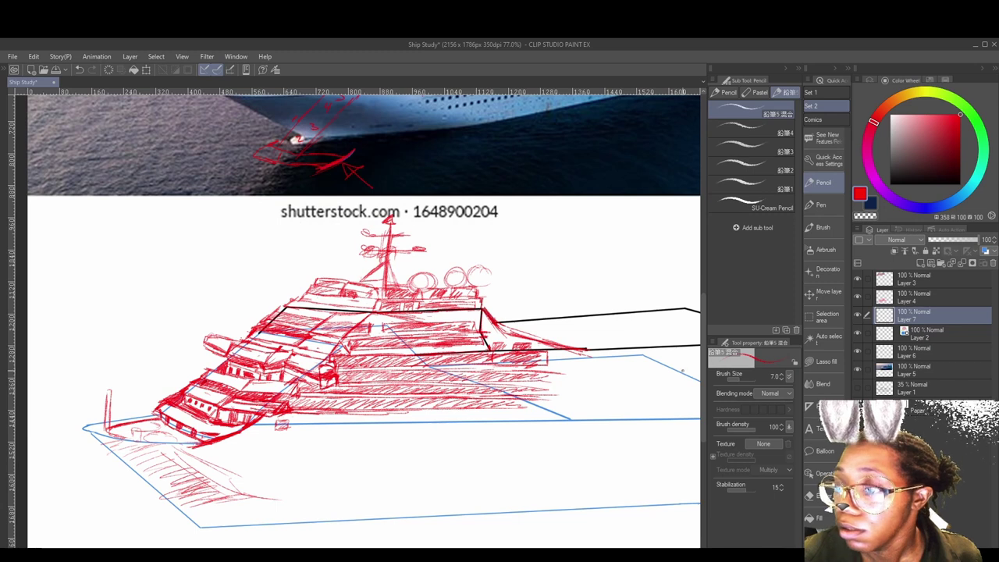
{"action": "left_click", "coordinate": [889, 185]}
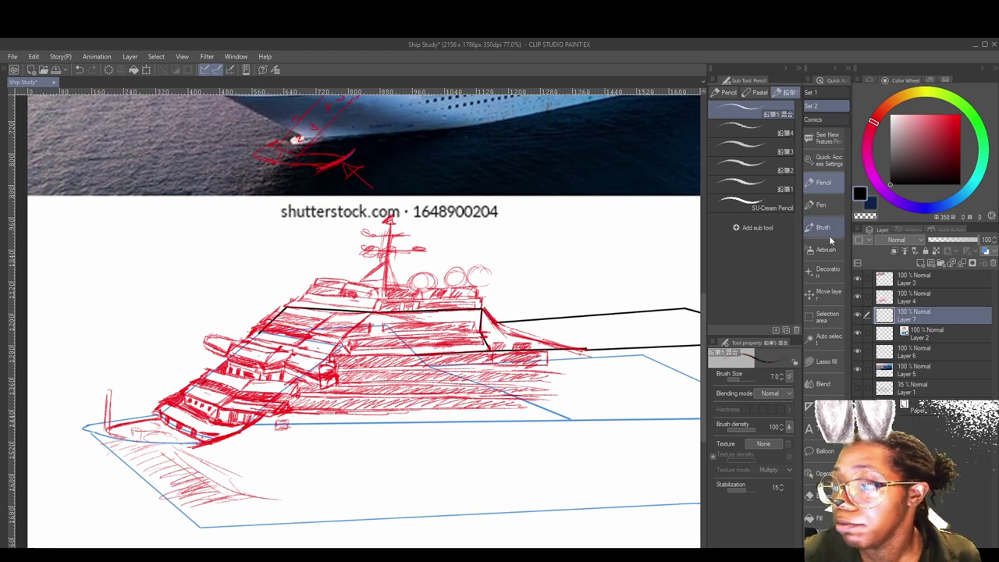
{"action": "left_click", "coordinate": [828, 204]}
{"action": "scroll", "coordinate": [339, 380], "scroll_direction": "up", "scroll_amount": 2}
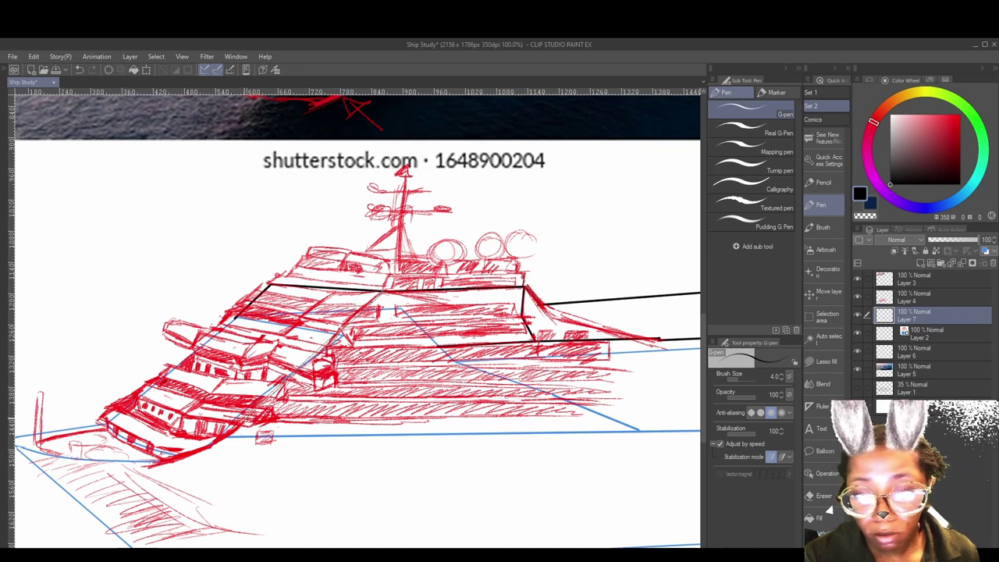
{"action": "left_click_drag", "start_coordinate": [382, 291], "coordinate": [243, 421]}
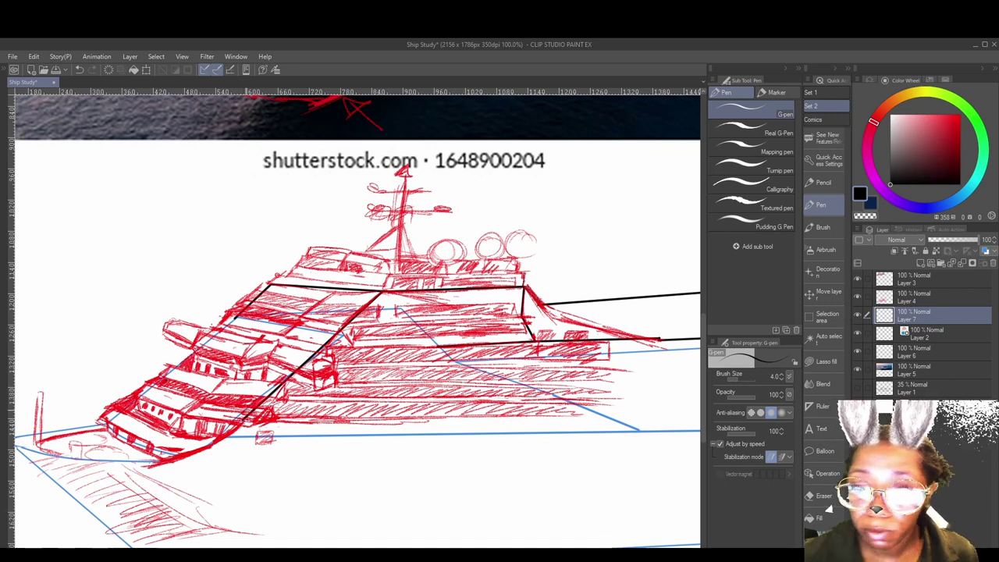
- Draw the black bottom edge of the superstructure box from the diagonal's foot to the stern corner, redoing the first attempt slightly lower
{"action": "scroll", "coordinate": [166, 430], "scroll_direction": "down", "scroll_amount": 3}
{"action": "scroll", "coordinate": [332, 431], "scroll_direction": "up", "scroll_amount": 1}
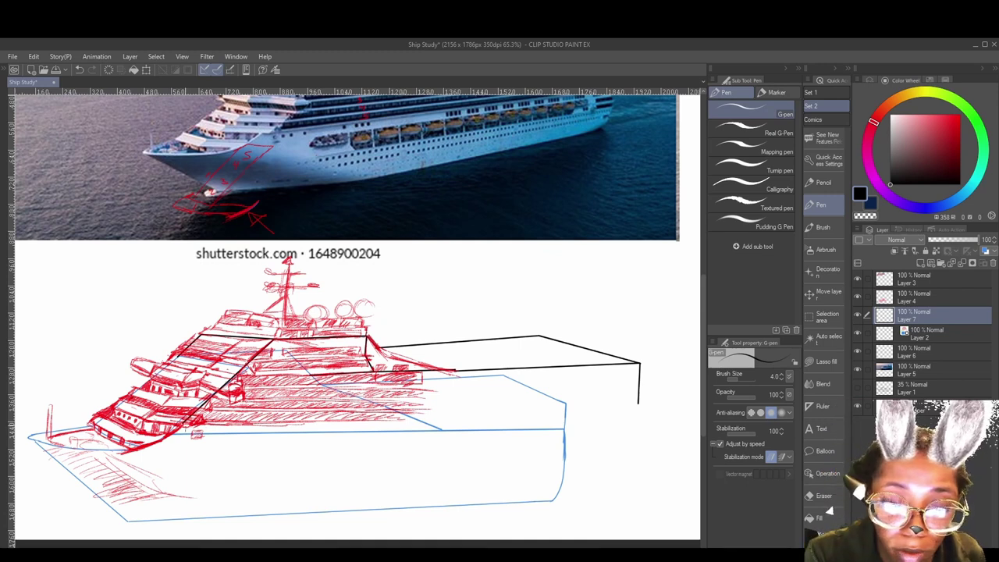
{"action": "left_click_drag", "start_coordinate": [195, 427], "coordinate": [640, 403]}
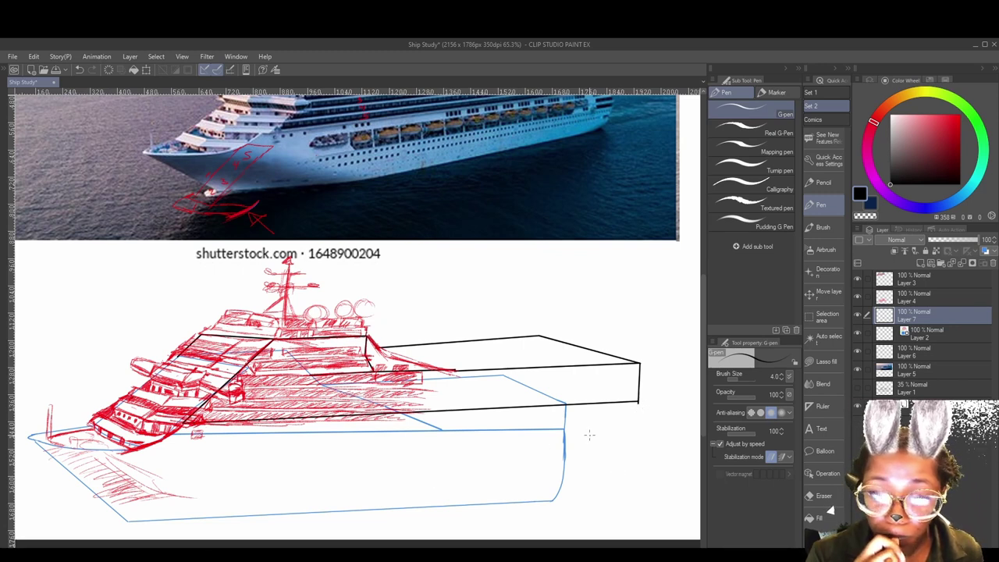
{"action": "key", "text": "ctrl+z"}
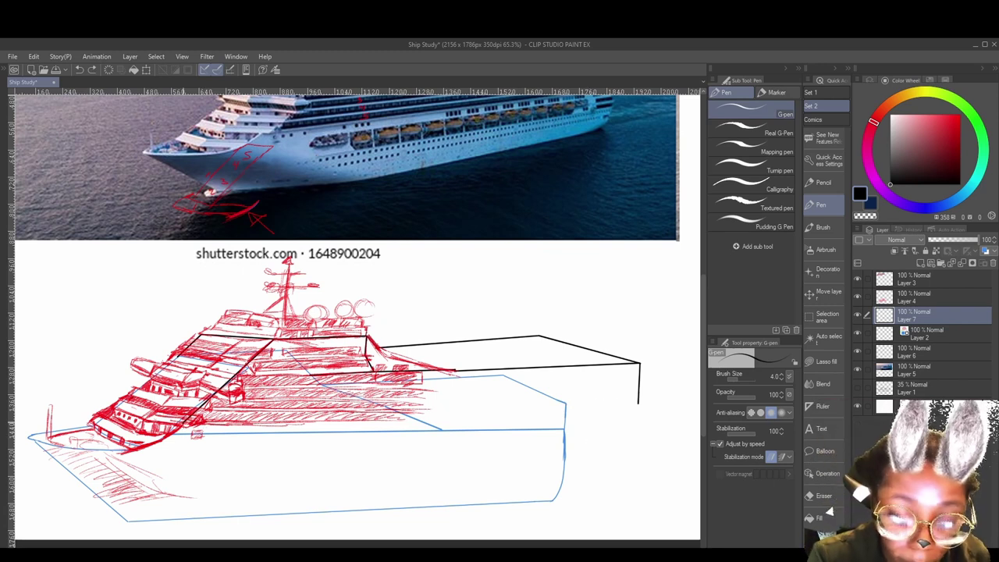
{"action": "left_click_drag", "start_coordinate": [191, 426], "coordinate": [638, 409]}
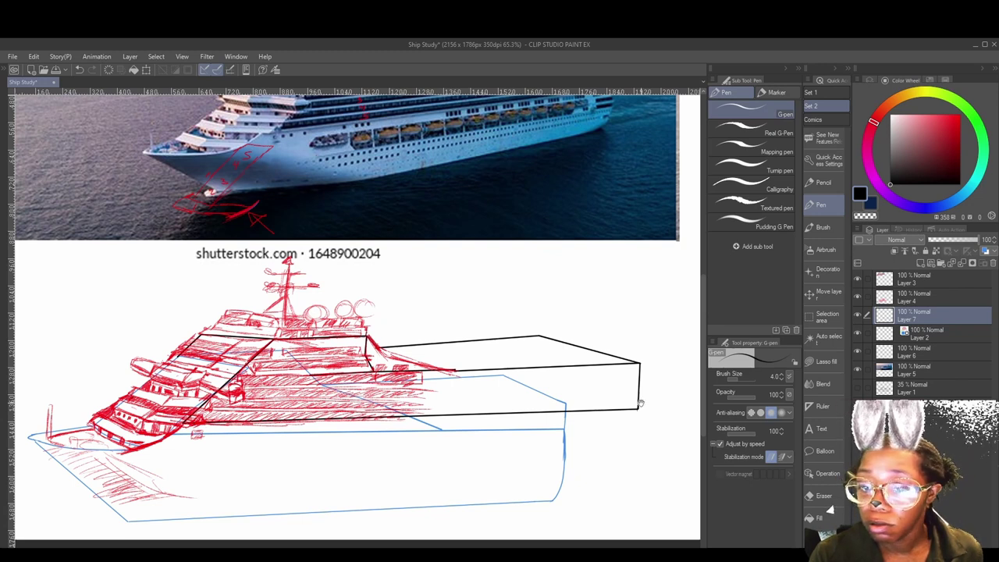
- Add a new layer above Layer 7 and start the hull's upper edge with dark teal pencil strokes below the front decks
{"action": "left_click", "coordinate": [919, 264]}
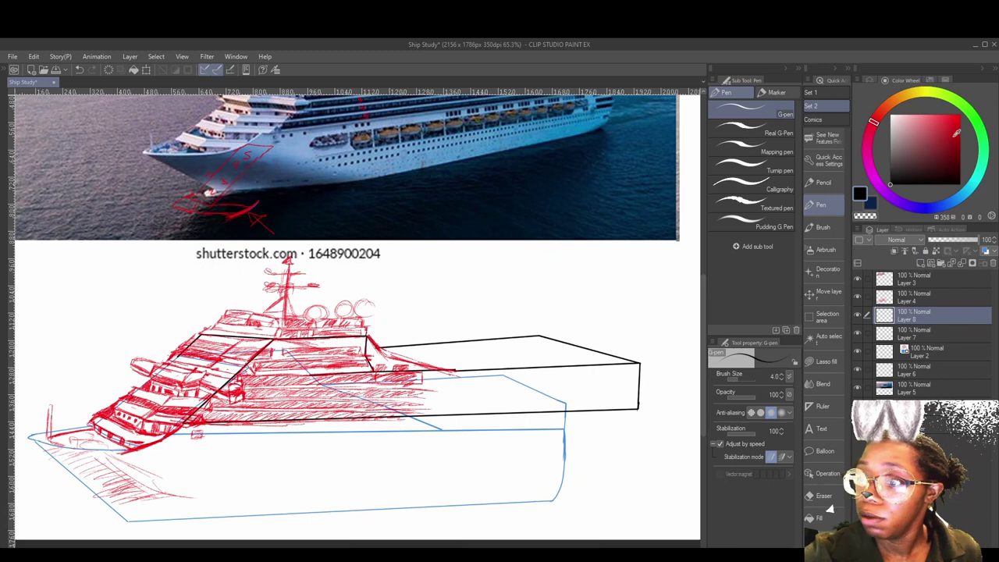
{"action": "left_click", "coordinate": [967, 197]}
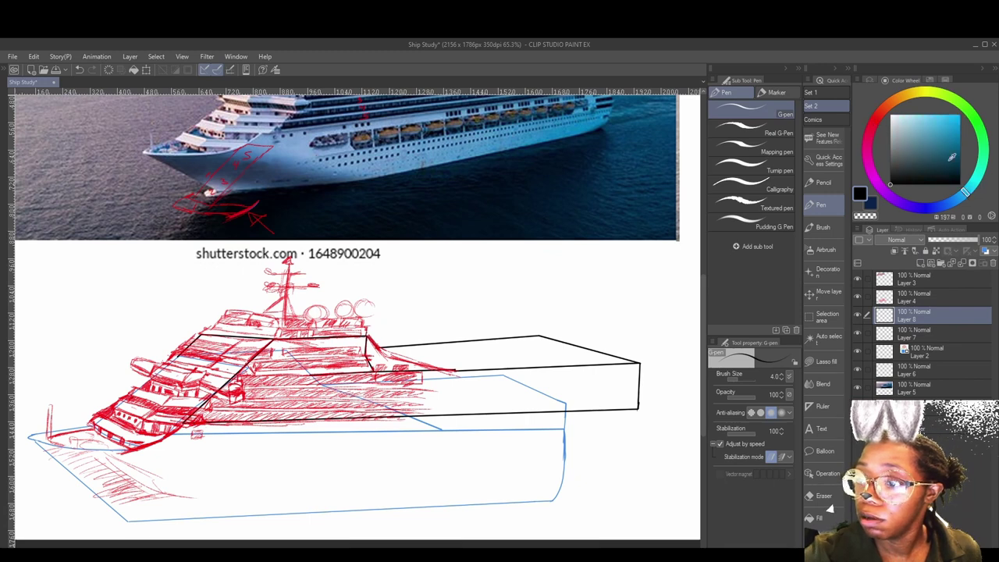
{"action": "left_click", "coordinate": [960, 151]}
{"action": "left_click", "coordinate": [822, 181]}
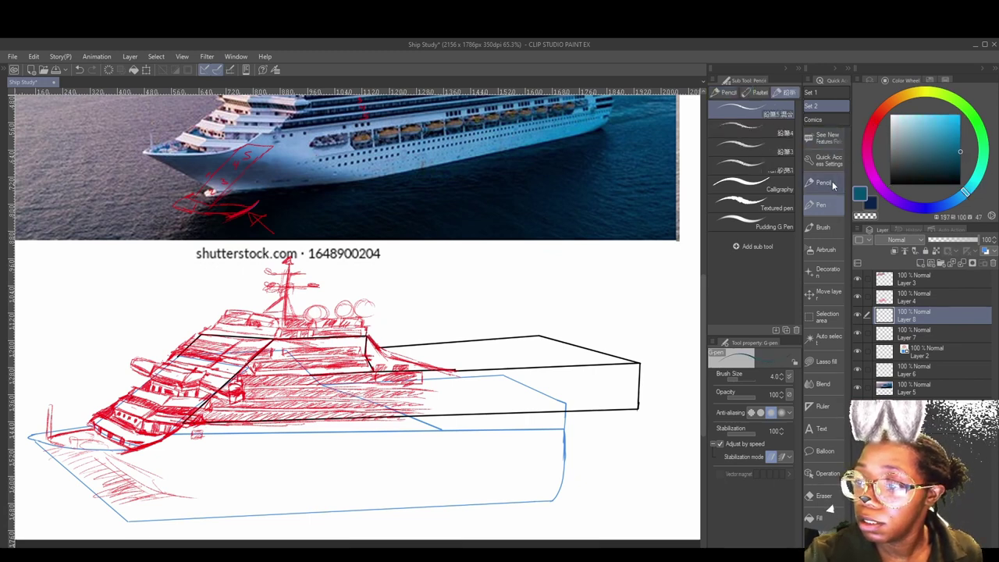
{"action": "left_click_drag", "start_coordinate": [220, 443], "coordinate": [307, 432]}
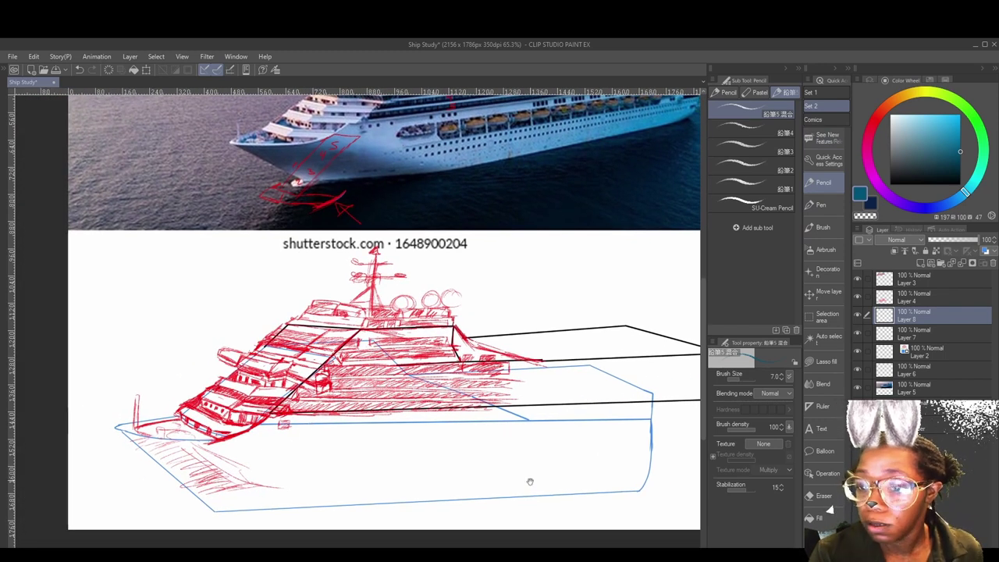
{"action": "left_click_drag", "start_coordinate": [529, 481], "coordinate": [445, 468]}
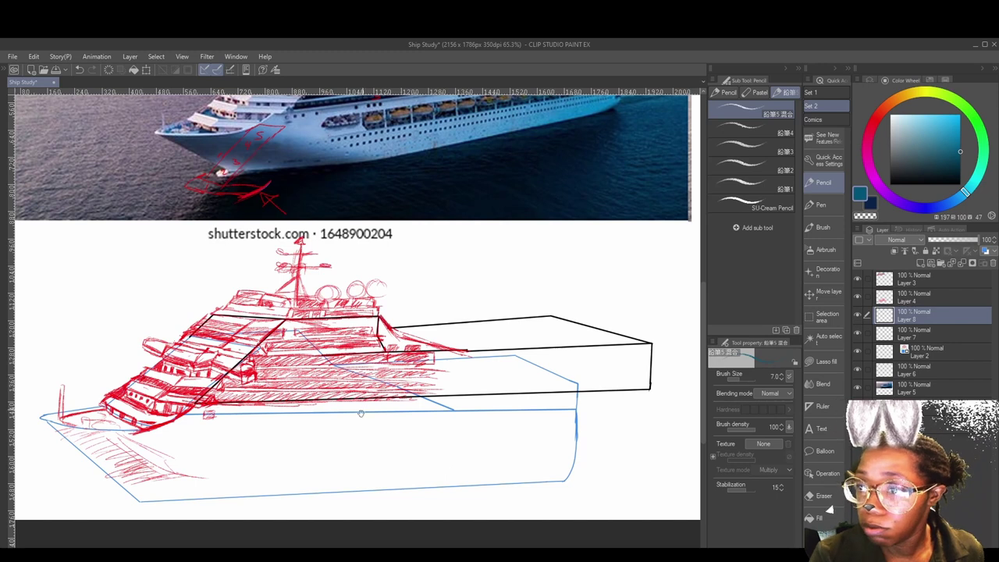
{"action": "left_click_drag", "start_coordinate": [362, 414], "coordinate": [331, 442]}
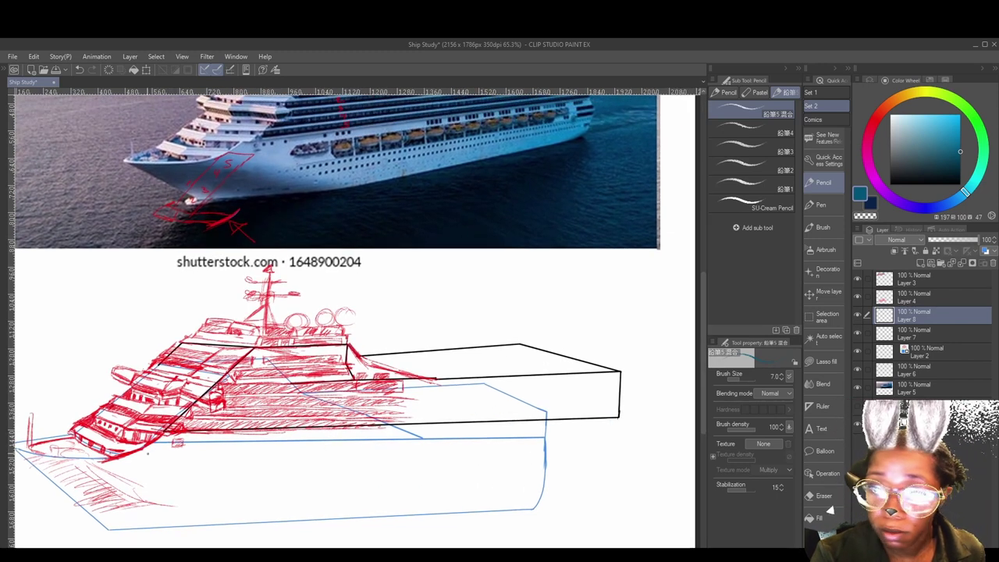
{"action": "left_click_drag", "start_coordinate": [180, 443], "coordinate": [154, 445]}
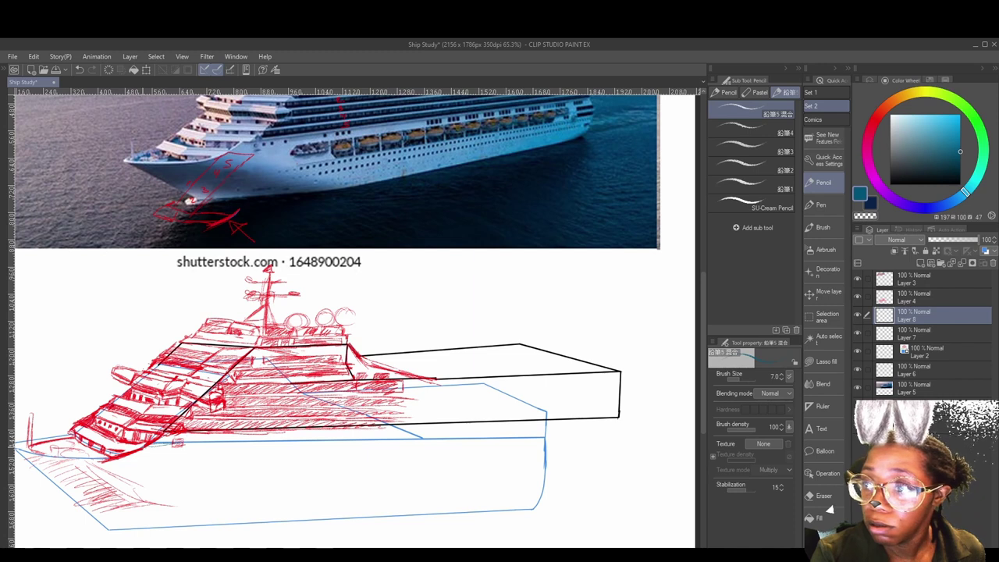
{"action": "left_click_drag", "start_coordinate": [171, 446], "coordinate": [142, 448]}
{"action": "left_click_drag", "start_coordinate": [236, 442], "coordinate": [159, 447]}
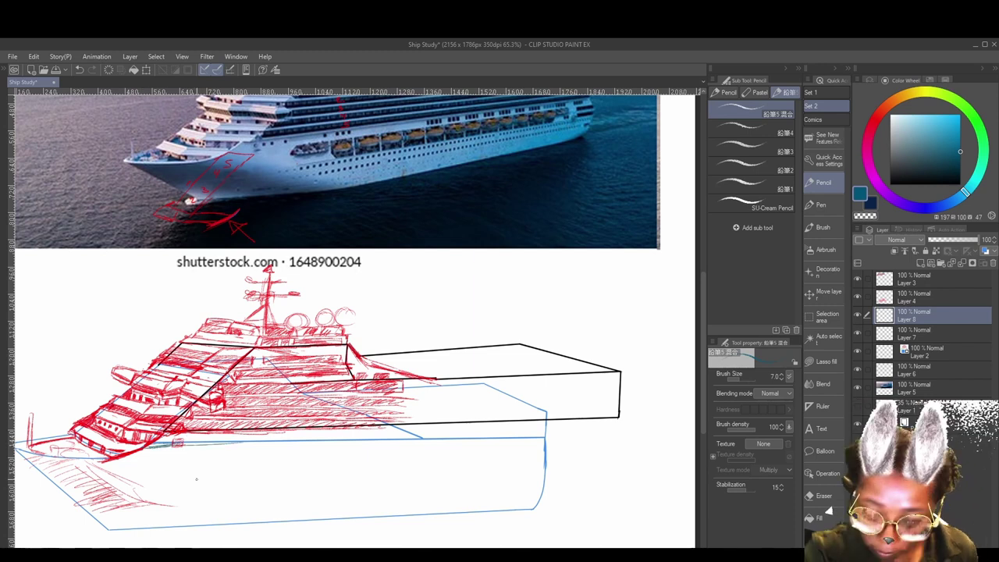
- Set the pencil brush size to 15 and draw the hull's teal upper edge from the front decks toward the stern
{"action": "key", "text": "bracketright"}
{"action": "key", "text": "bracketright"}
{"action": "key", "text": "bracketright"}
{"action": "key", "text": "bracketright"}
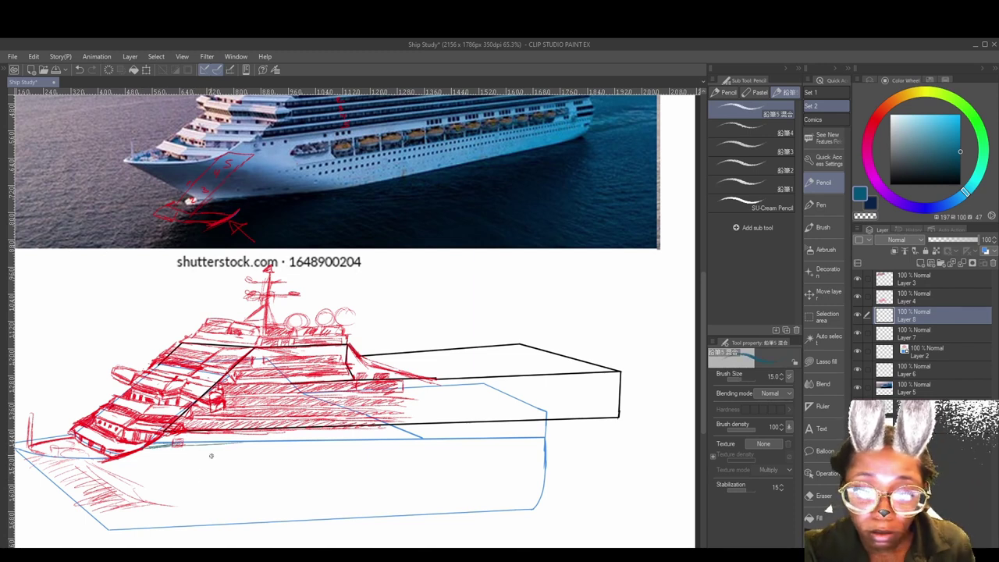
{"action": "left_click_drag", "start_coordinate": [151, 446], "coordinate": [295, 446]}
{"action": "left_click_drag", "start_coordinate": [182, 448], "coordinate": [390, 444]}
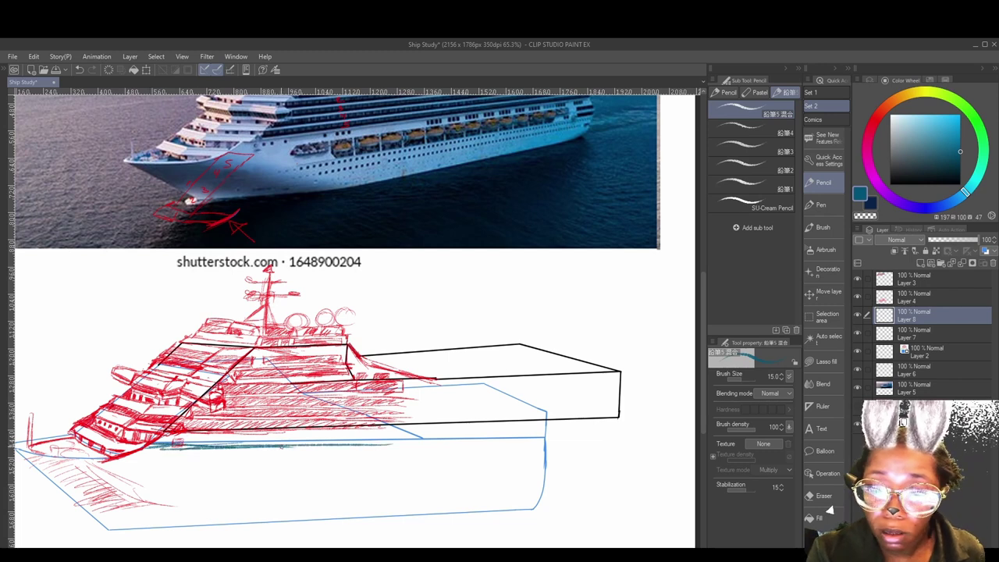
{"action": "left_click_drag", "start_coordinate": [274, 446], "coordinate": [446, 444]}
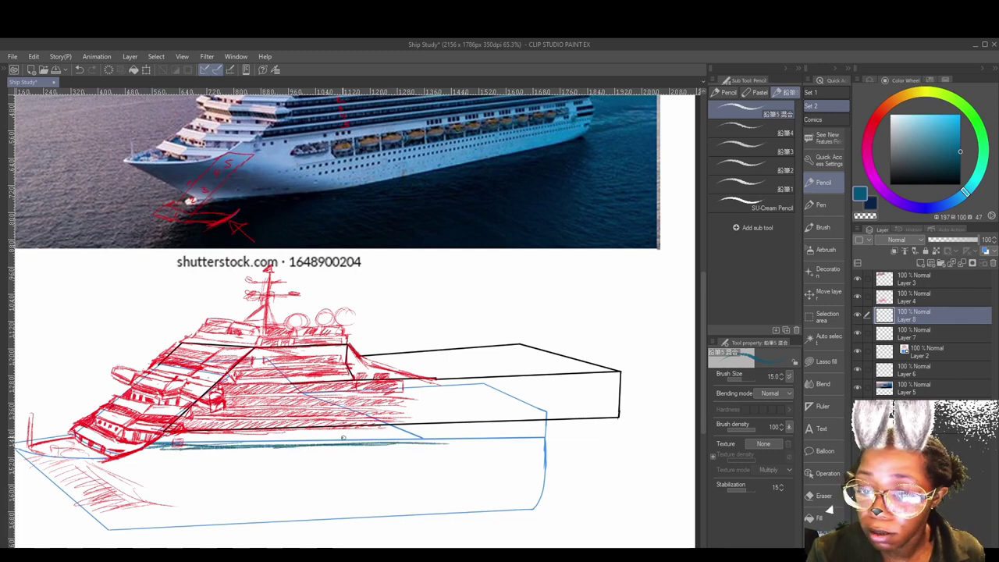
{"action": "left_click_drag", "start_coordinate": [210, 450], "coordinate": [539, 431]}
- Sketch the teal rounded stern and the hull's bottom edge toward the bow, hiding the blue guide on Layer 2
{"action": "mouse_move", "coordinate": [388, 445]}
{"action": "left_mouse_down"}
{"action": "mouse_move", "coordinate": [614, 435]}
{"action": "mouse_move", "coordinate": [615, 422]}
{"action": "mouse_move", "coordinate": [579, 435]}
{"action": "mouse_move", "coordinate": [615, 438]}
{"action": "mouse_move", "coordinate": [611, 469]}
{"action": "left_mouse_up"}
{"action": "mouse_move", "coordinate": [616, 434]}
{"action": "left_mouse_down"}
{"action": "mouse_move", "coordinate": [606, 476]}
{"action": "mouse_move", "coordinate": [587, 490]}
{"action": "mouse_move", "coordinate": [507, 502]}
{"action": "mouse_move", "coordinate": [574, 446]}
{"action": "left_mouse_up"}
{"action": "mouse_move", "coordinate": [670, 422]}
{"action": "left_mouse_down"}
{"action": "mouse_move", "coordinate": [646, 445]}
{"action": "mouse_move", "coordinate": [569, 442]}
{"action": "left_mouse_up"}
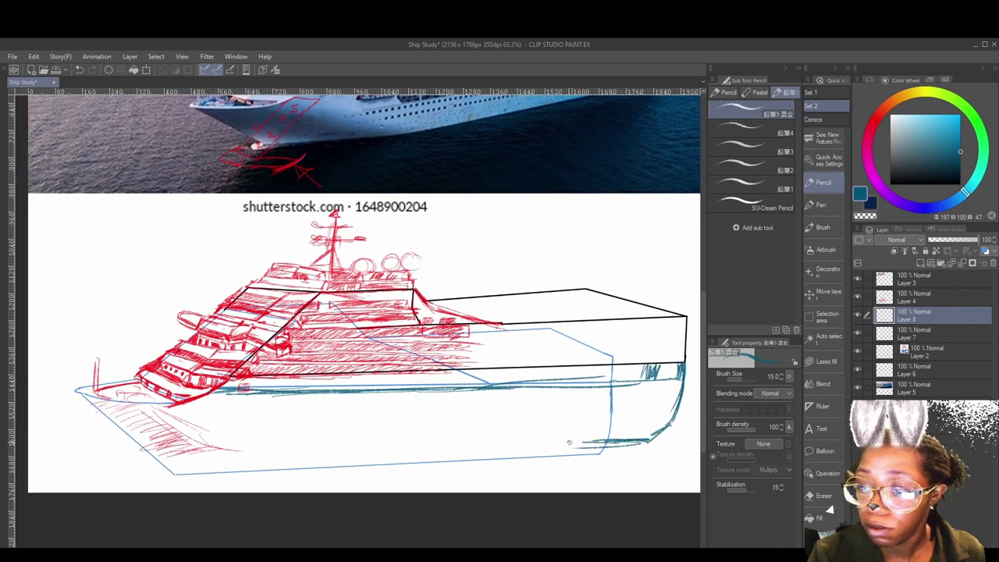
{"action": "left_click", "coordinate": [857, 351]}
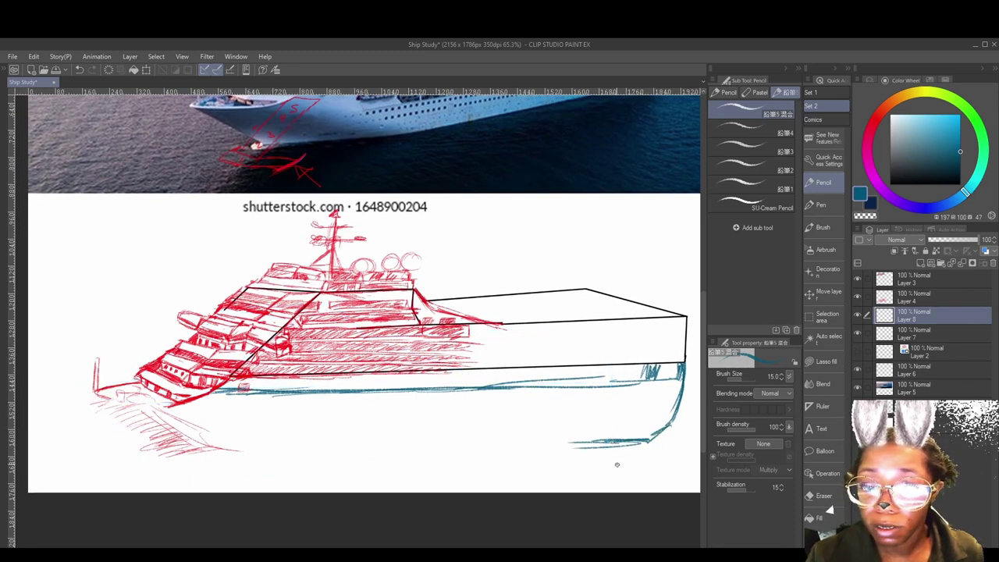
{"action": "left_click_drag", "start_coordinate": [629, 442], "coordinate": [386, 454]}
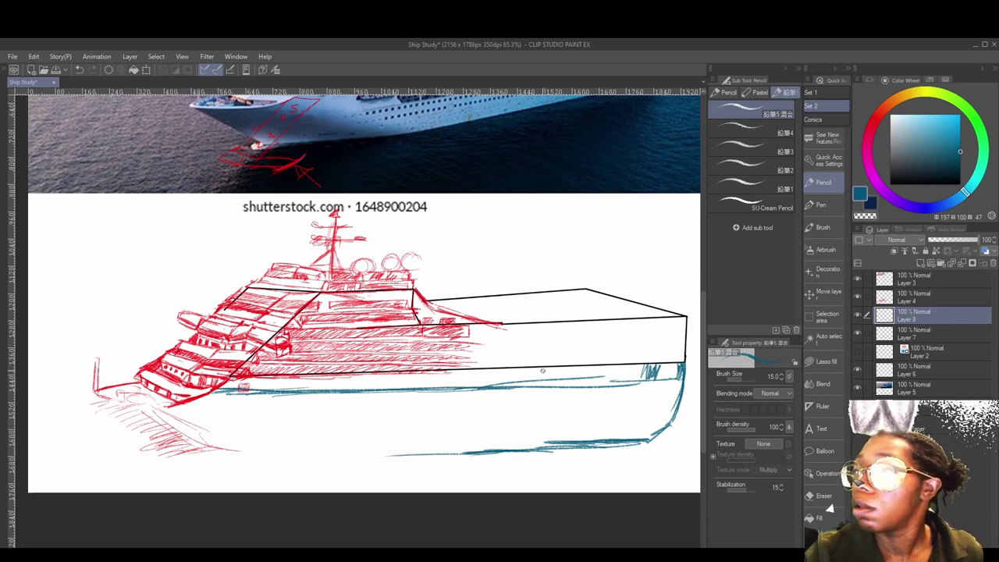
- Switch the pencil to red and mark the line above the lifeboats and the bow's slope on the reference photo
{"action": "left_click_drag", "start_coordinate": [381, 269], "coordinate": [378, 361]}
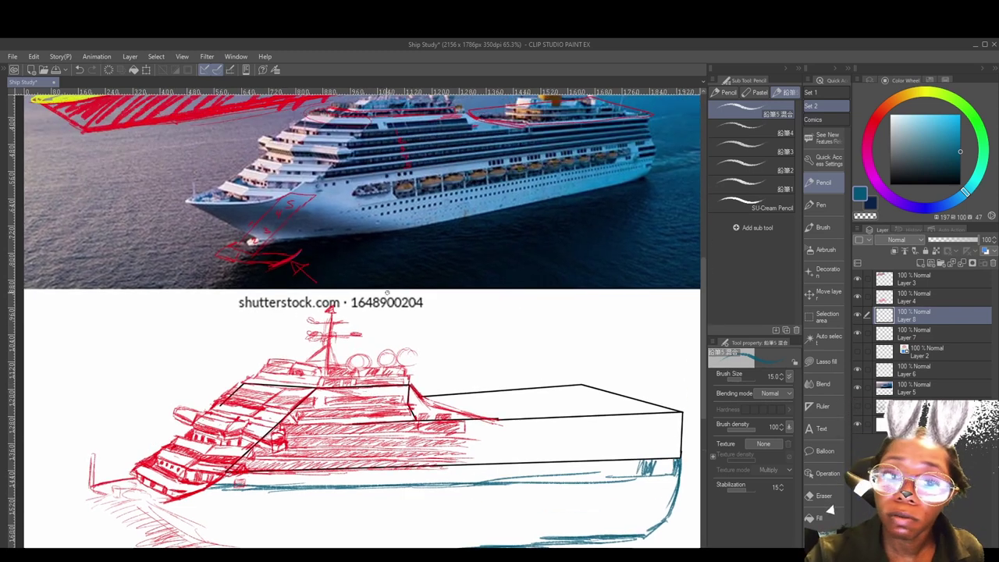
{"action": "left_click_drag", "start_coordinate": [410, 241], "coordinate": [356, 288]}
{"action": "left_click", "coordinate": [875, 117]}
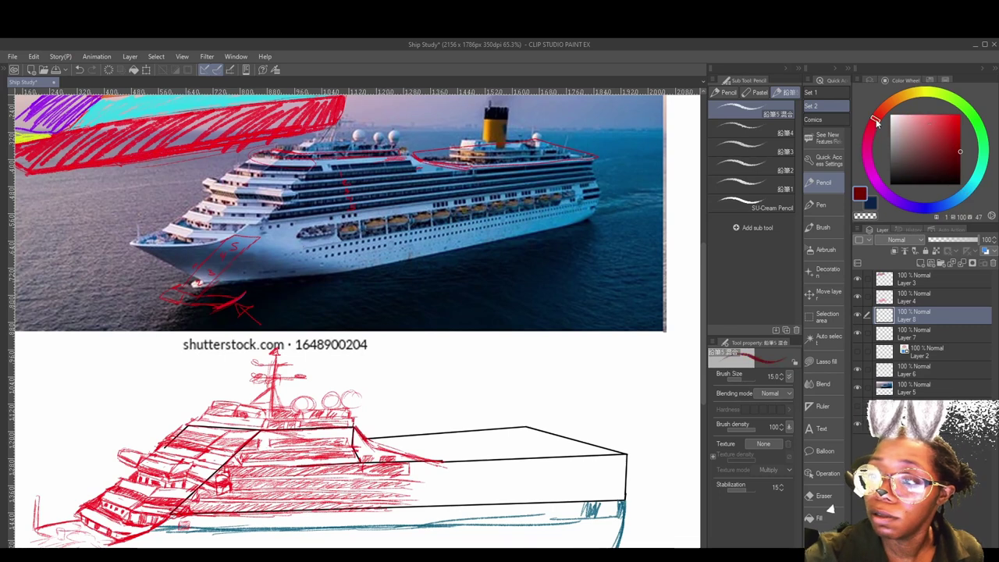
{"action": "scroll", "coordinate": [257, 298], "scroll_direction": "up", "scroll_amount": 2}
{"action": "scroll", "coordinate": [257, 298], "scroll_direction": "up", "scroll_amount": 1}
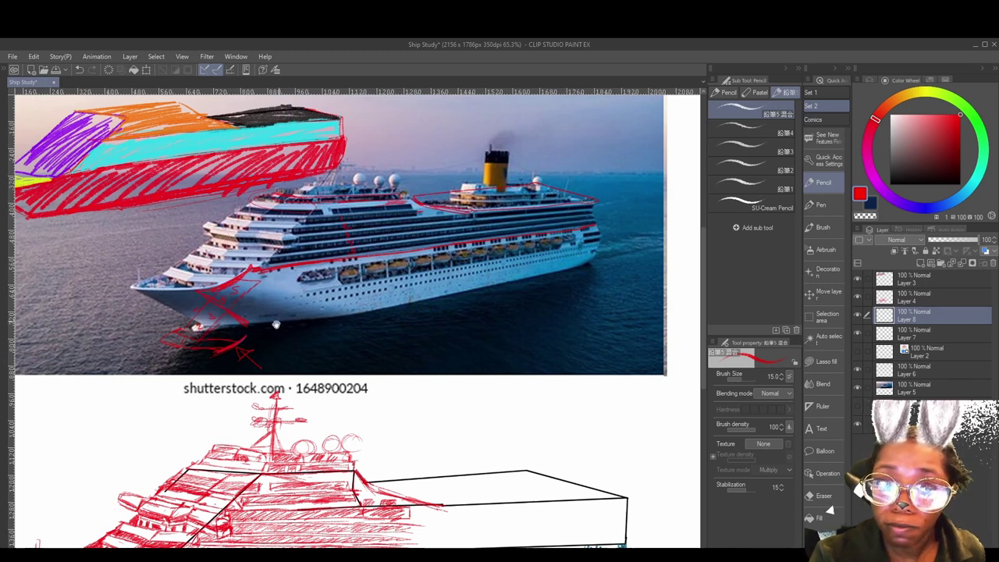
- Mark the hull's waterline and rounded stern in red on the reference photo
{"action": "mouse_move", "coordinate": [274, 326]}
{"action": "left_mouse_down"}
{"action": "mouse_move", "coordinate": [316, 352]}
{"action": "mouse_move", "coordinate": [538, 306]}
{"action": "mouse_move", "coordinate": [615, 274]}
{"action": "left_mouse_up"}
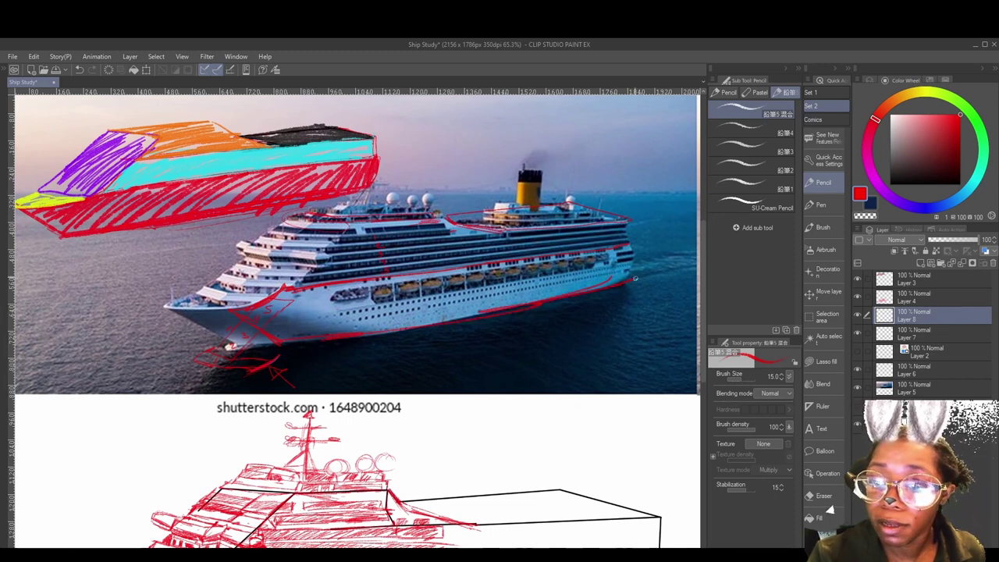
{"action": "left_click_drag", "start_coordinate": [553, 320], "coordinate": [614, 298]}
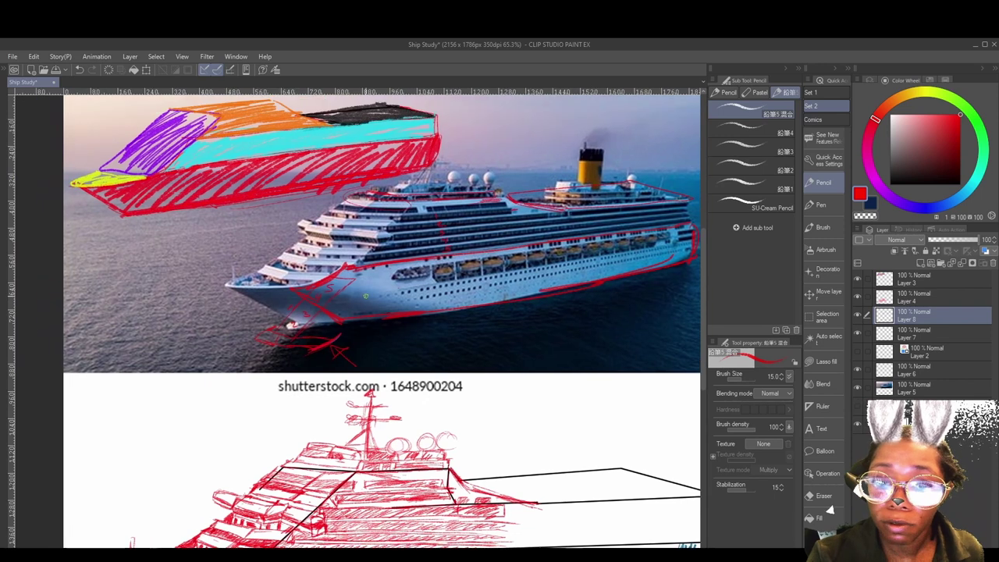
- Sample the hull's teal, darken it and draw the hull's front corner curve and the edge beneath the front decks
{"action": "left_click_drag", "start_coordinate": [520, 403], "coordinate": [405, 403]}
{"action": "left_click_drag", "start_coordinate": [405, 446], "coordinate": [423, 348]}
{"action": "left_click_drag", "start_coordinate": [437, 421], "coordinate": [474, 361]}
{"action": "left_click_drag", "start_coordinate": [429, 447], "coordinate": [441, 451]}
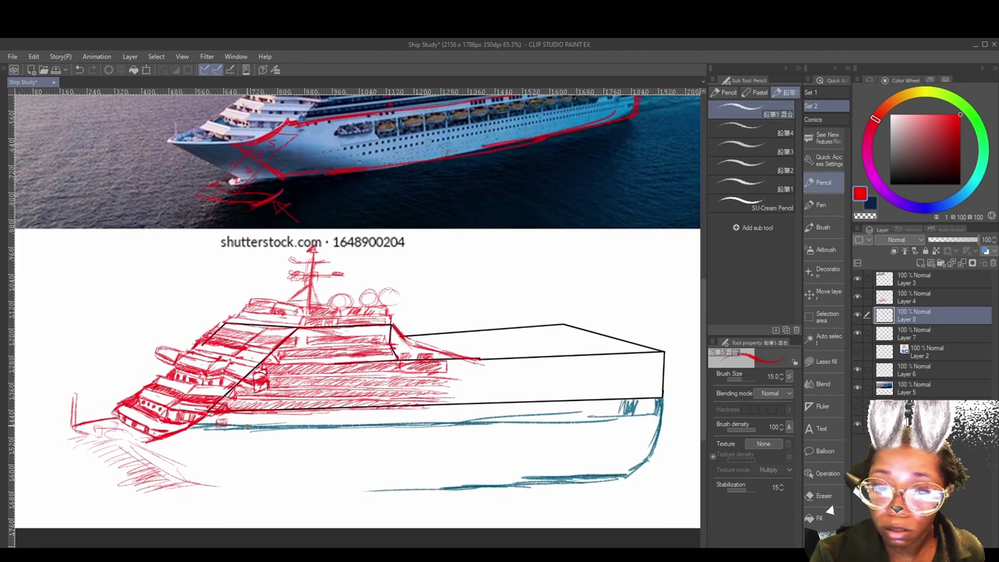
{"action": "left_click", "coordinate": [300, 427], "text": "alt"}
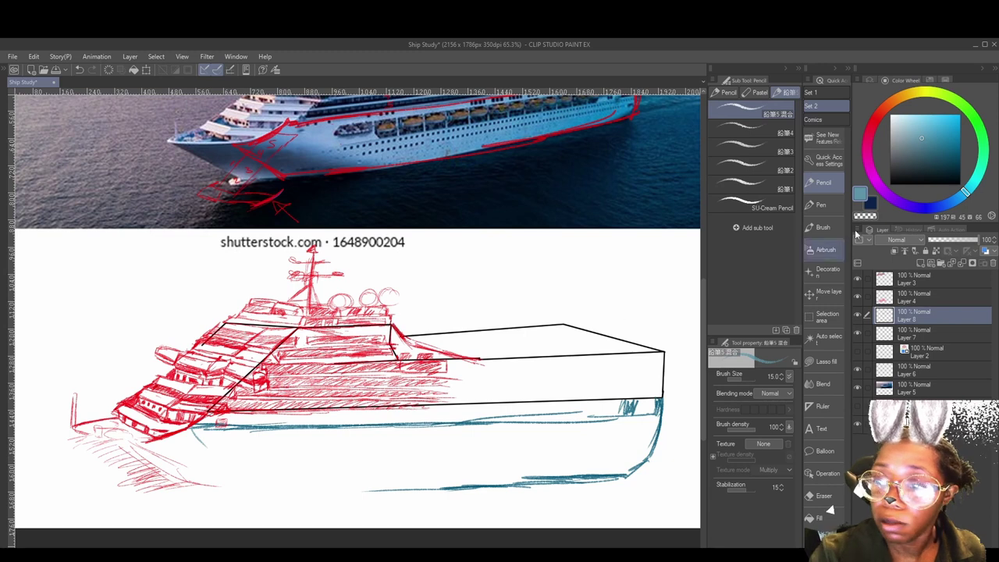
{"action": "left_click_drag", "start_coordinate": [964, 137], "coordinate": [952, 154]}
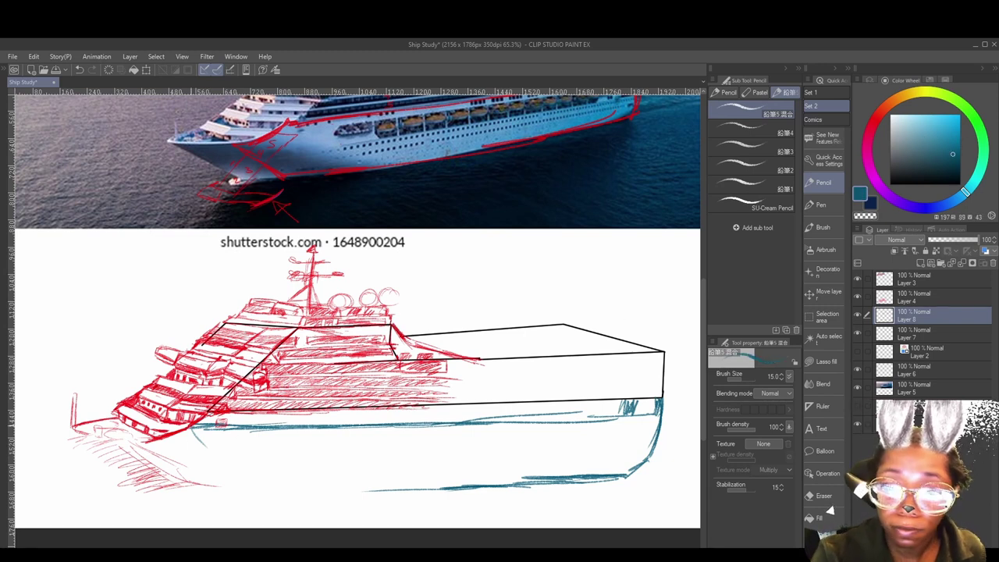
{"action": "mouse_move", "coordinate": [192, 427]}
{"action": "left_mouse_down"}
{"action": "mouse_move", "coordinate": [215, 453]}
{"action": "mouse_move", "coordinate": [321, 460]}
{"action": "mouse_move", "coordinate": [315, 478]}
{"action": "left_mouse_up"}
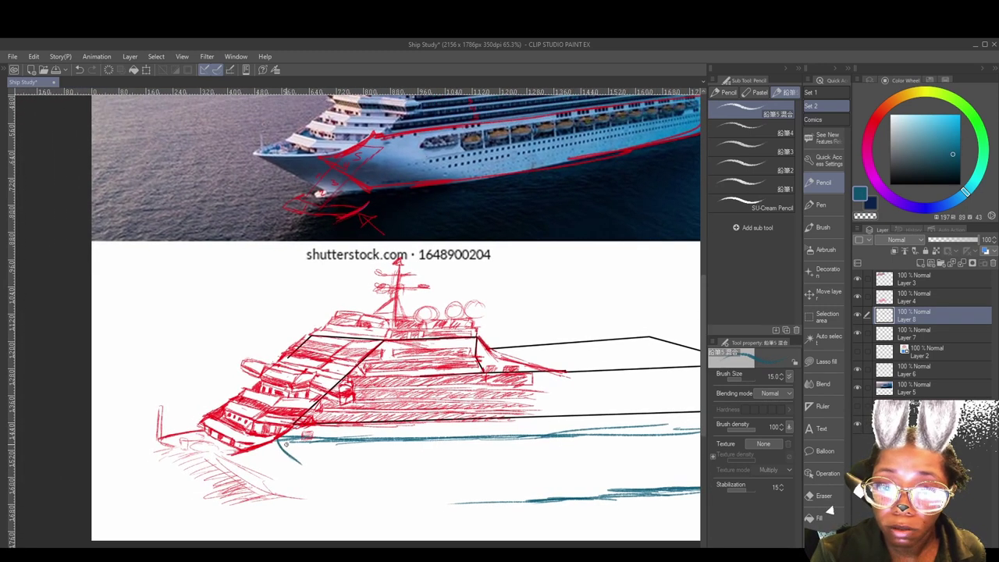
{"action": "left_click_drag", "start_coordinate": [288, 434], "coordinate": [230, 455]}
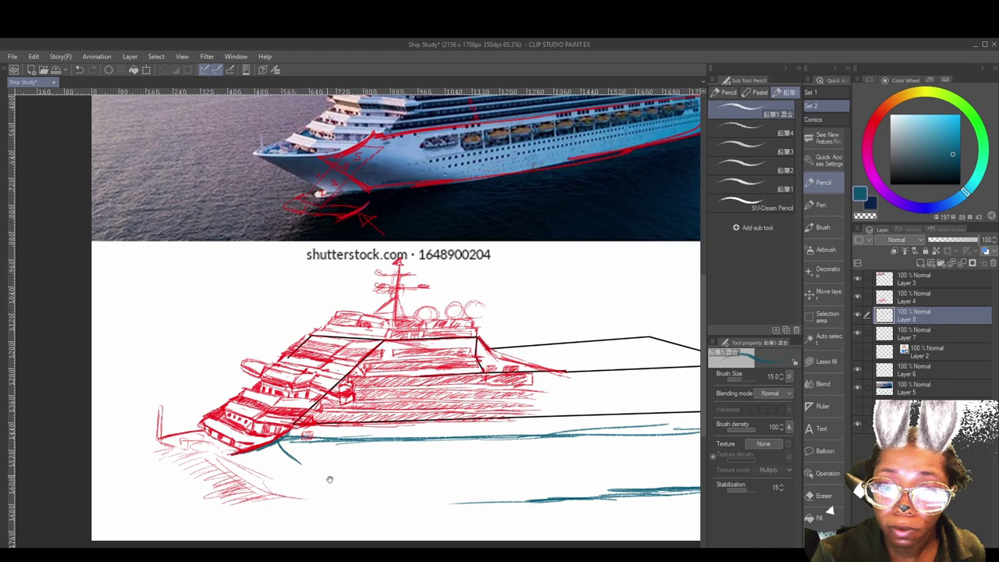
- Draw the hull's slanted front edge and strengthen its bottom edge toward the stern in teal
{"action": "mouse_move", "coordinate": [329, 479]}
{"action": "left_mouse_down"}
{"action": "mouse_move", "coordinate": [283, 423]}
{"action": "mouse_move", "coordinate": [240, 447]}
{"action": "mouse_move", "coordinate": [220, 445]}
{"action": "mouse_move", "coordinate": [291, 484]}
{"action": "mouse_move", "coordinate": [536, 478]}
{"action": "mouse_move", "coordinate": [358, 472]}
{"action": "mouse_move", "coordinate": [509, 483]}
{"action": "left_mouse_up"}
{"action": "left_click_drag", "start_coordinate": [228, 484], "coordinate": [419, 475]}
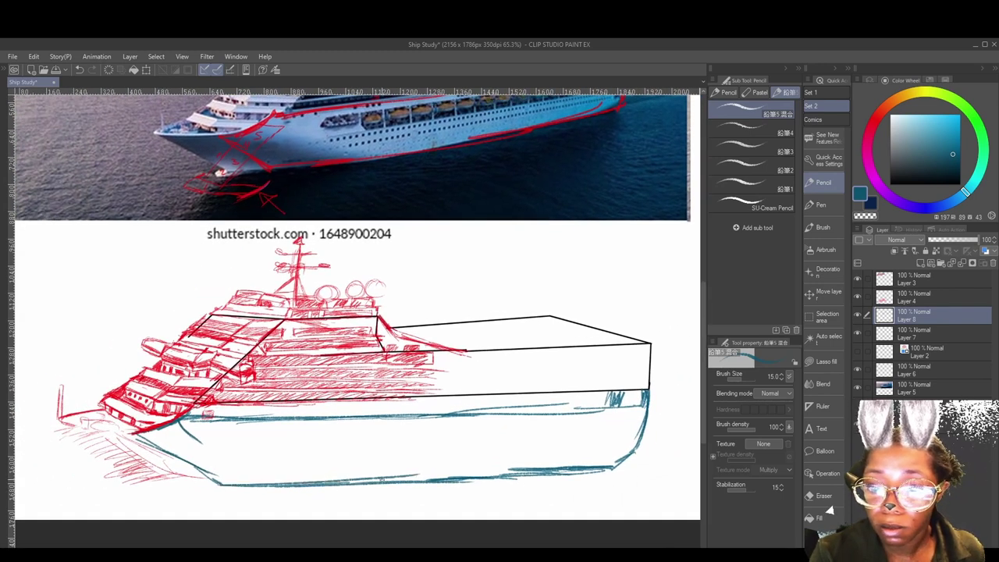
{"action": "left_click_drag", "start_coordinate": [343, 484], "coordinate": [570, 469]}
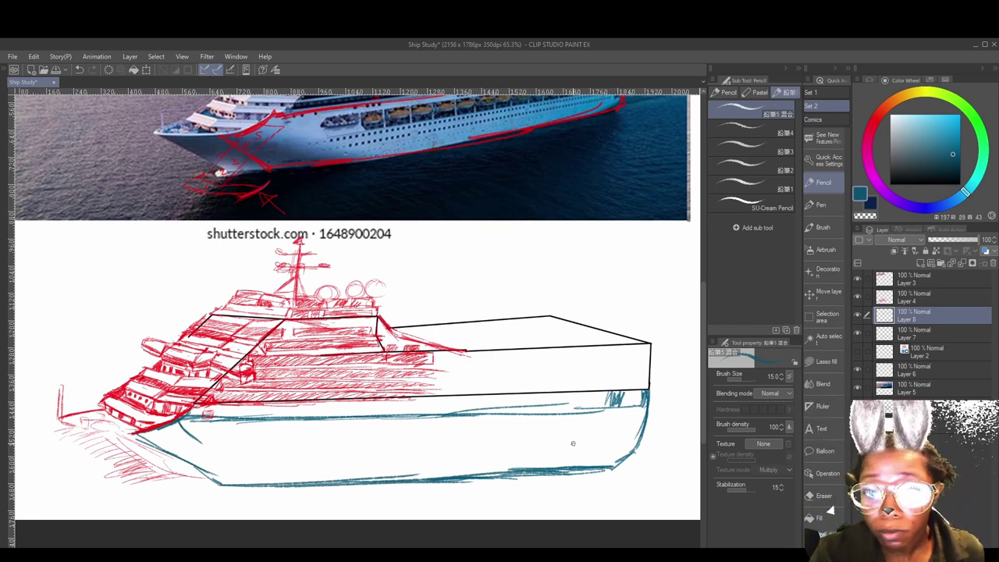
- Try light teal horizontal lines along the hull side below its upper edge, and undo the last strokes
{"action": "left_click_drag", "start_coordinate": [428, 419], "coordinate": [455, 443]}
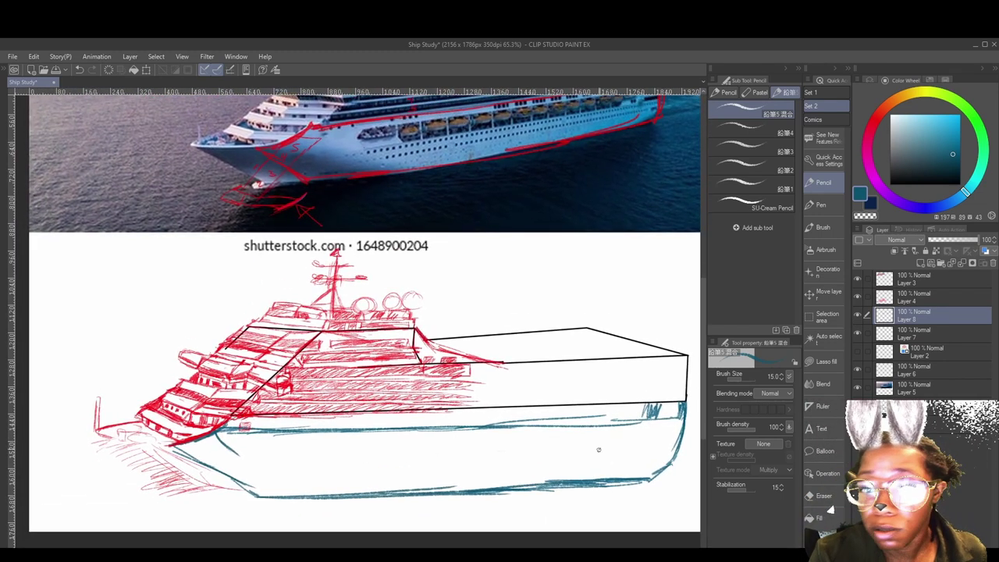
{"action": "left_click_drag", "start_coordinate": [431, 476], "coordinate": [412, 486]}
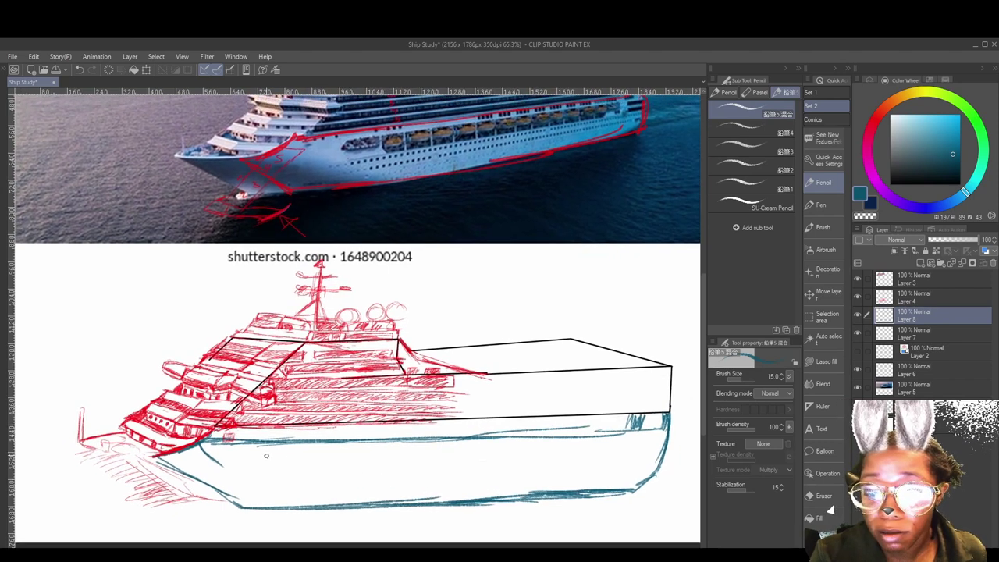
{"action": "left_click_drag", "start_coordinate": [266, 456], "coordinate": [396, 451]}
{"action": "left_click_drag", "start_coordinate": [316, 457], "coordinate": [457, 454]}
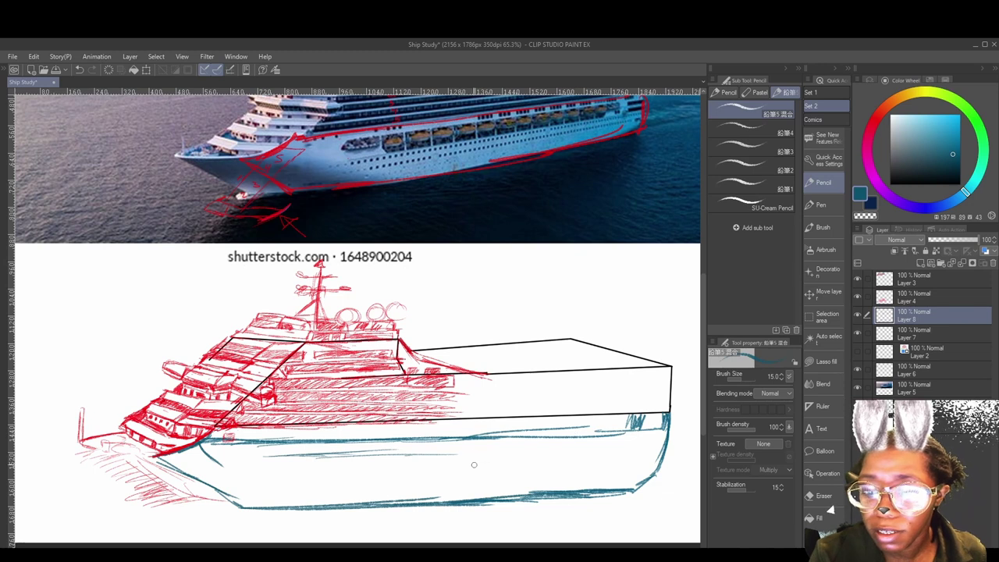
{"action": "key", "text": "ctrl+z"}
{"action": "key", "text": "ctrl+z"}
{"action": "key", "text": "ctrl+z"}
{"action": "key", "text": "ctrl+z"}
{"action": "key", "text": "ctrl+z"}
{"action": "key", "text": "ctrl+z"}
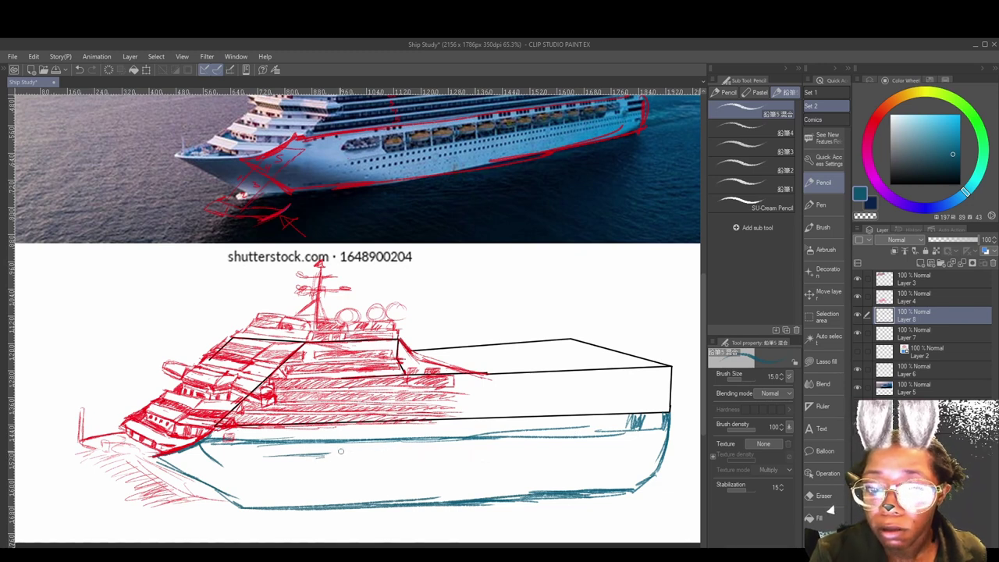
- Shade a short teal opening near the front of the hull, just below its upper edge
{"action": "left_click_drag", "start_coordinate": [341, 451], "coordinate": [255, 463]}
{"action": "mouse_move", "coordinate": [280, 459]}
{"action": "left_mouse_down"}
{"action": "mouse_move", "coordinate": [271, 465]}
{"action": "mouse_move", "coordinate": [325, 461]}
{"action": "left_mouse_up"}
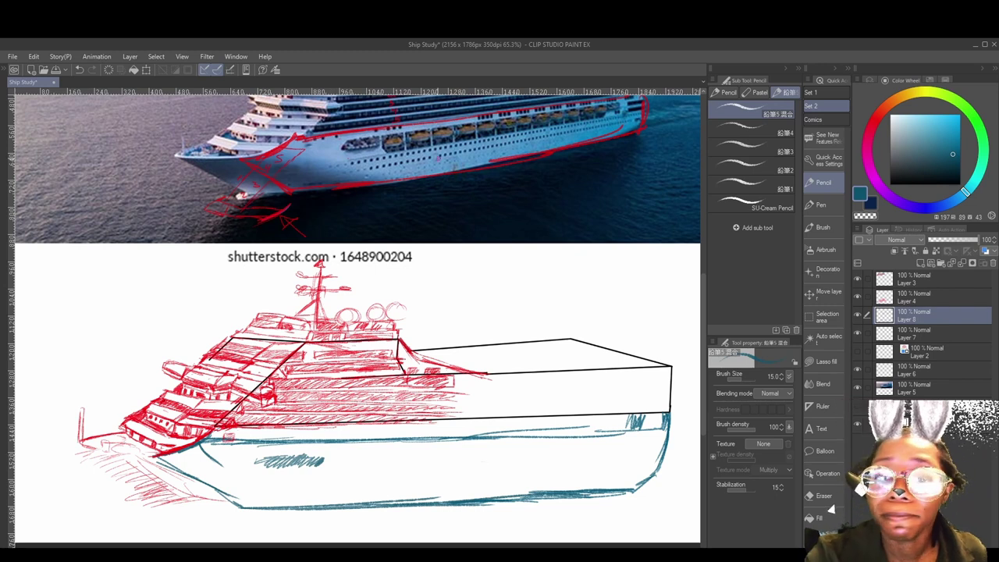
- Number the lifeboats 1 to 12 in bright yellow on the reference photo and mark the opening ahead with an arrow and question mark
{"action": "scroll", "coordinate": [466, 226], "scroll_direction": "up", "scroll_amount": 3}
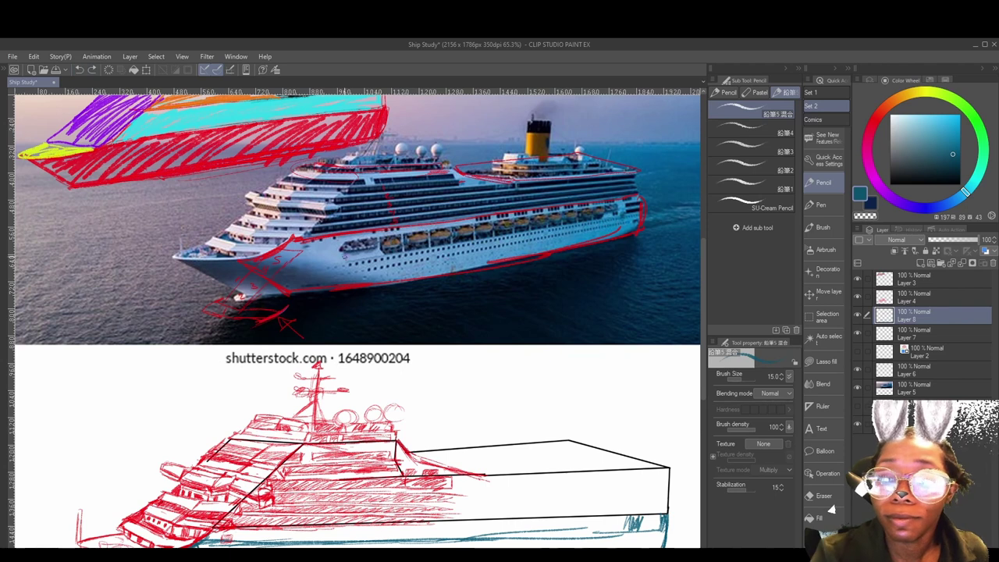
{"action": "left_click", "coordinate": [914, 129]}
{"action": "left_click", "coordinate": [931, 91]}
{"action": "left_click_drag", "start_coordinate": [945, 119], "coordinate": [960, 117]}
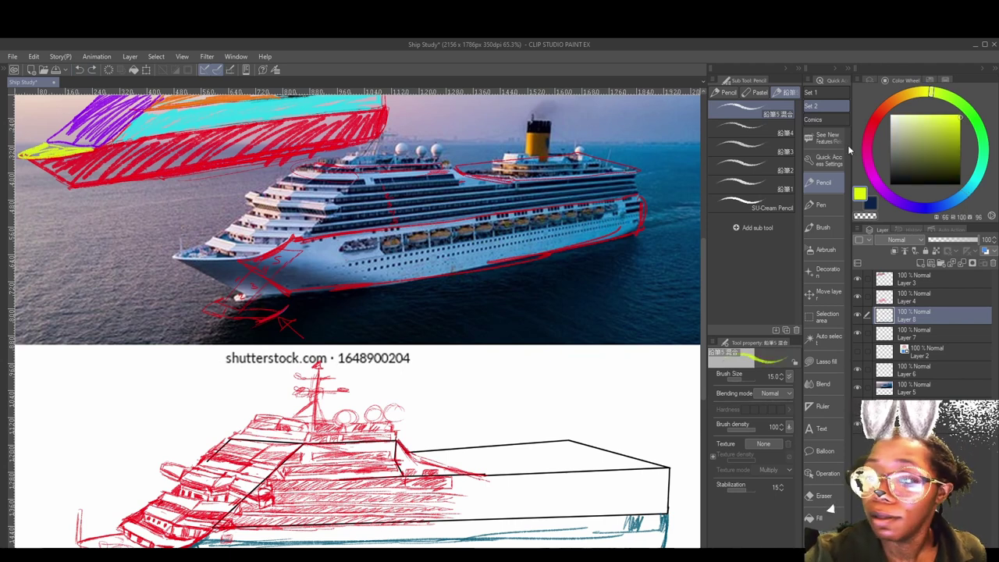
{"action": "mouse_move", "coordinate": [390, 240]}
{"action": "left_mouse_down"}
{"action": "mouse_move", "coordinate": [391, 254]}
{"action": "mouse_move", "coordinate": [466, 238]}
{"action": "left_mouse_up"}
{"action": "mouse_move", "coordinate": [463, 231]}
{"action": "left_mouse_down"}
{"action": "mouse_move", "coordinate": [463, 245]}
{"action": "mouse_move", "coordinate": [506, 228]}
{"action": "left_mouse_up"}
{"action": "left_click_drag", "start_coordinate": [516, 222], "coordinate": [521, 231]}
{"action": "mouse_move", "coordinate": [538, 218]}
{"action": "left_mouse_down"}
{"action": "mouse_move", "coordinate": [545, 230]}
{"action": "mouse_move", "coordinate": [600, 220]}
{"action": "left_mouse_up"}
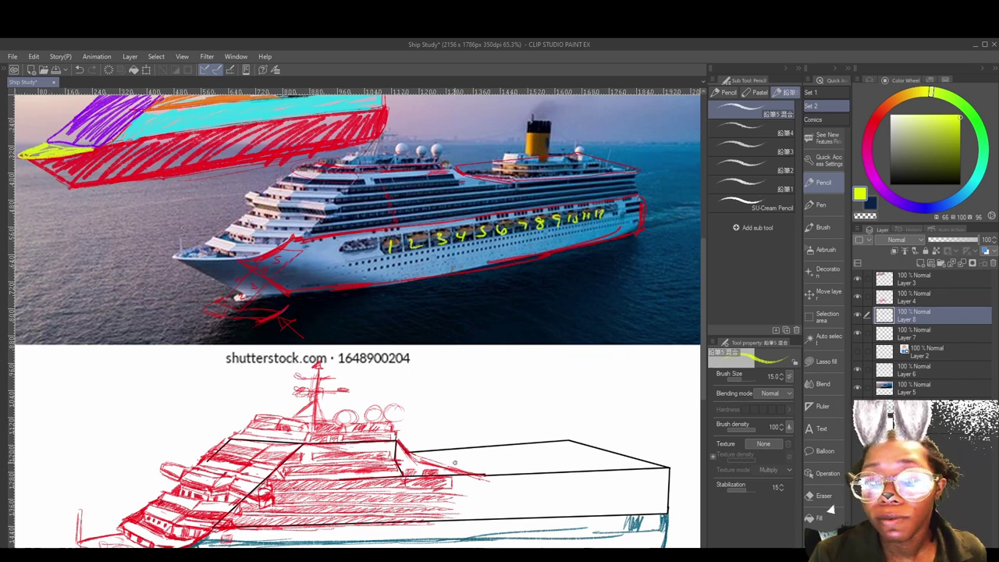
{"action": "mouse_move", "coordinate": [322, 260]}
{"action": "left_mouse_down"}
{"action": "mouse_move", "coordinate": [337, 251]}
{"action": "mouse_move", "coordinate": [311, 270]}
{"action": "left_mouse_up"}
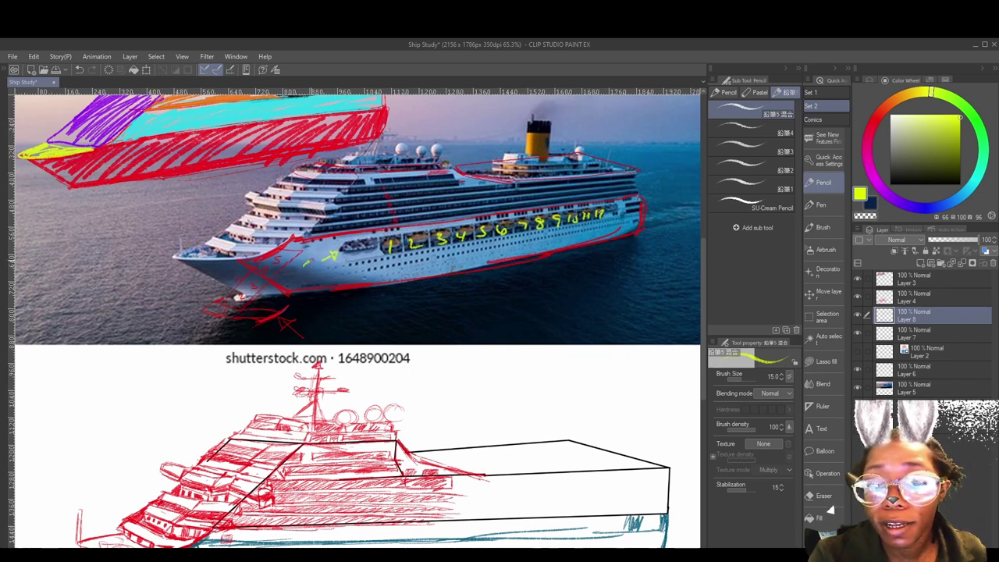
{"action": "left_click", "coordinate": [311, 276]}
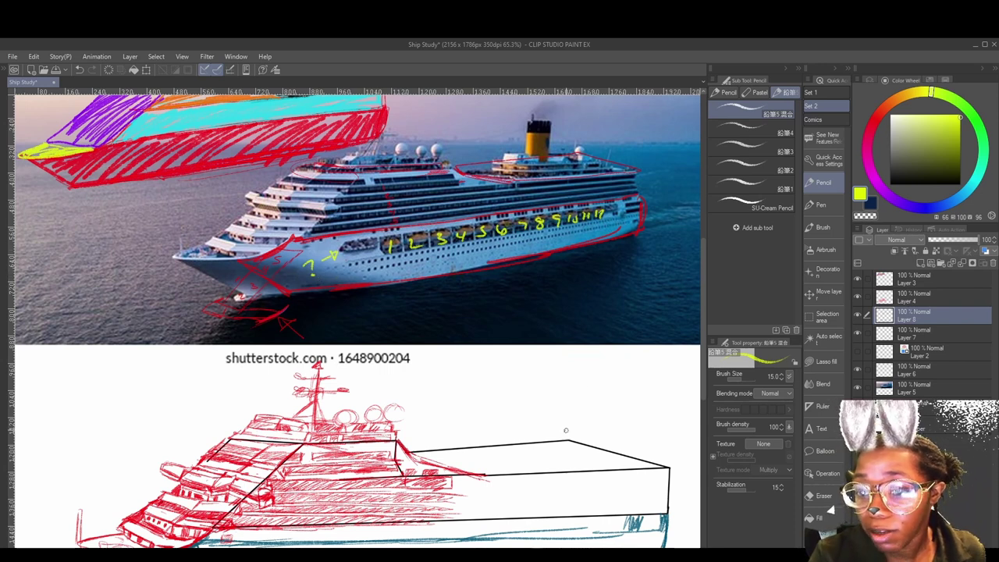
- Sample the hull's teal, darken it and sketch the long horizontal lines framing the lifeboat row behind the shaded opening
{"action": "scroll", "coordinate": [529, 422], "scroll_direction": "down", "scroll_amount": 3}
{"action": "left_click_drag", "start_coordinate": [528, 469], "coordinate": [548, 499]}
{"action": "left_click_drag", "start_coordinate": [462, 480], "coordinate": [473, 488]}
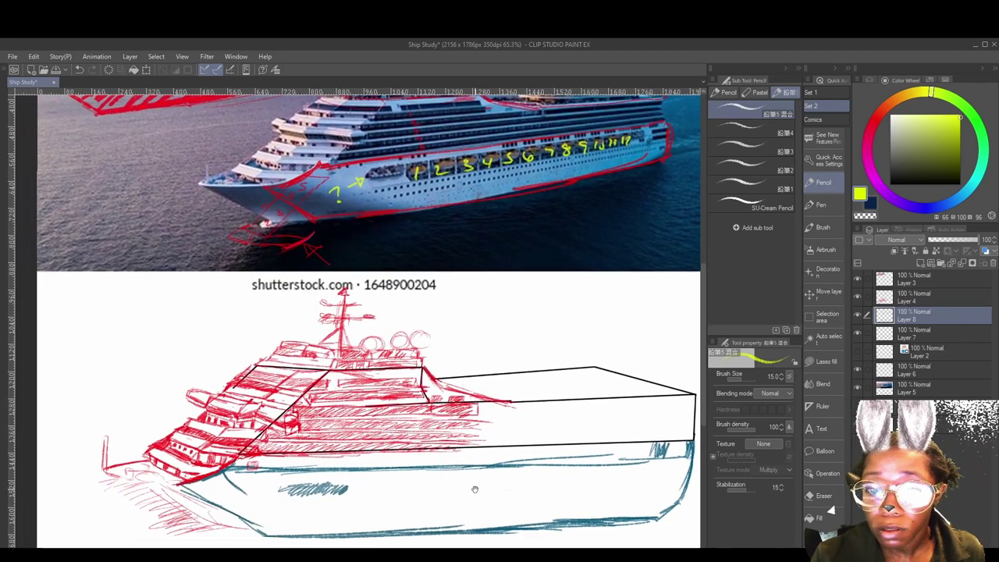
{"action": "left_click", "coordinate": [380, 532], "text": "alt"}
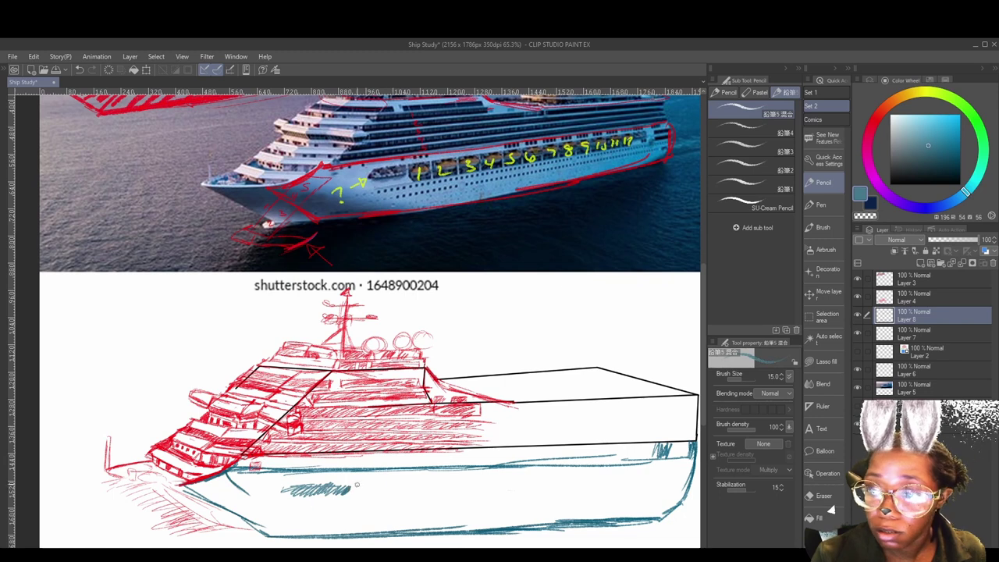
{"action": "left_click", "coordinate": [936, 153]}
{"action": "left_click", "coordinate": [940, 160]}
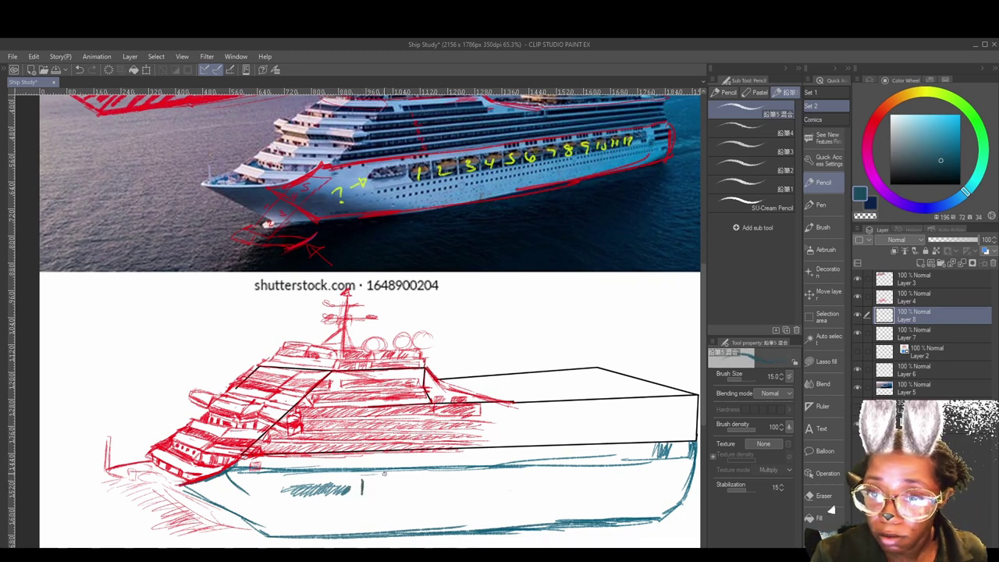
{"action": "left_click_drag", "start_coordinate": [363, 482], "coordinate": [537, 477]}
{"action": "mouse_move", "coordinate": [460, 478]}
{"action": "left_mouse_down"}
{"action": "mouse_move", "coordinate": [685, 467]}
{"action": "mouse_move", "coordinate": [605, 449]}
{"action": "mouse_move", "coordinate": [587, 451]}
{"action": "mouse_move", "coordinate": [610, 451]}
{"action": "mouse_move", "coordinate": [577, 469]}
{"action": "left_mouse_up"}
{"action": "mouse_move", "coordinate": [310, 458]}
{"action": "left_mouse_down"}
{"action": "mouse_move", "coordinate": [373, 461]}
{"action": "mouse_move", "coordinate": [334, 478]}
{"action": "mouse_move", "coordinate": [635, 457]}
{"action": "mouse_move", "coordinate": [607, 480]}
{"action": "left_mouse_up"}
{"action": "left_click_drag", "start_coordinate": [607, 480], "coordinate": [442, 481]}
{"action": "left_click_drag", "start_coordinate": [340, 465], "coordinate": [340, 486]}
{"action": "mouse_move", "coordinate": [341, 480]}
{"action": "left_mouse_down"}
{"action": "mouse_move", "coordinate": [538, 479]}
{"action": "mouse_move", "coordinate": [616, 457]}
{"action": "left_mouse_up"}
- Divide the lifeboat row into bays with thick vertical teal strokes from the shaded opening toward the stern
{"action": "left_click_drag", "start_coordinate": [338, 464], "coordinate": [339, 484]}
{"action": "mouse_move", "coordinate": [370, 460]}
{"action": "left_mouse_down"}
{"action": "mouse_move", "coordinate": [370, 482]}
{"action": "mouse_move", "coordinate": [396, 479]}
{"action": "left_mouse_up"}
{"action": "mouse_move", "coordinate": [422, 459]}
{"action": "left_mouse_down"}
{"action": "mouse_move", "coordinate": [423, 481]}
{"action": "mouse_move", "coordinate": [451, 484]}
{"action": "left_mouse_up"}
{"action": "mouse_move", "coordinate": [478, 459]}
{"action": "left_mouse_down"}
{"action": "mouse_move", "coordinate": [478, 479]}
{"action": "mouse_move", "coordinate": [506, 478]}
{"action": "left_mouse_up"}
{"action": "mouse_move", "coordinate": [526, 457]}
{"action": "left_mouse_down"}
{"action": "mouse_move", "coordinate": [526, 479]}
{"action": "mouse_move", "coordinate": [574, 481]}
{"action": "left_mouse_up"}
{"action": "left_click_drag", "start_coordinate": [328, 462], "coordinate": [352, 460]}
{"action": "mouse_move", "coordinate": [331, 462]}
{"action": "left_mouse_down"}
{"action": "mouse_move", "coordinate": [331, 483]}
{"action": "mouse_move", "coordinate": [388, 481]}
{"action": "left_mouse_up"}
{"action": "mouse_move", "coordinate": [398, 459]}
{"action": "left_mouse_down"}
{"action": "mouse_move", "coordinate": [398, 484]}
{"action": "mouse_move", "coordinate": [424, 482]}
{"action": "left_mouse_up"}
{"action": "mouse_move", "coordinate": [452, 457]}
{"action": "left_mouse_down"}
{"action": "mouse_move", "coordinate": [454, 481]}
{"action": "mouse_move", "coordinate": [505, 476]}
{"action": "left_mouse_up"}
{"action": "left_click_drag", "start_coordinate": [527, 461], "coordinate": [527, 476]}
{"action": "left_click_drag", "start_coordinate": [551, 459], "coordinate": [582, 474]}
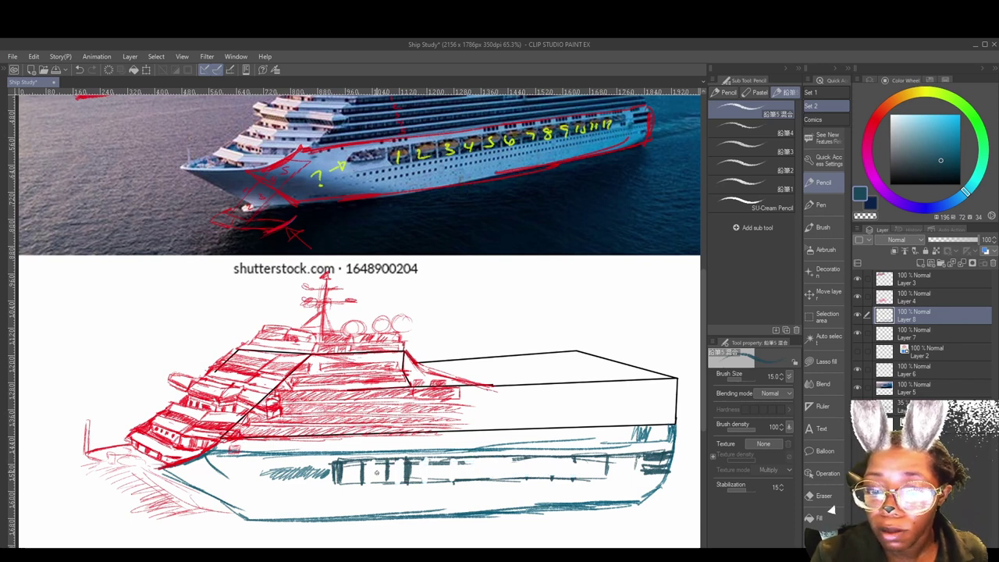
{"action": "mouse_move", "coordinate": [432, 461]}
{"action": "left_mouse_down"}
{"action": "mouse_move", "coordinate": [512, 460]}
{"action": "mouse_move", "coordinate": [511, 470]}
{"action": "mouse_move", "coordinate": [555, 465]}
{"action": "mouse_move", "coordinate": [576, 476]}
{"action": "mouse_move", "coordinate": [580, 464]}
{"action": "mouse_move", "coordinate": [618, 456]}
{"action": "mouse_move", "coordinate": [592, 481]}
{"action": "left_mouse_up"}
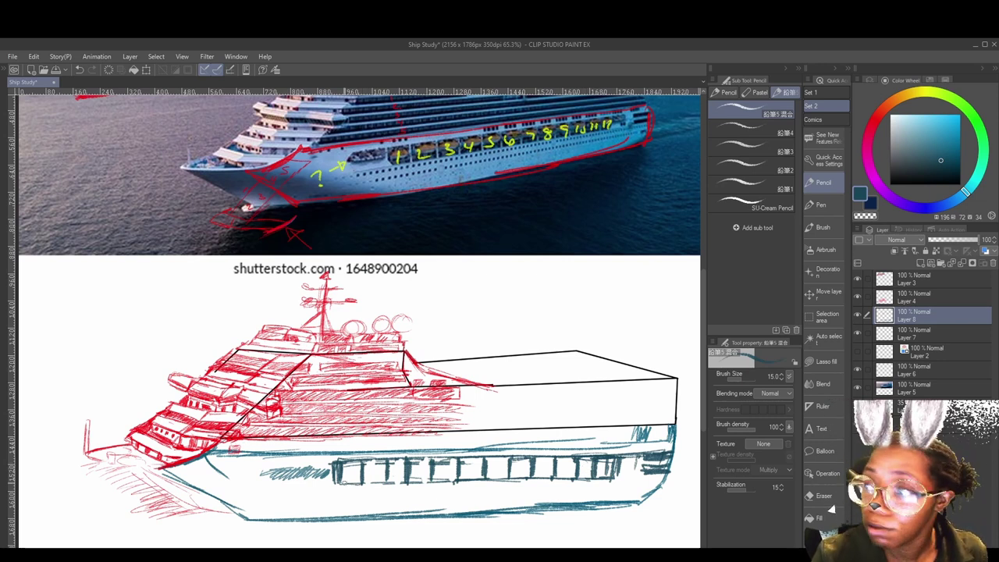
- Add teal horizontal strokes along the hull's upper band and small porthole dashes below the lifeboat bays
{"action": "left_click_drag", "start_coordinate": [341, 485], "coordinate": [317, 487]}
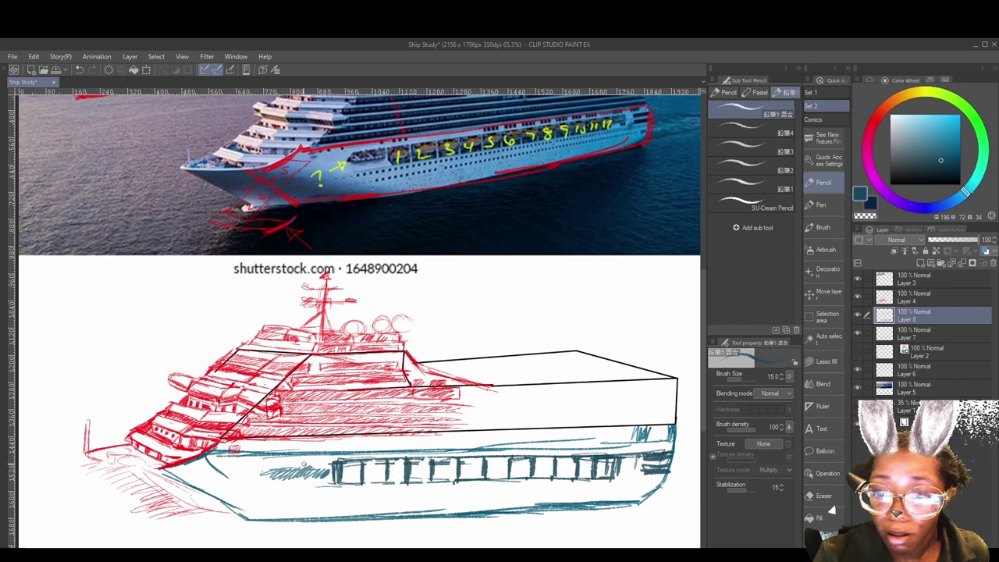
{"action": "mouse_move", "coordinate": [218, 449]}
{"action": "left_mouse_down"}
{"action": "mouse_move", "coordinate": [693, 433]}
{"action": "mouse_move", "coordinate": [265, 455]}
{"action": "mouse_move", "coordinate": [637, 442]}
{"action": "left_mouse_up"}
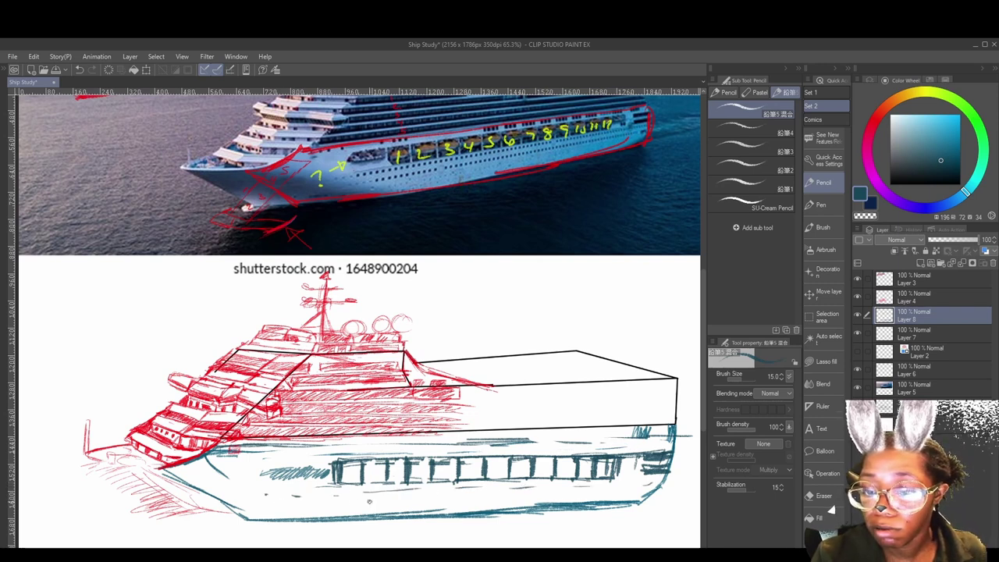
{"action": "mouse_move", "coordinate": [546, 494]}
{"action": "left_mouse_down"}
{"action": "mouse_move", "coordinate": [591, 445]}
{"action": "mouse_move", "coordinate": [531, 502]}
{"action": "left_mouse_up"}
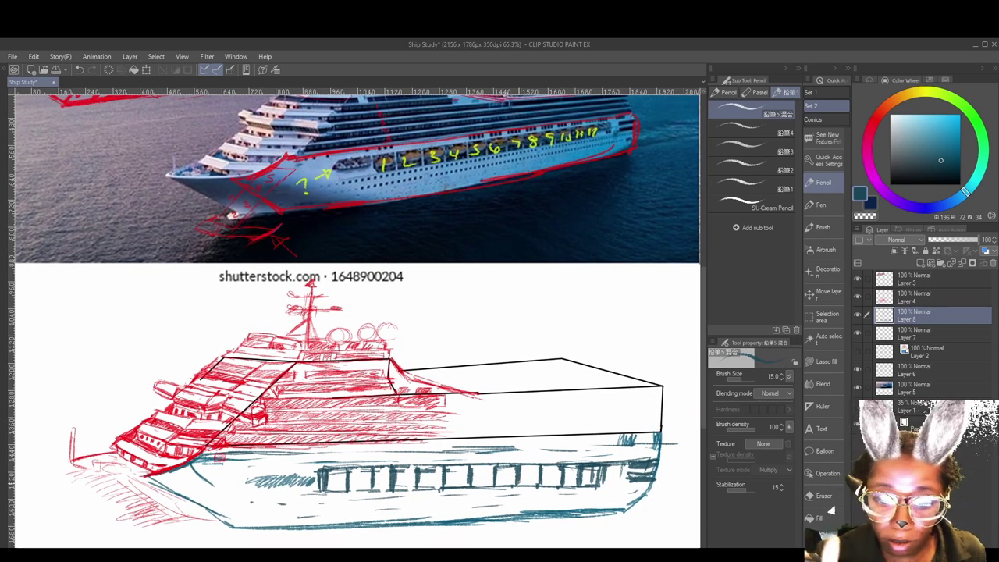
- Show the blue guide on Layer 2 and draw the bow's slanted front edge and bottom edge in teal
{"action": "mouse_move", "coordinate": [449, 529]}
{"action": "left_mouse_down"}
{"action": "mouse_move", "coordinate": [515, 450]}
{"action": "mouse_move", "coordinate": [513, 463]}
{"action": "mouse_move", "coordinate": [543, 476]}
{"action": "left_mouse_up"}
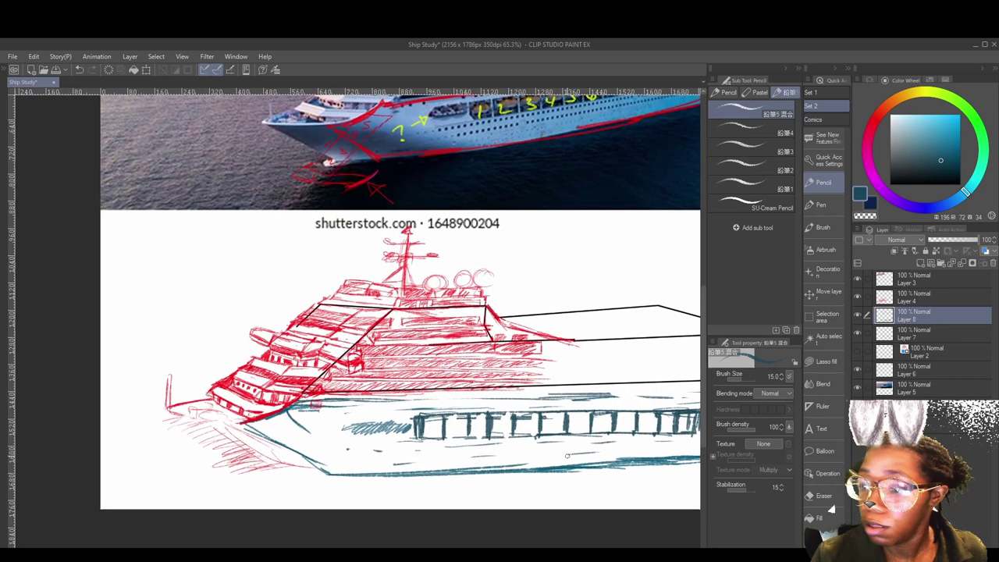
{"action": "left_click", "coordinate": [858, 352]}
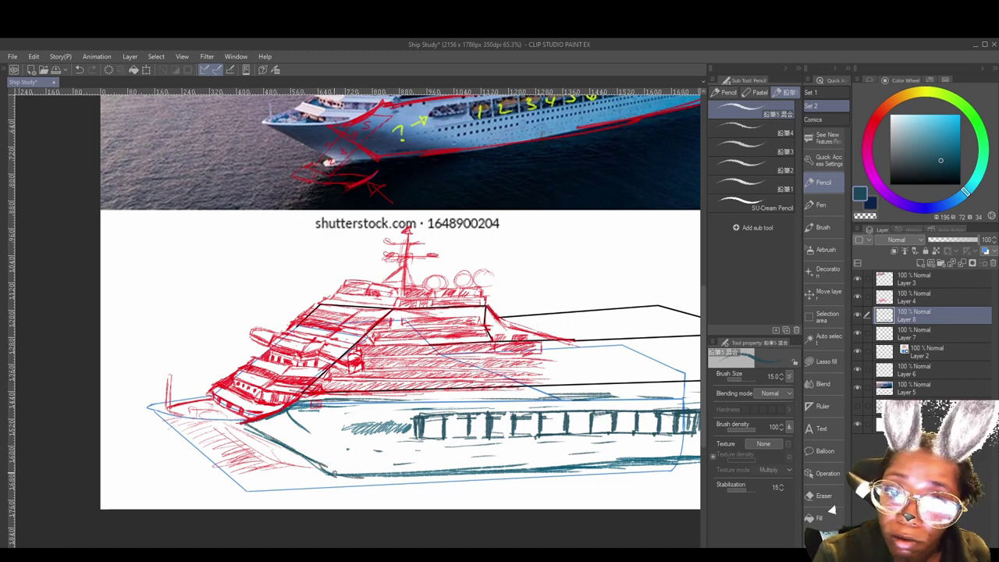
{"action": "left_click_drag", "start_coordinate": [333, 476], "coordinate": [279, 480]}
{"action": "left_click_drag", "start_coordinate": [153, 409], "coordinate": [270, 471]}
{"action": "mouse_move", "coordinate": [214, 441]}
{"action": "left_mouse_down"}
{"action": "mouse_move", "coordinate": [287, 479]}
{"action": "mouse_move", "coordinate": [150, 409]}
{"action": "mouse_move", "coordinate": [288, 484]}
{"action": "mouse_move", "coordinate": [280, 471]}
{"action": "mouse_move", "coordinate": [374, 475]}
{"action": "left_mouse_up"}
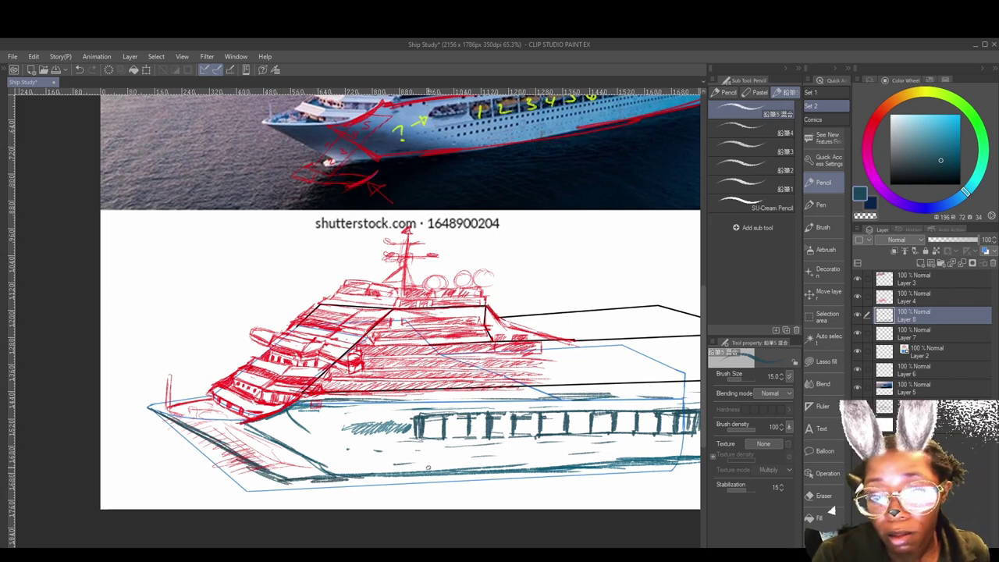
- Outline the bow's deck rim in teal from the pointed tip back to the red front decks
{"action": "left_click_drag", "start_coordinate": [508, 504], "coordinate": [405, 488]}
{"action": "left_click_drag", "start_coordinate": [459, 472], "coordinate": [531, 495]}
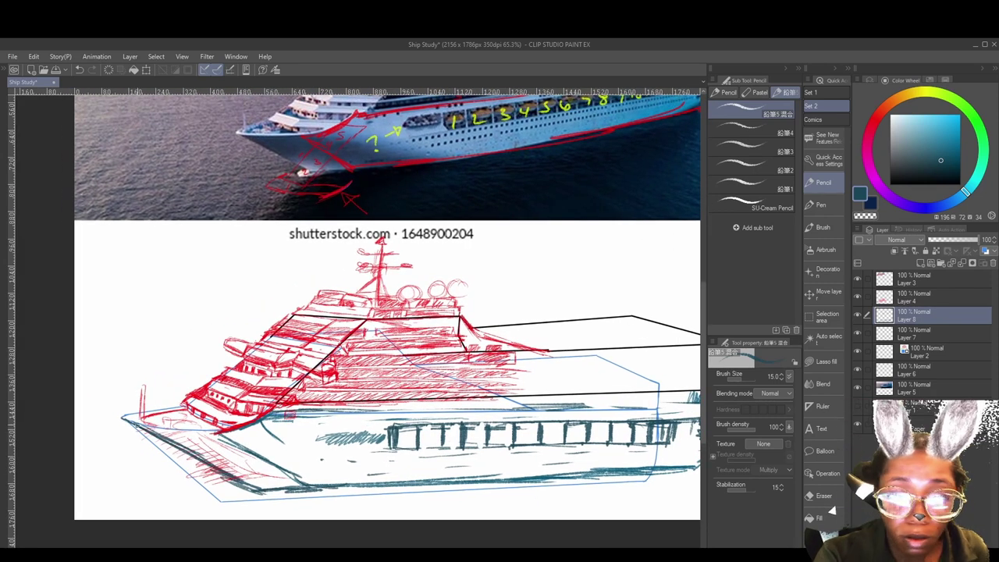
{"action": "left_click_drag", "start_coordinate": [123, 418], "coordinate": [218, 433]}
{"action": "left_click_drag", "start_coordinate": [123, 418], "coordinate": [186, 407]}
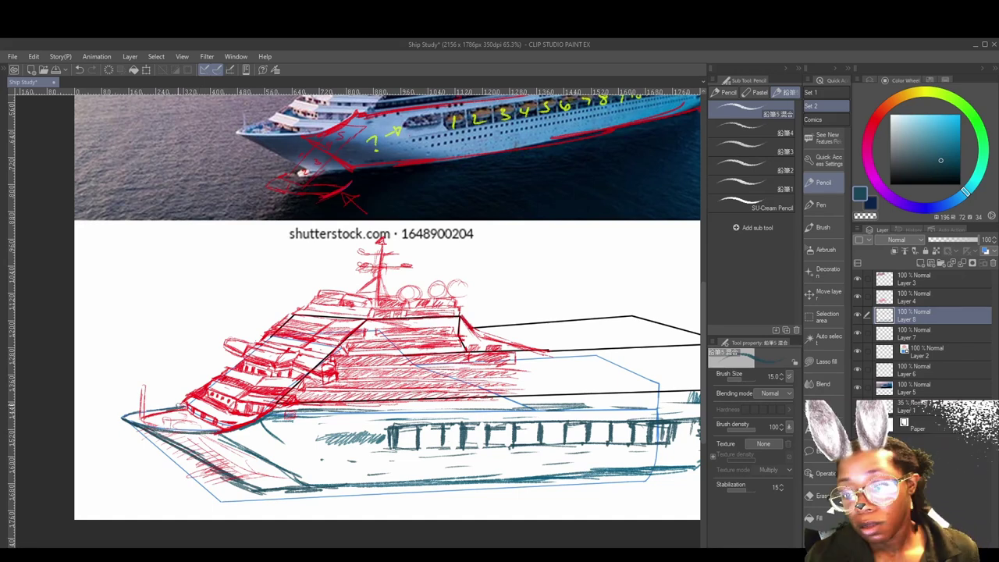
- Move Layer 8 below Layer 7 and hide the blue guide on Layer 2
{"action": "left_click_drag", "start_coordinate": [610, 469], "coordinate": [604, 464]}
{"action": "left_click", "coordinate": [858, 333]}
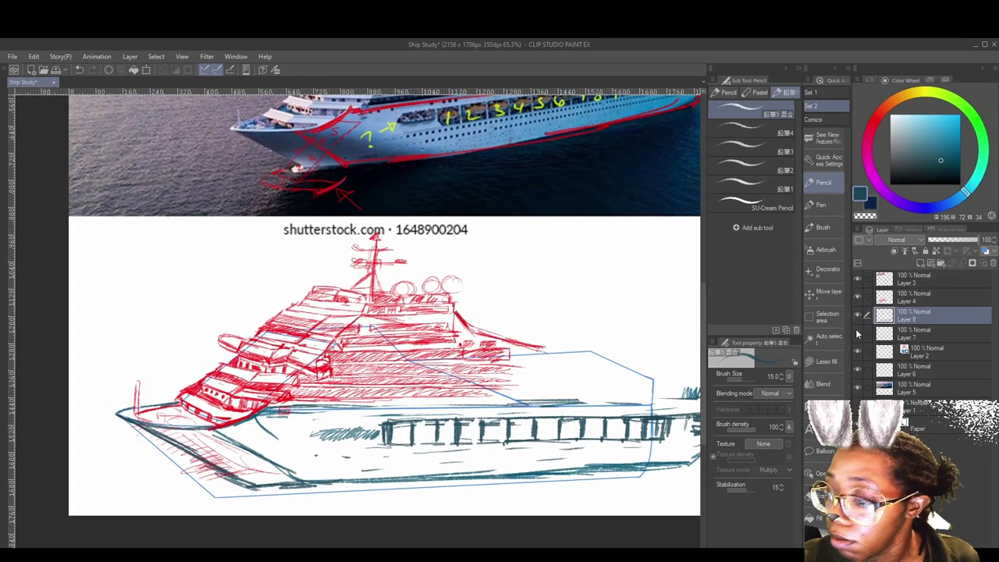
{"action": "left_click", "coordinate": [857, 333]}
{"action": "left_click_drag", "start_coordinate": [928, 316], "coordinate": [932, 342]}
{"action": "left_click", "coordinate": [857, 352]}
{"action": "left_click_drag", "start_coordinate": [679, 386], "coordinate": [617, 397]}
{"action": "scroll", "coordinate": [641, 455], "scroll_direction": "down", "scroll_amount": 1}
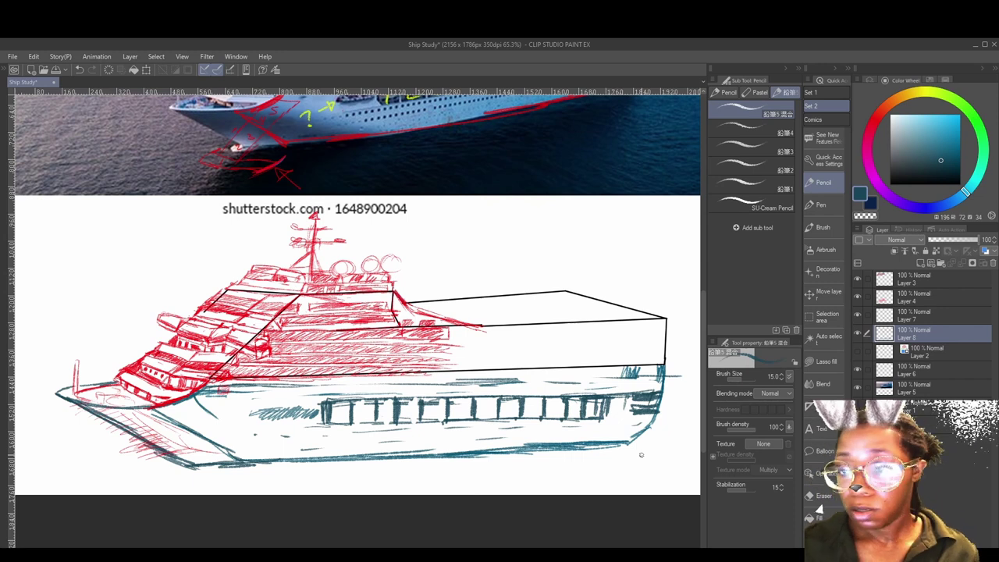
- Check the hull sketch by toggling Layer 8's visibility, and lower its opacity to 40
{"action": "left_click", "coordinate": [858, 333]}
{"action": "left_click", "coordinate": [858, 333]}
{"action": "left_click", "coordinate": [947, 240]}
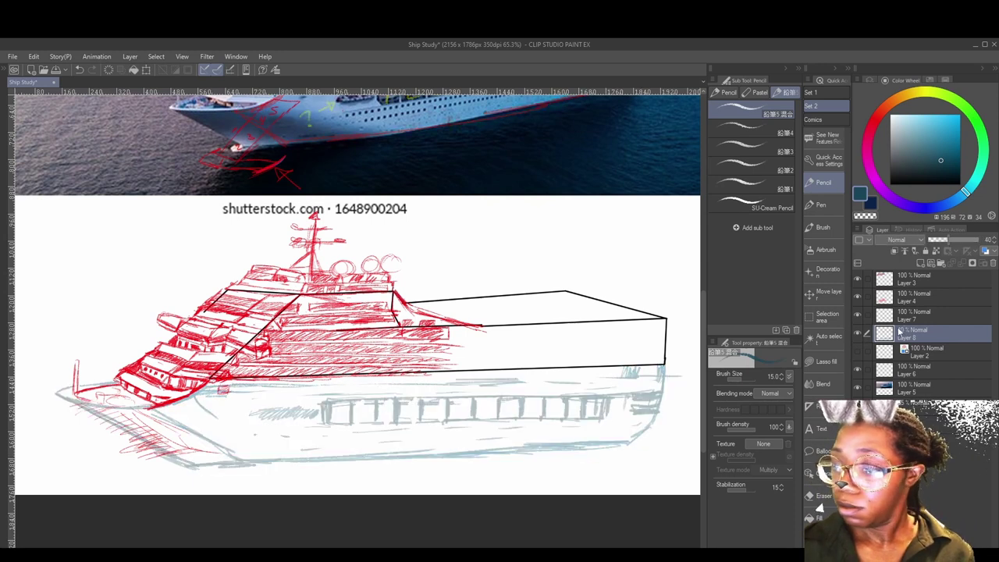
- Ink the bow's deck rim in black on Layer 7 with the G-pen, tracing the curved outline around the pointed tip
{"action": "left_click", "coordinate": [924, 315]}
{"action": "left_click", "coordinate": [821, 204]}
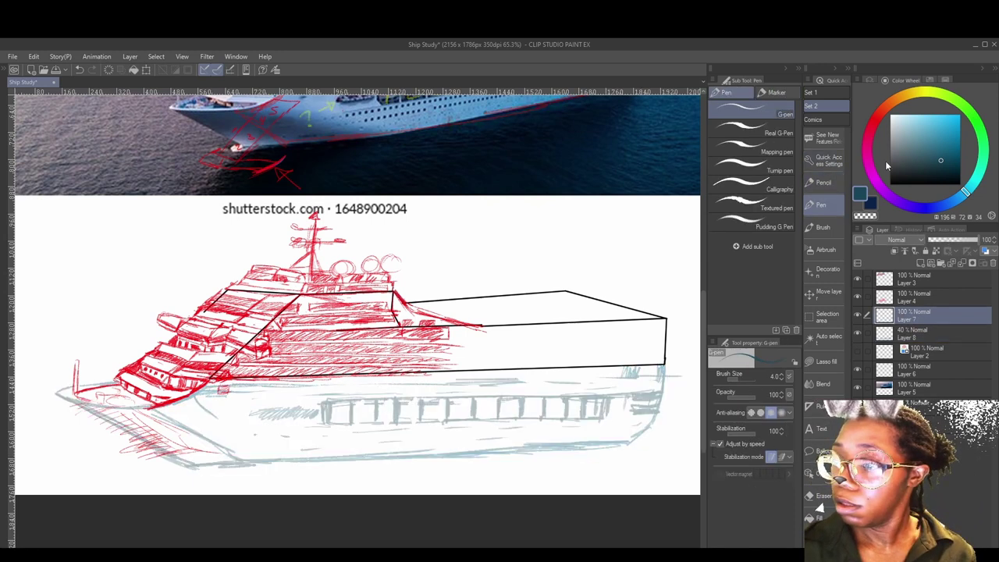
{"action": "left_click_drag", "start_coordinate": [489, 460], "coordinate": [618, 465]}
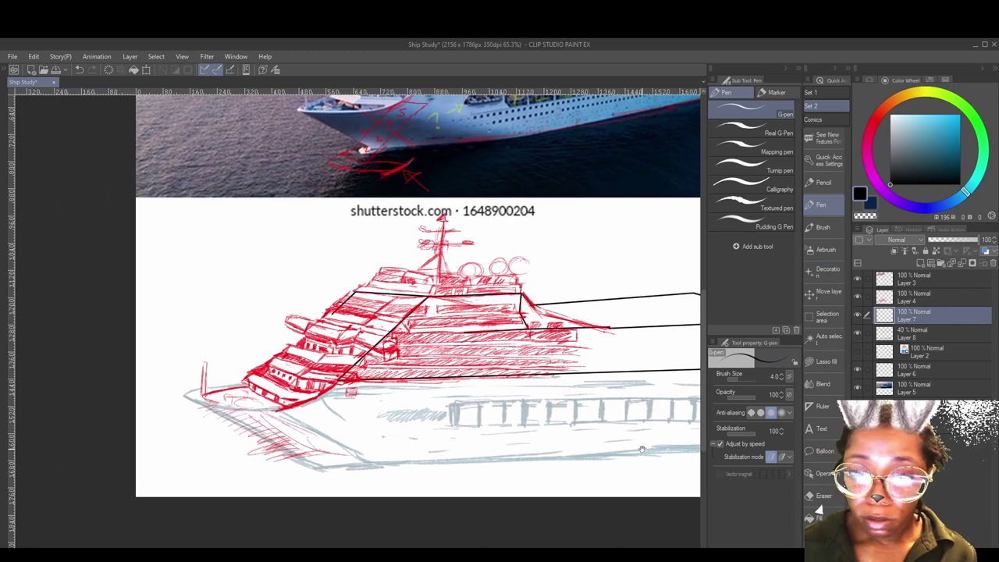
{"action": "scroll", "coordinate": [415, 429], "scroll_direction": "up", "scroll_amount": 3}
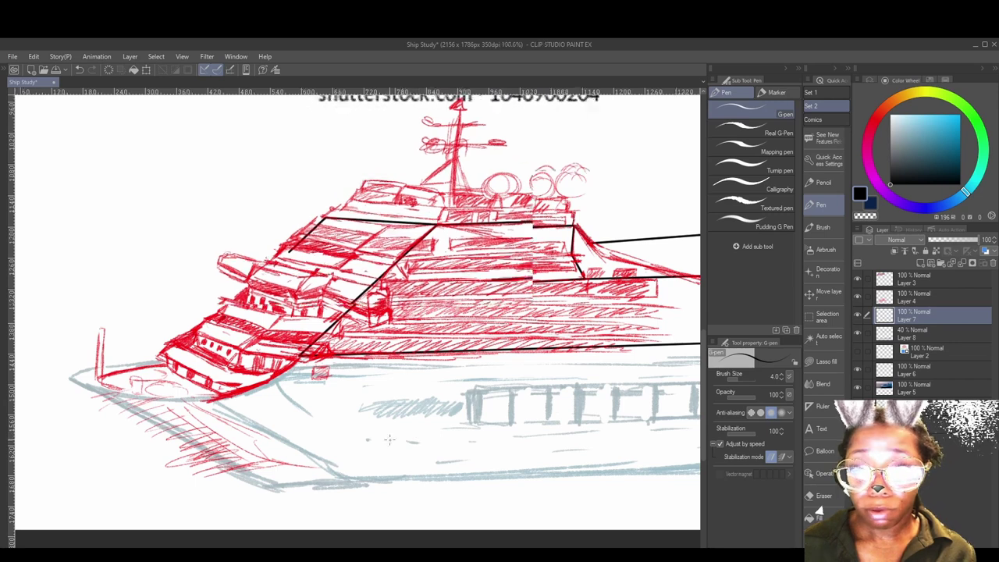
{"action": "scroll", "coordinate": [415, 433], "scroll_direction": "up", "scroll_amount": 1}
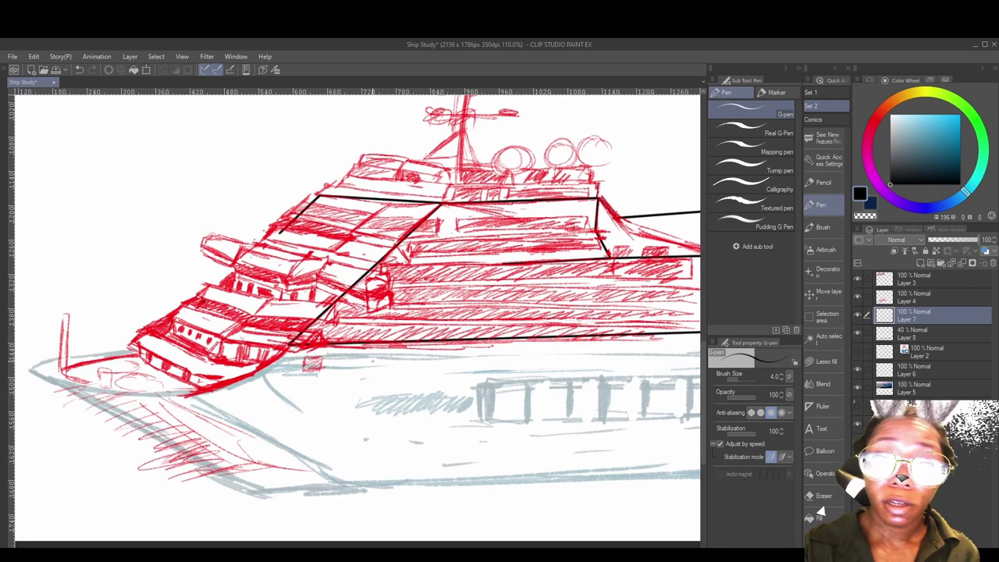
{"action": "left_click_drag", "start_coordinate": [360, 400], "coordinate": [533, 394]}
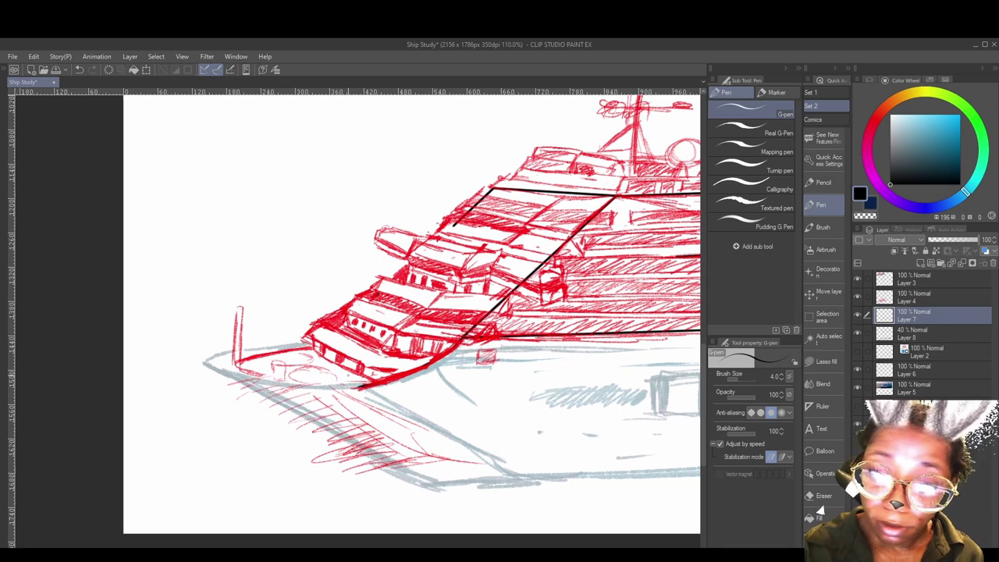
{"action": "mouse_move", "coordinate": [207, 362]}
{"action": "left_mouse_down"}
{"action": "mouse_move", "coordinate": [237, 380]}
{"action": "mouse_move", "coordinate": [367, 385]}
{"action": "left_mouse_up"}
{"action": "left_click_drag", "start_coordinate": [312, 343], "coordinate": [209, 363]}
- Ink the bow's slanted front edge, the hull's long bottom edge and the curved stern in black
{"action": "left_click_drag", "start_coordinate": [504, 462], "coordinate": [455, 409]}
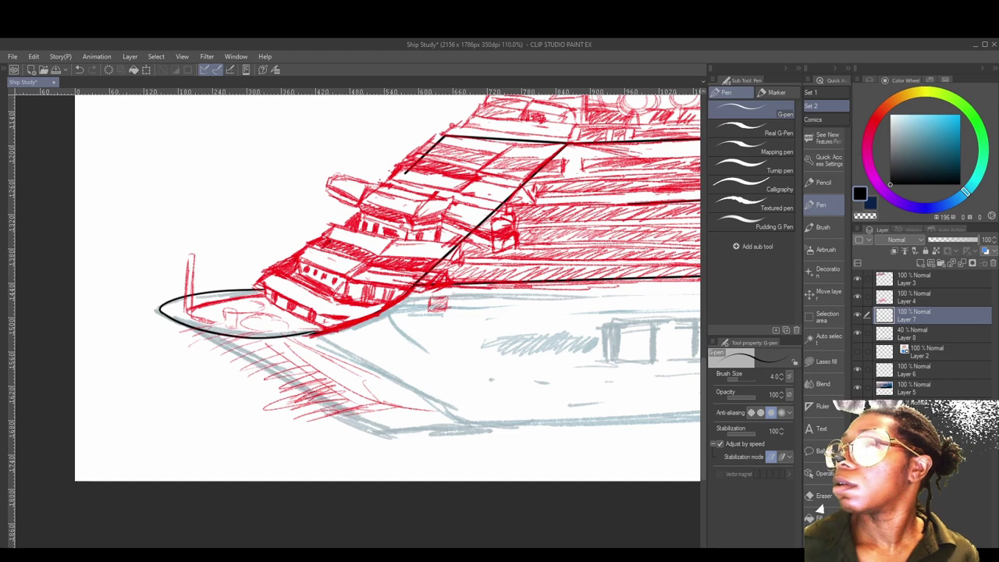
{"action": "mouse_move", "coordinate": [167, 318]}
{"action": "left_mouse_down"}
{"action": "mouse_move", "coordinate": [386, 437]}
{"action": "mouse_move", "coordinate": [253, 411]}
{"action": "left_mouse_up"}
{"action": "scroll", "coordinate": [201, 411], "scroll_direction": "down", "scroll_amount": 5}
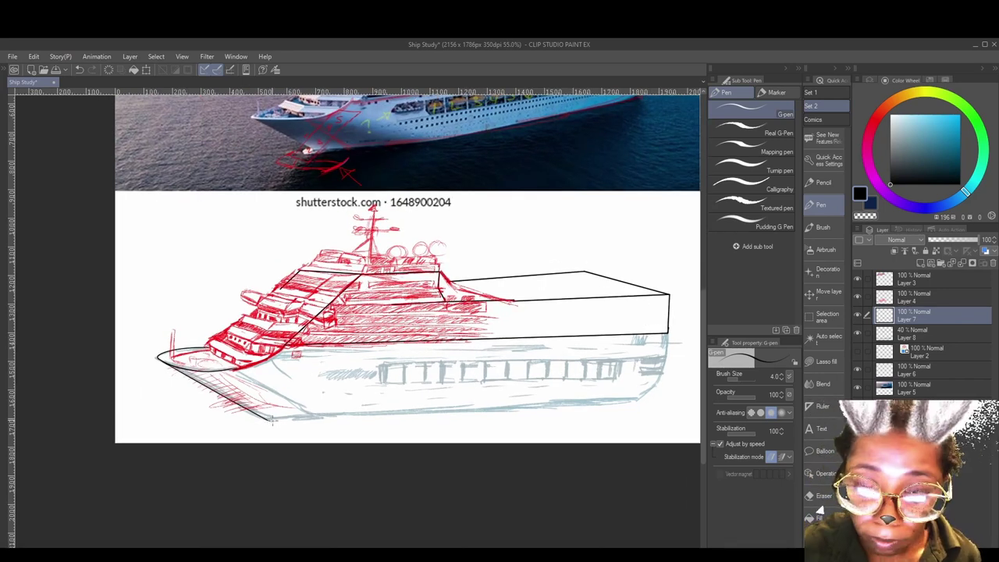
{"action": "left_click_drag", "start_coordinate": [316, 416], "coordinate": [644, 398]}
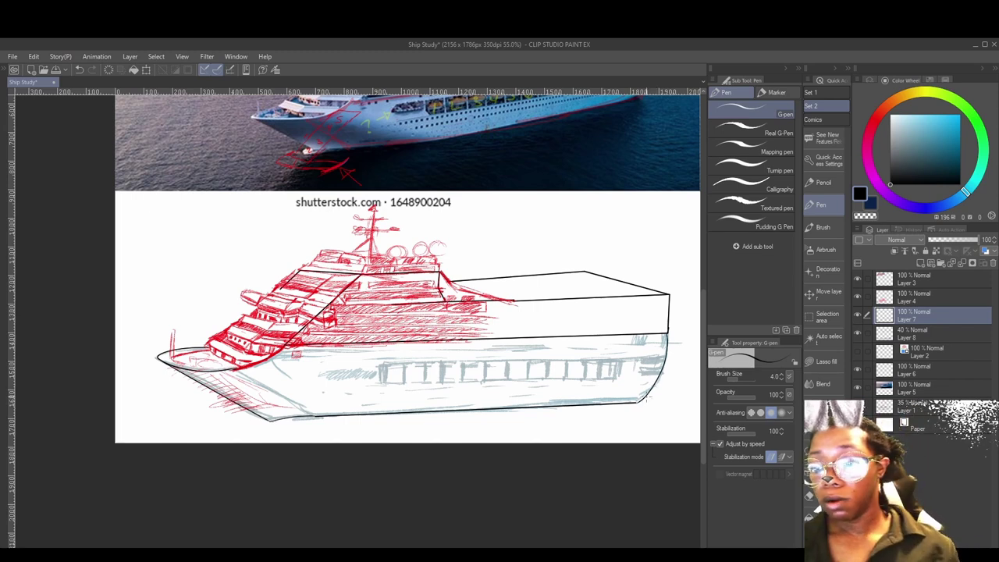
{"action": "scroll", "coordinate": [647, 396], "scroll_direction": "down", "scroll_amount": 3}
{"action": "scroll", "coordinate": [589, 341], "scroll_direction": "up", "scroll_amount": 5}
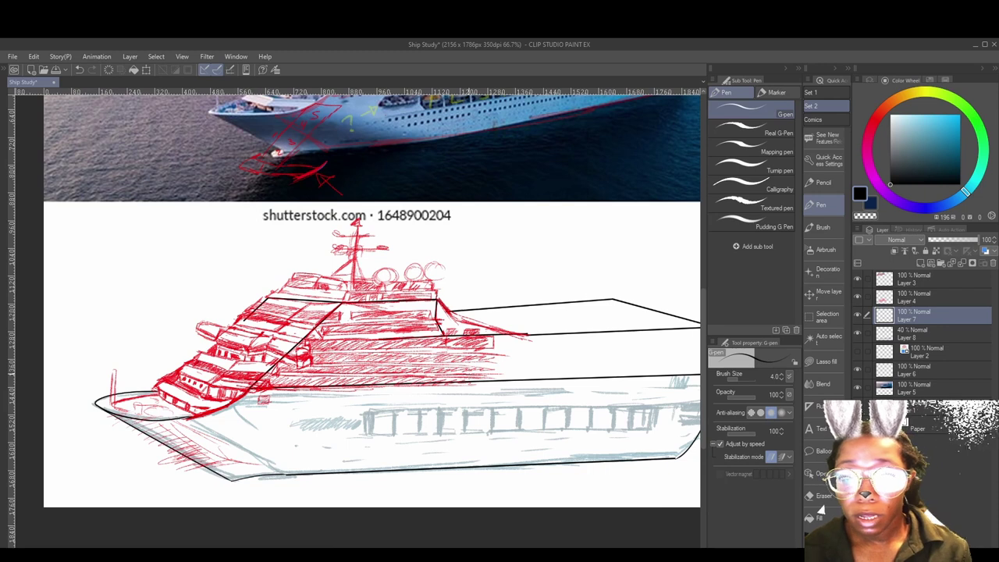
{"action": "left_click", "coordinate": [923, 263]}
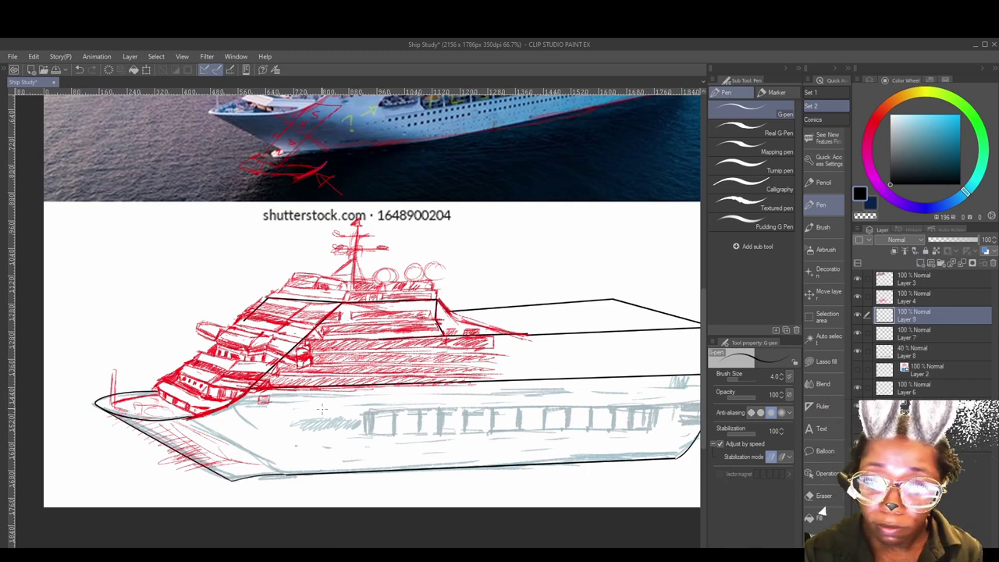
{"action": "left_click_drag", "start_coordinate": [364, 426], "coordinate": [383, 408]}
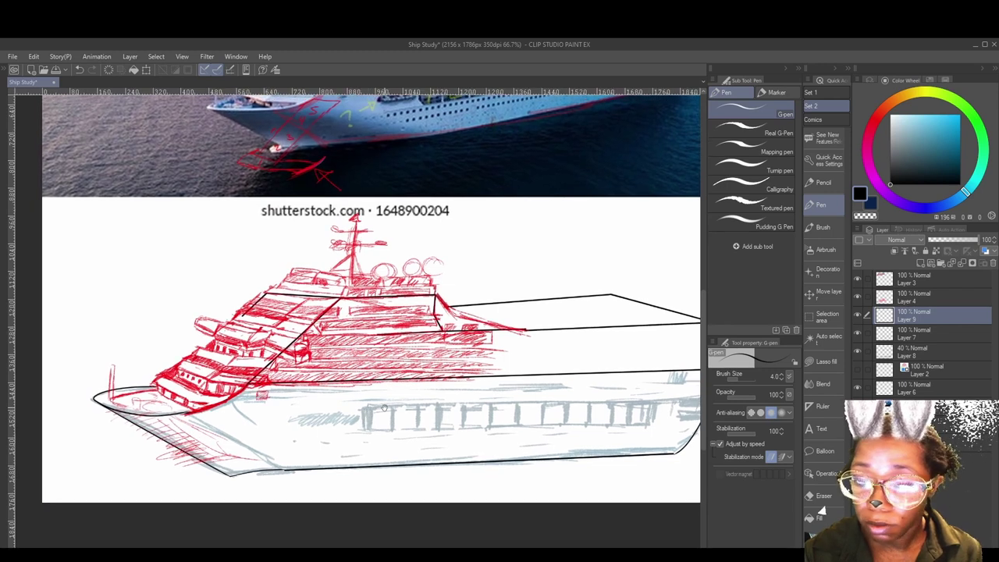
{"action": "key", "text": "Delete"}
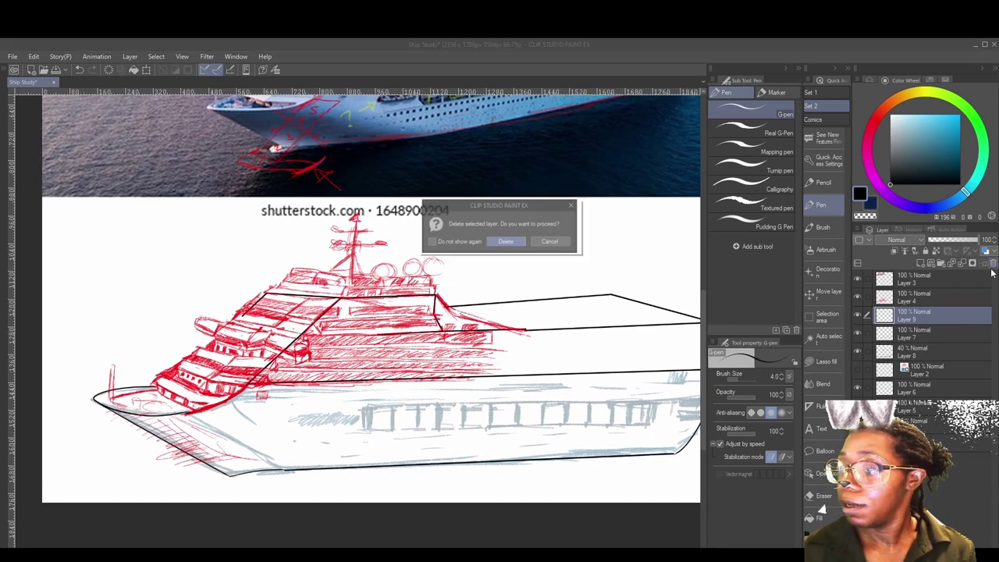
{"action": "left_click", "coordinate": [495, 244]}
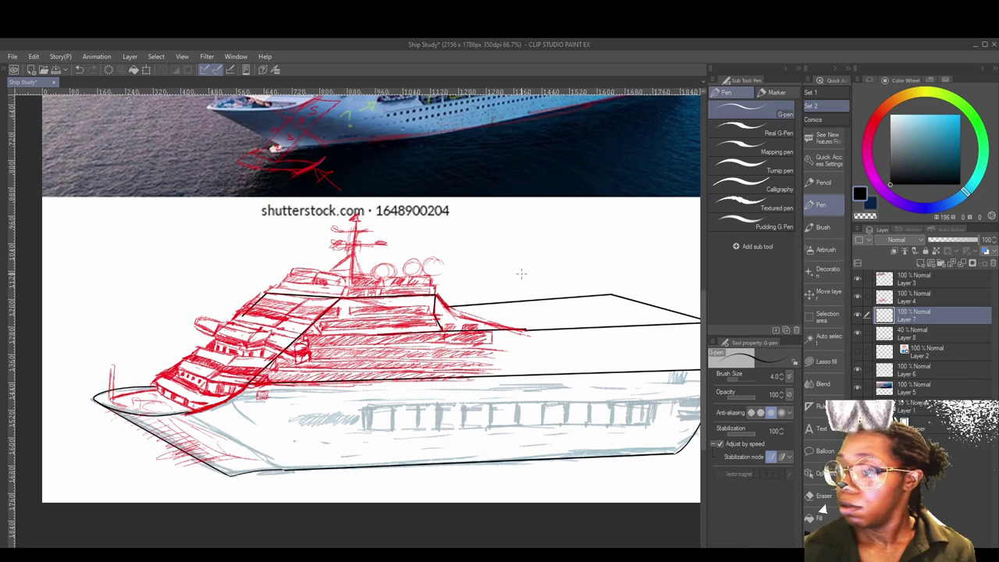
- Select Layer 4 and set the drawing colour to a fully saturated bright red
{"action": "left_click", "coordinate": [891, 299]}
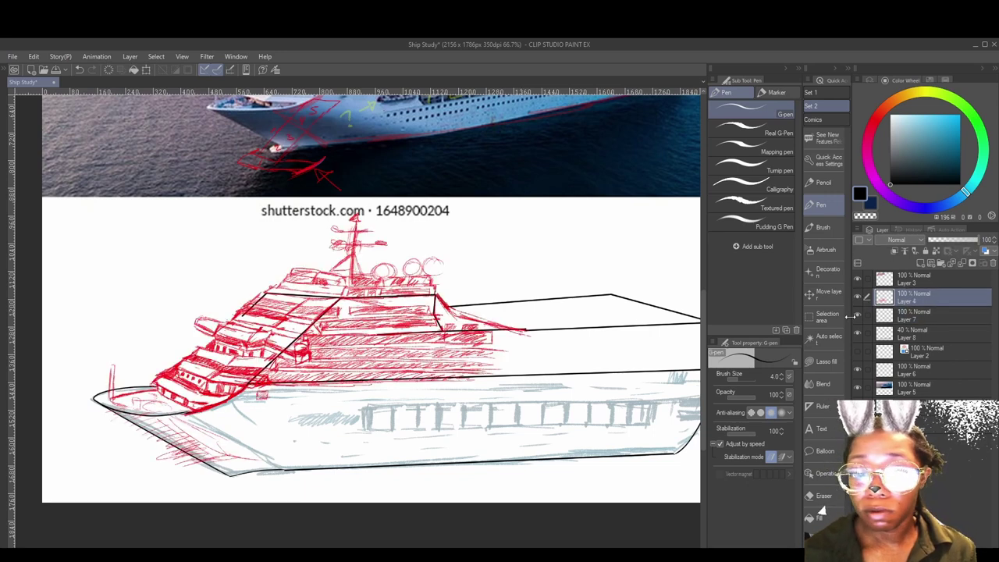
{"action": "left_click", "coordinate": [813, 92]}
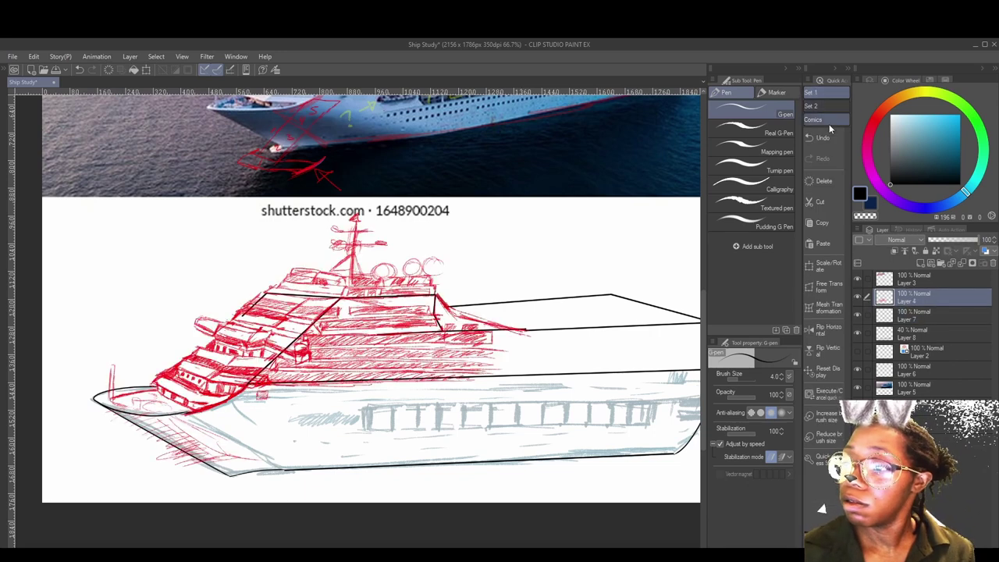
{"action": "left_click", "coordinate": [887, 121]}
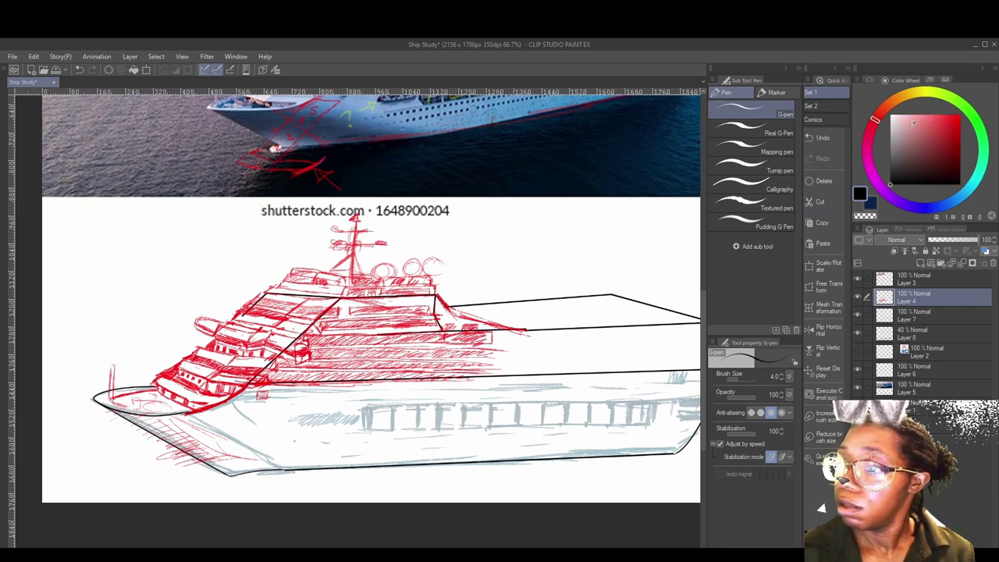
{"action": "left_click_drag", "start_coordinate": [948, 128], "coordinate": [983, 117]}
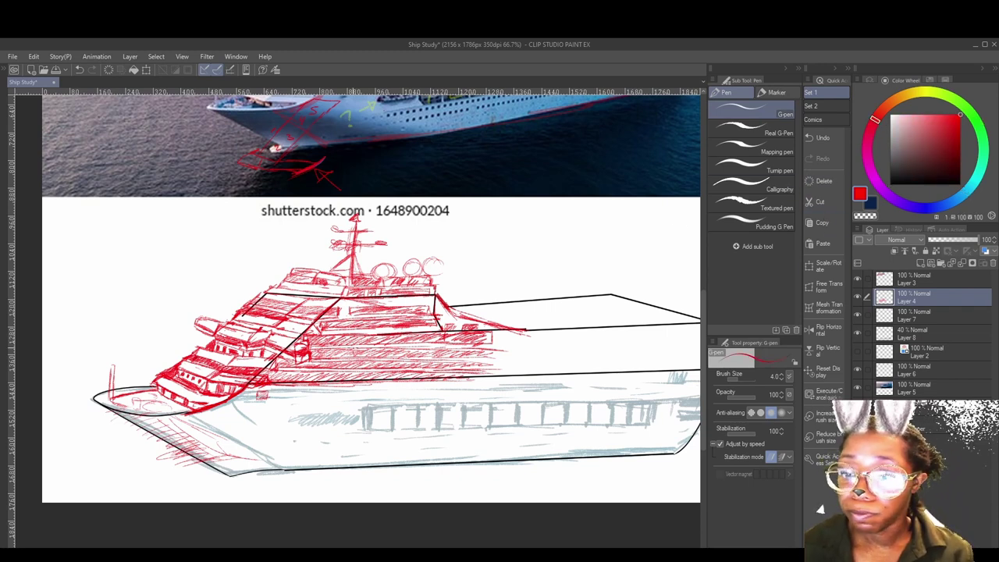
{"action": "scroll", "coordinate": [375, 382], "scroll_direction": "down", "scroll_amount": 2}
{"action": "scroll", "coordinate": [374, 382], "scroll_direction": "up", "scroll_amount": 2}
{"action": "scroll", "coordinate": [374, 382], "scroll_direction": "up", "scroll_amount": 1}
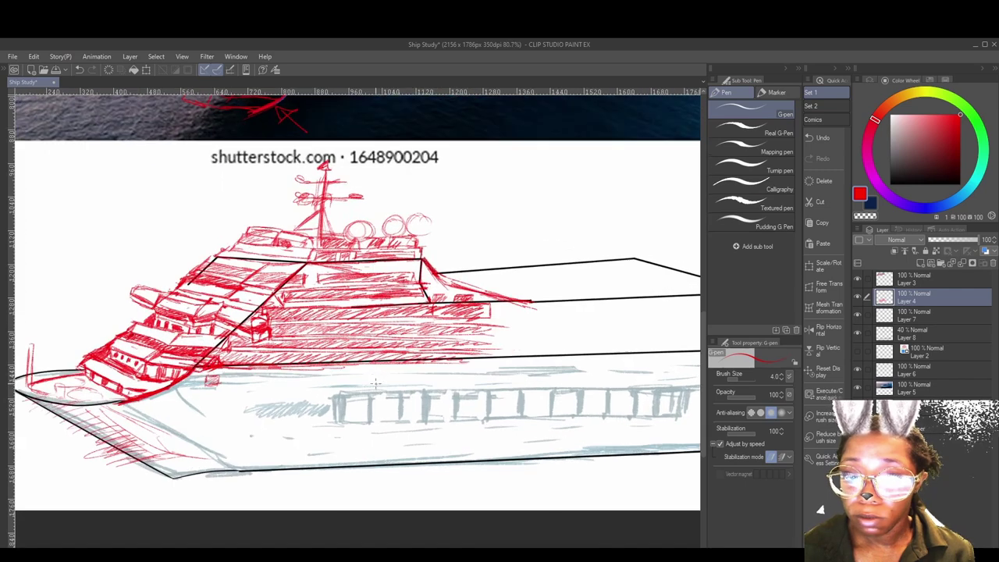
{"action": "scroll", "coordinate": [269, 451], "scroll_direction": "up", "scroll_amount": 3}
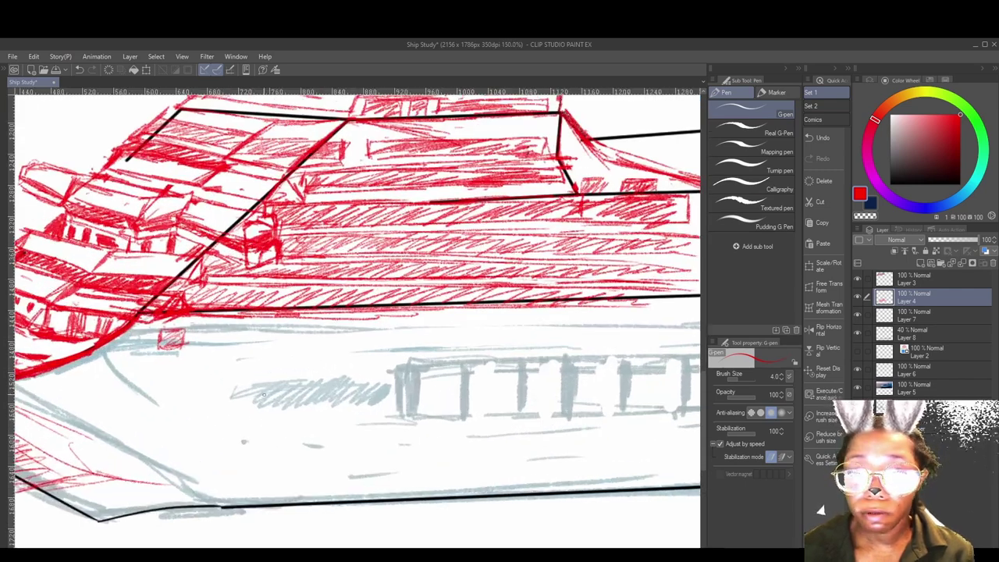
{"action": "left_click_drag", "start_coordinate": [268, 350], "coordinate": [430, 374]}
{"action": "scroll", "coordinate": [430, 374], "scroll_direction": "up", "scroll_amount": 2}
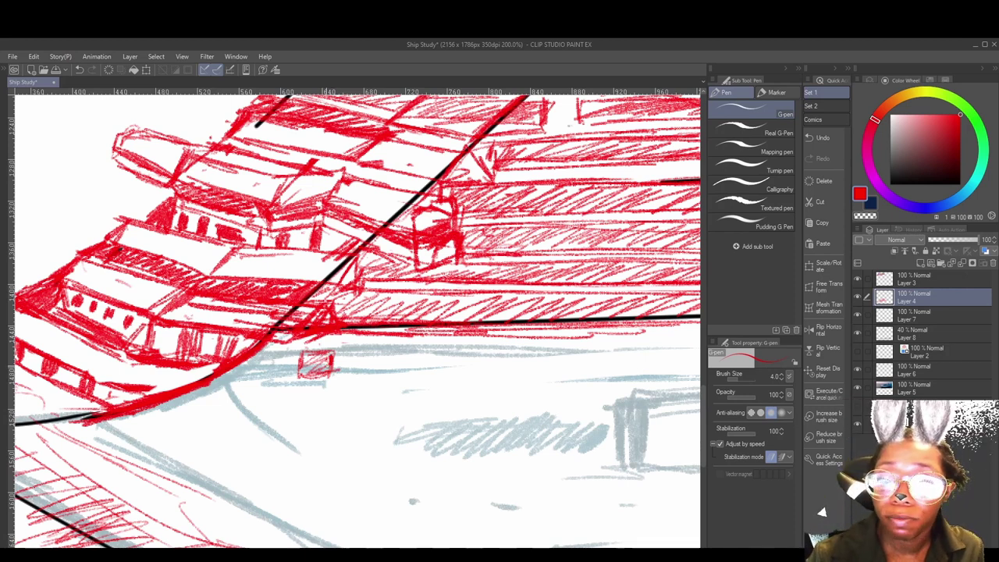
- Redo the small square red window on the hull just below the front decks with the Pencil, undoing the stray strokes
{"action": "left_click_drag", "start_coordinate": [348, 379], "coordinate": [370, 409]}
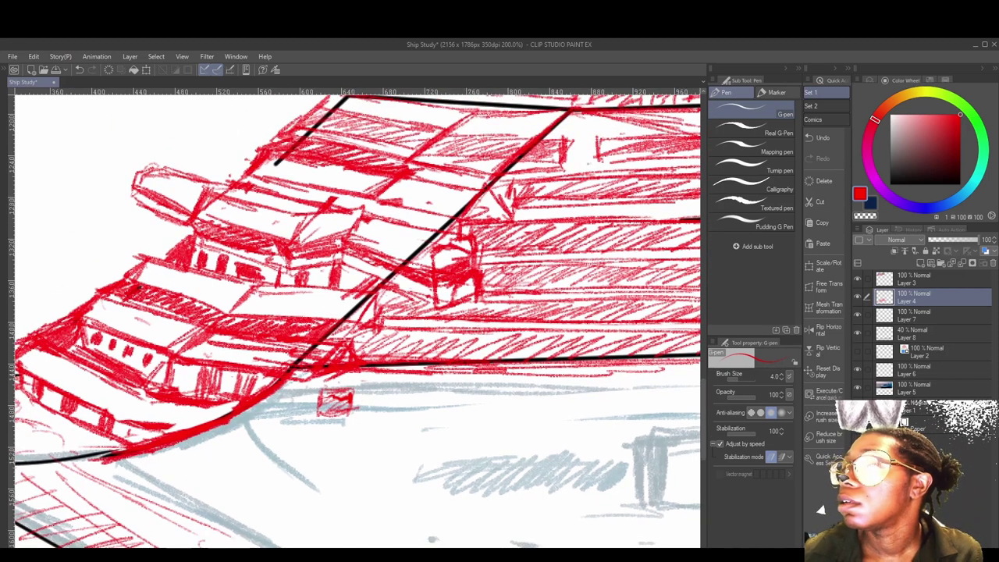
{"action": "left_click", "coordinate": [820, 105]}
{"action": "left_click", "coordinate": [824, 181]}
{"action": "left_click_drag", "start_coordinate": [324, 397], "coordinate": [348, 409]}
{"action": "left_click_drag", "start_coordinate": [389, 390], "coordinate": [415, 388]}
{"action": "key", "text": "ctrl+z"}
{"action": "key", "text": "ctrl+z"}
{"action": "key", "text": "ctrl+z"}
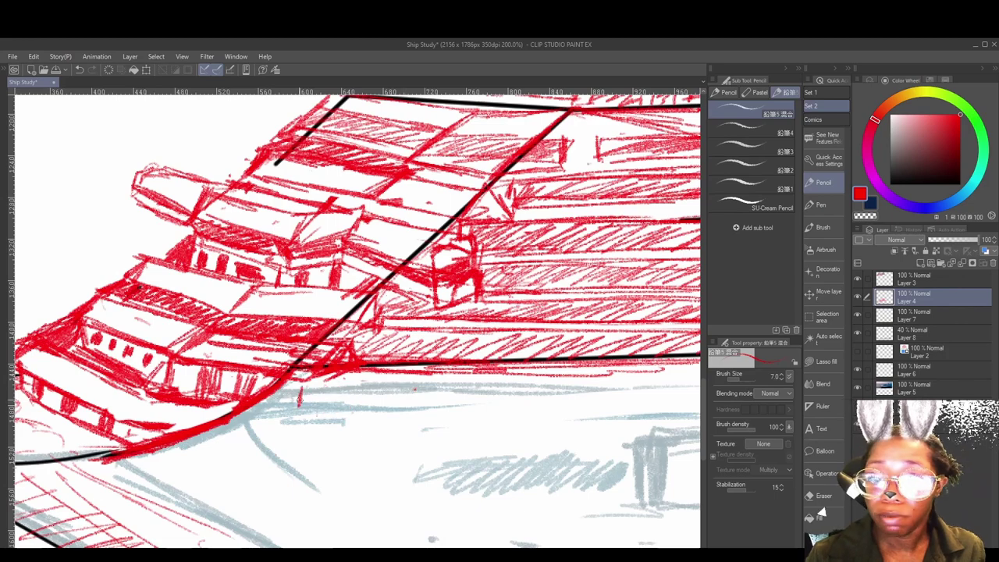
{"action": "left_click_drag", "start_coordinate": [299, 402], "coordinate": [329, 414]}
{"action": "scroll", "coordinate": [449, 330], "scroll_direction": "down", "scroll_amount": 5}
{"action": "scroll", "coordinate": [497, 149], "scroll_direction": "up", "scroll_amount": 2}
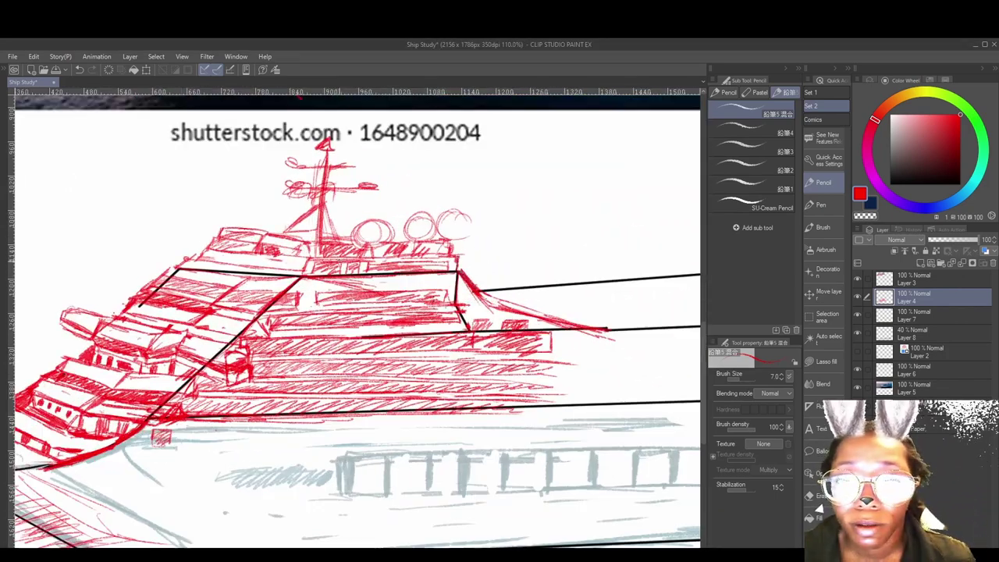
- Sketch a spaced row of small hatched red windows along the forward upper hull, just under the superstructure's bottom edge
{"action": "scroll", "coordinate": [584, 328], "scroll_direction": "up", "scroll_amount": 2}
{"action": "left_click_drag", "start_coordinate": [46, 462], "coordinate": [338, 392]}
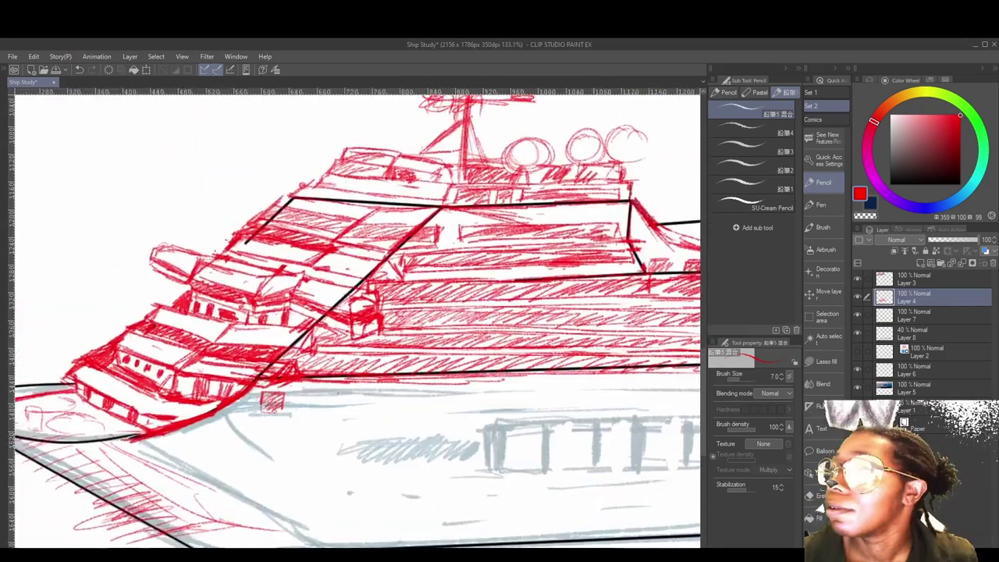
{"action": "left_click_drag", "start_coordinate": [264, 395], "coordinate": [282, 410]}
{"action": "left_click_drag", "start_coordinate": [216, 417], "coordinate": [309, 410]}
{"action": "left_click_drag", "start_coordinate": [264, 385], "coordinate": [666, 375]}
{"action": "left_click_drag", "start_coordinate": [338, 393], "coordinate": [294, 382]}
{"action": "mouse_move", "coordinate": [235, 381]}
{"action": "left_mouse_down"}
{"action": "mouse_move", "coordinate": [222, 398]}
{"action": "mouse_move", "coordinate": [343, 393]}
{"action": "mouse_move", "coordinate": [327, 380]}
{"action": "mouse_move", "coordinate": [353, 391]}
{"action": "left_mouse_up"}
{"action": "left_click_drag", "start_coordinate": [412, 381], "coordinate": [428, 395]}
{"action": "left_click_drag", "start_coordinate": [468, 380], "coordinate": [481, 391]}
{"action": "mouse_move", "coordinate": [492, 381]}
{"action": "left_mouse_down"}
{"action": "mouse_move", "coordinate": [502, 393]}
{"action": "mouse_move", "coordinate": [536, 393]}
{"action": "left_mouse_up"}
{"action": "left_click_drag", "start_coordinate": [539, 390], "coordinate": [267, 394]}
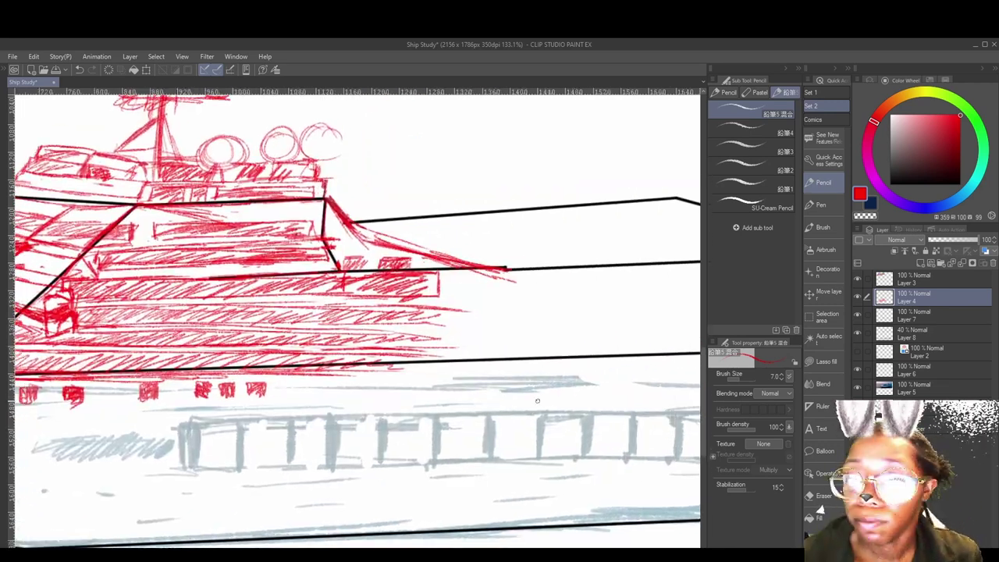
- Sketch clusters of small red windows amidships on the upper hull band
{"action": "scroll", "coordinate": [536, 401], "scroll_direction": "down", "scroll_amount": 2}
{"action": "left_click_drag", "start_coordinate": [404, 362], "coordinate": [424, 370]}
{"action": "left_click_drag", "start_coordinate": [427, 362], "coordinate": [435, 370]}
{"action": "left_click_drag", "start_coordinate": [499, 388], "coordinate": [461, 392]}
{"action": "left_click_drag", "start_coordinate": [411, 363], "coordinate": [430, 373]}
{"action": "left_click_drag", "start_coordinate": [476, 419], "coordinate": [445, 418]}
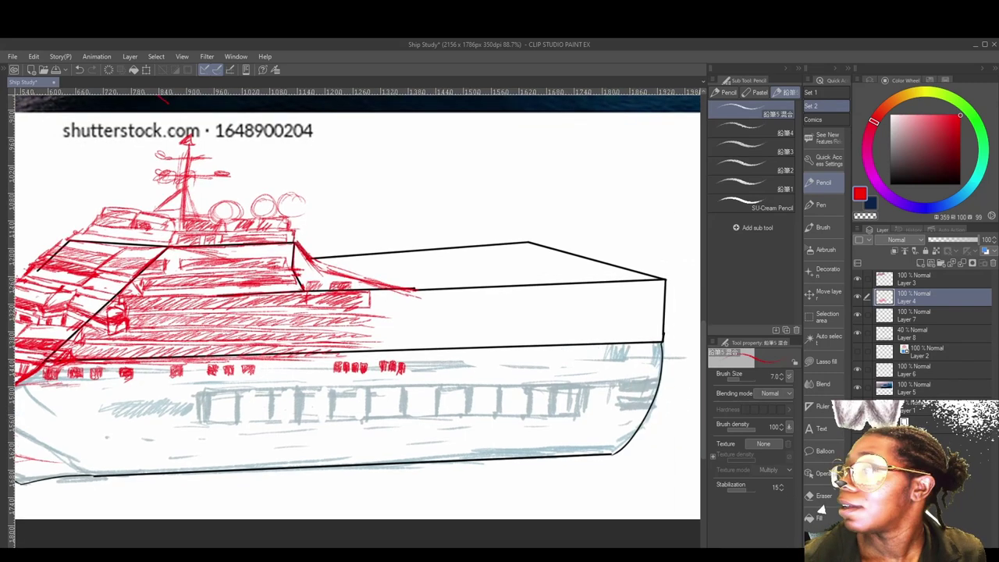
- Raise the pencil's brush size to 12 and sketch bolder groups of small red windows along the upper hull toward the stern
{"action": "key", "text": "]"}
{"action": "key", "text": "]"}
{"action": "key", "text": "]"}
{"action": "left_click_drag", "start_coordinate": [415, 362], "coordinate": [429, 372]}
{"action": "left_click_drag", "start_coordinate": [434, 363], "coordinate": [462, 373]}
{"action": "left_click_drag", "start_coordinate": [467, 363], "coordinate": [490, 373]}
{"action": "left_click_drag", "start_coordinate": [494, 364], "coordinate": [510, 375]}
{"action": "left_click_drag", "start_coordinate": [519, 369], "coordinate": [523, 374]}
{"action": "left_click_drag", "start_coordinate": [511, 371], "coordinate": [307, 364]}
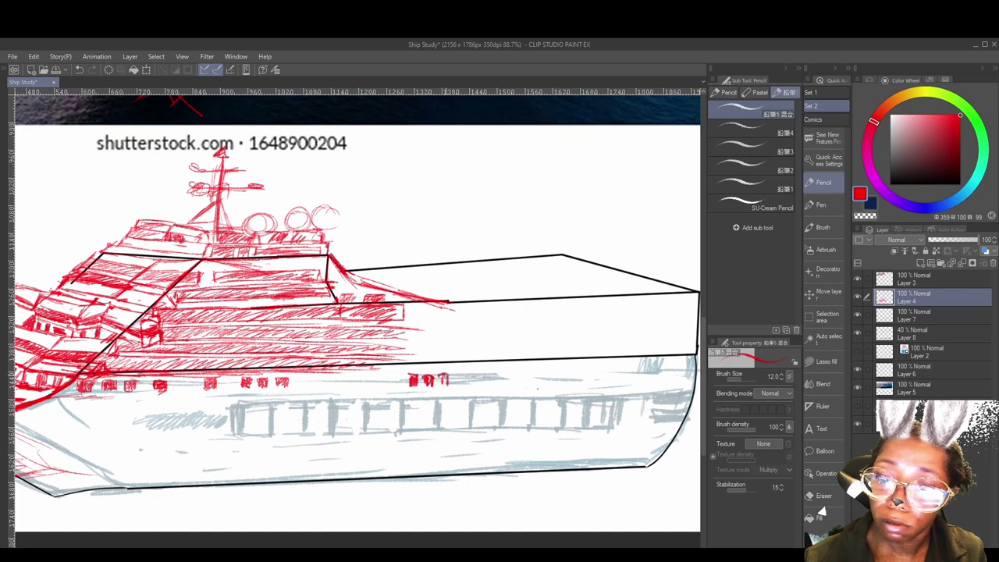
- Hatch the stern opening in red and outline the lifeboat bays from the stern forward over the teal guide sketch
{"action": "scroll", "coordinate": [432, 279], "scroll_direction": "down", "scroll_amount": 3}
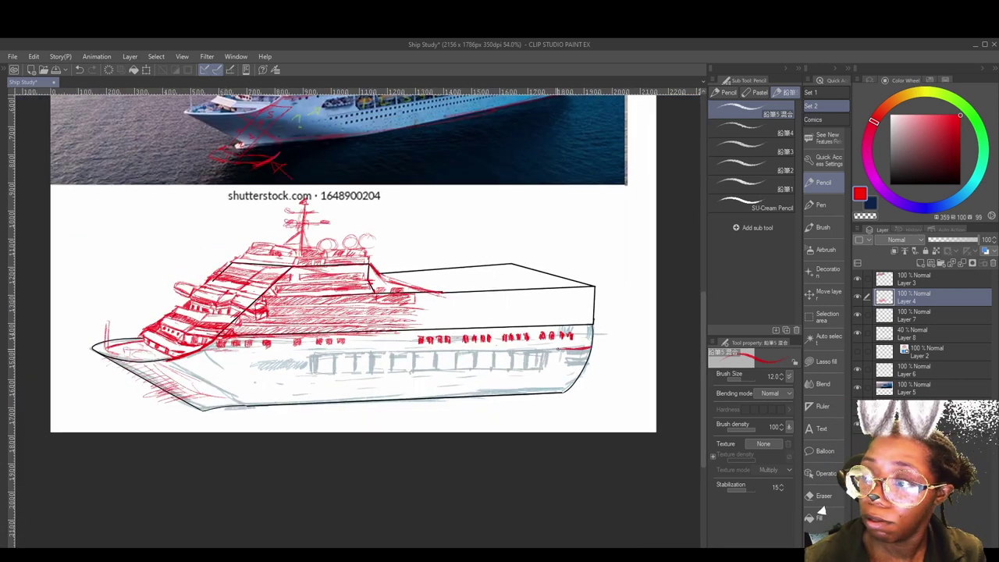
{"action": "left_click_drag", "start_coordinate": [504, 421], "coordinate": [577, 438]}
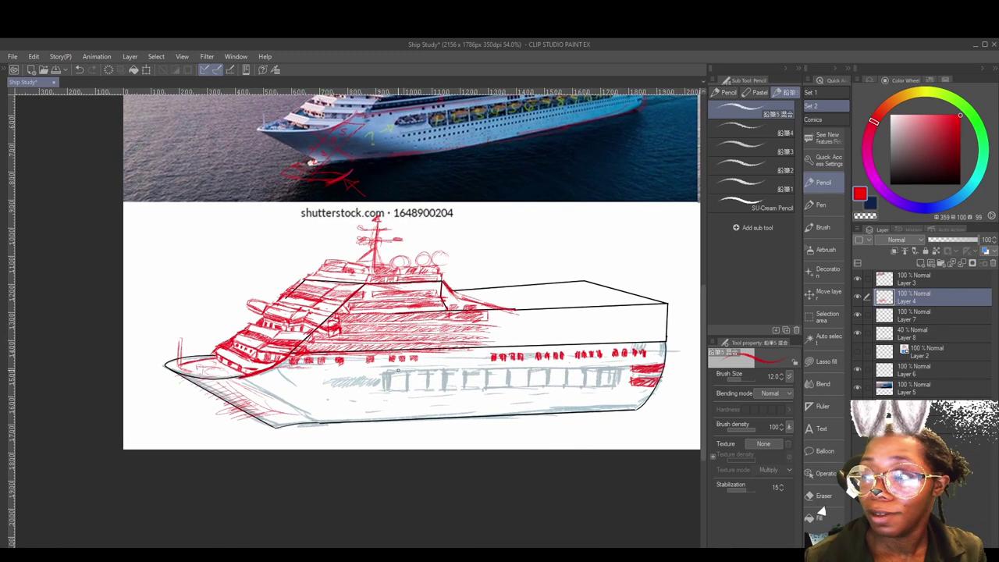
{"action": "mouse_move", "coordinate": [623, 369]}
{"action": "left_mouse_down"}
{"action": "mouse_move", "coordinate": [596, 370]}
{"action": "mouse_move", "coordinate": [621, 389]}
{"action": "left_mouse_up"}
{"action": "mouse_move", "coordinate": [578, 390]}
{"action": "left_mouse_down"}
{"action": "mouse_move", "coordinate": [613, 384]}
{"action": "mouse_move", "coordinate": [587, 380]}
{"action": "left_mouse_up"}
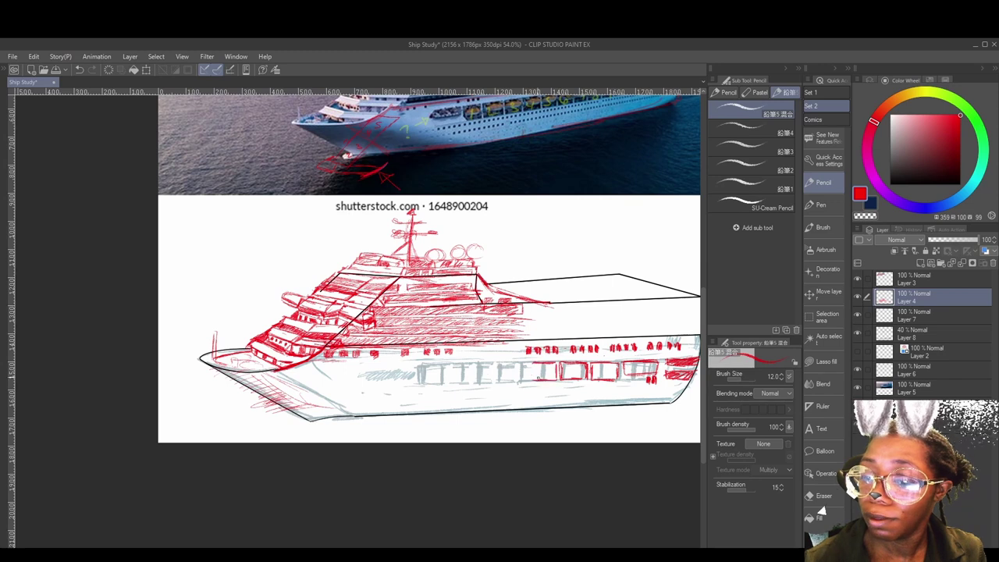
{"action": "left_click_drag", "start_coordinate": [500, 381], "coordinate": [528, 379]}
{"action": "mouse_move", "coordinate": [515, 373]}
{"action": "left_mouse_down"}
{"action": "mouse_move", "coordinate": [527, 395]}
{"action": "mouse_move", "coordinate": [490, 404]}
{"action": "mouse_move", "coordinate": [460, 394]}
{"action": "mouse_move", "coordinate": [493, 401]}
{"action": "left_mouse_up"}
{"action": "mouse_move", "coordinate": [456, 403]}
{"action": "left_mouse_down"}
{"action": "mouse_move", "coordinate": [482, 402]}
{"action": "mouse_move", "coordinate": [457, 419]}
{"action": "left_mouse_up"}
- Outline the tapered opening ahead of the lifeboat bays and sketch rounded lifeboats inside the forward bays in red
{"action": "scroll", "coordinate": [475, 398], "scroll_direction": "down", "scroll_amount": 3}
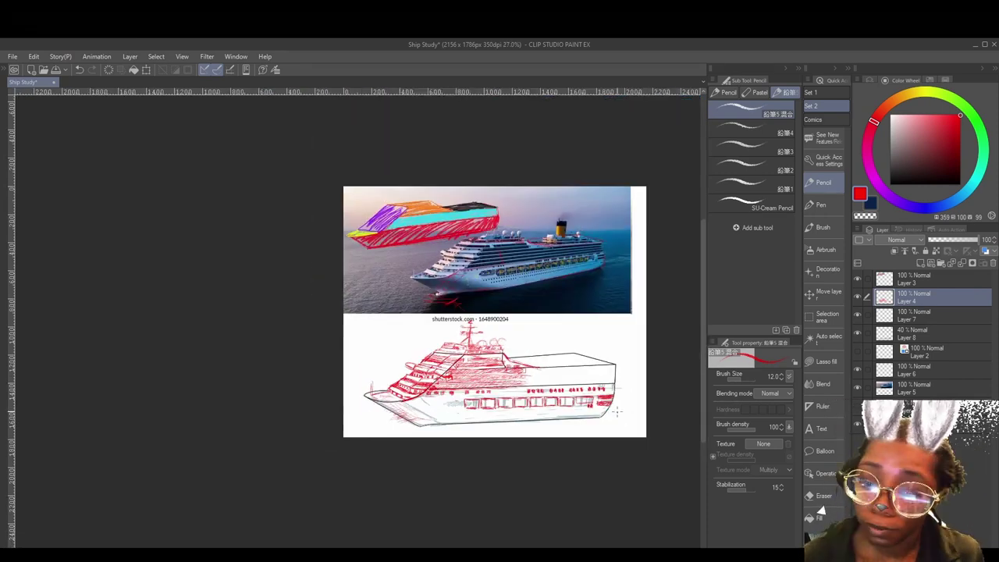
{"action": "scroll", "coordinate": [532, 421], "scroll_direction": "up", "scroll_amount": 4}
{"action": "mouse_move", "coordinate": [279, 370]}
{"action": "left_mouse_down"}
{"action": "mouse_move", "coordinate": [411, 386]}
{"action": "mouse_move", "coordinate": [288, 437]}
{"action": "mouse_move", "coordinate": [248, 431]}
{"action": "left_mouse_up"}
{"action": "left_click_drag", "start_coordinate": [248, 431], "coordinate": [365, 415]}
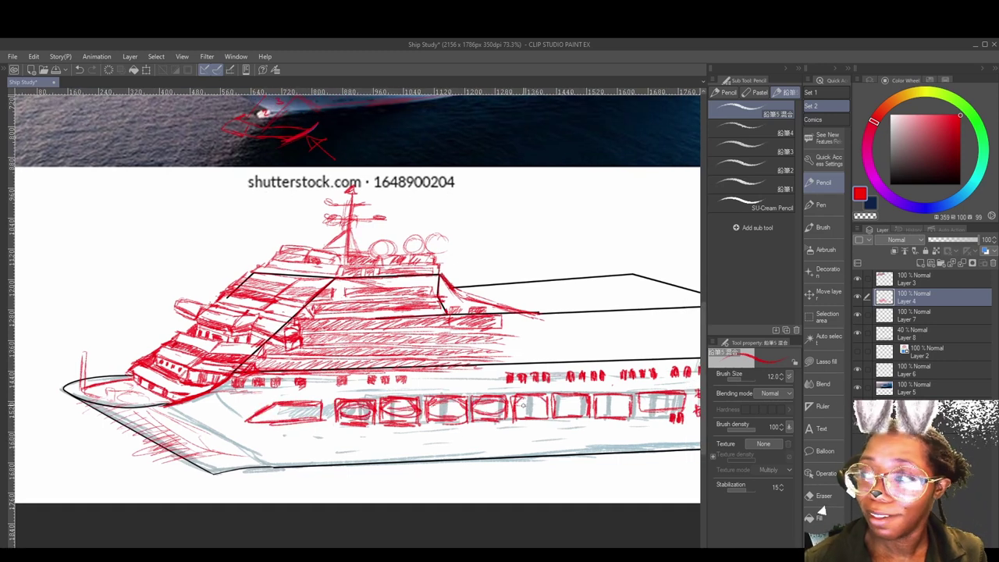
- Sketch red lifeboats and shading in the remaining bays toward the stern, and undo the last two strokes
{"action": "left_click_drag", "start_coordinate": [524, 406], "coordinate": [548, 413]}
{"action": "left_click_drag", "start_coordinate": [556, 403], "coordinate": [629, 412]}
{"action": "mouse_move", "coordinate": [655, 410]}
{"action": "left_mouse_down"}
{"action": "mouse_move", "coordinate": [568, 406]}
{"action": "mouse_move", "coordinate": [604, 411]}
{"action": "left_mouse_up"}
{"action": "mouse_move", "coordinate": [593, 412]}
{"action": "left_mouse_down"}
{"action": "mouse_move", "coordinate": [556, 414]}
{"action": "mouse_move", "coordinate": [607, 408]}
{"action": "left_mouse_up"}
{"action": "key", "text": "ctrl+z"}
{"action": "key", "text": "ctrl+z"}
- Draw long red deck bands along the superstructure's side back to the stern, undoing a stray stroke and raising the brush size to 25
{"action": "mouse_move", "coordinate": [526, 463]}
{"action": "left_mouse_down"}
{"action": "mouse_move", "coordinate": [582, 461]}
{"action": "mouse_move", "coordinate": [539, 504]}
{"action": "left_mouse_up"}
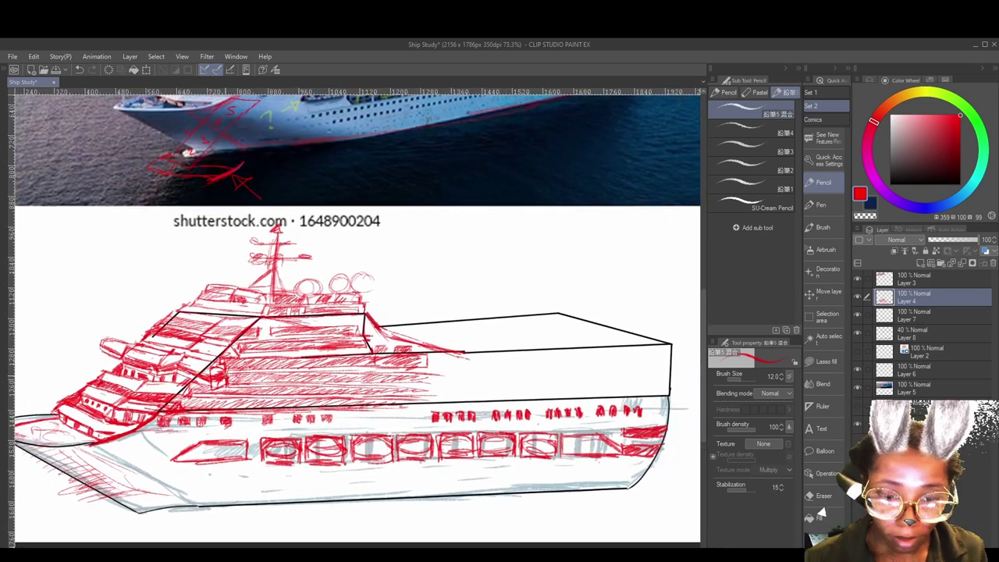
{"action": "left_click", "coordinate": [226, 376]}
{"action": "left_click_drag", "start_coordinate": [225, 383], "coordinate": [671, 377]}
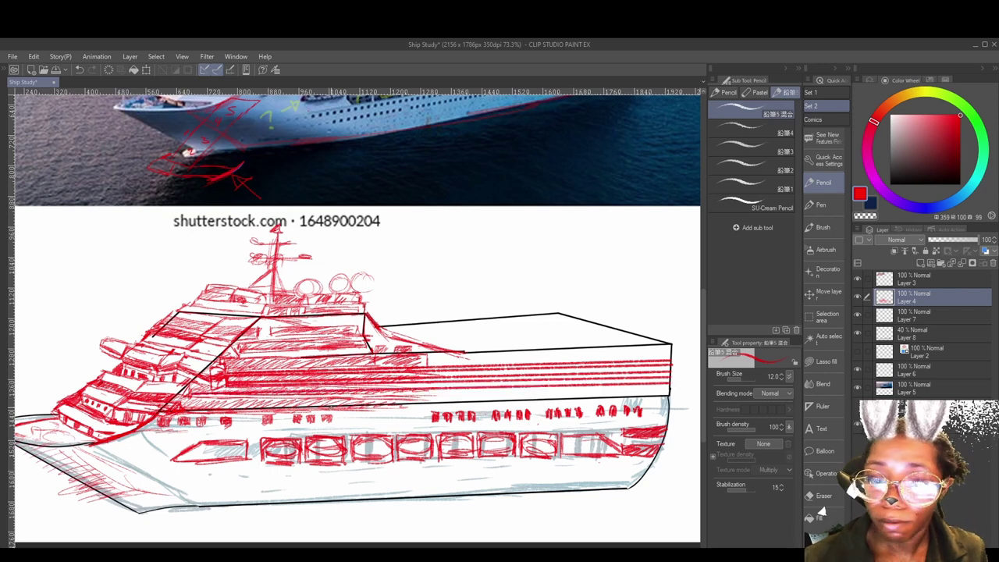
{"action": "left_click_drag", "start_coordinate": [195, 398], "coordinate": [671, 388]}
{"action": "mouse_move", "coordinate": [191, 403]}
{"action": "left_mouse_down"}
{"action": "mouse_move", "coordinate": [668, 399]}
{"action": "mouse_move", "coordinate": [326, 403]}
{"action": "mouse_move", "coordinate": [664, 391]}
{"action": "mouse_move", "coordinate": [500, 392]}
{"action": "mouse_move", "coordinate": [557, 364]}
{"action": "mouse_move", "coordinate": [256, 382]}
{"action": "mouse_move", "coordinate": [660, 385]}
{"action": "mouse_move", "coordinate": [190, 400]}
{"action": "mouse_move", "coordinate": [447, 395]}
{"action": "left_mouse_up"}
{"action": "key", "text": "ctrl+z"}
{"action": "key", "text": "]"}
{"action": "key", "text": "]"}
{"action": "key", "text": "]"}
{"action": "key", "text": "]"}
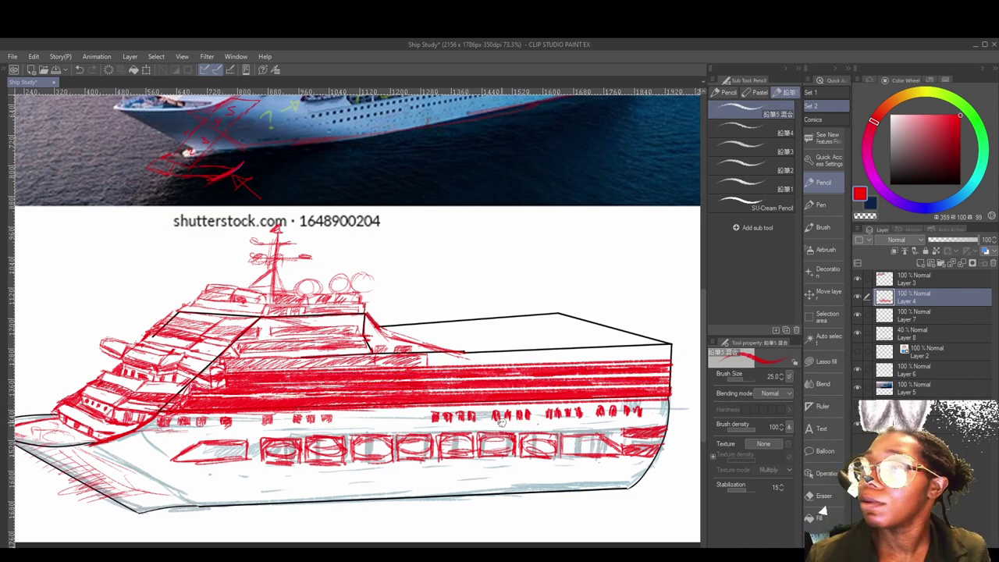
- Add a red deck band along the upper aft edge and draw the first red portholes below the lifeboat bays near the bow
{"action": "left_click_drag", "start_coordinate": [460, 357], "coordinate": [506, 355]}
{"action": "mouse_move", "coordinate": [483, 355]}
{"action": "left_mouse_down"}
{"action": "mouse_move", "coordinate": [360, 390]}
{"action": "mouse_move", "coordinate": [565, 383]}
{"action": "left_mouse_up"}
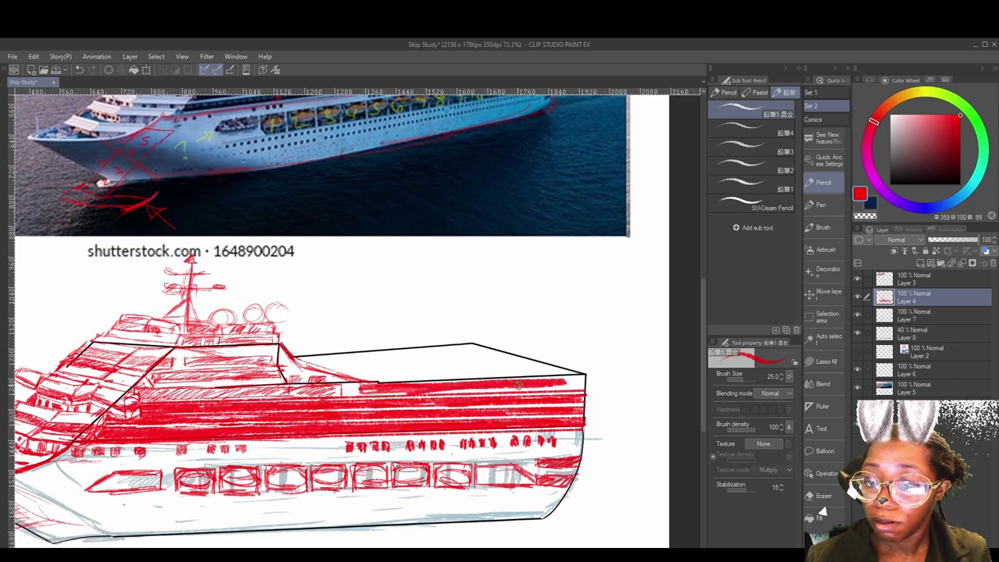
{"action": "left_click_drag", "start_coordinate": [483, 540], "coordinate": [619, 439]}
{"action": "left_click_drag", "start_coordinate": [251, 406], "coordinate": [290, 415]}
{"action": "mouse_move", "coordinate": [302, 406]}
{"action": "left_mouse_down"}
{"action": "mouse_move", "coordinate": [310, 415]}
{"action": "mouse_move", "coordinate": [310, 399]}
{"action": "left_mouse_up"}
- Lasso the red portholes, duplicate them and place the copy farther along the hull toward the stern
{"action": "left_click", "coordinate": [826, 316]}
{"action": "left_click", "coordinate": [309, 440]}
{"action": "left_click", "coordinate": [824, 294]}
{"action": "left_click_drag", "start_coordinate": [388, 411], "coordinate": [462, 411]}
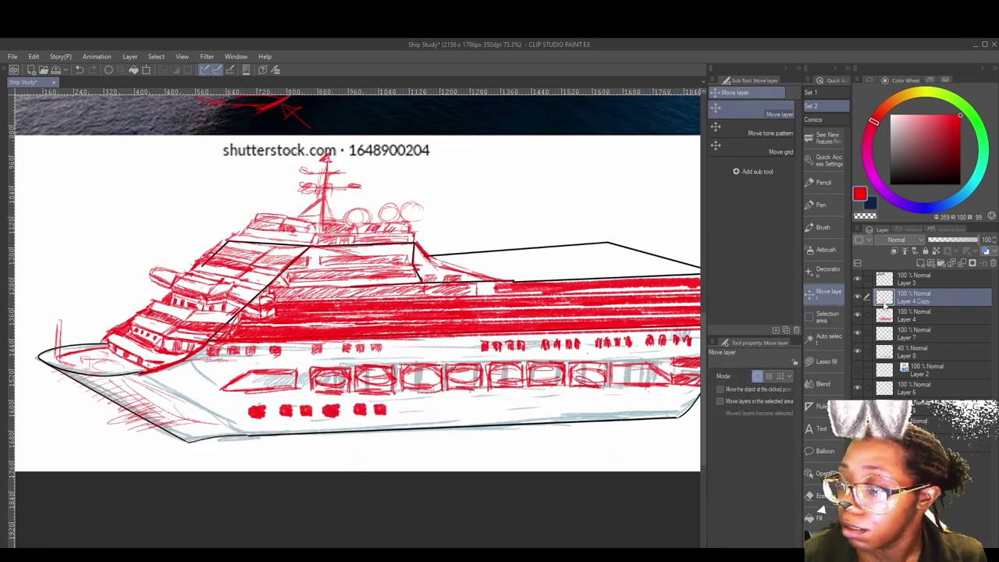
{"action": "key", "text": "ctrl+v"}
{"action": "right_click", "coordinate": [916, 297]}
{"action": "left_click_drag", "start_coordinate": [367, 412], "coordinate": [533, 412]}
- Paste more porthole copies to extend the row to the stern and merge the copied layers
{"action": "left_click", "coordinate": [853, 370]}
{"action": "key", "text": "ctrl+minus"}
{"action": "key", "text": "ctrl+v"}
{"action": "key", "text": "ctrl+v"}
{"action": "left_click", "coordinate": [961, 263]}
{"action": "left_click", "coordinate": [961, 263]}
{"action": "left_click", "coordinate": [961, 263]}
{"action": "left_click", "coordinate": [961, 263]}
- Select the porthole row on Layer 4 and transform it to a 65% scale, rotated -0.4, below the lifeboat bays
{"action": "left_click", "coordinate": [827, 316]}
{"action": "left_click", "coordinate": [929, 315]}
{"action": "left_click_drag", "start_coordinate": [243, 405], "coordinate": [247, 408]}
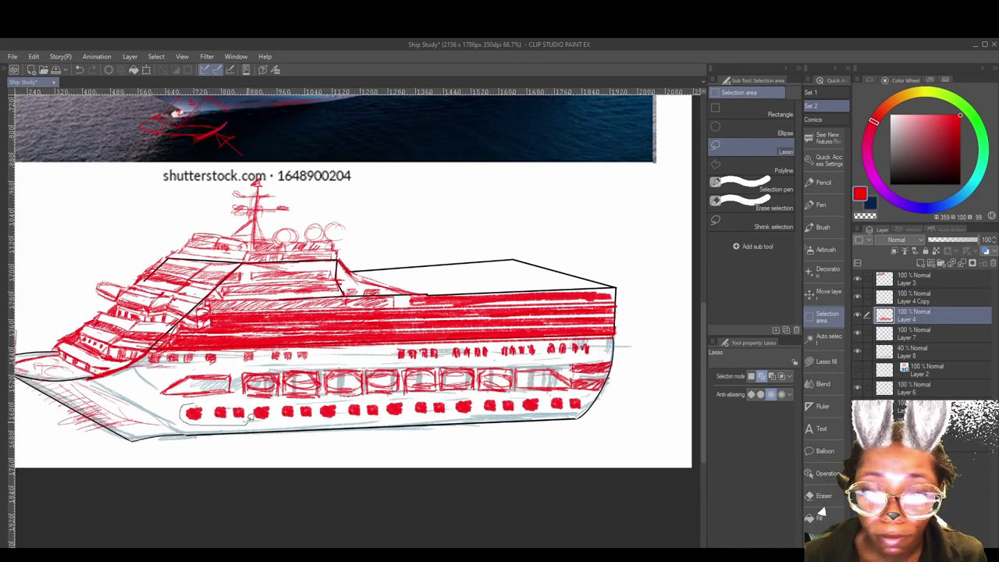
{"action": "left_click", "coordinate": [224, 444]}
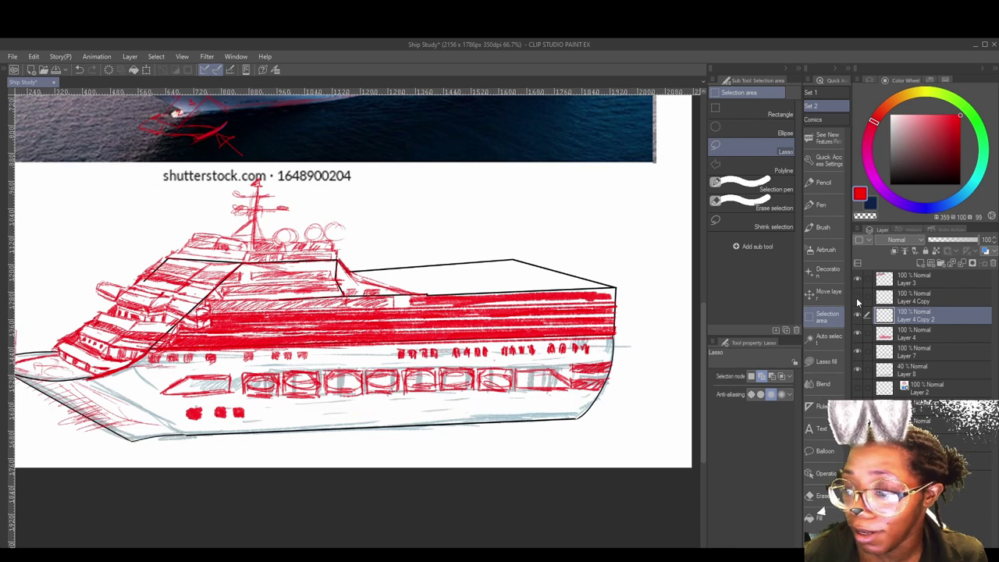
{"action": "left_click", "coordinate": [146, 69]}
{"action": "left_click_drag", "start_coordinate": [187, 400], "coordinate": [250, 402]}
{"action": "left_click_drag", "start_coordinate": [382, 412], "coordinate": [332, 407]}
{"action": "left_click_drag", "start_coordinate": [297, 442], "coordinate": [299, 444]}
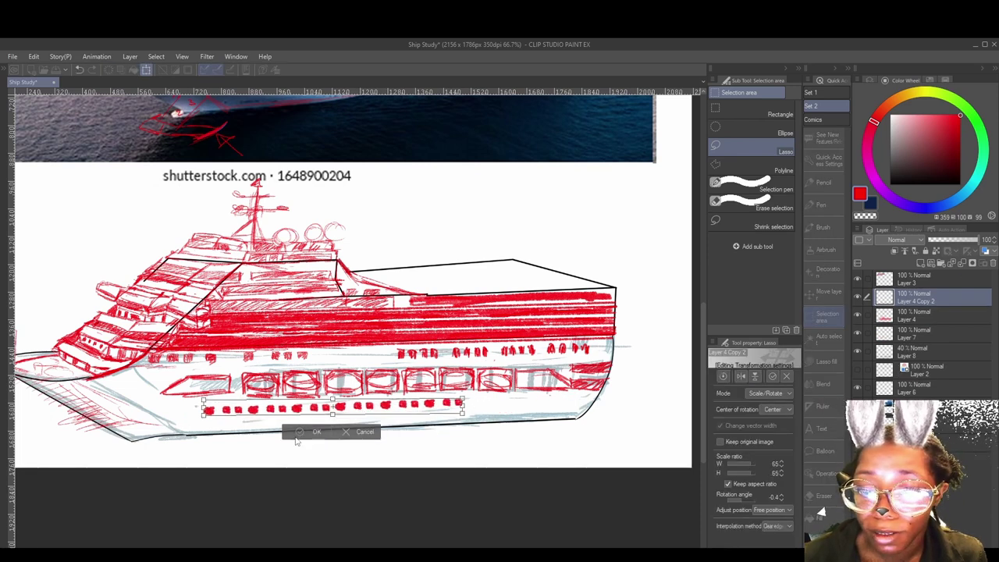
- Duplicate the reduced porthole row and place the copy in line behind it toward the stern
{"action": "mouse_move", "coordinate": [353, 409]}
{"action": "left_mouse_down"}
{"action": "mouse_move", "coordinate": [336, 406]}
{"action": "mouse_move", "coordinate": [563, 399]}
{"action": "left_mouse_up"}
{"action": "key", "text": "Return"}
{"action": "right_click", "coordinate": [948, 291]}
{"action": "left_click", "coordinate": [885, 370]}
{"action": "scroll", "coordinate": [499, 327], "scroll_direction": "down", "scroll_amount": 1}
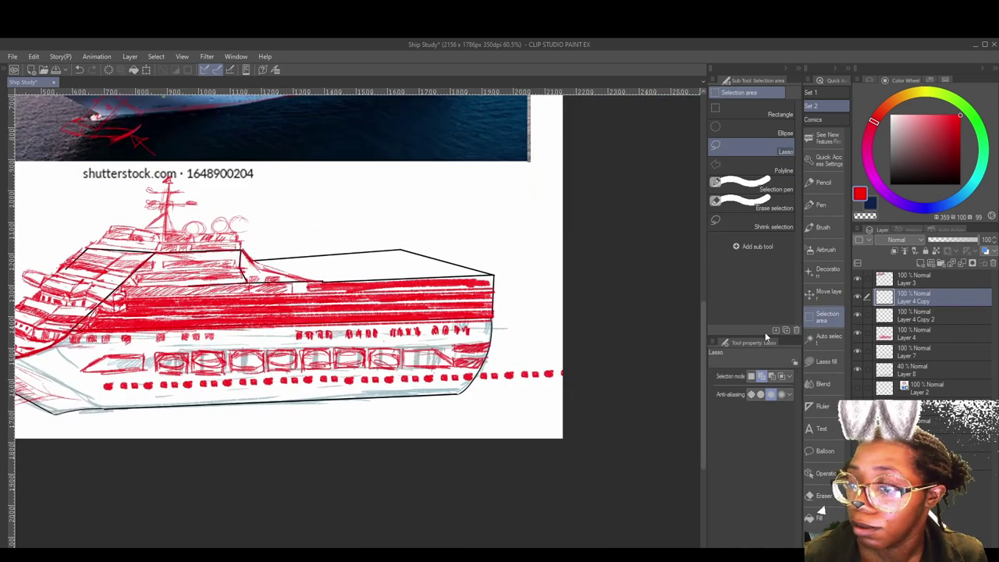
- Delete the portholes extending beyond the stern and merge the two porthole copy layers
{"action": "key", "text": "Delete"}
{"action": "mouse_move", "coordinate": [483, 373]}
{"action": "left_mouse_down"}
{"action": "mouse_move", "coordinate": [484, 389]}
{"action": "mouse_move", "coordinate": [483, 380]}
{"action": "left_mouse_up"}
{"action": "key", "text": "ctrl+d"}
{"action": "key", "text": "Delete"}
{"action": "key", "text": "ctrl+d"}
{"action": "scroll", "coordinate": [358, 320], "scroll_direction": "up", "scroll_amount": 1}
{"action": "scroll", "coordinate": [358, 320], "scroll_direction": "down", "scroll_amount": 1}
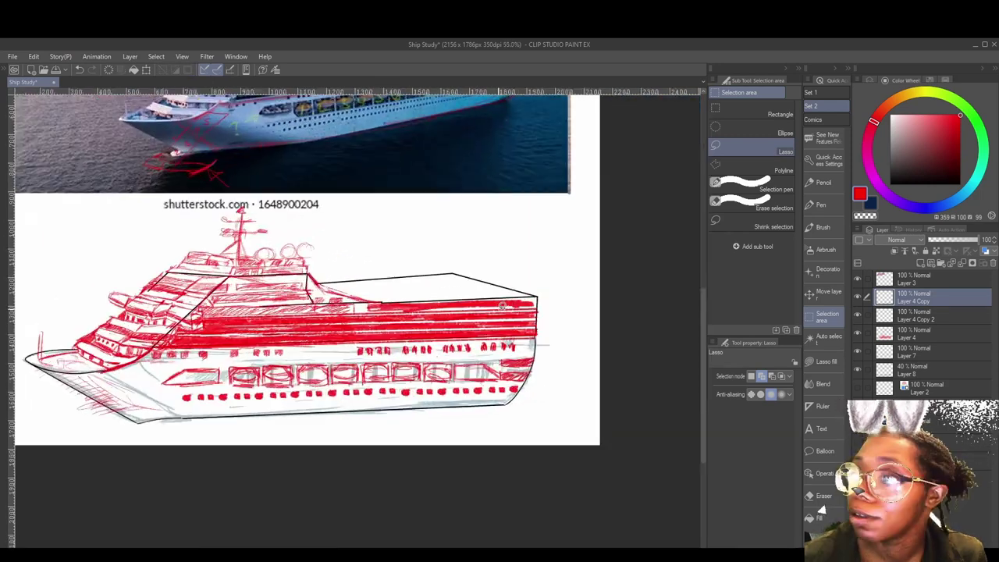
{"action": "scroll", "coordinate": [358, 320], "scroll_direction": "up", "scroll_amount": 1}
{"action": "left_click", "coordinate": [962, 263]}
{"action": "scroll", "coordinate": [417, 274], "scroll_direction": "down", "scroll_amount": 1}
{"action": "key", "text": "p"}
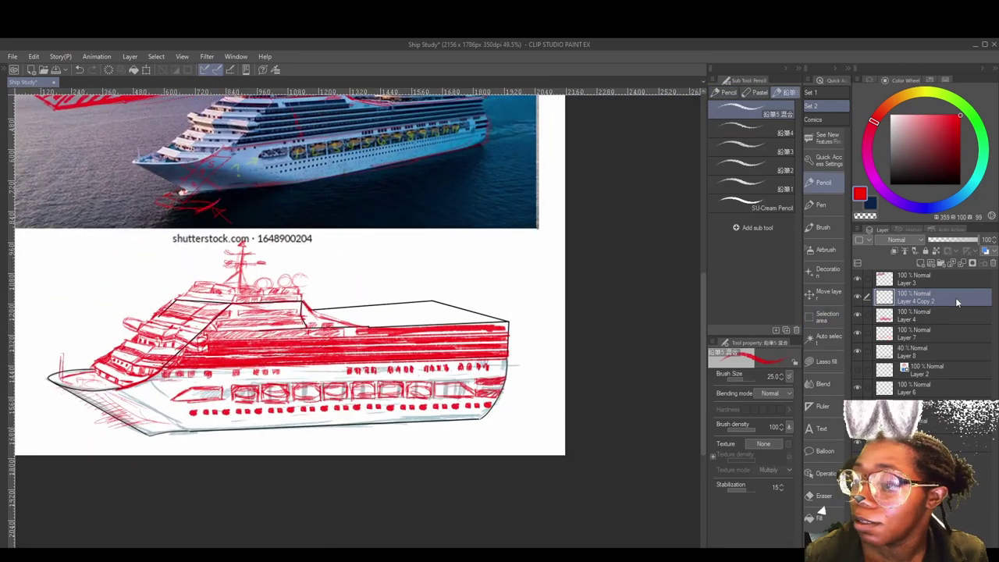
{"action": "key", "text": "ctrl+plus"}
{"action": "left_click_drag", "start_coordinate": [421, 269], "coordinate": [467, 318]}
{"action": "mouse_move", "coordinate": [441, 256]}
{"action": "left_mouse_down"}
{"action": "mouse_move", "coordinate": [493, 253]}
{"action": "mouse_move", "coordinate": [442, 260]}
{"action": "left_mouse_up"}
{"action": "left_click_drag", "start_coordinate": [439, 266], "coordinate": [441, 332]}
{"action": "left_click_drag", "start_coordinate": [497, 264], "coordinate": [495, 332]}
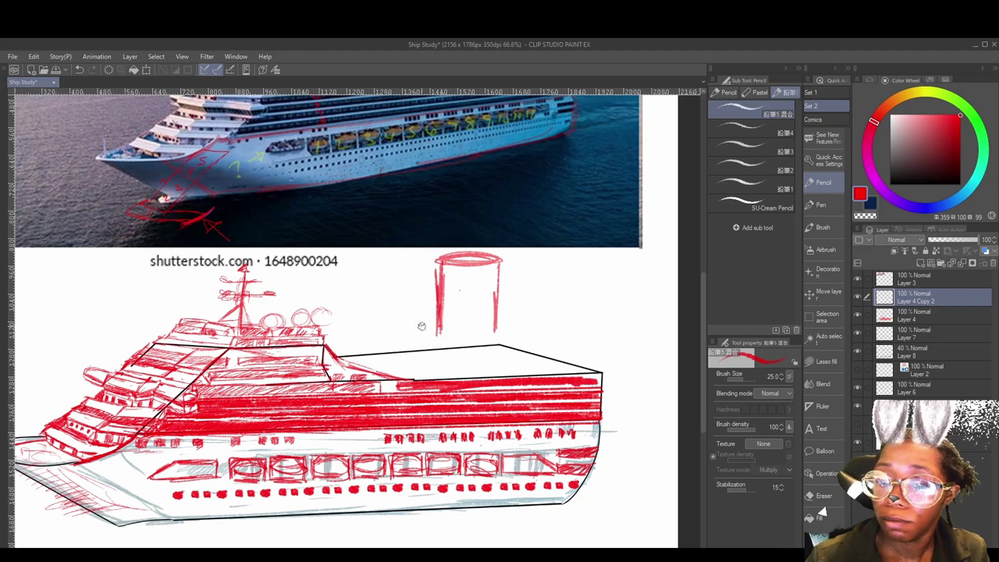
{"action": "left_click_drag", "start_coordinate": [404, 320], "coordinate": [439, 332]}
{"action": "left_click_drag", "start_coordinate": [420, 337], "coordinate": [478, 332]}
{"action": "key", "text": "ctrl+z"}
{"action": "key", "text": "ctrl+z"}
{"action": "key", "text": "ctrl+z"}
{"action": "key", "text": "ctrl+z"}
{"action": "key", "text": "ctrl+z"}
{"action": "key", "text": "ctrl+z"}
- Set the pencil's brush size to 15 and sketch red raised deck lines and hatching on the aft roof
{"action": "key", "text": "bracketleft"}
{"action": "key", "text": "bracketleft"}
{"action": "key", "text": "bracketleft"}
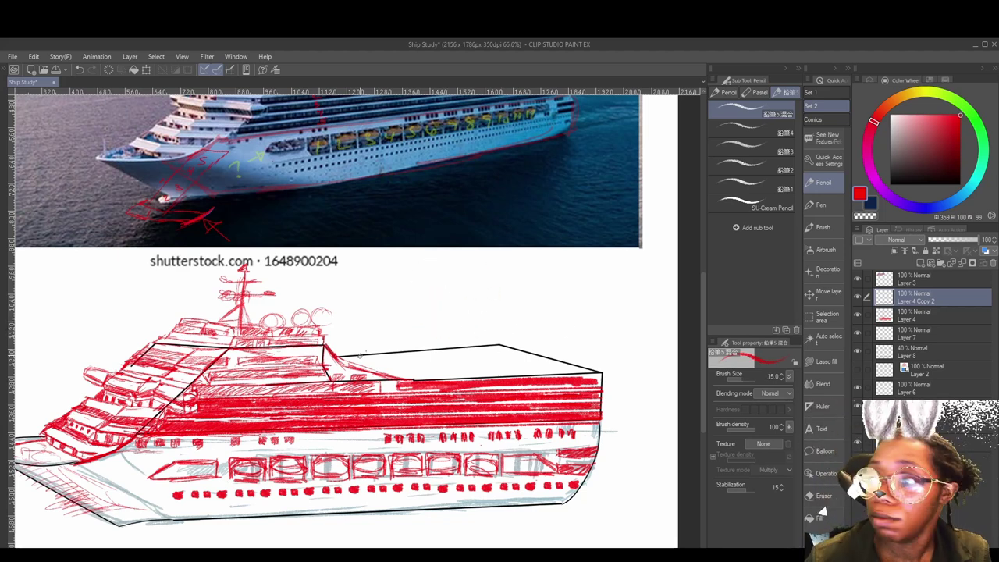
{"action": "mouse_move", "coordinate": [378, 328]}
{"action": "left_mouse_down"}
{"action": "mouse_move", "coordinate": [443, 344]}
{"action": "mouse_move", "coordinate": [535, 339]}
{"action": "left_mouse_up"}
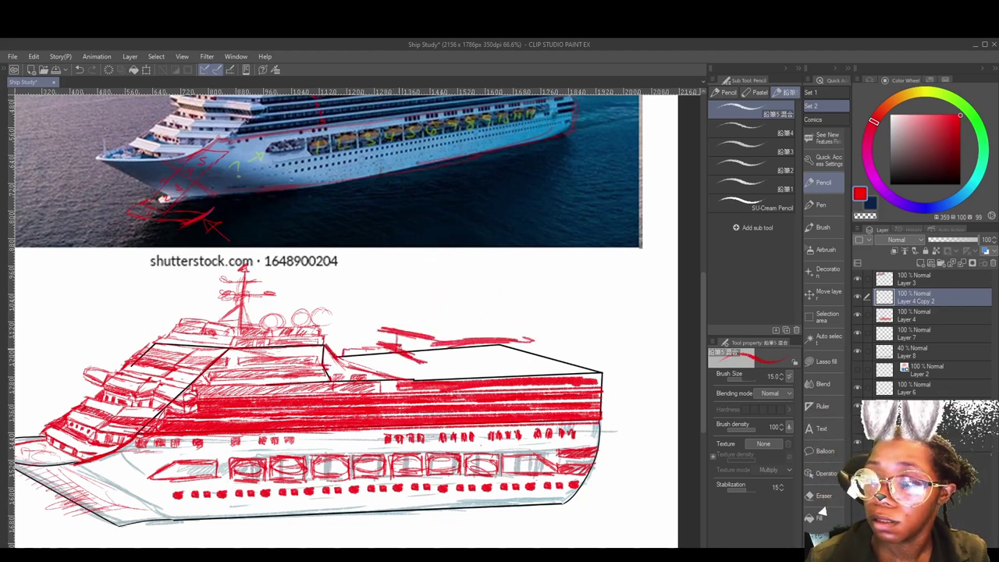
{"action": "left_click_drag", "start_coordinate": [406, 354], "coordinate": [423, 362]}
{"action": "mouse_move", "coordinate": [432, 364]}
{"action": "left_mouse_down"}
{"action": "mouse_move", "coordinate": [549, 351]}
{"action": "mouse_move", "coordinate": [432, 364]}
{"action": "left_mouse_up"}
{"action": "left_click_drag", "start_coordinate": [394, 331], "coordinate": [394, 364]}
{"action": "mouse_move", "coordinate": [348, 355]}
{"action": "left_mouse_down"}
{"action": "mouse_move", "coordinate": [395, 364]}
{"action": "mouse_move", "coordinate": [402, 375]}
{"action": "left_mouse_up"}
{"action": "left_click_drag", "start_coordinate": [369, 361], "coordinate": [407, 377]}
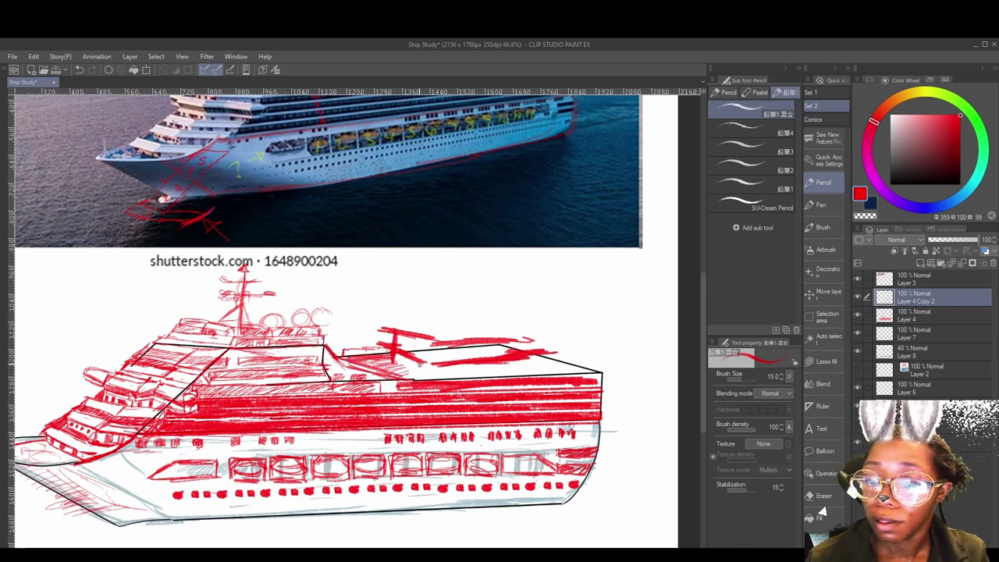
- Sketch a boxy deckhouse with posts and rails on the aft roof in red
{"action": "left_click_drag", "start_coordinate": [394, 337], "coordinate": [428, 343]}
{"action": "mouse_move", "coordinate": [423, 342]}
{"action": "left_mouse_down"}
{"action": "mouse_move", "coordinate": [394, 364]}
{"action": "mouse_move", "coordinate": [427, 372]}
{"action": "left_mouse_up"}
{"action": "mouse_move", "coordinate": [433, 339]}
{"action": "left_mouse_down"}
{"action": "mouse_move", "coordinate": [435, 370]}
{"action": "mouse_move", "coordinate": [462, 380]}
{"action": "left_mouse_up"}
{"action": "left_click_drag", "start_coordinate": [494, 363], "coordinate": [494, 377]}
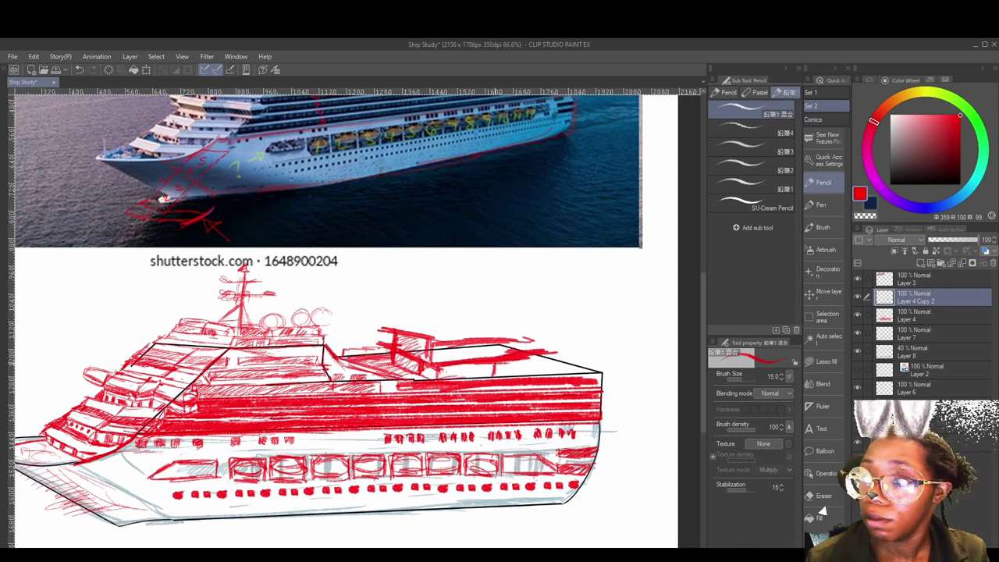
{"action": "left_click_drag", "start_coordinate": [548, 358], "coordinate": [559, 356]}
{"action": "left_click_drag", "start_coordinate": [532, 335], "coordinate": [532, 355]}
{"action": "left_click_drag", "start_coordinate": [433, 342], "coordinate": [558, 338]}
{"action": "mouse_move", "coordinate": [399, 330]}
{"action": "left_mouse_down"}
{"action": "mouse_move", "coordinate": [399, 313]}
{"action": "mouse_move", "coordinate": [433, 316]}
{"action": "left_mouse_up"}
{"action": "left_click_drag", "start_coordinate": [431, 316], "coordinate": [429, 337]}
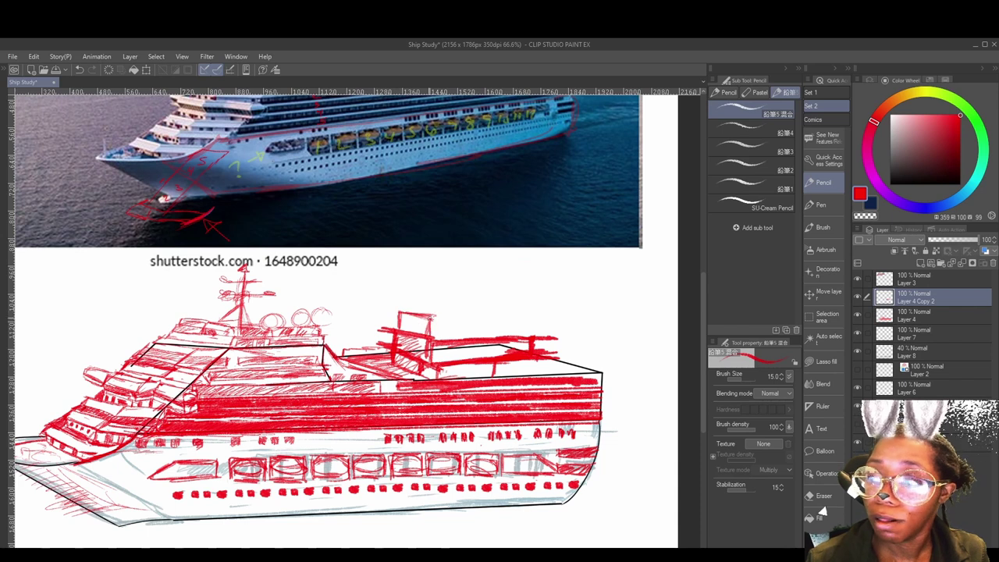
- Sketch a tall red funnel above the aft deckhouse, with a rounded dome on supports behind it
{"action": "left_click_drag", "start_coordinate": [447, 282], "coordinate": [504, 272]}
{"action": "left_click_drag", "start_coordinate": [499, 271], "coordinate": [499, 336]}
{"action": "left_click_drag", "start_coordinate": [449, 252], "coordinate": [496, 249]}
{"action": "left_click_drag", "start_coordinate": [497, 270], "coordinate": [499, 320]}
{"action": "left_click_drag", "start_coordinate": [500, 321], "coordinate": [542, 315]}
{"action": "mouse_move", "coordinate": [504, 321]}
{"action": "left_mouse_down"}
{"action": "mouse_move", "coordinate": [566, 315]}
{"action": "mouse_move", "coordinate": [546, 327]}
{"action": "left_mouse_up"}
{"action": "mouse_move", "coordinate": [603, 488]}
{"action": "left_mouse_down"}
{"action": "mouse_move", "coordinate": [568, 465]}
{"action": "mouse_move", "coordinate": [608, 510]}
{"action": "left_mouse_up"}
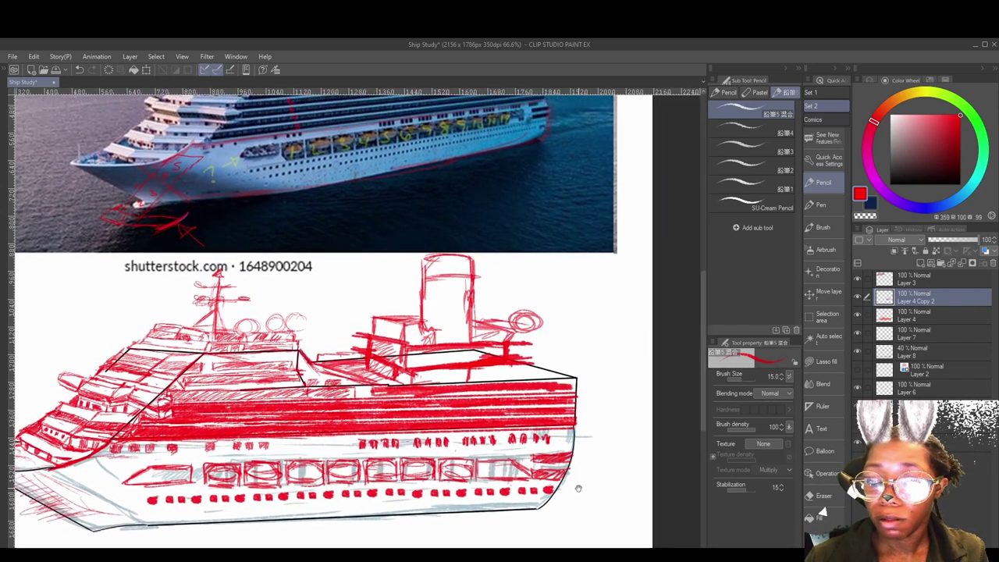
- Lasso the funnel and deckhouse, scale them down and reposition them on the aft roof
{"action": "key", "text": "m"}
{"action": "mouse_move", "coordinate": [521, 254]}
{"action": "left_mouse_down"}
{"action": "mouse_move", "coordinate": [432, 245]}
{"action": "mouse_move", "coordinate": [507, 248]}
{"action": "left_mouse_up"}
{"action": "key", "text": "ctrl+t"}
{"action": "left_click_drag", "start_coordinate": [500, 239], "coordinate": [493, 272]}
{"action": "left_click_drag", "start_coordinate": [500, 328], "coordinate": [481, 313]}
{"action": "key", "text": "Return"}
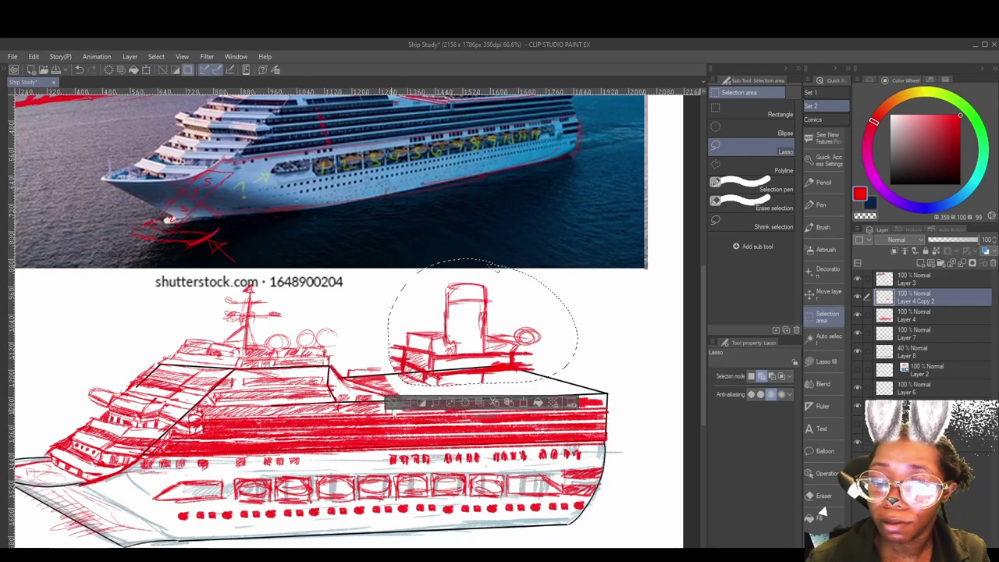
{"action": "key", "text": "ctrl+d"}
- Sketch the aft roof's red edges to the stern and add deck lines and shading beneath the funnel deckhouse
{"action": "key", "text": "p"}
{"action": "mouse_move", "coordinate": [405, 393]}
{"action": "left_mouse_down"}
{"action": "mouse_move", "coordinate": [539, 368]}
{"action": "mouse_move", "coordinate": [593, 381]}
{"action": "left_mouse_up"}
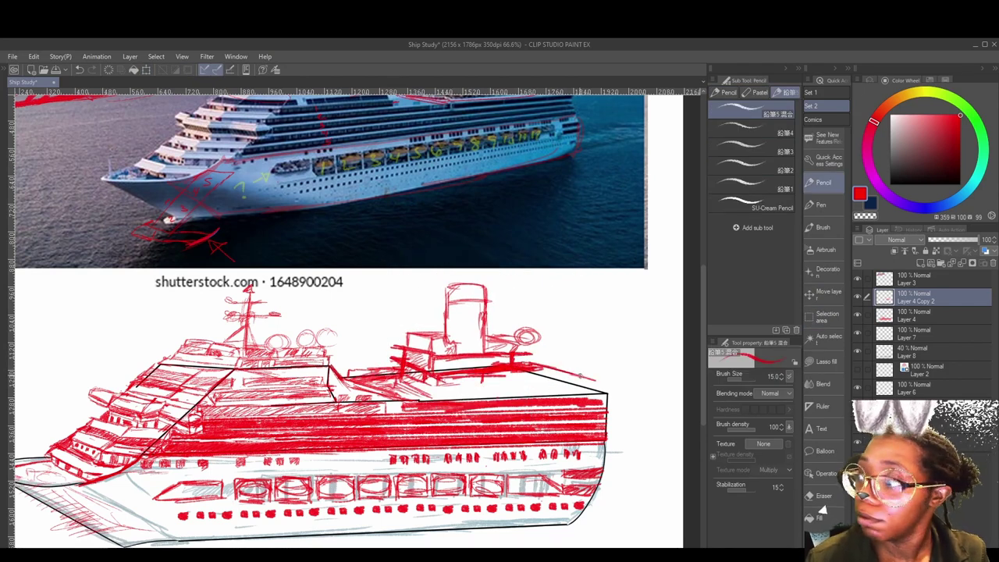
{"action": "left_click_drag", "start_coordinate": [535, 369], "coordinate": [601, 385]}
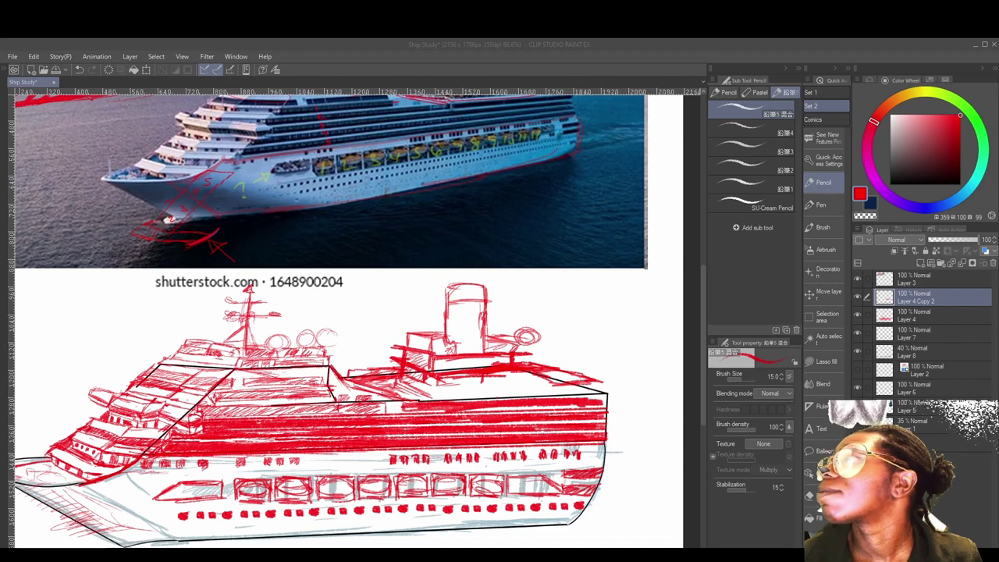
{"action": "left_click_drag", "start_coordinate": [573, 382], "coordinate": [600, 391]}
{"action": "mouse_move", "coordinate": [567, 390]}
{"action": "left_mouse_down"}
{"action": "mouse_move", "coordinate": [611, 378]}
{"action": "mouse_move", "coordinate": [587, 398]}
{"action": "left_mouse_up"}
{"action": "mouse_move", "coordinate": [585, 394]}
{"action": "left_mouse_down"}
{"action": "mouse_move", "coordinate": [395, 401]}
{"action": "mouse_move", "coordinate": [568, 392]}
{"action": "left_mouse_up"}
{"action": "mouse_move", "coordinate": [426, 381]}
{"action": "left_mouse_down"}
{"action": "mouse_move", "coordinate": [454, 376]}
{"action": "mouse_move", "coordinate": [485, 393]}
{"action": "left_mouse_up"}
{"action": "mouse_move", "coordinate": [455, 364]}
{"action": "left_mouse_down"}
{"action": "mouse_move", "coordinate": [549, 355]}
{"action": "mouse_move", "coordinate": [537, 353]}
{"action": "left_mouse_up"}
{"action": "left_click_drag", "start_coordinate": [485, 377], "coordinate": [546, 371]}
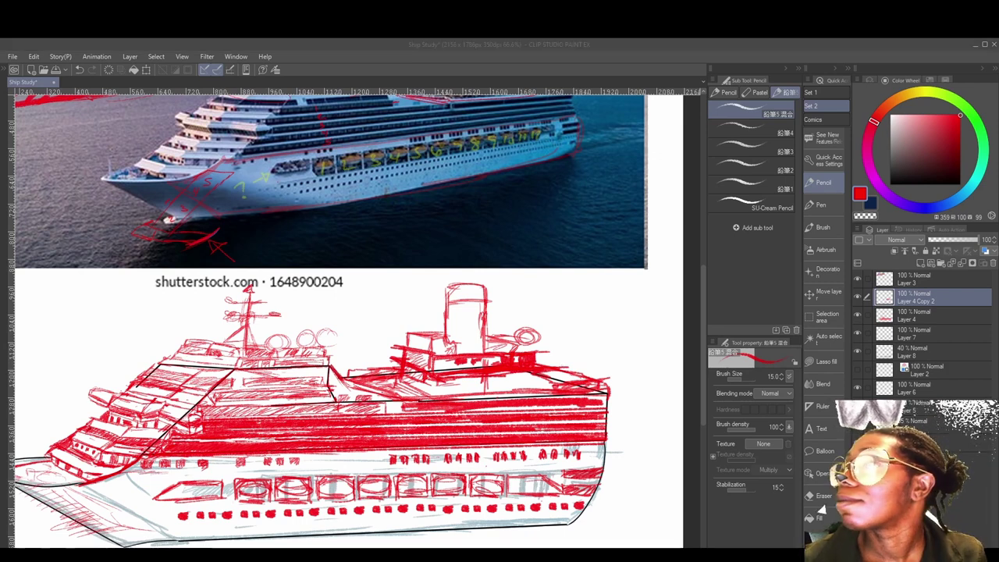
- Darken the aft deck and stern corner, add masts around the dome, and hatch the funnel top with rising smoke
{"action": "left_click_drag", "start_coordinate": [579, 405], "coordinate": [610, 396]}
{"action": "mouse_move", "coordinate": [600, 391]}
{"action": "left_mouse_down"}
{"action": "mouse_move", "coordinate": [438, 396]}
{"action": "mouse_move", "coordinate": [483, 388]}
{"action": "left_mouse_up"}
{"action": "left_click_drag", "start_coordinate": [440, 393], "coordinate": [545, 374]}
{"action": "mouse_move", "coordinate": [549, 363]}
{"action": "left_mouse_down"}
{"action": "mouse_move", "coordinate": [577, 314]}
{"action": "mouse_move", "coordinate": [549, 367]}
{"action": "left_mouse_up"}
{"action": "mouse_move", "coordinate": [521, 287]}
{"action": "left_mouse_down"}
{"action": "mouse_move", "coordinate": [521, 335]}
{"action": "mouse_move", "coordinate": [549, 337]}
{"action": "mouse_move", "coordinate": [548, 316]}
{"action": "left_mouse_up"}
{"action": "left_click_drag", "start_coordinate": [503, 340], "coordinate": [543, 314]}
{"action": "left_click_drag", "start_coordinate": [443, 306], "coordinate": [485, 282]}
{"action": "left_click_drag", "start_coordinate": [453, 286], "coordinate": [449, 270]}
{"action": "scroll", "coordinate": [473, 293], "scroll_direction": "down", "scroll_amount": 2}
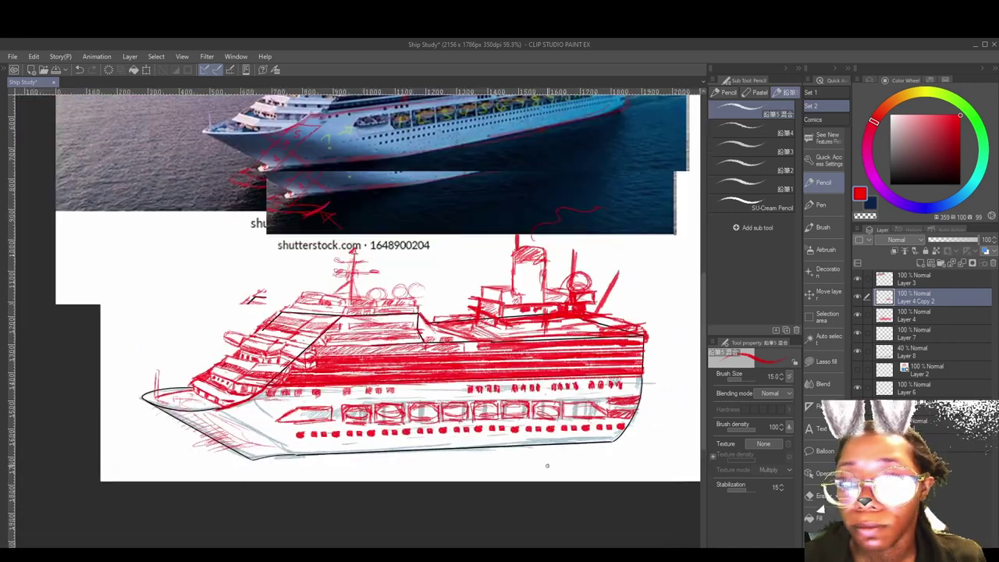
- Merge Layer 4 Copy 2 into Layer 4 and lower the merged layer's opacity to 79%
{"action": "key", "text": "ctrl+plus"}
{"action": "key", "text": "ctrl+plus"}
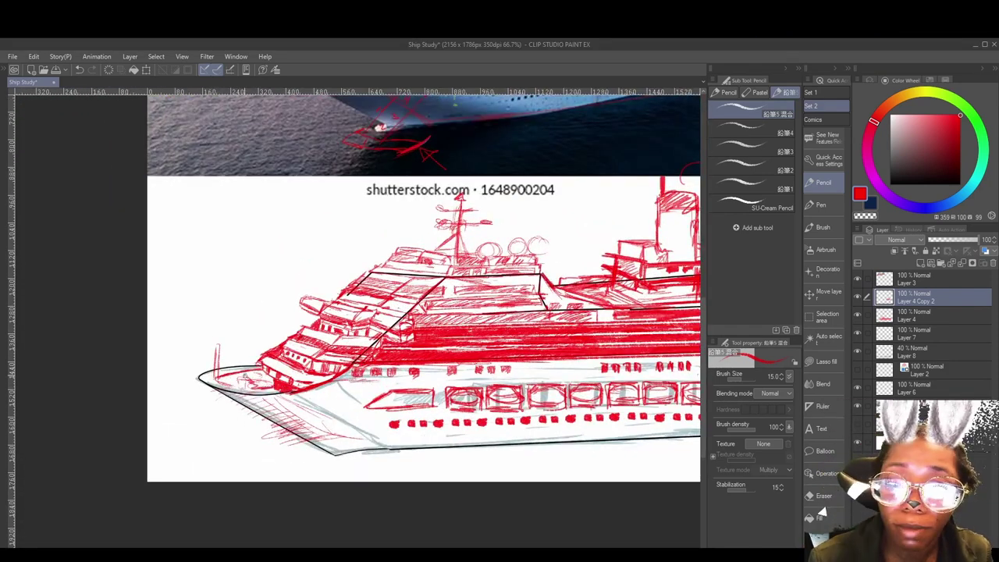
{"action": "key", "text": "ctrl+minus"}
{"action": "key", "text": "ctrl+minus"}
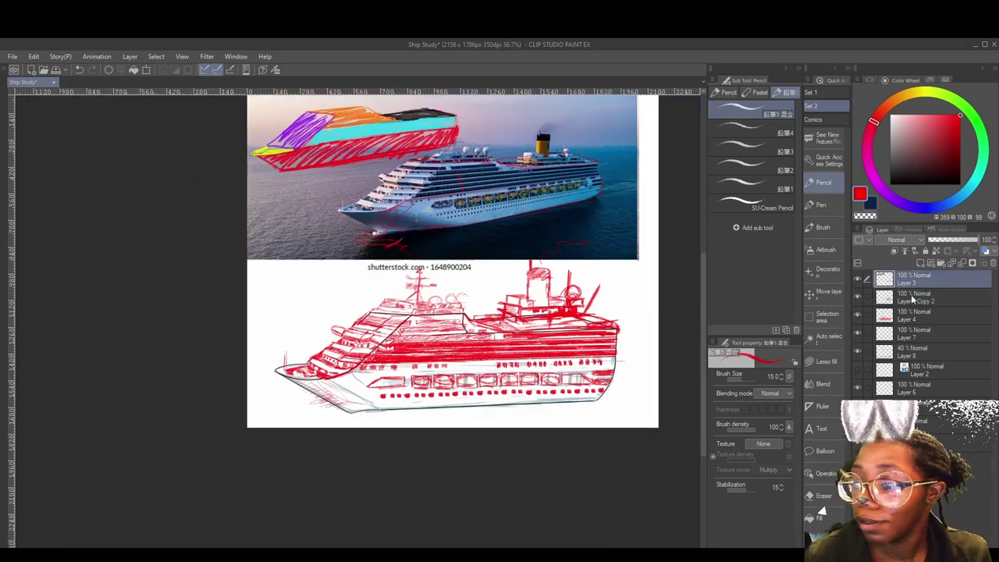
{"action": "key", "text": "ctrl+z"}
{"action": "key", "text": "ctrl+minus"}
{"action": "mouse_move", "coordinate": [965, 239]}
{"action": "left_mouse_down"}
{"action": "mouse_move", "coordinate": [949, 238]}
{"action": "mouse_move", "coordinate": [968, 240]}
{"action": "left_mouse_up"}
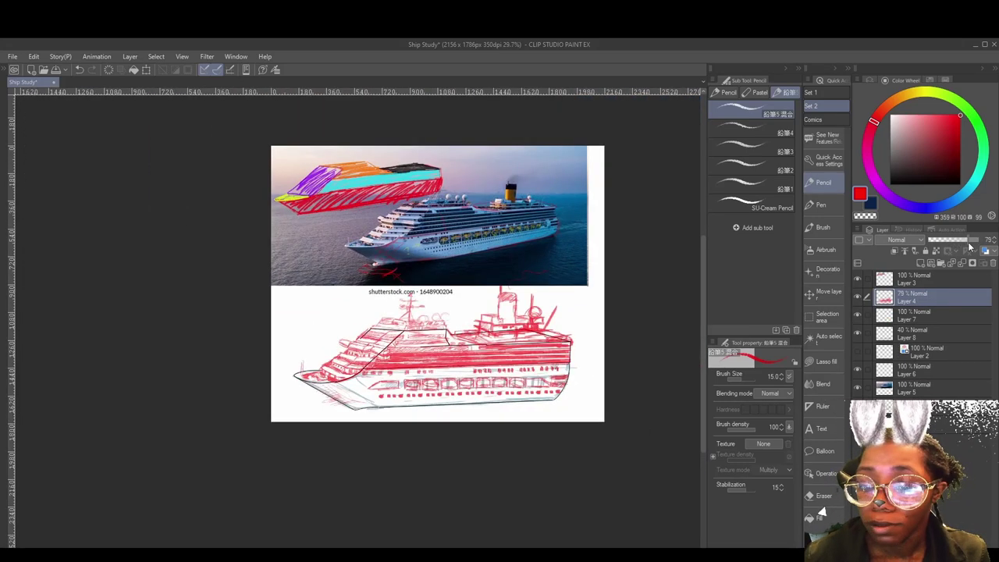
{"action": "scroll", "coordinate": [517, 286], "scroll_direction": "down", "scroll_amount": 1}
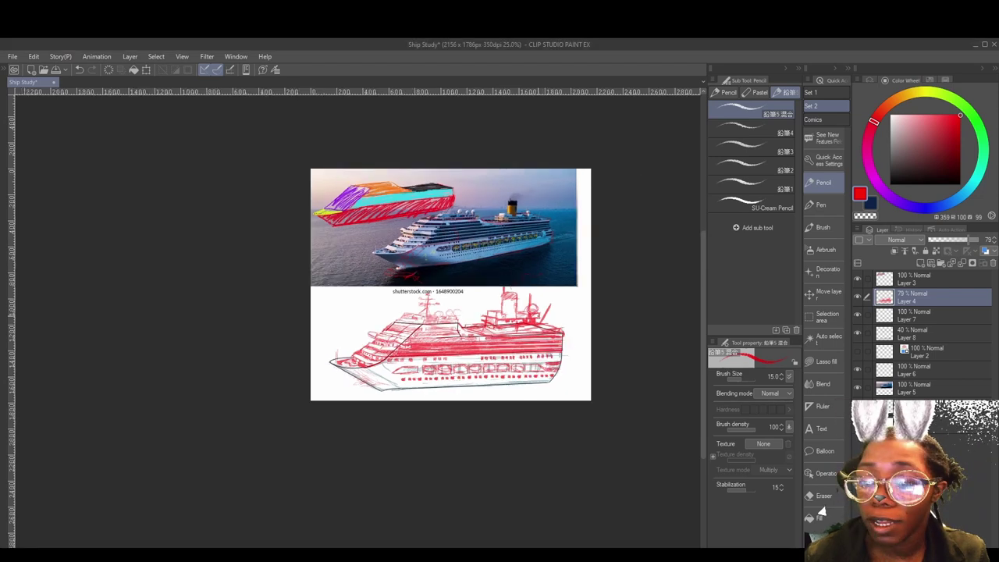
{"action": "scroll", "coordinate": [537, 312], "scroll_direction": "up", "scroll_amount": 2}
{"action": "scroll", "coordinate": [453, 387], "scroll_direction": "up", "scroll_amount": 2}
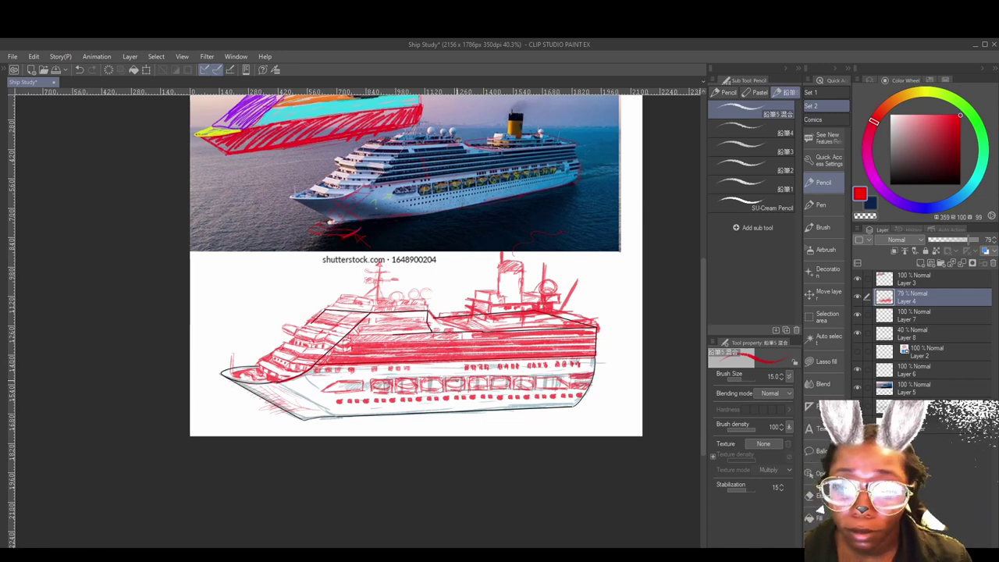
{"action": "scroll", "coordinate": [457, 381], "scroll_direction": "up", "scroll_amount": 2}
{"action": "scroll", "coordinate": [468, 386], "scroll_direction": "down", "scroll_amount": 3}
{"action": "scroll", "coordinate": [489, 280], "scroll_direction": "up", "scroll_amount": 1}
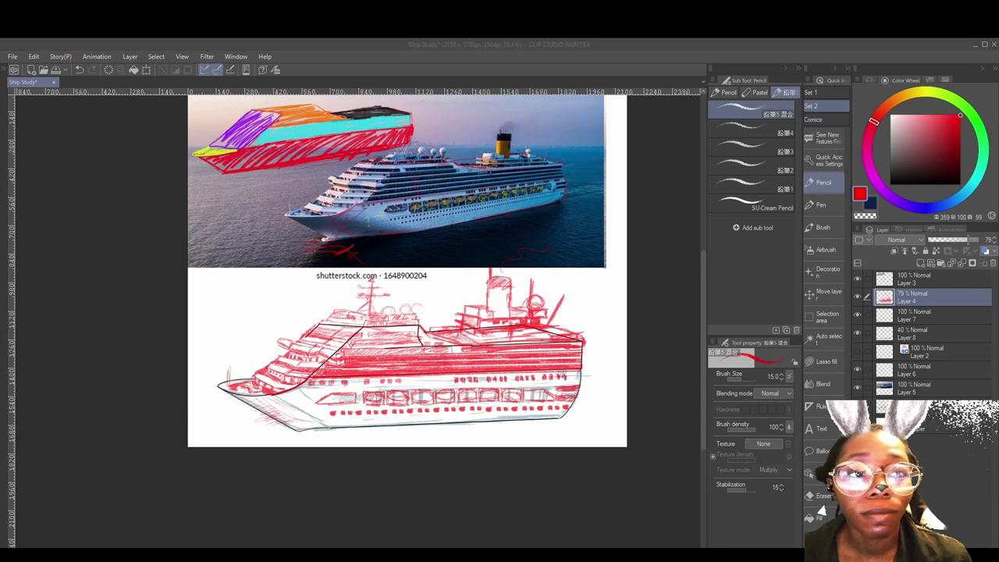
{"action": "scroll", "coordinate": [402, 372], "scroll_direction": "up", "scroll_amount": 1}
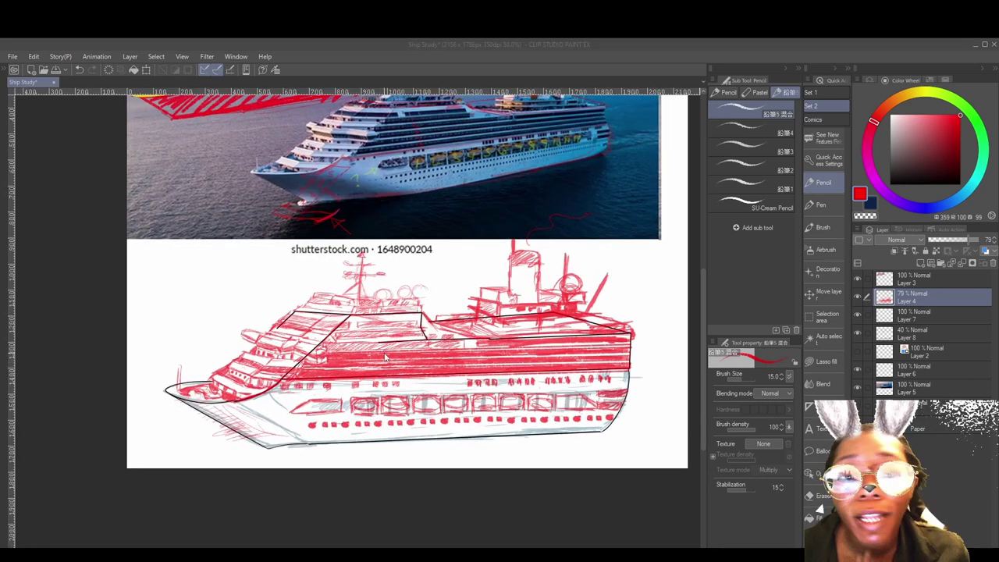
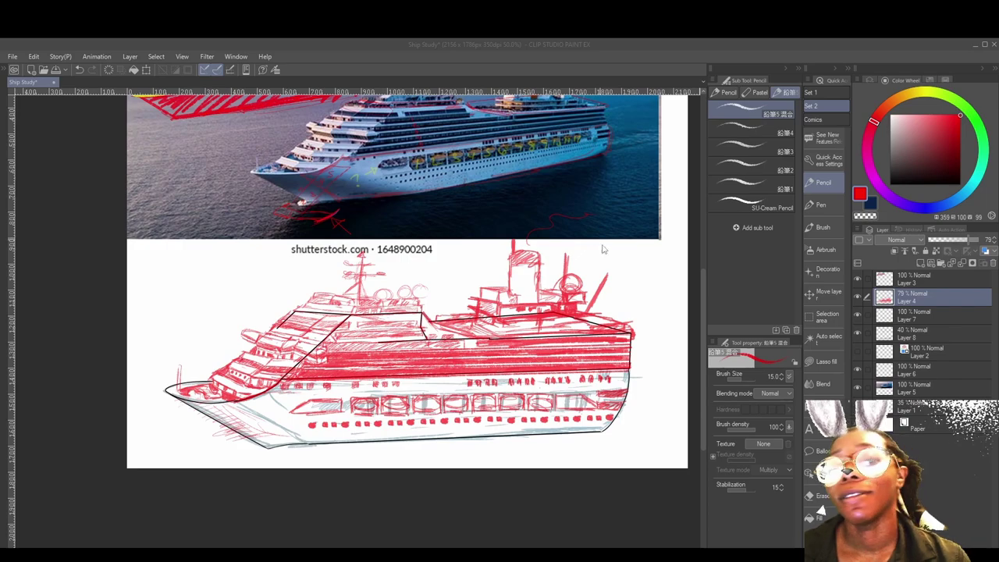
- Choose the G-pen, lower Layer 4's opacity to 39% and make Layer 7 active for inking the bow
{"action": "scroll", "coordinate": [454, 455], "scroll_direction": "up", "scroll_amount": 3}
{"action": "scroll", "coordinate": [437, 390], "scroll_direction": "down", "scroll_amount": 1}
{"action": "left_click", "coordinate": [829, 204]}
{"action": "scroll", "coordinate": [352, 347], "scroll_direction": "down", "scroll_amount": 4}
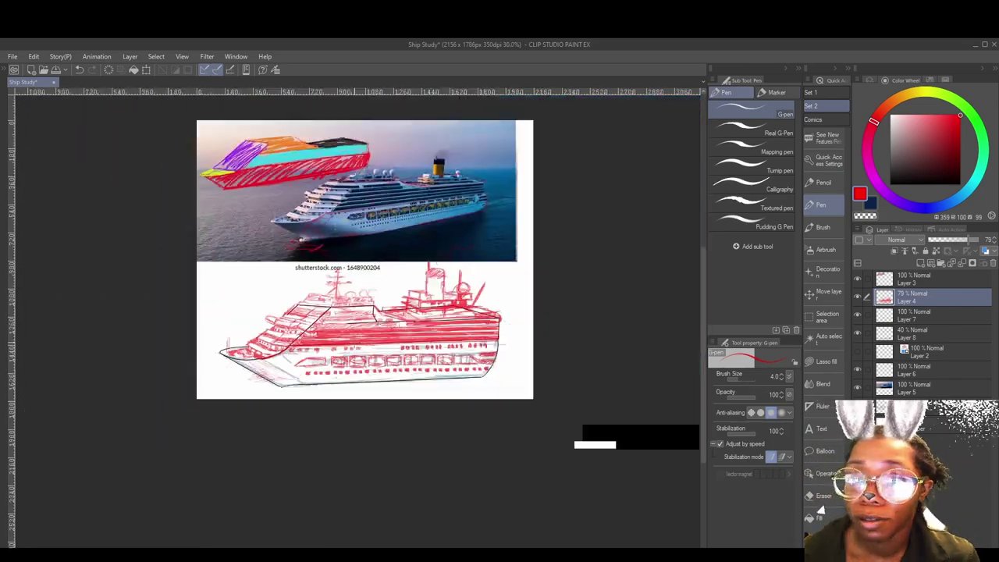
{"action": "scroll", "coordinate": [562, 437], "scroll_direction": "up", "scroll_amount": 1}
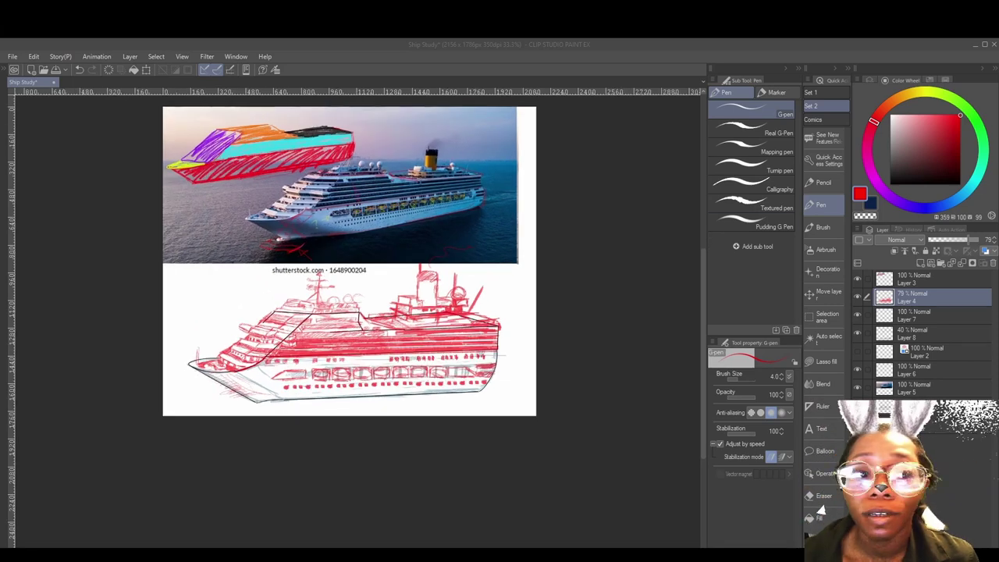
{"action": "scroll", "coordinate": [265, 335], "scroll_direction": "up", "scroll_amount": 3}
{"action": "left_click", "coordinate": [947, 240]}
{"action": "scroll", "coordinate": [359, 320], "scroll_direction": "left", "scroll_amount": 2}
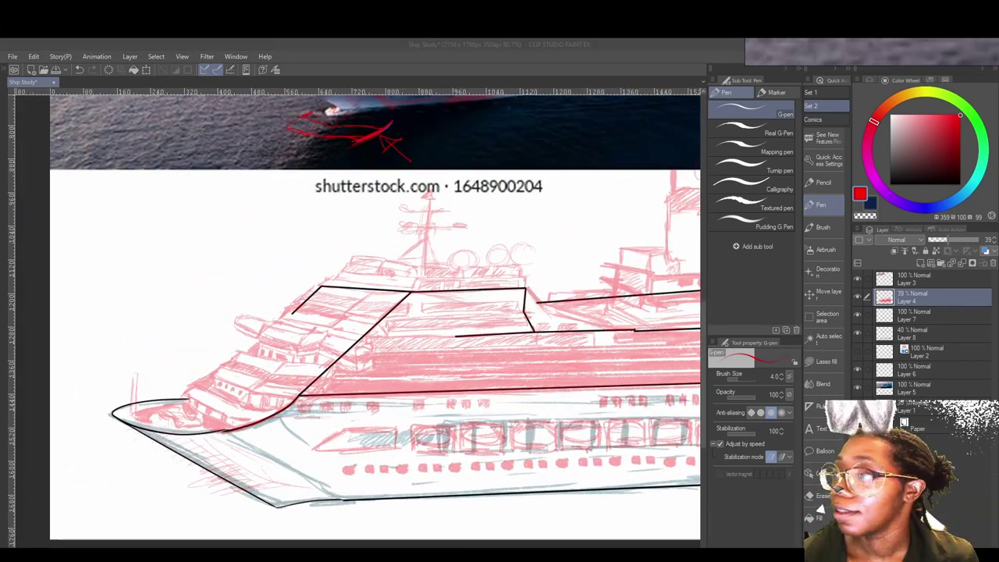
{"action": "left_click", "coordinate": [913, 315]}
{"action": "scroll", "coordinate": [309, 407], "scroll_direction": "up", "scroll_amount": 4}
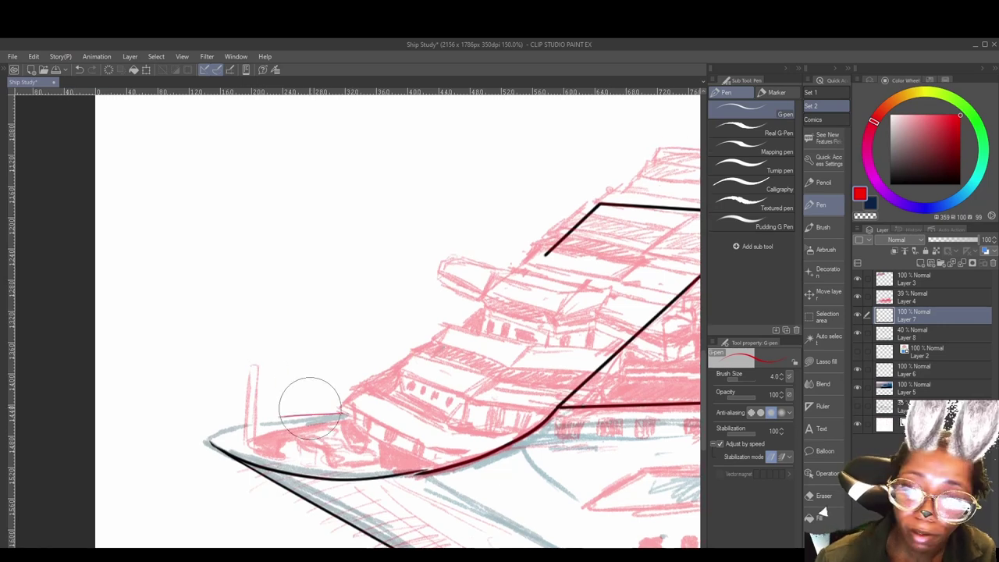
- Ink the bow deck's back edge and inner rim in black on Layer 7, undoing the unsatisfactory strokes
{"action": "key", "text": "ctrl+z"}
{"action": "left_click_drag", "start_coordinate": [346, 413], "coordinate": [216, 433]}
{"action": "mouse_move", "coordinate": [276, 427]}
{"action": "left_mouse_down"}
{"action": "mouse_move", "coordinate": [266, 447]}
{"action": "mouse_move", "coordinate": [206, 462]}
{"action": "mouse_move", "coordinate": [224, 433]}
{"action": "left_mouse_up"}
{"action": "key", "text": "ctrl+z"}
{"action": "mouse_move", "coordinate": [223, 436]}
{"action": "left_mouse_down"}
{"action": "mouse_move", "coordinate": [438, 455]}
{"action": "mouse_move", "coordinate": [296, 462]}
{"action": "left_mouse_up"}
{"action": "key", "text": "ctrl+z"}
{"action": "mouse_move", "coordinate": [236, 467]}
{"action": "left_mouse_down"}
{"action": "mouse_move", "coordinate": [413, 406]}
{"action": "mouse_move", "coordinate": [421, 383]}
{"action": "mouse_move", "coordinate": [434, 382]}
{"action": "left_mouse_up"}
{"action": "key", "text": "ctrl+z"}
{"action": "mouse_move", "coordinate": [440, 384]}
{"action": "left_mouse_down"}
{"action": "mouse_move", "coordinate": [359, 429]}
{"action": "mouse_move", "coordinate": [260, 448]}
{"action": "mouse_move", "coordinate": [337, 437]}
{"action": "mouse_move", "coordinate": [439, 381]}
{"action": "left_mouse_up"}
{"action": "key", "text": "ctrl+z"}
- Create a new layer above Layer 7 and ink the slanted front edge of the lowest superstructure tier in black
{"action": "left_click_drag", "start_coordinate": [296, 338], "coordinate": [299, 382]}
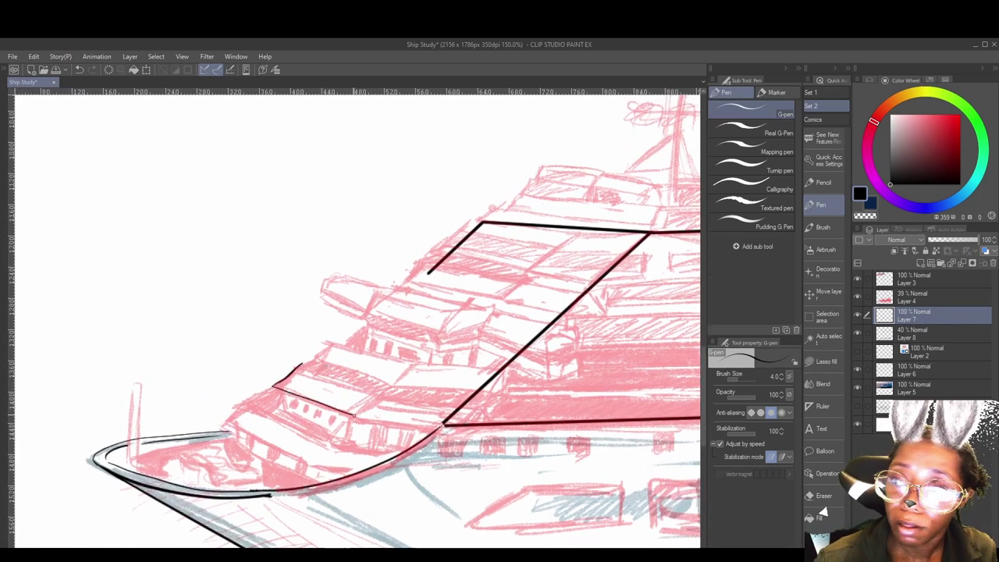
{"action": "scroll", "coordinate": [383, 415], "scroll_direction": "up", "scroll_amount": 3}
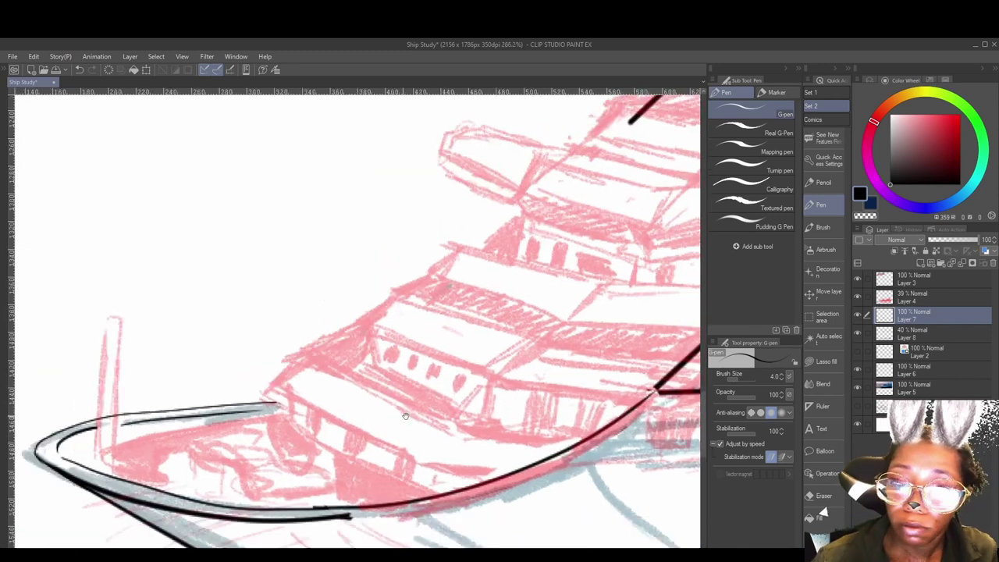
{"action": "left_click_drag", "start_coordinate": [406, 416], "coordinate": [423, 415]}
{"action": "key", "text": "ctrl+shift+n"}
{"action": "mouse_move", "coordinate": [318, 355]}
{"action": "left_mouse_down"}
{"action": "mouse_move", "coordinate": [281, 390]}
{"action": "mouse_move", "coordinate": [373, 444]}
{"action": "mouse_move", "coordinate": [281, 391]}
{"action": "left_mouse_up"}
{"action": "key", "text": "ctrl+z"}
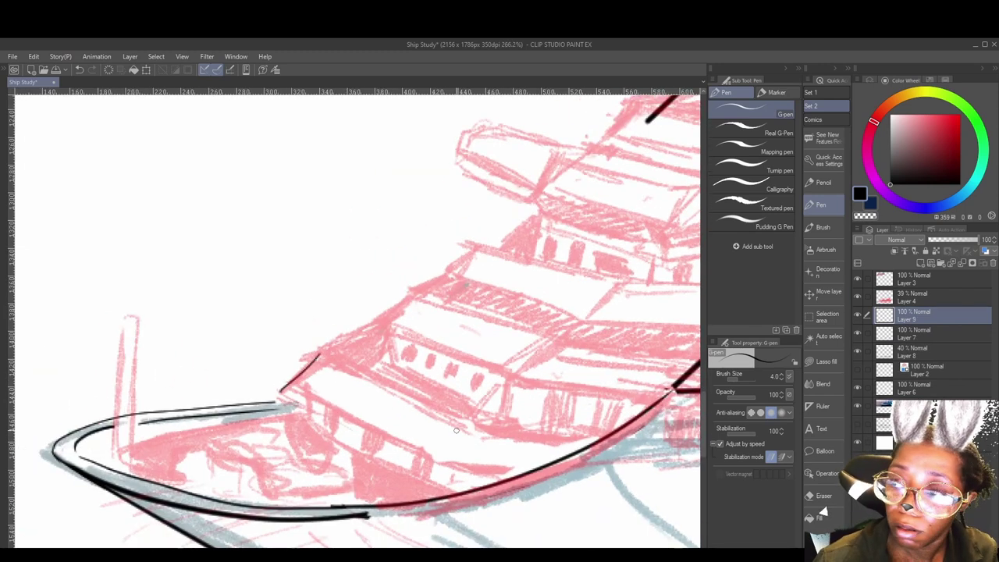
- Ink the lowest tier's roof rim with parallel black lines running from its forward corner back to the hull edge
{"action": "left_click_drag", "start_coordinate": [462, 426], "coordinate": [431, 447]}
{"action": "mouse_move", "coordinate": [318, 356]}
{"action": "left_mouse_down"}
{"action": "mouse_move", "coordinate": [378, 341]}
{"action": "mouse_move", "coordinate": [326, 357]}
{"action": "left_mouse_up"}
{"action": "mouse_move", "coordinate": [326, 357]}
{"action": "left_mouse_down"}
{"action": "mouse_move", "coordinate": [460, 422]}
{"action": "mouse_move", "coordinate": [578, 448]}
{"action": "left_mouse_up"}
{"action": "left_click_drag", "start_coordinate": [470, 431], "coordinate": [574, 444]}
{"action": "left_click_drag", "start_coordinate": [320, 360], "coordinate": [457, 424]}
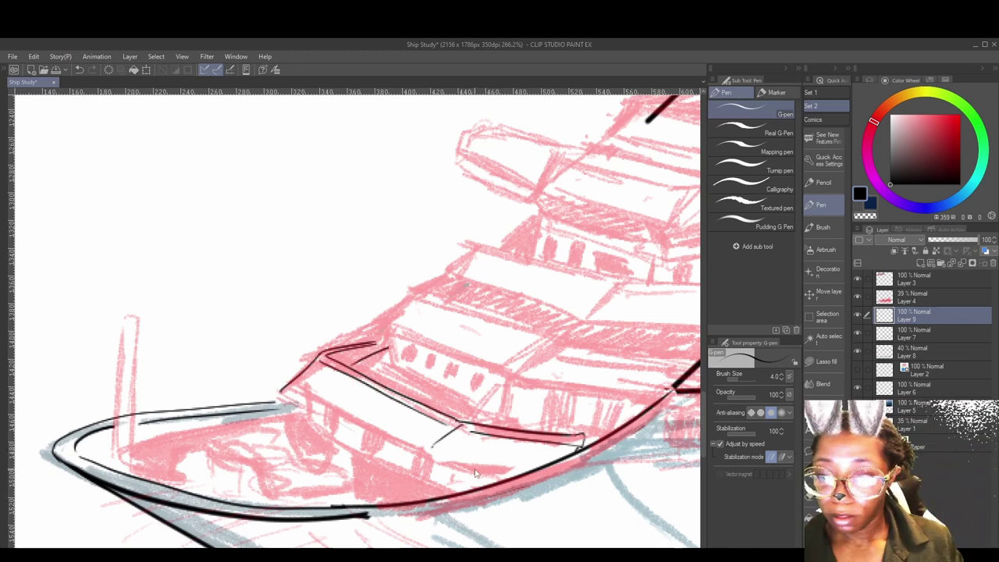
- Ink the lower edge of the lowest tier's sloping panel with a thinner line, then restore the brush size to 3
{"action": "left_click_drag", "start_coordinate": [281, 394], "coordinate": [429, 459]}
{"action": "key", "text": "ctrl+z"}
{"action": "key", "text": "bracketleft"}
{"action": "key", "text": "bracketleft"}
{"action": "key", "text": "bracketleft"}
{"action": "mouse_move", "coordinate": [280, 394]}
{"action": "left_mouse_down"}
{"action": "mouse_move", "coordinate": [423, 461]}
{"action": "mouse_move", "coordinate": [522, 475]}
{"action": "left_mouse_up"}
{"action": "key", "text": "bracketright"}
{"action": "key", "text": "bracketright"}
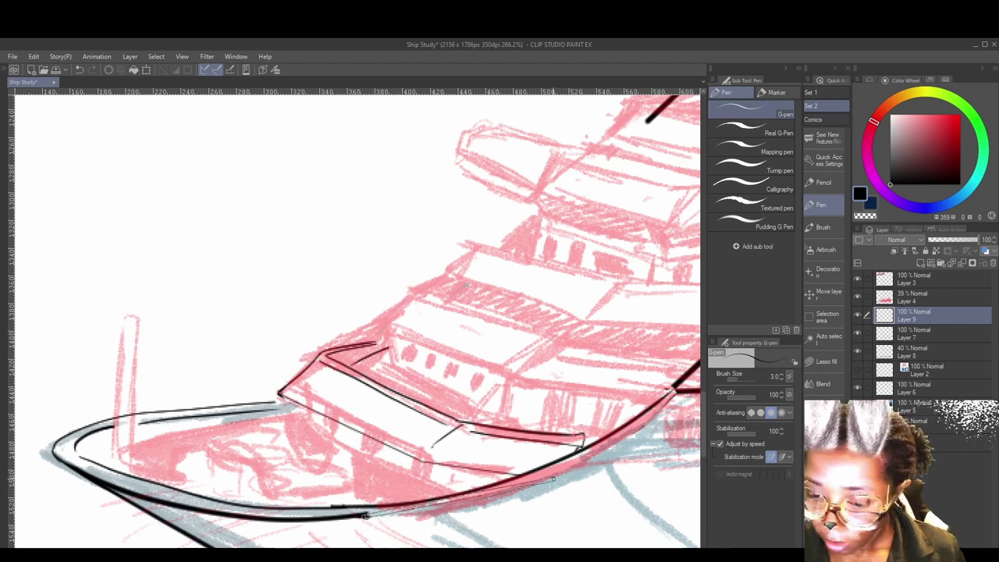
- Ink the upright bow mast with two long vertical lines over the red sketch
{"action": "mouse_move", "coordinate": [279, 409]}
{"action": "left_mouse_down"}
{"action": "mouse_move", "coordinate": [351, 378]}
{"action": "mouse_move", "coordinate": [531, 376]}
{"action": "left_mouse_up"}
{"action": "mouse_move", "coordinate": [374, 285]}
{"action": "left_mouse_down"}
{"action": "mouse_move", "coordinate": [387, 284]}
{"action": "mouse_move", "coordinate": [369, 439]}
{"action": "left_mouse_up"}
{"action": "left_click_drag", "start_coordinate": [387, 285], "coordinate": [381, 439]}
{"action": "left_click_drag", "start_coordinate": [381, 439], "coordinate": [287, 438]}
- Ink the cylindrical fixture on the bow deck with a curved top rim and short vertical sides
{"action": "left_click_drag", "start_coordinate": [372, 410], "coordinate": [423, 416]}
{"action": "left_click_drag", "start_coordinate": [423, 416], "coordinate": [462, 437]}
{"action": "left_click_drag", "start_coordinate": [422, 418], "coordinate": [461, 436]}
{"action": "left_click_drag", "start_coordinate": [417, 419], "coordinate": [415, 460]}
{"action": "left_click_drag", "start_coordinate": [461, 438], "coordinate": [457, 474]}
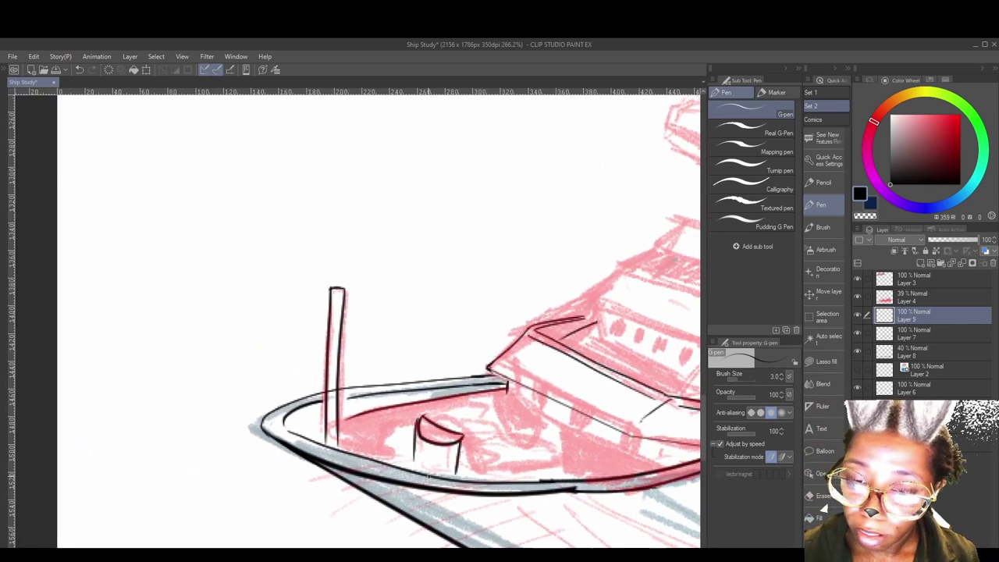
{"action": "left_click_drag", "start_coordinate": [418, 420], "coordinate": [384, 455]}
{"action": "left_click_drag", "start_coordinate": [573, 440], "coordinate": [412, 462]}
{"action": "left_click_drag", "start_coordinate": [368, 358], "coordinate": [334, 393]}
{"action": "mouse_move", "coordinate": [500, 431]}
{"action": "left_mouse_down"}
{"action": "mouse_move", "coordinate": [429, 415]}
{"action": "mouse_move", "coordinate": [556, 430]}
{"action": "left_mouse_up"}
{"action": "mouse_move", "coordinate": [349, 325]}
{"action": "left_mouse_down"}
{"action": "mouse_move", "coordinate": [389, 382]}
{"action": "mouse_move", "coordinate": [366, 405]}
{"action": "left_mouse_up"}
{"action": "left_click_drag", "start_coordinate": [404, 386], "coordinate": [337, 397]}
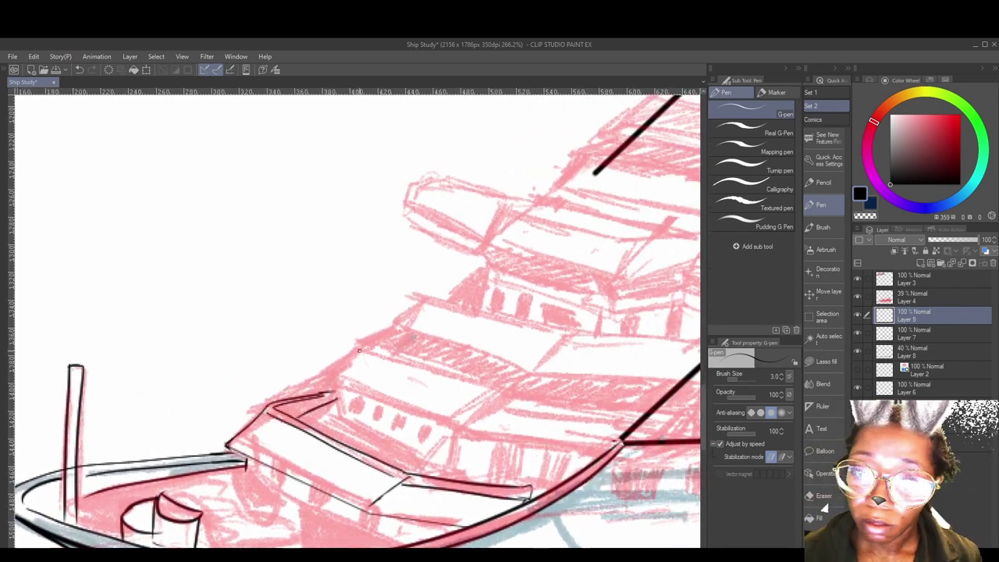
- Outline the second tier's sloping roof panel in black and extend its upper edge toward the ship's side
{"action": "mouse_move", "coordinate": [358, 350]}
{"action": "left_mouse_down"}
{"action": "mouse_move", "coordinate": [323, 384]}
{"action": "mouse_move", "coordinate": [457, 431]}
{"action": "left_mouse_up"}
{"action": "left_click_drag", "start_coordinate": [493, 399], "coordinate": [456, 431]}
{"action": "left_click_drag", "start_coordinate": [360, 348], "coordinate": [647, 411]}
{"action": "left_click_drag", "start_coordinate": [647, 411], "coordinate": [526, 404]}
{"action": "key", "text": "ctrl+z"}
{"action": "left_click_drag", "start_coordinate": [385, 381], "coordinate": [552, 406]}
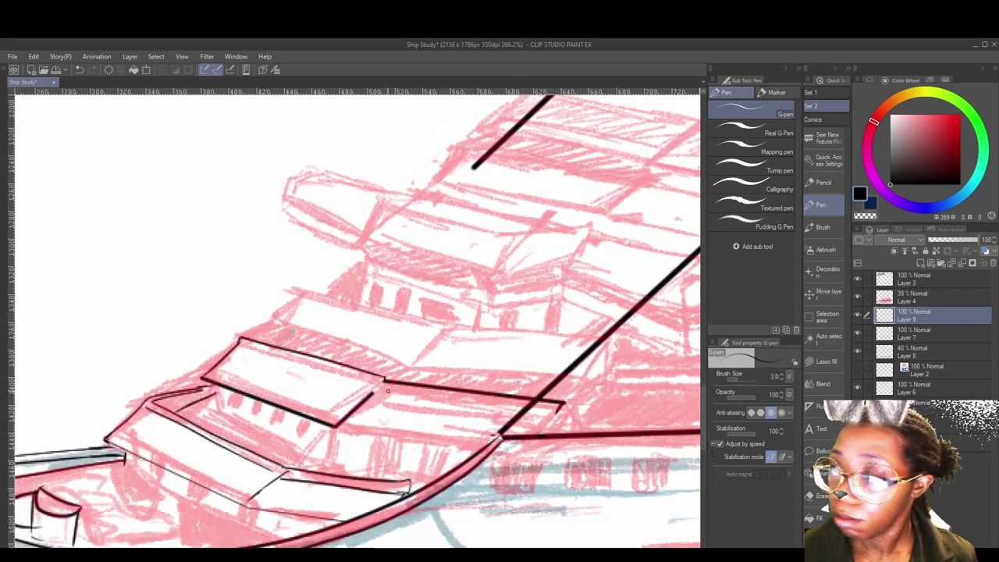
- Add parallel lines along the second tier's side roof and ink the outline of the wall beneath it
{"action": "left_click_drag", "start_coordinate": [385, 391], "coordinate": [546, 412]}
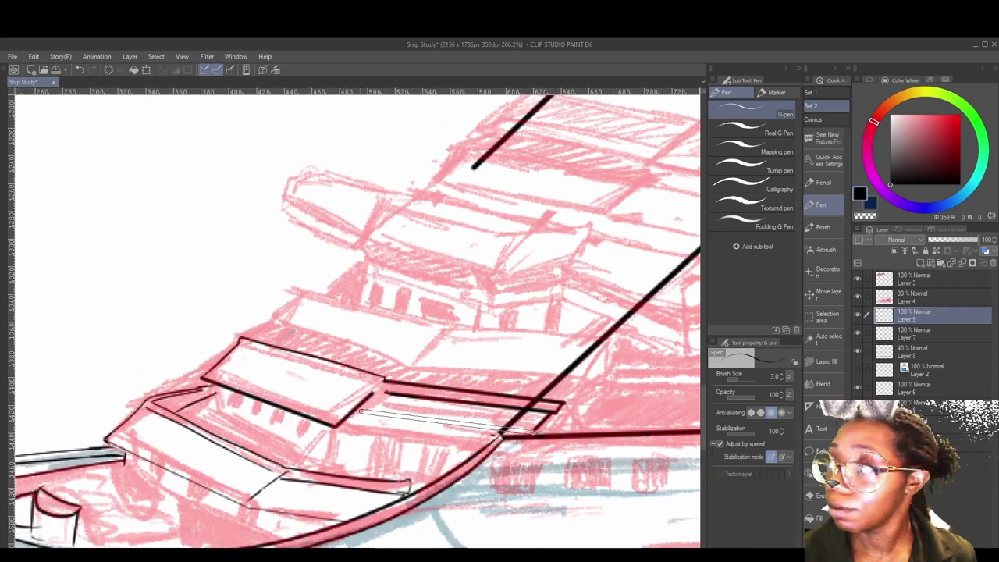
{"action": "left_click", "coordinate": [359, 410], "text": "shift"}
{"action": "left_click_drag", "start_coordinate": [358, 411], "coordinate": [476, 409]}
{"action": "mouse_move", "coordinate": [334, 382]}
{"action": "left_mouse_down"}
{"action": "mouse_move", "coordinate": [334, 402]}
{"action": "mouse_move", "coordinate": [444, 462]}
{"action": "mouse_move", "coordinate": [526, 479]}
{"action": "left_mouse_up"}
{"action": "left_click_drag", "start_coordinate": [453, 428], "coordinate": [620, 435]}
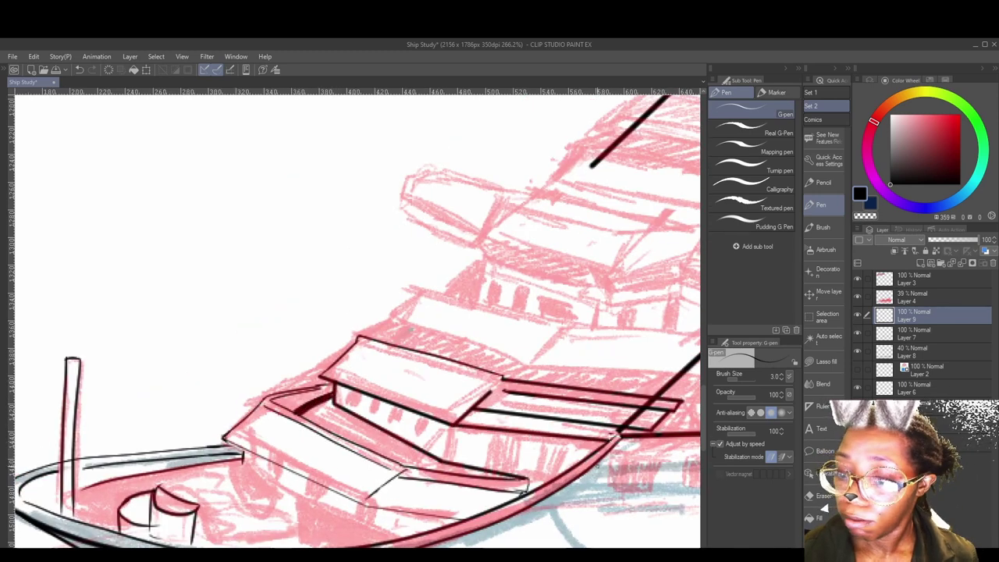
- Divide the second tier's side wall with vertical posts and darken the corner where the lowest rim meets the hull
{"action": "left_click_drag", "start_coordinate": [499, 437], "coordinate": [514, 431]}
{"action": "left_click_drag", "start_coordinate": [503, 424], "coordinate": [498, 462]}
{"action": "left_click_drag", "start_coordinate": [537, 428], "coordinate": [532, 464]}
{"action": "left_click_drag", "start_coordinate": [586, 434], "coordinate": [585, 461]}
{"action": "left_click_drag", "start_coordinate": [562, 469], "coordinate": [531, 485]}
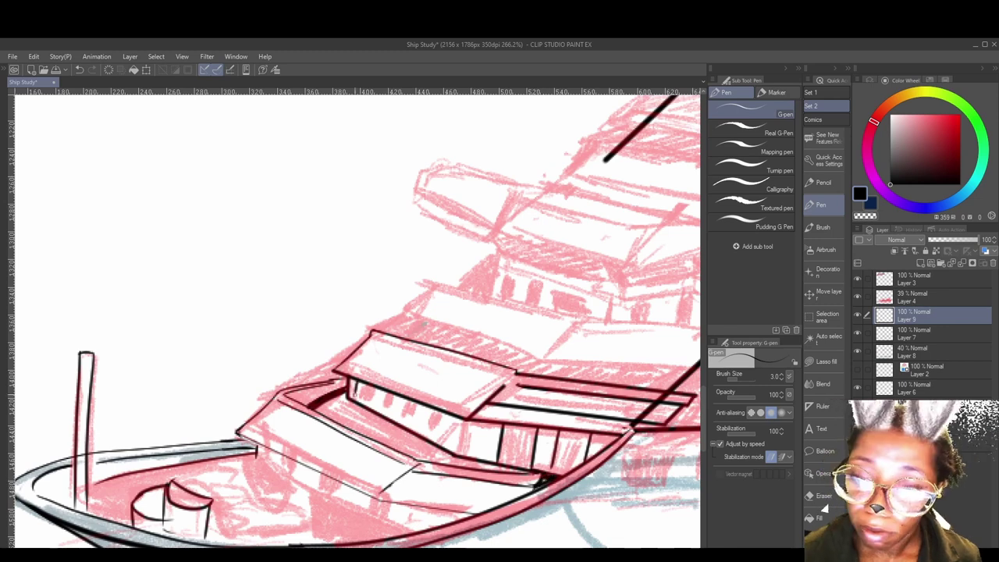
- Ink the row of small windows on the second tier's front wall
{"action": "left_click_drag", "start_coordinate": [401, 411], "coordinate": [415, 404]}
{"action": "left_click_drag", "start_coordinate": [427, 412], "coordinate": [442, 418]}
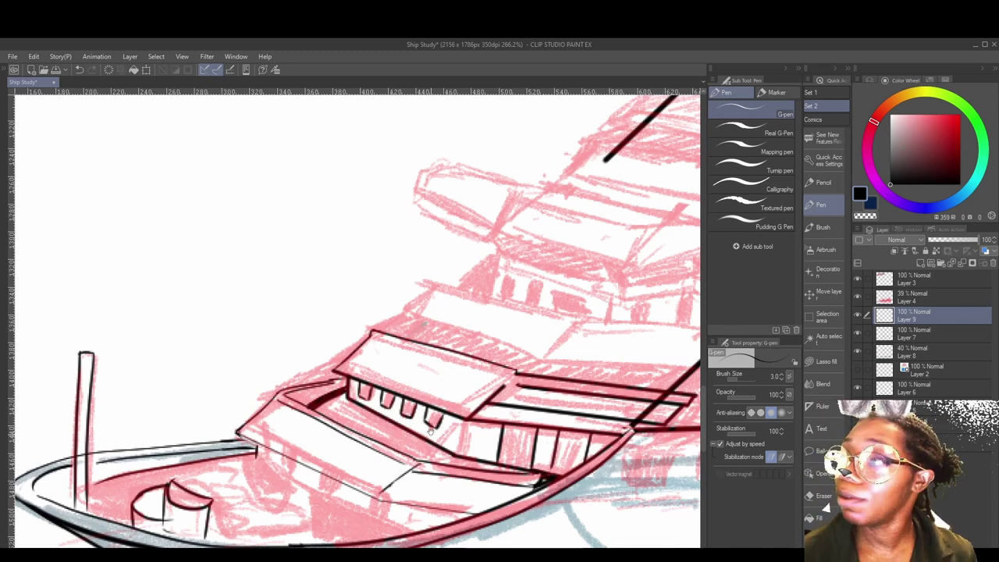
{"action": "mouse_move", "coordinate": [620, 372]}
{"action": "left_mouse_down"}
{"action": "mouse_move", "coordinate": [584, 444]}
{"action": "mouse_move", "coordinate": [625, 366]}
{"action": "left_mouse_up"}
{"action": "mouse_move", "coordinate": [367, 390]}
{"action": "left_mouse_down"}
{"action": "mouse_move", "coordinate": [548, 434]}
{"action": "mouse_move", "coordinate": [439, 420]}
{"action": "left_mouse_up"}
- Ink the third tier's recessed front parapet, its slanted forward edge, and the lower edge of its side roof
{"action": "mouse_move", "coordinate": [245, 362]}
{"action": "left_mouse_down"}
{"action": "mouse_move", "coordinate": [247, 382]}
{"action": "mouse_move", "coordinate": [361, 437]}
{"action": "left_mouse_up"}
{"action": "left_click_drag", "start_coordinate": [360, 437], "coordinate": [502, 424]}
{"action": "mouse_move", "coordinate": [502, 425]}
{"action": "left_mouse_down"}
{"action": "mouse_move", "coordinate": [518, 451]}
{"action": "mouse_move", "coordinate": [622, 499]}
{"action": "left_mouse_up"}
{"action": "left_click_drag", "start_coordinate": [428, 367], "coordinate": [388, 382]}
{"action": "left_click_drag", "start_coordinate": [425, 369], "coordinate": [340, 418]}
{"action": "mouse_move", "coordinate": [401, 362]}
{"action": "left_mouse_down"}
{"action": "mouse_move", "coordinate": [371, 394]}
{"action": "mouse_move", "coordinate": [497, 439]}
{"action": "left_mouse_up"}
{"action": "left_click_drag", "start_coordinate": [376, 396], "coordinate": [376, 417]}
{"action": "mouse_move", "coordinate": [504, 438]}
{"action": "left_mouse_down"}
{"action": "mouse_move", "coordinate": [377, 430]}
{"action": "mouse_move", "coordinate": [539, 437]}
{"action": "left_mouse_up"}
{"action": "left_click_drag", "start_coordinate": [536, 437], "coordinate": [452, 446]}
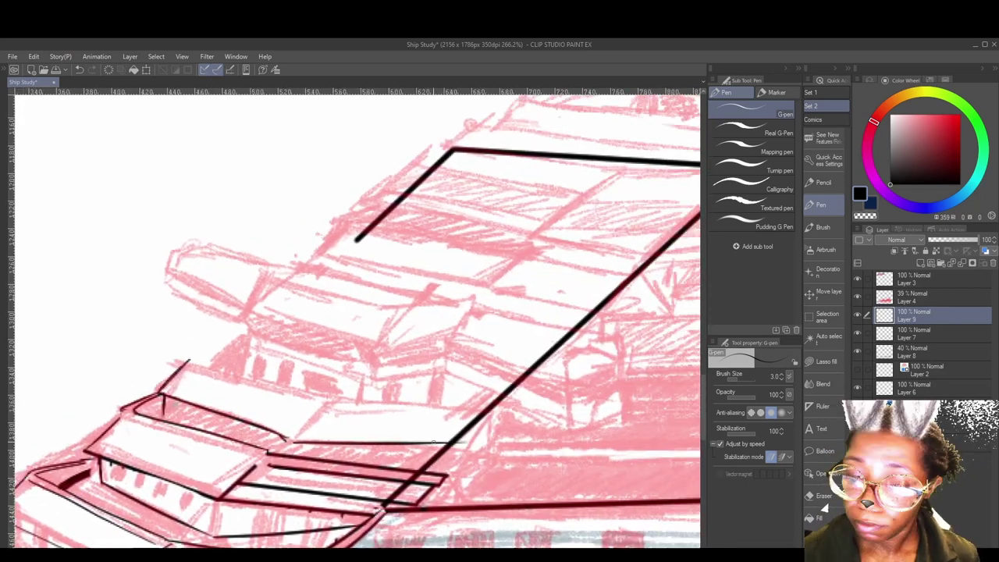
- Move Layers 9 and 7 above Layer 4, lower Layer 4's opacity to 29%, and make Layer 9 active again
{"action": "mouse_move", "coordinate": [552, 395]}
{"action": "left_mouse_down"}
{"action": "mouse_move", "coordinate": [468, 395]}
{"action": "mouse_move", "coordinate": [546, 382]}
{"action": "left_mouse_up"}
{"action": "left_click_drag", "start_coordinate": [547, 382], "coordinate": [425, 240]}
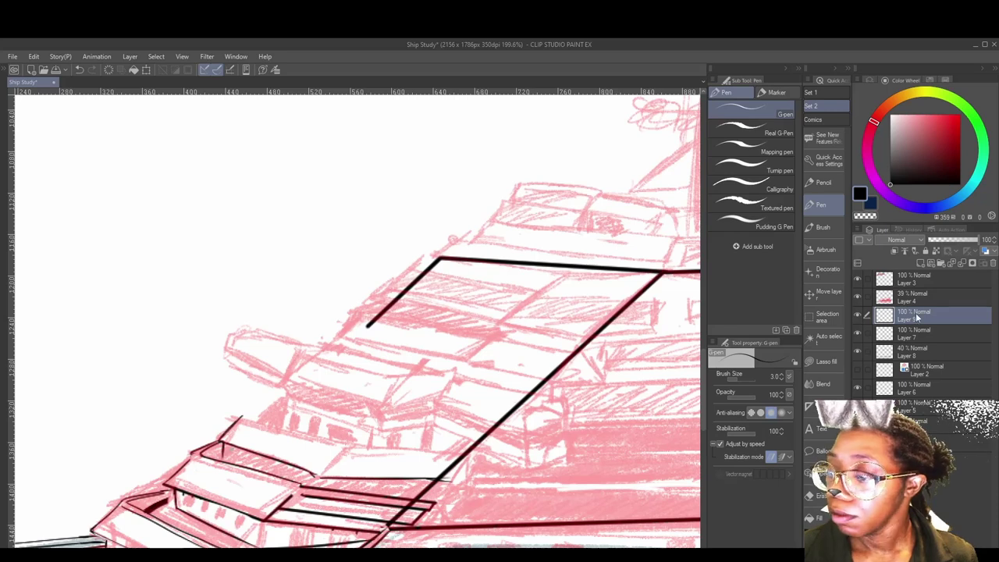
{"action": "left_click_drag", "start_coordinate": [916, 318], "coordinate": [917, 291]}
{"action": "left_click_drag", "start_coordinate": [918, 333], "coordinate": [919, 308]}
{"action": "left_click", "coordinate": [925, 332]}
{"action": "left_click", "coordinate": [942, 239]}
{"action": "left_click", "coordinate": [956, 297]}
- Ink the bridge deck's curved outer end and the stepped lines along its front, undoing the unsatisfactory strokes
{"action": "mouse_move", "coordinate": [265, 446]}
{"action": "left_mouse_down"}
{"action": "mouse_move", "coordinate": [312, 445]}
{"action": "mouse_move", "coordinate": [401, 404]}
{"action": "left_mouse_up"}
{"action": "left_click_drag", "start_coordinate": [307, 385], "coordinate": [299, 414]}
{"action": "mouse_move", "coordinate": [382, 324]}
{"action": "left_mouse_down"}
{"action": "mouse_move", "coordinate": [358, 361]}
{"action": "mouse_move", "coordinate": [485, 410]}
{"action": "left_mouse_up"}
{"action": "key", "text": "ctrl+z"}
{"action": "key", "text": "ctrl+z"}
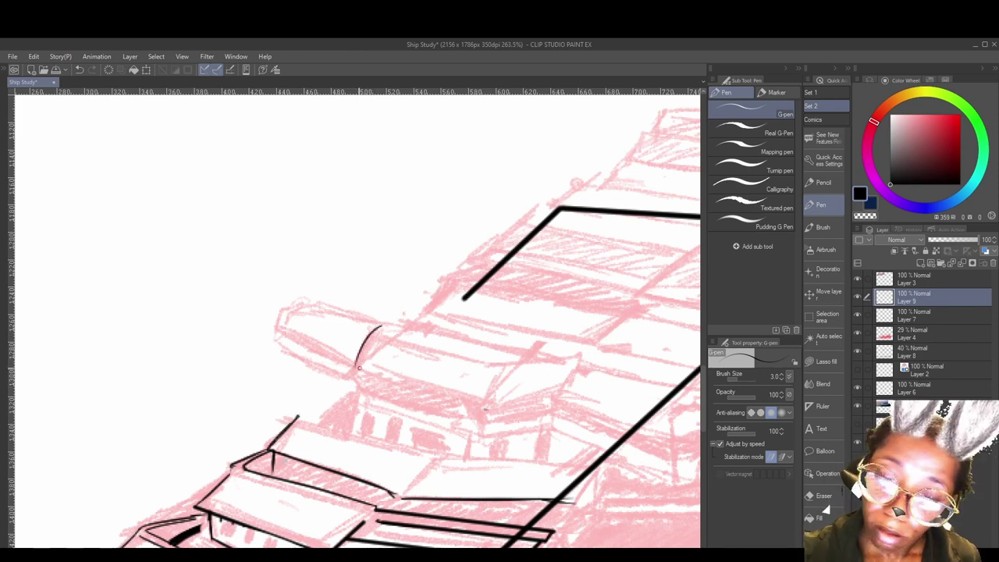
{"action": "left_click_drag", "start_coordinate": [359, 367], "coordinate": [476, 398]}
{"action": "mouse_move", "coordinate": [358, 368]}
{"action": "left_mouse_down"}
{"action": "mouse_move", "coordinate": [376, 392]}
{"action": "mouse_move", "coordinate": [481, 420]}
{"action": "left_mouse_up"}
{"action": "mouse_move", "coordinate": [366, 382]}
{"action": "left_mouse_down"}
{"action": "mouse_move", "coordinate": [424, 422]}
{"action": "mouse_move", "coordinate": [479, 437]}
{"action": "left_mouse_up"}
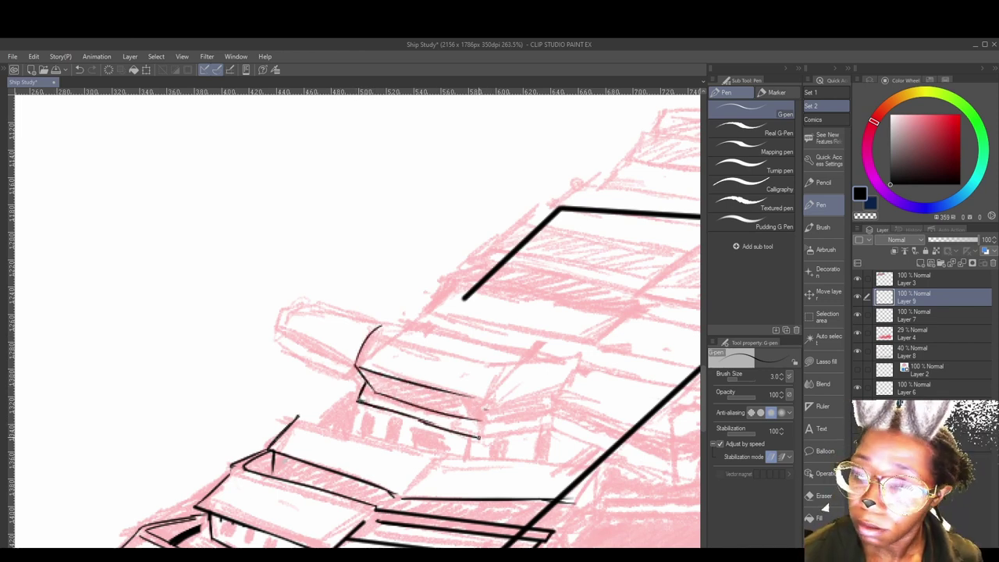
- Continue the bridge deck's double lower rim around the front corner and along the ship's side
{"action": "left_click_drag", "start_coordinate": [376, 390], "coordinate": [483, 420]}
{"action": "mouse_move", "coordinate": [485, 418]}
{"action": "left_mouse_down"}
{"action": "mouse_move", "coordinate": [552, 410]}
{"action": "mouse_move", "coordinate": [625, 433]}
{"action": "left_mouse_up"}
{"action": "left_click_drag", "start_coordinate": [479, 439], "coordinate": [546, 430]}
{"action": "left_click_drag", "start_coordinate": [483, 420], "coordinate": [481, 437]}
{"action": "mouse_move", "coordinate": [545, 431]}
{"action": "left_mouse_down"}
{"action": "mouse_move", "coordinate": [355, 372]}
{"action": "mouse_move", "coordinate": [365, 385]}
{"action": "left_mouse_up"}
{"action": "left_click_drag", "start_coordinate": [369, 383], "coordinate": [482, 418]}
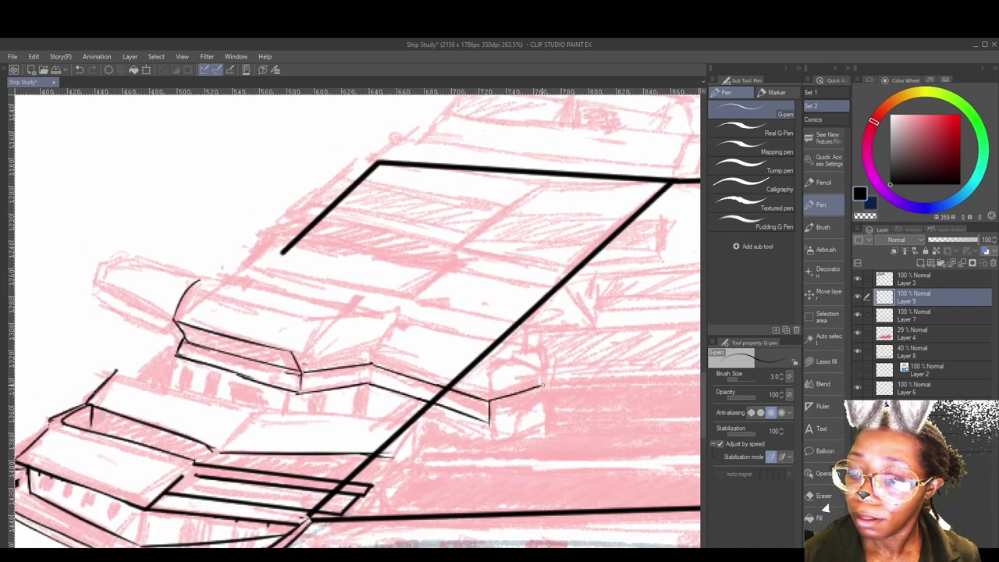
- Ink the bridge deck's upper roof edge, angled corner and side panel lines, and add a vertical post beneath
{"action": "scroll", "coordinate": [541, 385], "scroll_direction": "left", "scroll_amount": 4}
{"action": "scroll", "coordinate": [541, 384], "scroll_direction": "up", "scroll_amount": 1}
{"action": "mouse_move", "coordinate": [345, 334]}
{"action": "left_mouse_down"}
{"action": "mouse_move", "coordinate": [490, 366]}
{"action": "mouse_move", "coordinate": [469, 370]}
{"action": "mouse_move", "coordinate": [450, 404]}
{"action": "left_mouse_up"}
{"action": "mouse_move", "coordinate": [460, 390]}
{"action": "left_mouse_down"}
{"action": "mouse_move", "coordinate": [416, 403]}
{"action": "mouse_move", "coordinate": [419, 376]}
{"action": "left_mouse_up"}
{"action": "mouse_move", "coordinate": [416, 380]}
{"action": "left_mouse_down"}
{"action": "mouse_move", "coordinate": [474, 374]}
{"action": "mouse_move", "coordinate": [439, 348]}
{"action": "left_mouse_up"}
{"action": "left_click_drag", "start_coordinate": [380, 354], "coordinate": [453, 349]}
{"action": "left_click_drag", "start_coordinate": [449, 348], "coordinate": [576, 371]}
{"action": "left_click_drag", "start_coordinate": [448, 355], "coordinate": [571, 377]}
{"action": "left_click_drag", "start_coordinate": [447, 377], "coordinate": [462, 386]}
{"action": "mouse_move", "coordinate": [378, 398]}
{"action": "left_mouse_down"}
{"action": "mouse_move", "coordinate": [464, 391]}
{"action": "mouse_move", "coordinate": [557, 411]}
{"action": "left_mouse_up"}
{"action": "mouse_move", "coordinate": [447, 442]}
{"action": "left_mouse_down"}
{"action": "mouse_move", "coordinate": [518, 446]}
{"action": "mouse_move", "coordinate": [473, 436]}
{"action": "left_mouse_up"}
{"action": "left_click_drag", "start_coordinate": [515, 482], "coordinate": [540, 479]}
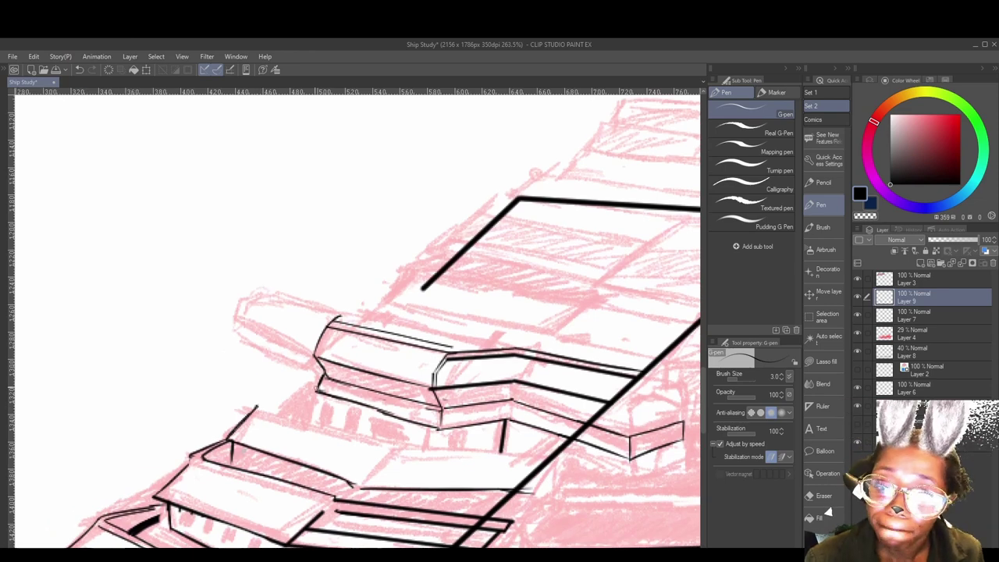
- Close the side end of the second tier's roof with short lines and save the drawing
{"action": "mouse_move", "coordinate": [251, 520]}
{"action": "left_mouse_down"}
{"action": "mouse_move", "coordinate": [217, 400]}
{"action": "mouse_move", "coordinate": [264, 469]}
{"action": "mouse_move", "coordinate": [362, 418]}
{"action": "left_mouse_up"}
{"action": "left_click_drag", "start_coordinate": [298, 360], "coordinate": [479, 419]}
{"action": "left_click_drag", "start_coordinate": [417, 429], "coordinate": [550, 442]}
{"action": "left_click_drag", "start_coordinate": [429, 414], "coordinate": [405, 442]}
{"action": "mouse_move", "coordinate": [297, 423]}
{"action": "left_mouse_down"}
{"action": "mouse_move", "coordinate": [460, 357]}
{"action": "mouse_move", "coordinate": [359, 406]}
{"action": "left_mouse_up"}
{"action": "left_click_drag", "start_coordinate": [352, 388], "coordinate": [351, 398]}
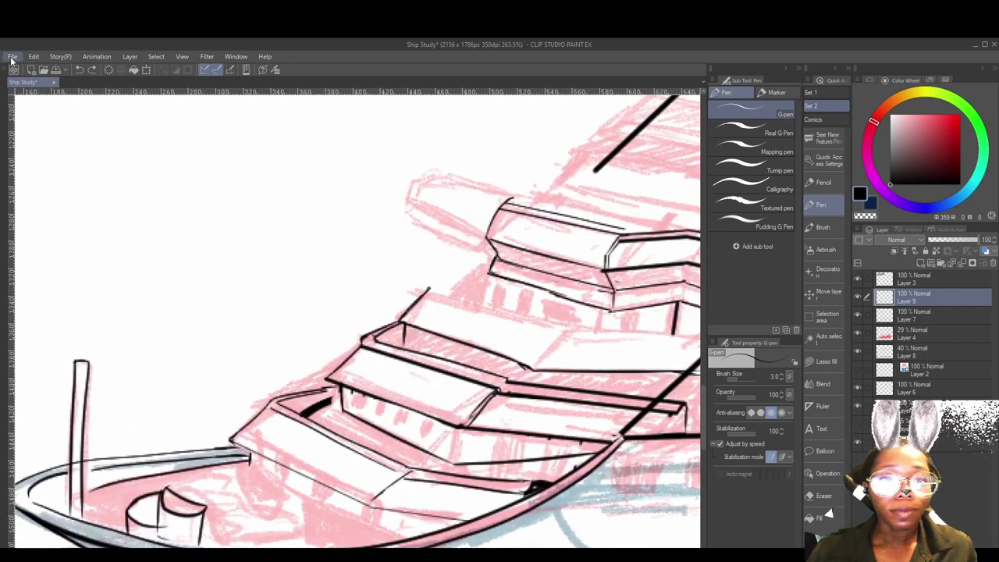
{"action": "key", "text": "ctrl+s"}
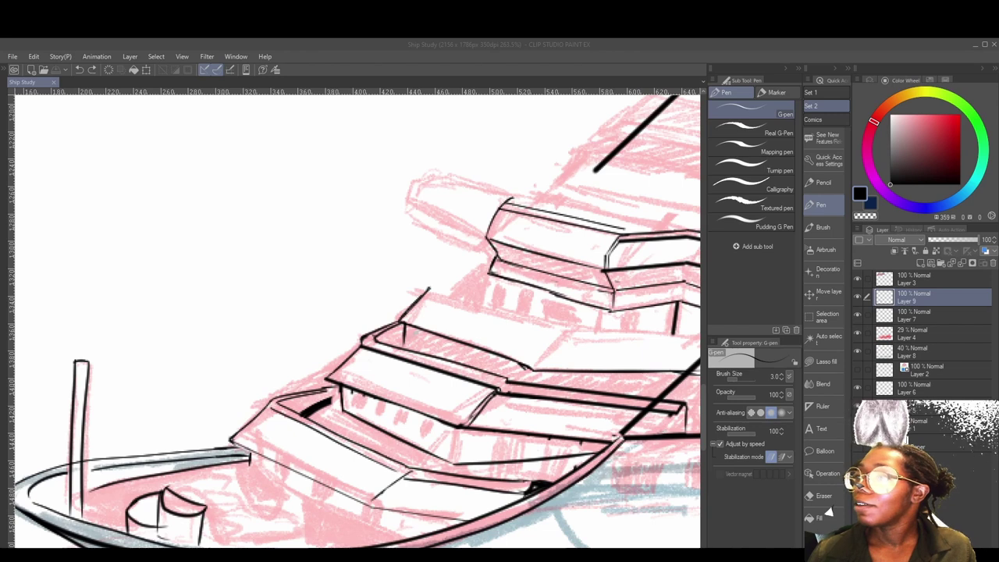
- Ink the upper edges of the roof below the bridge and the wall behind it, undoing the misplaced strokes
{"action": "scroll", "coordinate": [363, 319], "scroll_direction": "down", "scroll_amount": 4}
{"action": "scroll", "coordinate": [547, 257], "scroll_direction": "up", "scroll_amount": 3}
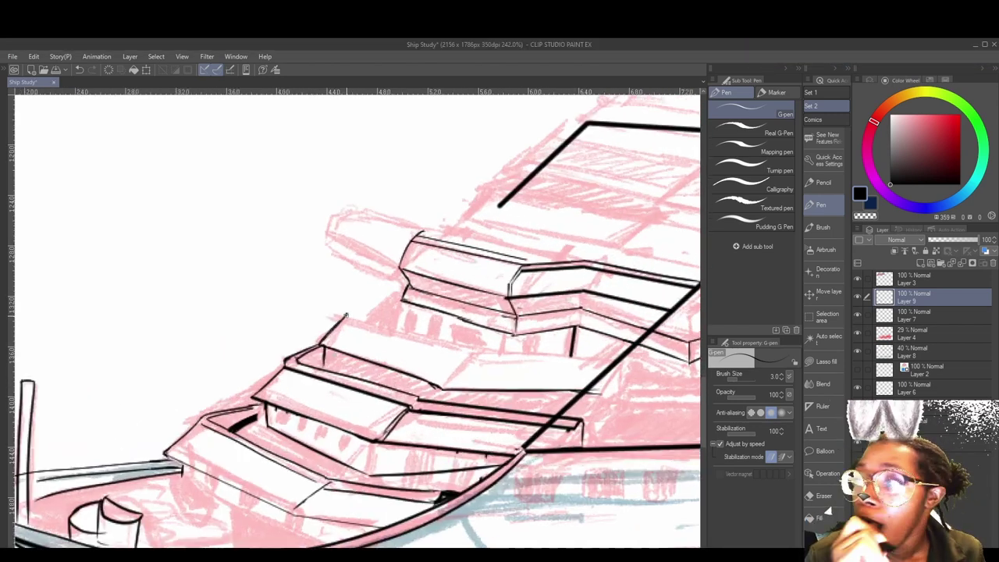
{"action": "mouse_move", "coordinate": [344, 317]}
{"action": "left_mouse_down"}
{"action": "mouse_move", "coordinate": [351, 370]}
{"action": "mouse_move", "coordinate": [405, 360]}
{"action": "mouse_move", "coordinate": [405, 383]}
{"action": "left_mouse_up"}
{"action": "key", "text": "ctrl+z"}
{"action": "left_click_drag", "start_coordinate": [351, 368], "coordinate": [490, 407]}
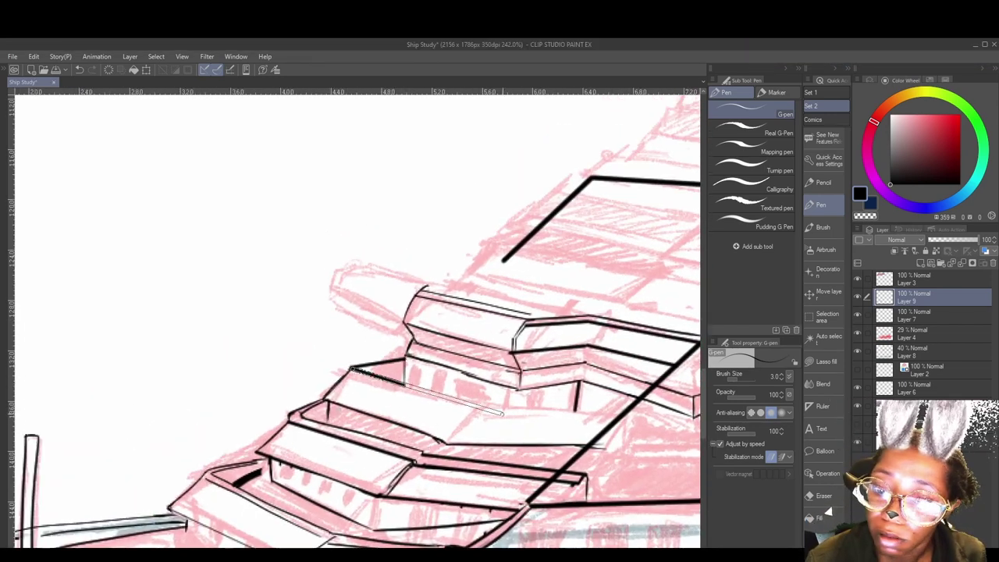
{"action": "key", "text": "ctrl+z"}
{"action": "left_click_drag", "start_coordinate": [350, 367], "coordinate": [482, 406]}
{"action": "left_click_drag", "start_coordinate": [378, 382], "coordinate": [469, 409]}
{"action": "left_click_drag", "start_coordinate": [479, 405], "coordinate": [628, 421]}
{"action": "key", "text": "ctrl+z"}
- Add finer lines along the side roof below the bridge with a smaller brush, then restore the brush size to 3
{"action": "key", "text": "["}
{"action": "key", "text": "["}
{"action": "key", "text": "["}
{"action": "mouse_move", "coordinate": [382, 500]}
{"action": "left_mouse_down"}
{"action": "mouse_move", "coordinate": [343, 476]}
{"action": "mouse_move", "coordinate": [405, 438]}
{"action": "mouse_move", "coordinate": [431, 465]}
{"action": "left_mouse_up"}
{"action": "mouse_move", "coordinate": [463, 439]}
{"action": "left_mouse_down"}
{"action": "mouse_move", "coordinate": [461, 463]}
{"action": "mouse_move", "coordinate": [589, 447]}
{"action": "left_mouse_up"}
{"action": "key", "text": "]"}
{"action": "key", "text": "]"}
{"action": "key", "text": "]"}
- Ink posts and solid dark windows beneath the third tier's side roof, and refine the square windows on the second tier
{"action": "mouse_move", "coordinate": [378, 391]}
{"action": "left_mouse_down"}
{"action": "mouse_move", "coordinate": [391, 408]}
{"action": "mouse_move", "coordinate": [413, 410]}
{"action": "left_mouse_up"}
{"action": "mouse_move", "coordinate": [424, 404]}
{"action": "left_mouse_down"}
{"action": "mouse_move", "coordinate": [432, 420]}
{"action": "mouse_move", "coordinate": [399, 466]}
{"action": "left_mouse_up"}
{"action": "mouse_move", "coordinate": [402, 385]}
{"action": "left_mouse_down"}
{"action": "mouse_move", "coordinate": [402, 395]}
{"action": "mouse_move", "coordinate": [432, 406]}
{"action": "left_mouse_up"}
{"action": "left_click_drag", "start_coordinate": [445, 400], "coordinate": [473, 416]}
{"action": "left_click_drag", "start_coordinate": [595, 456], "coordinate": [552, 464]}
{"action": "mouse_move", "coordinate": [464, 425]}
{"action": "left_mouse_down"}
{"action": "mouse_move", "coordinate": [462, 441]}
{"action": "mouse_move", "coordinate": [499, 442]}
{"action": "left_mouse_up"}
{"action": "mouse_move", "coordinate": [522, 461]}
{"action": "left_mouse_down"}
{"action": "mouse_move", "coordinate": [500, 340]}
{"action": "mouse_move", "coordinate": [493, 422]}
{"action": "mouse_move", "coordinate": [478, 436]}
{"action": "left_mouse_up"}
{"action": "mouse_move", "coordinate": [457, 406]}
{"action": "left_mouse_down"}
{"action": "mouse_move", "coordinate": [427, 410]}
{"action": "mouse_move", "coordinate": [513, 427]}
{"action": "left_mouse_up"}
{"action": "left_click_drag", "start_coordinate": [539, 407], "coordinate": [530, 429]}
{"action": "mouse_move", "coordinate": [531, 422]}
{"action": "left_mouse_down"}
{"action": "mouse_move", "coordinate": [465, 367]}
{"action": "mouse_move", "coordinate": [545, 350]}
{"action": "mouse_move", "coordinate": [489, 515]}
{"action": "left_mouse_up"}
{"action": "scroll", "coordinate": [409, 353], "scroll_direction": "down", "scroll_amount": 5}
{"action": "scroll", "coordinate": [387, 394], "scroll_direction": "up", "scroll_amount": 7}
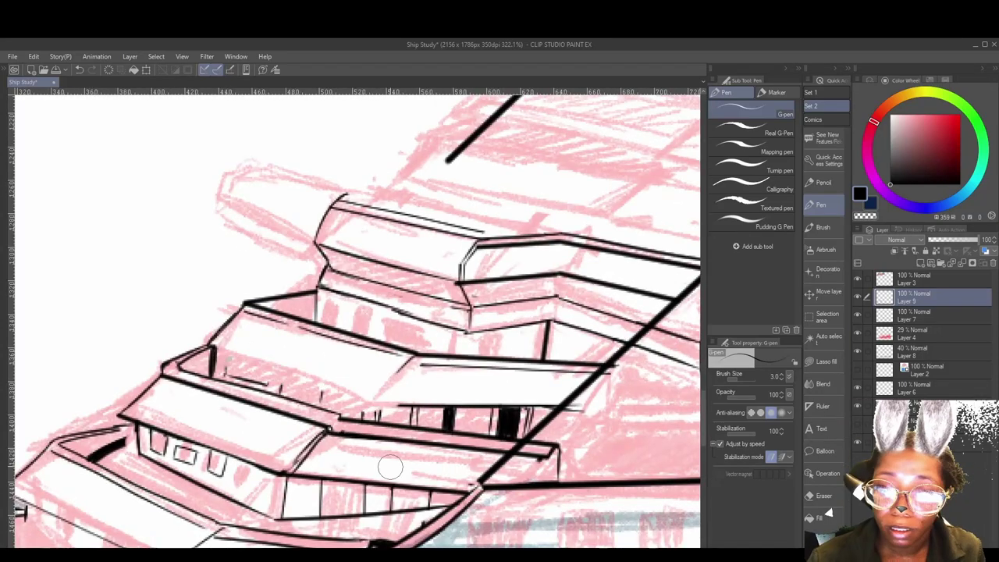
- Redraw the second tier's upper roof edge as a clean line and ink the third tier roof's slanted side and lower edge
{"action": "left_click_drag", "start_coordinate": [172, 370], "coordinate": [227, 328]}
{"action": "left_click_drag", "start_coordinate": [204, 378], "coordinate": [324, 402]}
{"action": "left_click_drag", "start_coordinate": [296, 419], "coordinate": [415, 453]}
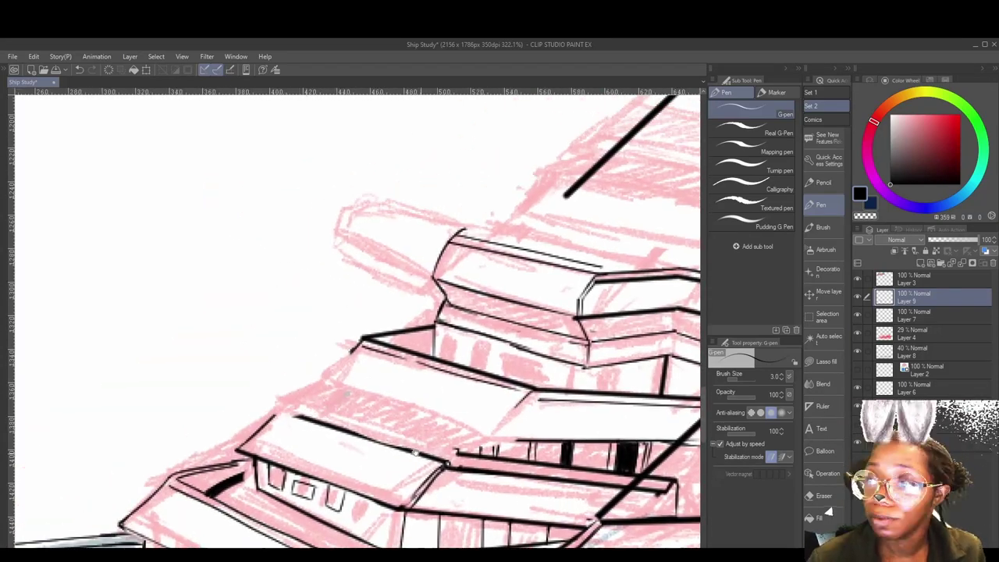
{"action": "left_click_drag", "start_coordinate": [353, 351], "coordinate": [320, 379]}
{"action": "mouse_move", "coordinate": [321, 379]}
{"action": "left_mouse_down"}
{"action": "mouse_move", "coordinate": [268, 356]}
{"action": "mouse_move", "coordinate": [440, 415]}
{"action": "left_mouse_up"}
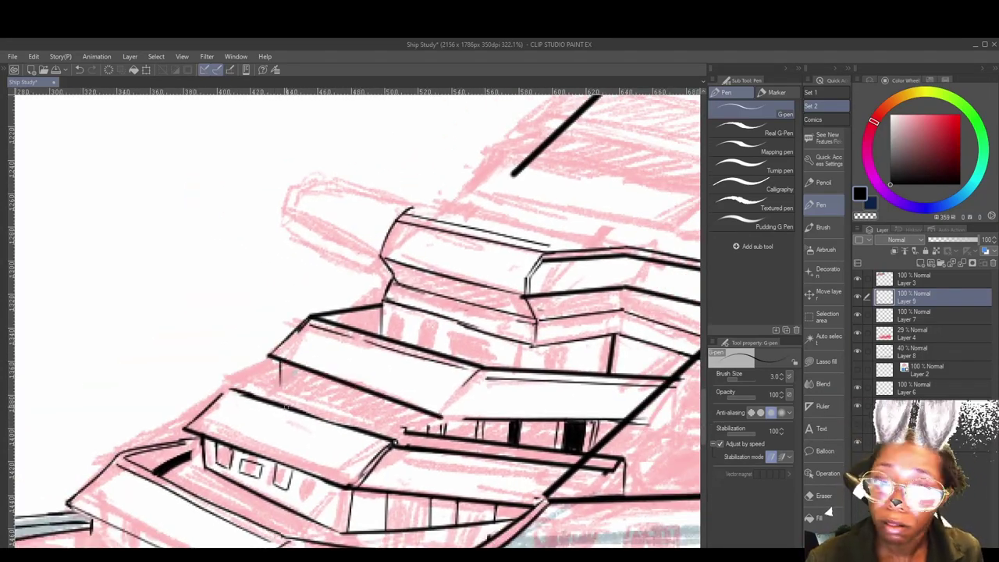
{"action": "left_click_drag", "start_coordinate": [242, 364], "coordinate": [201, 411]}
{"action": "left_click_drag", "start_coordinate": [458, 427], "coordinate": [520, 413]}
{"action": "key", "text": "ctrl+z"}
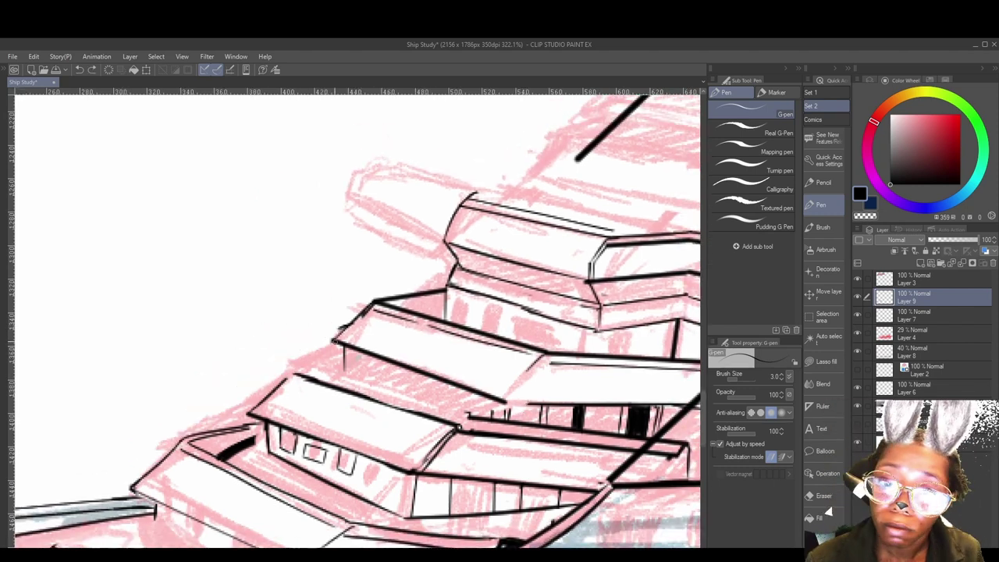
{"action": "left_click_drag", "start_coordinate": [339, 339], "coordinate": [278, 384]}
{"action": "left_click_drag", "start_coordinate": [413, 423], "coordinate": [475, 411]}
{"action": "key", "text": "ctrl+z"}
{"action": "key", "text": "ctrl+z"}
- Ink the back edge and inner corner of the lowest tier's rim where it meets the second tier
{"action": "left_click_drag", "start_coordinate": [248, 429], "coordinate": [311, 414]}
{"action": "left_click_drag", "start_coordinate": [272, 426], "coordinate": [254, 435]}
{"action": "left_click_drag", "start_coordinate": [326, 416], "coordinate": [363, 390]}
{"action": "key", "text": "ctrl+z"}
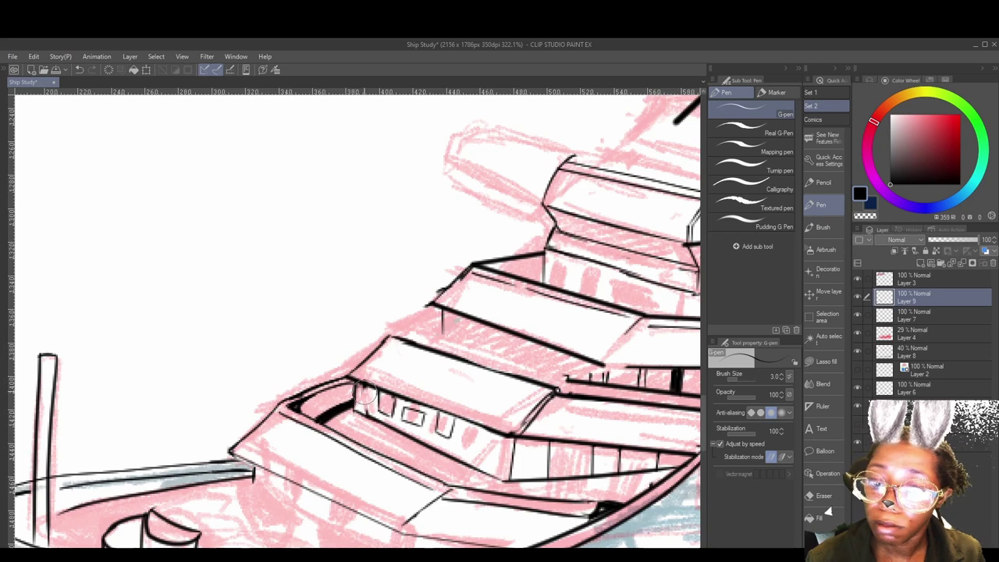
{"action": "left_click_drag", "start_coordinate": [417, 341], "coordinate": [394, 412]}
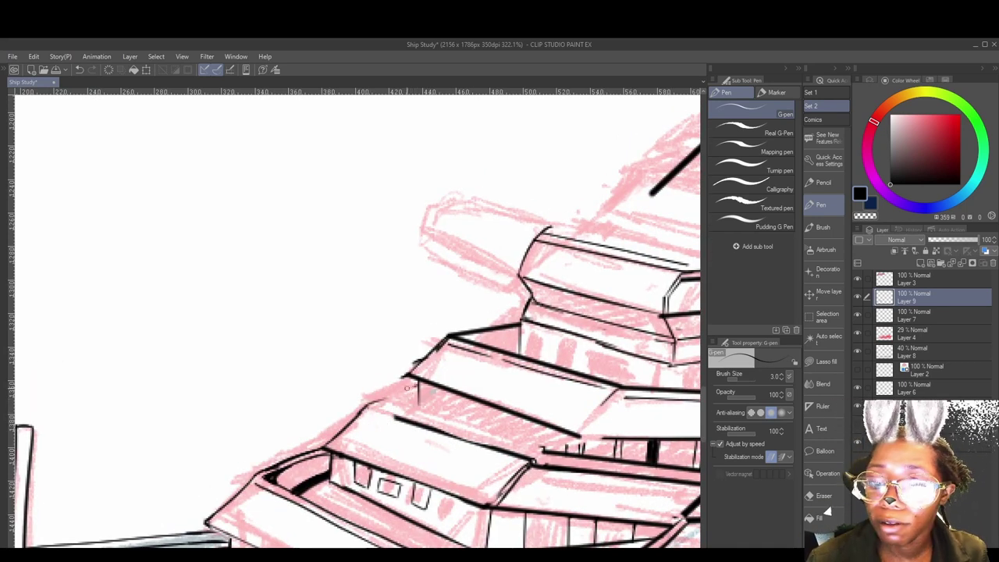
- Ink the corner post beneath the third tier's side roof and the second tier's back rim and doubled upper edge
{"action": "left_click_drag", "start_coordinate": [417, 383], "coordinate": [363, 403]}
{"action": "left_click_drag", "start_coordinate": [530, 466], "coordinate": [510, 462]}
{"action": "left_click_drag", "start_coordinate": [397, 379], "coordinate": [398, 409]}
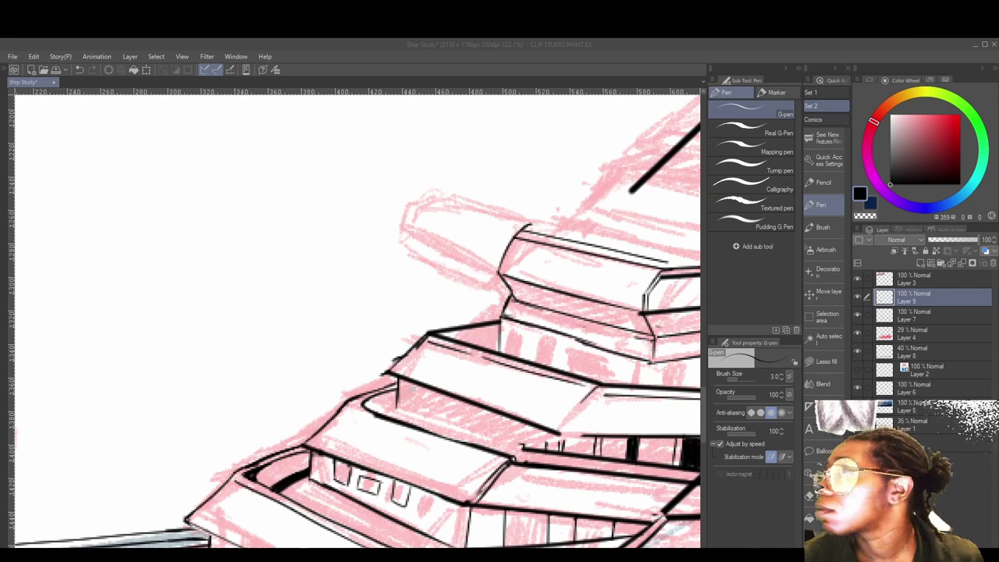
{"action": "left_click_drag", "start_coordinate": [412, 395], "coordinate": [444, 386]}
{"action": "left_click_drag", "start_coordinate": [430, 500], "coordinate": [457, 488]}
{"action": "left_click_drag", "start_coordinate": [415, 377], "coordinate": [533, 418]}
{"action": "mouse_move", "coordinate": [444, 366]}
{"action": "left_mouse_down"}
{"action": "mouse_move", "coordinate": [368, 419]}
{"action": "mouse_move", "coordinate": [408, 385]}
{"action": "mouse_move", "coordinate": [559, 430]}
{"action": "left_mouse_up"}
{"action": "left_click_drag", "start_coordinate": [407, 391], "coordinate": [553, 433]}
{"action": "mouse_move", "coordinate": [556, 431]}
{"action": "left_mouse_down"}
{"action": "mouse_move", "coordinate": [489, 397]}
{"action": "mouse_move", "coordinate": [385, 398]}
{"action": "mouse_move", "coordinate": [416, 413]}
{"action": "left_mouse_up"}
- Hide Layer 7, then ink the base of the third tier's side wall and the second tier's front roof edge
{"action": "left_click", "coordinate": [858, 316]}
{"action": "left_click", "coordinate": [857, 315]}
{"action": "left_click", "coordinate": [857, 315]}
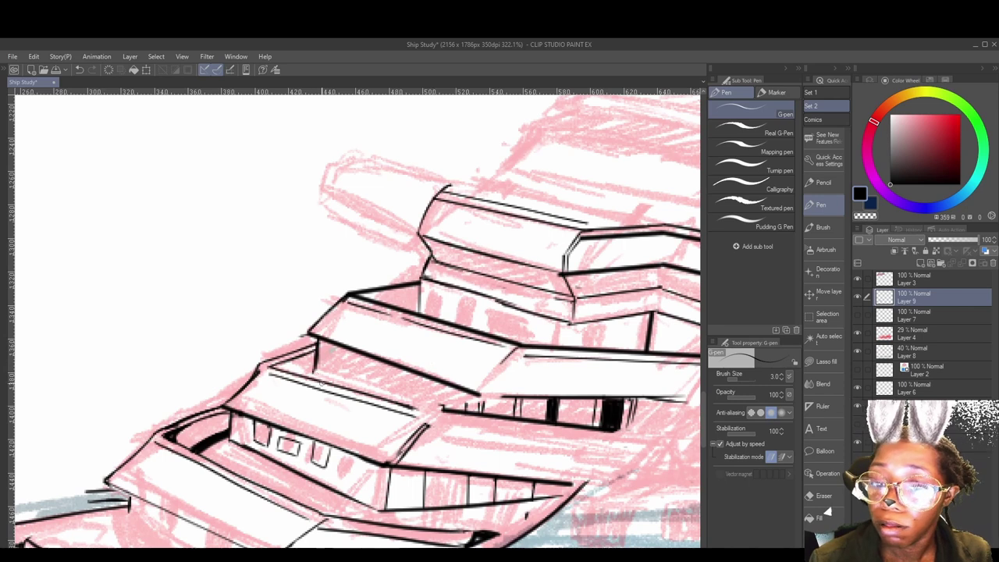
{"action": "left_click_drag", "start_coordinate": [315, 373], "coordinate": [437, 415]}
{"action": "left_click_drag", "start_coordinate": [508, 425], "coordinate": [401, 385]}
{"action": "left_click_drag", "start_coordinate": [567, 400], "coordinate": [578, 442]}
{"action": "left_click_drag", "start_coordinate": [417, 418], "coordinate": [517, 444]}
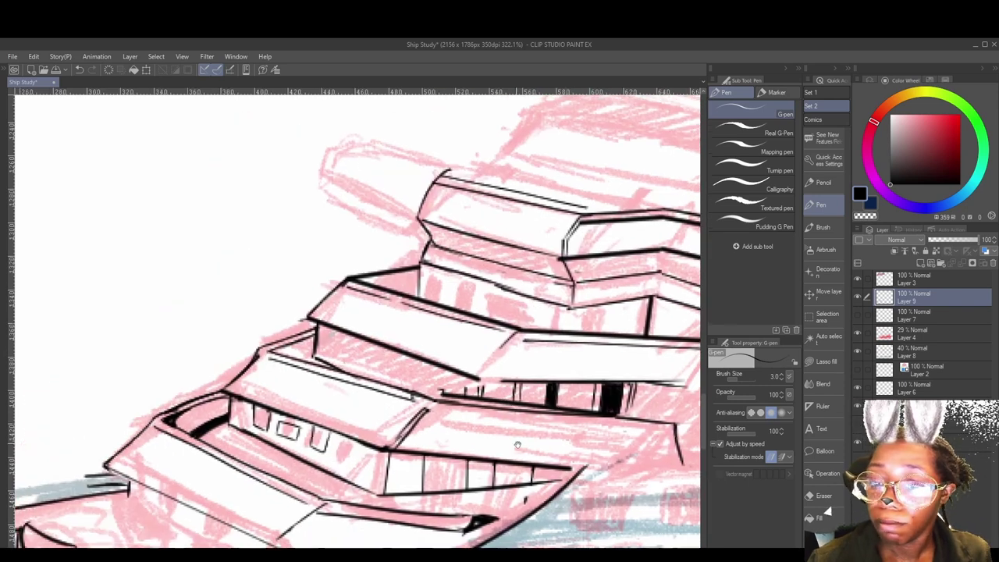
{"action": "mouse_move", "coordinate": [469, 419]}
{"action": "left_mouse_down"}
{"action": "mouse_move", "coordinate": [362, 388]}
{"action": "mouse_move", "coordinate": [583, 395]}
{"action": "mouse_move", "coordinate": [603, 438]}
{"action": "left_mouse_up"}
{"action": "key", "text": "ctrl+z"}
{"action": "key", "text": "ctrl+z"}
{"action": "mouse_move", "coordinate": [363, 387]}
{"action": "left_mouse_down"}
{"action": "mouse_move", "coordinate": [576, 403]}
{"action": "mouse_move", "coordinate": [547, 436]}
{"action": "left_mouse_up"}
- Erase the lowest tier's rough rim and redraw its upper edges as straight lines with brush size 2
{"action": "left_click_drag", "start_coordinate": [262, 460], "coordinate": [352, 443]}
{"action": "mouse_move", "coordinate": [418, 438]}
{"action": "left_mouse_down"}
{"action": "mouse_move", "coordinate": [395, 446]}
{"action": "mouse_move", "coordinate": [434, 369]}
{"action": "left_mouse_up"}
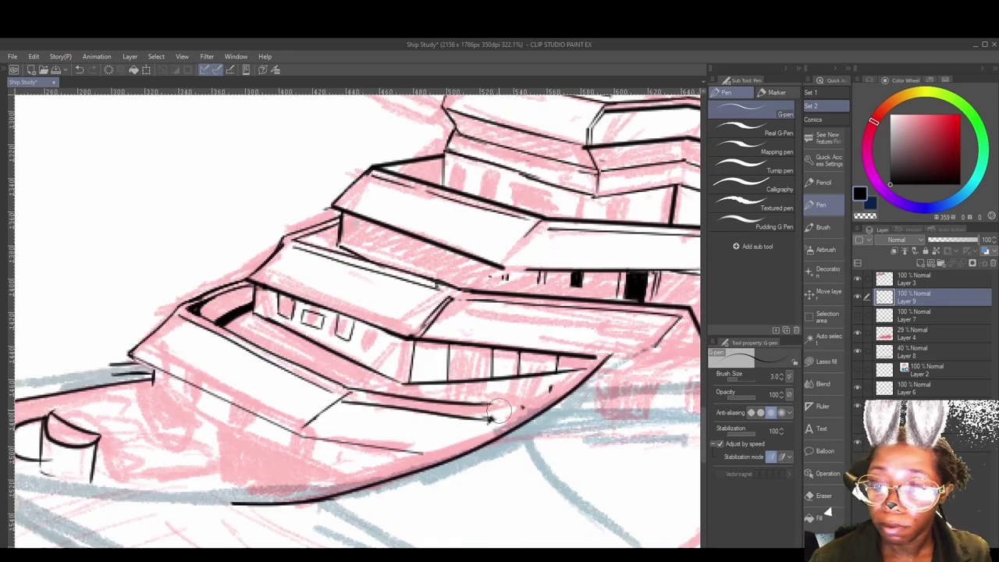
{"action": "left_click_drag", "start_coordinate": [499, 411], "coordinate": [305, 433]}
{"action": "left_click_drag", "start_coordinate": [330, 389], "coordinate": [393, 397]}
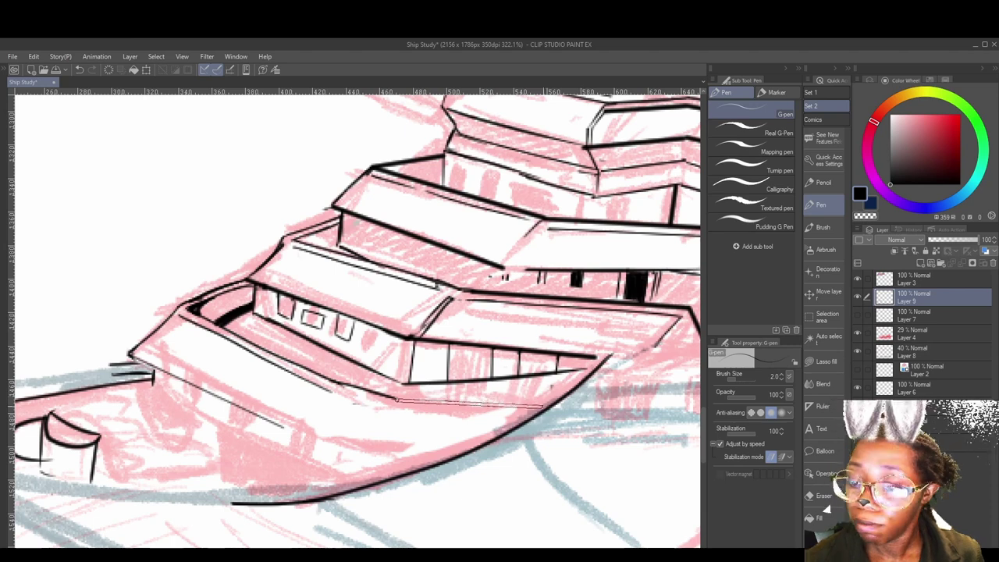
{"action": "left_click", "coordinate": [535, 407], "text": "shift"}
{"action": "left_click", "coordinate": [531, 416], "text": "shift"}
{"action": "left_click", "coordinate": [331, 401], "text": "shift"}
{"action": "left_click", "coordinate": [331, 394], "text": "shift"}
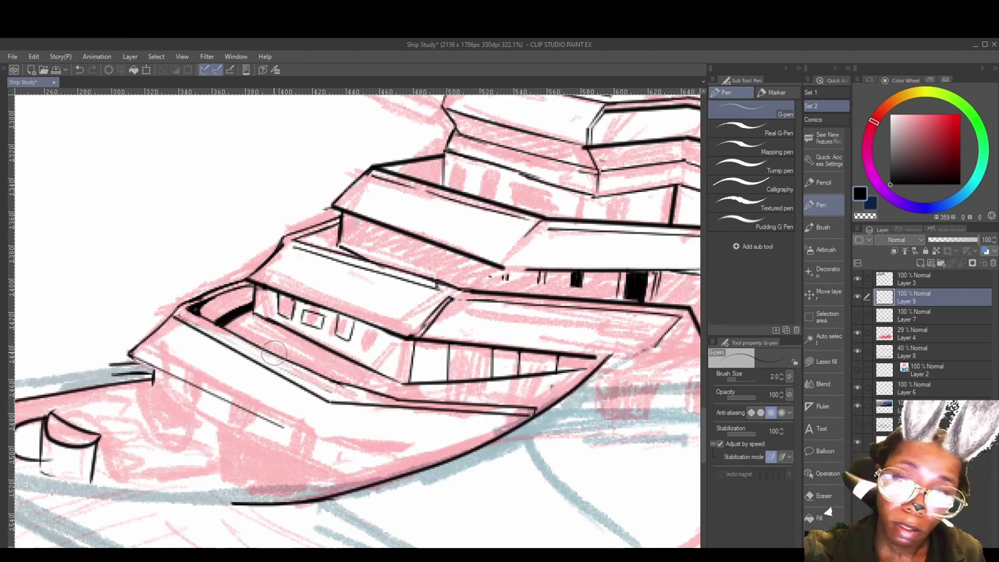
{"action": "left_click", "coordinate": [187, 309], "text": "shift"}
- Ink the lowest tier's roof corner and replace its side and front lower edges with clean straight lines
{"action": "left_click", "coordinate": [331, 402]}
{"action": "left_click", "coordinate": [297, 431], "text": "shift"}
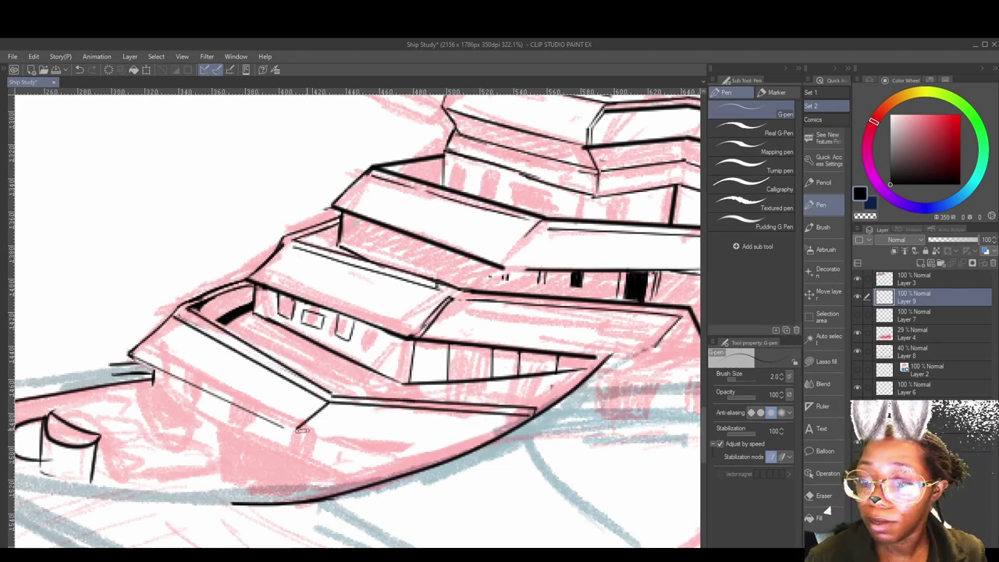
{"action": "left_click", "coordinate": [476, 451], "text": "shift"}
{"action": "mouse_move", "coordinate": [264, 412]}
{"action": "left_mouse_down"}
{"action": "mouse_move", "coordinate": [121, 322]}
{"action": "mouse_move", "coordinate": [126, 345]}
{"action": "left_mouse_up"}
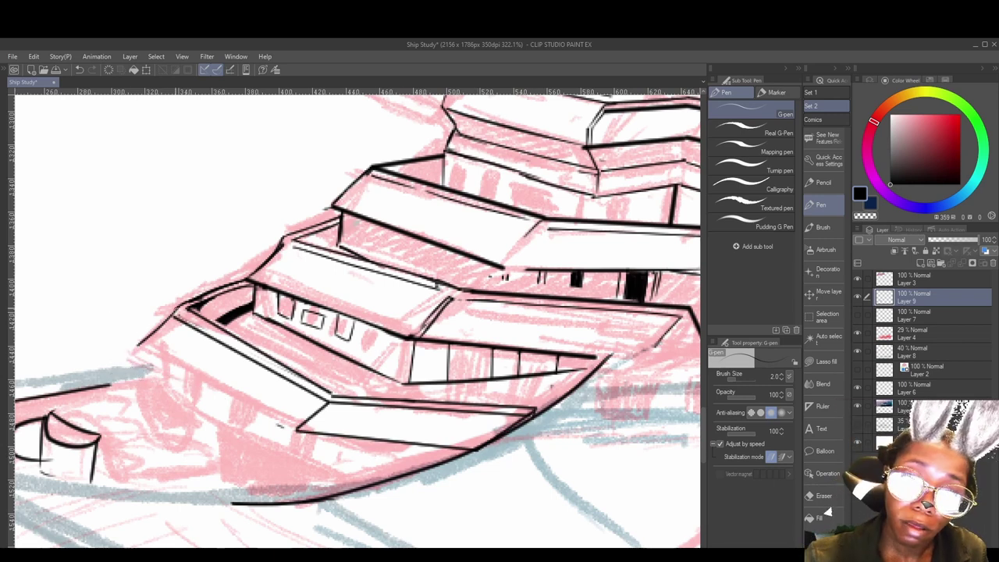
{"action": "left_click_drag", "start_coordinate": [178, 307], "coordinate": [139, 345]}
{"action": "left_click", "coordinate": [296, 430], "text": "shift"}
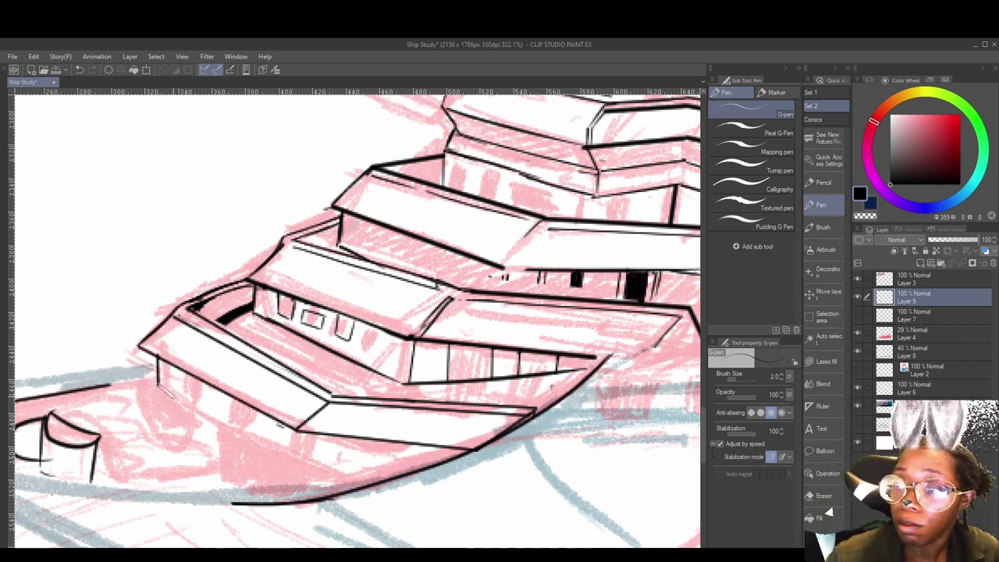
- Ink the base of the lowest tier's walls beneath the roof and show Layer 7 again
{"action": "left_click", "coordinate": [158, 382]}
{"action": "left_click", "coordinate": [306, 462], "text": "shift"}
{"action": "left_click", "coordinate": [404, 472], "text": "shift"}
{"action": "mouse_move", "coordinate": [123, 373]}
{"action": "left_mouse_down"}
{"action": "mouse_move", "coordinate": [339, 343]}
{"action": "mouse_move", "coordinate": [409, 371]}
{"action": "left_mouse_up"}
{"action": "left_click", "coordinate": [857, 315]}
- On Layer 7, erase the parts of the thick diagonal construction line that cross the forward tiers
{"action": "left_click_drag", "start_coordinate": [546, 188], "coordinate": [183, 466]}
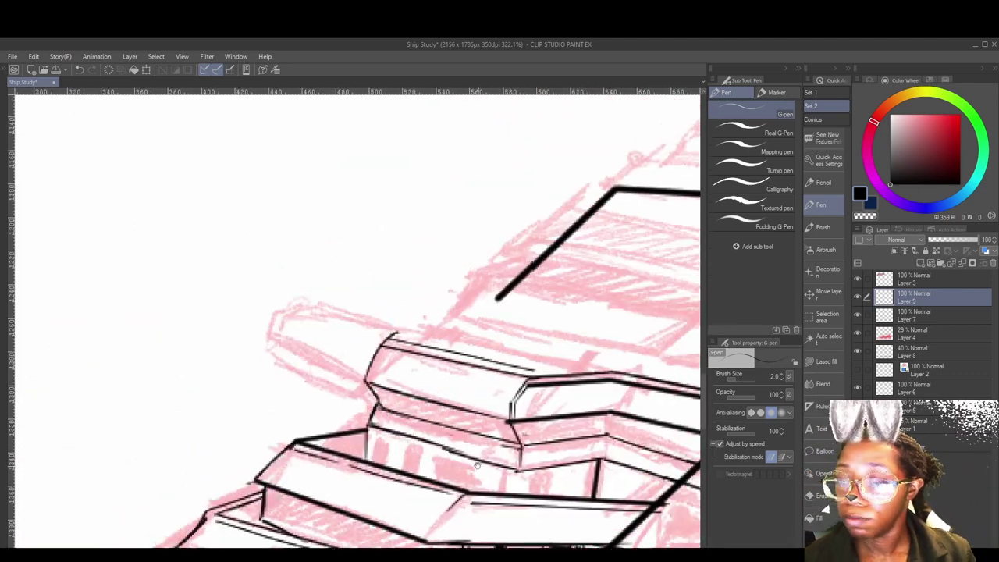
{"action": "left_click_drag", "start_coordinate": [554, 508], "coordinate": [596, 291]}
{"action": "left_click_drag", "start_coordinate": [596, 508], "coordinate": [619, 500]}
{"action": "key", "text": "alt+["}
{"action": "left_click_drag", "start_coordinate": [515, 461], "coordinate": [374, 511]}
{"action": "scroll", "coordinate": [386, 318], "scroll_direction": "down", "scroll_amount": 3}
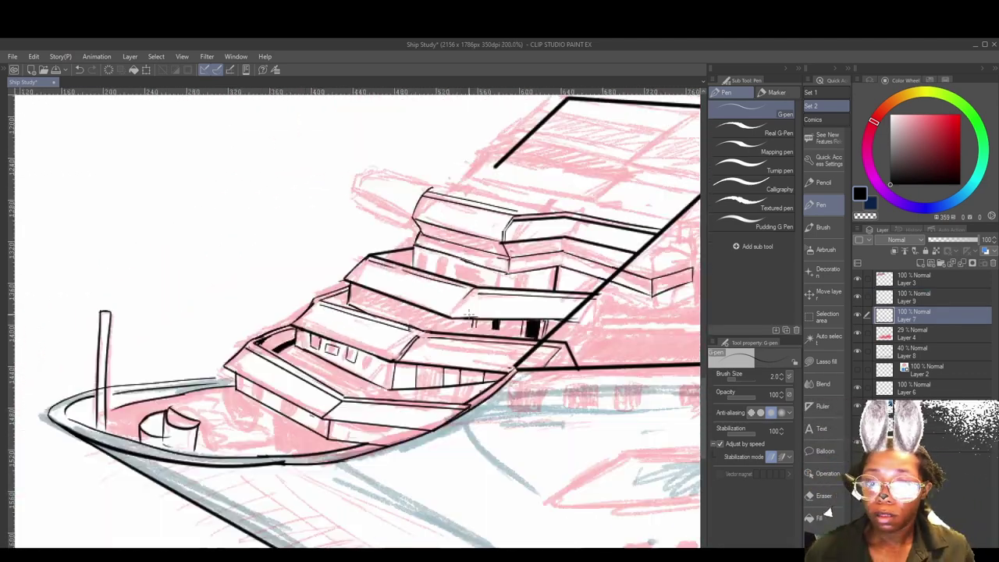
{"action": "left_click_drag", "start_coordinate": [587, 299], "coordinate": [491, 379]}
{"action": "left_click", "coordinate": [492, 379]}
{"action": "left_click", "coordinate": [432, 434]}
{"action": "mouse_move", "coordinate": [432, 434]}
{"action": "left_mouse_down"}
{"action": "mouse_move", "coordinate": [487, 287]}
{"action": "mouse_move", "coordinate": [445, 464]}
{"action": "left_mouse_up"}
- On Layer 9, ink the boxy outline and inner edges of the bridge wing projecting past the bow side
{"action": "left_click", "coordinate": [932, 299]}
{"action": "mouse_move", "coordinate": [356, 307]}
{"action": "left_mouse_down"}
{"action": "mouse_move", "coordinate": [395, 337]}
{"action": "mouse_move", "coordinate": [395, 416]}
{"action": "mouse_move", "coordinate": [428, 368]}
{"action": "mouse_move", "coordinate": [486, 447]}
{"action": "mouse_move", "coordinate": [437, 420]}
{"action": "mouse_move", "coordinate": [407, 427]}
{"action": "left_mouse_up"}
{"action": "mouse_move", "coordinate": [404, 434]}
{"action": "left_mouse_down"}
{"action": "mouse_move", "coordinate": [471, 456]}
{"action": "mouse_move", "coordinate": [403, 435]}
{"action": "left_mouse_up"}
{"action": "left_click_drag", "start_coordinate": [406, 437], "coordinate": [403, 373]}
{"action": "left_click_drag", "start_coordinate": [401, 369], "coordinate": [454, 409]}
{"action": "left_click_drag", "start_coordinate": [391, 389], "coordinate": [468, 425]}
- Erase the thick slanted line above the bridge on Layer 7 and ink that tier's lower edge on Layer 9
{"action": "mouse_move", "coordinate": [499, 380]}
{"action": "left_mouse_down"}
{"action": "mouse_move", "coordinate": [343, 350]}
{"action": "mouse_move", "coordinate": [457, 412]}
{"action": "mouse_move", "coordinate": [346, 426]}
{"action": "left_mouse_up"}
{"action": "key", "text": "alt+["}
{"action": "mouse_move", "coordinate": [472, 334]}
{"action": "left_mouse_down"}
{"action": "mouse_move", "coordinate": [398, 402]}
{"action": "mouse_move", "coordinate": [472, 262]}
{"action": "mouse_move", "coordinate": [438, 435]}
{"action": "left_mouse_up"}
{"action": "key", "text": "alt+]"}
{"action": "mouse_move", "coordinate": [396, 360]}
{"action": "left_mouse_down"}
{"action": "mouse_move", "coordinate": [370, 382]}
{"action": "mouse_move", "coordinate": [584, 423]}
{"action": "left_mouse_up"}
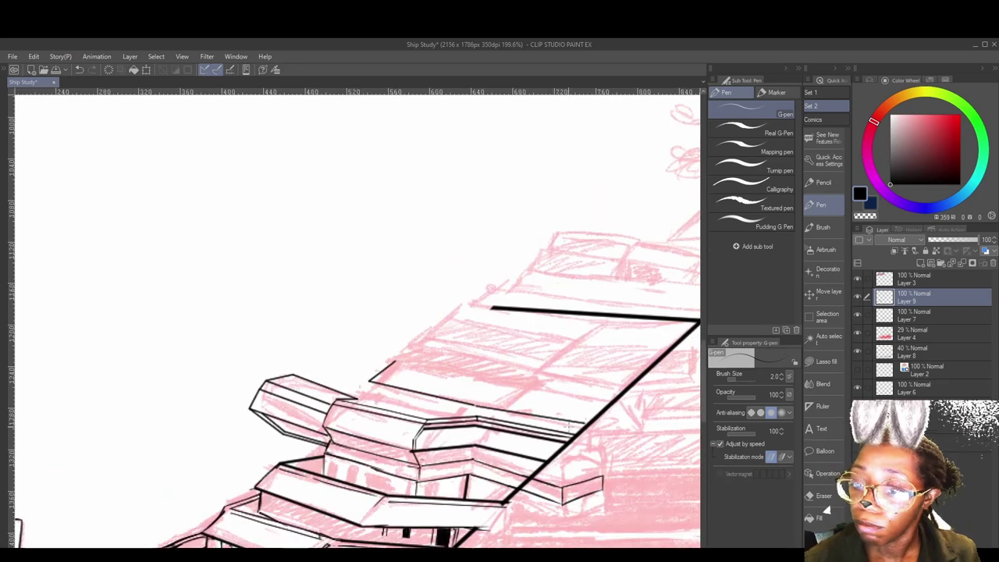
{"action": "left_click_drag", "start_coordinate": [468, 391], "coordinate": [446, 422]}
{"action": "left_click_drag", "start_coordinate": [374, 393], "coordinate": [374, 386]}
- Ink the mast with brush size 3, including its pointed tip, angled upper arms and straight lower crossbar
{"action": "scroll", "coordinate": [374, 386], "scroll_direction": "down", "scroll_amount": 4}
{"action": "scroll", "coordinate": [375, 310], "scroll_direction": "up", "scroll_amount": 2}
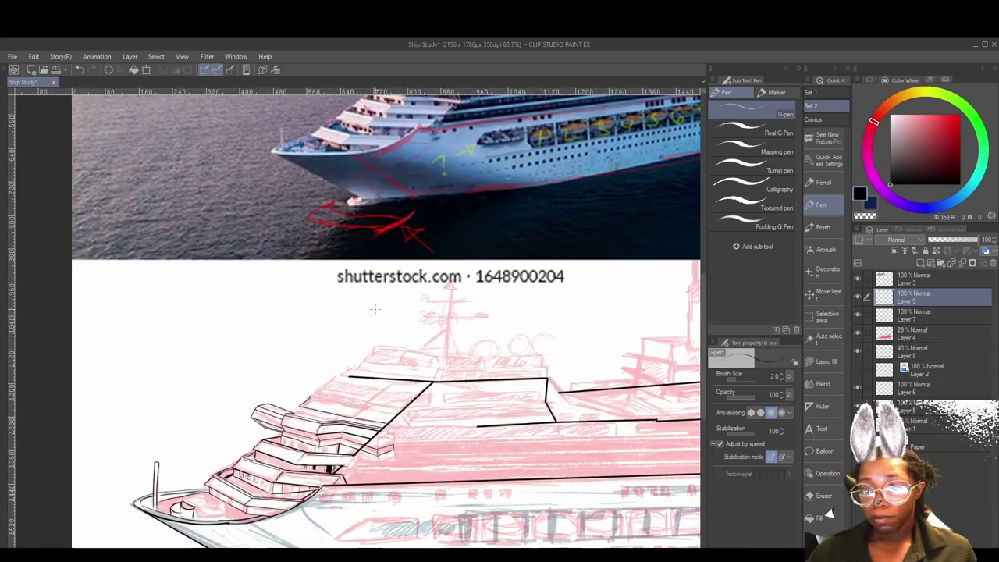
{"action": "scroll", "coordinate": [432, 282], "scroll_direction": "up", "scroll_amount": 3}
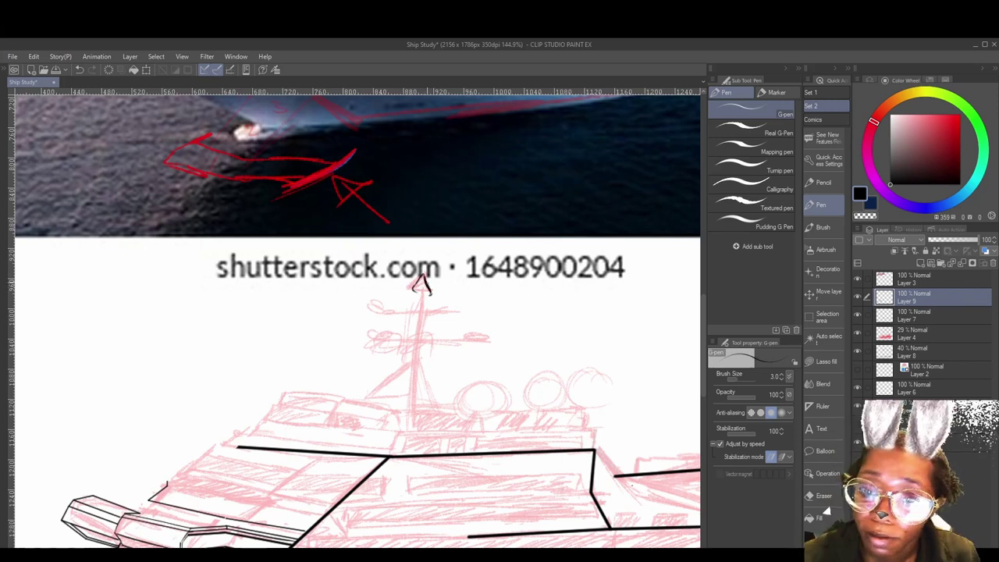
{"action": "left_click_drag", "start_coordinate": [418, 288], "coordinate": [416, 411]}
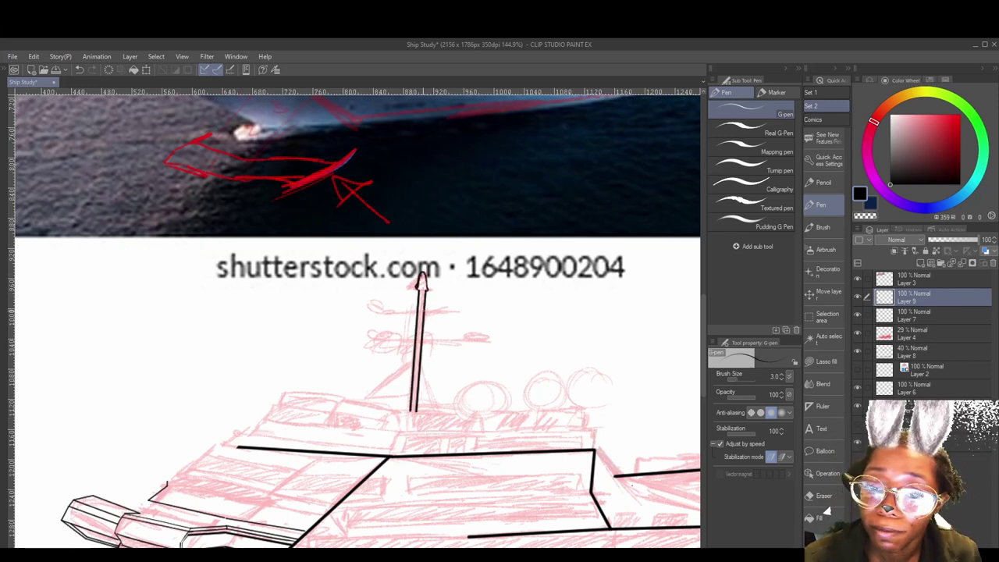
{"action": "left_click_drag", "start_coordinate": [372, 338], "coordinate": [476, 344]}
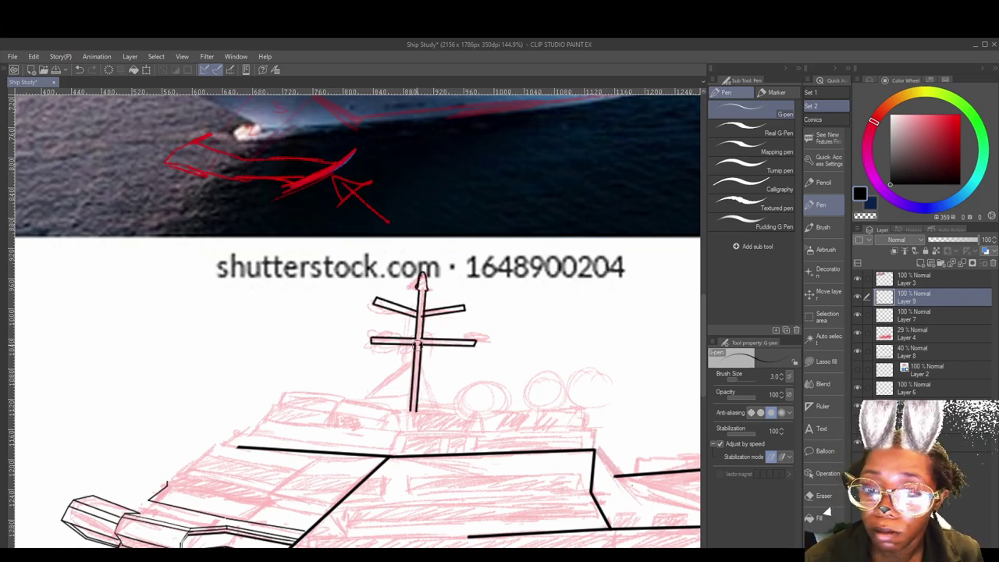
- On Layer 7, redraw the line beneath the top tier's forward side as a steeper straight line
{"action": "mouse_move", "coordinate": [511, 405]}
{"action": "left_mouse_down"}
{"action": "mouse_move", "coordinate": [571, 408]}
{"action": "mouse_move", "coordinate": [601, 343]}
{"action": "left_mouse_up"}
{"action": "left_click", "coordinate": [349, 381], "text": "ctrl+shift"}
{"action": "left_click_drag", "start_coordinate": [330, 385], "coordinate": [343, 369]}
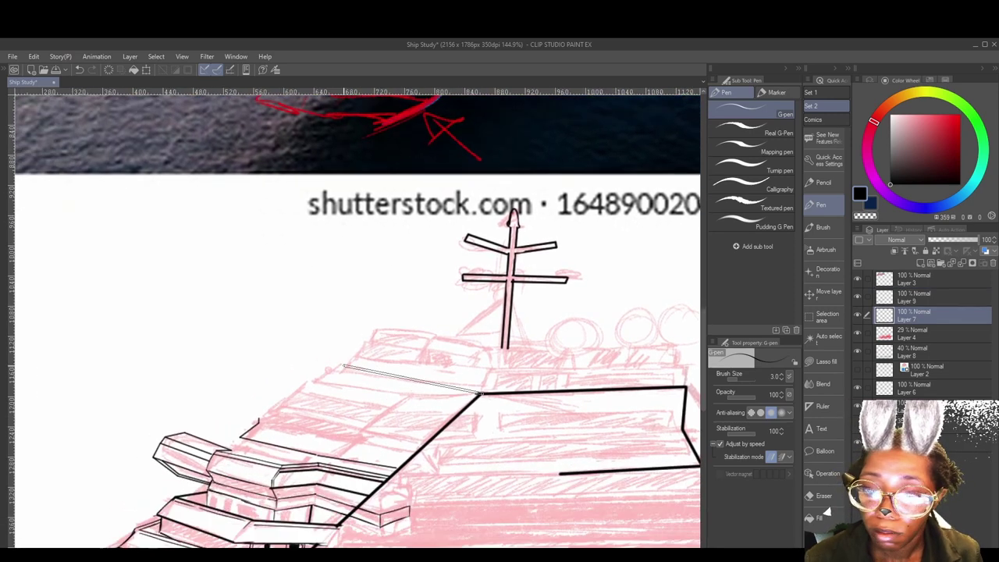
{"action": "left_click_drag", "start_coordinate": [556, 468], "coordinate": [543, 345]}
- On Layer 9, outline the top tier's band with straight lines along its forward face and long side
{"action": "left_click", "coordinate": [915, 303]}
{"action": "mouse_move", "coordinate": [500, 295]}
{"action": "left_mouse_down"}
{"action": "mouse_move", "coordinate": [463, 502]}
{"action": "mouse_move", "coordinate": [521, 487]}
{"action": "left_mouse_up"}
{"action": "left_click_drag", "start_coordinate": [351, 439], "coordinate": [355, 422]}
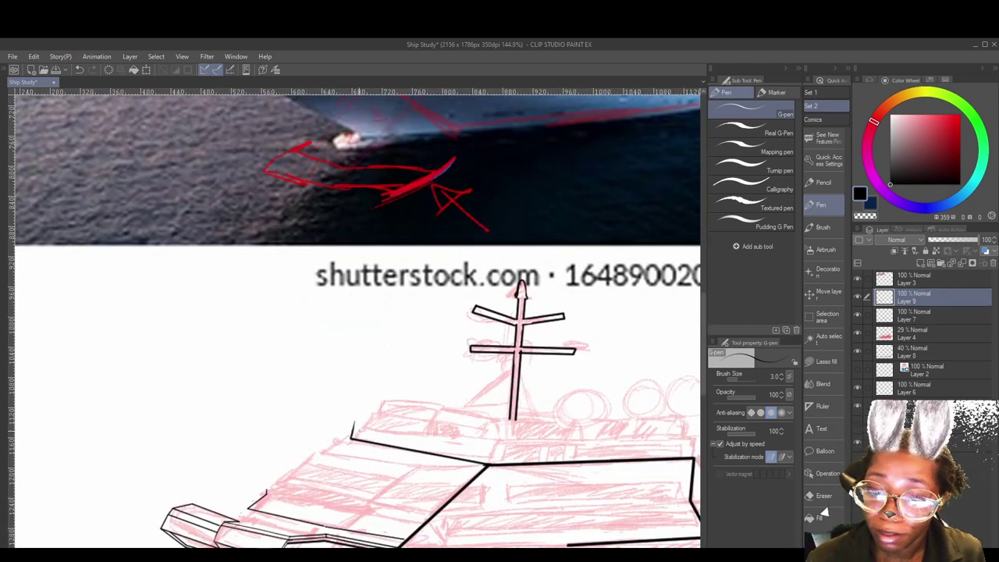
{"action": "left_click", "coordinate": [363, 416], "text": "shift"}
{"action": "left_click", "coordinate": [501, 439], "text": "shift"}
{"action": "left_click", "coordinate": [489, 465], "text": "shift"}
{"action": "mouse_move", "coordinate": [489, 465]}
{"action": "left_mouse_down"}
{"action": "mouse_move", "coordinate": [409, 416]}
{"action": "mouse_move", "coordinate": [454, 366]}
{"action": "mouse_move", "coordinate": [375, 420]}
{"action": "mouse_move", "coordinate": [581, 414]}
{"action": "mouse_move", "coordinate": [563, 424]}
{"action": "left_mouse_up"}
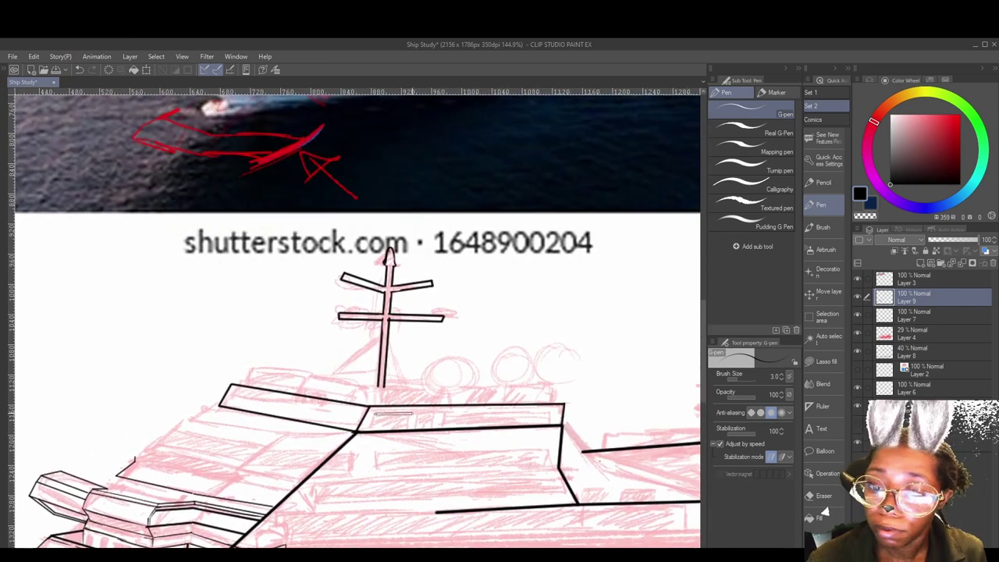
- Ink framed rectangular windows inside both faces of the top tier's band, undoing the faulty strokes
{"action": "mouse_move", "coordinate": [419, 414]}
{"action": "left_mouse_down"}
{"action": "mouse_move", "coordinate": [559, 410]}
{"action": "mouse_move", "coordinate": [558, 424]}
{"action": "mouse_move", "coordinate": [524, 447]}
{"action": "left_mouse_up"}
{"action": "mouse_move", "coordinate": [459, 458]}
{"action": "left_mouse_down"}
{"action": "mouse_move", "coordinate": [470, 439]}
{"action": "mouse_move", "coordinate": [369, 422]}
{"action": "left_mouse_up"}
{"action": "left_click", "coordinate": [367, 441], "text": "shift"}
{"action": "left_click", "coordinate": [345, 417], "text": "shift"}
{"action": "left_click", "coordinate": [337, 433], "text": "shift"}
{"action": "mouse_move", "coordinate": [338, 433]}
{"action": "left_mouse_down"}
{"action": "mouse_move", "coordinate": [118, 277]}
{"action": "mouse_move", "coordinate": [336, 454]}
{"action": "mouse_move", "coordinate": [341, 470]}
{"action": "left_mouse_up"}
{"action": "mouse_move", "coordinate": [352, 450]}
{"action": "left_mouse_down"}
{"action": "mouse_move", "coordinate": [352, 422]}
{"action": "mouse_move", "coordinate": [400, 434]}
{"action": "mouse_move", "coordinate": [450, 383]}
{"action": "left_mouse_up"}
{"action": "left_click", "coordinate": [382, 418], "text": "shift"}
{"action": "key", "text": "ctrl+z"}
{"action": "key", "text": "ctrl+z"}
{"action": "key", "text": "ctrl+z"}
{"action": "key", "text": "ctrl+z"}
{"action": "key", "text": "ctrl+z"}
- Replace the thin lines above the bridge with a bolder lower roof edge and small side projection
{"action": "left_click_drag", "start_coordinate": [393, 496], "coordinate": [328, 344]}
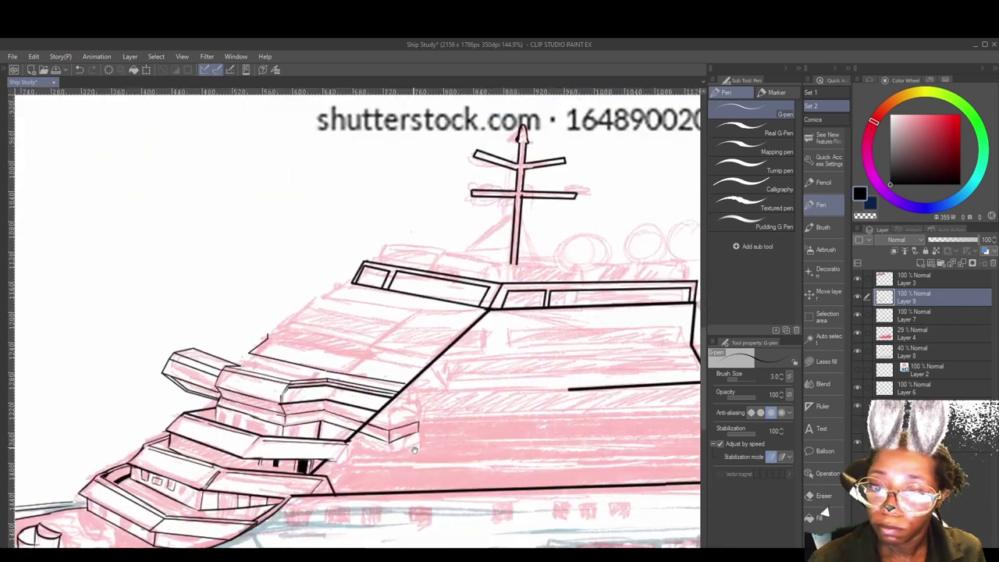
{"action": "left_click_drag", "start_coordinate": [414, 450], "coordinate": [428, 435]}
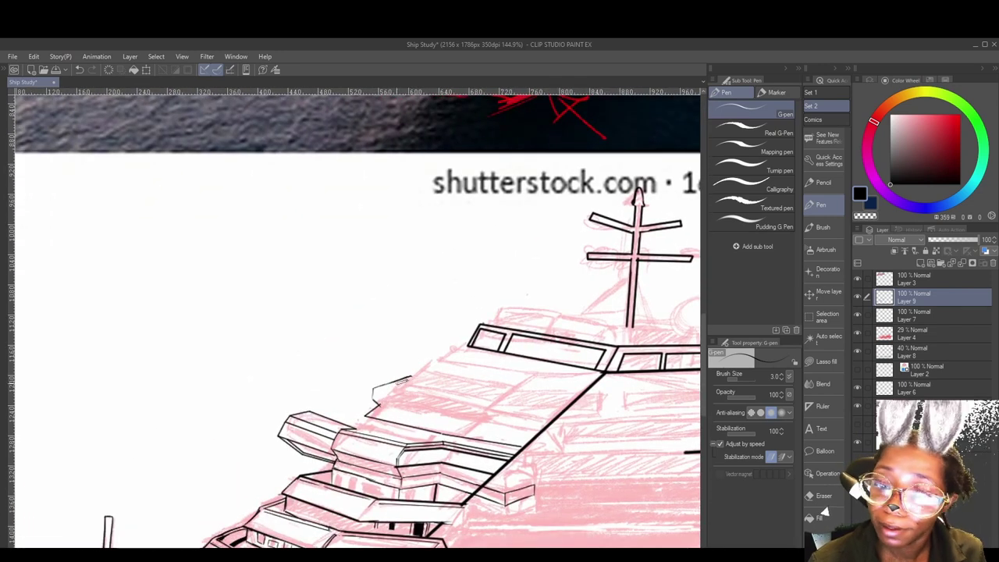
{"action": "key", "text": "ctrl+z"}
{"action": "key", "text": "ctrl+z"}
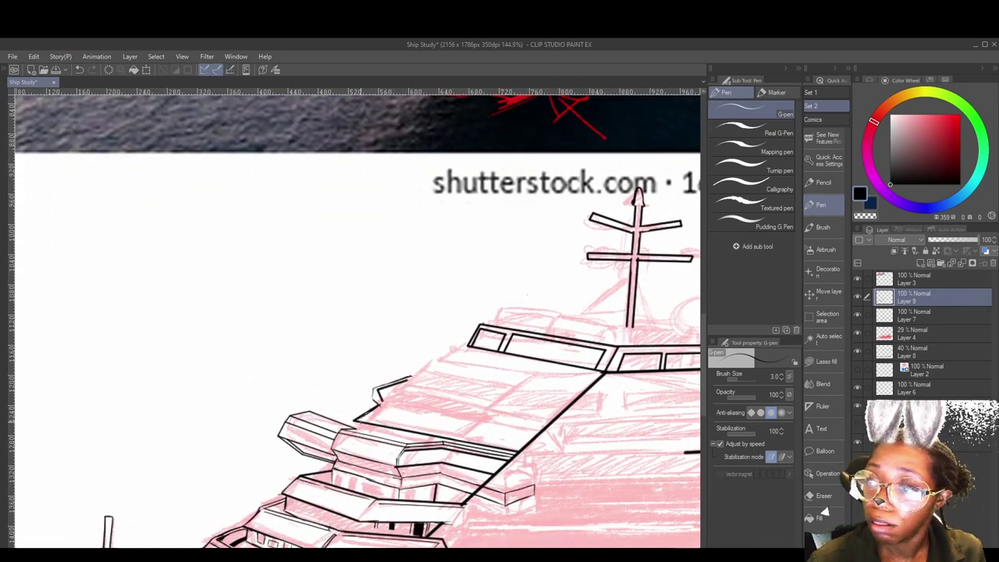
- Ink the recessed wall above the bridge and add solid dark windows between the forward tiers with brush size 5
{"action": "left_click_drag", "start_coordinate": [360, 421], "coordinate": [412, 415]}
{"action": "left_click_drag", "start_coordinate": [411, 413], "coordinate": [418, 426]}
{"action": "mouse_move", "coordinate": [418, 425]}
{"action": "left_mouse_down"}
{"action": "mouse_move", "coordinate": [403, 418]}
{"action": "mouse_move", "coordinate": [437, 429]}
{"action": "left_mouse_up"}
{"action": "key", "text": "]"}
{"action": "key", "text": "]"}
{"action": "mouse_move", "coordinate": [439, 423]}
{"action": "left_mouse_down"}
{"action": "mouse_move", "coordinate": [460, 427]}
{"action": "mouse_move", "coordinate": [427, 426]}
{"action": "left_mouse_up"}
{"action": "mouse_move", "coordinate": [529, 467]}
{"action": "left_mouse_down"}
{"action": "mouse_move", "coordinate": [510, 462]}
{"action": "mouse_move", "coordinate": [566, 412]}
{"action": "left_mouse_up"}
{"action": "left_click_drag", "start_coordinate": [429, 439], "coordinate": [429, 454]}
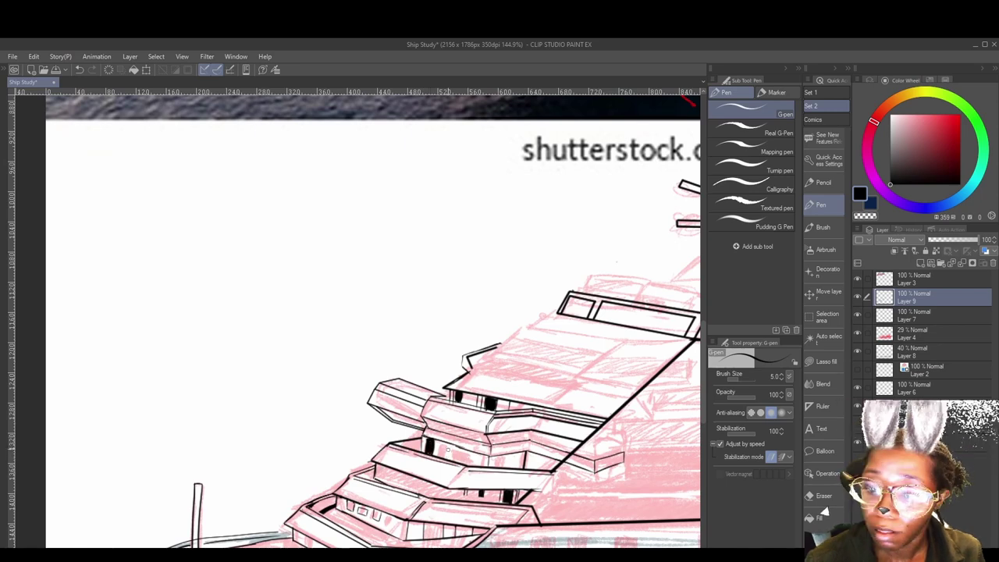
{"action": "mouse_move", "coordinate": [498, 461]}
{"action": "left_mouse_down"}
{"action": "mouse_move", "coordinate": [388, 477]}
{"action": "mouse_move", "coordinate": [380, 373]}
{"action": "left_mouse_up"}
- Compare the inked bow, tiers and mast with the reference photo and inspect the ship's uninked side
{"action": "scroll", "coordinate": [369, 187], "scroll_direction": "down", "scroll_amount": 4}
{"action": "mouse_move", "coordinate": [370, 188]}
{"action": "left_mouse_down"}
{"action": "mouse_move", "coordinate": [472, 392]}
{"action": "mouse_move", "coordinate": [397, 365]}
{"action": "left_mouse_up"}
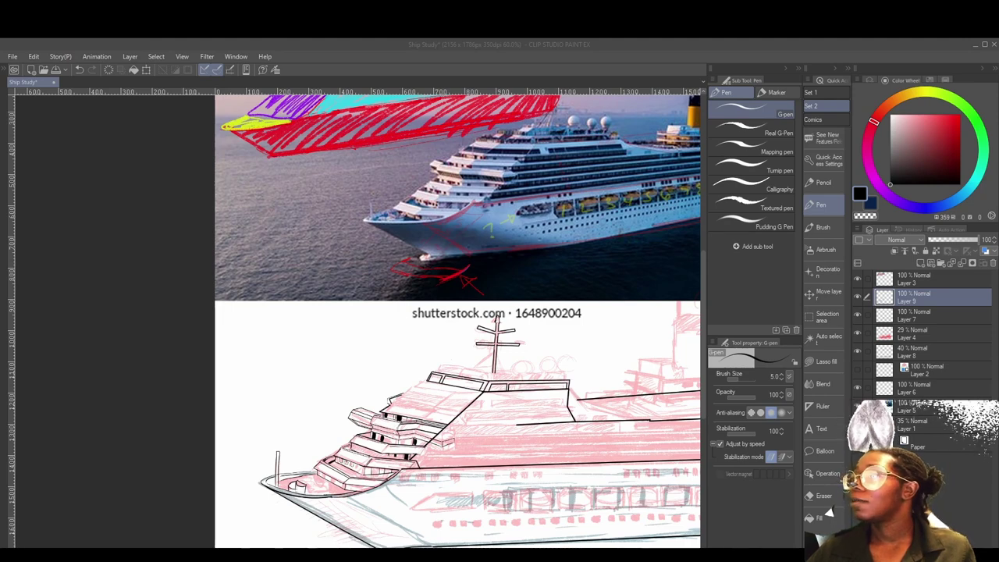
{"action": "left_click_drag", "start_coordinate": [496, 351], "coordinate": [447, 298]}
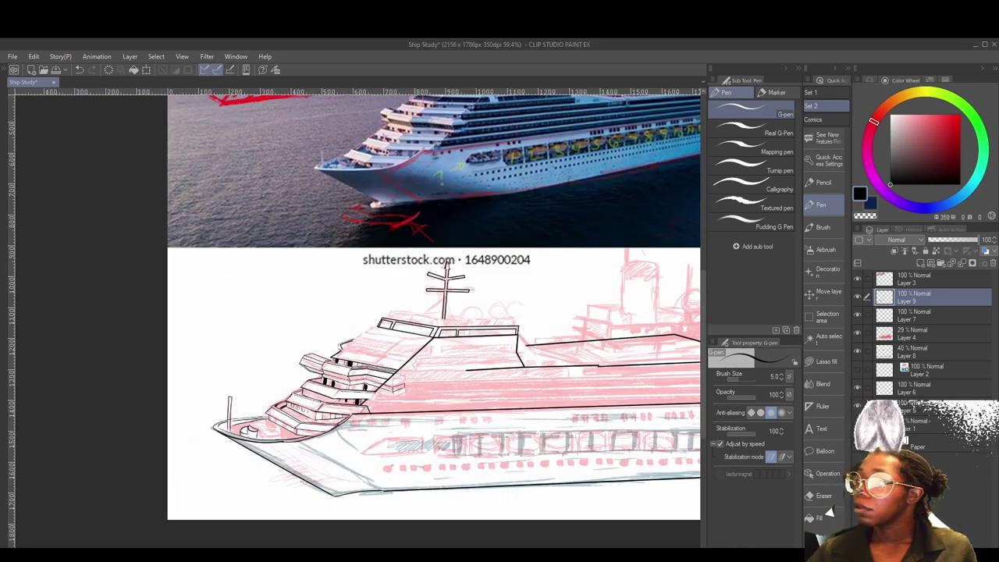
{"action": "scroll", "coordinate": [464, 460], "scroll_direction": "up", "scroll_amount": 4}
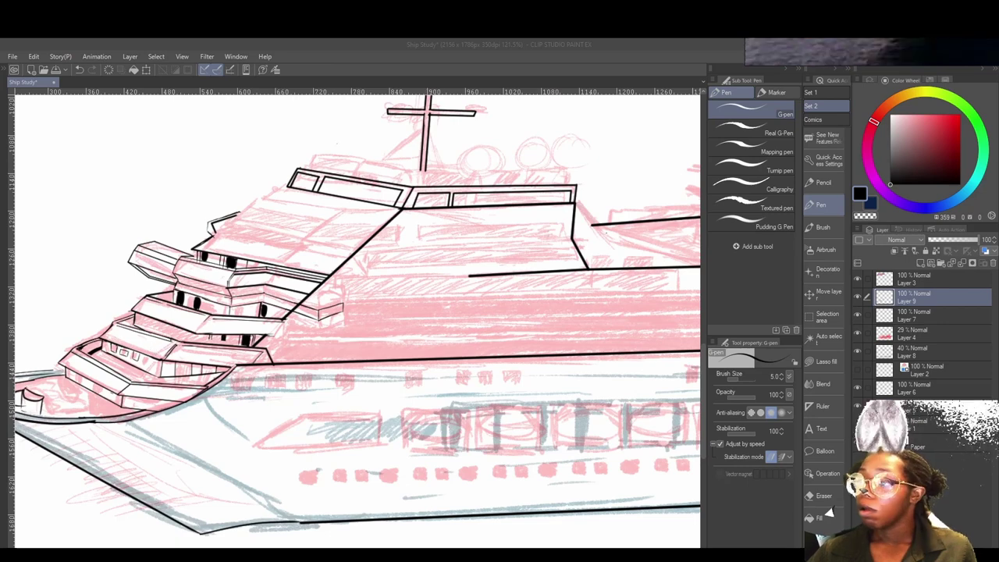
{"action": "scroll", "coordinate": [305, 316], "scroll_direction": "down", "scroll_amount": 4}
{"action": "scroll", "coordinate": [402, 383], "scroll_direction": "up", "scroll_amount": 2}
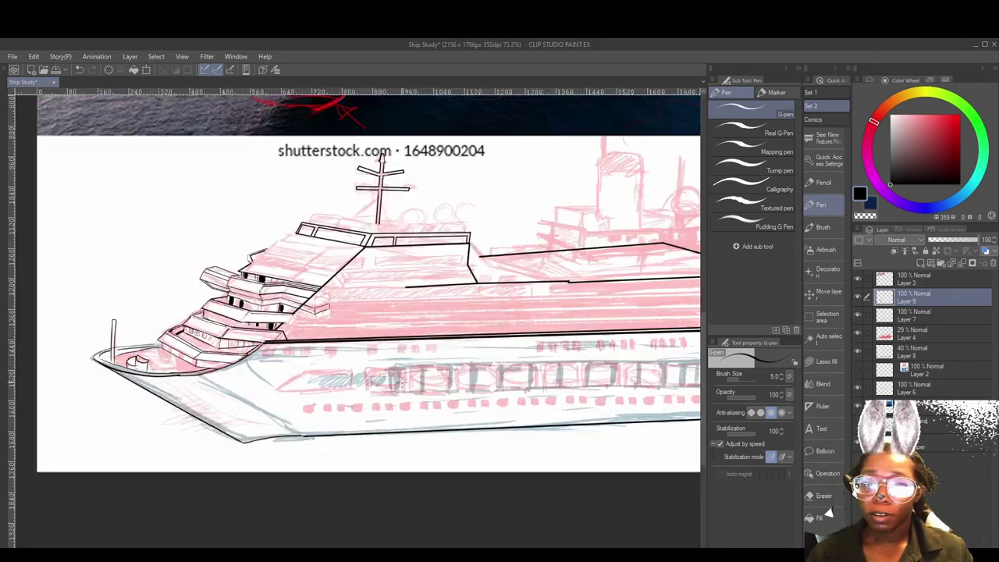
{"action": "scroll", "coordinate": [401, 382], "scroll_direction": "up", "scroll_amount": 3}
{"action": "scroll", "coordinate": [401, 382], "scroll_direction": "down", "scroll_amount": 3}
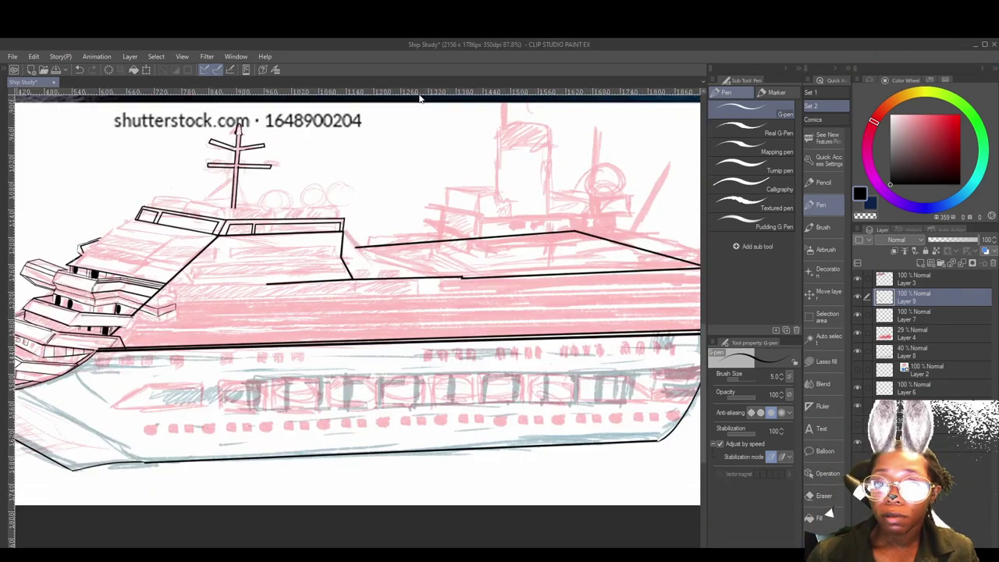
- Bring up the ruler tools and examine the whole ship's side and upper decks still in red sketch
{"action": "key", "text": "u"}
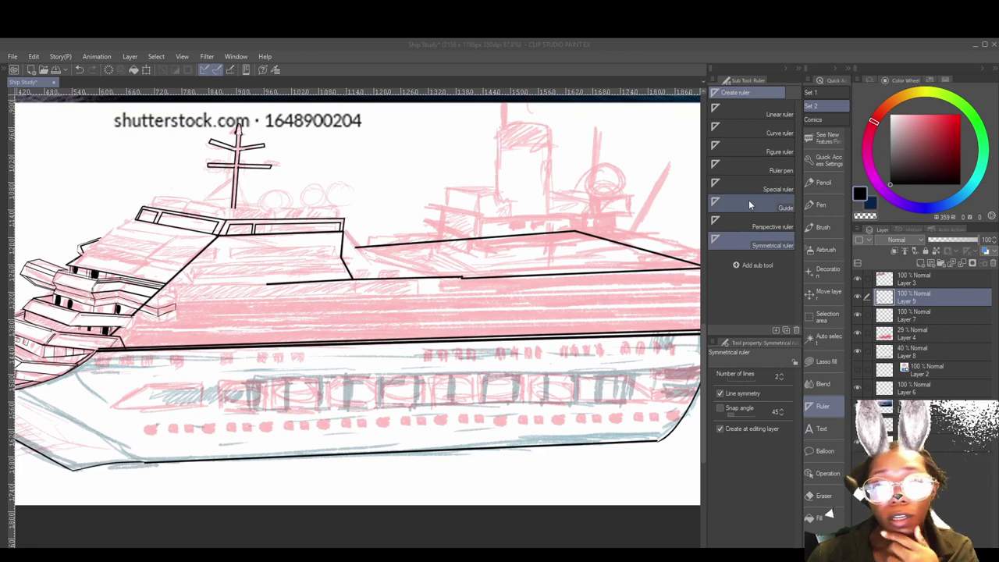
{"action": "scroll", "coordinate": [437, 312], "scroll_direction": "down", "scroll_amount": 5}
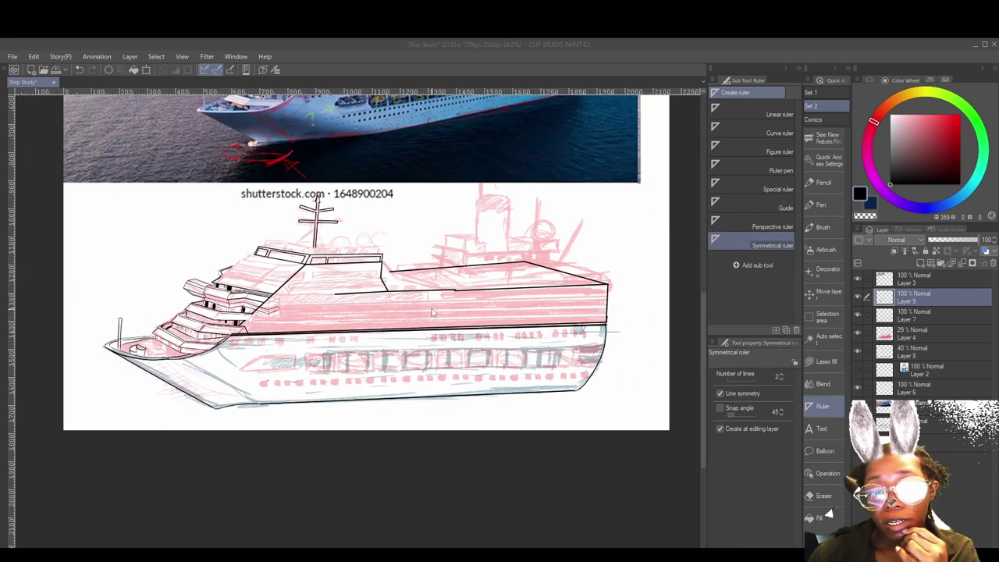
{"action": "scroll", "coordinate": [425, 316], "scroll_direction": "down", "scroll_amount": 1}
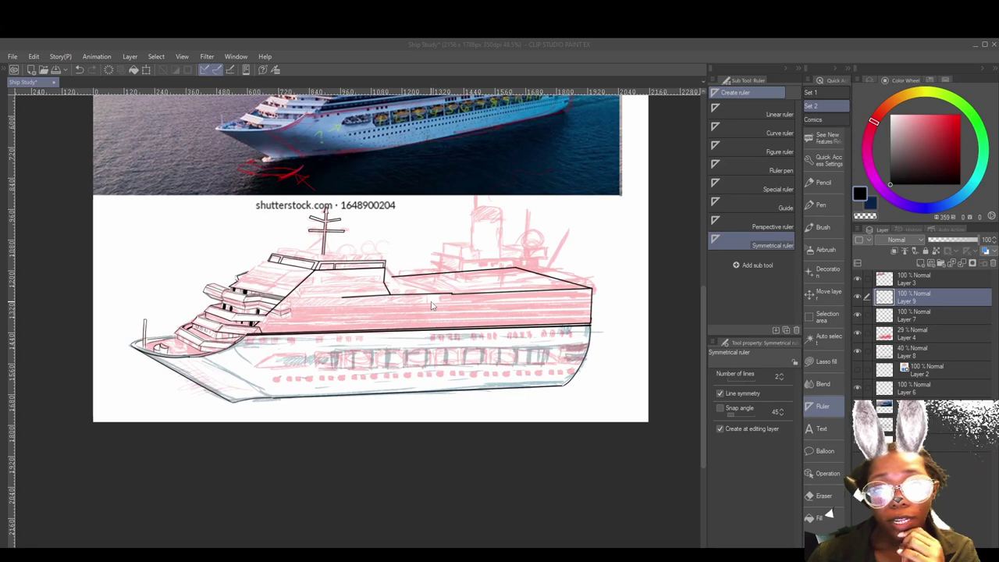
{"action": "scroll", "coordinate": [295, 346], "scroll_direction": "up", "scroll_amount": 2}
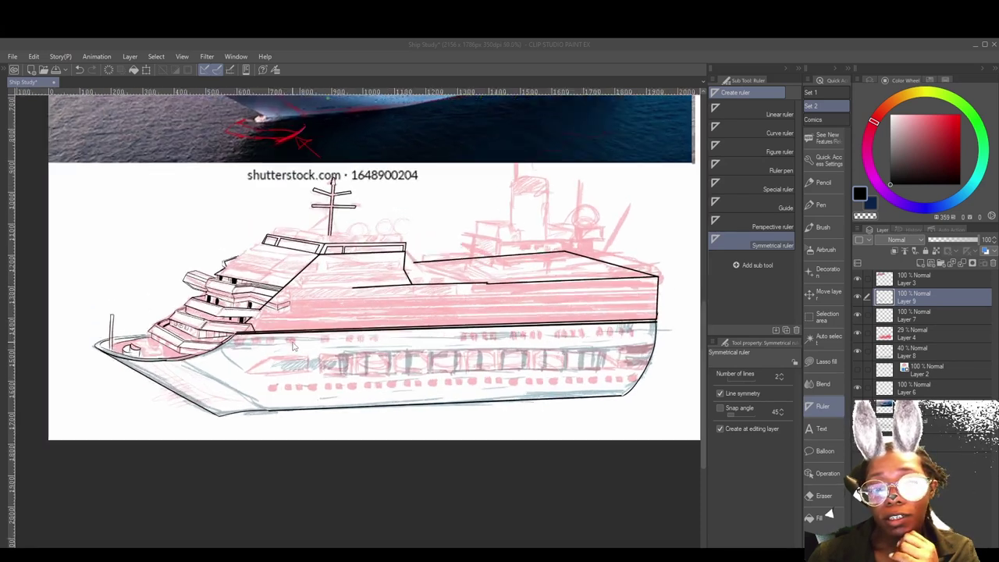
{"action": "scroll", "coordinate": [469, 294], "scroll_direction": "up", "scroll_amount": 2}
{"action": "scroll", "coordinate": [514, 308], "scroll_direction": "up", "scroll_amount": 2}
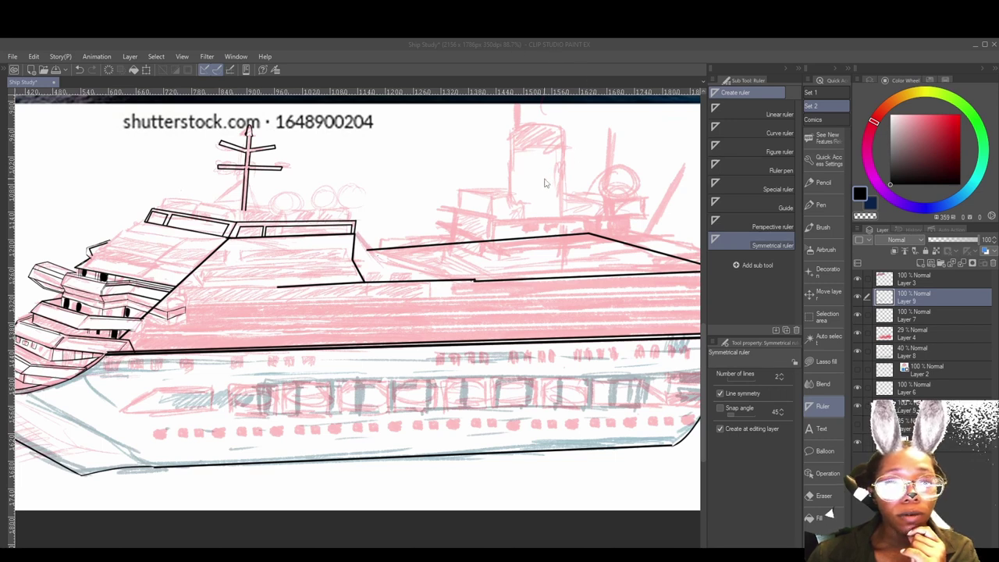
{"action": "scroll", "coordinate": [581, 254], "scroll_direction": "down", "scroll_amount": 2}
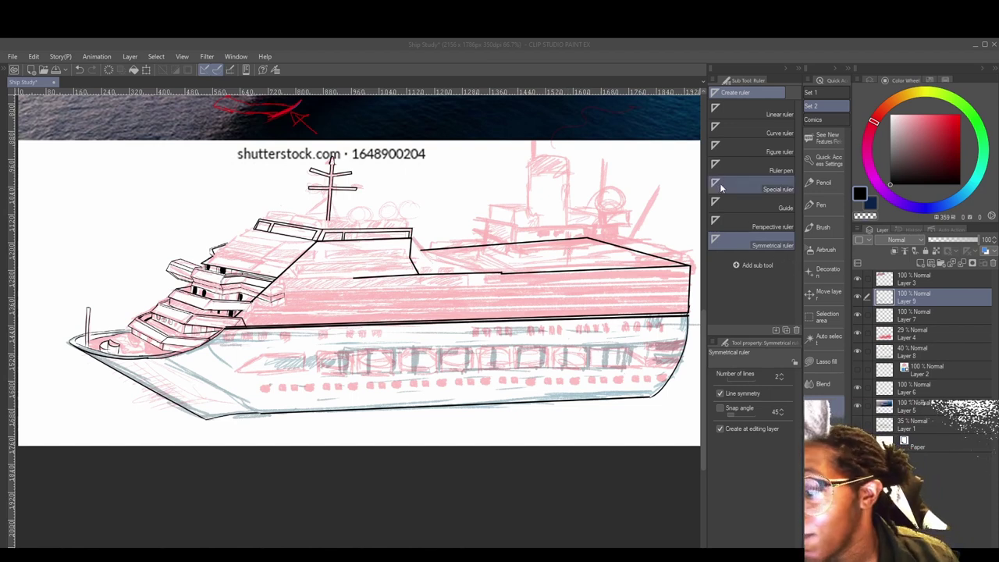
{"action": "scroll", "coordinate": [423, 257], "scroll_direction": "down", "scroll_amount": 4}
{"action": "scroll", "coordinate": [401, 259], "scroll_direction": "up", "scroll_amount": 3}
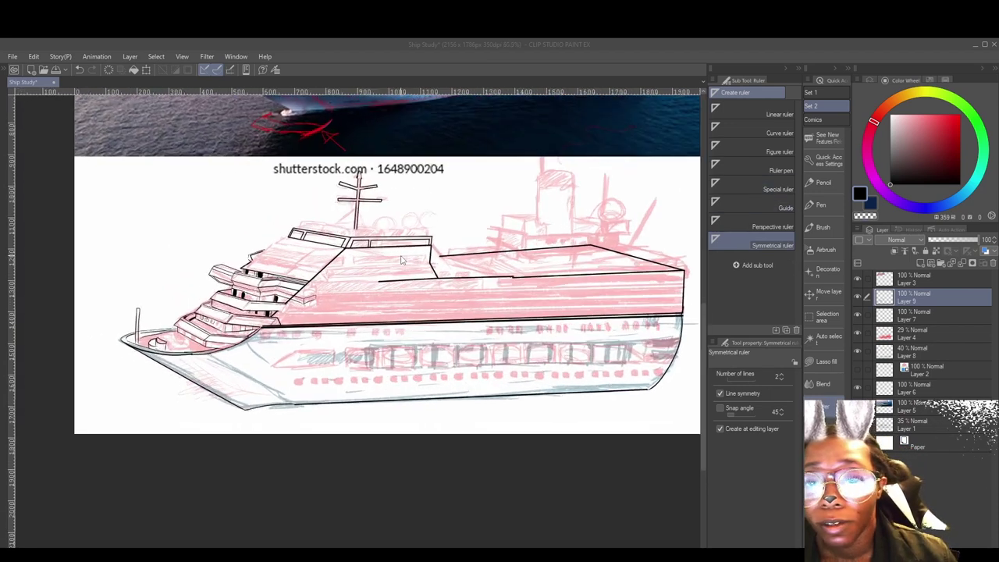
- Lay straight linear rulers lengthwise along the decks on the ship's side, on a new layer above Layer 9
{"action": "scroll", "coordinate": [402, 260], "scroll_direction": "up", "scroll_amount": 1}
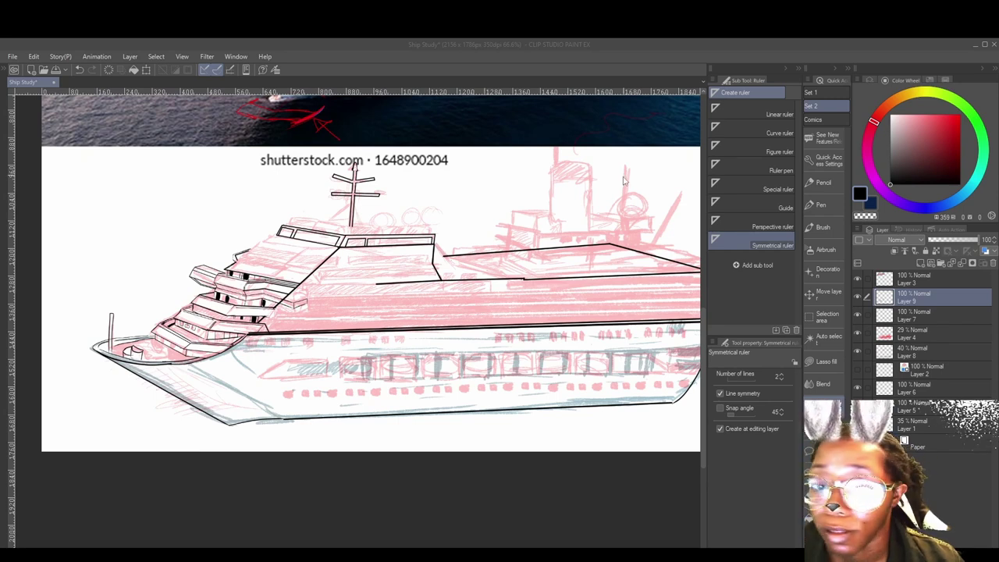
{"action": "scroll", "coordinate": [566, 249], "scroll_direction": "down", "scroll_amount": 2}
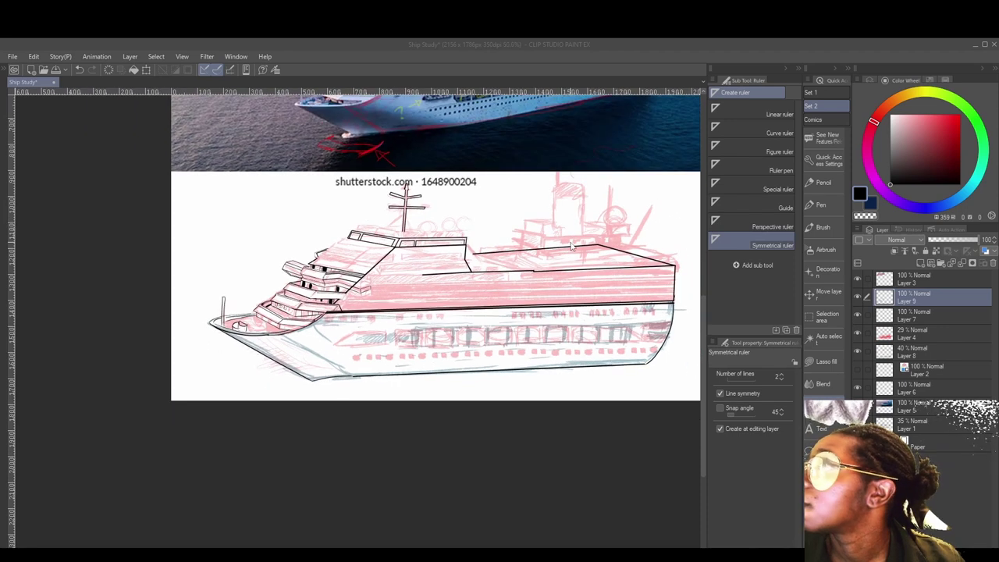
{"action": "scroll", "coordinate": [572, 246], "scroll_direction": "up", "scroll_amount": 3}
{"action": "scroll", "coordinate": [559, 234], "scroll_direction": "down", "scroll_amount": 4}
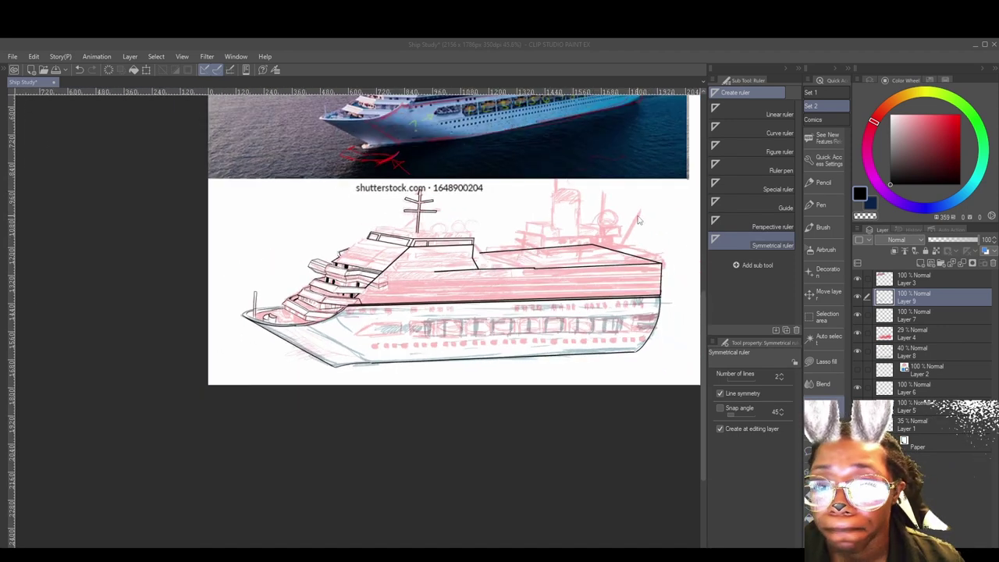
{"action": "scroll", "coordinate": [638, 221], "scroll_direction": "up", "scroll_amount": 1}
{"action": "scroll", "coordinate": [498, 300], "scroll_direction": "up", "scroll_amount": 2}
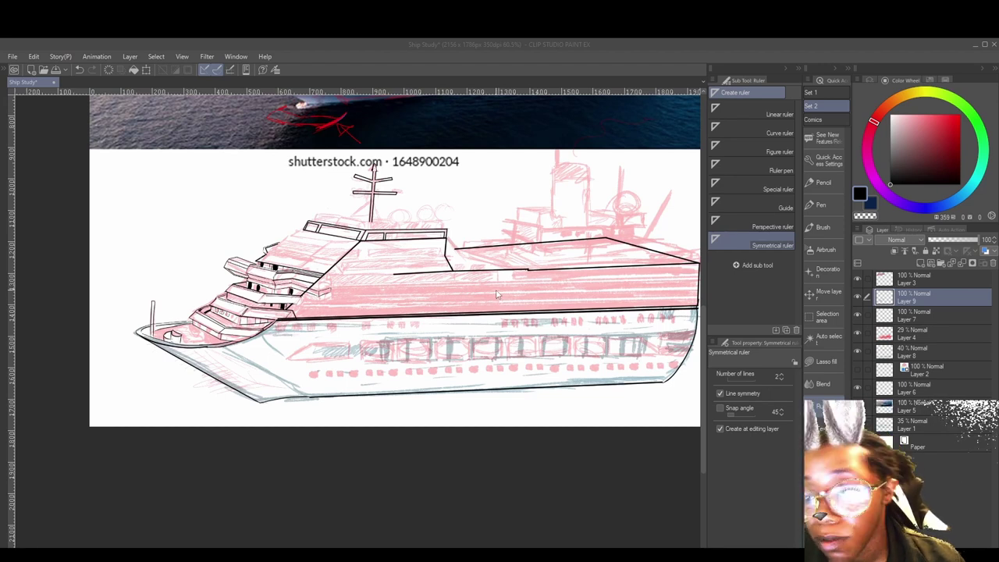
{"action": "left_click", "coordinate": [775, 117]}
{"action": "scroll", "coordinate": [419, 273], "scroll_direction": "up", "scroll_amount": 2}
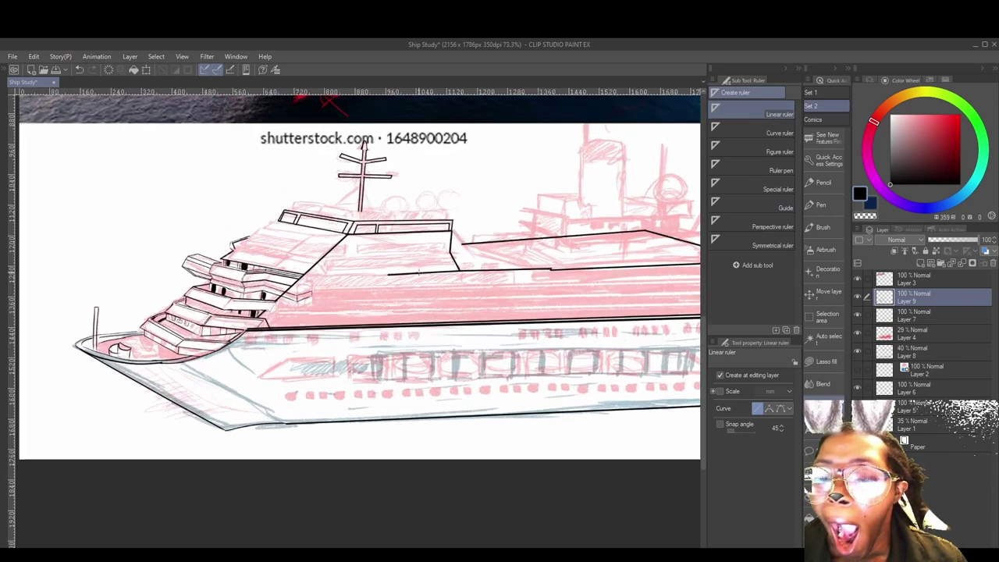
{"action": "left_click_drag", "start_coordinate": [409, 274], "coordinate": [272, 369]}
{"action": "key", "text": "ctrl+shift+n"}
{"action": "left_click_drag", "start_coordinate": [650, 400], "coordinate": [31, 374]}
{"action": "scroll", "coordinate": [129, 429], "scroll_direction": "up", "scroll_amount": 4}
{"action": "left_click_drag", "start_coordinate": [551, 374], "coordinate": [455, 419]}
- Hide Layer 7 and ink the outer side ends of the forward tiers on Layer 9 with the G-pen at size 3
{"action": "key", "text": "p"}
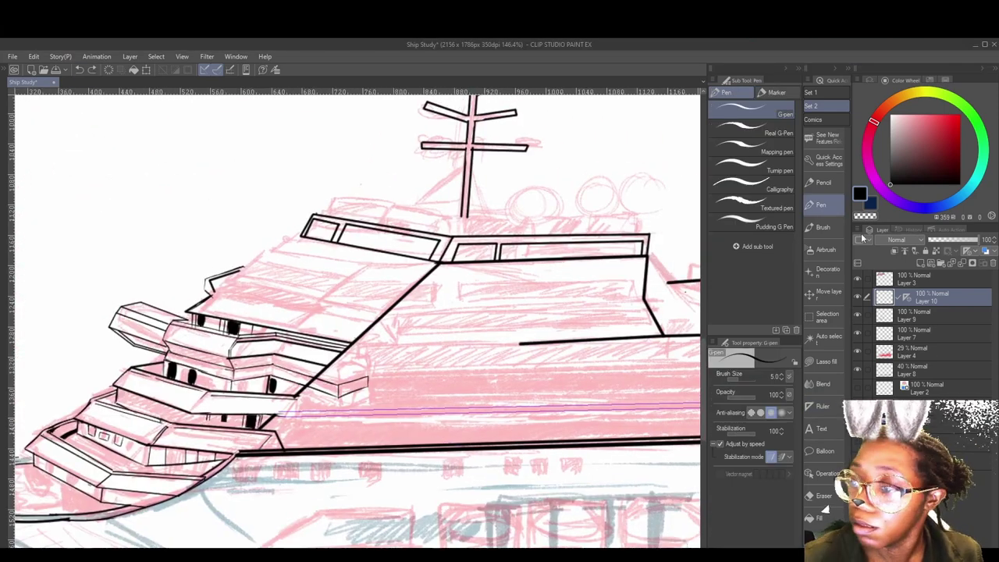
{"action": "left_click", "coordinate": [929, 315]}
{"action": "left_click_drag", "start_coordinate": [350, 353], "coordinate": [418, 392]}
{"action": "left_click", "coordinate": [866, 332]}
{"action": "left_click", "coordinate": [856, 332]}
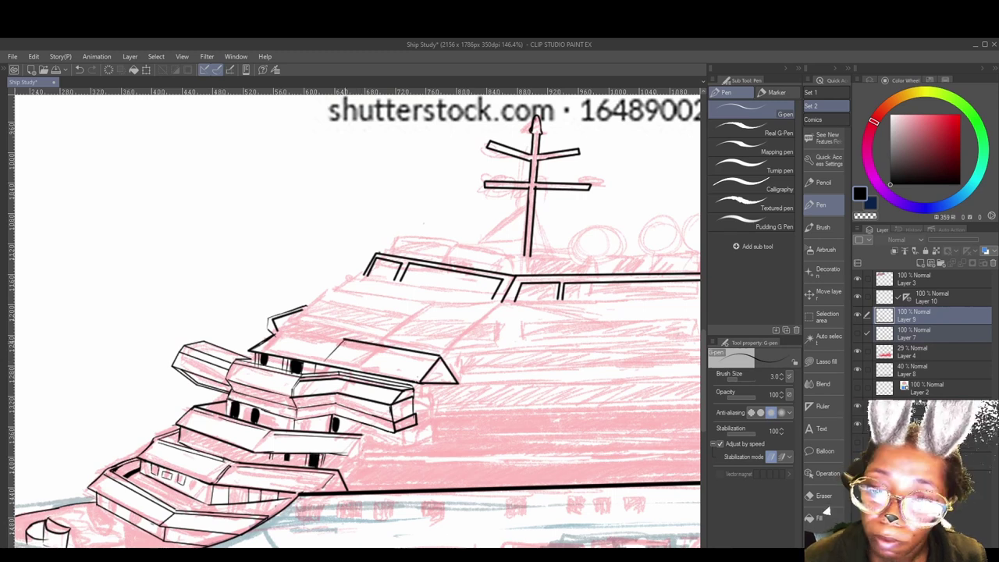
- Ink the sloping front roof panels beneath the bridge windows in black, with a bold lower edge and a slanted divider
{"action": "left_click_drag", "start_coordinate": [433, 366], "coordinate": [478, 430]}
{"action": "left_click_drag", "start_coordinate": [441, 394], "coordinate": [419, 413]}
{"action": "right_click", "coordinate": [440, 402]}
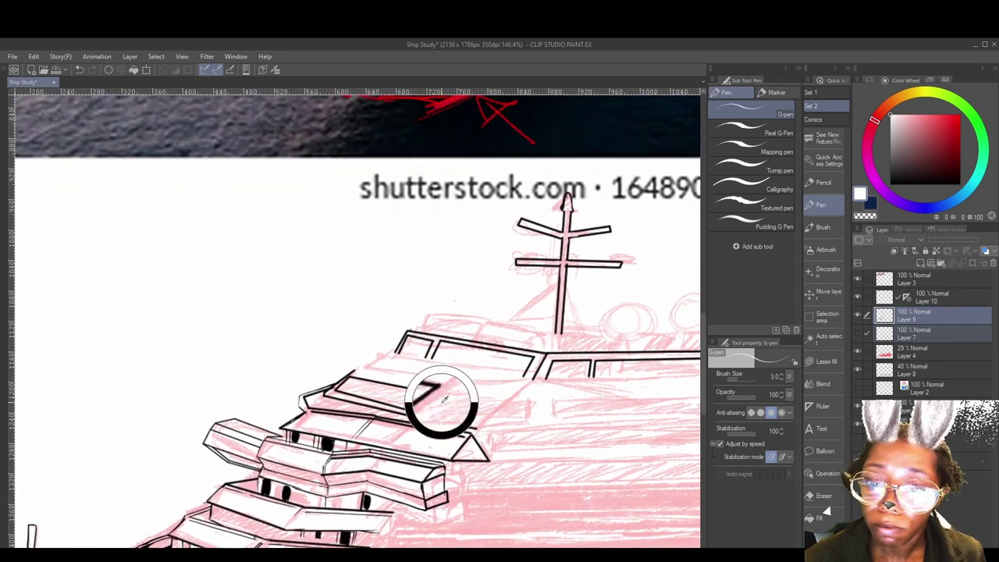
{"action": "left_click_drag", "start_coordinate": [568, 380], "coordinate": [524, 347]}
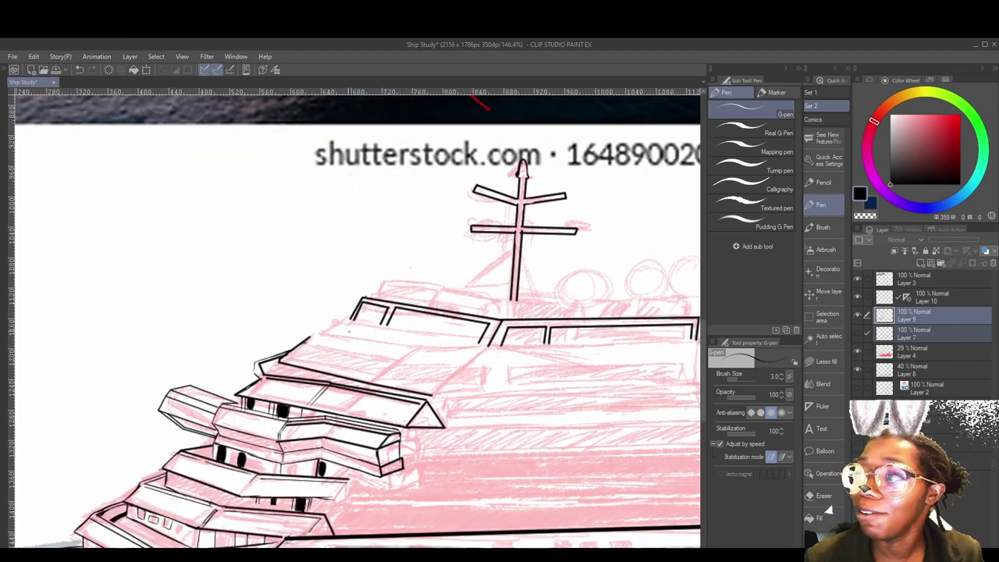
{"action": "left_click_drag", "start_coordinate": [349, 331], "coordinate": [402, 378]}
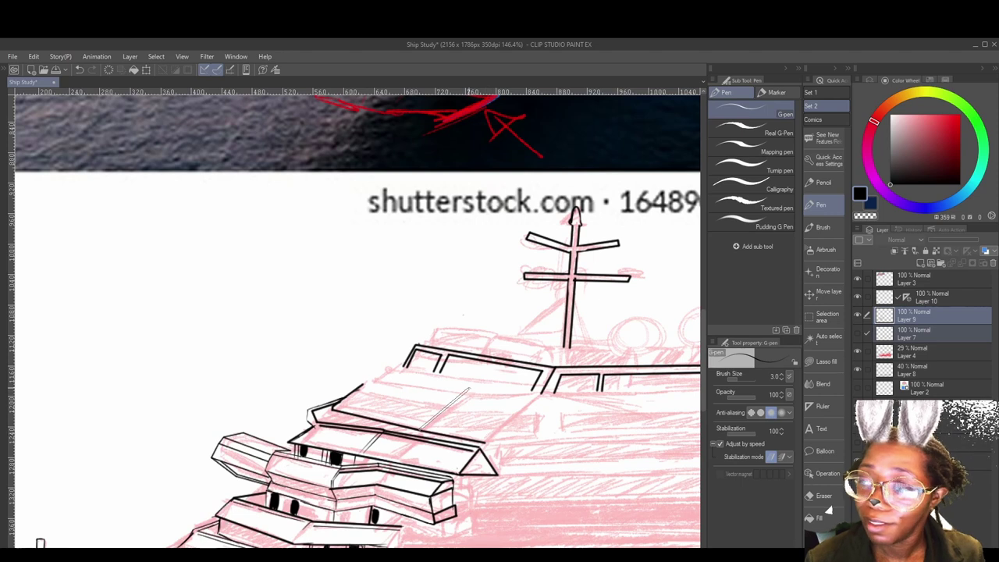
{"action": "left_click", "coordinate": [488, 446], "text": "shift"}
{"action": "left_click_drag", "start_coordinate": [490, 448], "coordinate": [324, 420]}
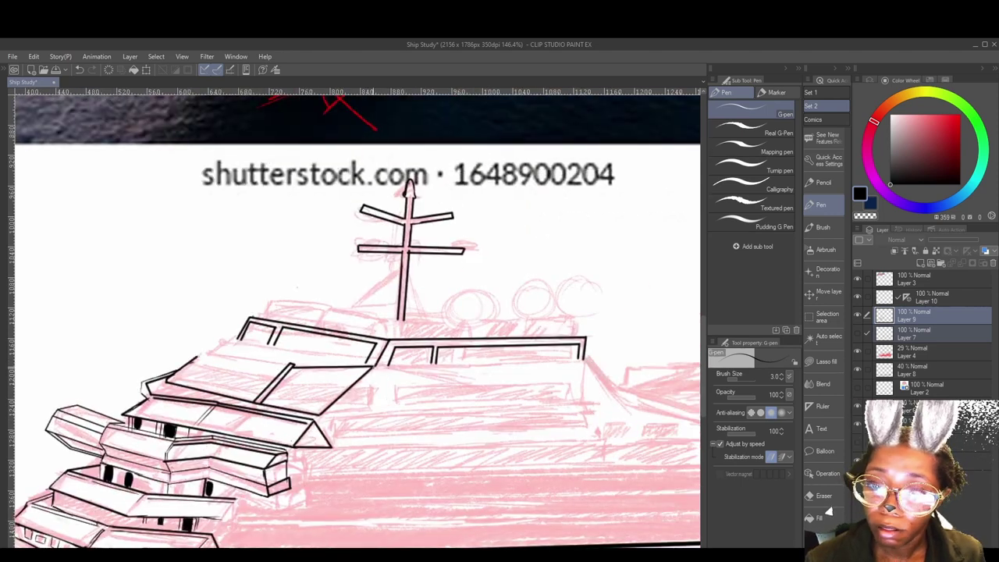
- Close the outlines of the bridge's side windows and add solid dark windows beneath the sloping front panel
{"action": "left_click_drag", "start_coordinate": [365, 365], "coordinate": [569, 408]}
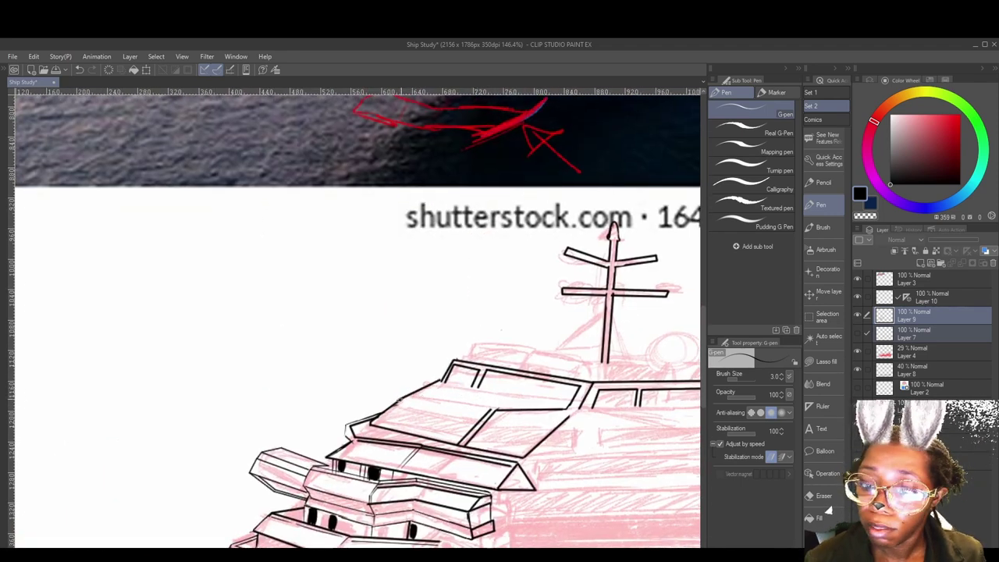
{"action": "left_click_drag", "start_coordinate": [473, 412], "coordinate": [297, 390]}
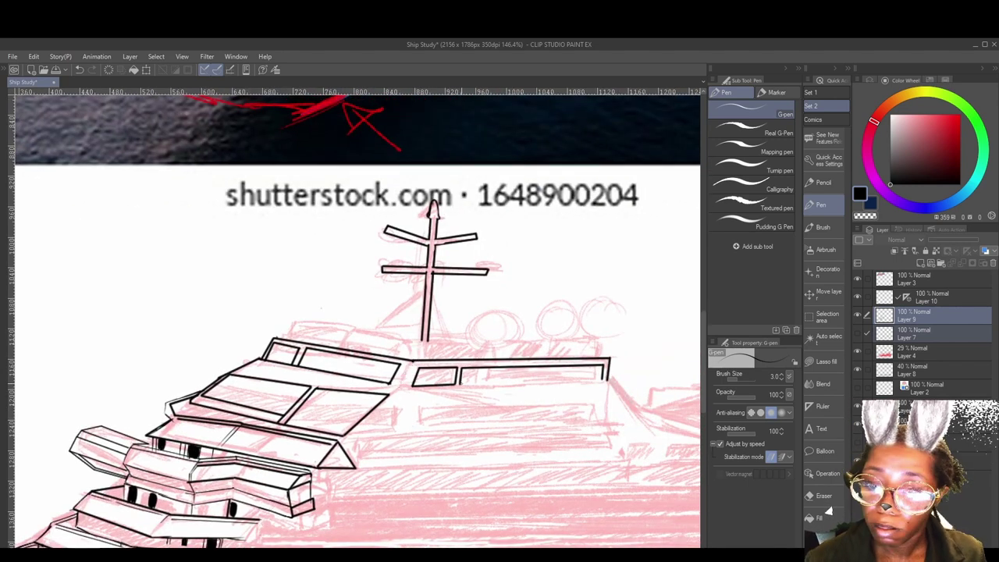
{"action": "left_click_drag", "start_coordinate": [392, 441], "coordinate": [464, 441]}
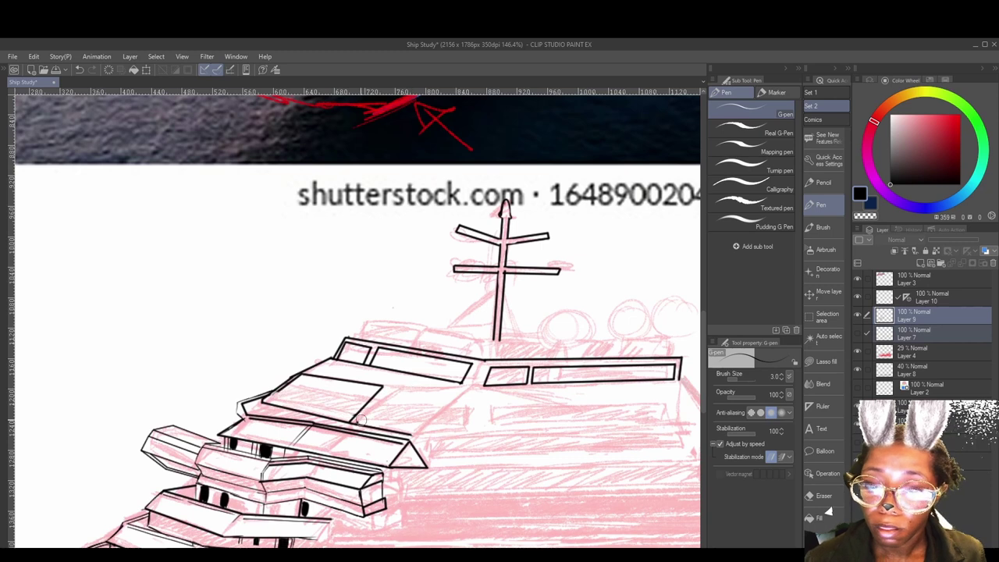
{"action": "left_click_drag", "start_coordinate": [353, 425], "coordinate": [427, 434]}
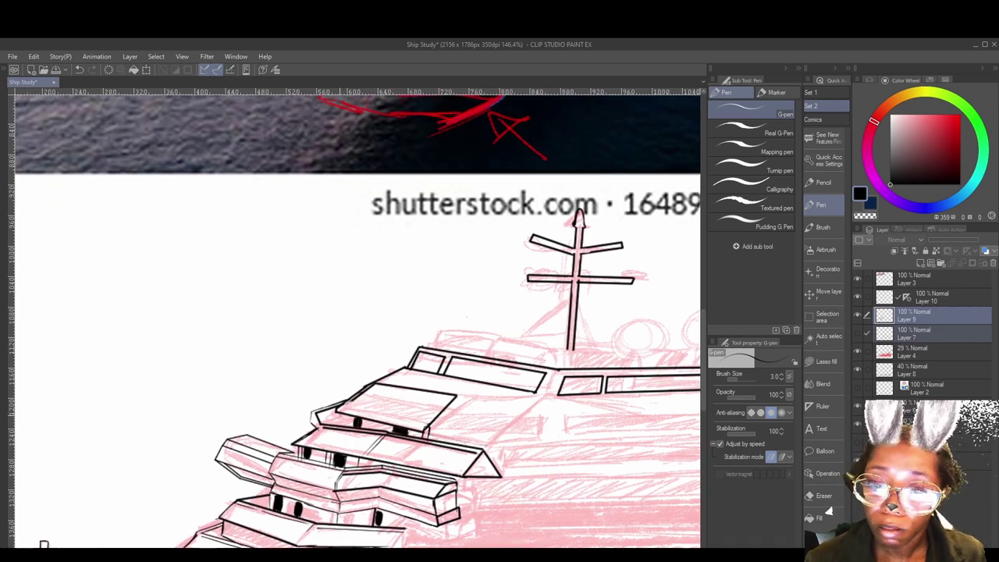
- Ink the long narrow band along the side below the bridge and the sloping line running aft from its rear corner
{"action": "left_click_drag", "start_coordinate": [466, 317], "coordinate": [378, 291]}
{"action": "left_click_drag", "start_coordinate": [425, 416], "coordinate": [378, 424]}
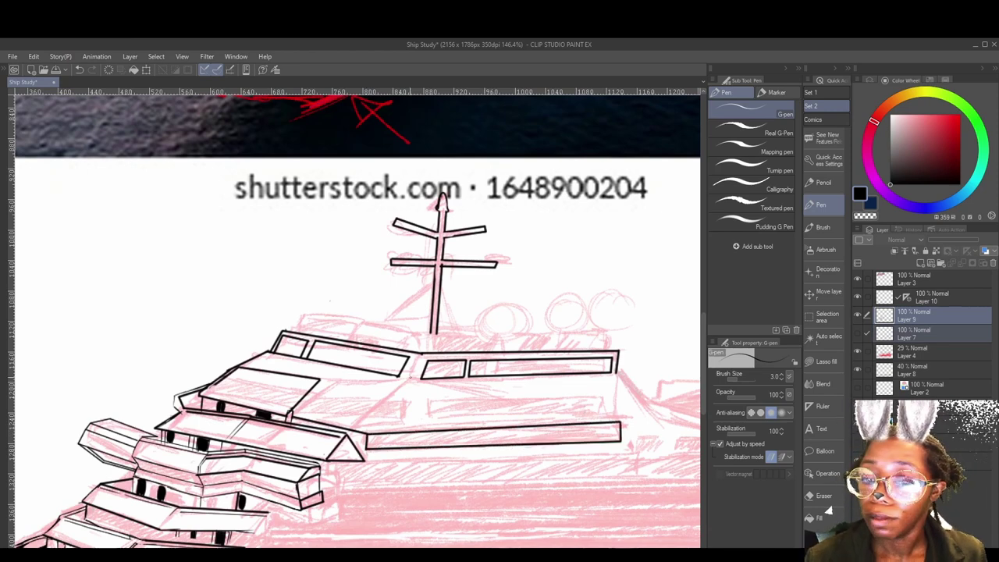
{"action": "scroll", "coordinate": [521, 426], "scroll_direction": "down", "scroll_amount": 1}
{"action": "left_click_drag", "start_coordinate": [609, 414], "coordinate": [482, 424]}
{"action": "left_click_drag", "start_coordinate": [481, 387], "coordinate": [521, 426]}
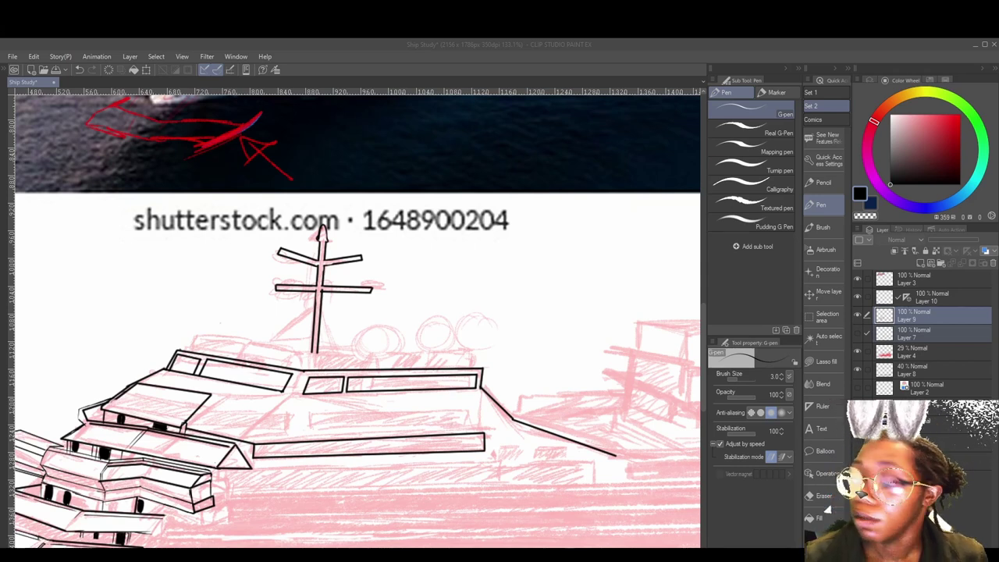
{"action": "left_click_drag", "start_coordinate": [213, 396], "coordinate": [292, 400]}
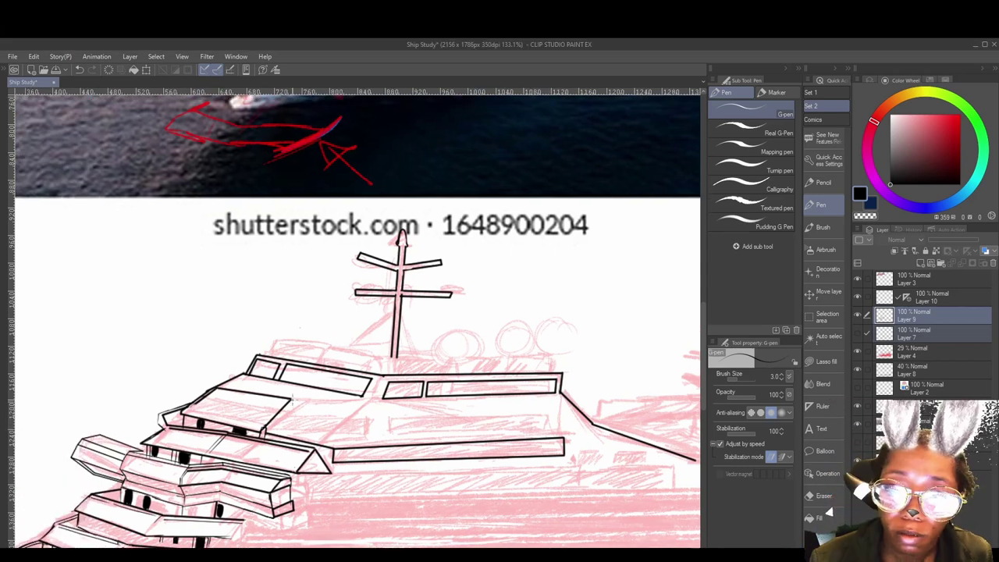
{"action": "mouse_move", "coordinate": [266, 431]}
{"action": "left_mouse_down"}
{"action": "mouse_move", "coordinate": [326, 438]}
{"action": "mouse_move", "coordinate": [434, 430]}
{"action": "left_mouse_up"}
{"action": "key", "text": "ctrl+z"}
{"action": "key", "text": "ctrl+z"}
{"action": "key", "text": "ctrl+z"}
- Ink the second sloping front panel with a small window beside it, and outline the small block on the bridge roof
{"action": "left_click_drag", "start_coordinate": [263, 401], "coordinate": [337, 422]}
{"action": "mouse_move", "coordinate": [245, 416]}
{"action": "left_mouse_down"}
{"action": "mouse_move", "coordinate": [320, 434]}
{"action": "mouse_move", "coordinate": [396, 428]}
{"action": "mouse_move", "coordinate": [328, 438]}
{"action": "left_mouse_up"}
{"action": "left_click_drag", "start_coordinate": [389, 429], "coordinate": [428, 446]}
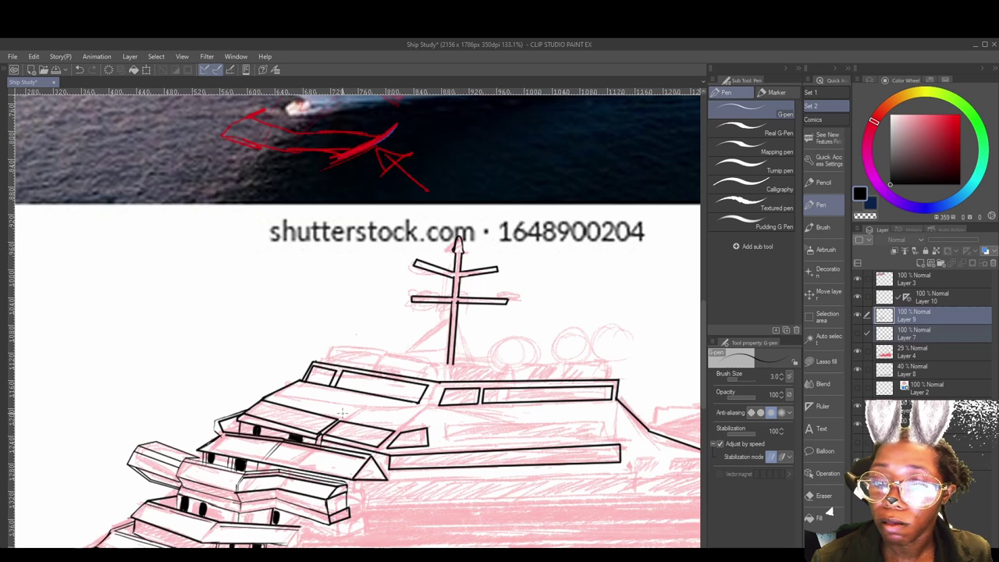
{"action": "left_click_drag", "start_coordinate": [441, 402], "coordinate": [449, 388]}
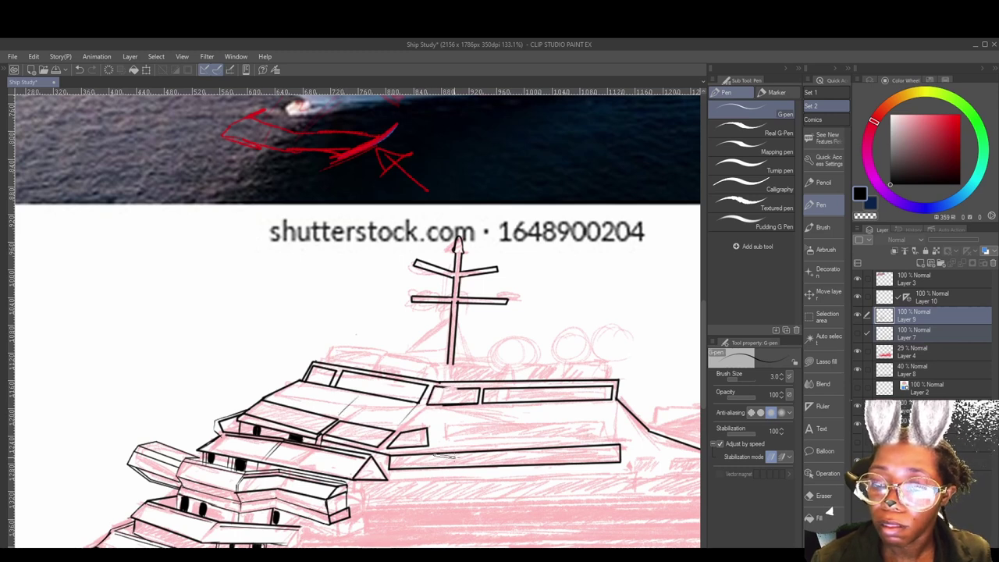
{"action": "mouse_move", "coordinate": [332, 364]}
{"action": "left_mouse_down"}
{"action": "mouse_move", "coordinate": [401, 385]}
{"action": "mouse_move", "coordinate": [417, 368]}
{"action": "mouse_move", "coordinate": [447, 372]}
{"action": "mouse_move", "coordinate": [433, 389]}
{"action": "mouse_move", "coordinate": [451, 378]}
{"action": "mouse_move", "coordinate": [515, 383]}
{"action": "left_mouse_up"}
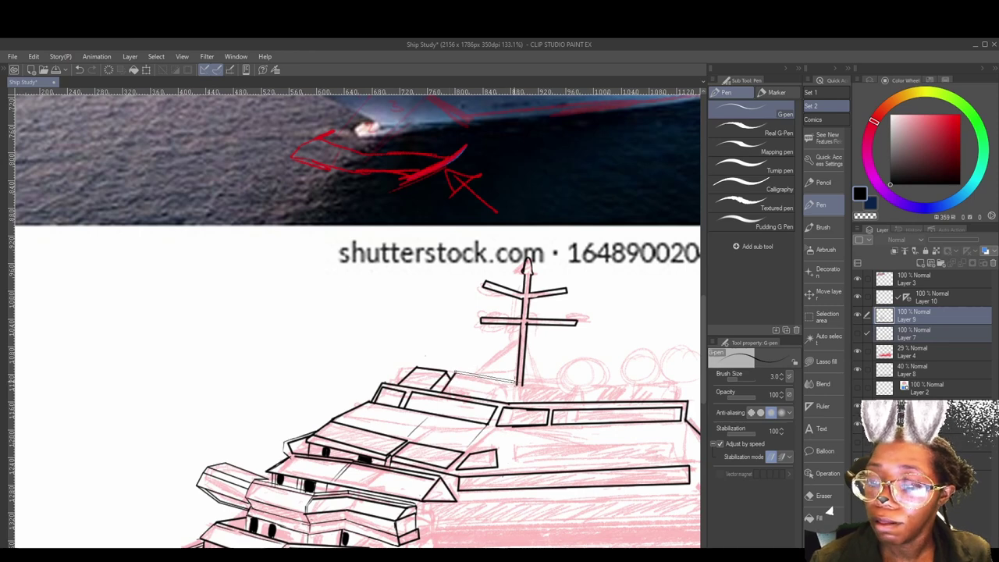
- Ink the lower pair of long deck lines on Layer 9 along the rulers and show Layer 7 again
{"action": "mouse_move", "coordinate": [532, 470]}
{"action": "left_mouse_down"}
{"action": "mouse_move", "coordinate": [451, 455]}
{"action": "mouse_move", "coordinate": [491, 436]}
{"action": "mouse_move", "coordinate": [523, 468]}
{"action": "mouse_move", "coordinate": [529, 371]}
{"action": "left_mouse_up"}
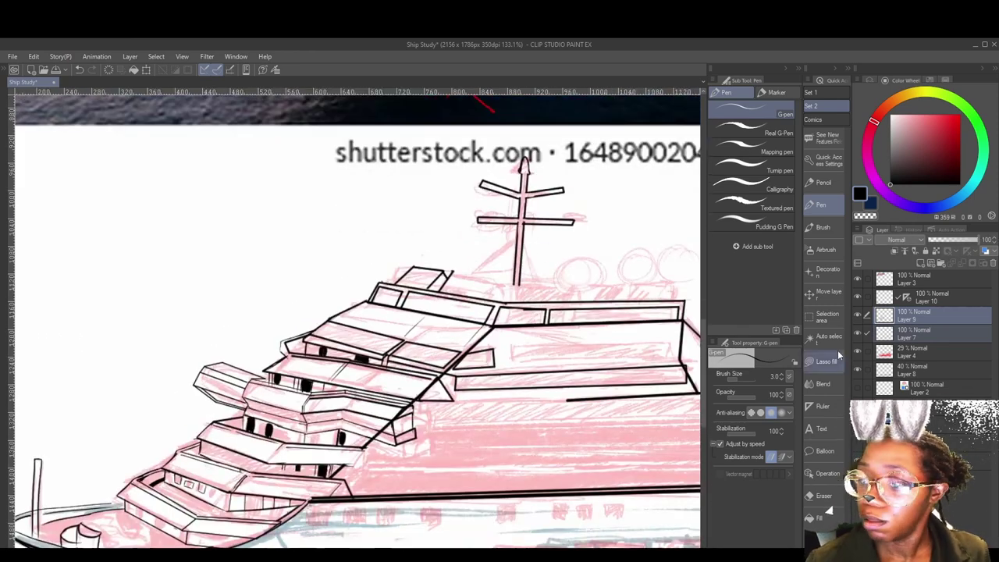
{"action": "left_click", "coordinate": [936, 296]}
{"action": "left_click_drag", "start_coordinate": [590, 443], "coordinate": [433, 414]}
{"action": "left_click", "coordinate": [936, 314]}
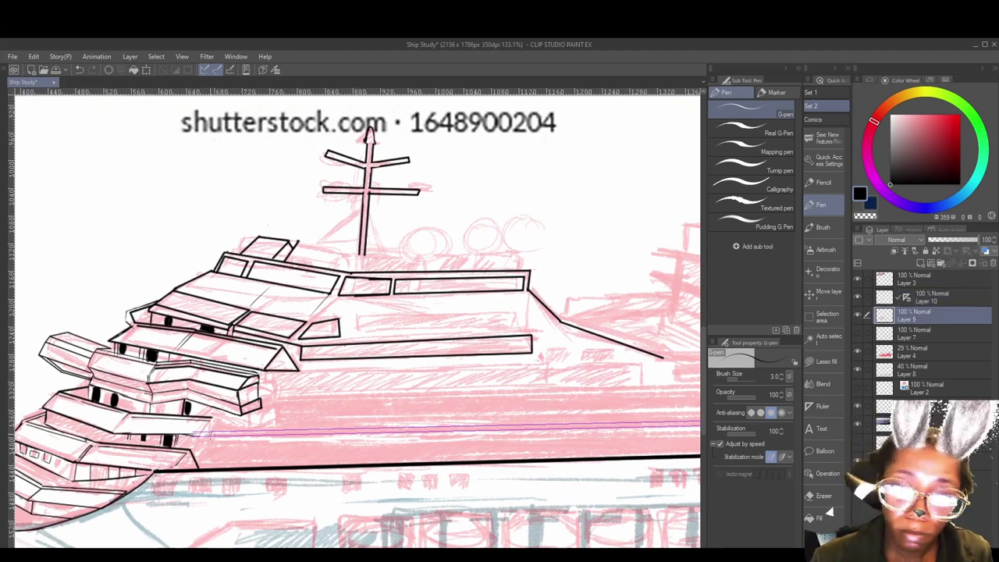
{"action": "left_click_drag", "start_coordinate": [634, 389], "coordinate": [252, 436]}
{"action": "scroll", "coordinate": [634, 388], "scroll_direction": "down", "scroll_amount": 2}
{"action": "left_click", "coordinate": [857, 333]}
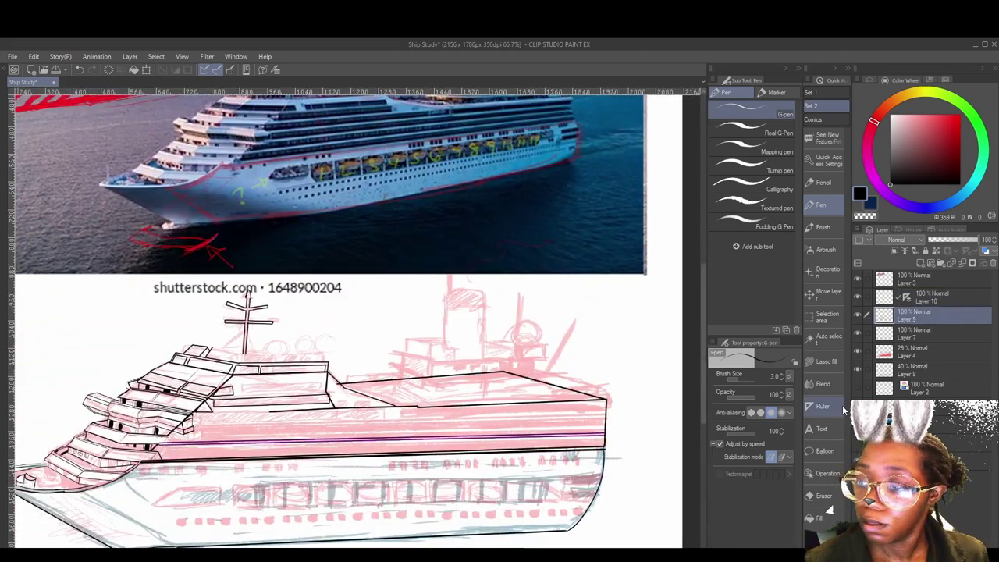
- Add linear rulers on Layer 10 for the remaining deck lines, the side panel below the bridge and the slanted forward hull window
{"action": "left_click", "coordinate": [936, 296]}
{"action": "left_click", "coordinate": [823, 406]}
{"action": "left_click_drag", "start_coordinate": [323, 485], "coordinate": [250, 480]}
{"action": "scroll", "coordinate": [410, 418], "scroll_direction": "up", "scroll_amount": 2}
{"action": "left_click_drag", "start_coordinate": [653, 389], "coordinate": [104, 396]}
{"action": "left_click_drag", "start_coordinate": [128, 391], "coordinate": [67, 415]}
{"action": "left_click_drag", "start_coordinate": [593, 393], "coordinate": [42, 405]}
{"action": "left_click_drag", "start_coordinate": [217, 521], "coordinate": [540, 559]}
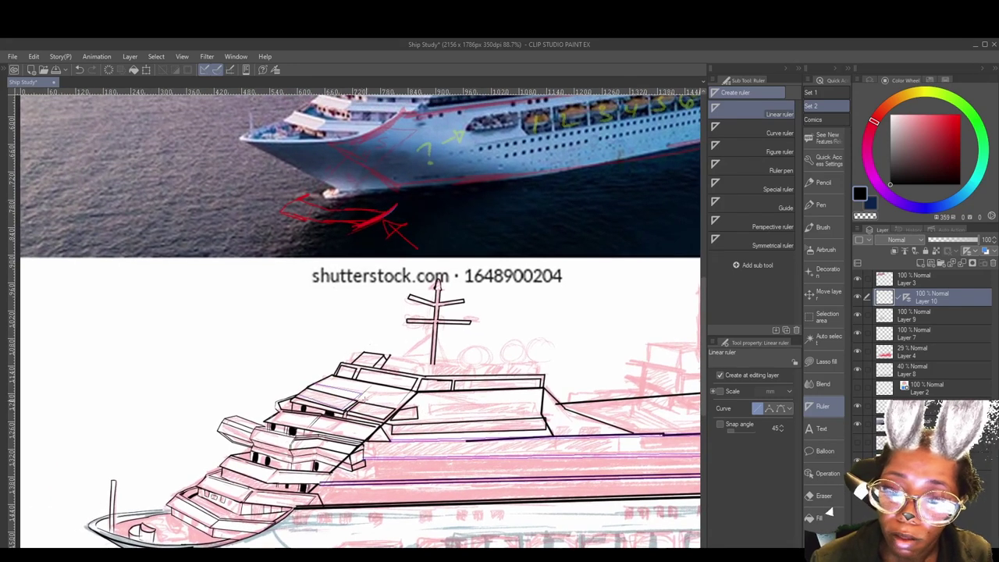
{"action": "left_click_drag", "start_coordinate": [427, 406], "coordinate": [374, 409]}
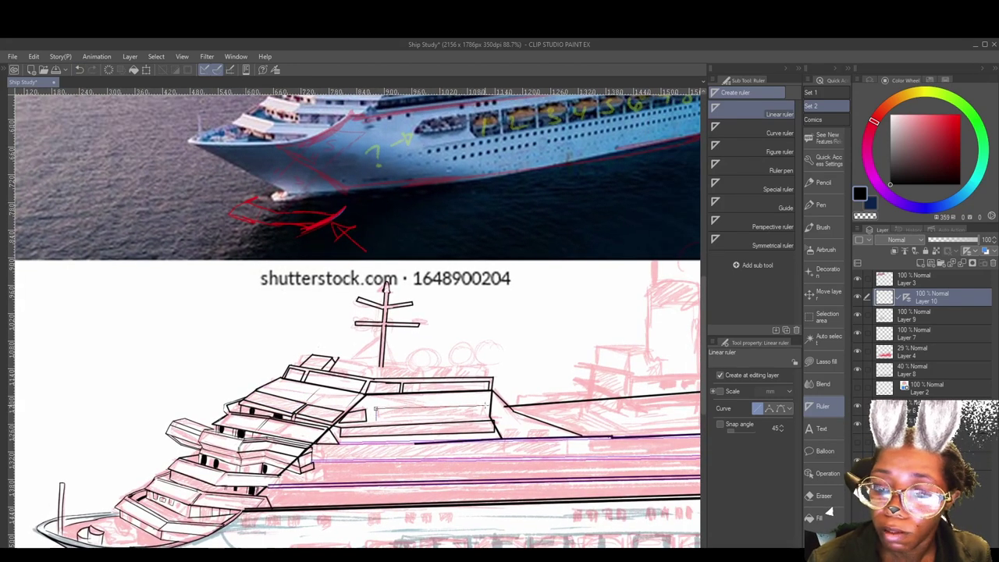
{"action": "left_click_drag", "start_coordinate": [464, 439], "coordinate": [545, 295]}
{"action": "left_click_drag", "start_coordinate": [335, 424], "coordinate": [302, 436]}
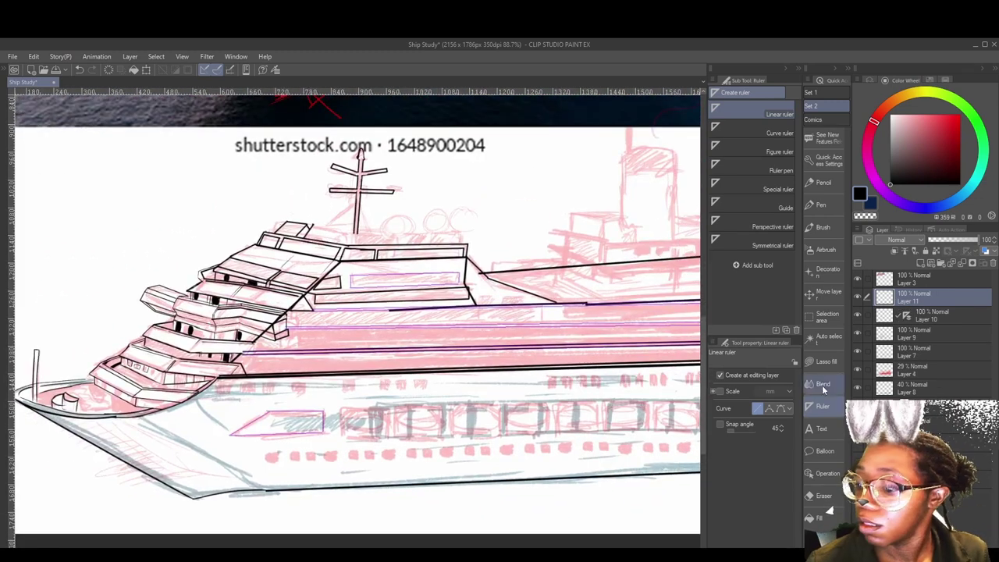
- Draw the first large rectangular hull window on Layer 11 with the Rectangle tool at brush size 2.5
{"action": "left_click", "coordinate": [824, 361]}
{"action": "left_click", "coordinate": [771, 227]}
{"action": "left_click_drag", "start_coordinate": [342, 408], "coordinate": [390, 439]}
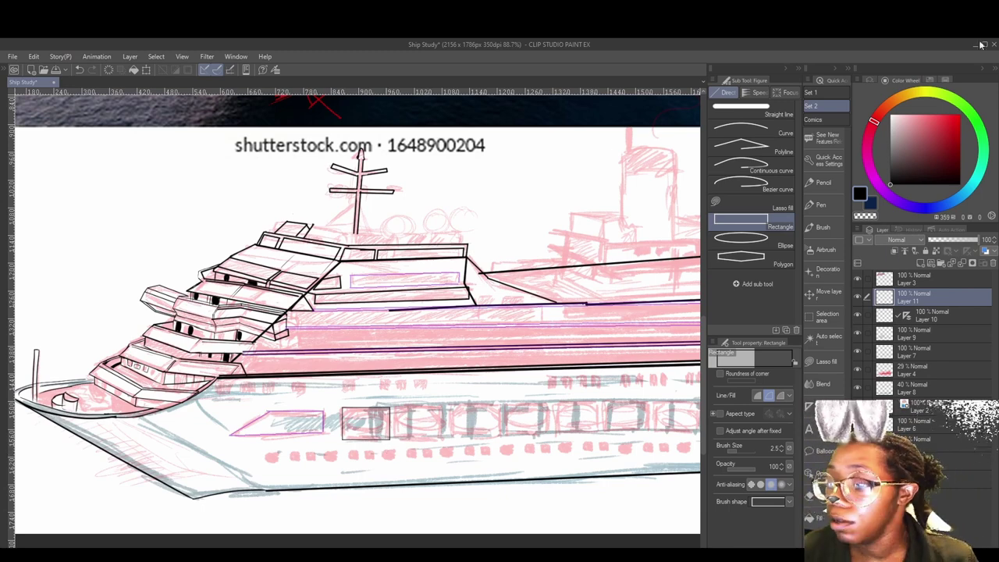
- Duplicate the hull window rectangle into a row of eight along the side and merge the copies into Layer 11
{"action": "key", "text": "ctrl+c"}
{"action": "key", "text": "ctrl+v"}
{"action": "left_click", "coordinate": [828, 291]}
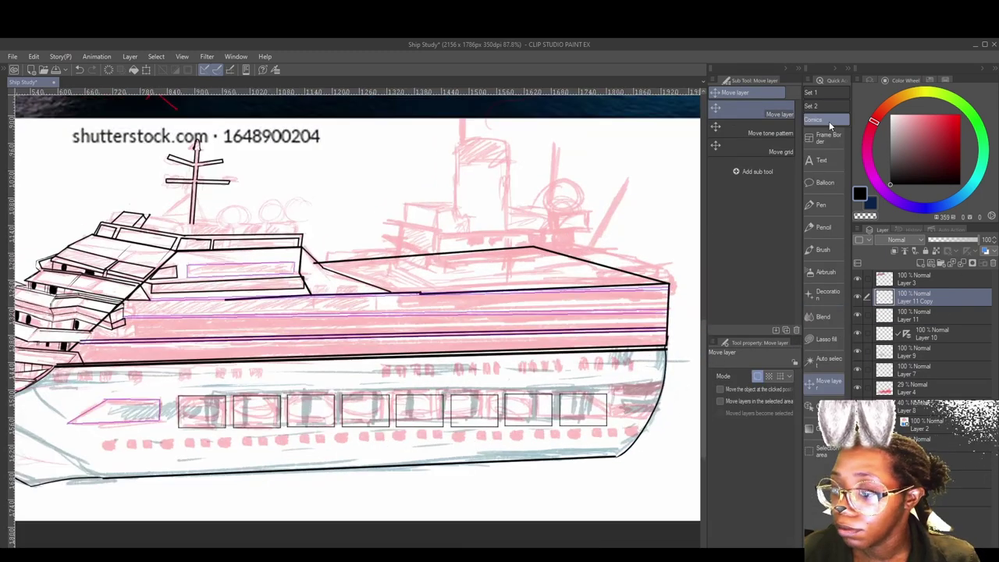
{"action": "key", "text": "ctrl+shift+t"}
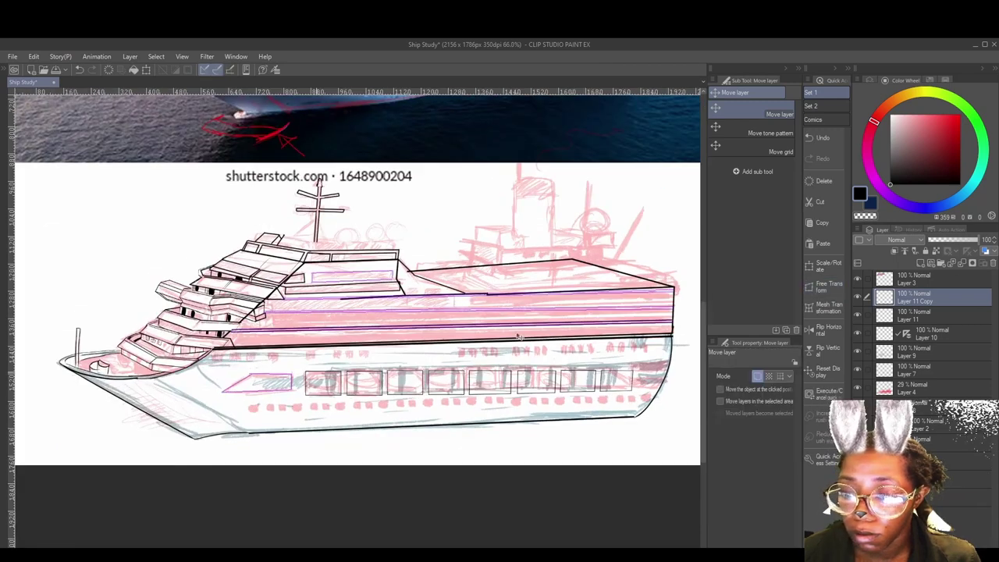
{"action": "scroll", "coordinate": [344, 431], "scroll_direction": "up", "scroll_amount": 2}
{"action": "scroll", "coordinate": [345, 431], "scroll_direction": "down", "scroll_amount": 2}
{"action": "scroll", "coordinate": [491, 290], "scroll_direction": "up", "scroll_amount": 4}
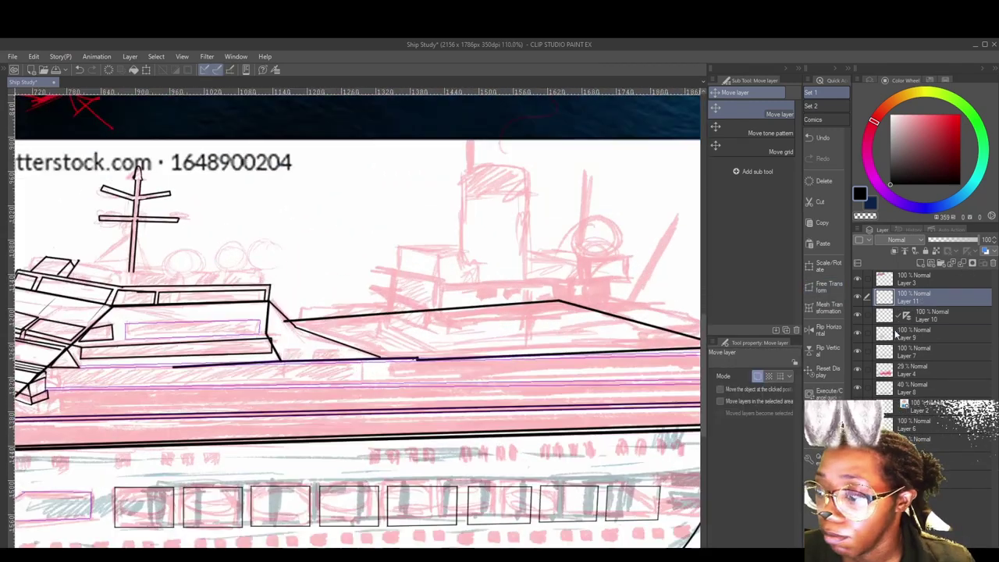
{"action": "scroll", "coordinate": [434, 286], "scroll_direction": "down", "scroll_amount": 2}
{"action": "scroll", "coordinate": [318, 312], "scroll_direction": "up", "scroll_amount": 2}
- Ink the long deck lines and the bridge's side panel along the rulers on Layer 9, and hide ruler Layer 10
{"action": "left_click", "coordinate": [921, 334]}
{"action": "left_click", "coordinate": [825, 106]}
{"action": "left_click", "coordinate": [822, 204]}
{"action": "left_click_drag", "start_coordinate": [463, 432], "coordinate": [150, 472]}
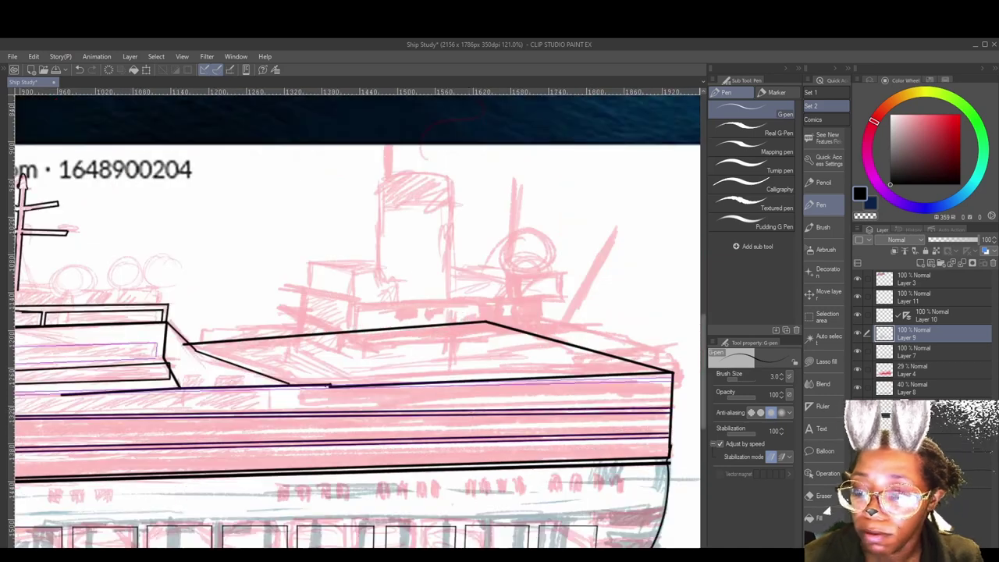
{"action": "left_click_drag", "start_coordinate": [530, 394], "coordinate": [541, 437]}
{"action": "mouse_move", "coordinate": [133, 440]}
{"action": "left_mouse_down"}
{"action": "mouse_move", "coordinate": [508, 465]}
{"action": "mouse_move", "coordinate": [436, 438]}
{"action": "mouse_move", "coordinate": [112, 438]}
{"action": "mouse_move", "coordinate": [129, 436]}
{"action": "left_mouse_up"}
{"action": "key", "text": "alt+["}
{"action": "left_click", "coordinate": [920, 333]}
{"action": "left_click", "coordinate": [857, 314]}
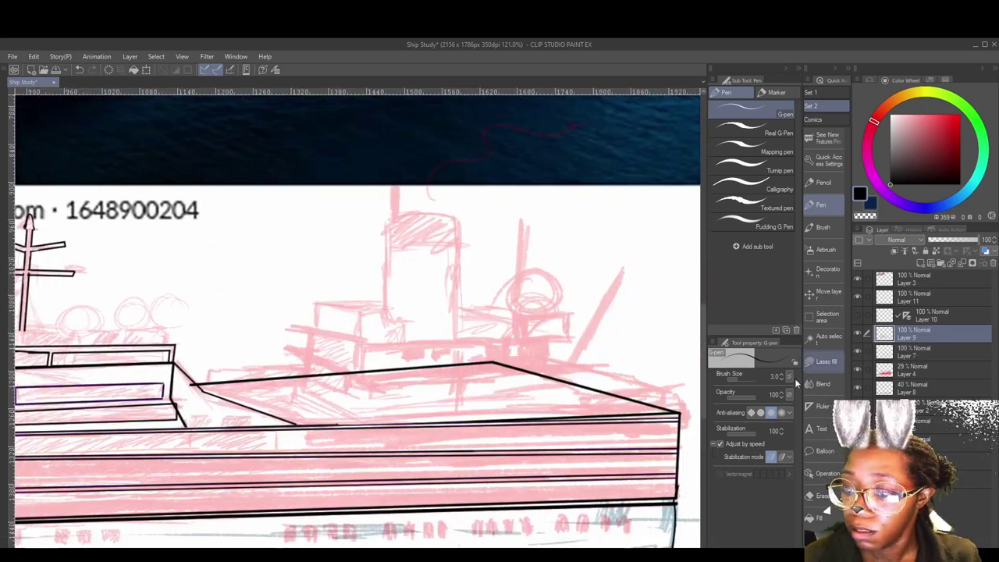
- Ink the small window ahead of the bridge's side panel and extend the roof block's outline toward the mast base
{"action": "left_click_drag", "start_coordinate": [236, 392], "coordinate": [570, 408]}
{"action": "key", "text": "alt+["}
{"action": "left_click_drag", "start_coordinate": [511, 462], "coordinate": [636, 494]}
{"action": "left_click", "coordinate": [906, 336]}
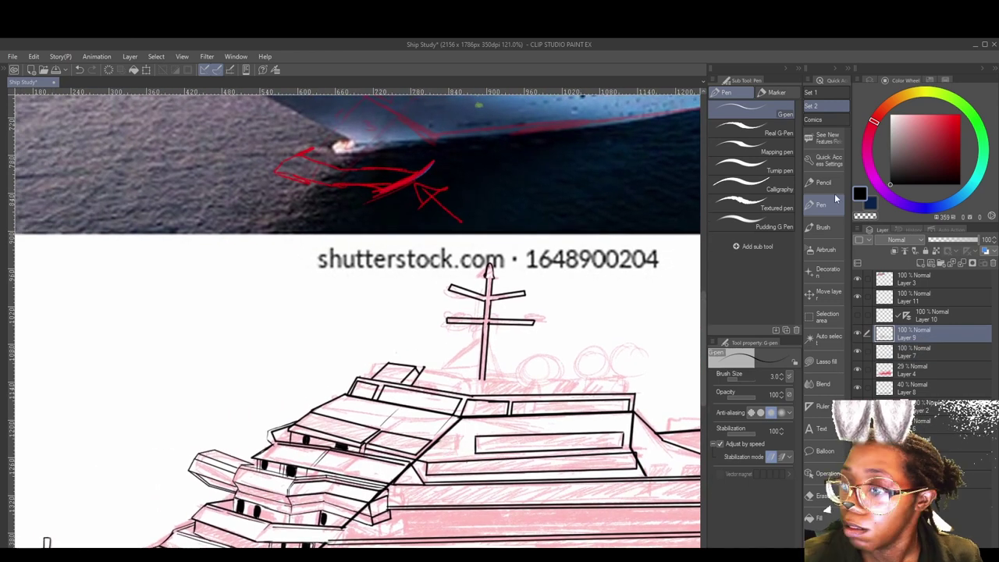
{"action": "mouse_move", "coordinate": [434, 457]}
{"action": "left_mouse_down"}
{"action": "mouse_move", "coordinate": [409, 484]}
{"action": "mouse_move", "coordinate": [350, 495]}
{"action": "mouse_move", "coordinate": [451, 519]}
{"action": "left_mouse_up"}
{"action": "mouse_move", "coordinate": [439, 428]}
{"action": "left_mouse_down"}
{"action": "mouse_move", "coordinate": [487, 433]}
{"action": "mouse_move", "coordinate": [379, 451]}
{"action": "left_mouse_up"}
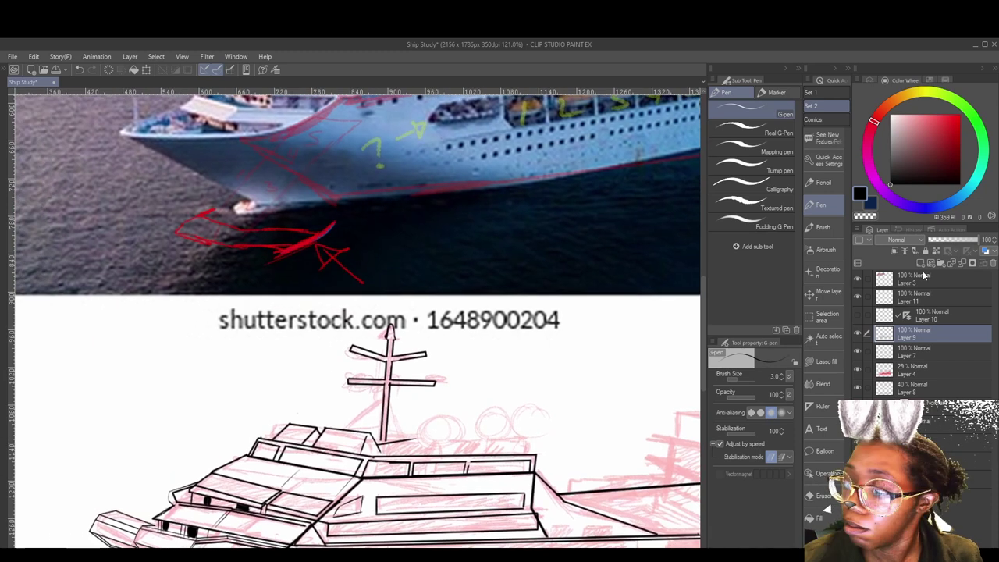
- Draw a circle for a radar dome on the roof behind the mast and position a resized duplicate of it
{"action": "left_click", "coordinate": [824, 361]}
{"action": "left_click", "coordinate": [761, 241]}
{"action": "mouse_move", "coordinate": [423, 409]}
{"action": "left_mouse_down"}
{"action": "mouse_move", "coordinate": [468, 453]}
{"action": "mouse_move", "coordinate": [497, 418]}
{"action": "mouse_move", "coordinate": [542, 428]}
{"action": "left_mouse_up"}
{"action": "right_click", "coordinate": [912, 334]}
{"action": "left_click", "coordinate": [905, 125]}
{"action": "key", "text": "ctrl+t"}
{"action": "key", "text": "Return"}
- Duplicate and resize another dome circle to form a row of three, and merge the copies into Layer 12
{"action": "right_click", "coordinate": [913, 351]}
{"action": "left_click", "coordinate": [905, 125]}
{"action": "left_click", "coordinate": [146, 69]}
{"action": "key", "text": "Return"}
{"action": "scroll", "coordinate": [504, 408], "scroll_direction": "up", "scroll_amount": 2}
{"action": "left_click", "coordinate": [962, 263]}
{"action": "scroll", "coordinate": [579, 432], "scroll_direction": "up", "scroll_amount": 2}
- Ink the supports under the radar domes and the low railing between them with the G-pen at size 3
{"action": "left_click", "coordinate": [823, 182]}
{"action": "left_click", "coordinate": [824, 119]}
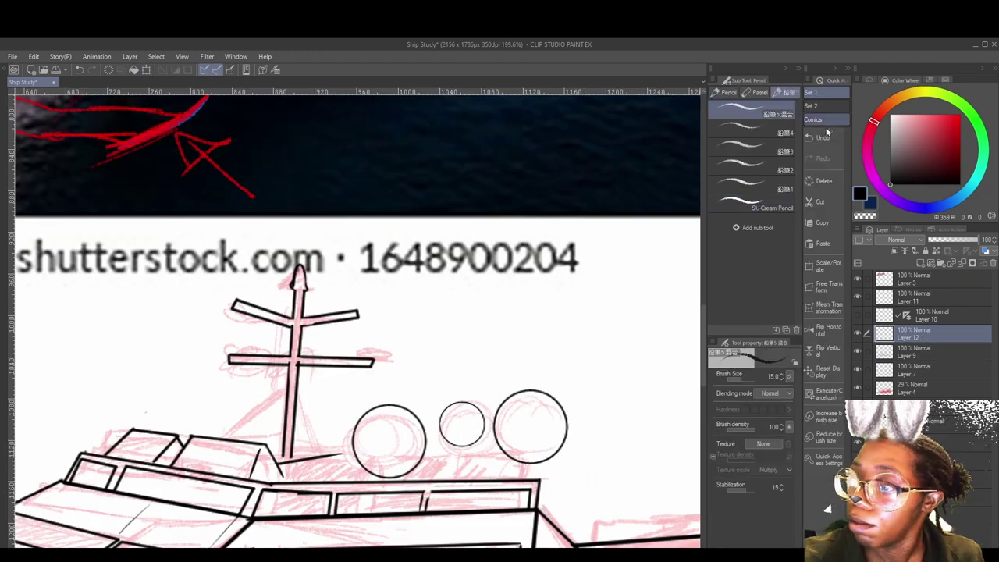
{"action": "left_click", "coordinate": [825, 105]}
{"action": "left_click", "coordinate": [821, 204]}
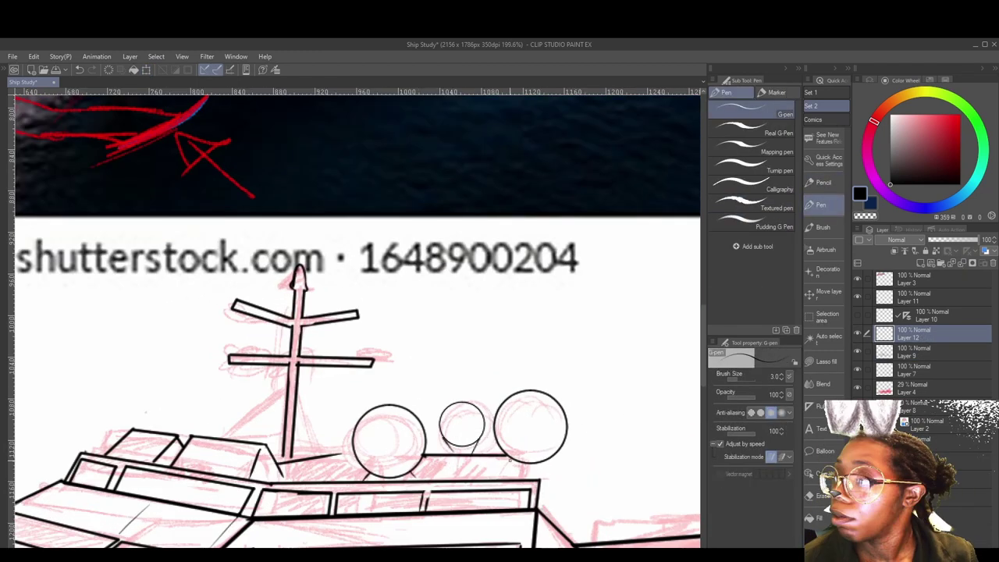
{"action": "left_click_drag", "start_coordinate": [525, 499], "coordinate": [697, 466]}
{"action": "left_click_drag", "start_coordinate": [451, 438], "coordinate": [524, 418]}
{"action": "left_click_drag", "start_coordinate": [465, 396], "coordinate": [490, 434]}
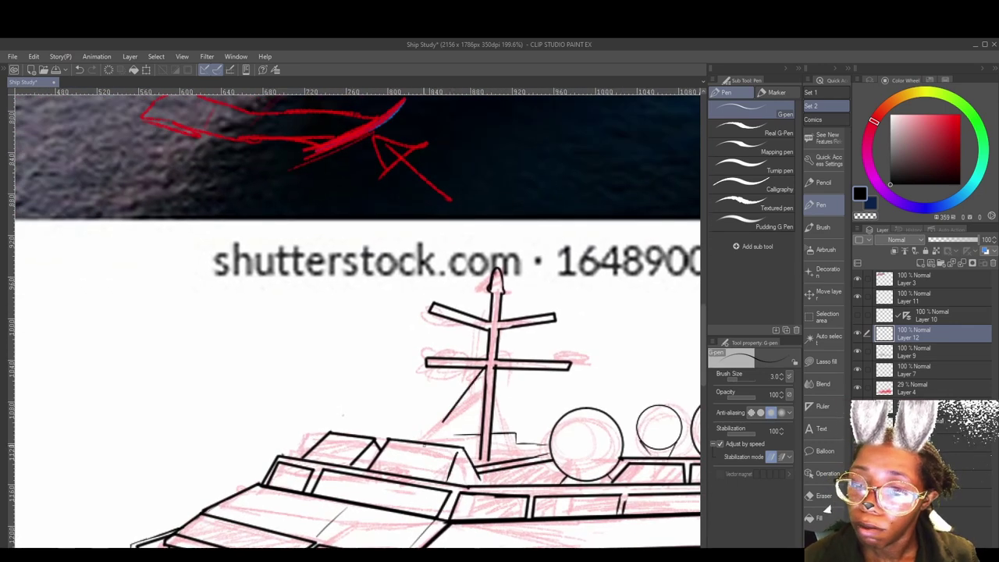
- Ink the mast's diagonal brace and the small stepped blocks around its base
{"action": "left_click_drag", "start_coordinate": [425, 444], "coordinate": [485, 368]}
{"action": "mouse_move", "coordinate": [411, 438]}
{"action": "left_mouse_down"}
{"action": "mouse_move", "coordinate": [503, 438]}
{"action": "mouse_move", "coordinate": [527, 424]}
{"action": "left_mouse_up"}
{"action": "mouse_move", "coordinate": [530, 423]}
{"action": "left_mouse_down"}
{"action": "mouse_move", "coordinate": [516, 423]}
{"action": "mouse_move", "coordinate": [554, 420]}
{"action": "left_mouse_up"}
{"action": "left_click_drag", "start_coordinate": [555, 421], "coordinate": [449, 299]}
{"action": "mouse_move", "coordinate": [641, 507]}
{"action": "left_mouse_down"}
{"action": "mouse_move", "coordinate": [554, 434]}
{"action": "mouse_move", "coordinate": [491, 427]}
{"action": "left_mouse_up"}
{"action": "scroll", "coordinate": [383, 398], "scroll_direction": "down", "scroll_amount": 3}
{"action": "scroll", "coordinate": [599, 310], "scroll_direction": "up", "scroll_amount": 3}
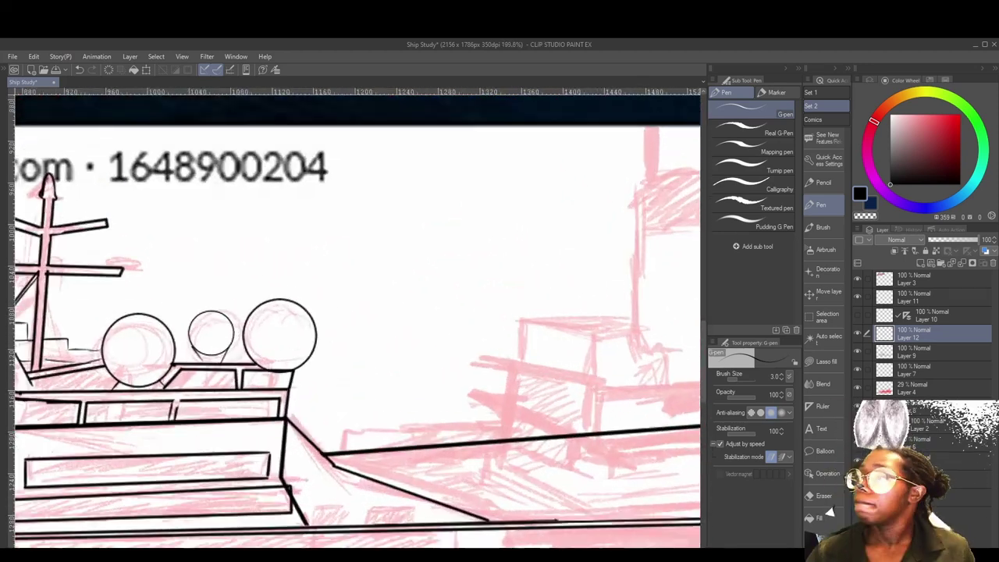
- Ink the stepped deck edge behind the bridge block and the two long platform slabs in front of the funnel
{"action": "left_click_drag", "start_coordinate": [499, 418], "coordinate": [504, 418]}
{"action": "left_click_drag", "start_coordinate": [515, 363], "coordinate": [459, 332]}
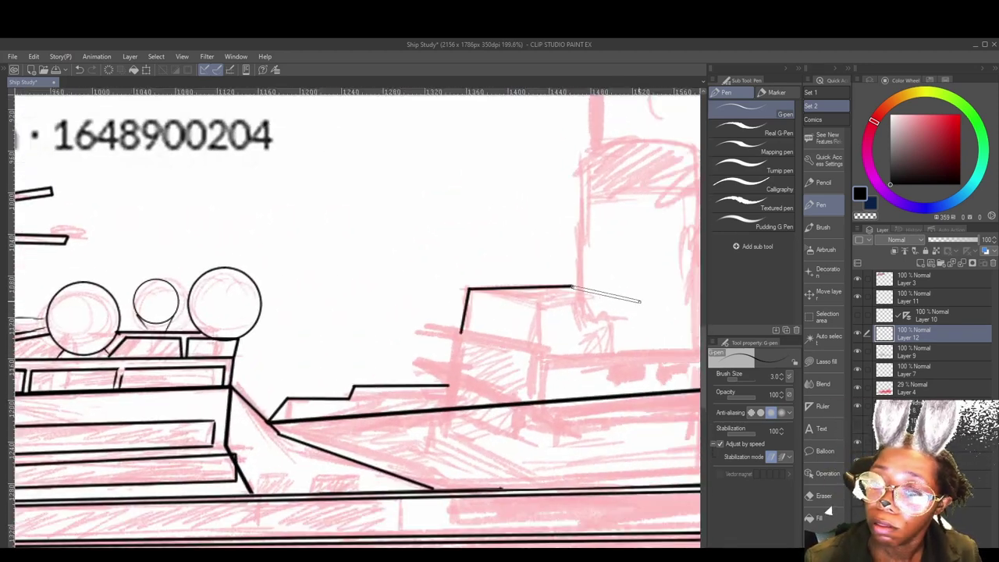
{"action": "left_click_drag", "start_coordinate": [674, 328], "coordinate": [672, 357]}
{"action": "left_click_drag", "start_coordinate": [680, 430], "coordinate": [570, 463]}
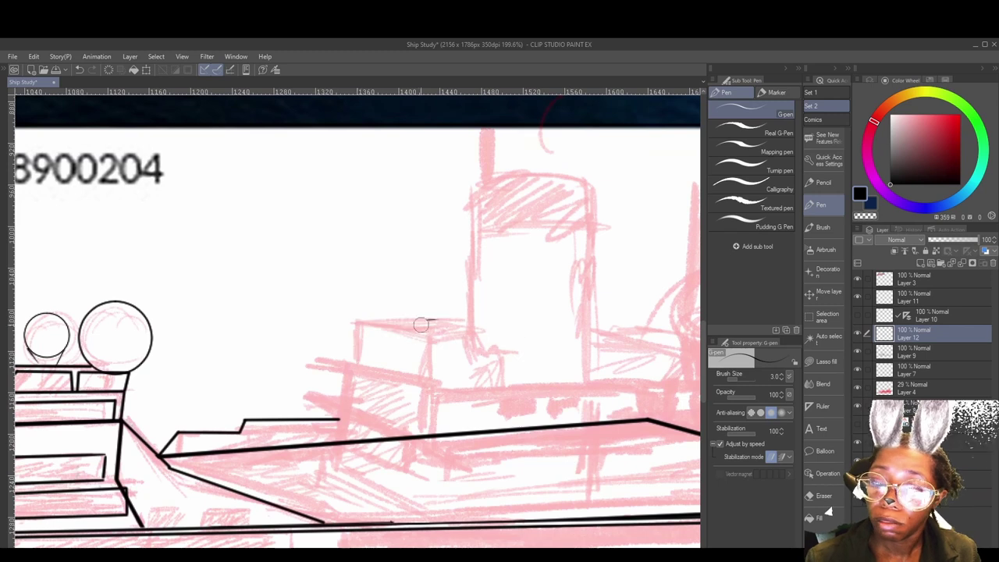
{"action": "left_click_drag", "start_coordinate": [654, 382], "coordinate": [660, 386]}
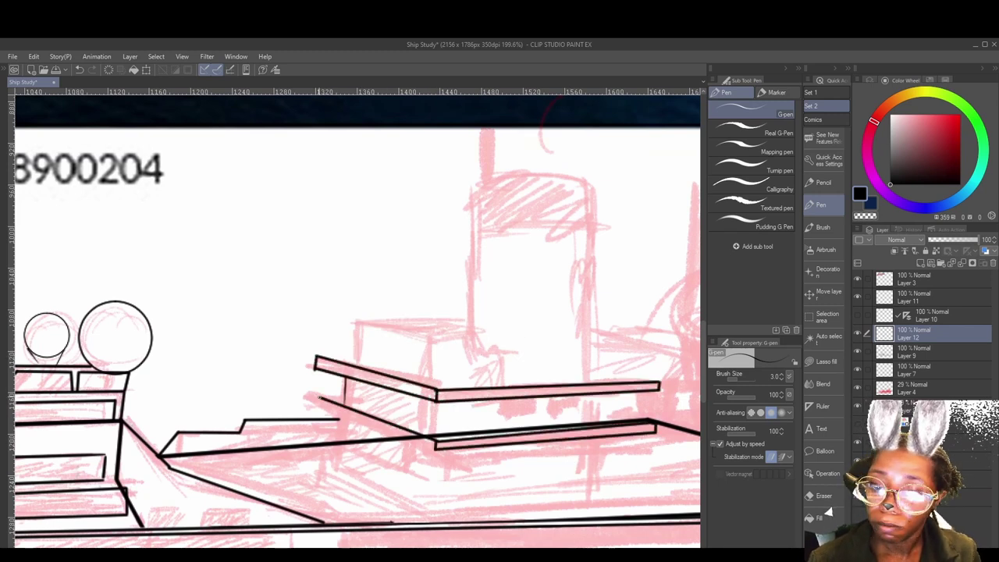
- Ink the cabin block with its stepped rear above the platform slabs, and the small door between them
{"action": "left_click_drag", "start_coordinate": [397, 398], "coordinate": [402, 433]}
{"action": "left_click_drag", "start_coordinate": [391, 369], "coordinate": [368, 434]}
{"action": "left_click_drag", "start_coordinate": [325, 428], "coordinate": [333, 387]}
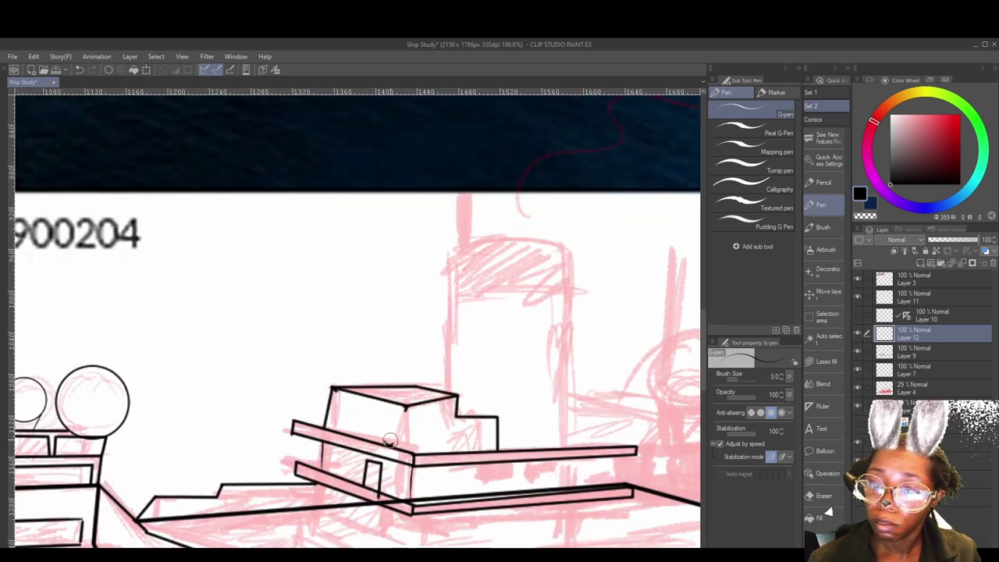
{"action": "left_click_drag", "start_coordinate": [516, 448], "coordinate": [462, 512]}
- Ink the funnel's sides, curved top and band line, and the thin pipe rising from its top
{"action": "left_click_drag", "start_coordinate": [393, 456], "coordinate": [395, 320]}
{"action": "mouse_move", "coordinate": [397, 316]}
{"action": "left_mouse_down"}
{"action": "mouse_move", "coordinate": [513, 316]}
{"action": "mouse_move", "coordinate": [501, 275]}
{"action": "mouse_move", "coordinate": [512, 281]}
{"action": "left_mouse_up"}
{"action": "left_click_drag", "start_coordinate": [509, 480], "coordinate": [514, 281]}
{"action": "left_click_drag", "start_coordinate": [395, 326], "coordinate": [514, 321]}
{"action": "left_click_drag", "start_coordinate": [423, 251], "coordinate": [447, 385]}
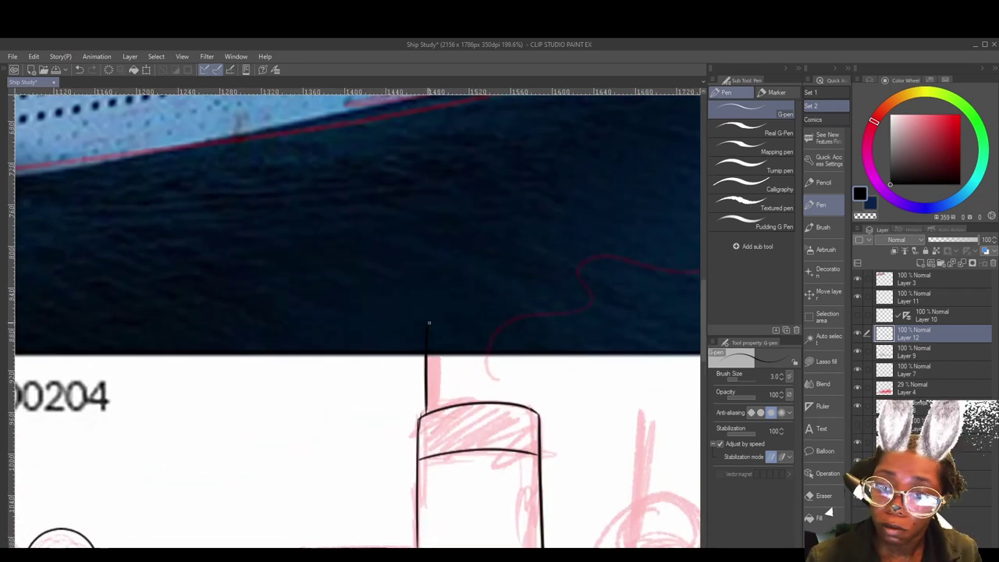
{"action": "left_click_drag", "start_coordinate": [429, 322], "coordinate": [439, 407]}
- Ink the raised platform behind the funnel and extend the two slabs toward the stern with closed ends
{"action": "left_click_drag", "start_coordinate": [543, 545], "coordinate": [347, 375]}
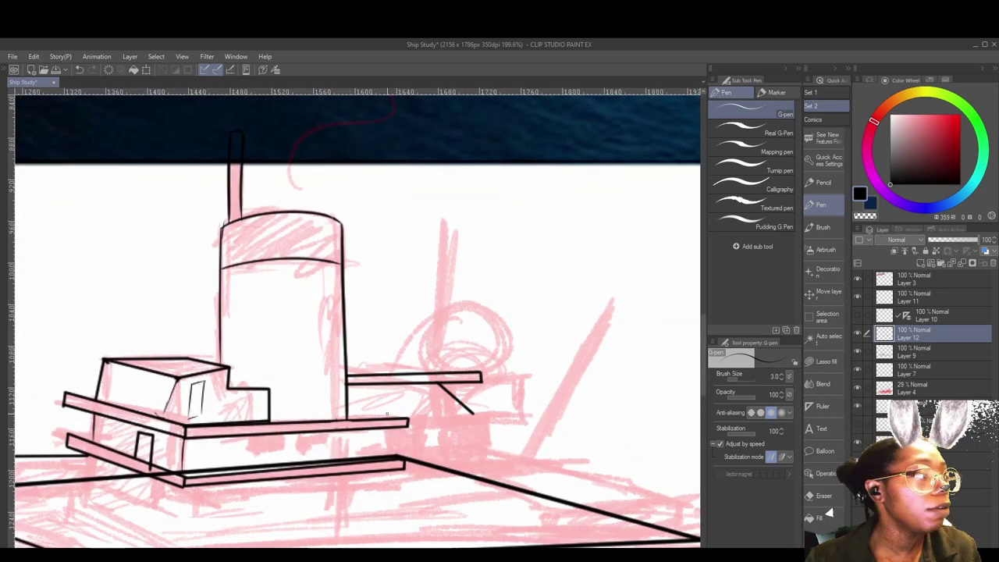
{"action": "left_click_drag", "start_coordinate": [359, 419], "coordinate": [527, 416]}
{"action": "mouse_move", "coordinate": [527, 505]}
{"action": "left_mouse_down"}
{"action": "mouse_move", "coordinate": [489, 449]}
{"action": "mouse_move", "coordinate": [465, 459]}
{"action": "left_mouse_up"}
{"action": "mouse_move", "coordinate": [341, 415]}
{"action": "left_mouse_down"}
{"action": "mouse_move", "coordinate": [465, 409]}
{"action": "mouse_move", "coordinate": [464, 420]}
{"action": "left_mouse_up"}
{"action": "mouse_move", "coordinate": [464, 420]}
{"action": "left_mouse_down"}
{"action": "mouse_move", "coordinate": [488, 431]}
{"action": "mouse_move", "coordinate": [449, 377]}
{"action": "left_mouse_up"}
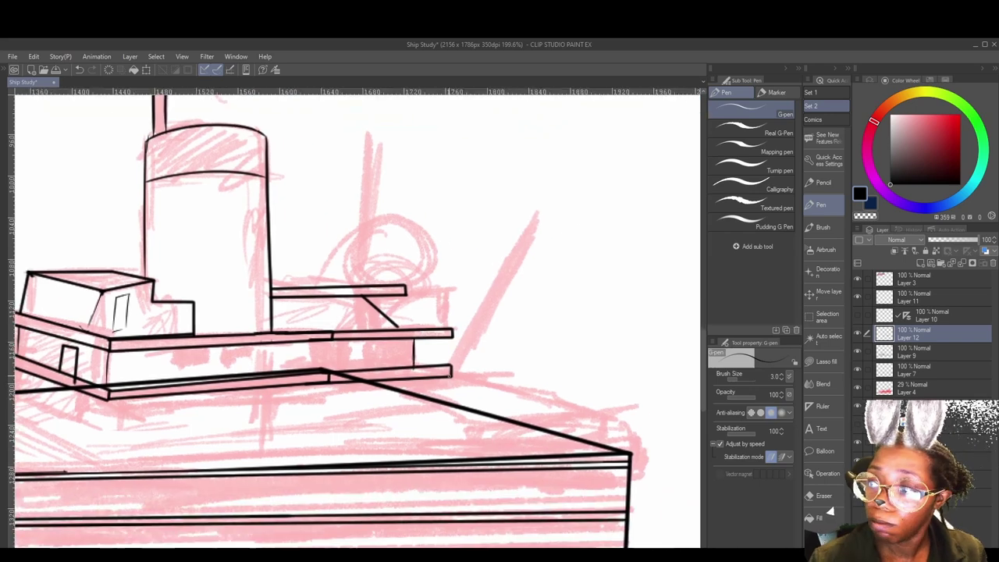
- Ink the walls of the funnel block's base below the lower slab and its bottom edge along the deck
{"action": "mouse_move", "coordinate": [35, 446]}
{"action": "left_mouse_down"}
{"action": "mouse_move", "coordinate": [235, 454]}
{"action": "mouse_move", "coordinate": [641, 418]}
{"action": "left_mouse_up"}
{"action": "mouse_move", "coordinate": [571, 461]}
{"action": "left_mouse_down"}
{"action": "mouse_move", "coordinate": [435, 452]}
{"action": "mouse_move", "coordinate": [662, 468]}
{"action": "left_mouse_up"}
{"action": "mouse_move", "coordinate": [299, 374]}
{"action": "left_mouse_down"}
{"action": "mouse_move", "coordinate": [299, 394]}
{"action": "mouse_move", "coordinate": [457, 435]}
{"action": "mouse_move", "coordinate": [406, 459]}
{"action": "mouse_move", "coordinate": [330, 460]}
{"action": "left_mouse_up"}
{"action": "left_click", "coordinate": [911, 370]}
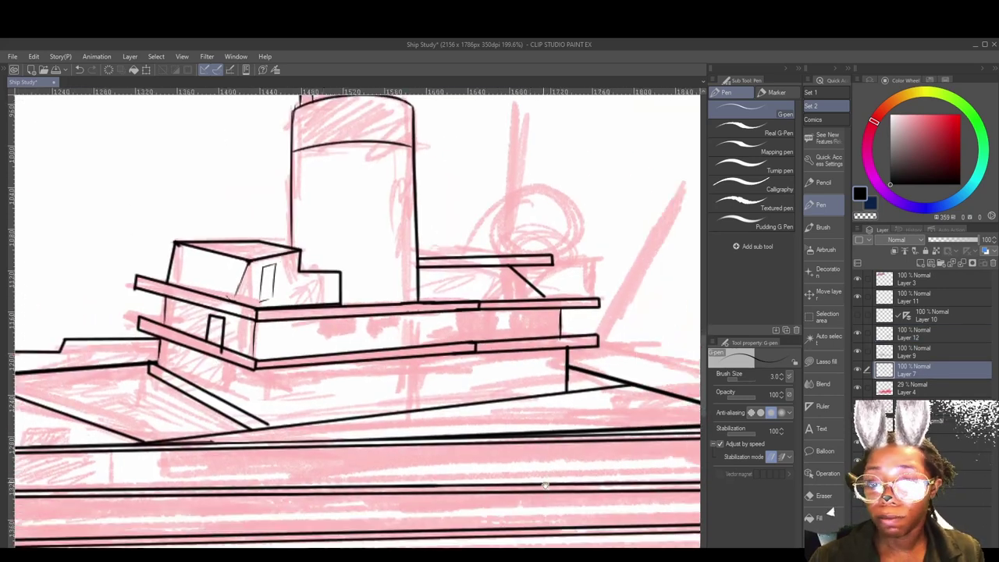
{"action": "left_click_drag", "start_coordinate": [545, 485], "coordinate": [478, 505]}
{"action": "left_click_drag", "start_coordinate": [667, 356], "coordinate": [688, 387]}
- Ink a new deck edge on Layer 12 from the lower slab to the stern corner and down the stern
{"action": "left_click", "coordinate": [911, 332]}
{"action": "left_click_drag", "start_coordinate": [591, 454], "coordinate": [518, 473]}
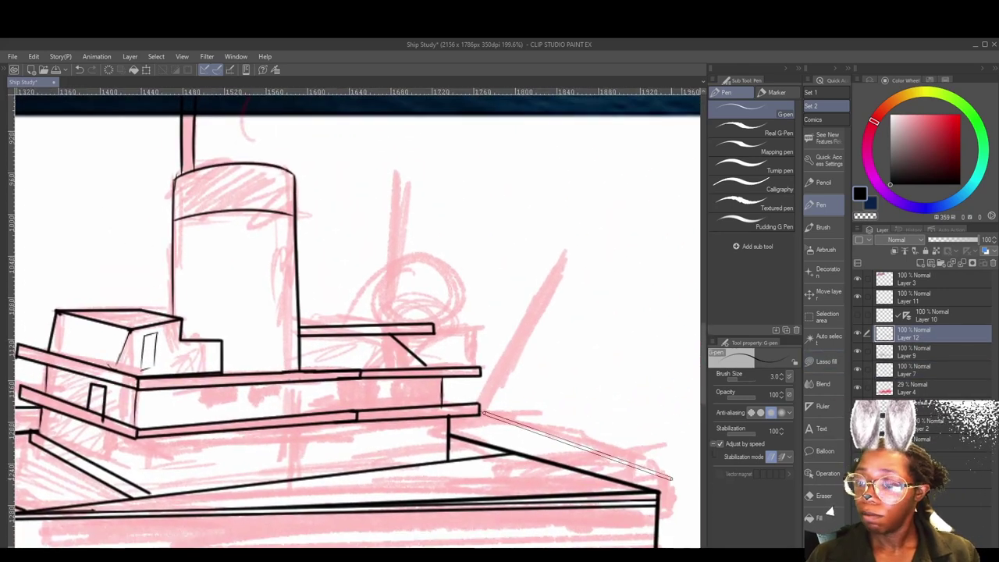
{"action": "left_click", "coordinate": [679, 479], "text": "shift"}
{"action": "mouse_move", "coordinate": [679, 479]}
{"action": "left_mouse_down"}
{"action": "mouse_move", "coordinate": [673, 511]}
{"action": "mouse_move", "coordinate": [589, 234]}
{"action": "mouse_move", "coordinate": [584, 362]}
{"action": "left_mouse_up"}
{"action": "mouse_move", "coordinate": [584, 362]}
{"action": "left_mouse_down"}
{"action": "mouse_move", "coordinate": [623, 207]}
{"action": "mouse_move", "coordinate": [516, 453]}
{"action": "mouse_move", "coordinate": [527, 546]}
{"action": "left_mouse_up"}
- Erase the old stern corner on Layers 7 and 9 and extend the deck lines to the new stern edge
{"action": "left_click", "coordinate": [911, 369]}
{"action": "left_click_drag", "start_coordinate": [468, 234], "coordinate": [514, 531]}
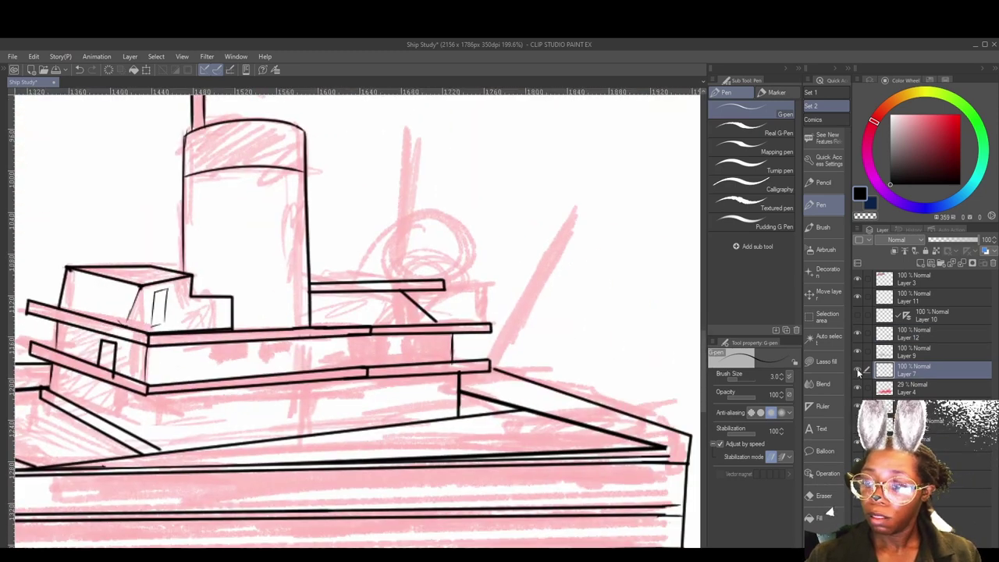
{"action": "left_click", "coordinate": [912, 352]}
{"action": "left_click_drag", "start_coordinate": [546, 445], "coordinate": [515, 466]}
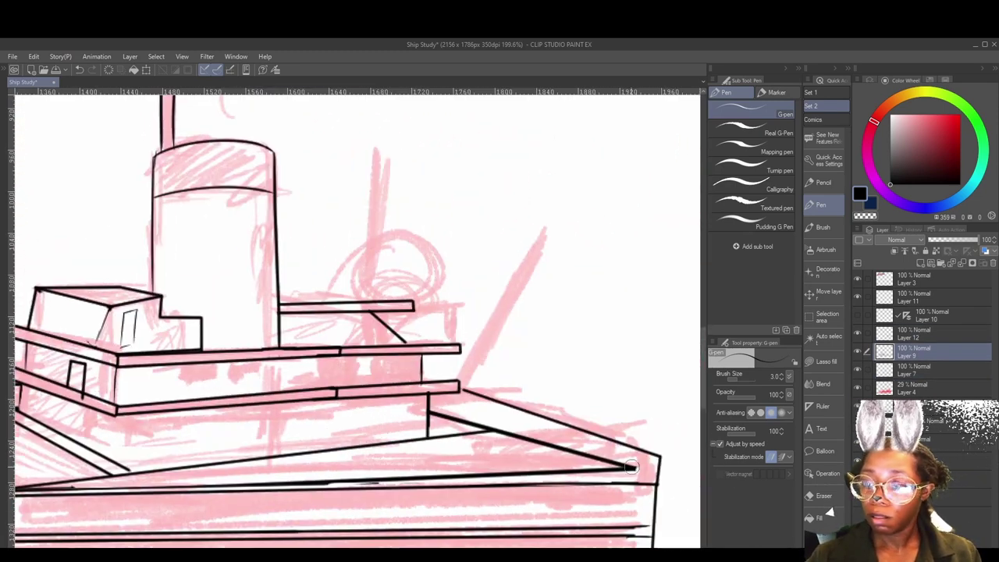
{"action": "key", "text": "ctrl+z"}
{"action": "scroll", "coordinate": [553, 448], "scroll_direction": "down", "scroll_amount": 5}
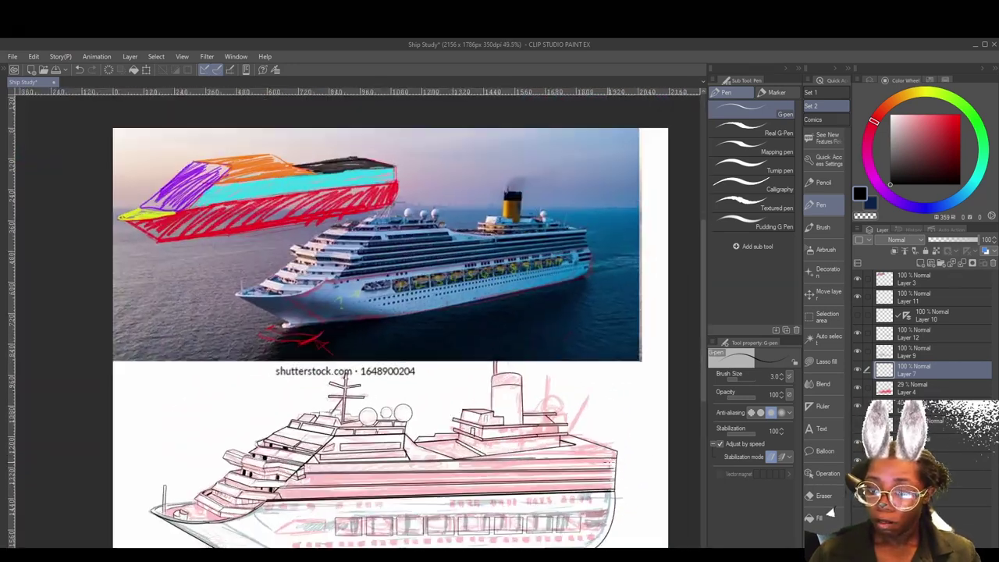
{"action": "scroll", "coordinate": [607, 447], "scroll_direction": "up", "scroll_amount": 3}
{"action": "left_click", "coordinate": [608, 447], "text": "ctrl+shift"}
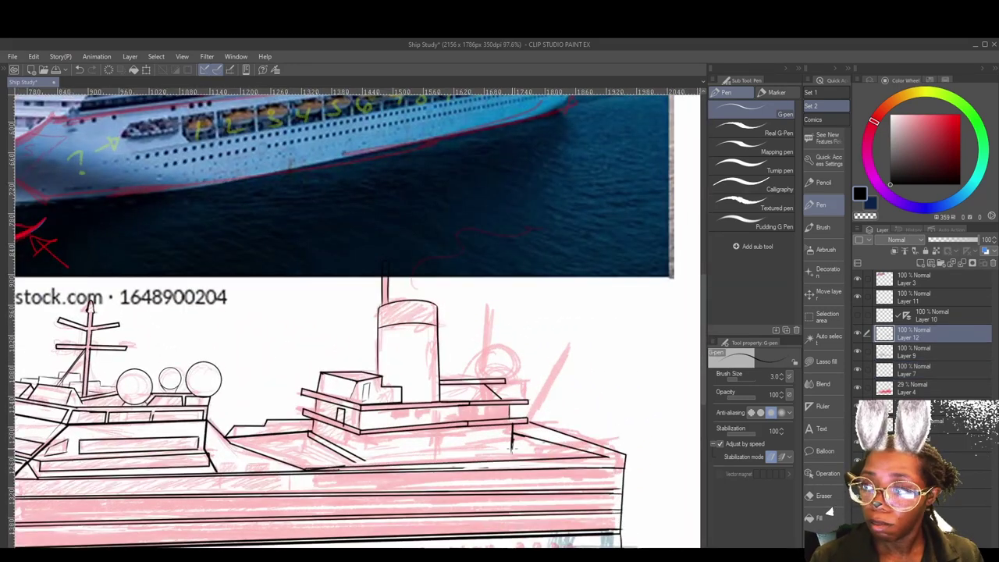
- Set the G-pen size to 5 and thicken the deck edge between the bridge block and the funnel block on Layer 12
{"action": "key", "text": "bracketright"}
{"action": "key", "text": "bracketright"}
{"action": "left_click_drag", "start_coordinate": [511, 451], "coordinate": [365, 461]}
{"action": "left_click_drag", "start_coordinate": [310, 445], "coordinate": [492, 474]}
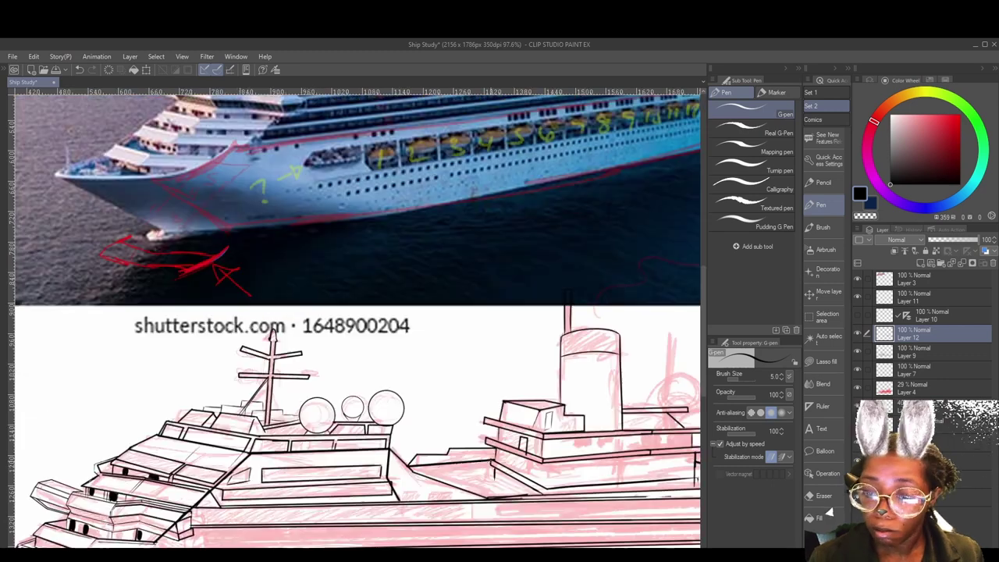
{"action": "left_click_drag", "start_coordinate": [408, 466], "coordinate": [490, 462]}
{"action": "left_click_drag", "start_coordinate": [490, 462], "coordinate": [319, 481]}
- Ink the round dome behind the funnel, the antenna beside it and the slanted spar near the stern
{"action": "mouse_move", "coordinate": [520, 382]}
{"action": "left_mouse_down"}
{"action": "mouse_move", "coordinate": [494, 420]}
{"action": "mouse_move", "coordinate": [520, 382]}
{"action": "left_mouse_up"}
{"action": "left_click_drag", "start_coordinate": [504, 341], "coordinate": [500, 391]}
{"action": "left_click_drag", "start_coordinate": [593, 378], "coordinate": [539, 456]}
{"action": "left_click_drag", "start_coordinate": [597, 383], "coordinate": [544, 469]}
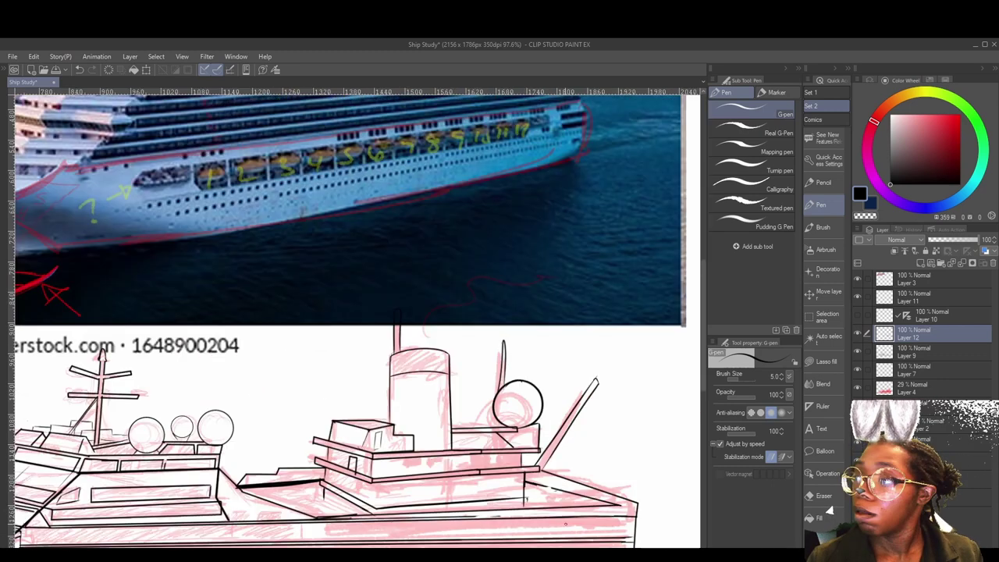
{"action": "left_click_drag", "start_coordinate": [565, 524], "coordinate": [529, 492]}
- Ink the slanted window outline on the hull ahead of the row of rectangular windows
{"action": "left_click_drag", "start_coordinate": [195, 468], "coordinate": [550, 277]}
{"action": "left_click_drag", "start_coordinate": [281, 442], "coordinate": [322, 416]}
{"action": "left_click_drag", "start_coordinate": [322, 416], "coordinate": [383, 414]}
{"action": "left_click_drag", "start_coordinate": [382, 414], "coordinate": [380, 437]}
{"action": "left_click_drag", "start_coordinate": [381, 437], "coordinate": [282, 441]}
{"action": "left_click_drag", "start_coordinate": [107, 271], "coordinate": [171, 321]}
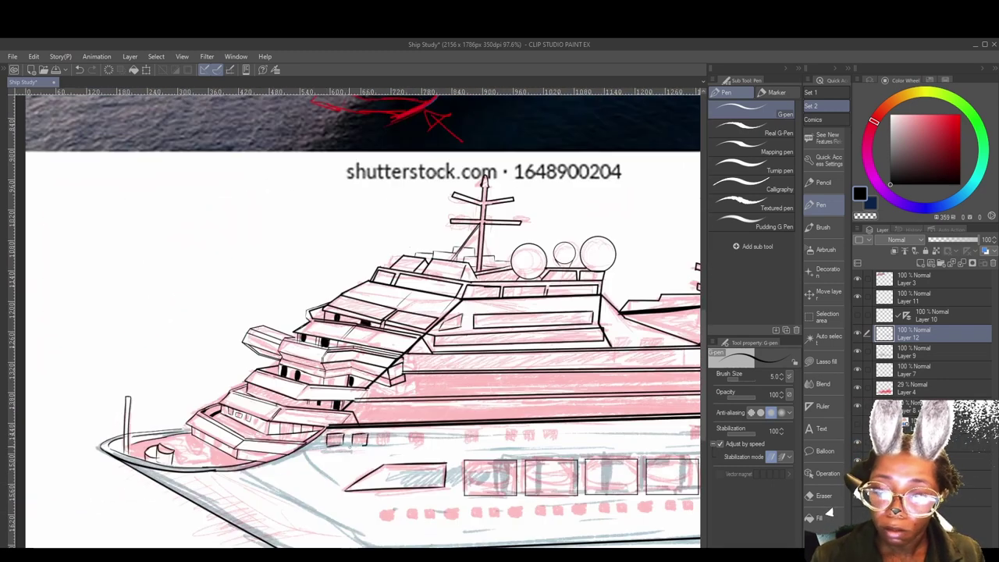
- Ink groups of small square windows along the upper hull from the bow toward the stern
{"action": "left_click_drag", "start_coordinate": [375, 434], "coordinate": [388, 446]}
{"action": "left_click_drag", "start_coordinate": [409, 433], "coordinate": [423, 446]}
{"action": "left_click_drag", "start_coordinate": [505, 431], "coordinate": [517, 443]}
{"action": "mouse_move", "coordinate": [539, 430]}
{"action": "left_mouse_down"}
{"action": "mouse_move", "coordinate": [551, 444]}
{"action": "mouse_move", "coordinate": [337, 432]}
{"action": "left_mouse_up"}
{"action": "left_click_drag", "start_coordinate": [476, 419], "coordinate": [488, 434]}
{"action": "left_click_drag", "start_coordinate": [554, 418], "coordinate": [562, 432]}
{"action": "left_click_drag", "start_coordinate": [578, 421], "coordinate": [508, 429]}
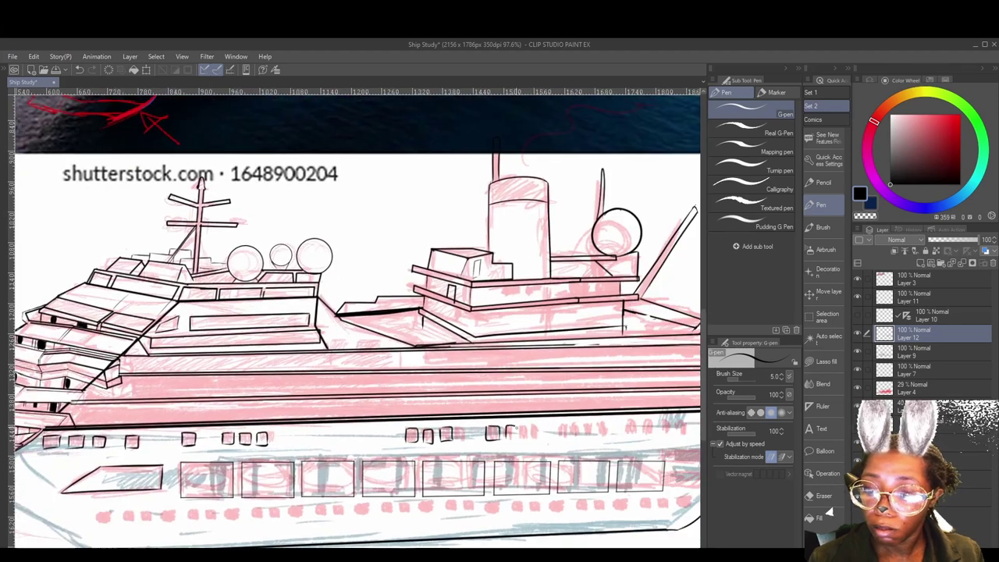
{"action": "left_click_drag", "start_coordinate": [575, 434], "coordinate": [470, 434]}
{"action": "left_click_drag", "start_coordinate": [521, 421], "coordinate": [567, 435]}
{"action": "left_click_drag", "start_coordinate": [572, 421], "coordinate": [583, 434]}
- Ink small square windows in a row low on the hull and duplicate them onto a new layer
{"action": "left_click_drag", "start_coordinate": [195, 511], "coordinate": [575, 457]}
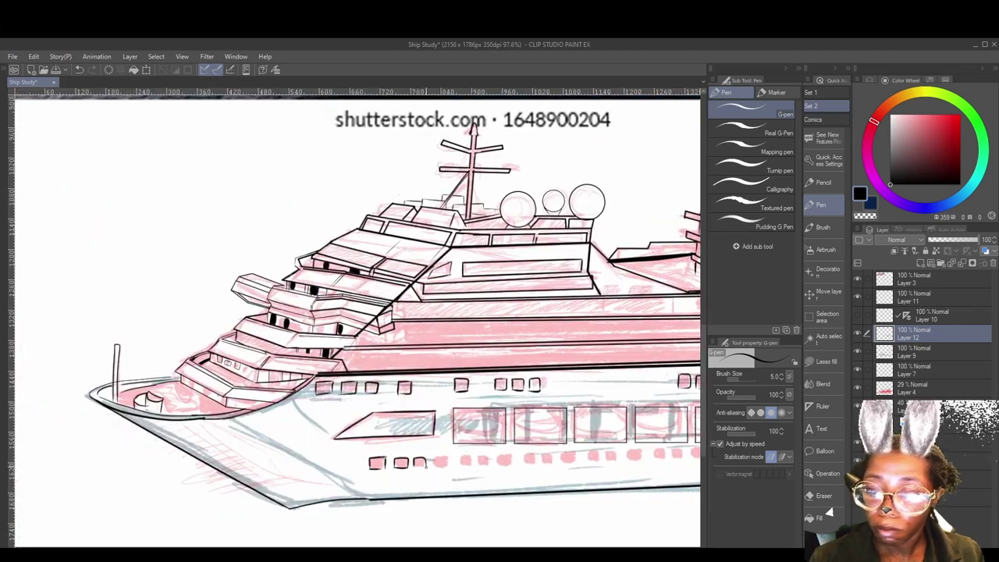
{"action": "left_click_drag", "start_coordinate": [503, 450], "coordinate": [490, 453]}
{"action": "key", "text": "m"}
{"action": "left_click", "coordinate": [329, 501]}
{"action": "left_click", "coordinate": [827, 293]}
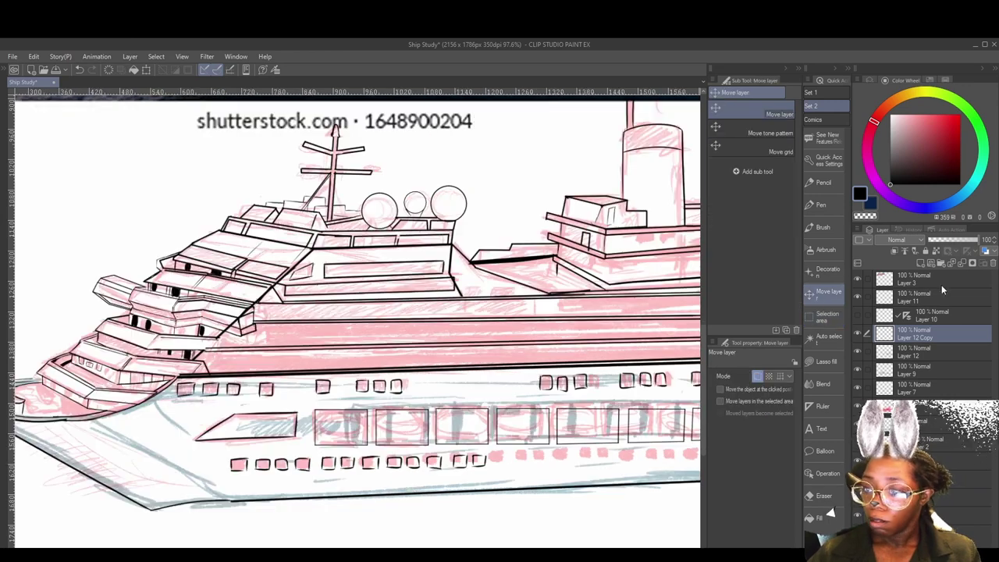
- Duplicate the lower window row repeatedly and line the copies up along the hull to the stern
{"action": "right_click", "coordinate": [941, 333]}
{"action": "left_click", "coordinate": [946, 129]}
{"action": "left_click_drag", "start_coordinate": [328, 445], "coordinate": [544, 440]}
{"action": "right_click", "coordinate": [941, 332]}
{"action": "left_click", "coordinate": [946, 130]}
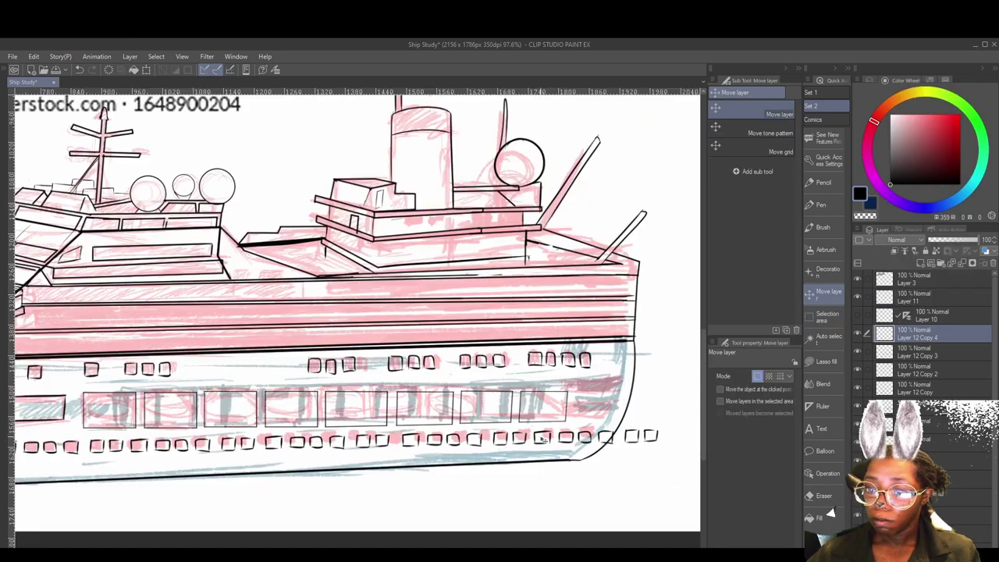
- Delete the surplus windows extending past the stern and merge the window copies into Layer 12
{"action": "key", "text": "m"}
{"action": "mouse_move", "coordinate": [653, 457]}
{"action": "left_mouse_down"}
{"action": "mouse_move", "coordinate": [680, 413]}
{"action": "mouse_move", "coordinate": [596, 445]}
{"action": "left_mouse_up"}
{"action": "key", "text": "Delete"}
{"action": "mouse_move", "coordinate": [293, 489]}
{"action": "left_mouse_down"}
{"action": "mouse_move", "coordinate": [570, 510]}
{"action": "mouse_move", "coordinate": [516, 521]}
{"action": "left_mouse_up"}
{"action": "key", "text": "ctrl+e"}
{"action": "key", "text": "ctrl+e"}
{"action": "key", "text": "ctrl+e"}
{"action": "key", "text": "ctrl+e"}
{"action": "key", "text": "ctrl+e"}
{"action": "key", "text": "ctrl+e"}
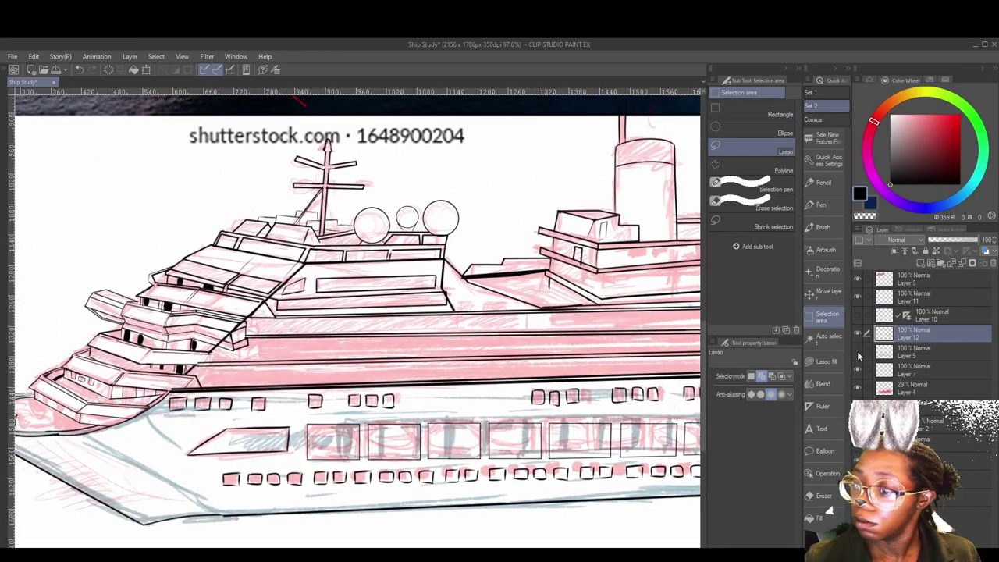
- Merge the ink layers into Layer 7 and hide the sketch layers and the reference photo
{"action": "scroll", "coordinate": [351, 263], "scroll_direction": "down", "scroll_amount": 3}
{"action": "left_click", "coordinate": [858, 351]}
{"action": "left_click", "coordinate": [857, 369]}
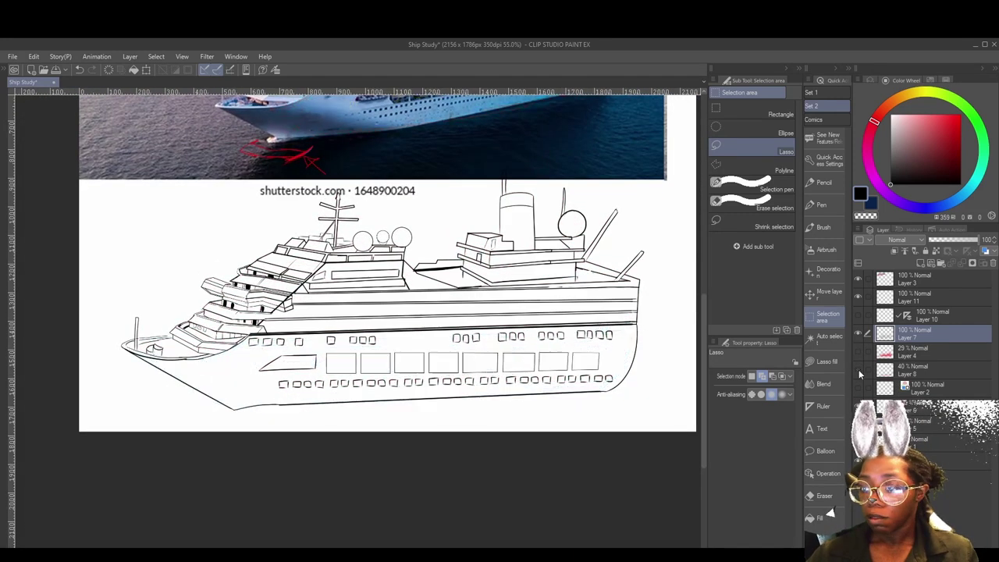
{"action": "left_click", "coordinate": [858, 423]}
{"action": "scroll", "coordinate": [351, 398], "scroll_direction": "down", "scroll_amount": 1}
- Set up the Round mixing brush in dark grey at size 12 on the layer below Layer 7
{"action": "scroll", "coordinate": [437, 328], "scroll_direction": "up", "scroll_amount": 6}
{"action": "key", "text": "b"}
{"action": "key", "text": "ctrl+z"}
{"action": "left_click_drag", "start_coordinate": [260, 399], "coordinate": [533, 425]}
{"action": "key", "text": "]"}
{"action": "key", "text": "]"}
{"action": "key", "text": "]"}
{"action": "left_click_drag", "start_coordinate": [437, 369], "coordinate": [507, 363]}
{"action": "mouse_move", "coordinate": [448, 368]}
{"action": "left_mouse_down"}
{"action": "mouse_move", "coordinate": [383, 360]}
{"action": "mouse_move", "coordinate": [438, 365]}
{"action": "mouse_move", "coordinate": [398, 379]}
{"action": "mouse_move", "coordinate": [102, 362]}
{"action": "mouse_move", "coordinate": [218, 373]}
{"action": "left_mouse_up"}
{"action": "key", "text": "ctrl+z"}
{"action": "key", "text": "ctrl+z"}
- Paint dark grey strokes along the edges of the lowest deck band from the bridge to the stern
{"action": "left_click_drag", "start_coordinate": [217, 358], "coordinate": [292, 356]}
{"action": "left_click_drag", "start_coordinate": [435, 349], "coordinate": [649, 346]}
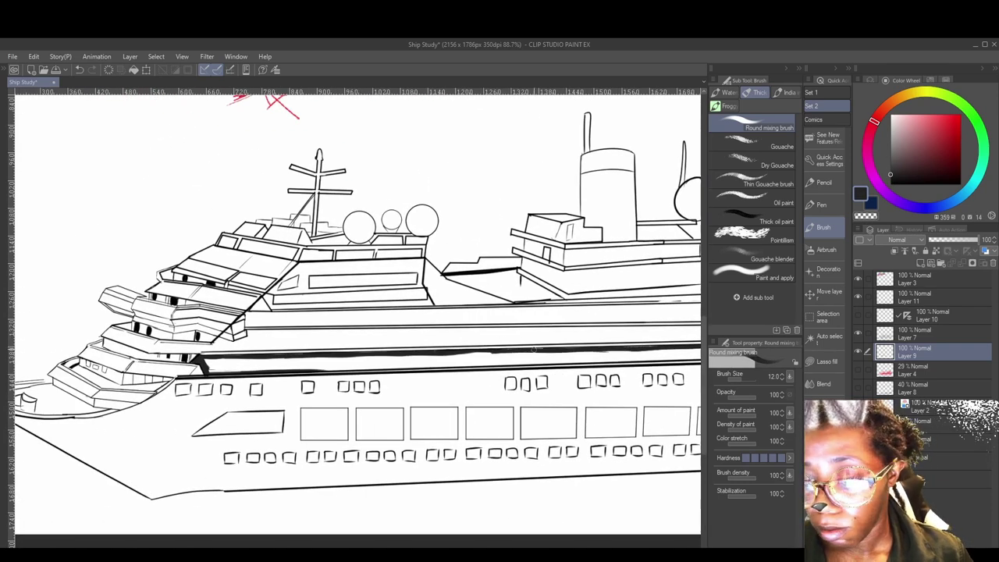
{"action": "left_click_drag", "start_coordinate": [374, 359], "coordinate": [383, 358]}
{"action": "left_click_drag", "start_coordinate": [351, 356], "coordinate": [332, 369]}
{"action": "left_click_drag", "start_coordinate": [400, 364], "coordinate": [230, 336]}
{"action": "left_click_drag", "start_coordinate": [565, 327], "coordinate": [640, 322]}
{"action": "left_click_drag", "start_coordinate": [521, 327], "coordinate": [625, 339]}
{"action": "left_click_drag", "start_coordinate": [549, 347], "coordinate": [621, 343]}
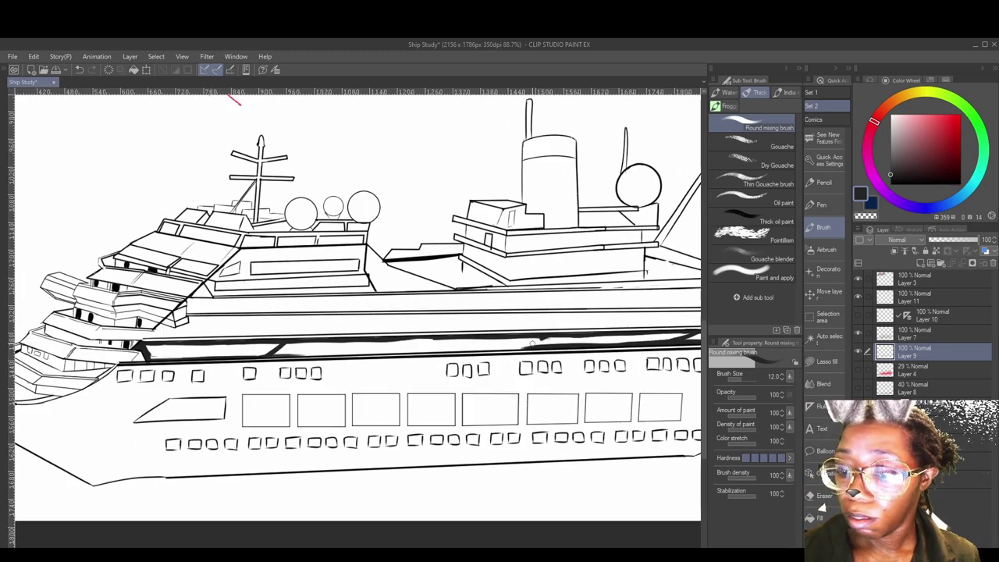
- Fill the remaining white gaps in the lowest deck band with solid dark grey
{"action": "left_click_drag", "start_coordinate": [508, 344], "coordinate": [589, 347]}
{"action": "left_click_drag", "start_coordinate": [559, 350], "coordinate": [597, 348]}
{"action": "left_click_drag", "start_coordinate": [334, 347], "coordinate": [396, 342]}
{"action": "key", "text": "g"}
{"action": "left_click", "coordinate": [396, 343]}
{"action": "key", "text": "ctrl+minus"}
{"action": "key", "text": "b"}
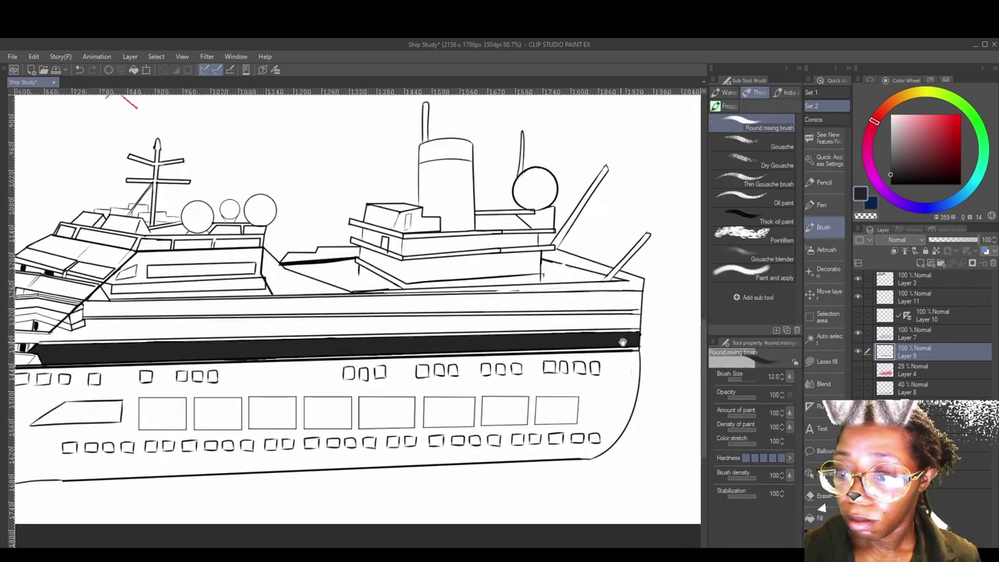
- Paint dark grey strokes along the edges of the middle deck band from the bridge to the stern
{"action": "key", "text": "ctrl+plus"}
{"action": "mouse_move", "coordinate": [514, 361]}
{"action": "left_mouse_down"}
{"action": "mouse_move", "coordinate": [547, 376]}
{"action": "mouse_move", "coordinate": [414, 367]}
{"action": "left_mouse_up"}
{"action": "left_click_drag", "start_coordinate": [424, 334], "coordinate": [249, 370]}
{"action": "left_click_drag", "start_coordinate": [256, 371], "coordinate": [195, 376]}
{"action": "left_click_drag", "start_coordinate": [390, 353], "coordinate": [276, 354]}
{"action": "left_click_drag", "start_coordinate": [218, 356], "coordinate": [651, 368]}
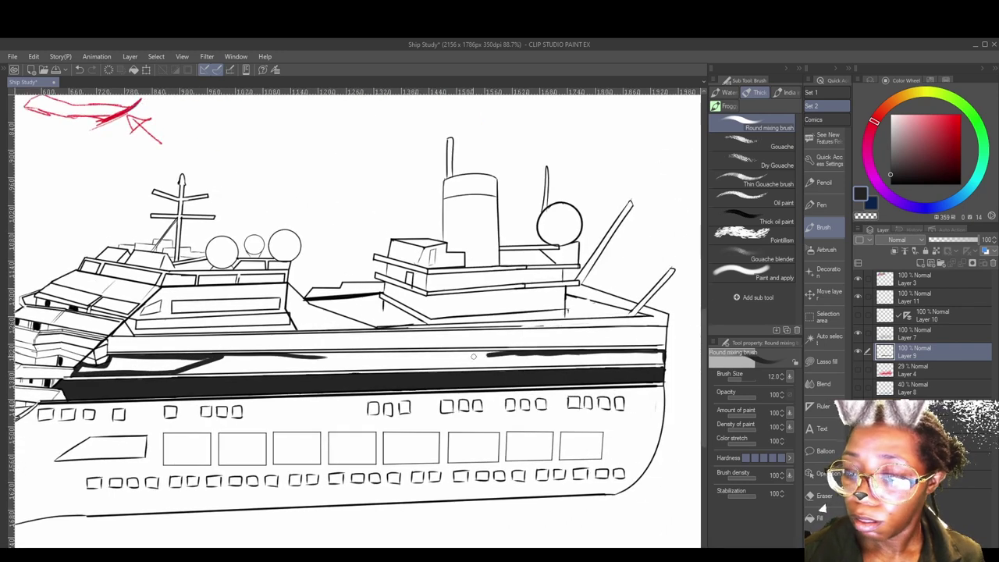
{"action": "left_click_drag", "start_coordinate": [473, 356], "coordinate": [358, 359]}
{"action": "left_click_drag", "start_coordinate": [382, 354], "coordinate": [486, 367]}
{"action": "left_click_drag", "start_coordinate": [398, 368], "coordinate": [491, 373]}
{"action": "mouse_move", "coordinate": [507, 371]}
{"action": "left_mouse_down"}
{"action": "mouse_move", "coordinate": [391, 363]}
{"action": "mouse_move", "coordinate": [652, 368]}
{"action": "left_mouse_up"}
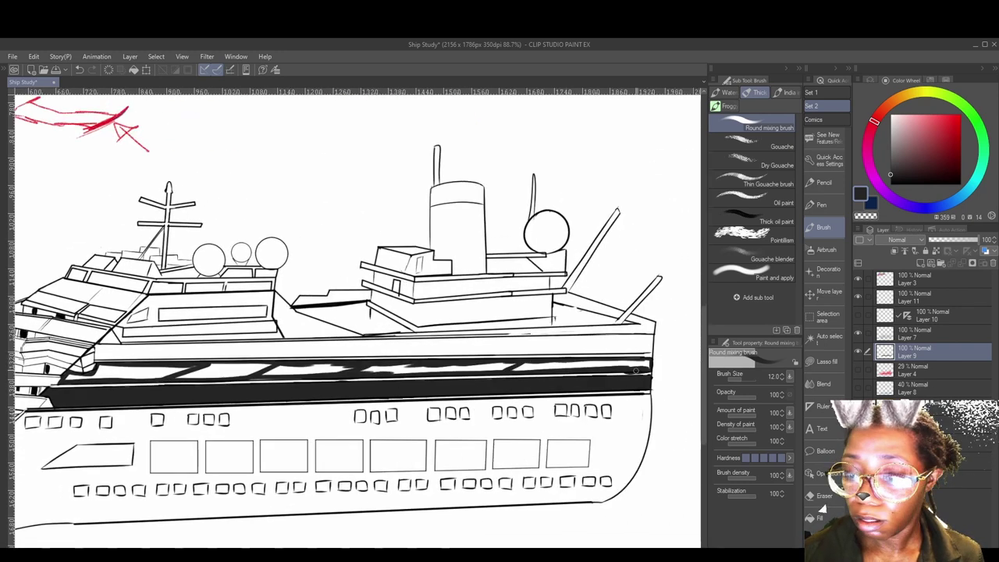
- Fill the remaining white gaps in the middle deck band with solid dark grey
{"action": "key", "text": "g"}
{"action": "left_click", "coordinate": [359, 370]}
{"action": "left_click_drag", "start_coordinate": [157, 374], "coordinate": [381, 369]}
{"action": "left_click", "coordinate": [382, 369]}
- Paint dark grey strokes around the edges of the top deck band from the bridge to the stern
{"action": "key", "text": "b"}
{"action": "left_click_drag", "start_coordinate": [579, 361], "coordinate": [546, 386]}
{"action": "left_click_drag", "start_coordinate": [290, 375], "coordinate": [430, 371]}
{"action": "left_click_drag", "start_coordinate": [392, 372], "coordinate": [205, 379]}
{"action": "left_click_drag", "start_coordinate": [328, 366], "coordinate": [627, 358]}
{"action": "left_click_drag", "start_coordinate": [388, 364], "coordinate": [572, 359]}
{"action": "left_click_drag", "start_coordinate": [625, 359], "coordinate": [625, 377]}
{"action": "left_click_drag", "start_coordinate": [327, 379], "coordinate": [268, 382]}
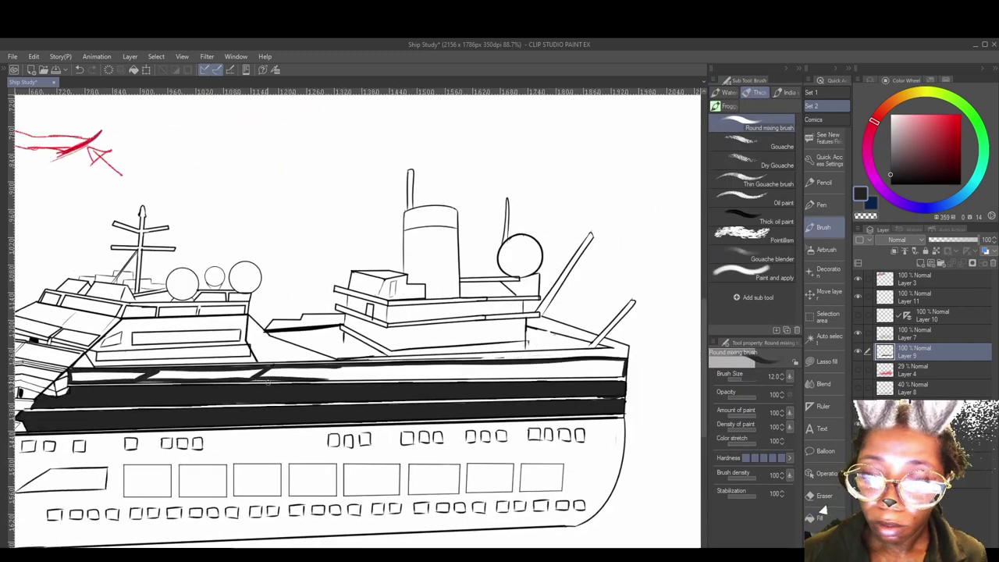
{"action": "left_click_drag", "start_coordinate": [472, 380], "coordinate": [628, 379]}
- Fill the white gaps inside the top deck band with dark grey and brush over the leftover spots
{"action": "key", "text": "g"}
{"action": "mouse_move", "coordinate": [258, 374]}
{"action": "left_mouse_down"}
{"action": "mouse_move", "coordinate": [501, 374]}
{"action": "mouse_move", "coordinate": [351, 376]}
{"action": "left_mouse_up"}
{"action": "key", "text": "b"}
{"action": "mouse_move", "coordinate": [484, 376]}
{"action": "left_mouse_down"}
{"action": "mouse_move", "coordinate": [303, 383]}
{"action": "mouse_move", "coordinate": [614, 382]}
{"action": "left_mouse_up"}
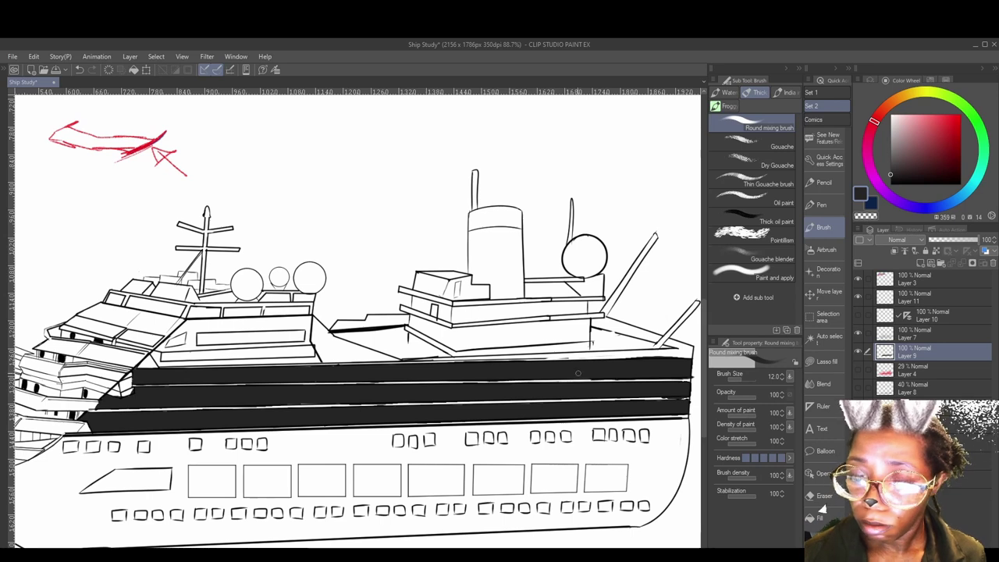
- Paint the bridge windows and the curved band on the forward balcony deck dark grey
{"action": "mouse_move", "coordinate": [331, 419]}
{"action": "left_mouse_down"}
{"action": "mouse_move", "coordinate": [423, 400]}
{"action": "mouse_move", "coordinate": [593, 429]}
{"action": "left_mouse_up"}
{"action": "mouse_move", "coordinate": [370, 315]}
{"action": "left_mouse_down"}
{"action": "mouse_move", "coordinate": [381, 318]}
{"action": "mouse_move", "coordinate": [361, 338]}
{"action": "left_mouse_up"}
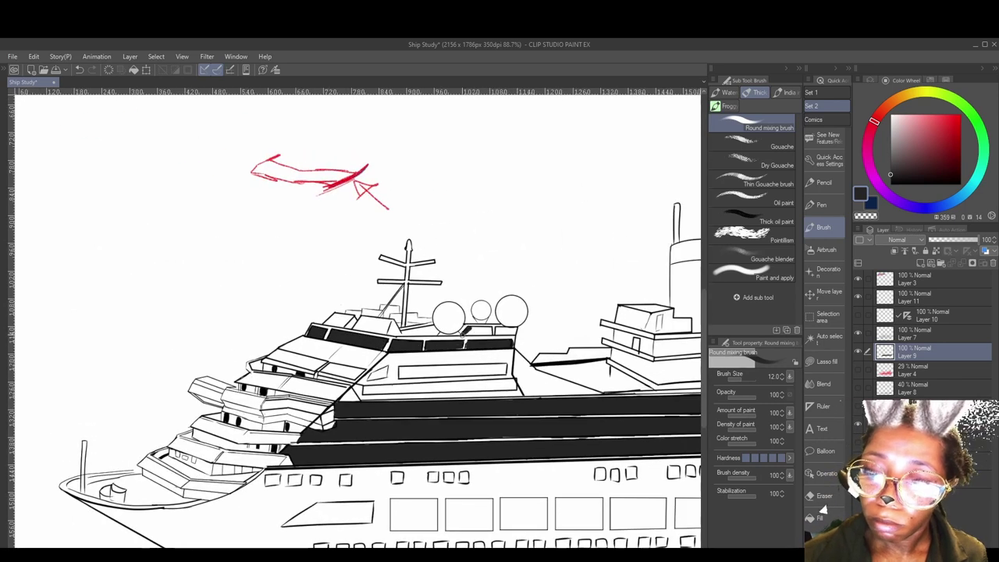
{"action": "left_click_drag", "start_coordinate": [225, 404], "coordinate": [386, 362]}
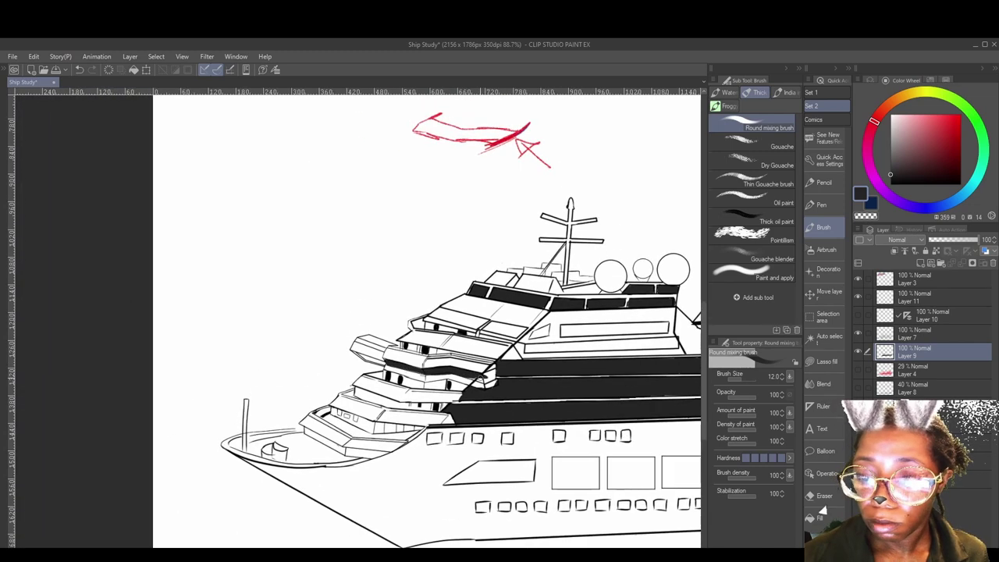
{"action": "left_click_drag", "start_coordinate": [490, 380], "coordinate": [589, 393]}
{"action": "scroll", "coordinate": [589, 393], "scroll_direction": "down", "scroll_amount": 3}
{"action": "left_click_drag", "start_coordinate": [374, 351], "coordinate": [486, 364]}
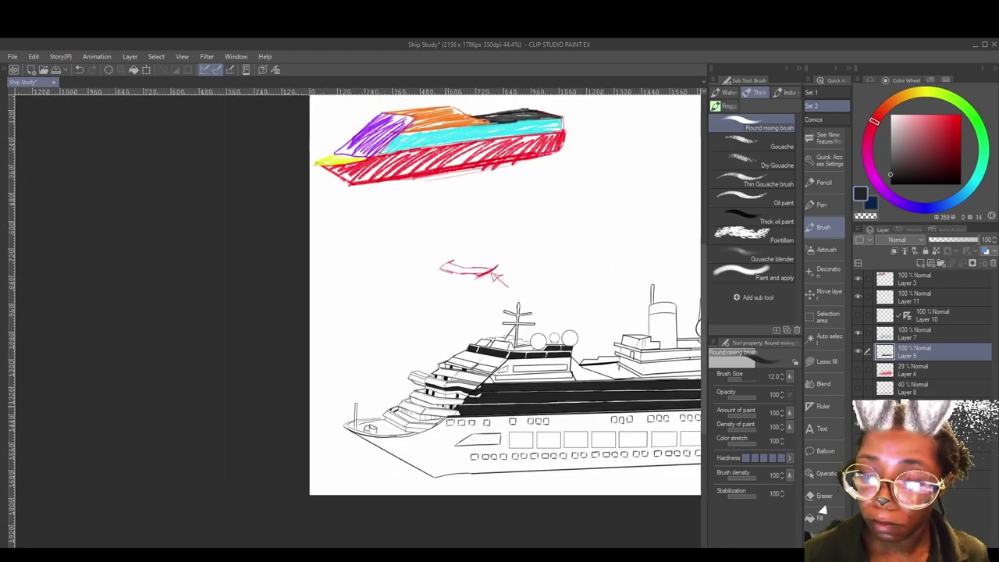
- Paint the small door and window openings on the lower forward decks black
{"action": "scroll", "coordinate": [486, 364], "scroll_direction": "up", "scroll_amount": 3}
{"action": "left_click_drag", "start_coordinate": [357, 456], "coordinate": [361, 452]}
{"action": "left_click_drag", "start_coordinate": [337, 449], "coordinate": [486, 430]}
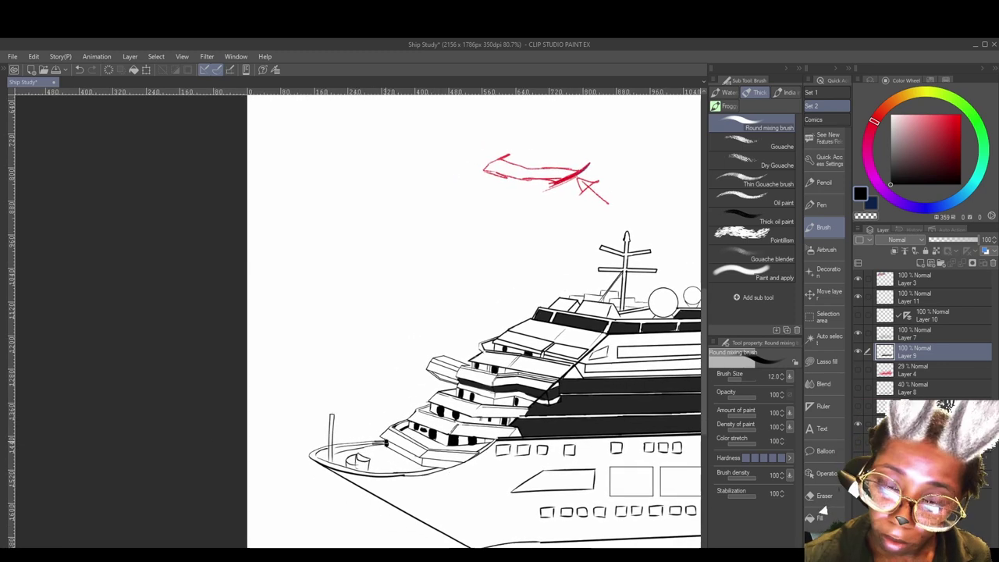
{"action": "left_click_drag", "start_coordinate": [392, 439], "coordinate": [395, 444]}
{"action": "left_click_drag", "start_coordinate": [410, 449], "coordinate": [412, 457]}
{"action": "left_click_drag", "start_coordinate": [537, 398], "coordinate": [461, 438]}
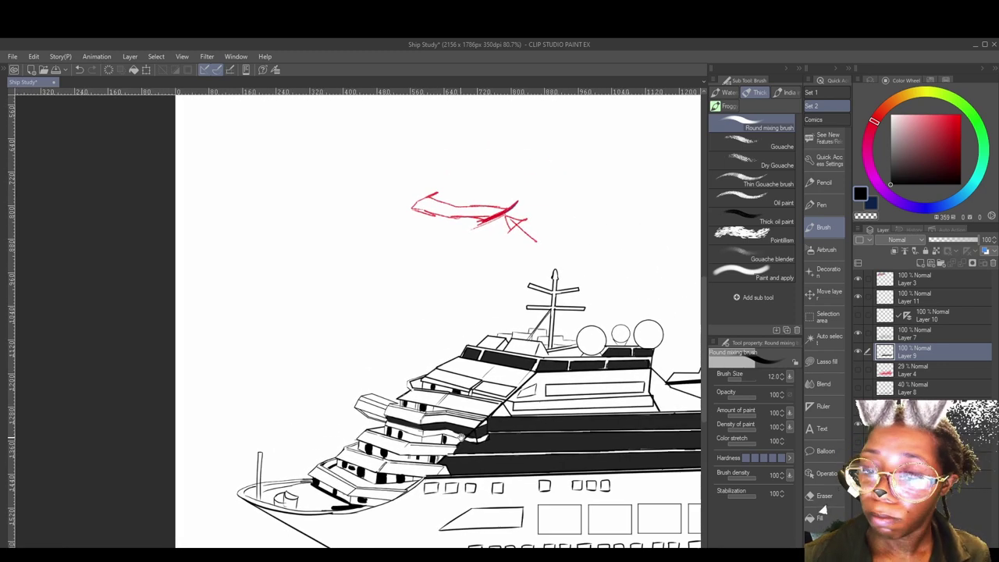
- Fill the sloped front windows and the long side window below the bridge with black
{"action": "mouse_move", "coordinate": [470, 383]}
{"action": "left_mouse_down"}
{"action": "mouse_move", "coordinate": [470, 409]}
{"action": "mouse_move", "coordinate": [475, 394]}
{"action": "mouse_move", "coordinate": [500, 398]}
{"action": "left_mouse_up"}
{"action": "mouse_move", "coordinate": [503, 401]}
{"action": "left_mouse_down"}
{"action": "mouse_move", "coordinate": [373, 413]}
{"action": "mouse_move", "coordinate": [478, 404]}
{"action": "left_mouse_up"}
{"action": "left_click_drag", "start_coordinate": [478, 410], "coordinate": [392, 414]}
{"action": "scroll", "coordinate": [462, 408], "scroll_direction": "down", "scroll_amount": 2}
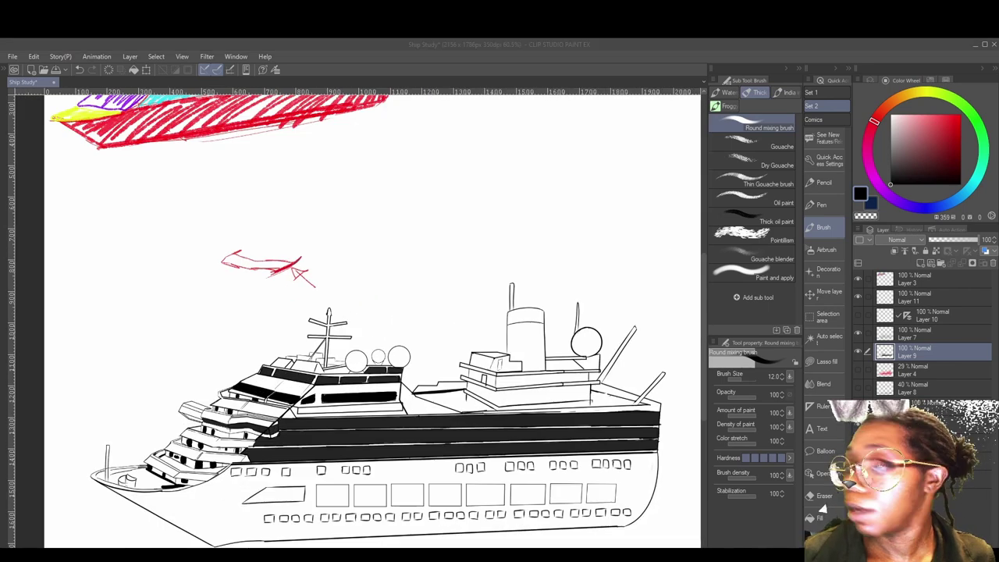
{"action": "scroll", "coordinate": [569, 334], "scroll_direction": "up", "scroll_amount": 1}
{"action": "scroll", "coordinate": [569, 333], "scroll_direction": "down", "scroll_amount": 3}
{"action": "scroll", "coordinate": [478, 368], "scroll_direction": "up", "scroll_amount": 2}
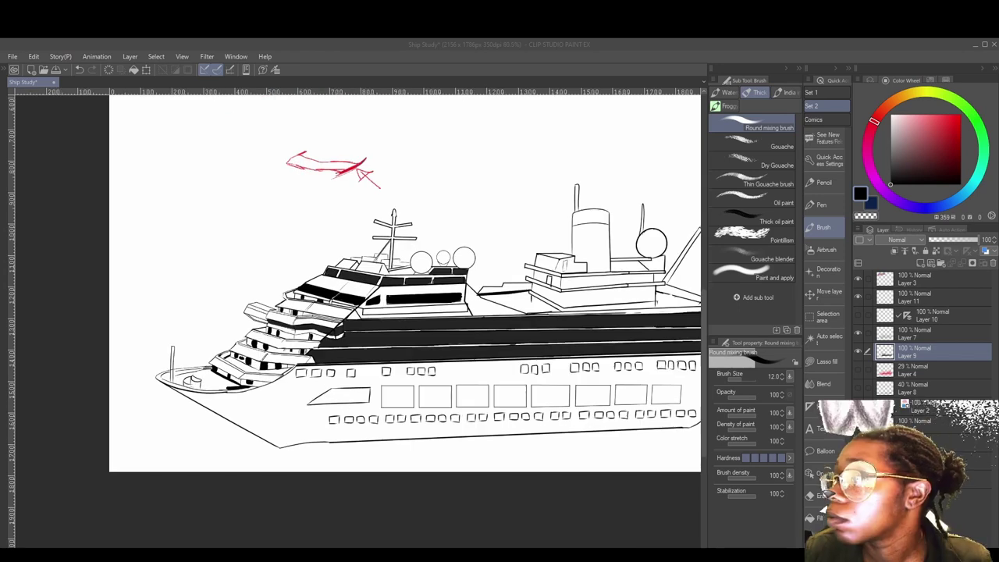
- Auto-select the empty area around the ship using the line art on Layer 7
{"action": "key", "text": "alt+bracketright"}
{"action": "scroll", "coordinate": [523, 343], "scroll_direction": "down", "scroll_amount": 2}
{"action": "scroll", "coordinate": [480, 335], "scroll_direction": "up", "scroll_amount": 1}
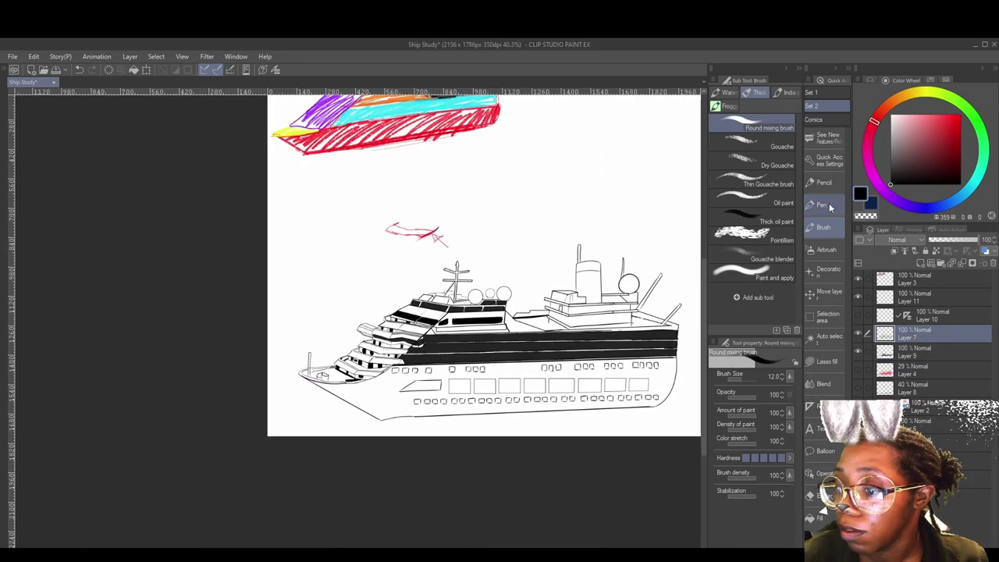
{"action": "left_click", "coordinate": [825, 339]}
{"action": "left_click", "coordinate": [439, 428]}
{"action": "left_click", "coordinate": [427, 453]}
- Fill the whole ship silhouette with light grey on a new layer below Layer 9, covering the missed bow deck
{"action": "key", "text": "alt+bracketleft"}
{"action": "key", "text": "alt+bracketleft"}
{"action": "key", "text": "ctrl+shift+n"}
{"action": "left_click", "coordinate": [893, 142]}
{"action": "left_click", "coordinate": [891, 127]}
{"action": "left_click", "coordinate": [544, 437]}
{"action": "left_click", "coordinate": [400, 437]}
{"action": "scroll", "coordinate": [404, 375], "scroll_direction": "up", "scroll_amount": 1}
{"action": "key", "text": "b"}
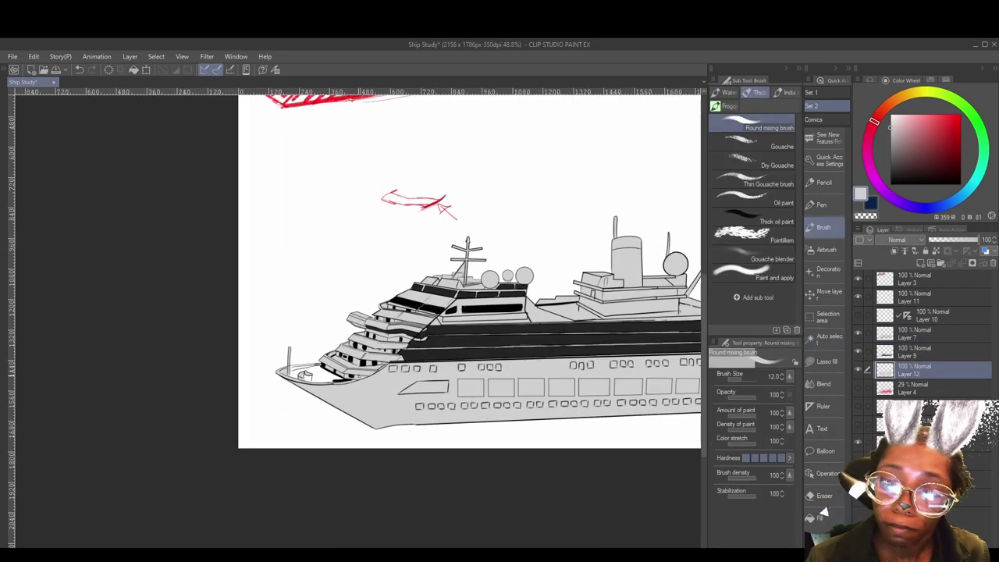
{"action": "left_click_drag", "start_coordinate": [294, 373], "coordinate": [336, 378]}
{"action": "mouse_move", "coordinate": [468, 351]}
{"action": "left_mouse_down"}
{"action": "mouse_move", "coordinate": [425, 370]}
{"action": "mouse_move", "coordinate": [456, 379]}
{"action": "left_mouse_up"}
- Set the Round mixing brush to white at size 8 and add new layers, one of them directly above Layer 9
{"action": "left_click", "coordinate": [892, 115]}
{"action": "key", "text": "bracketleft"}
{"action": "key", "text": "bracketleft"}
{"action": "key", "text": "bracketleft"}
{"action": "key", "text": "bracketleft"}
{"action": "key", "text": "bracketleft"}
{"action": "key", "text": "bracketleft"}
{"action": "key", "text": "bracketleft"}
{"action": "key", "text": "ctrl+shift+n"}
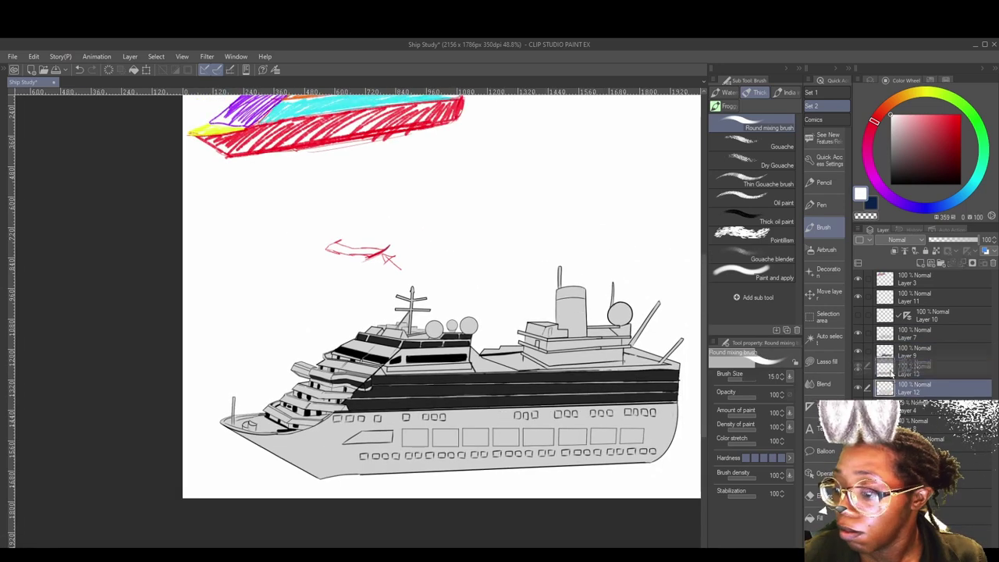
{"action": "left_click", "coordinate": [932, 351]}
{"action": "key", "text": "ctrl+shift+n"}
{"action": "scroll", "coordinate": [499, 409], "scroll_direction": "up", "scroll_amount": 1}
{"action": "left_click_drag", "start_coordinate": [373, 377], "coordinate": [334, 432]}
{"action": "scroll", "coordinate": [361, 468], "scroll_direction": "up", "scroll_amount": 12}
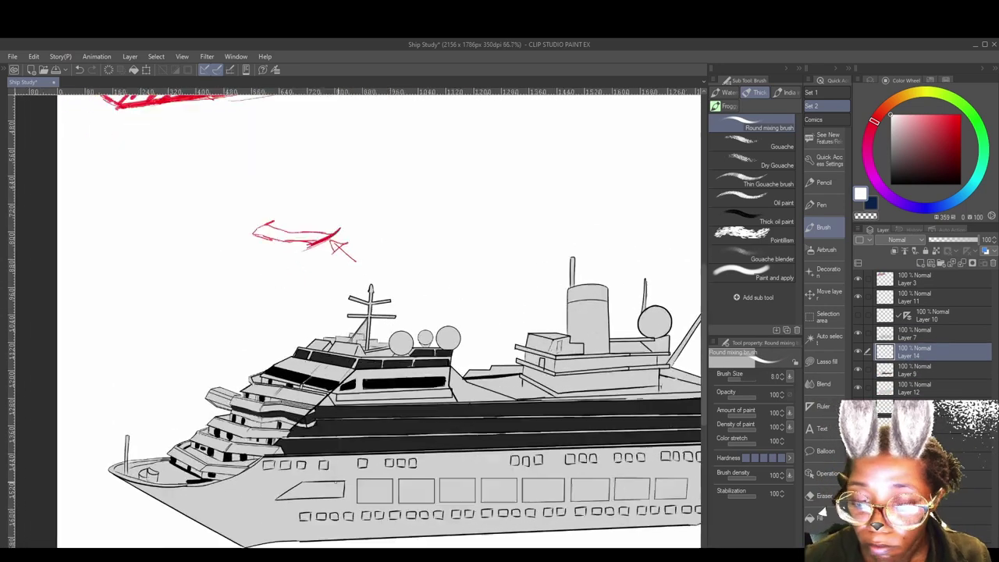
- Paint a white line between the middle and lowest deck bands and clean up the band edges with dark grey
{"action": "left_click_drag", "start_coordinate": [47, 365], "coordinate": [619, 355]}
{"action": "left_click_drag", "start_coordinate": [334, 314], "coordinate": [526, 374]}
{"action": "left_click", "coordinate": [526, 375], "text": "ctrl+shift"}
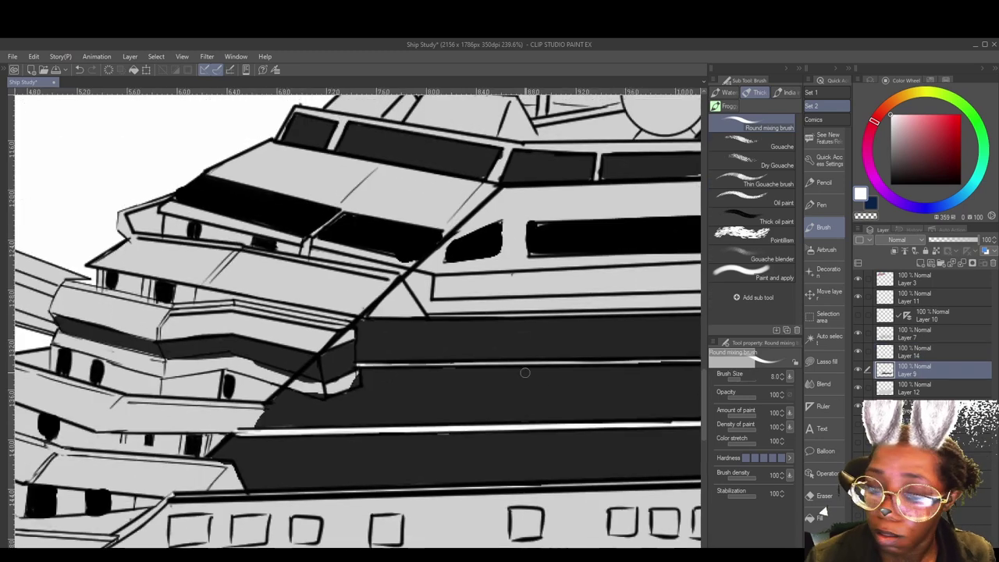
{"action": "left_click", "coordinate": [372, 401], "text": "alt"}
{"action": "mouse_move", "coordinate": [422, 335]}
{"action": "left_mouse_down"}
{"action": "mouse_move", "coordinate": [381, 378]}
{"action": "mouse_move", "coordinate": [360, 316]}
{"action": "left_mouse_up"}
{"action": "left_click_drag", "start_coordinate": [399, 414], "coordinate": [122, 421]}
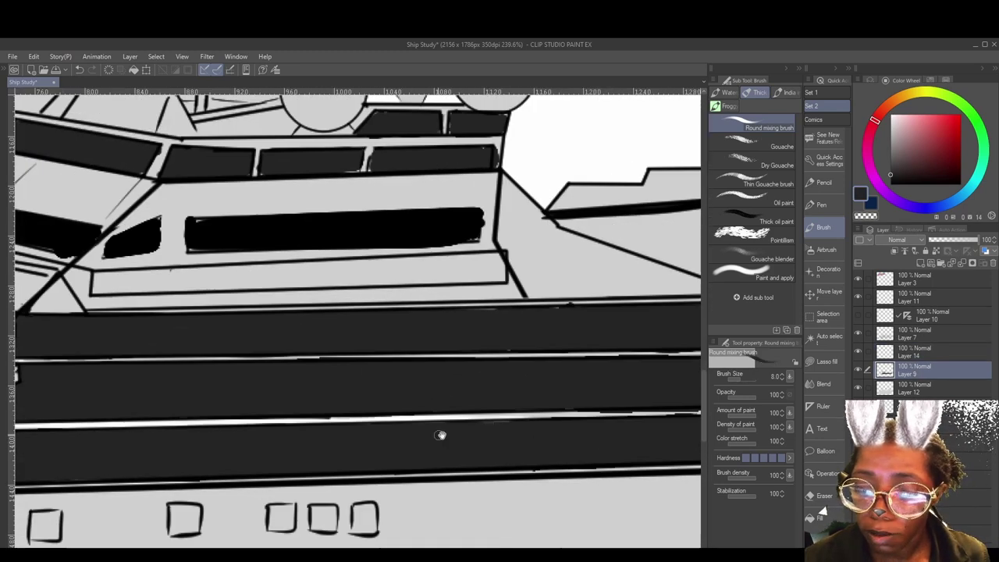
{"action": "left_click_drag", "start_coordinate": [442, 435], "coordinate": [221, 443]}
{"action": "left_click_drag", "start_coordinate": [650, 432], "coordinate": [694, 434]}
{"action": "left_click", "coordinate": [687, 427], "text": "alt"}
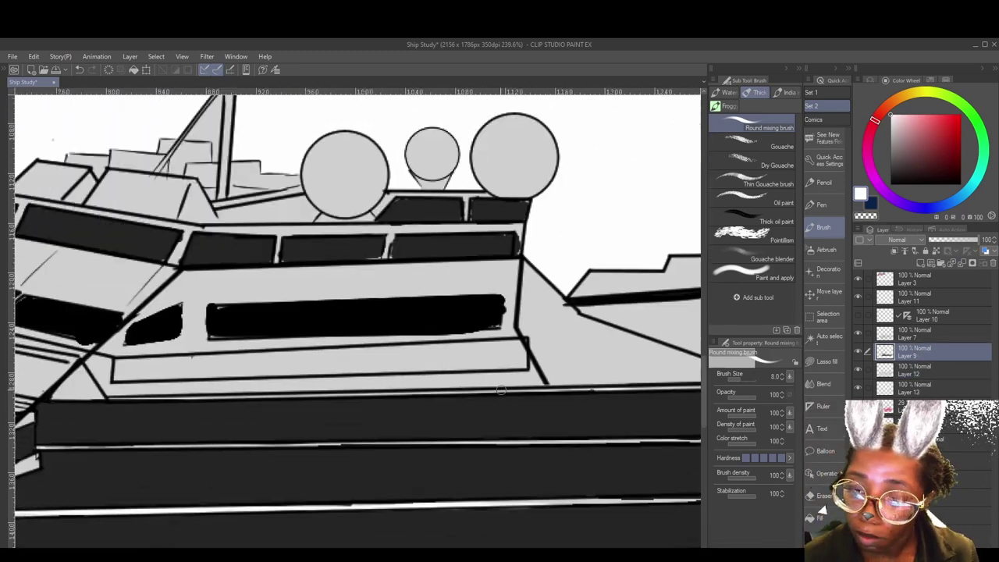
- Paint white highlights and mid-grey shadows on the three radar domes behind the mast
{"action": "scroll", "coordinate": [351, 312], "scroll_direction": "up", "scroll_amount": 3}
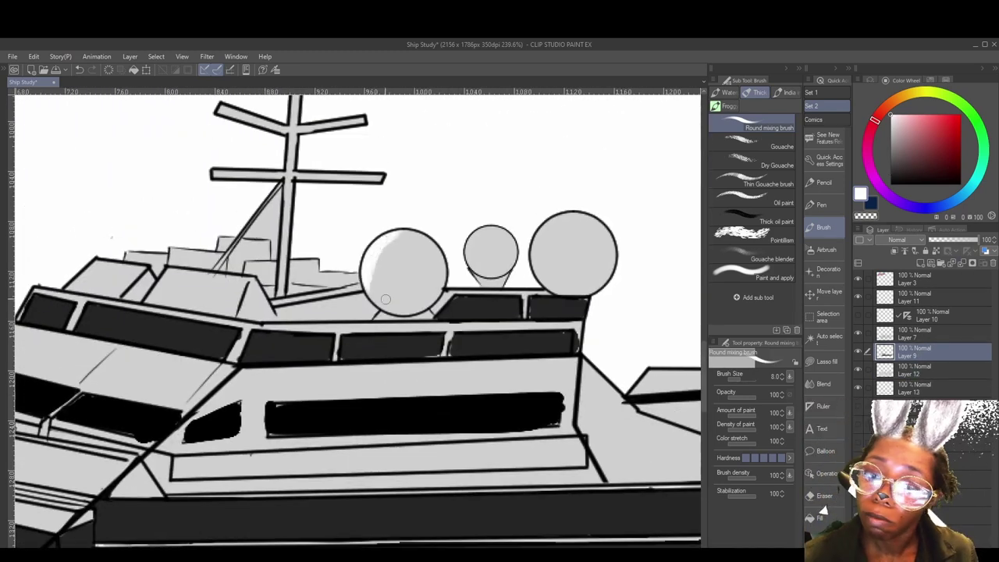
{"action": "left_click_drag", "start_coordinate": [521, 290], "coordinate": [554, 261]}
{"action": "left_click", "coordinate": [890, 158]}
{"action": "mouse_move", "coordinate": [538, 291]}
{"action": "left_mouse_down"}
{"action": "mouse_move", "coordinate": [524, 308]}
{"action": "mouse_move", "coordinate": [578, 315]}
{"action": "left_mouse_up"}
{"action": "left_click_drag", "start_coordinate": [455, 303], "coordinate": [572, 336]}
{"action": "left_click_drag", "start_coordinate": [463, 351], "coordinate": [543, 347]}
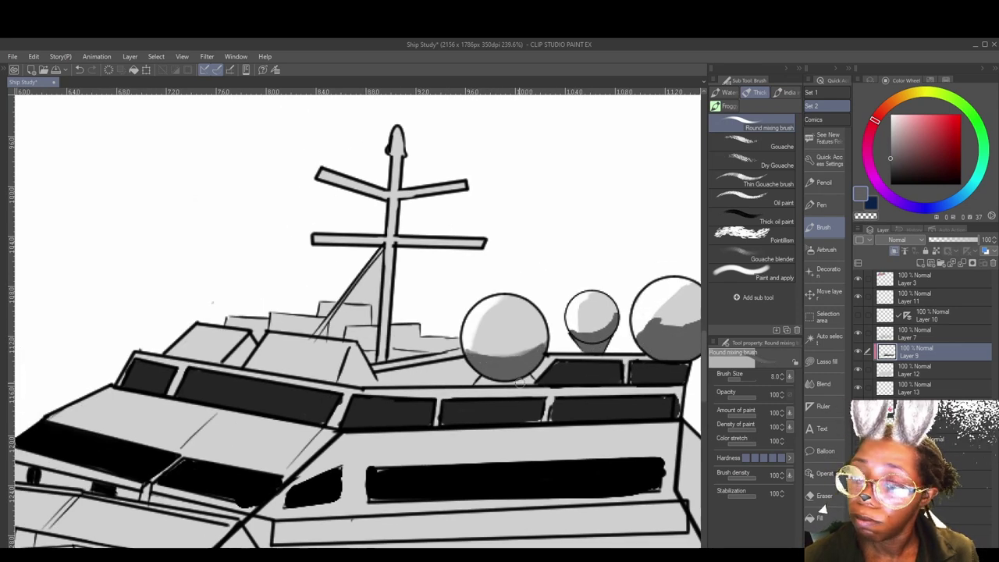
{"action": "left_click_drag", "start_coordinate": [473, 381], "coordinate": [533, 381]}
- Paint the recesses at the mast base and one bridge side window black, and darken the mast's edges
{"action": "left_click", "coordinate": [509, 420]}
{"action": "mouse_move", "coordinate": [486, 410]}
{"action": "left_mouse_down"}
{"action": "mouse_move", "coordinate": [544, 455]}
{"action": "mouse_move", "coordinate": [595, 451]}
{"action": "mouse_move", "coordinate": [508, 462]}
{"action": "mouse_move", "coordinate": [549, 535]}
{"action": "left_mouse_up"}
{"action": "left_click", "coordinate": [544, 459]}
{"action": "left_click", "coordinate": [527, 527], "text": "alt"}
{"action": "scroll", "coordinate": [501, 483], "scroll_direction": "down", "scroll_amount": 1}
{"action": "mouse_move", "coordinate": [501, 484]}
{"action": "left_mouse_down"}
{"action": "mouse_move", "coordinate": [457, 479]}
{"action": "mouse_move", "coordinate": [501, 471]}
{"action": "mouse_move", "coordinate": [405, 454]}
{"action": "left_mouse_up"}
{"action": "left_click_drag", "start_coordinate": [440, 359], "coordinate": [435, 375]}
{"action": "left_click_drag", "start_coordinate": [422, 468], "coordinate": [425, 379]}
{"action": "left_click_drag", "start_coordinate": [431, 375], "coordinate": [502, 374]}
{"action": "left_click_drag", "start_coordinate": [435, 331], "coordinate": [489, 326]}
{"action": "left_click_drag", "start_coordinate": [468, 468], "coordinate": [427, 230]}
{"action": "left_click_drag", "start_coordinate": [560, 442], "coordinate": [337, 479]}
- Paint a white highlight along the aft edge of the bridge superstructure
{"action": "left_click", "coordinate": [437, 320], "text": "alt"}
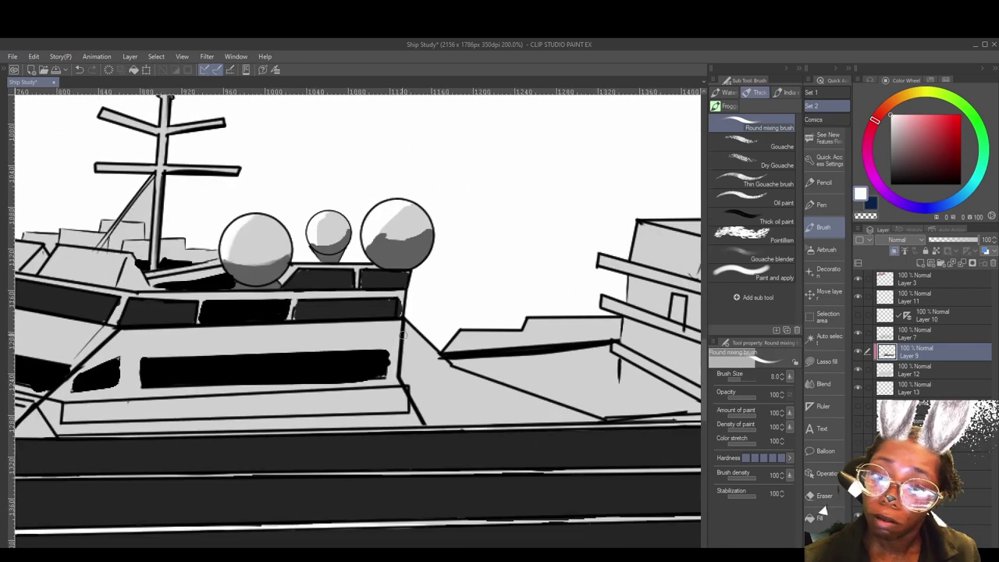
{"action": "scroll", "coordinate": [265, 359], "scroll_direction": "down", "scroll_amount": 4}
{"action": "scroll", "coordinate": [234, 439], "scroll_direction": "up", "scroll_amount": 1}
{"action": "left_click_drag", "start_coordinate": [234, 439], "coordinate": [359, 439]}
- Fill the upper row of small hull windows with black from the bow to amidships
{"action": "scroll", "coordinate": [359, 440], "scroll_direction": "up", "scroll_amount": 3}
{"action": "mouse_move", "coordinate": [218, 378]}
{"action": "left_mouse_down"}
{"action": "mouse_move", "coordinate": [227, 393]}
{"action": "mouse_move", "coordinate": [296, 397]}
{"action": "left_mouse_up"}
{"action": "mouse_move", "coordinate": [322, 393]}
{"action": "left_mouse_down"}
{"action": "mouse_move", "coordinate": [340, 409]}
{"action": "mouse_move", "coordinate": [396, 408]}
{"action": "left_mouse_up"}
{"action": "left_click_drag", "start_coordinate": [474, 388], "coordinate": [414, 406]}
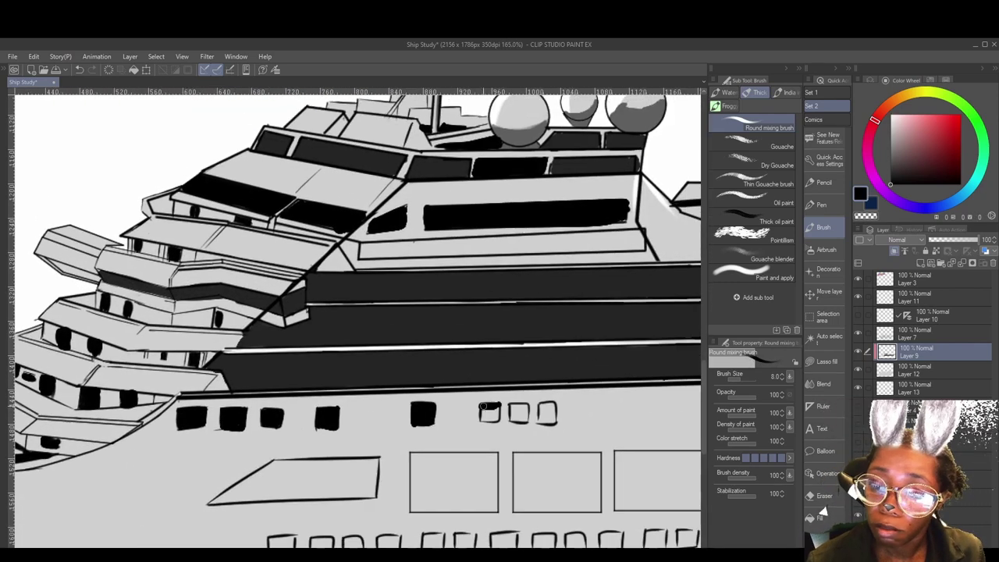
{"action": "left_click_drag", "start_coordinate": [541, 406], "coordinate": [551, 421]}
{"action": "left_click_drag", "start_coordinate": [551, 415], "coordinate": [227, 406]}
{"action": "left_click_drag", "start_coordinate": [468, 390], "coordinate": [480, 407]}
{"action": "left_click_drag", "start_coordinate": [498, 392], "coordinate": [498, 408]}
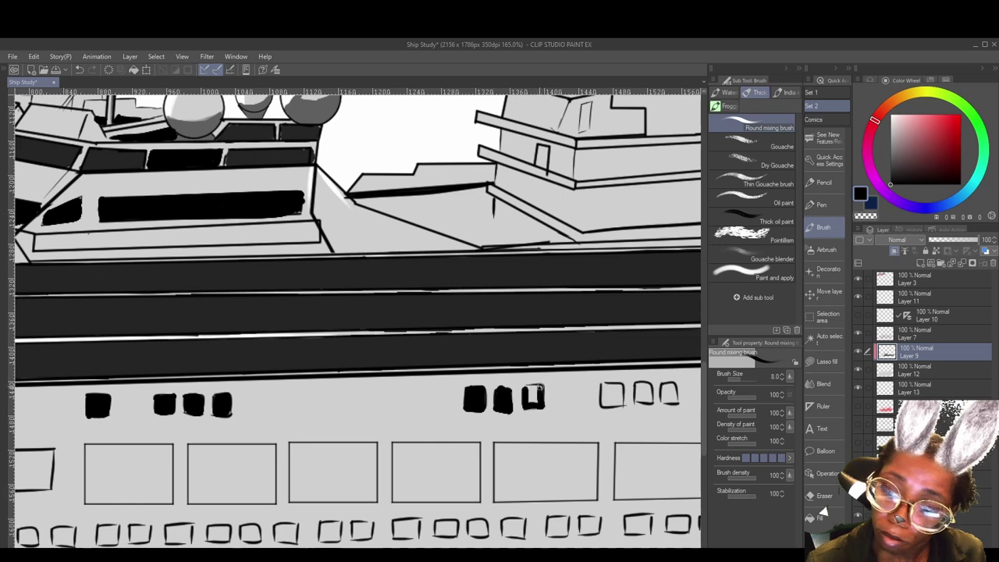
- With the brush at size 12, black out the lower row of small hull windows through amidships and the upper groups above them
{"action": "left_click_drag", "start_coordinate": [312, 437], "coordinate": [638, 363]}
{"action": "key", "text": "]"}
{"action": "key", "text": "]"}
{"action": "left_click_drag", "start_coordinate": [273, 451], "coordinate": [295, 467]}
{"action": "left_click_drag", "start_coordinate": [289, 461], "coordinate": [358, 468]}
{"action": "left_click_drag", "start_coordinate": [281, 425], "coordinate": [346, 383]}
{"action": "left_click_drag", "start_coordinate": [352, 421], "coordinate": [282, 417]}
{"action": "left_click_drag", "start_coordinate": [312, 458], "coordinate": [312, 464]}
{"action": "left_click_drag", "start_coordinate": [314, 460], "coordinate": [361, 472]}
{"action": "mouse_move", "coordinate": [382, 462]}
{"action": "left_mouse_down"}
{"action": "mouse_move", "coordinate": [397, 473]}
{"action": "mouse_move", "coordinate": [442, 471]}
{"action": "left_mouse_up"}
{"action": "left_click_drag", "start_coordinate": [459, 459], "coordinate": [473, 470]}
{"action": "mouse_move", "coordinate": [496, 459]}
{"action": "left_mouse_down"}
{"action": "mouse_move", "coordinate": [514, 469]}
{"action": "mouse_move", "coordinate": [497, 456]}
{"action": "left_mouse_up"}
{"action": "mouse_move", "coordinate": [473, 454]}
{"action": "left_mouse_down"}
{"action": "mouse_move", "coordinate": [485, 466]}
{"action": "mouse_move", "coordinate": [602, 466]}
{"action": "left_mouse_up"}
{"action": "left_click_drag", "start_coordinate": [601, 461], "coordinate": [475, 446]}
{"action": "mouse_move", "coordinate": [490, 438]}
{"action": "left_mouse_down"}
{"action": "mouse_move", "coordinate": [554, 451]}
{"action": "mouse_move", "coordinate": [436, 437]}
{"action": "left_mouse_up"}
{"action": "mouse_move", "coordinate": [466, 430]}
{"action": "left_mouse_down"}
{"action": "mouse_move", "coordinate": [500, 441]}
{"action": "mouse_move", "coordinate": [458, 427]}
{"action": "left_mouse_up"}
{"action": "mouse_move", "coordinate": [485, 433]}
{"action": "left_mouse_down"}
{"action": "mouse_move", "coordinate": [508, 425]}
{"action": "mouse_move", "coordinate": [416, 433]}
{"action": "left_mouse_up"}
{"action": "left_click_drag", "start_coordinate": [453, 300], "coordinate": [473, 317]}
{"action": "left_click_drag", "start_coordinate": [484, 299], "coordinate": [527, 297]}
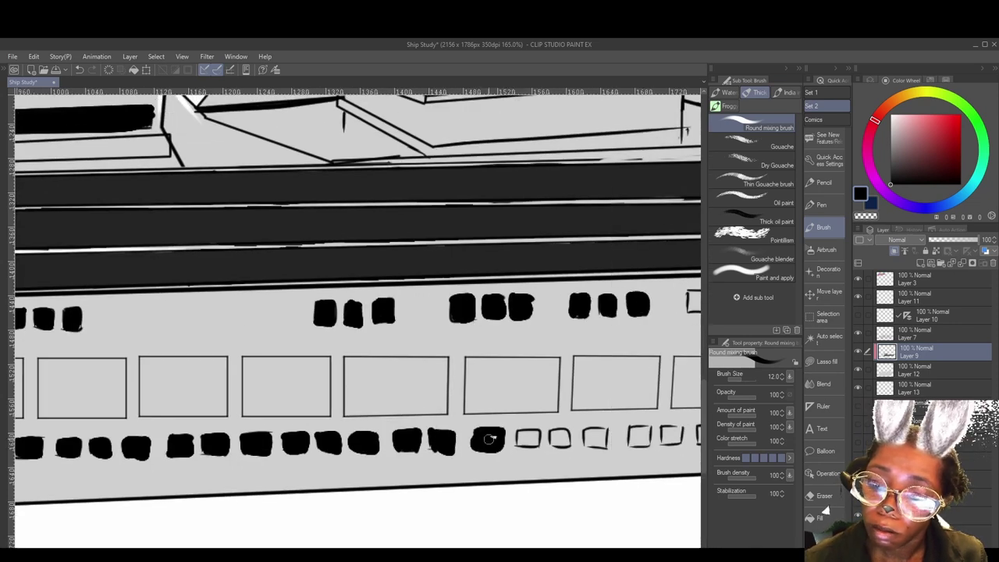
- Fill the remaining small windows of the lower hull row with black up to the stern
{"action": "left_click_drag", "start_coordinate": [521, 432], "coordinate": [537, 443]}
{"action": "left_click_drag", "start_coordinate": [552, 431], "coordinate": [566, 444]}
{"action": "left_click_drag", "start_coordinate": [584, 436], "coordinate": [516, 428]}
{"action": "left_click_drag", "start_coordinate": [518, 423], "coordinate": [537, 437]}
{"action": "mouse_move", "coordinate": [560, 422]}
{"action": "left_mouse_down"}
{"action": "mouse_move", "coordinate": [579, 435]}
{"action": "mouse_move", "coordinate": [613, 436]}
{"action": "left_mouse_up"}
{"action": "left_click_drag", "start_coordinate": [674, 427], "coordinate": [505, 427]}
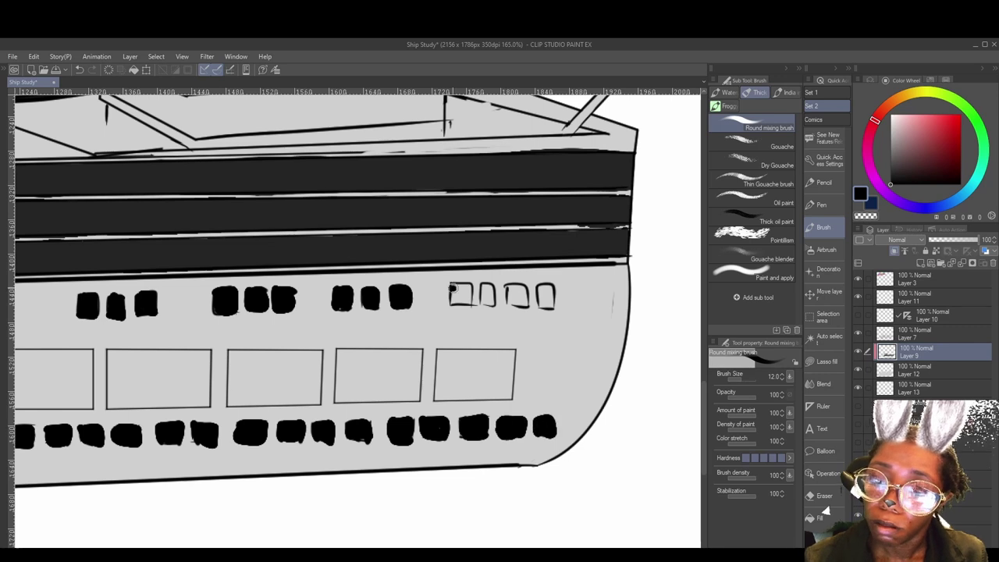
- Black out the last four small windows of the upper hull row near the stern
{"action": "left_click_drag", "start_coordinate": [452, 288], "coordinate": [491, 303]}
{"action": "mouse_move", "coordinate": [509, 287]}
{"action": "left_mouse_down"}
{"action": "mouse_move", "coordinate": [526, 304]}
{"action": "mouse_move", "coordinate": [551, 304]}
{"action": "left_mouse_up"}
{"action": "left_click_drag", "start_coordinate": [546, 298], "coordinate": [538, 408]}
- Paint thin white stripes between the deck bands at the stern and near the bridge with the brush at size 6
{"action": "left_click", "coordinate": [891, 115]}
{"action": "left_click_drag", "start_coordinate": [609, 305], "coordinate": [656, 389]}
{"action": "left_click_drag", "start_coordinate": [603, 422], "coordinate": [664, 420]}
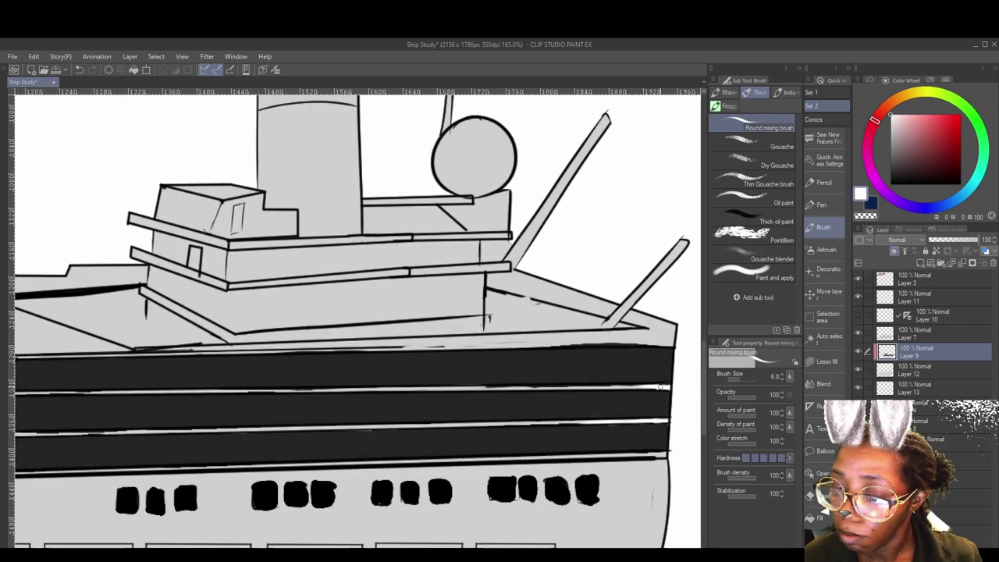
{"action": "left_click_drag", "start_coordinate": [348, 424], "coordinate": [701, 433]}
{"action": "left_click_drag", "start_coordinate": [313, 401], "coordinate": [615, 451]}
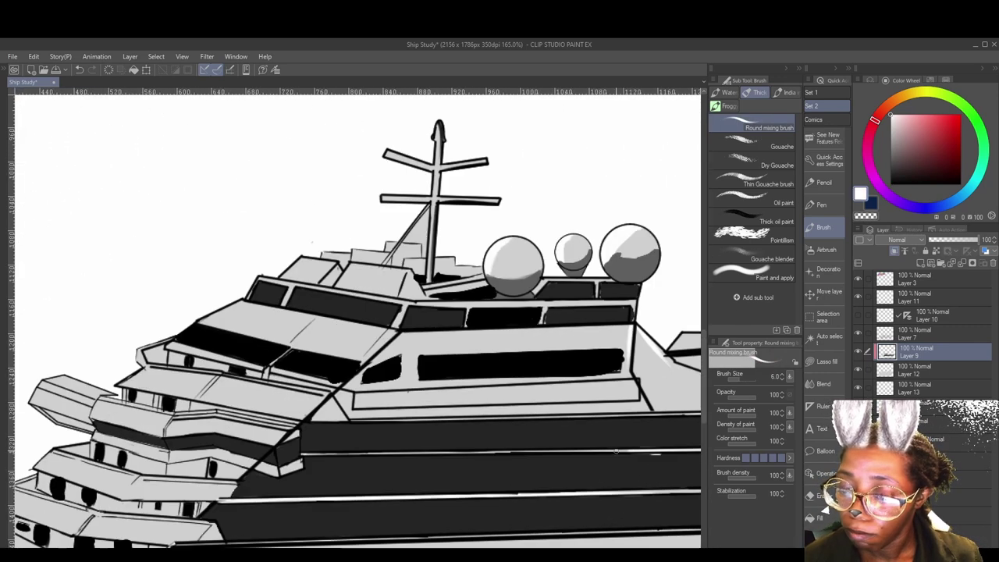
{"action": "mouse_move", "coordinate": [482, 513]}
{"action": "left_mouse_down"}
{"action": "mouse_move", "coordinate": [596, 486]}
{"action": "mouse_move", "coordinate": [486, 432]}
{"action": "mouse_move", "coordinate": [366, 437]}
{"action": "mouse_move", "coordinate": [591, 442]}
{"action": "left_mouse_up"}
- Trim the stripe edges with dark grey and extend the white stripes between the deck bands to the stern
{"action": "left_click", "coordinate": [452, 433], "text": "alt"}
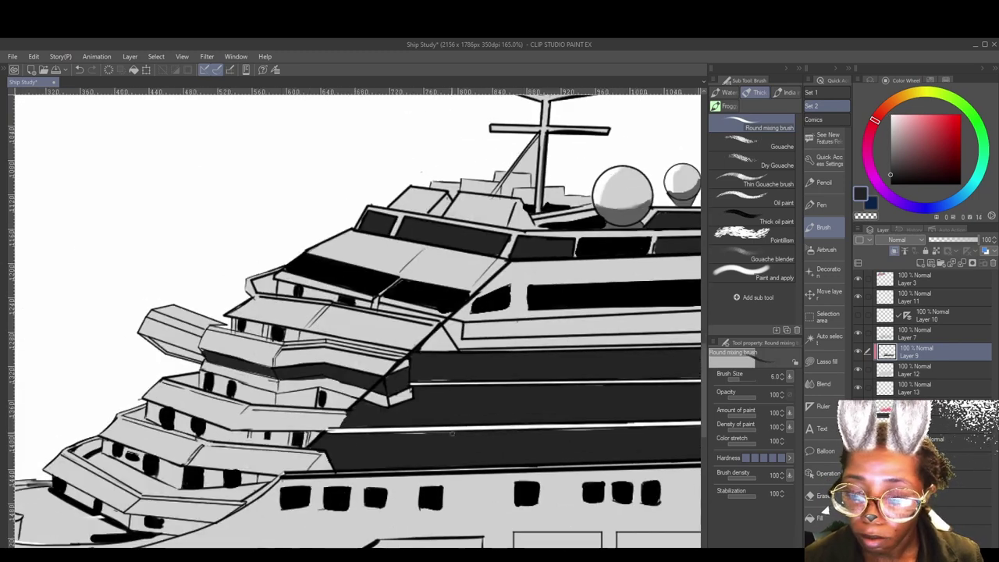
{"action": "left_click_drag", "start_coordinate": [529, 437], "coordinate": [99, 439]}
{"action": "left_click", "coordinate": [577, 427], "text": "alt"}
{"action": "left_click_drag", "start_coordinate": [576, 427], "coordinate": [468, 434]}
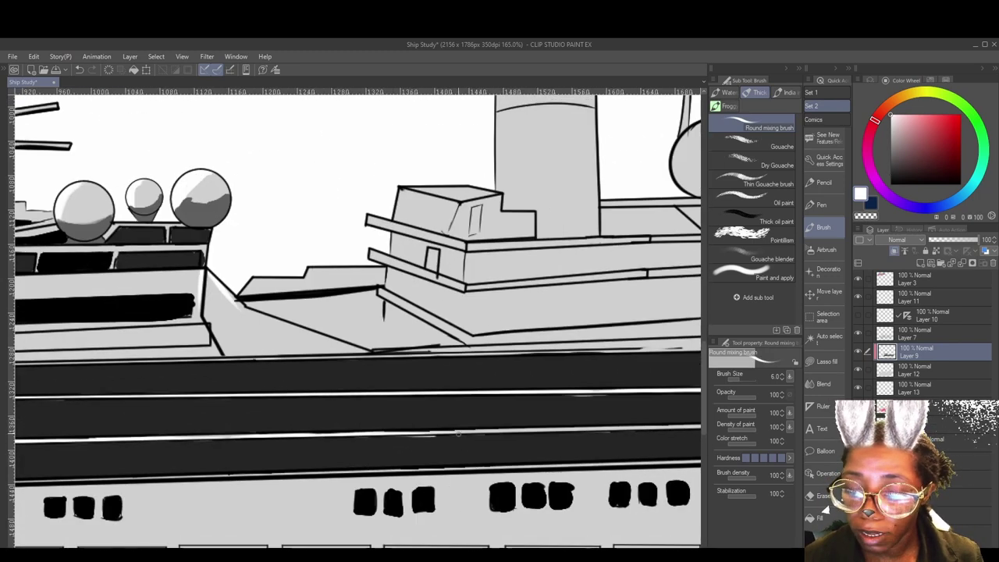
{"action": "scroll", "coordinate": [458, 434], "scroll_direction": "right", "scroll_amount": 1}
{"action": "scroll", "coordinate": [513, 397], "scroll_direction": "right", "scroll_amount": 4}
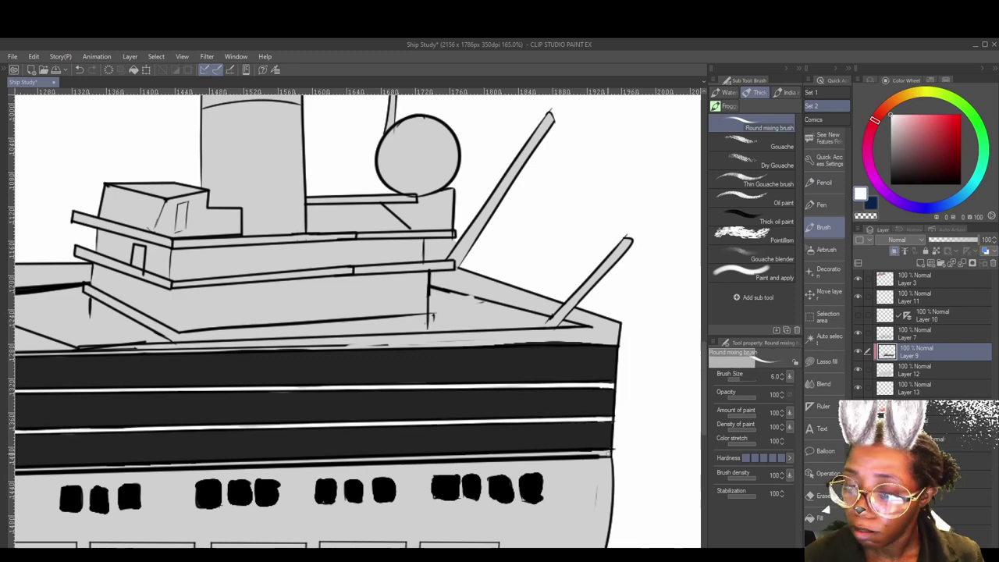
- Extend the thin white stripe along the lower edge of the deck bands to the stern
{"action": "left_click_drag", "start_coordinate": [234, 452], "coordinate": [423, 432]}
{"action": "left_click_drag", "start_coordinate": [195, 452], "coordinate": [608, 442]}
{"action": "left_click_drag", "start_coordinate": [259, 476], "coordinate": [430, 453]}
- Black out the long strip beneath the bridge side windows with the brush at size 10
{"action": "scroll", "coordinate": [430, 452], "scroll_direction": "down", "scroll_amount": 3}
{"action": "left_click_drag", "start_coordinate": [457, 154], "coordinate": [454, 277]}
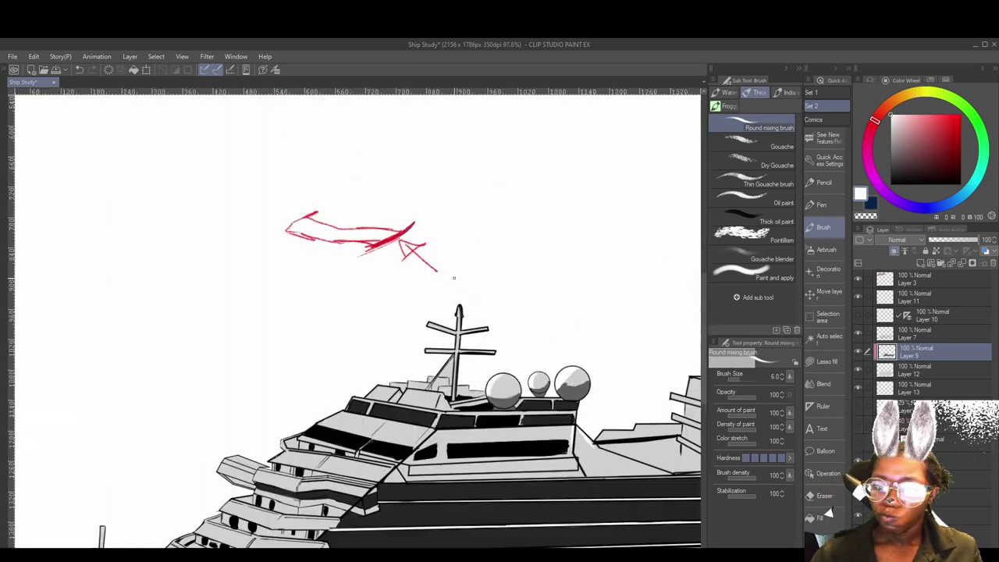
{"action": "scroll", "coordinate": [454, 278], "scroll_direction": "up", "scroll_amount": 1}
{"action": "left_click", "coordinate": [395, 370], "text": "alt"}
{"action": "left_click_drag", "start_coordinate": [250, 426], "coordinate": [511, 293]}
{"action": "left_click", "coordinate": [678, 283], "text": "alt"}
{"action": "left_click_drag", "start_coordinate": [694, 302], "coordinate": [359, 405]}
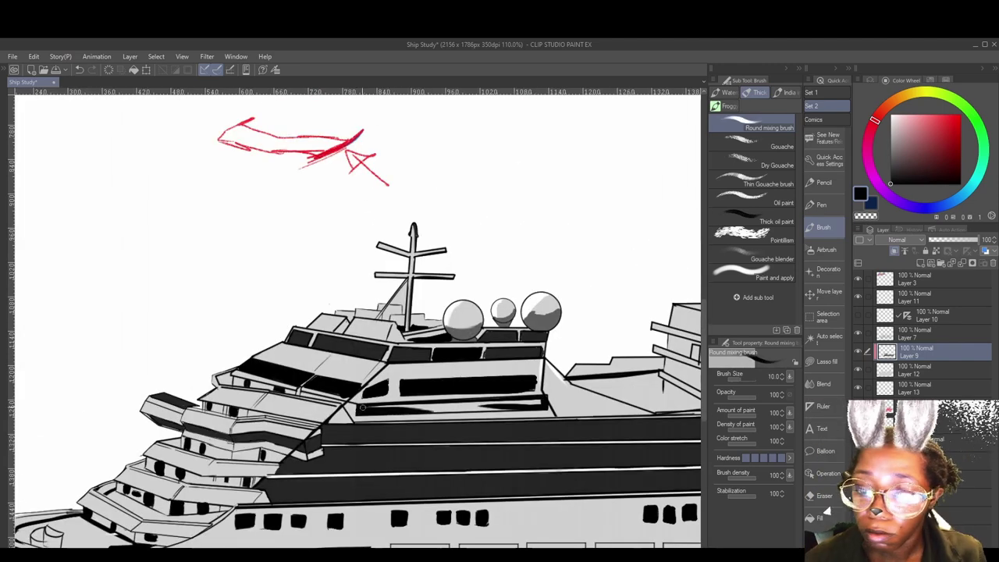
{"action": "left_click_drag", "start_coordinate": [556, 447], "coordinate": [513, 419]}
- Paint short vertical black dividers along the three dark deck bands from the bow side towards the stern
{"action": "mouse_move", "coordinate": [651, 470]}
{"action": "left_mouse_down"}
{"action": "mouse_move", "coordinate": [555, 465]}
{"action": "mouse_move", "coordinate": [651, 475]}
{"action": "left_mouse_up"}
{"action": "scroll", "coordinate": [650, 474], "scroll_direction": "right", "scroll_amount": 3}
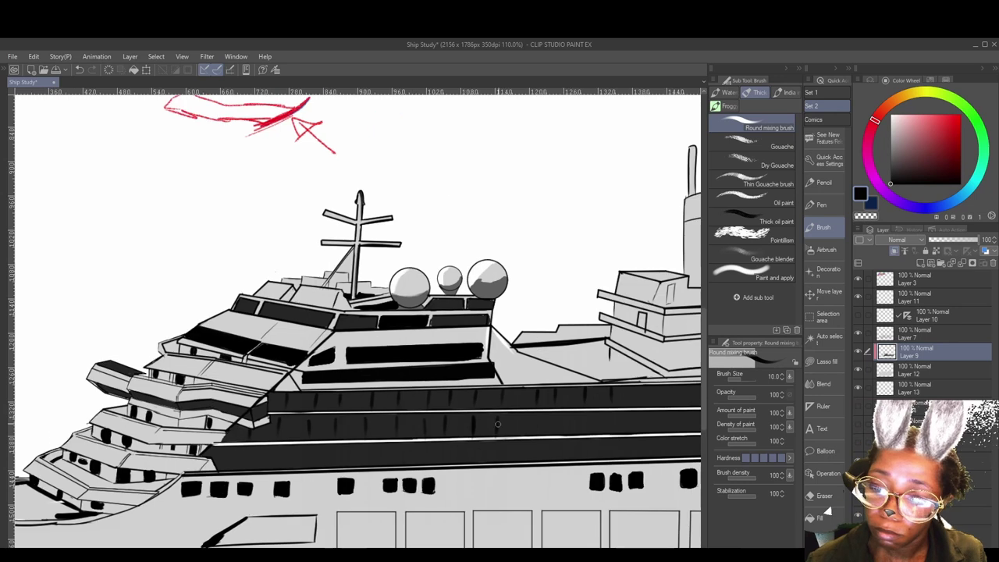
{"action": "left_click_drag", "start_coordinate": [548, 446], "coordinate": [793, 433]}
{"action": "left_click_drag", "start_coordinate": [494, 448], "coordinate": [448, 450]}
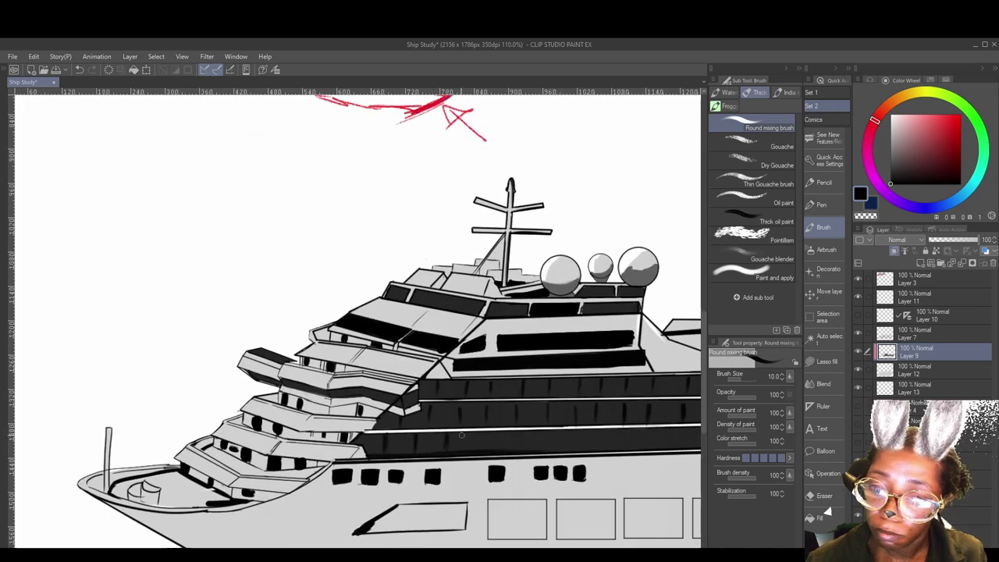
{"action": "scroll", "coordinate": [461, 435], "scroll_direction": "right", "scroll_amount": 3}
{"action": "scroll", "coordinate": [461, 422], "scroll_direction": "right", "scroll_amount": 5}
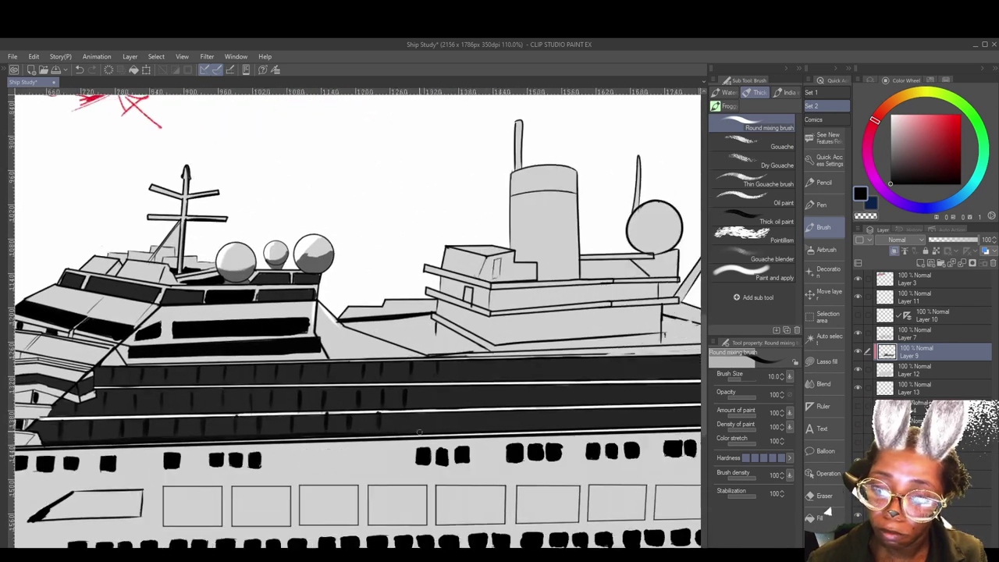
{"action": "scroll", "coordinate": [429, 421], "scroll_direction": "left", "scroll_amount": 6}
{"action": "scroll", "coordinate": [395, 420], "scroll_direction": "right", "scroll_amount": 7}
{"action": "scroll", "coordinate": [395, 421], "scroll_direction": "right", "scroll_amount": 4}
{"action": "scroll", "coordinate": [437, 430], "scroll_direction": "left", "scroll_amount": 5}
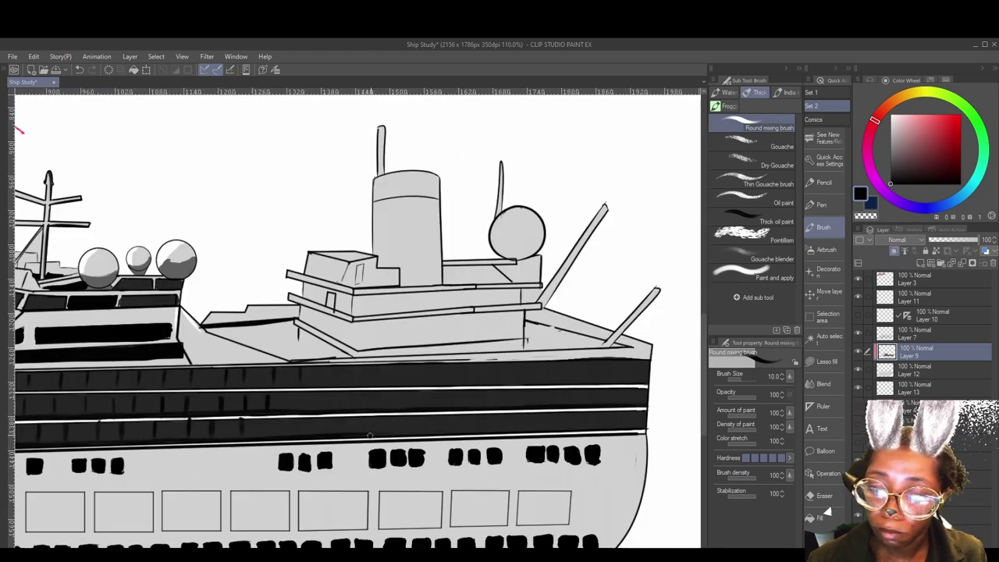
{"action": "scroll", "coordinate": [516, 450], "scroll_direction": "right", "scroll_amount": 1}
{"action": "mouse_move", "coordinate": [519, 450]}
{"action": "left_mouse_down"}
{"action": "mouse_move", "coordinate": [396, 442]}
{"action": "mouse_move", "coordinate": [561, 466]}
{"action": "mouse_move", "coordinate": [515, 396]}
{"action": "mouse_move", "coordinate": [515, 448]}
{"action": "left_mouse_up"}
- Paint the walls of the aft deckhouse light orange, enlarging the brush to size 25
{"action": "scroll", "coordinate": [531, 457], "scroll_direction": "down", "scroll_amount": 5}
{"action": "left_click", "coordinate": [897, 98]}
{"action": "left_click", "coordinate": [930, 154]}
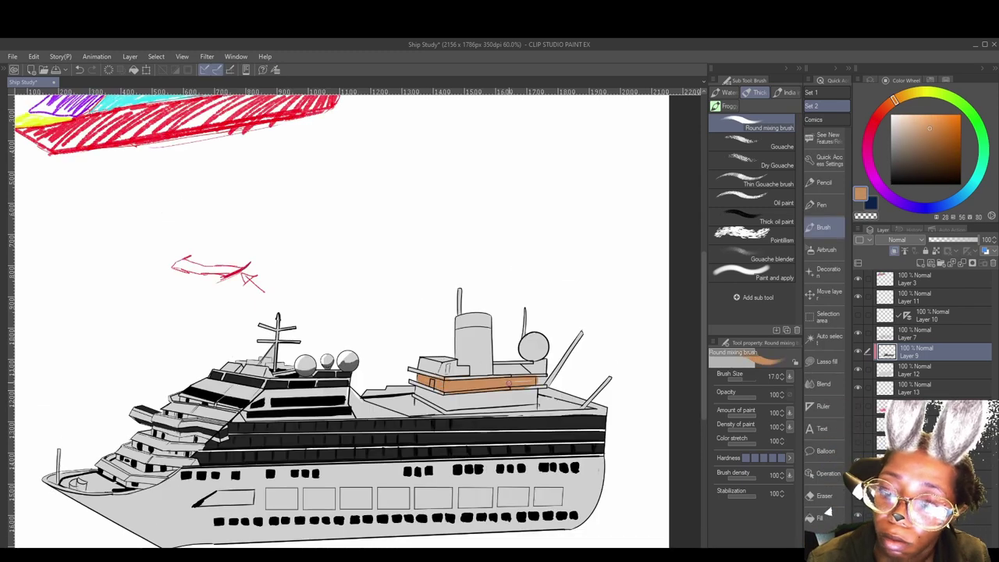
{"action": "mouse_move", "coordinate": [536, 403]}
{"action": "left_mouse_down"}
{"action": "mouse_move", "coordinate": [421, 402]}
{"action": "mouse_move", "coordinate": [532, 403]}
{"action": "left_mouse_up"}
{"action": "key", "text": "bracketright"}
{"action": "key", "text": "bracketright"}
{"action": "left_click_drag", "start_coordinate": [437, 406], "coordinate": [529, 426]}
- Fill the open deck around the aft deckhouse with the dark grey sampled from the deck bands
{"action": "left_click", "coordinate": [491, 443], "text": "alt"}
{"action": "left_click_drag", "start_coordinate": [460, 414], "coordinate": [522, 435]}
{"action": "left_click_drag", "start_coordinate": [667, 429], "coordinate": [550, 440]}
{"action": "left_click_drag", "start_coordinate": [445, 443], "coordinate": [565, 439]}
{"action": "mouse_move", "coordinate": [521, 466]}
{"action": "left_mouse_down"}
{"action": "mouse_move", "coordinate": [542, 455]}
{"action": "mouse_move", "coordinate": [584, 475]}
{"action": "left_mouse_up"}
{"action": "left_click", "coordinate": [535, 442], "text": "alt"}
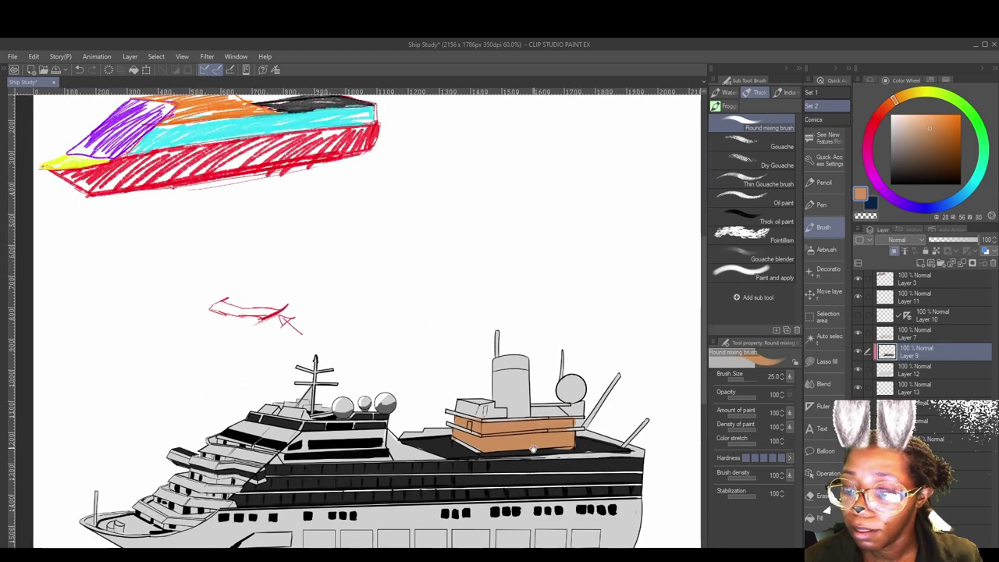
{"action": "left_click_drag", "start_coordinate": [533, 448], "coordinate": [555, 449]}
- Paint the funnel golden yellow and give it a black cap
{"action": "left_click", "coordinate": [904, 95]}
{"action": "mouse_move", "coordinate": [545, 371]}
{"action": "left_mouse_down"}
{"action": "mouse_move", "coordinate": [515, 373]}
{"action": "mouse_move", "coordinate": [529, 404]}
{"action": "mouse_move", "coordinate": [547, 360]}
{"action": "mouse_move", "coordinate": [521, 367]}
{"action": "left_mouse_up"}
{"action": "left_click", "coordinate": [499, 445], "text": "alt"}
{"action": "left_click", "coordinate": [531, 390], "text": "alt"}
{"action": "left_click", "coordinate": [531, 417], "text": "alt"}
{"action": "mouse_move", "coordinate": [493, 403]}
{"action": "left_mouse_down"}
{"action": "mouse_move", "coordinate": [531, 417]}
{"action": "mouse_move", "coordinate": [479, 385]}
{"action": "left_mouse_up"}
{"action": "left_click_drag", "start_coordinate": [570, 355], "coordinate": [587, 367]}
- Paint small black windows on the aft deckhouse with the brush at size 15 and tidy its orange walls
{"action": "mouse_move", "coordinate": [421, 423]}
{"action": "left_mouse_down"}
{"action": "mouse_move", "coordinate": [666, 430]}
{"action": "mouse_move", "coordinate": [568, 413]}
{"action": "mouse_move", "coordinate": [546, 429]}
{"action": "left_mouse_up"}
{"action": "left_click_drag", "start_coordinate": [522, 425], "coordinate": [556, 441]}
{"action": "left_click", "coordinate": [561, 431], "text": "alt"}
{"action": "mouse_move", "coordinate": [553, 426]}
{"action": "left_mouse_down"}
{"action": "mouse_move", "coordinate": [577, 422]}
{"action": "mouse_move", "coordinate": [539, 423]}
{"action": "left_mouse_up"}
{"action": "mouse_move", "coordinate": [547, 425]}
{"action": "left_mouse_down"}
{"action": "mouse_move", "coordinate": [423, 440]}
{"action": "mouse_move", "coordinate": [472, 422]}
{"action": "mouse_move", "coordinate": [501, 421]}
{"action": "mouse_move", "coordinate": [510, 433]}
{"action": "left_mouse_up"}
{"action": "left_click", "coordinate": [478, 430], "text": "alt"}
{"action": "left_click", "coordinate": [488, 441], "text": "alt"}
{"action": "key", "text": "bracketleft"}
{"action": "key", "text": "bracketleft"}
{"action": "key", "text": "bracketleft"}
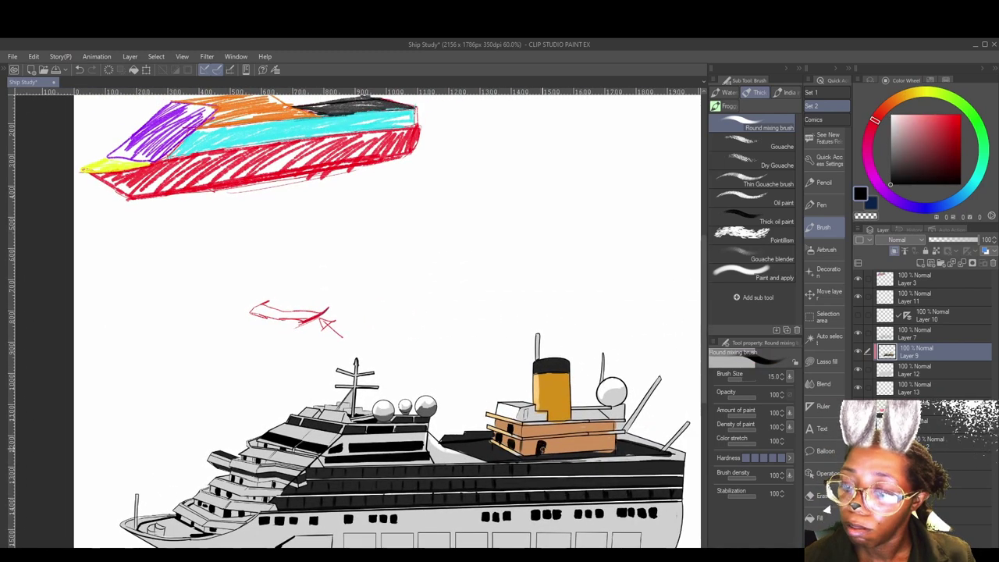
{"action": "left_click", "coordinate": [543, 430], "text": "alt"}
{"action": "left_click_drag", "start_coordinate": [531, 438], "coordinate": [601, 432]}
{"action": "left_click", "coordinate": [605, 430], "text": "alt"}
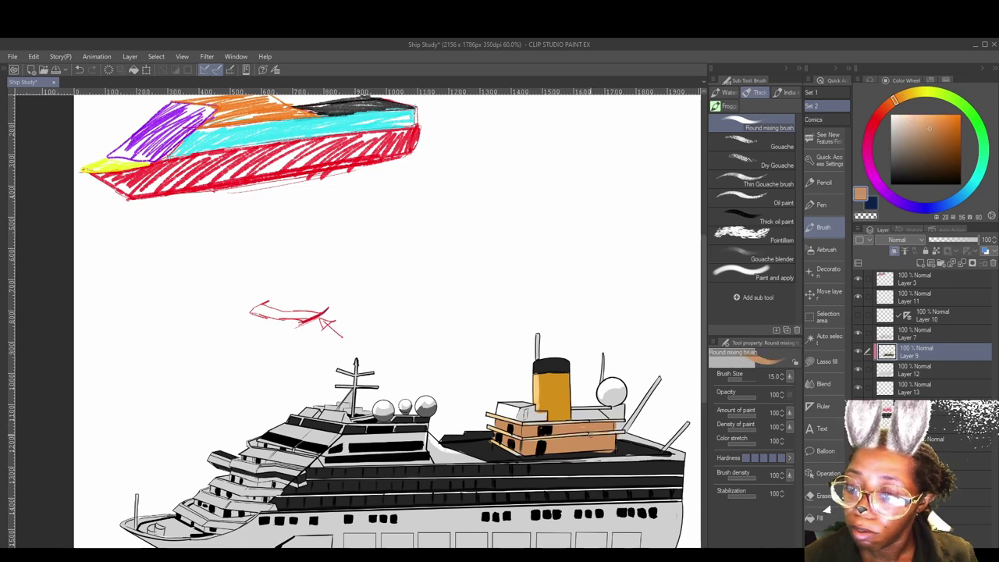
- Dab small white reflections onto the forwardmost windows of the deck bands on Layer 9
{"action": "key", "text": "alt+bracketleft"}
{"action": "left_click_drag", "start_coordinate": [559, 545], "coordinate": [639, 462]}
{"action": "scroll", "coordinate": [497, 473], "scroll_direction": "down", "scroll_amount": 2}
{"action": "left_click", "coordinate": [403, 454], "text": "alt"}
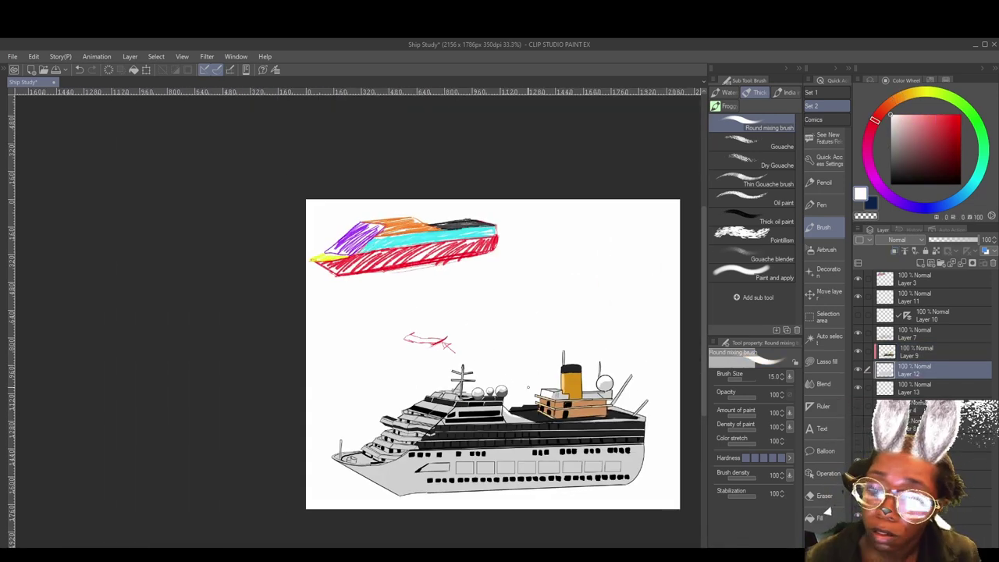
{"action": "scroll", "coordinate": [403, 453], "scroll_direction": "up", "scroll_amount": 2}
{"action": "key", "text": "alt+bracketright"}
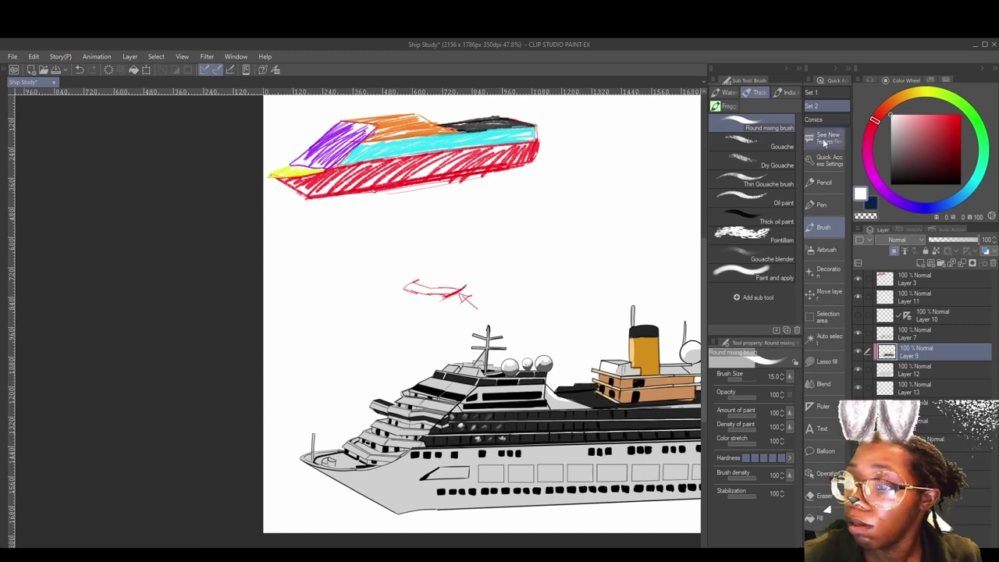
{"action": "left_click", "coordinate": [726, 92]}
{"action": "left_click", "coordinate": [751, 142]}
{"action": "left_click", "coordinate": [755, 92]}
{"action": "left_click", "coordinate": [785, 92]}
{"action": "left_click", "coordinate": [750, 143]}
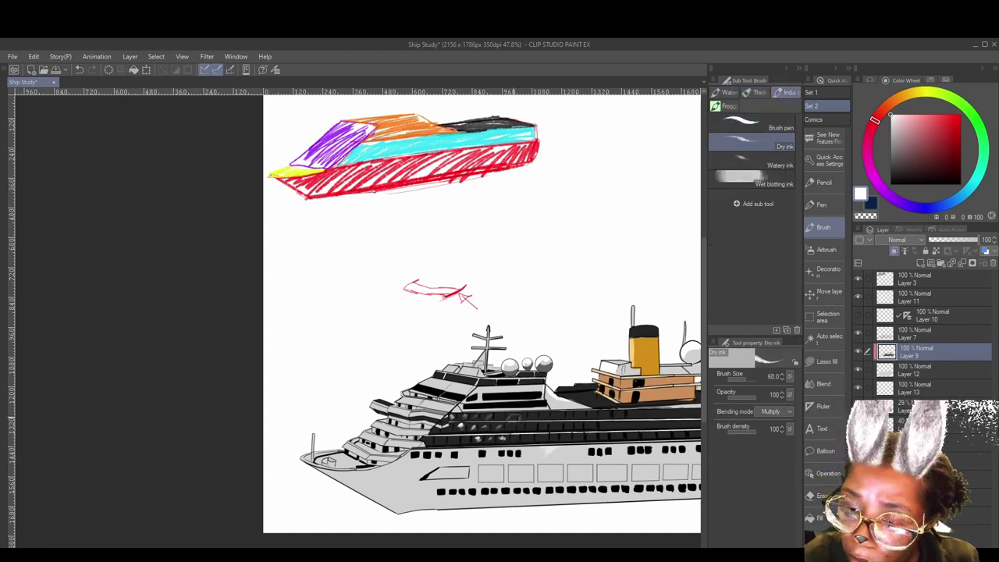
{"action": "left_click", "coordinate": [755, 92]}
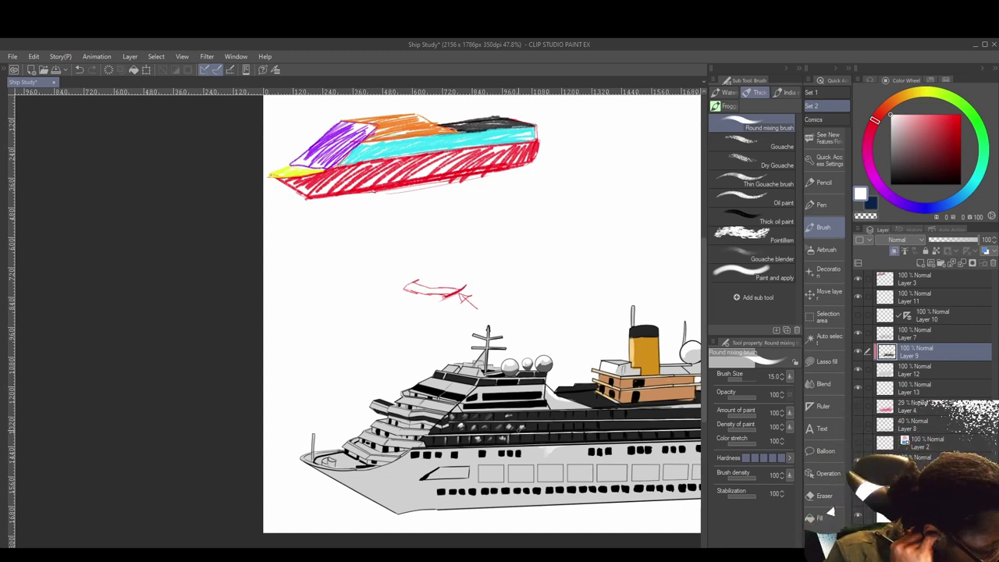
- Extend the white window reflections along the deck bands and sharpen the dividers with black
{"action": "mouse_move", "coordinate": [555, 466]}
{"action": "left_mouse_down"}
{"action": "mouse_move", "coordinate": [518, 488]}
{"action": "mouse_move", "coordinate": [471, 490]}
{"action": "mouse_move", "coordinate": [496, 464]}
{"action": "left_mouse_up"}
{"action": "left_click", "coordinate": [537, 446], "text": "alt"}
{"action": "left_click_drag", "start_coordinate": [659, 415], "coordinate": [648, 411]}
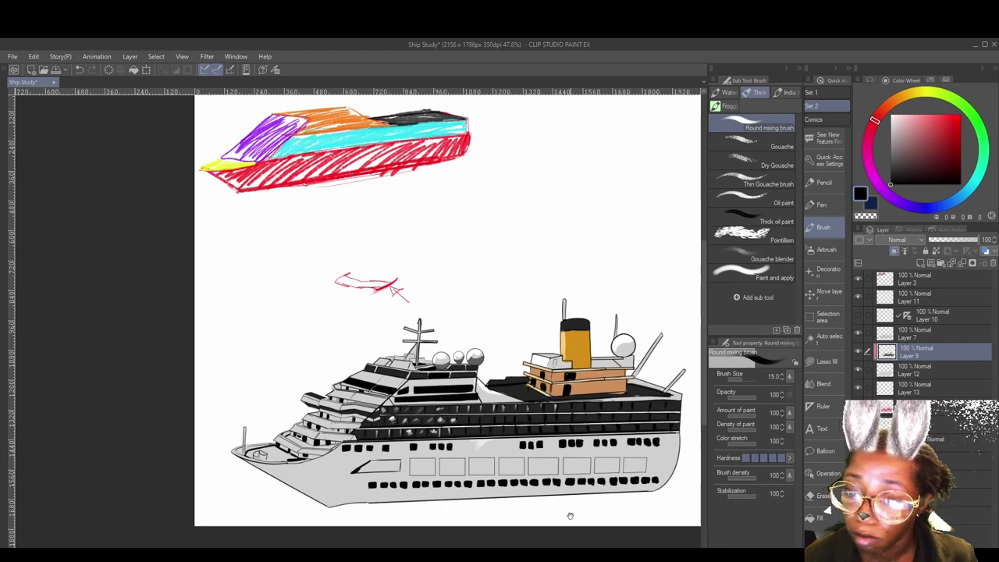
{"action": "left_click_drag", "start_coordinate": [570, 516], "coordinate": [619, 533]}
{"action": "key", "text": "x"}
{"action": "left_click_drag", "start_coordinate": [621, 450], "coordinate": [620, 459]}
{"action": "left_click_drag", "start_coordinate": [617, 420], "coordinate": [617, 430]}
{"action": "left_click_drag", "start_coordinate": [587, 446], "coordinate": [686, 434]}
{"action": "left_click_drag", "start_coordinate": [498, 383], "coordinate": [511, 375]}
{"action": "left_click_drag", "start_coordinate": [483, 391], "coordinate": [493, 387]}
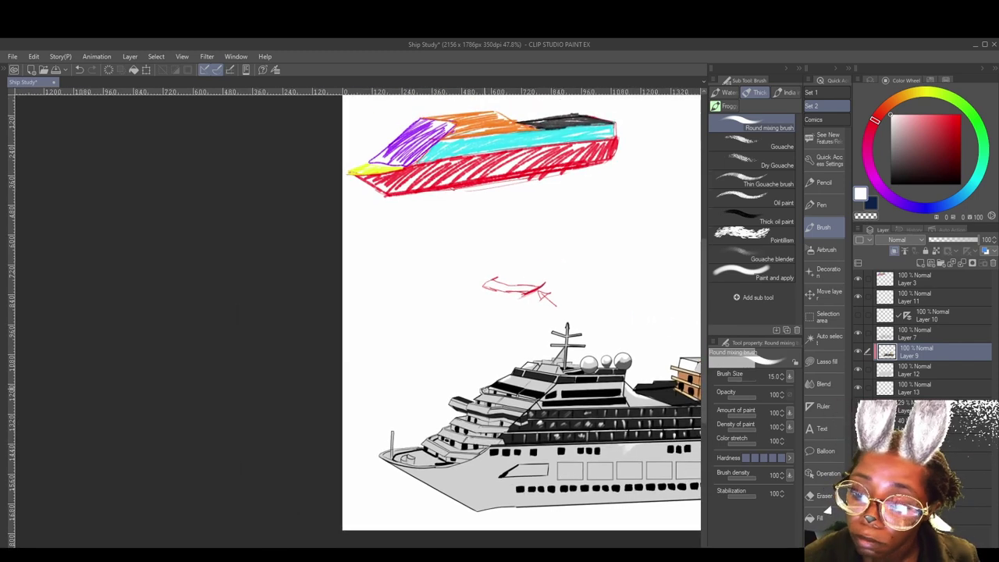
- Paint a dark grey shadow on the hull beneath the bow with the brush at size 25
{"action": "mouse_move", "coordinate": [455, 421]}
{"action": "left_mouse_down"}
{"action": "mouse_move", "coordinate": [457, 397]}
{"action": "mouse_move", "coordinate": [547, 401]}
{"action": "left_mouse_up"}
{"action": "left_click", "coordinate": [603, 415], "text": "alt"}
{"action": "key", "text": "bracketright"}
{"action": "key", "text": "bracketright"}
{"action": "key", "text": "bracketright"}
{"action": "left_click_drag", "start_coordinate": [496, 451], "coordinate": [531, 469]}
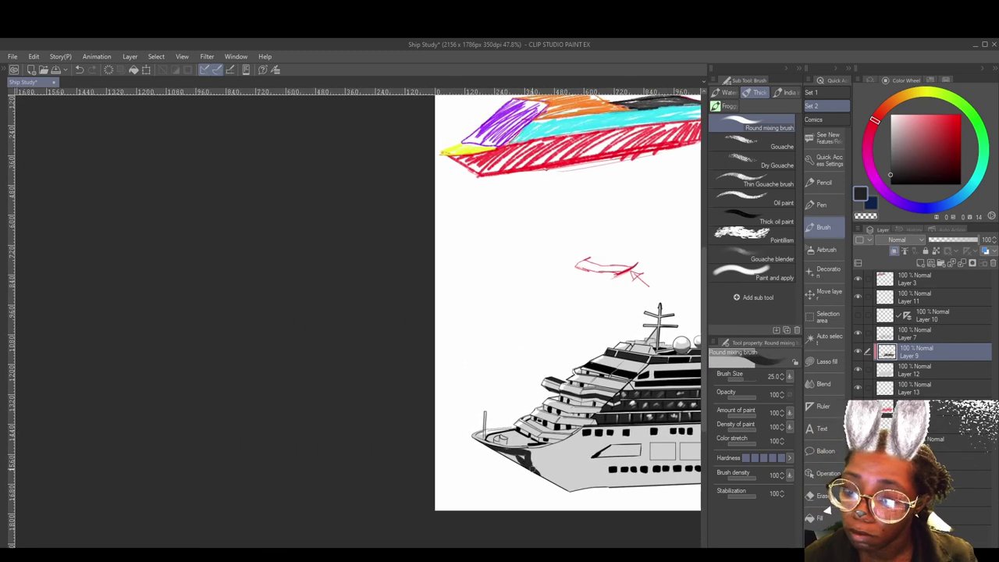
{"action": "mouse_move", "coordinate": [606, 486]}
{"action": "left_mouse_down"}
{"action": "mouse_move", "coordinate": [534, 487]}
{"action": "mouse_move", "coordinate": [537, 456]}
{"action": "mouse_move", "coordinate": [539, 500]}
{"action": "mouse_move", "coordinate": [546, 456]}
{"action": "left_mouse_up"}
- Soften the bow shadow into the hull and blend the window reflections with the Blend tool at sizes 70 and 30
{"action": "left_click", "coordinate": [823, 383]}
{"action": "left_click", "coordinate": [751, 110]}
{"action": "left_click_drag", "start_coordinate": [538, 500], "coordinate": [491, 480]}
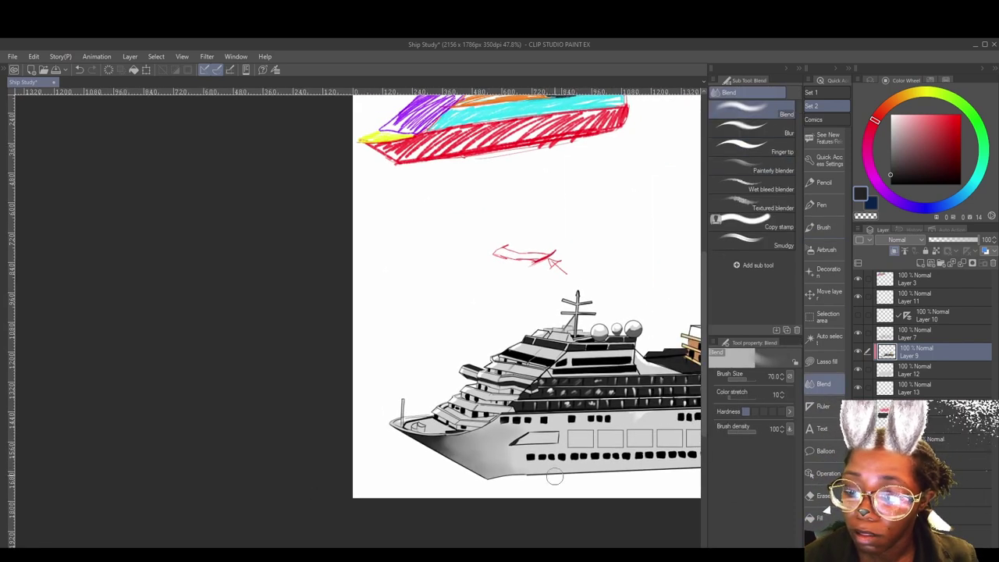
{"action": "left_click_drag", "start_coordinate": [554, 478], "coordinate": [530, 459]}
{"action": "left_click_drag", "start_coordinate": [546, 386], "coordinate": [494, 426]}
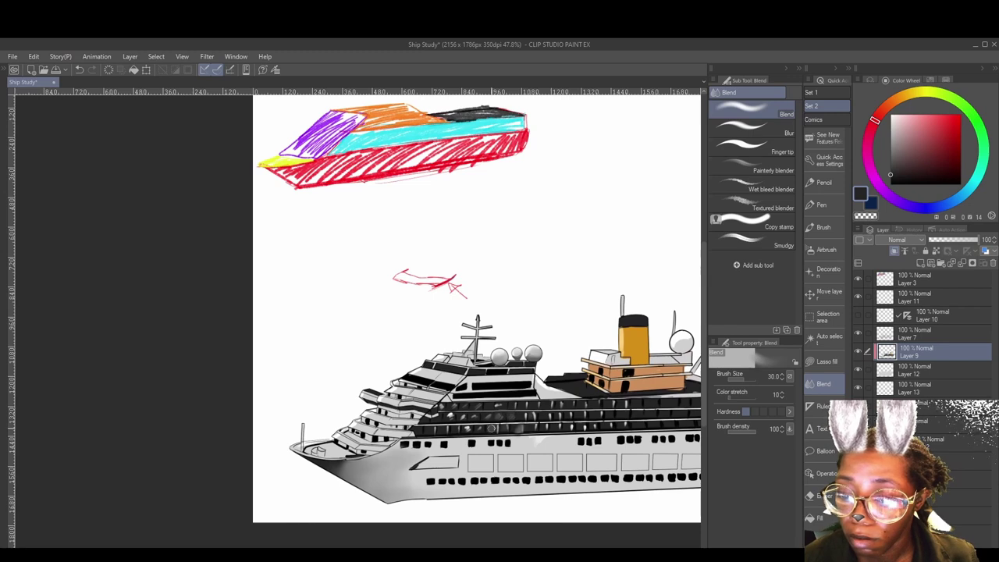
{"action": "left_click_drag", "start_coordinate": [335, 469], "coordinate": [408, 478]}
- Paint pale blue highlights along the keel, bow rim and forward decks on Layer 14 with the round mixing brush at size 17
{"action": "key", "text": "b"}
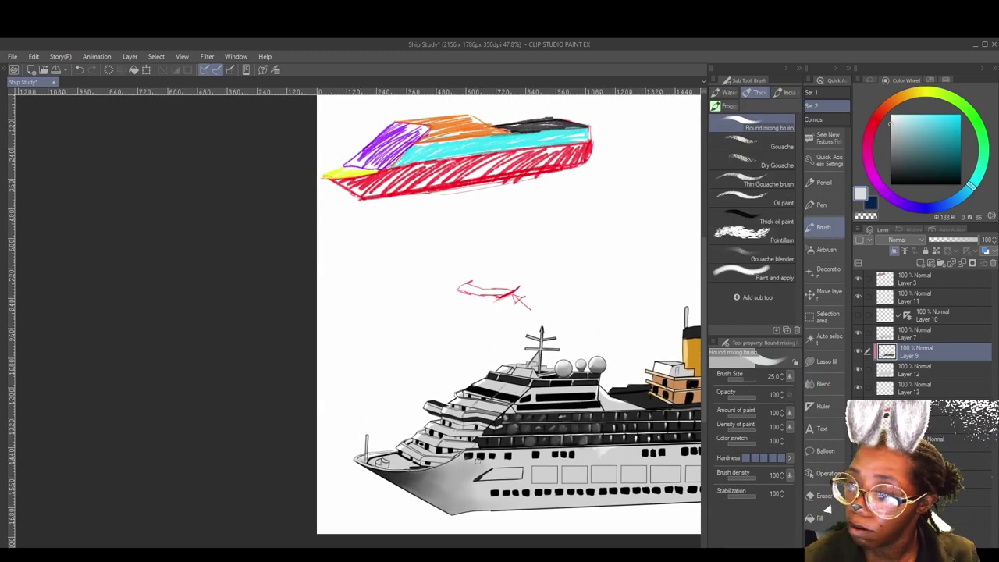
{"action": "left_click", "coordinate": [823, 204]}
{"action": "left_click", "coordinate": [823, 228]}
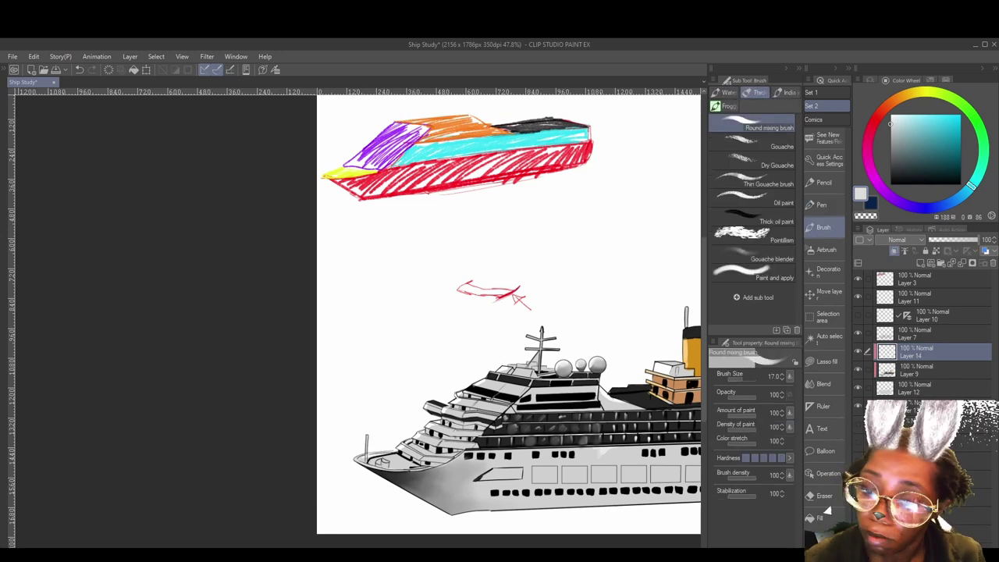
{"action": "left_click", "coordinate": [898, 115]}
{"action": "mouse_move", "coordinate": [509, 514]}
{"action": "left_mouse_down"}
{"action": "mouse_move", "coordinate": [445, 426]}
{"action": "mouse_move", "coordinate": [536, 546]}
{"action": "left_mouse_up"}
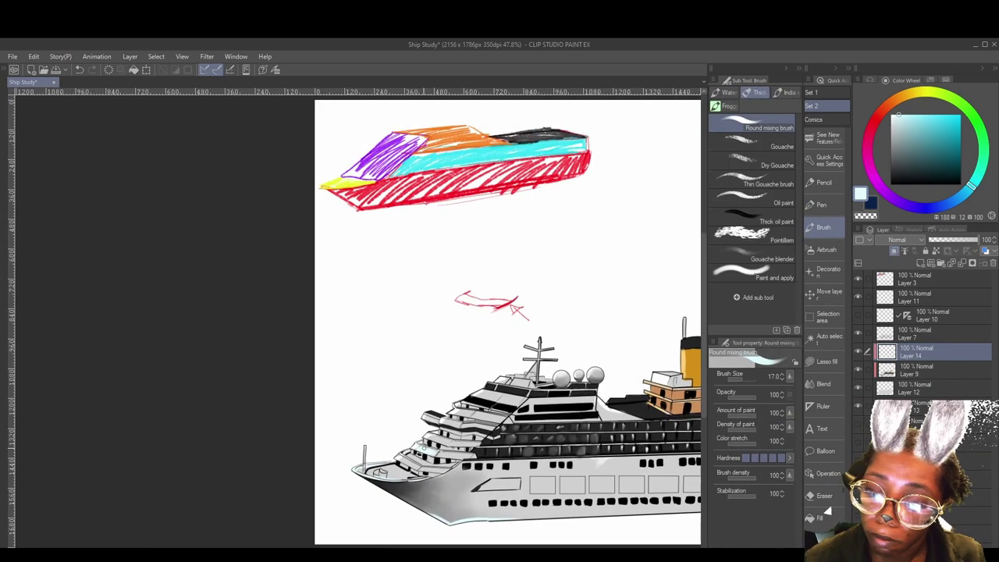
{"action": "mouse_move", "coordinate": [535, 468]}
{"action": "left_mouse_down"}
{"action": "mouse_move", "coordinate": [417, 435]}
{"action": "mouse_move", "coordinate": [392, 447]}
{"action": "mouse_move", "coordinate": [412, 434]}
{"action": "left_mouse_up"}
- Fill the large rectangular hull windows with sampled dark grey on Layer 9
{"action": "key", "text": "alt+bracketleft"}
{"action": "left_click", "coordinate": [391, 441], "text": "alt"}
{"action": "left_click_drag", "start_coordinate": [409, 445], "coordinate": [463, 446]}
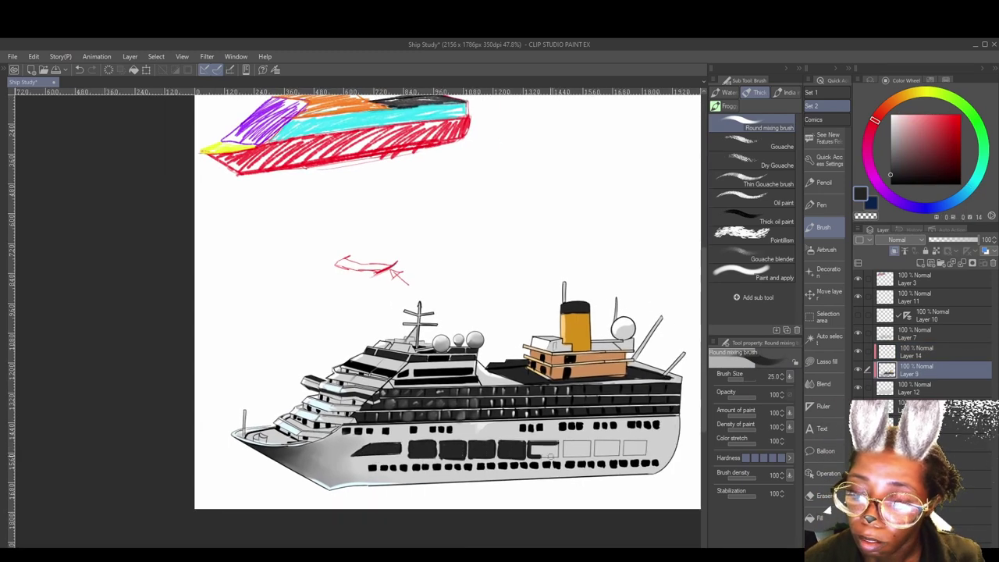
{"action": "left_click_drag", "start_coordinate": [567, 459], "coordinate": [522, 441]}
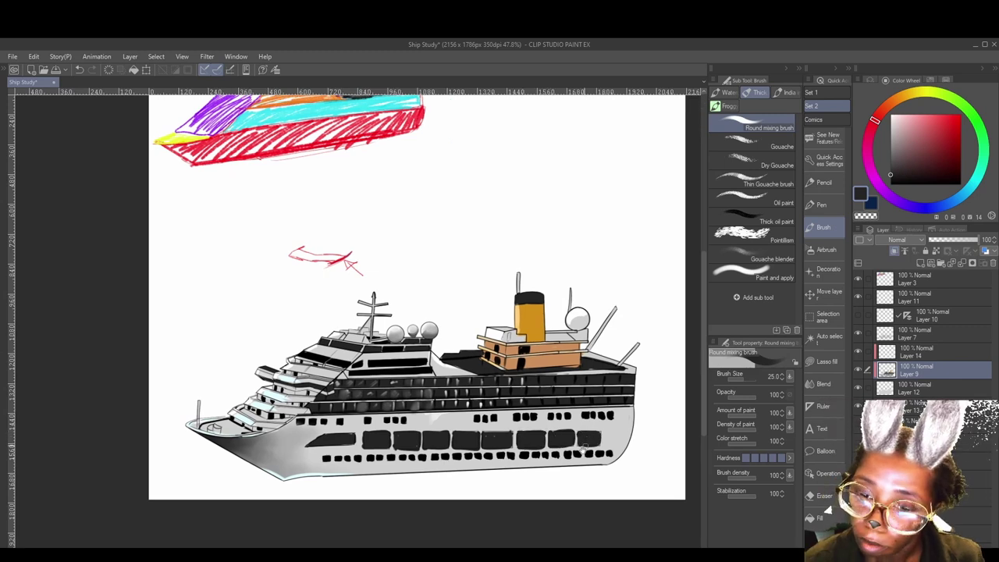
- Add dark openings at the stern and paint golden yellow shapes inside the large hull windows
{"action": "left_click", "coordinate": [602, 320], "text": "alt"}
{"action": "mouse_move", "coordinate": [584, 447]}
{"action": "left_mouse_down"}
{"action": "mouse_move", "coordinate": [657, 448]}
{"action": "mouse_move", "coordinate": [642, 442]}
{"action": "left_mouse_up"}
{"action": "left_click_drag", "start_coordinate": [662, 443], "coordinate": [521, 437]}
{"action": "left_click", "coordinate": [524, 436], "text": "alt"}
{"action": "left_click_drag", "start_coordinate": [545, 432], "coordinate": [591, 448]}
- Paint mid-grey reflections on the front windows of the bridge
{"action": "left_click", "coordinate": [550, 326], "text": "alt"}
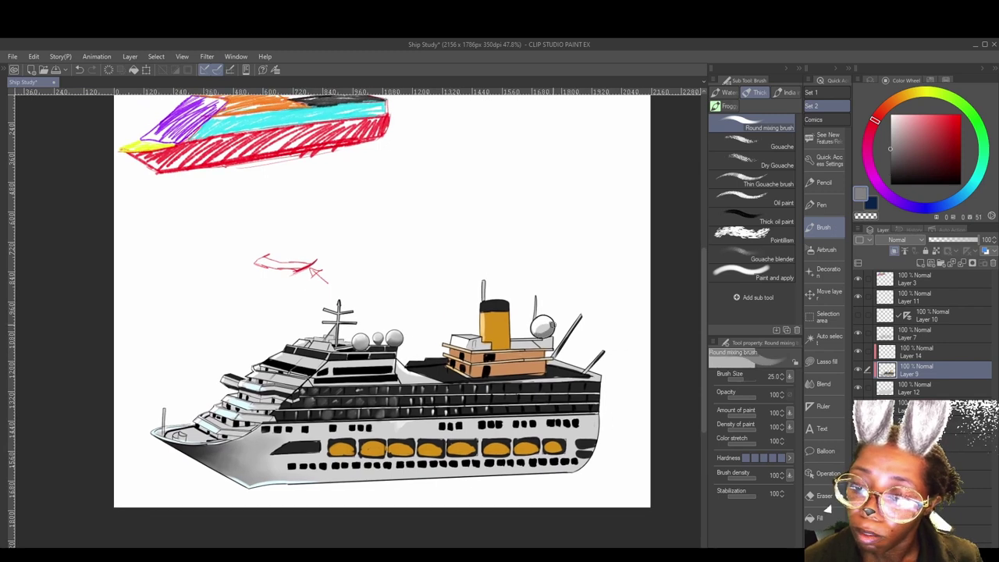
{"action": "mouse_move", "coordinate": [266, 398]}
{"action": "left_mouse_down"}
{"action": "mouse_move", "coordinate": [382, 361]}
{"action": "mouse_move", "coordinate": [527, 422]}
{"action": "left_mouse_up"}
{"action": "left_click_drag", "start_coordinate": [583, 387], "coordinate": [563, 383]}
{"action": "left_click_drag", "start_coordinate": [583, 387], "coordinate": [532, 393]}
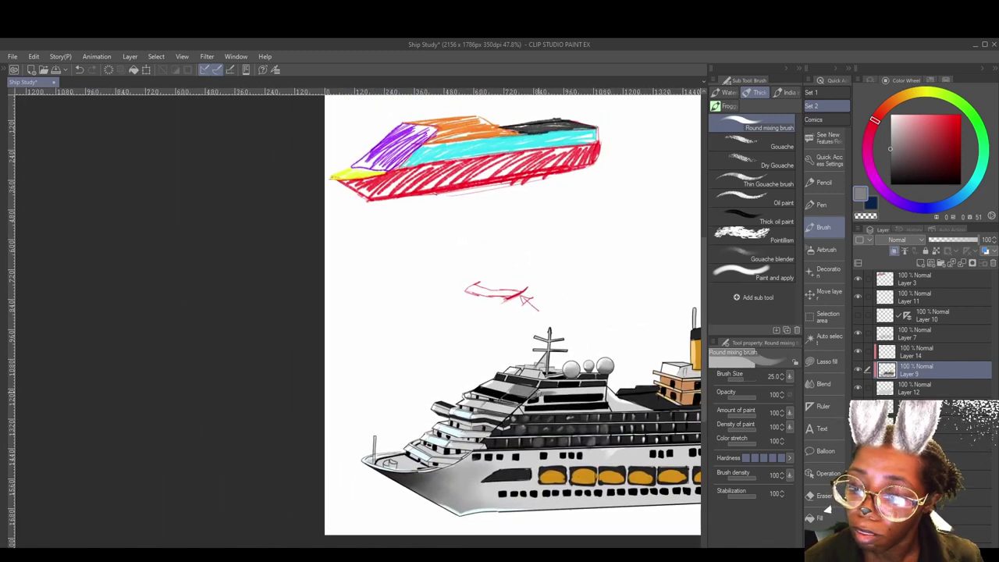
- Dab grey reflections across the deck band windows to the stern and soften them with the Smudgy blender at size 25
{"action": "left_click", "coordinate": [546, 437], "text": "alt"}
{"action": "left_click_drag", "start_coordinate": [481, 441], "coordinate": [554, 430]}
{"action": "mouse_move", "coordinate": [549, 441]}
{"action": "left_mouse_down"}
{"action": "mouse_move", "coordinate": [516, 446]}
{"action": "mouse_move", "coordinate": [548, 427]}
{"action": "left_mouse_up"}
{"action": "mouse_move", "coordinate": [526, 443]}
{"action": "left_mouse_down"}
{"action": "mouse_move", "coordinate": [540, 439]}
{"action": "mouse_move", "coordinate": [241, 439]}
{"action": "left_mouse_up"}
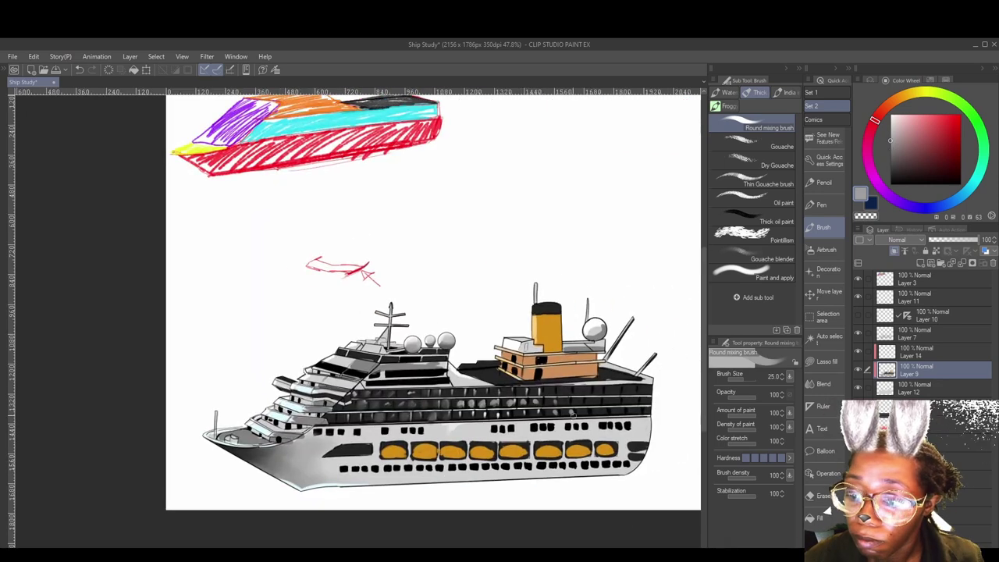
{"action": "left_click_drag", "start_coordinate": [645, 408], "coordinate": [676, 432]}
{"action": "key", "text": "j"}
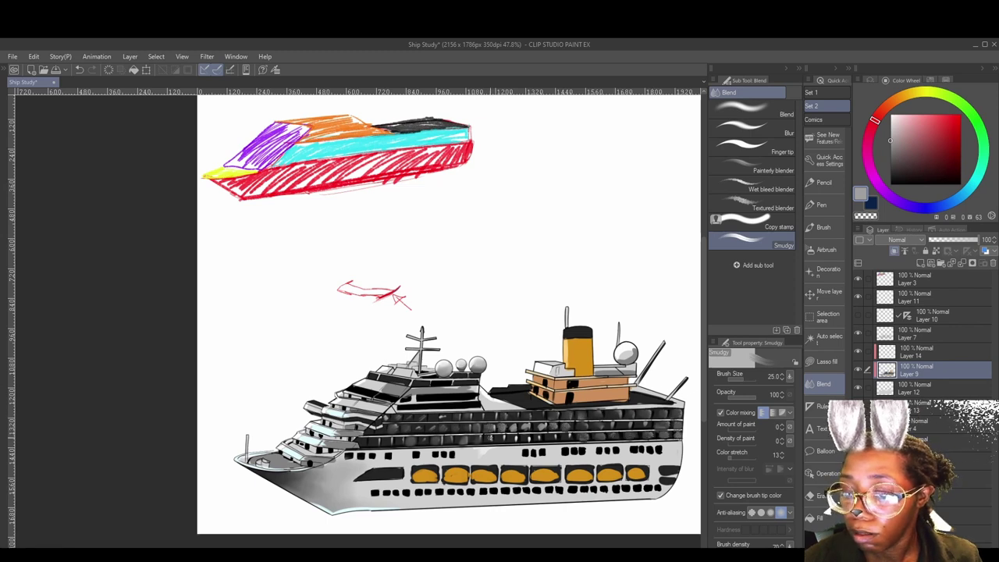
{"action": "mouse_move", "coordinate": [537, 441]}
{"action": "left_mouse_down"}
{"action": "mouse_move", "coordinate": [588, 405]}
{"action": "mouse_move", "coordinate": [552, 408]}
{"action": "left_mouse_up"}
- Shade the yellow shapes in the large hull windows with dark grey and golden brown using the brush at size 17
{"action": "left_click", "coordinate": [824, 227]}
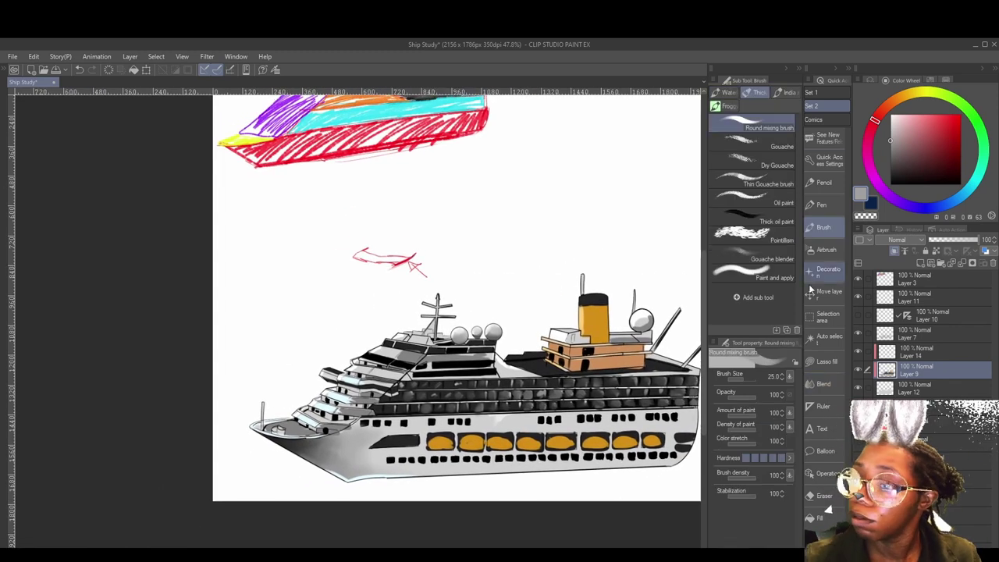
{"action": "left_click", "coordinate": [429, 438], "text": "alt"}
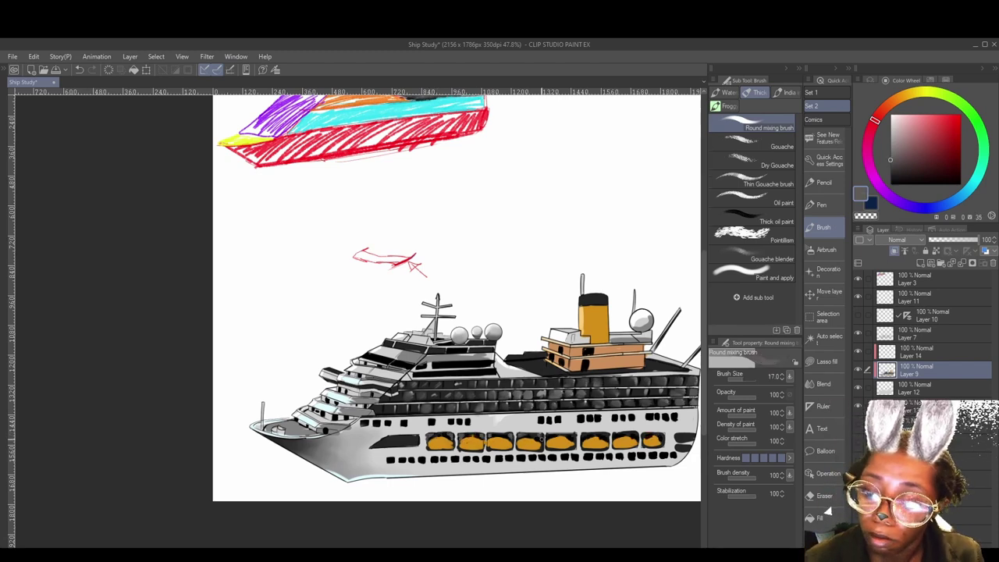
{"action": "left_click_drag", "start_coordinate": [468, 351], "coordinate": [490, 348]}
{"action": "left_click", "coordinate": [904, 95]}
{"action": "left_click", "coordinate": [958, 139]}
{"action": "scroll", "coordinate": [465, 442], "scroll_direction": "right", "scroll_amount": 2}
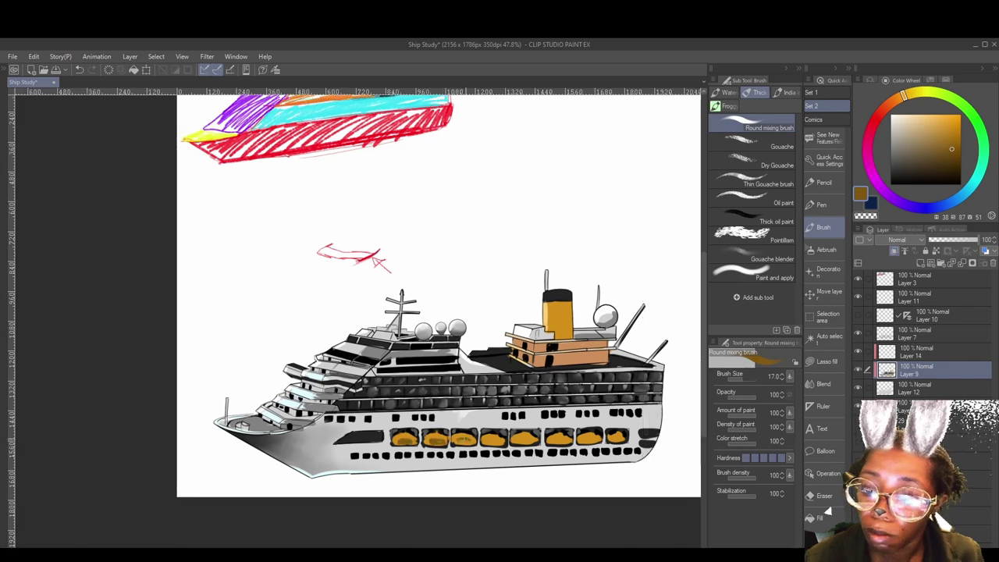
- Paint the long side of the aft deckhouse golden brown and deepen the surrounding deck with black
{"action": "left_click", "coordinate": [568, 360], "text": "alt"}
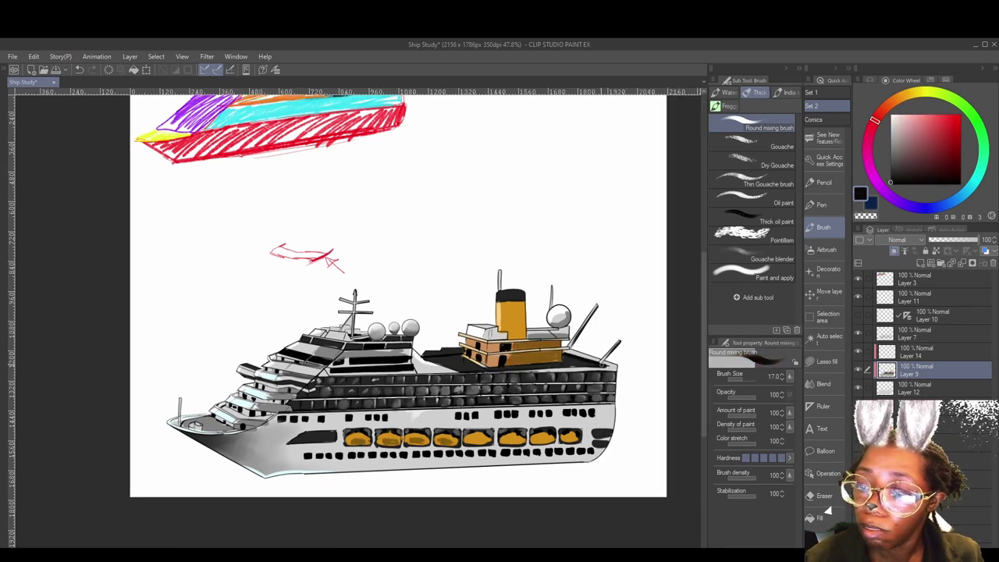
{"action": "mouse_move", "coordinate": [585, 359]}
{"action": "left_mouse_down"}
{"action": "mouse_move", "coordinate": [516, 367]}
{"action": "mouse_move", "coordinate": [548, 372]}
{"action": "mouse_move", "coordinate": [487, 362]}
{"action": "mouse_move", "coordinate": [509, 340]}
{"action": "left_mouse_up"}
{"action": "left_click", "coordinate": [275, 390], "text": "alt"}
{"action": "left_click", "coordinate": [490, 412], "text": "alt"}
{"action": "left_click_drag", "start_coordinate": [512, 412], "coordinate": [560, 412]}
{"action": "left_click_drag", "start_coordinate": [576, 412], "coordinate": [614, 409]}
- Smudge the yellow and brown shading inside the large hull windows with the Smudgy blender
{"action": "left_click", "coordinate": [823, 383]}
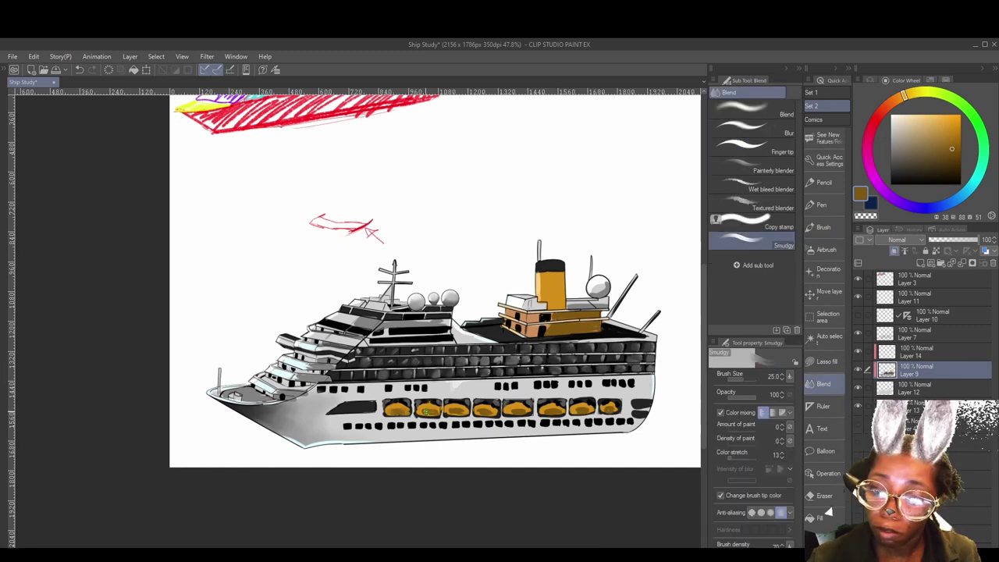
{"action": "left_click_drag", "start_coordinate": [303, 376], "coordinate": [434, 427]}
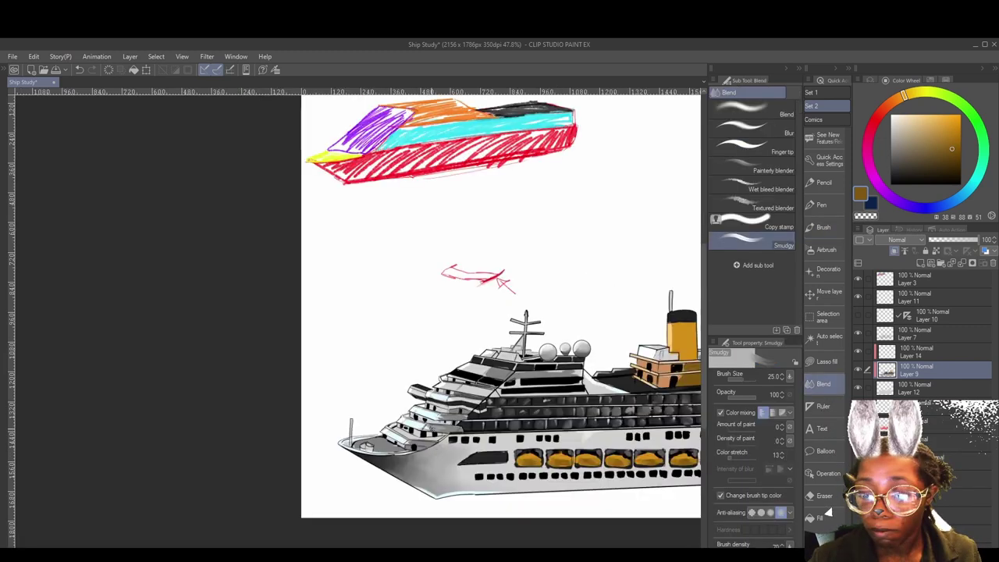
{"action": "key", "text": "alt+bracketright"}
{"action": "key", "text": "alt+bracketleft"}
{"action": "left_click_drag", "start_coordinate": [580, 373], "coordinate": [536, 353]}
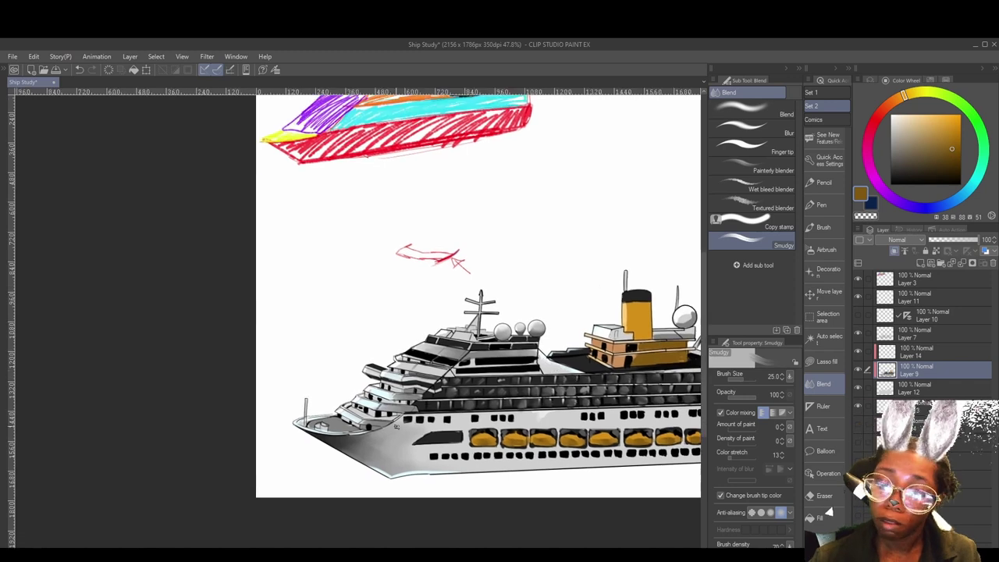
- Touch up the hull near the bow with sampled colour and smudge the shading and highlights there
{"action": "left_click", "coordinate": [823, 227]}
{"action": "left_click", "coordinate": [396, 428], "text": "alt"}
{"action": "mouse_move", "coordinate": [390, 442]}
{"action": "left_mouse_down"}
{"action": "mouse_move", "coordinate": [401, 457]}
{"action": "mouse_move", "coordinate": [413, 447]}
{"action": "left_mouse_up"}
{"action": "left_click", "coordinate": [823, 383]}
{"action": "key", "text": "alt+bracketright"}
{"action": "left_click_drag", "start_coordinate": [582, 380], "coordinate": [531, 395]}
{"action": "key", "text": "alt+bracketleft"}
{"action": "left_click_drag", "start_coordinate": [605, 485], "coordinate": [565, 465]}
{"action": "scroll", "coordinate": [590, 320], "scroll_direction": "down", "scroll_amount": 1}
{"action": "left_click_drag", "start_coordinate": [637, 375], "coordinate": [611, 412]}
- Create a layer folder above Layer 7 and hide the sketches on Layer 3 and Layer 11
{"action": "scroll", "coordinate": [582, 404], "scroll_direction": "up", "scroll_amount": 1}
{"action": "left_click", "coordinate": [920, 334]}
{"action": "left_click", "coordinate": [941, 263]}
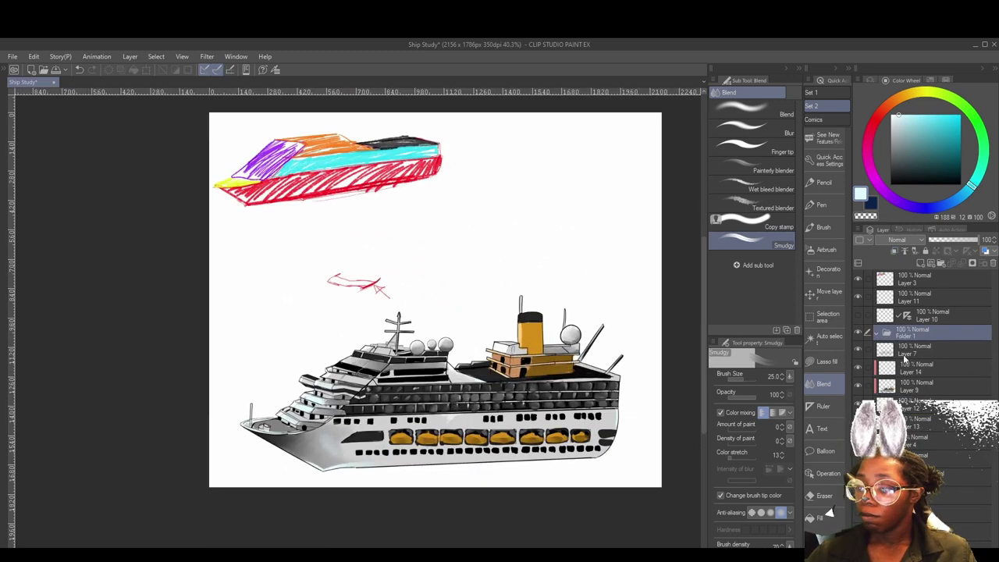
{"action": "left_click", "coordinate": [858, 278]}
{"action": "left_click", "coordinate": [857, 296]}
- Put Layers 7, 14, 9 and 12 into Folder 1 and move the ship up to the middle of the canvas
{"action": "left_click", "coordinate": [929, 349]}
{"action": "left_click", "coordinate": [929, 403], "text": "shift"}
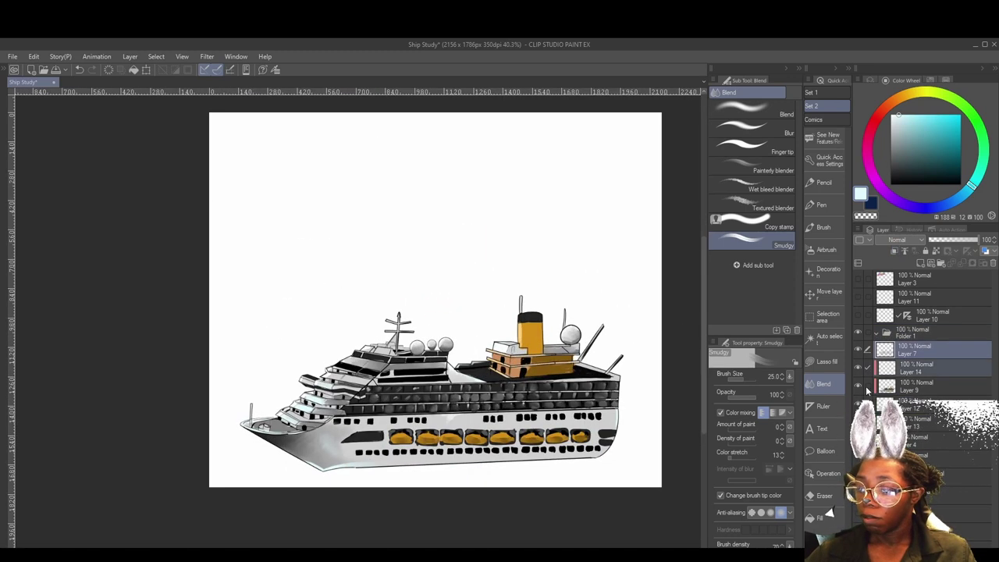
{"action": "left_click_drag", "start_coordinate": [928, 367], "coordinate": [929, 333]}
{"action": "left_click", "coordinate": [877, 332]}
{"action": "left_click_drag", "start_coordinate": [594, 397], "coordinate": [584, 289]}
{"action": "scroll", "coordinate": [586, 288], "scroll_direction": "up", "scroll_amount": 1}
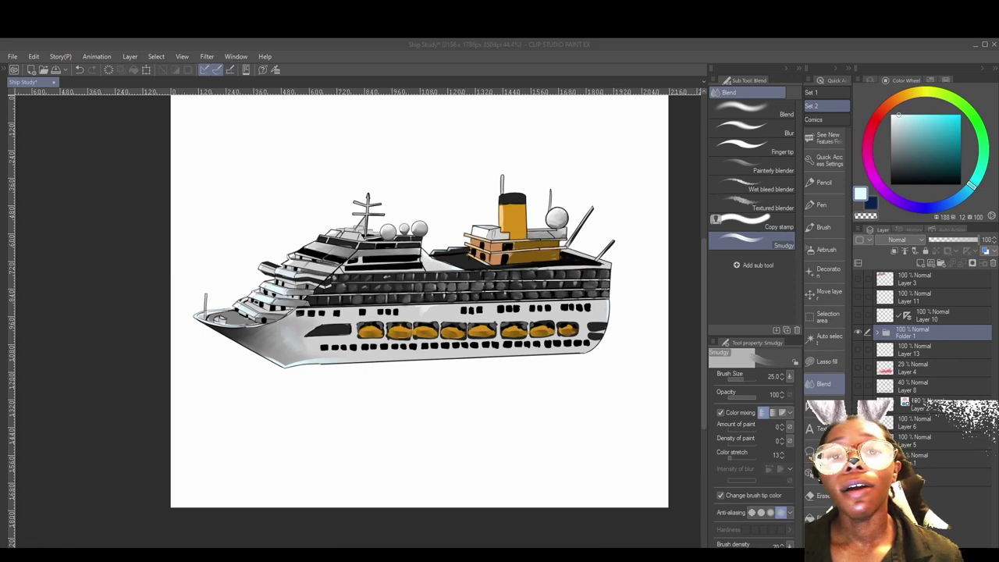